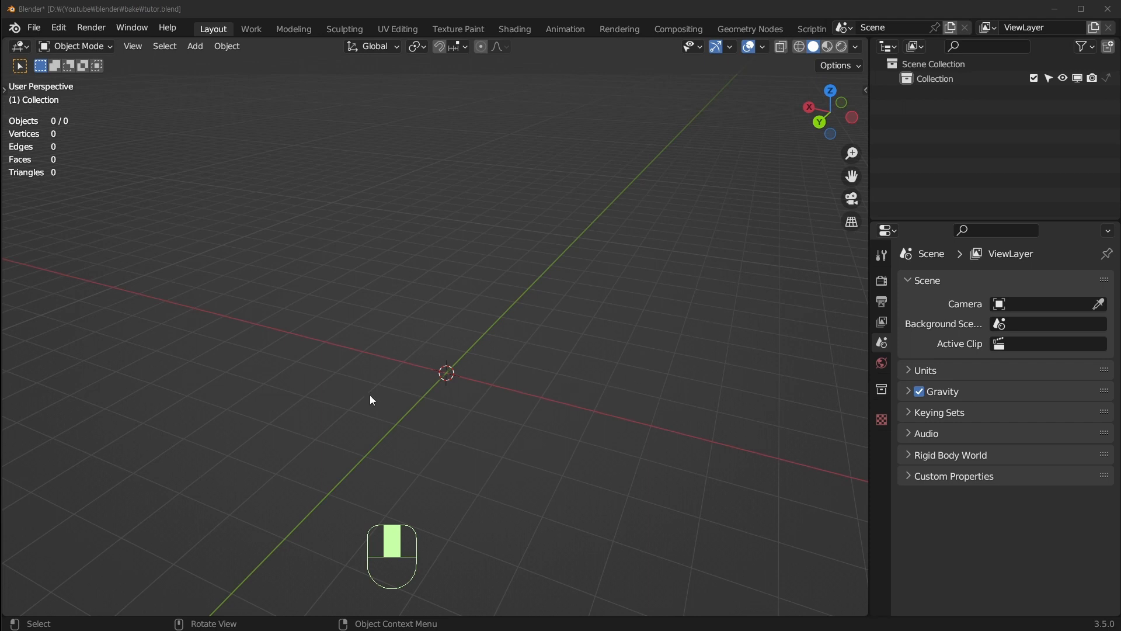
Add a plane mesh and a cube mesh at the world origin
middle_drag(517, 416, 540, 389)
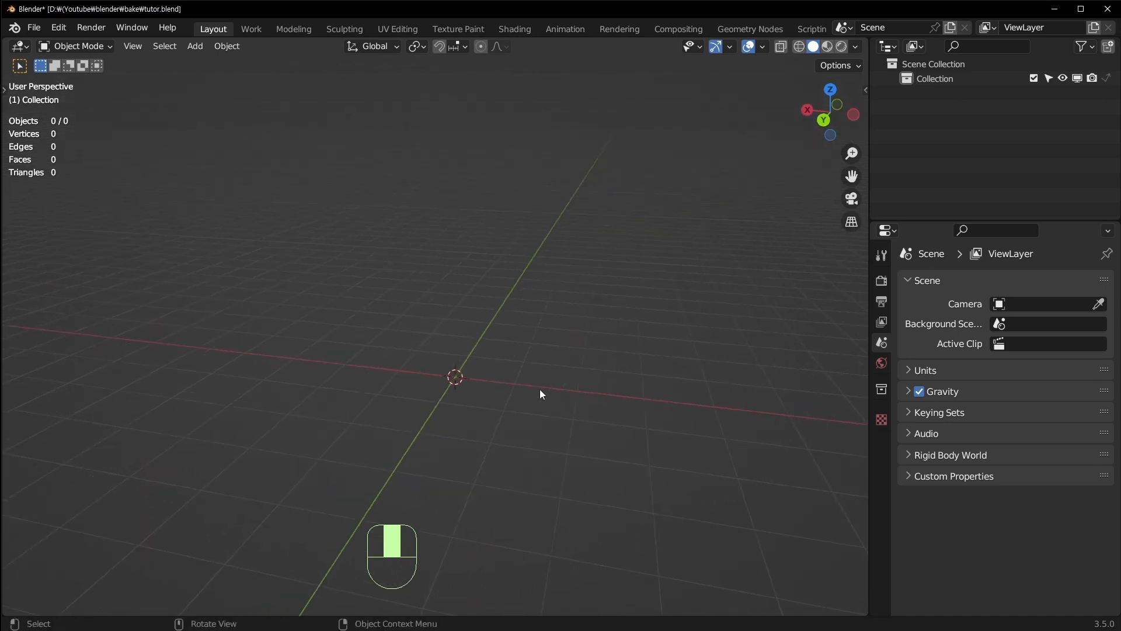
key(shift+a)
mouse_move(506, 324)
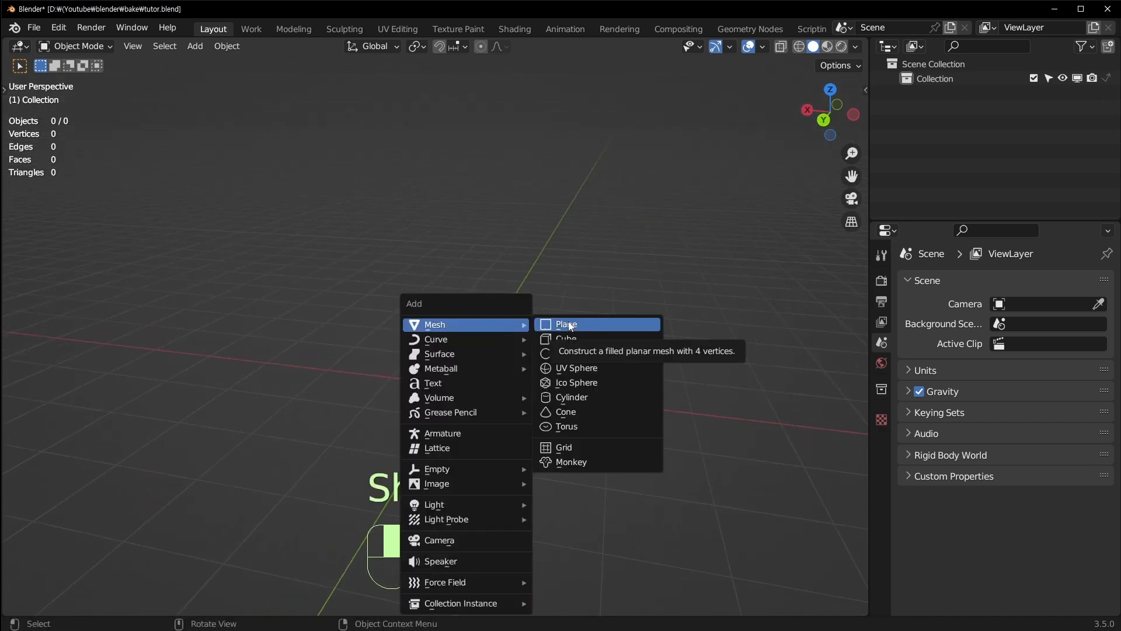
click(570, 324)
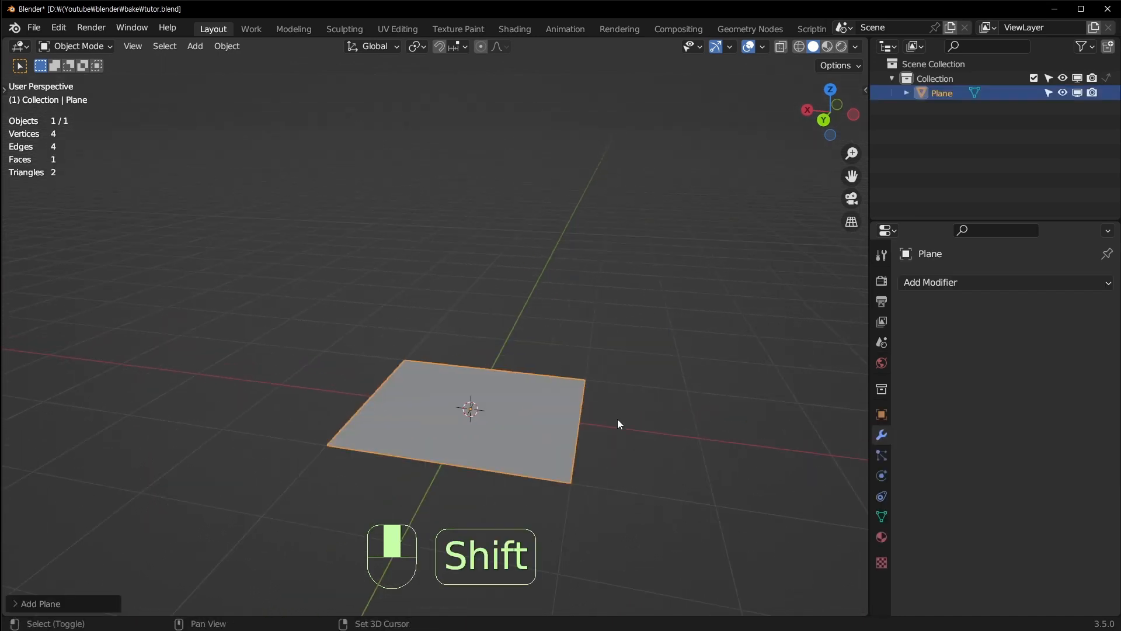
key(shift+a)
mouse_move(569, 311)
click(678, 329)
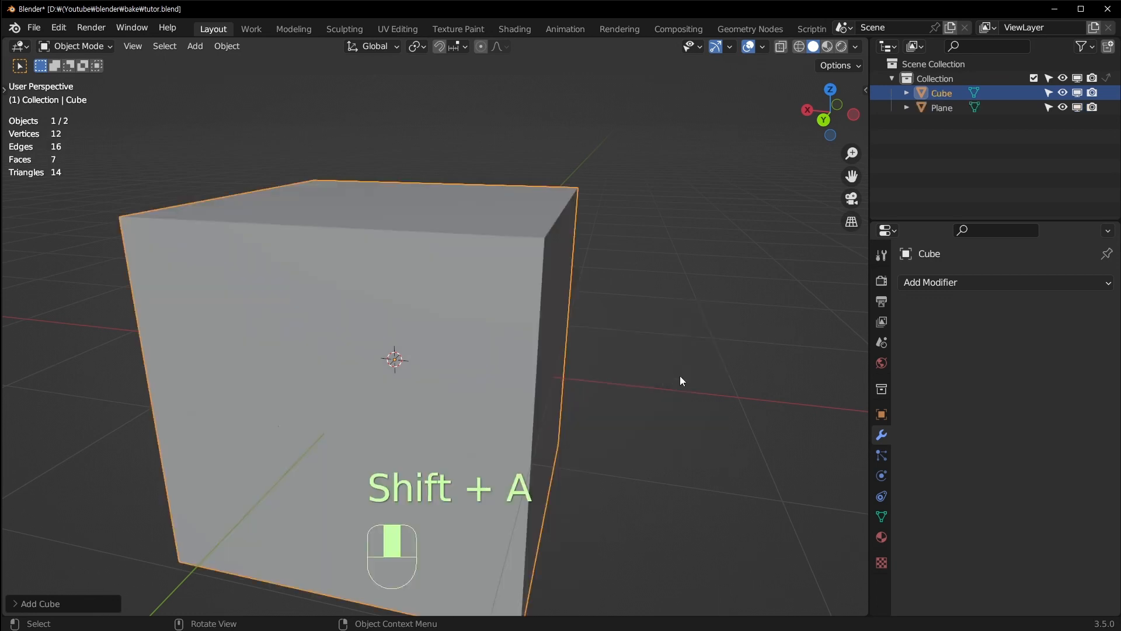
Scale the cube down and raise it about 0.34 m along Z so it rests on the plane
key(s)
key(g)
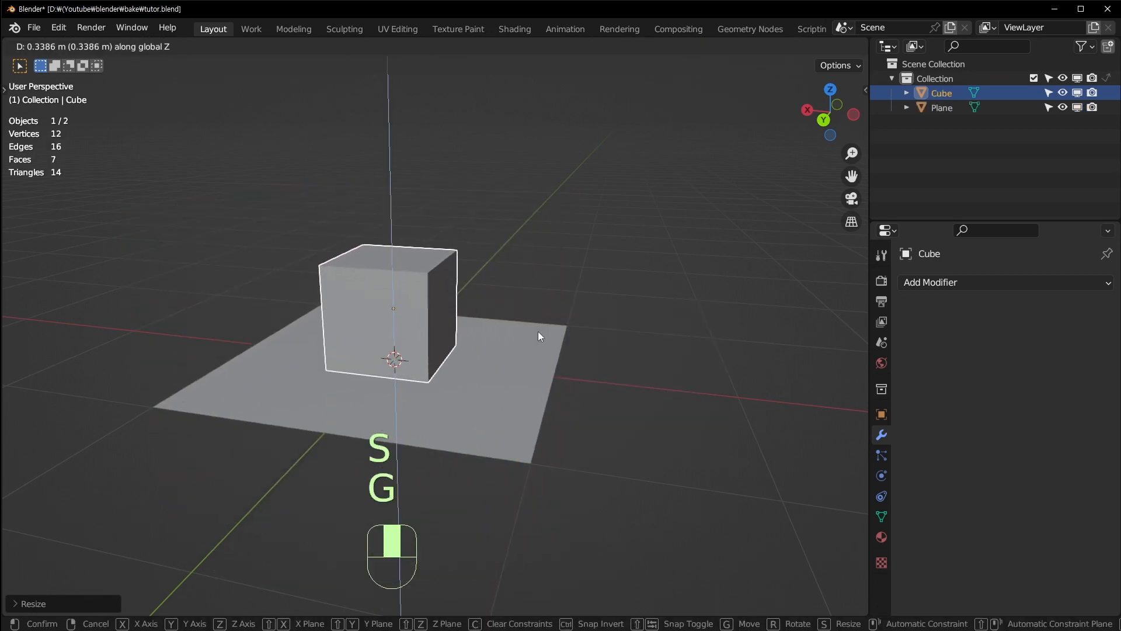
click(538, 331)
key(g)
click(577, 328)
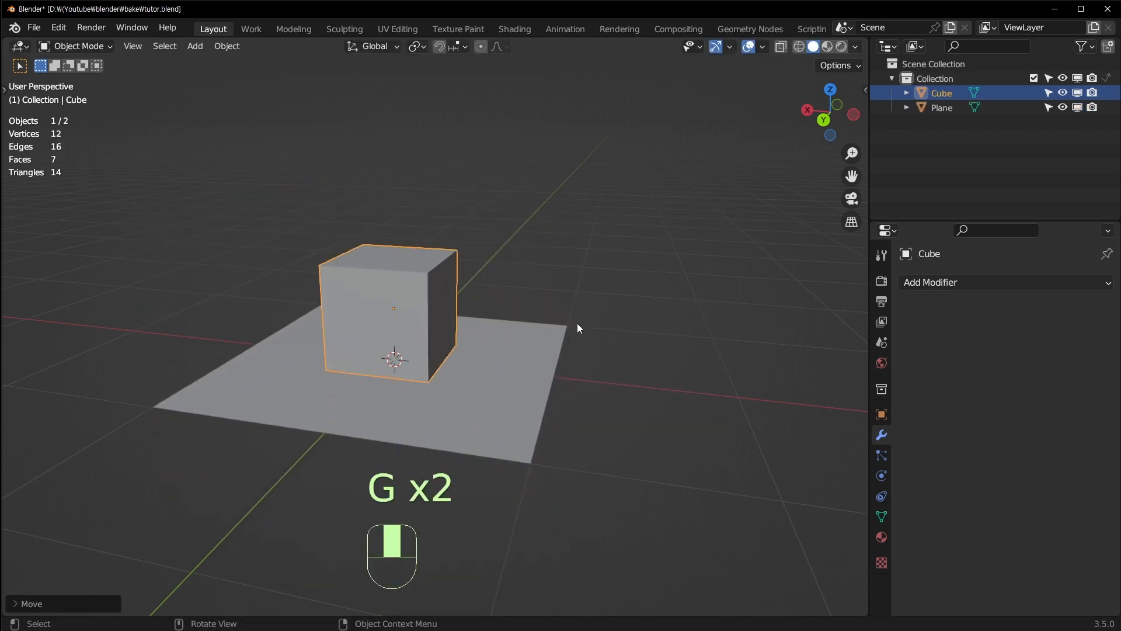
Apply the cube's object transform
key(ctrl+a)
click(604, 309)
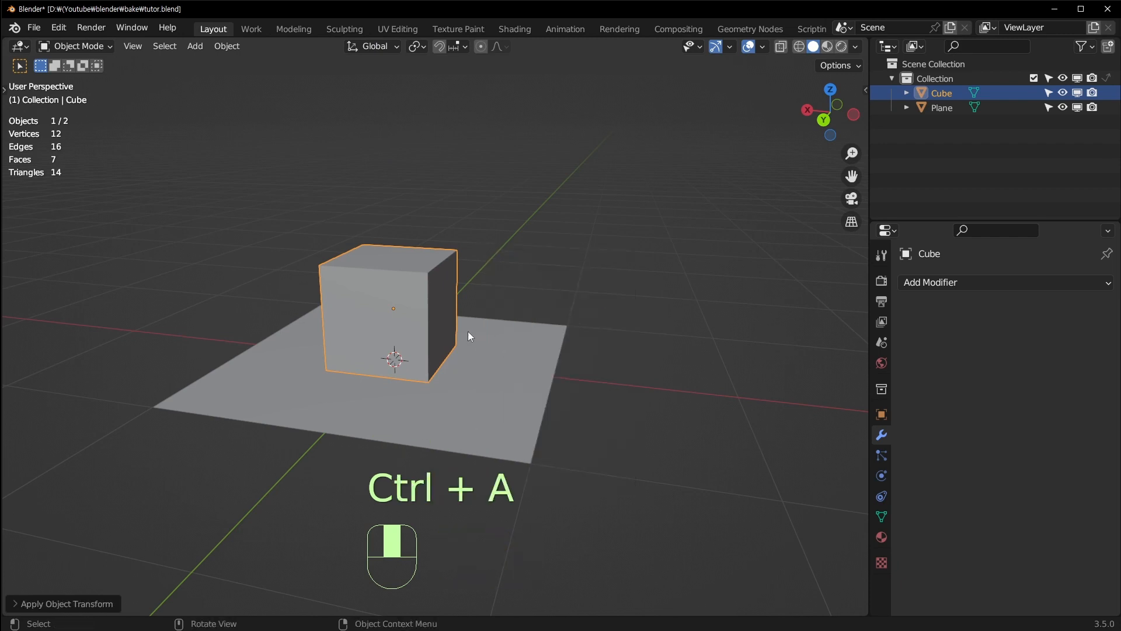
scroll(466, 331, up, 2)
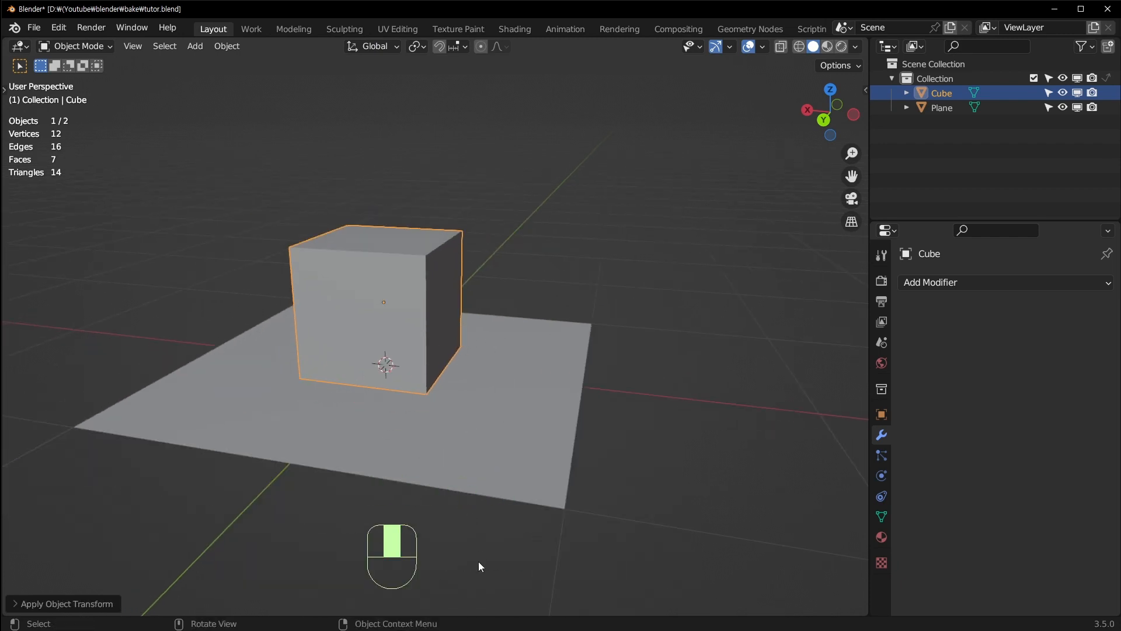
Split the 3D viewport vertically into two side-by-side areas and widen the narrower one
right_click(457, 616)
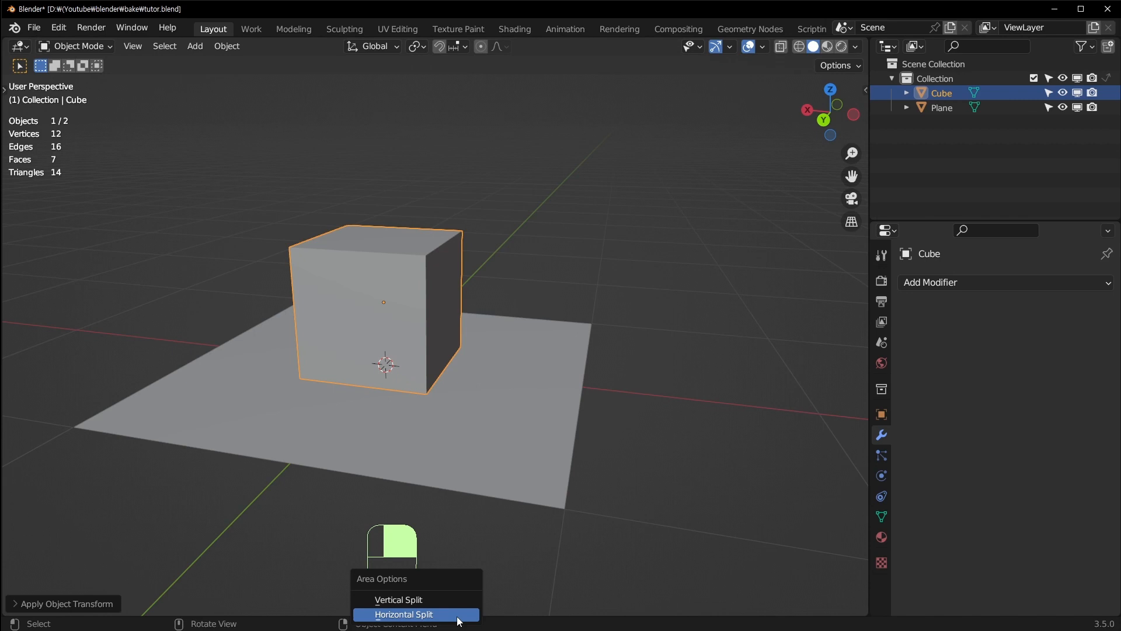
click(453, 604)
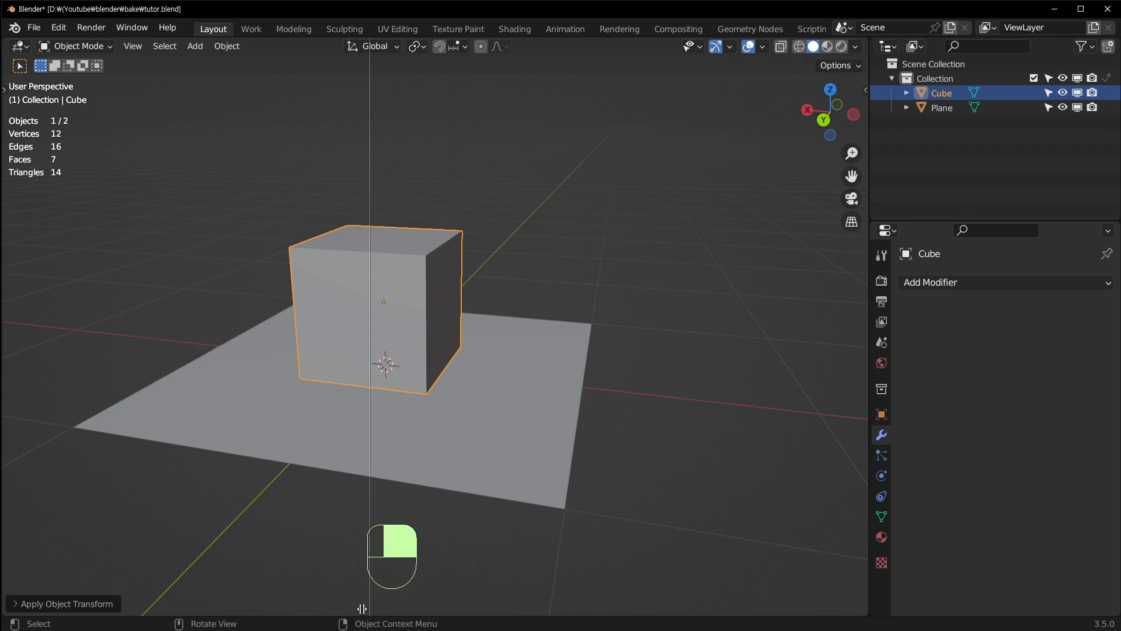
click(334, 614)
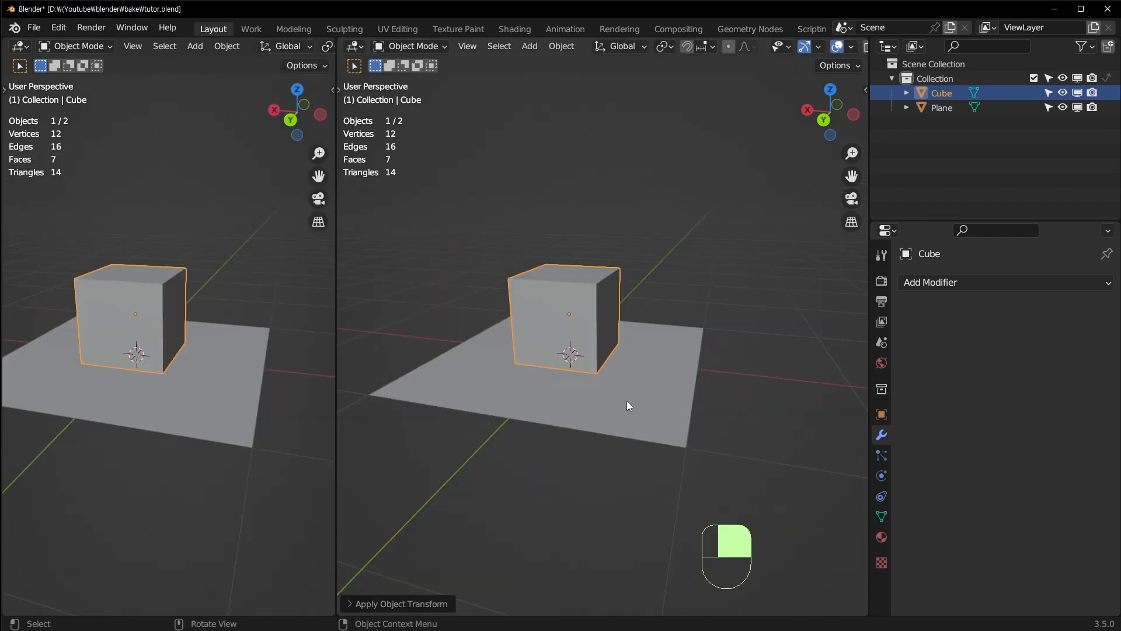
shift+middle_drag(583, 367, 615, 345)
scroll(615, 345, up, 1)
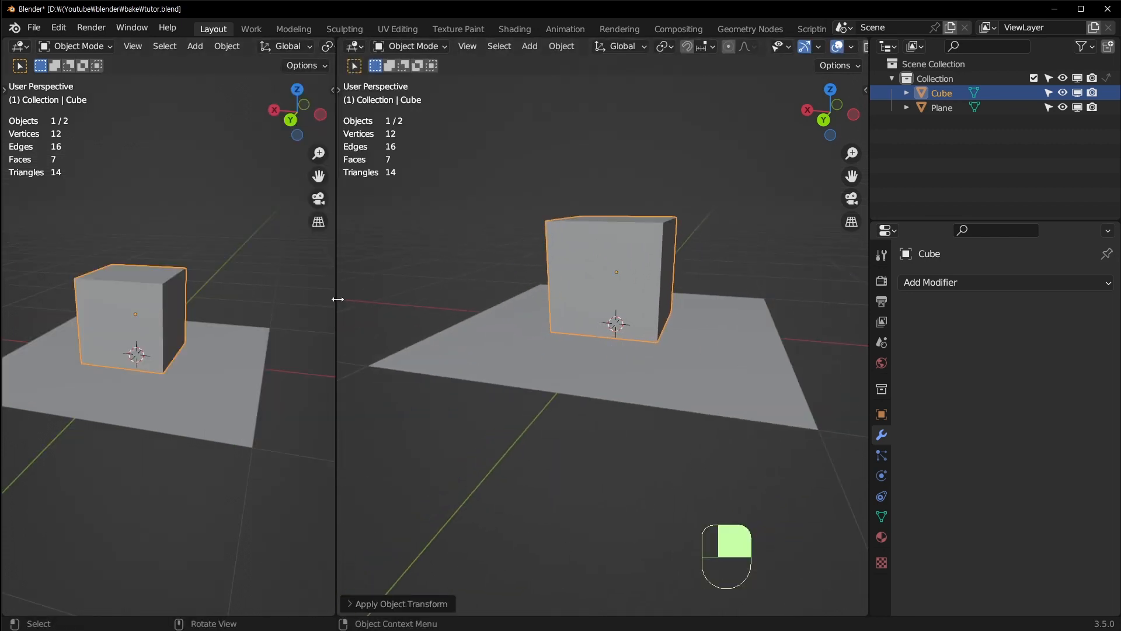
drag(338, 299, 390, 298)
shift+middle_drag(263, 311, 233, 313)
scroll(232, 313, up, 1)
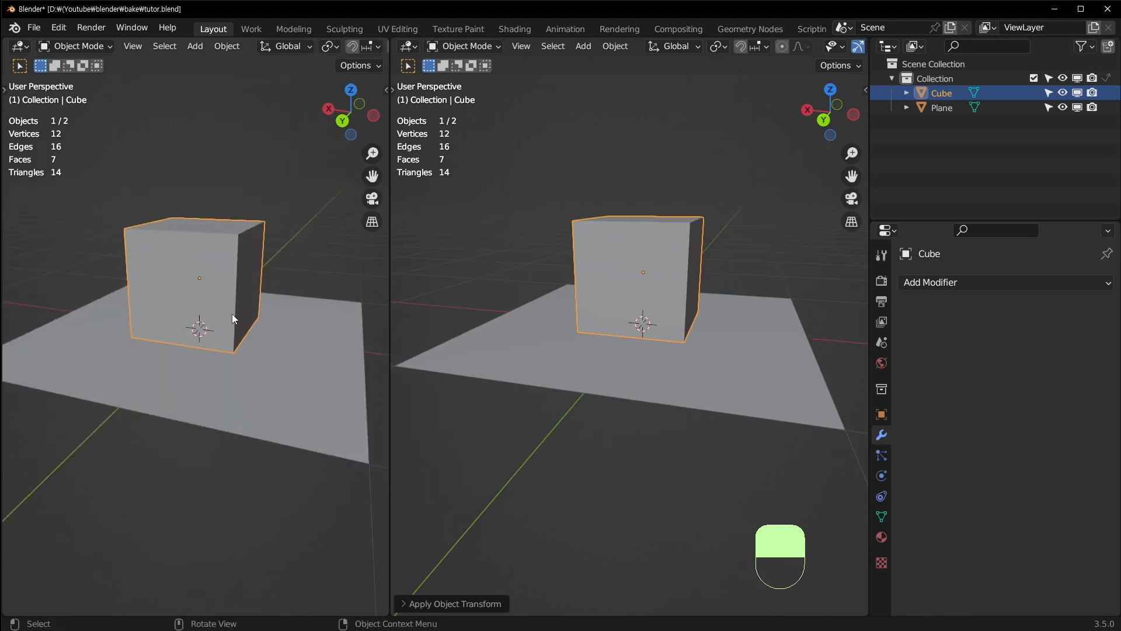
Split the narrower viewport horizontally into two stacked areas and widen both by moving their shared border
right_click(390, 297)
click(378, 308)
click(290, 328)
drag(389, 343, 474, 344)
scroll(614, 317, up, 1)
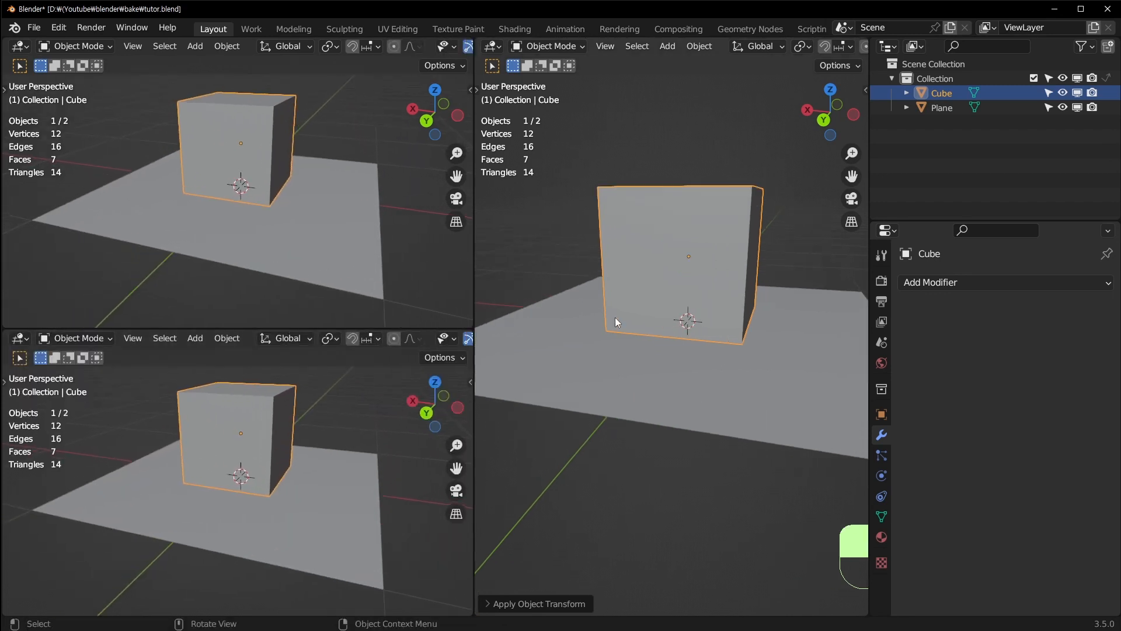
scroll(615, 317, up, 2)
Change the upper stacked area to the Image Editor and the lower one to the Shader Editor with its sidebar hidden
click(20, 46)
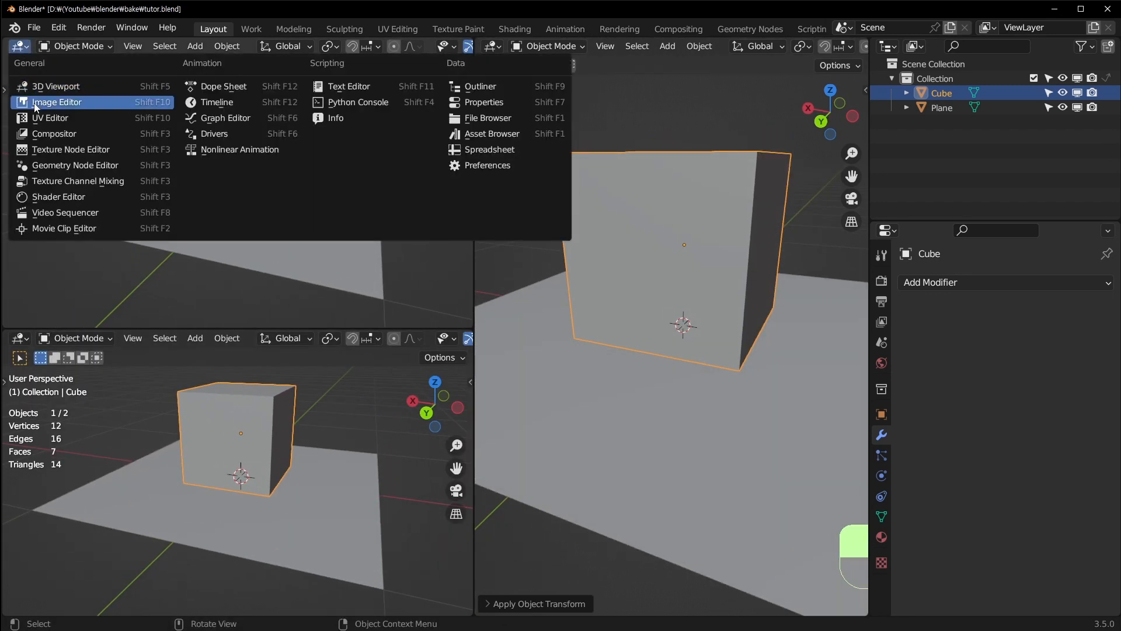
click(48, 62)
click(19, 338)
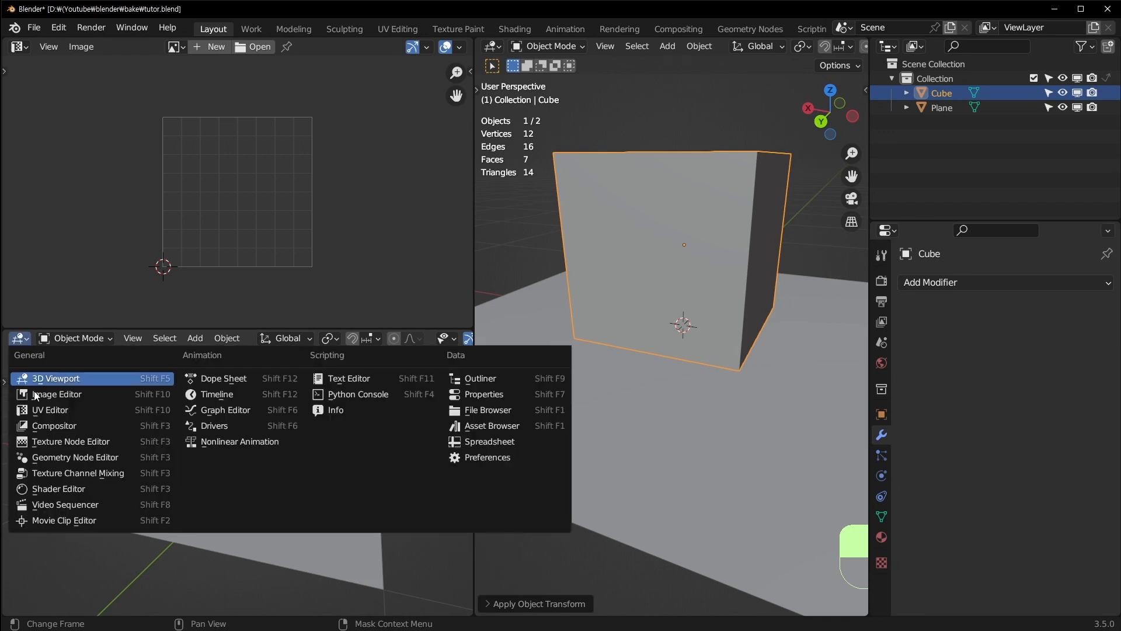
click(57, 488)
key(n)
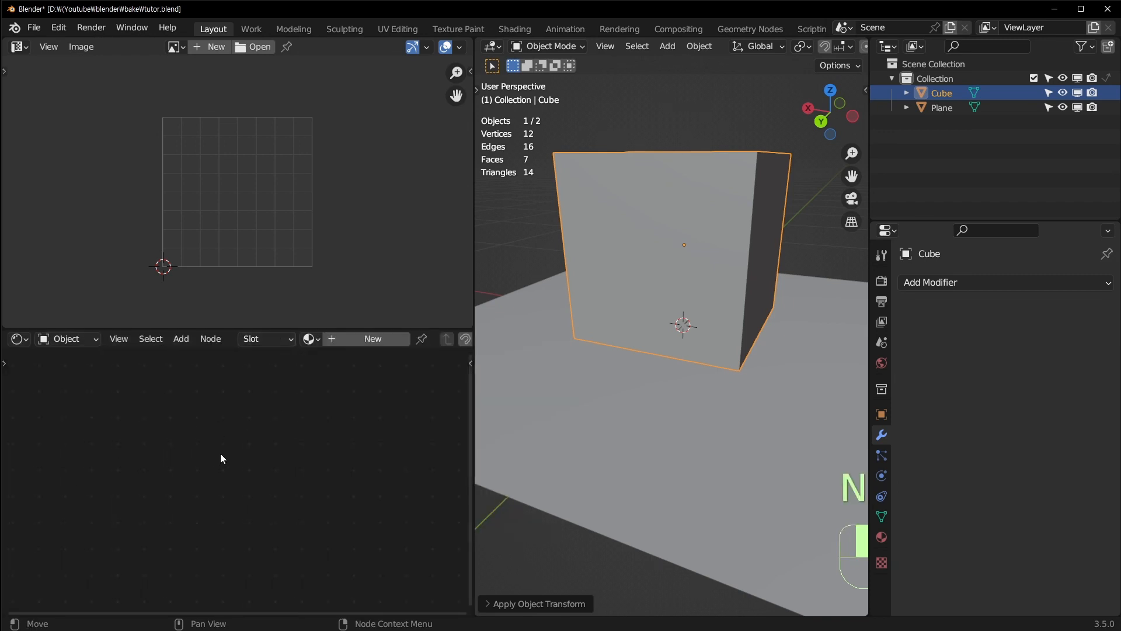
Create a new material on the cube and name it Cube
middle_drag(775, 231, 757, 351)
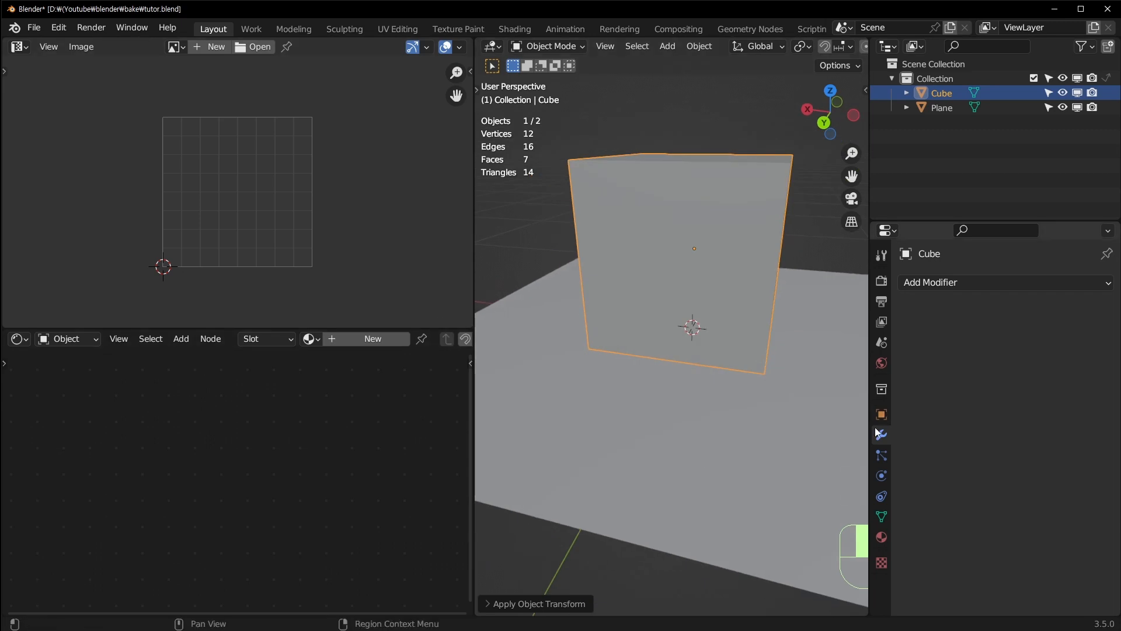
click(882, 537)
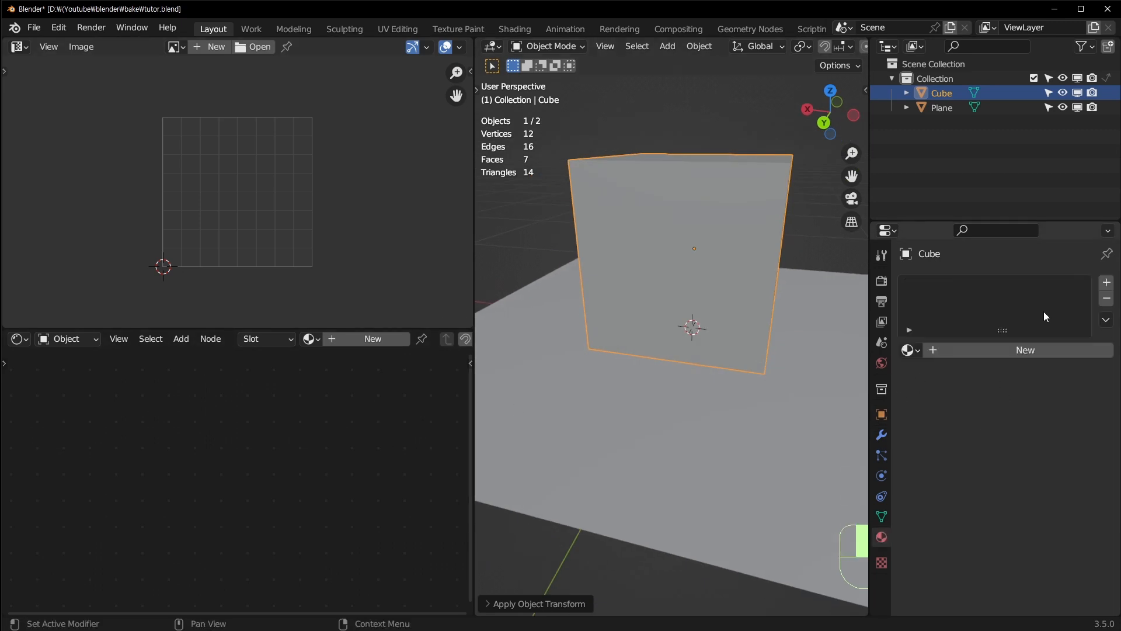
click(1016, 348)
double_click(975, 287)
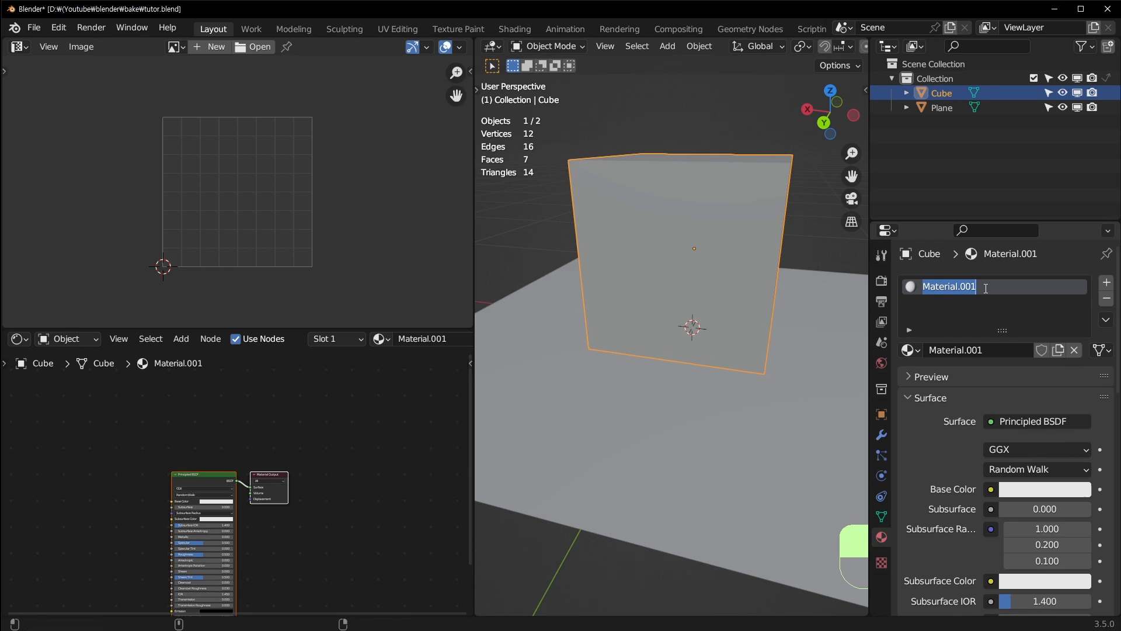
text(Cube)
key(Return)
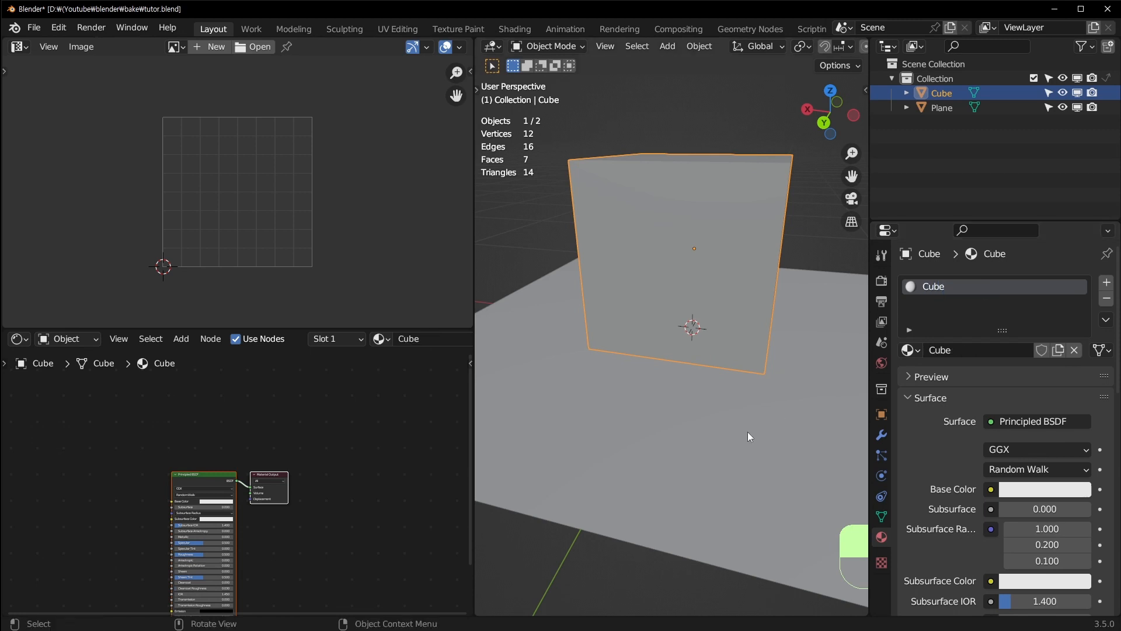
Invert the selection and replace the active object's material with a new one named Plane
key(ctrl+i)
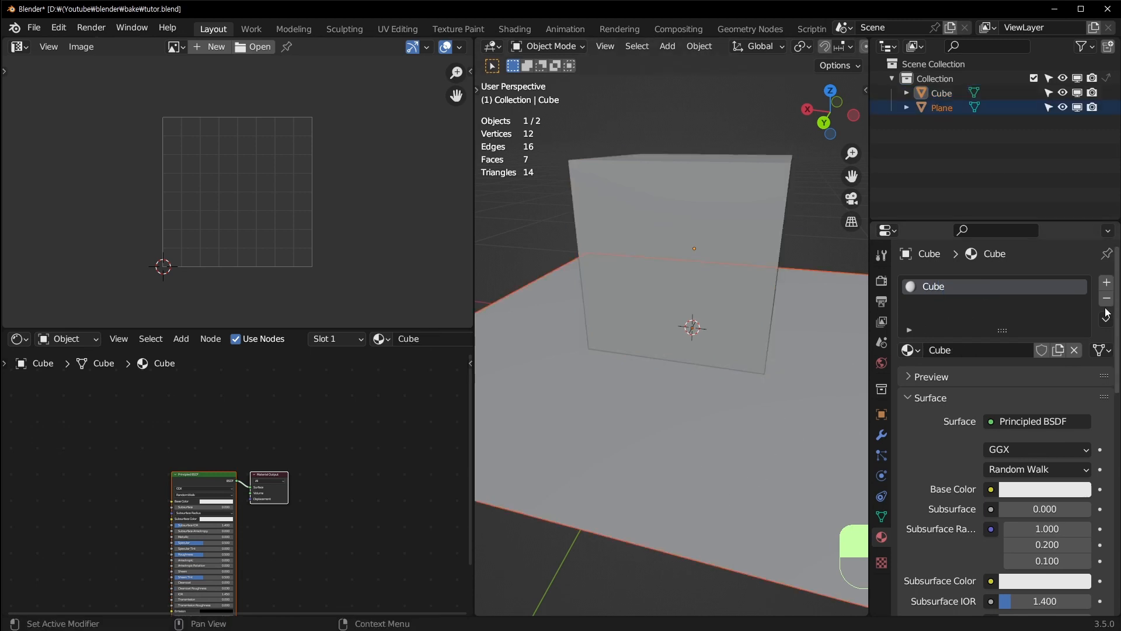
click(1074, 350)
click(1028, 352)
double_click(949, 286)
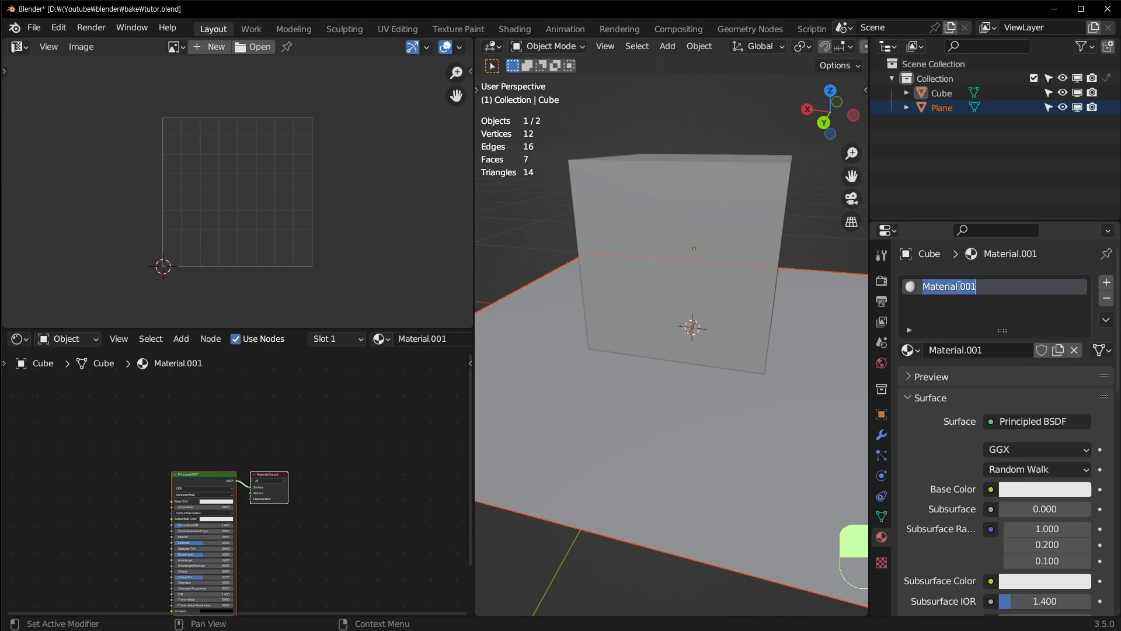
text(Pal)
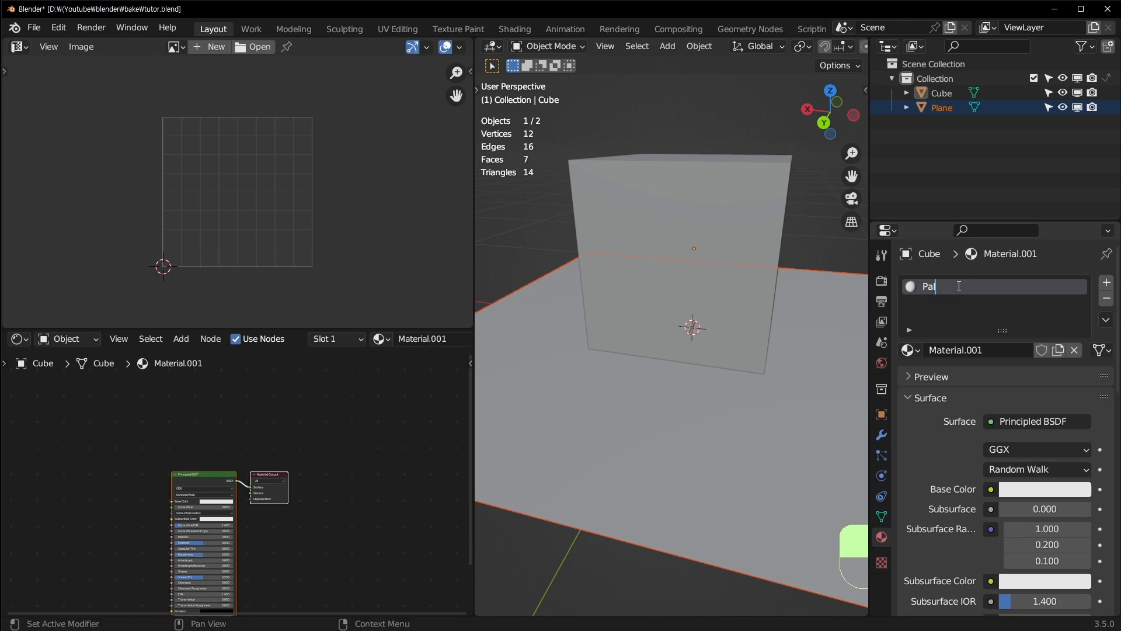
key(BackSpace)
key(BackSpace)
text(lane)
key(Return)
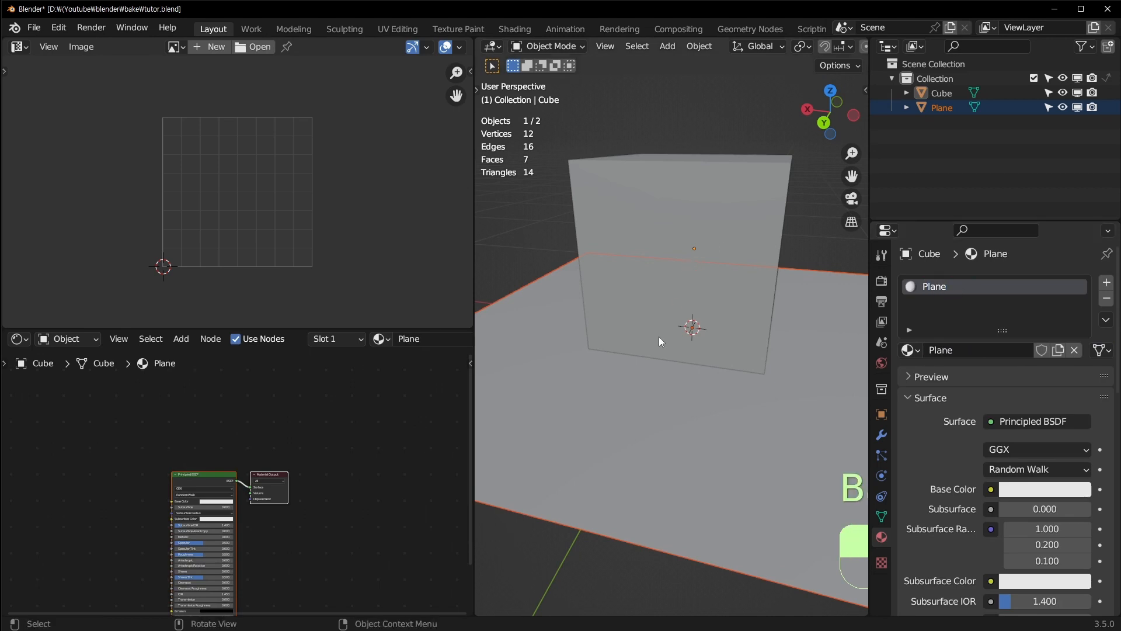
Save the file and switch the 3D viewport to Material Preview shading
middle_drag(707, 360, 696, 362)
middle_drag(337, 480, 344, 432)
scroll(227, 453, up, 4)
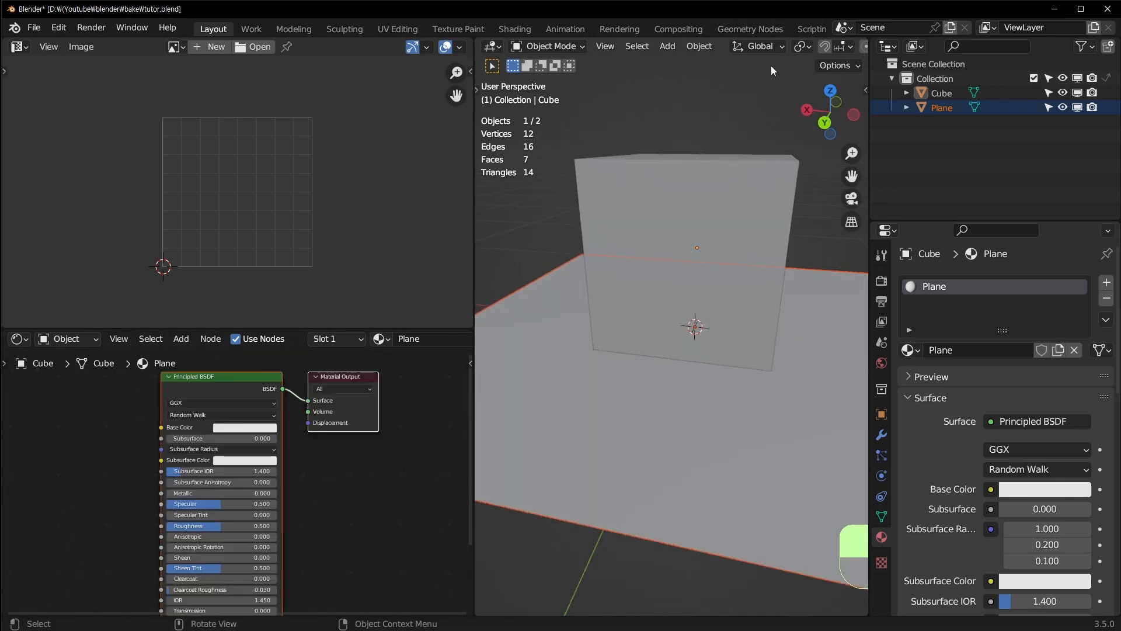
middle_drag(724, 157, 692, 205)
key(ctrl+s)
scroll(825, 48, down, 5)
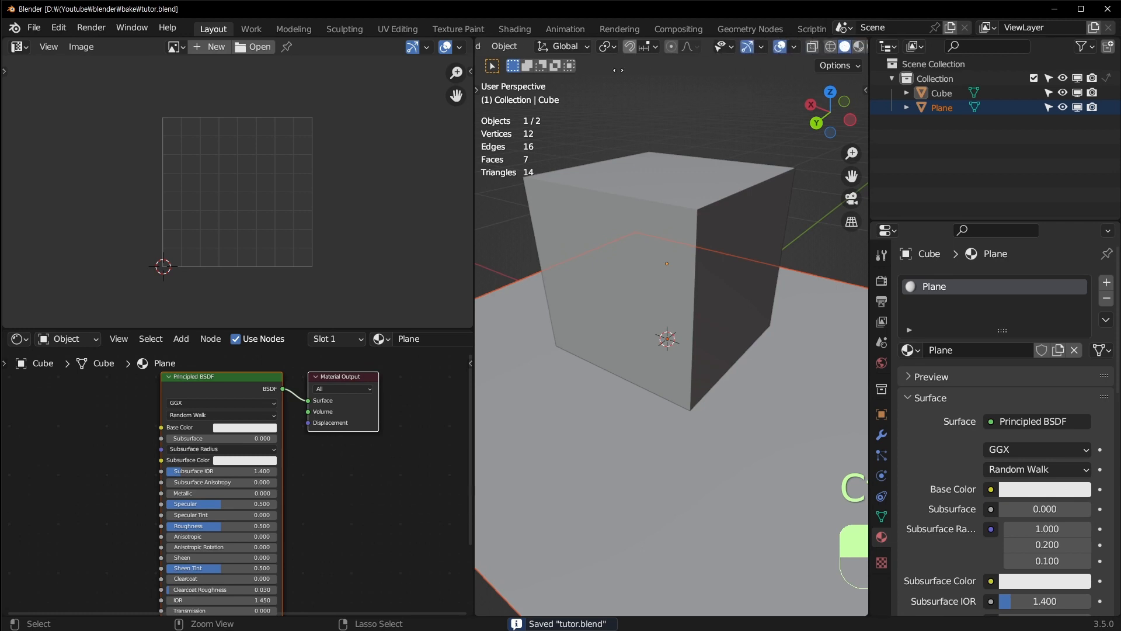
click(827, 47)
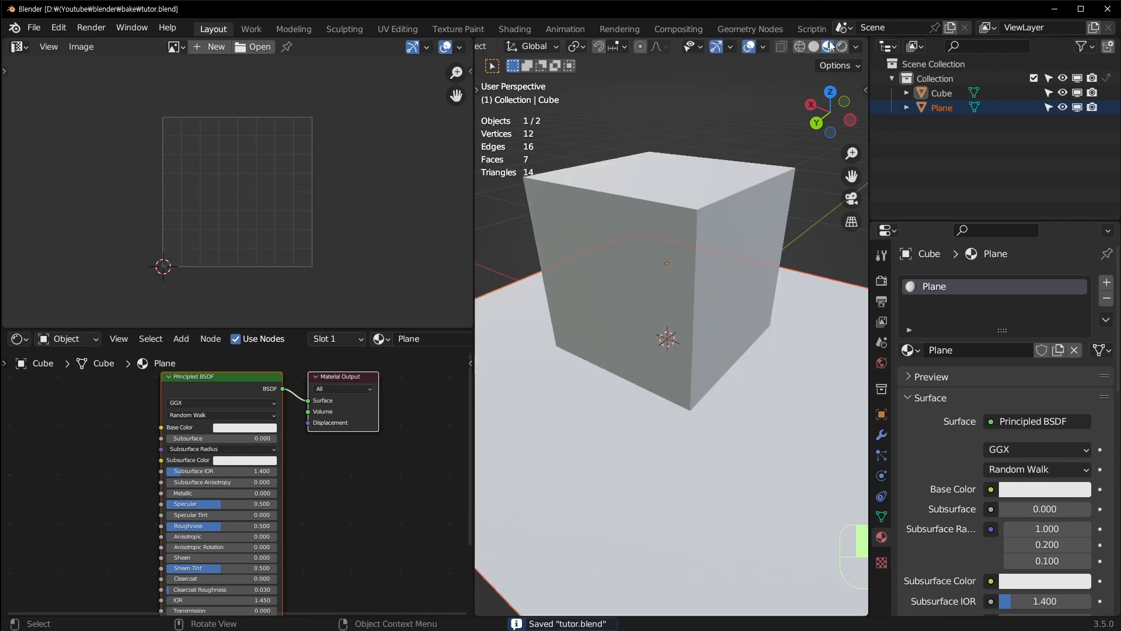
Set the base color of the cube's material to red with hue 0.002 and saturation 1.000
middle_drag(612, 380, 613, 408)
click(766, 253)
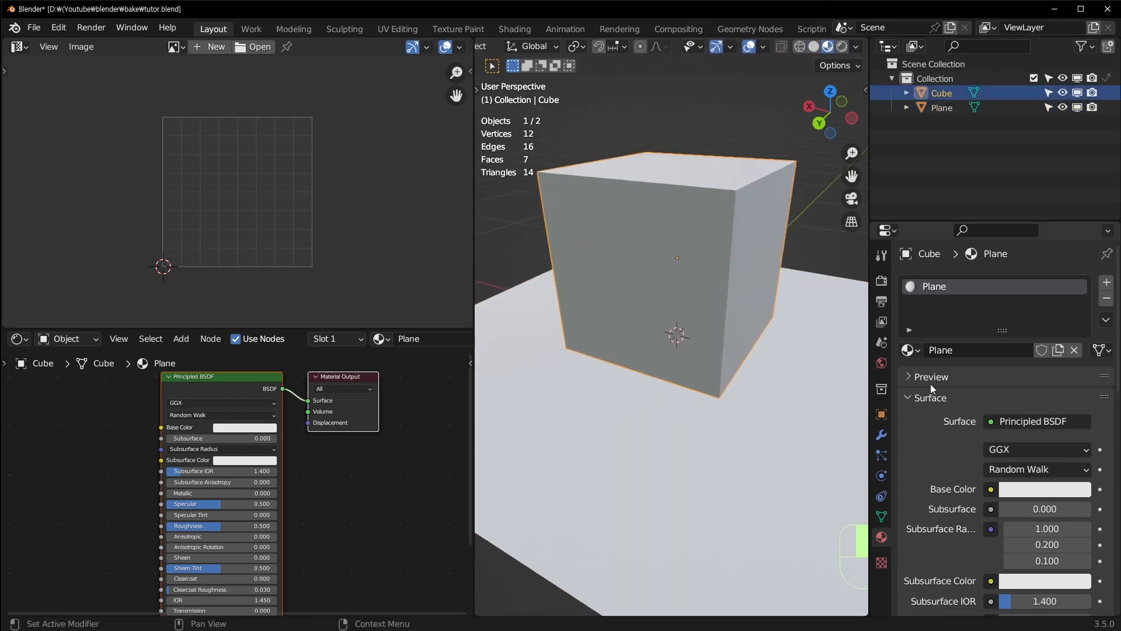
click(1034, 491)
click(1028, 371)
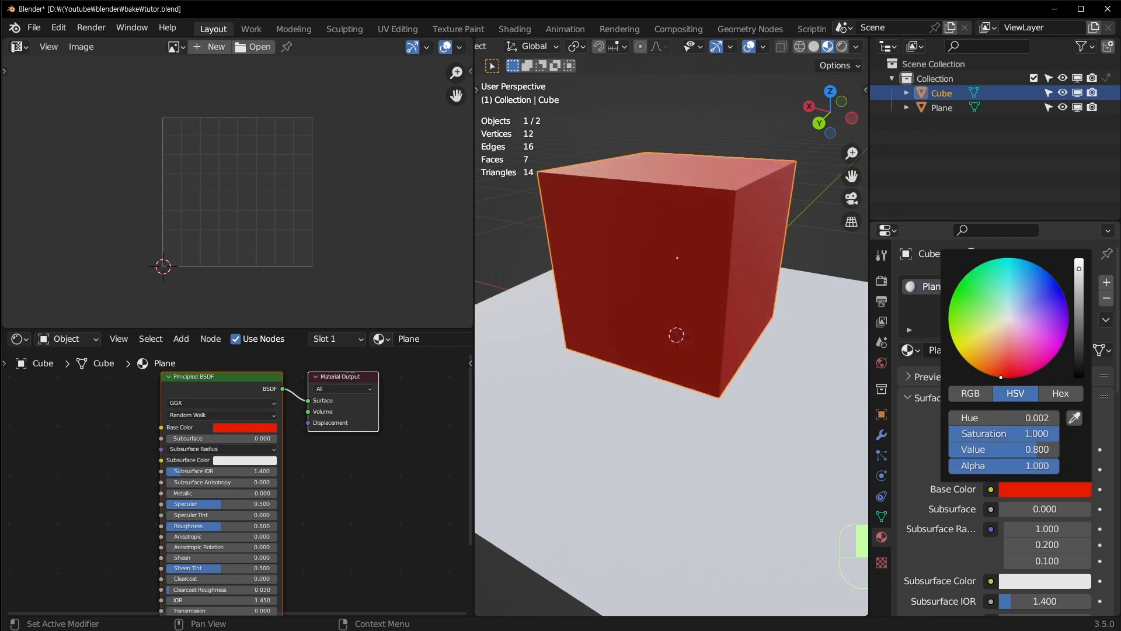
click(766, 463)
Rename the cube's red material to Cube
click(743, 282)
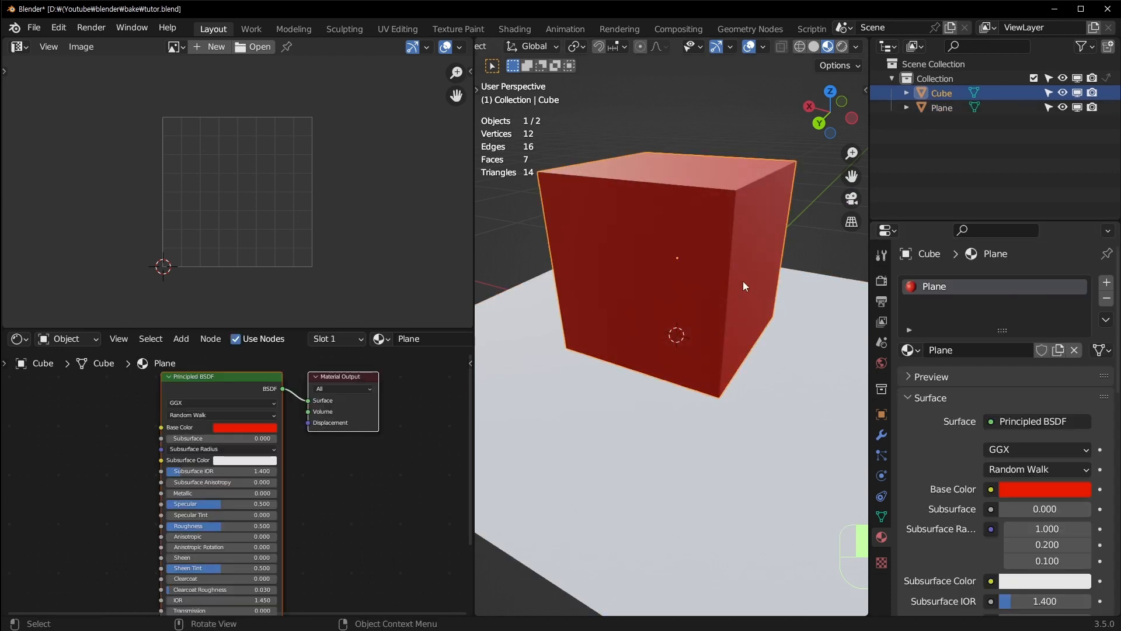
click(741, 513)
click(742, 280)
double_click(939, 286)
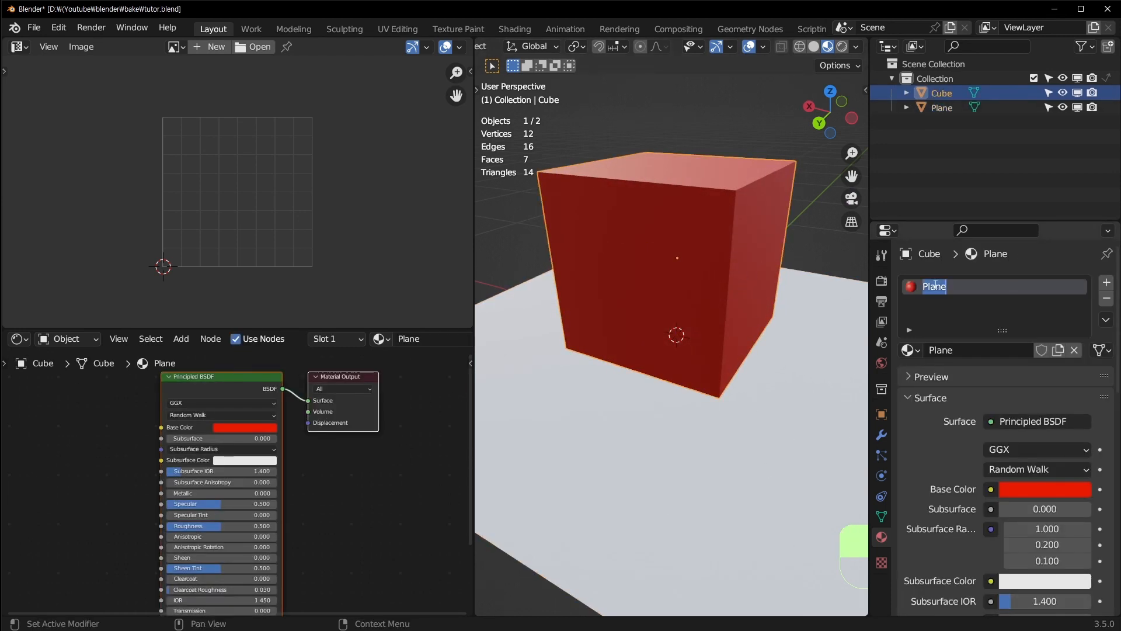
text(Cube)
key(Return)
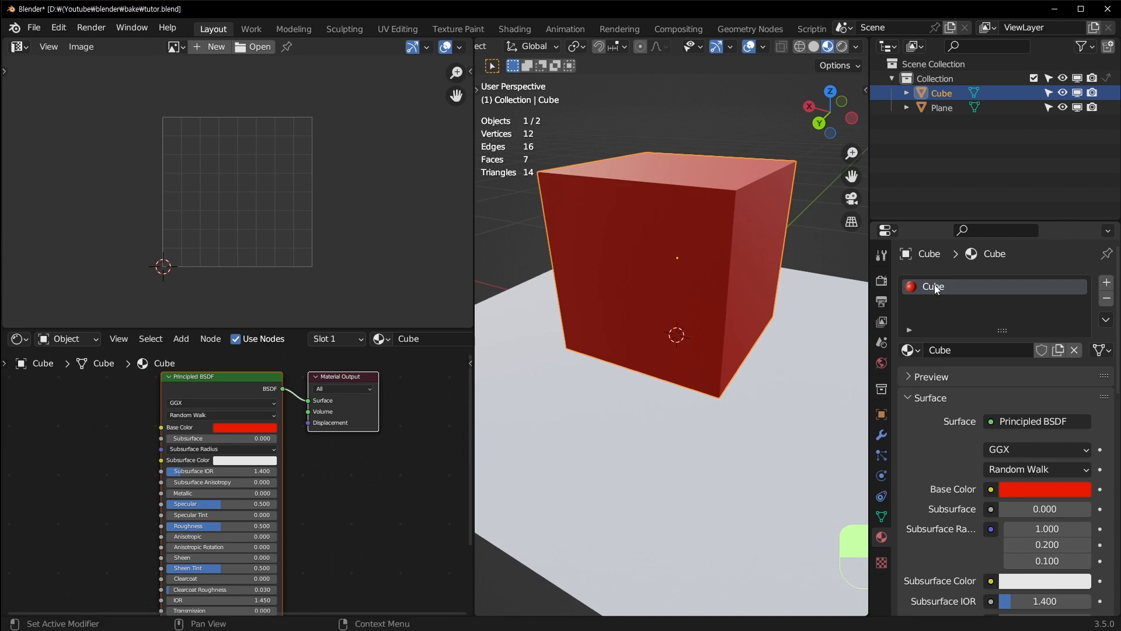
Select the plane and rename its material to Plane
click(629, 475)
click(1025, 350)
click(909, 350)
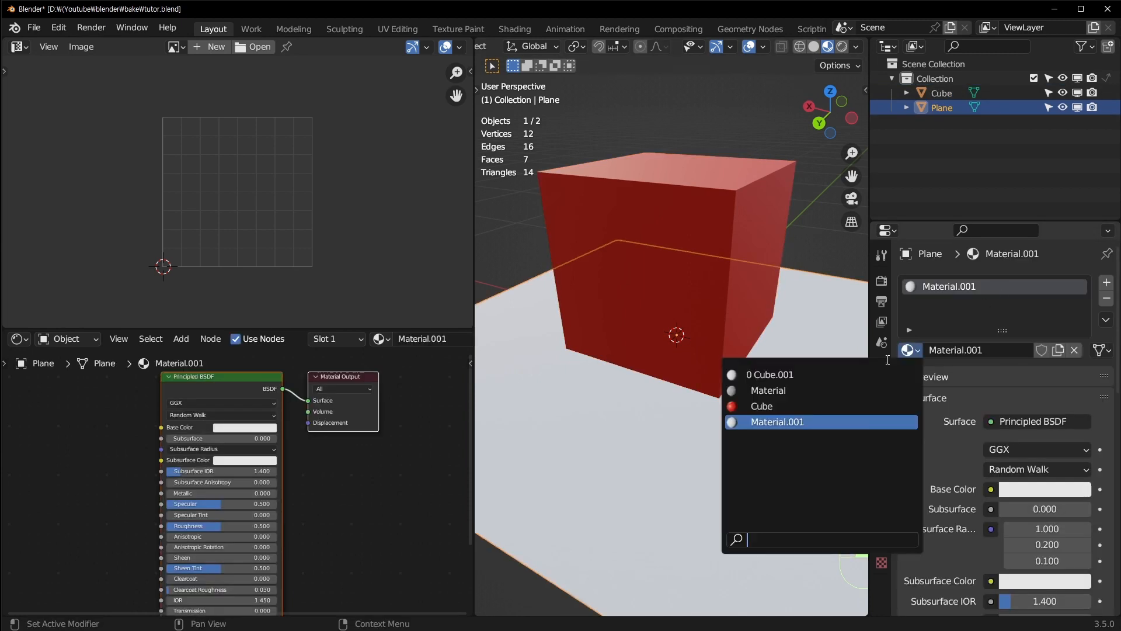
double_click(955, 286)
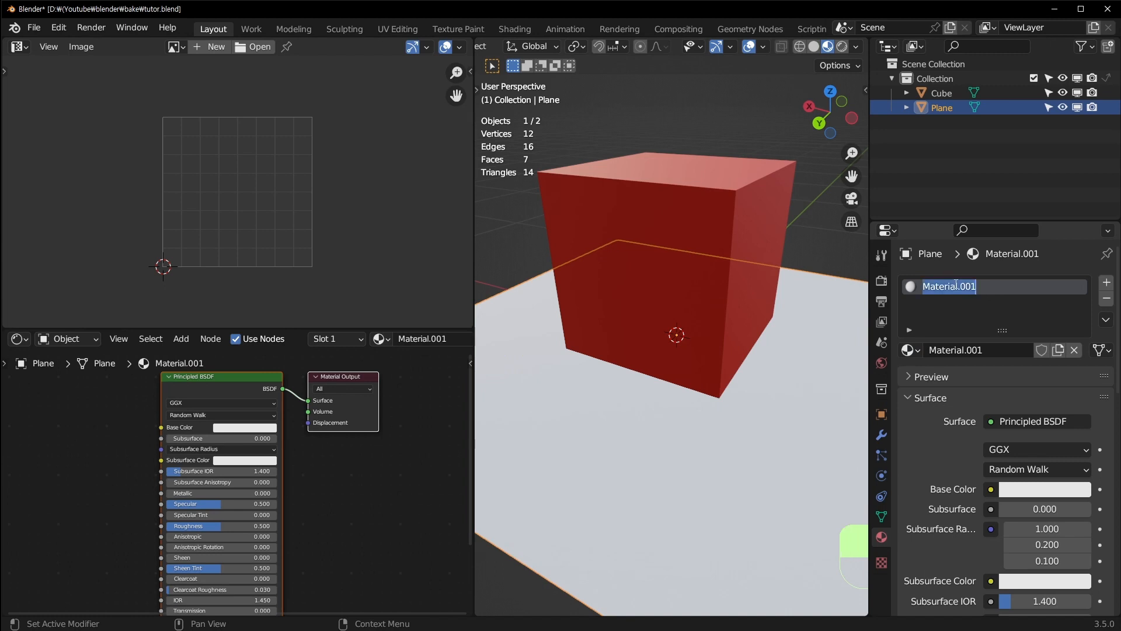
text(Plane)
key(Return)
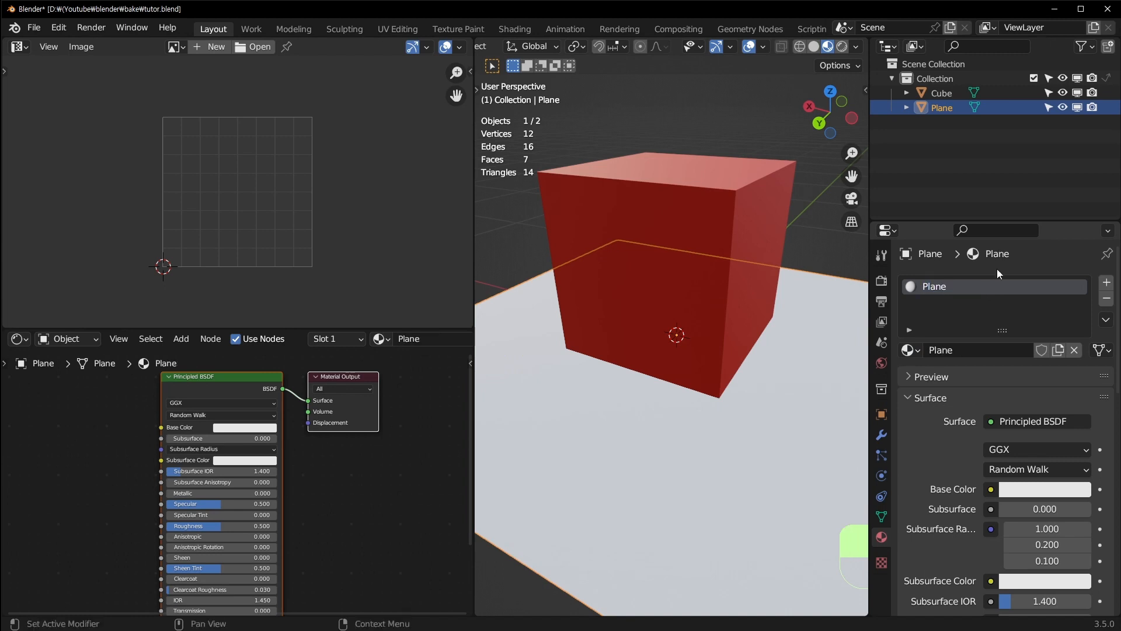
Set the base color of the plane's material to a pale yellow-green
click(1044, 489)
click(1001, 324)
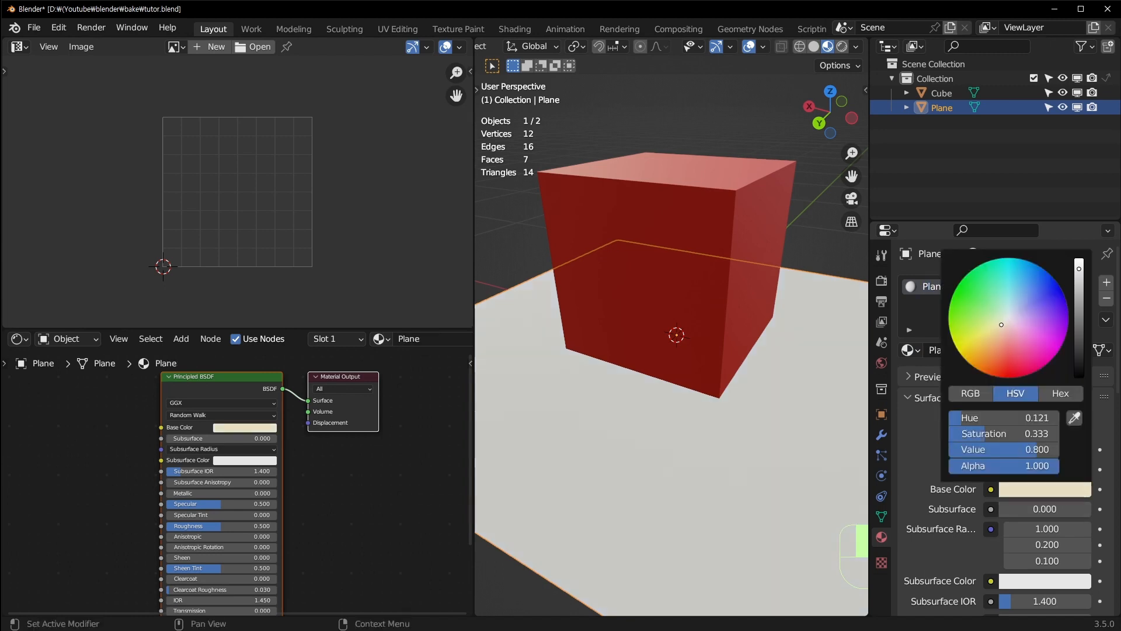
drag(1002, 324, 999, 319)
scroll(648, 381, down, 5)
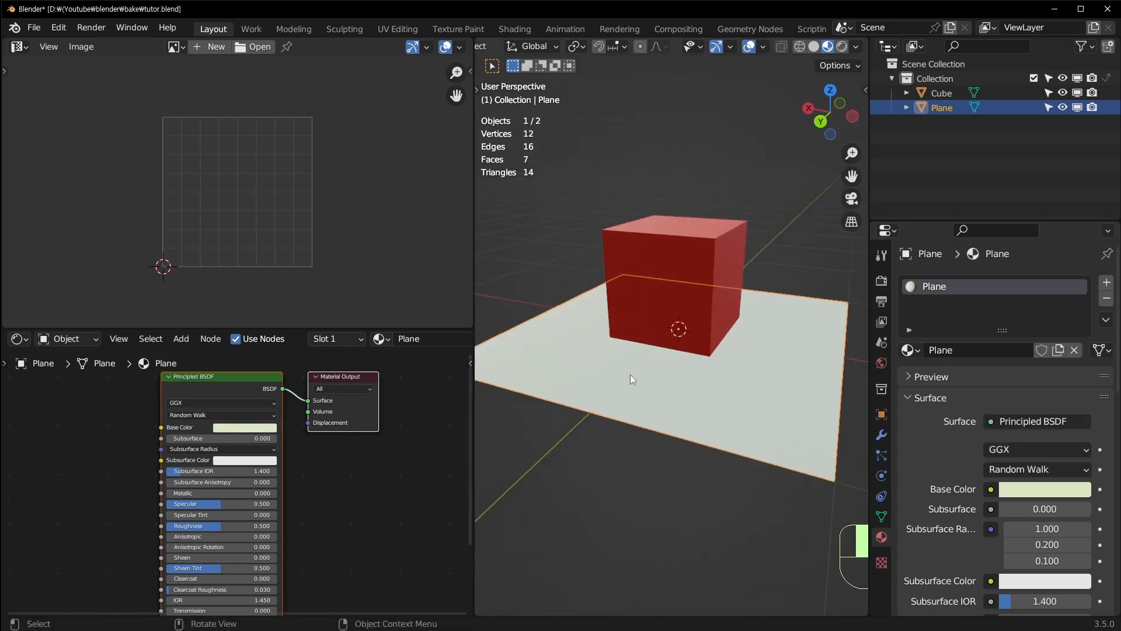
scroll(625, 385, up, 6)
scroll(619, 446, down, 4)
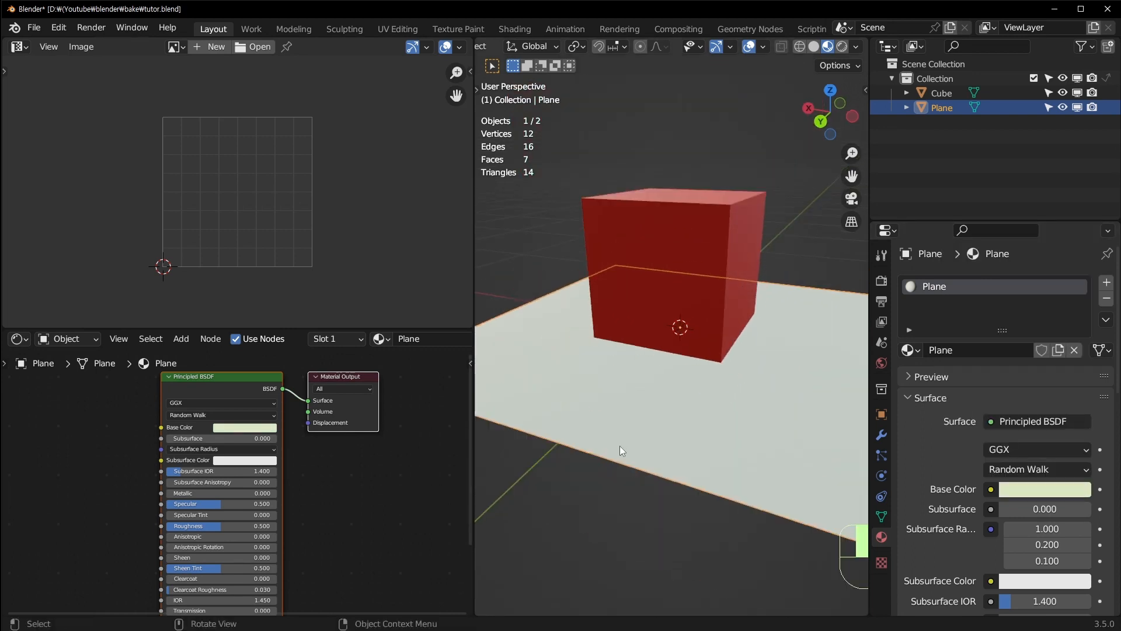
scroll(674, 388, up, 1)
Compare the material nodes of the cube and the plane, and inspect the cube's UV layout in Edit Mode
click(712, 304)
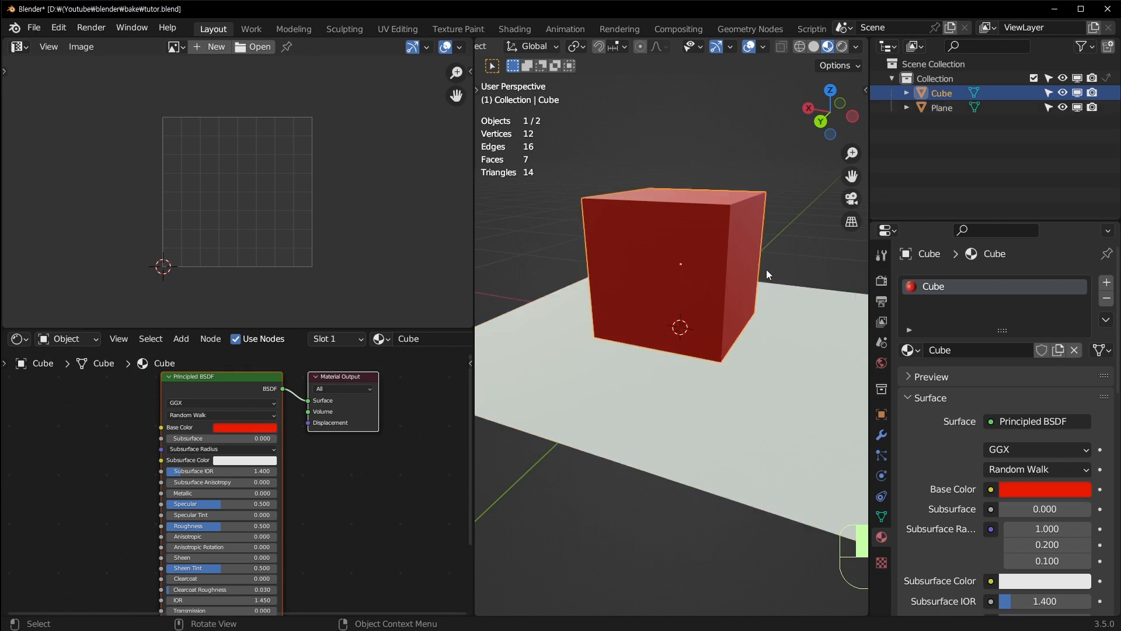
click(797, 376)
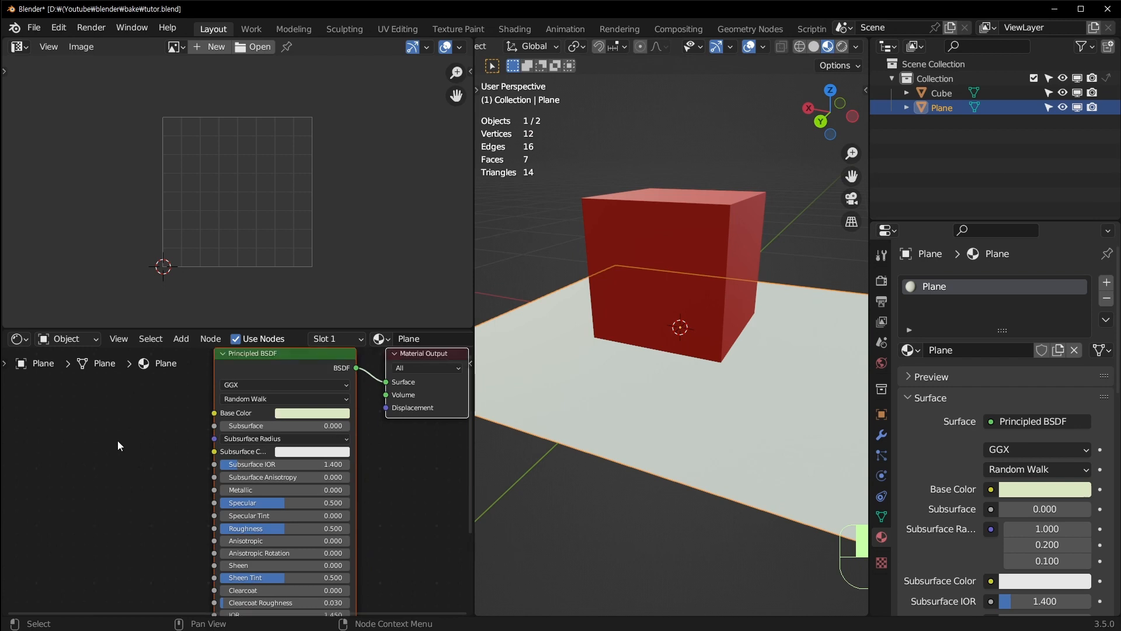
click(692, 246)
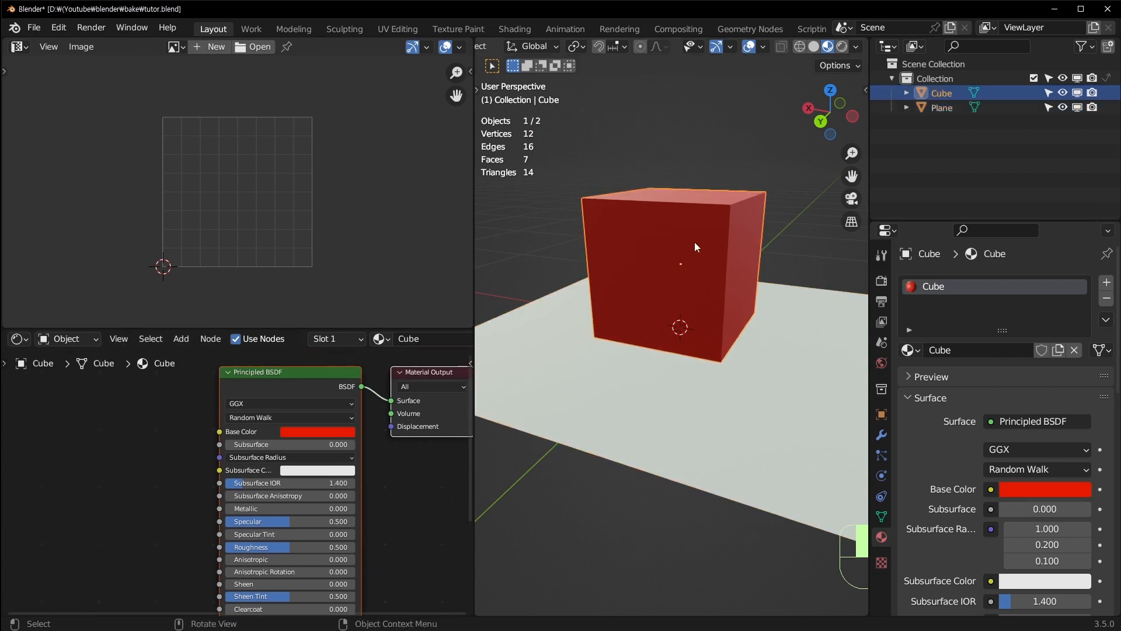
key(Tab)
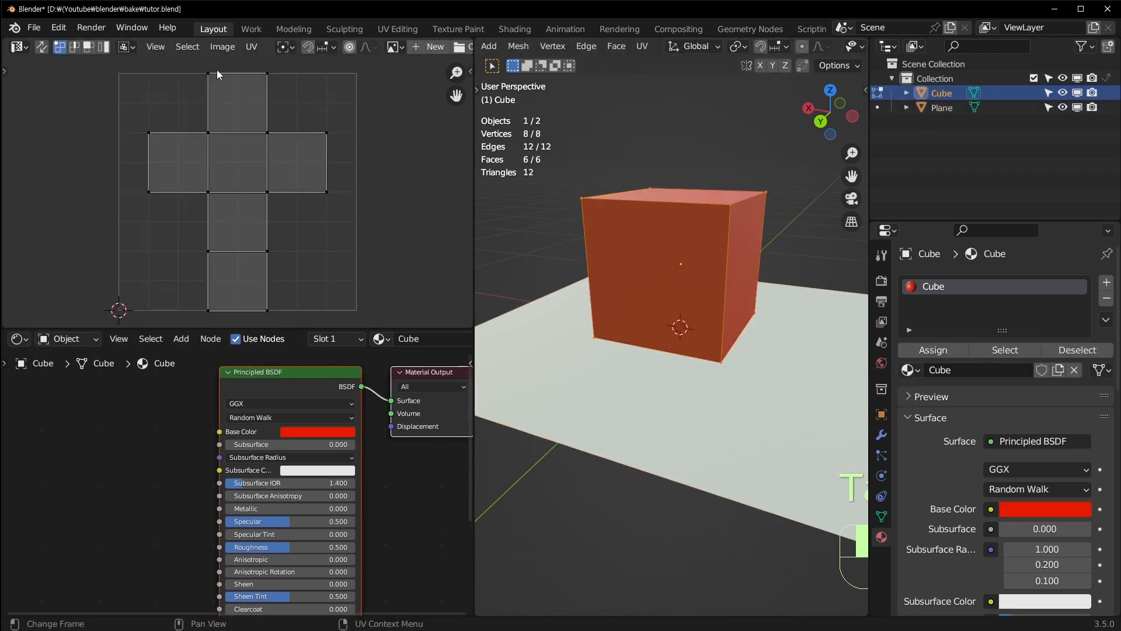
key(Tab)
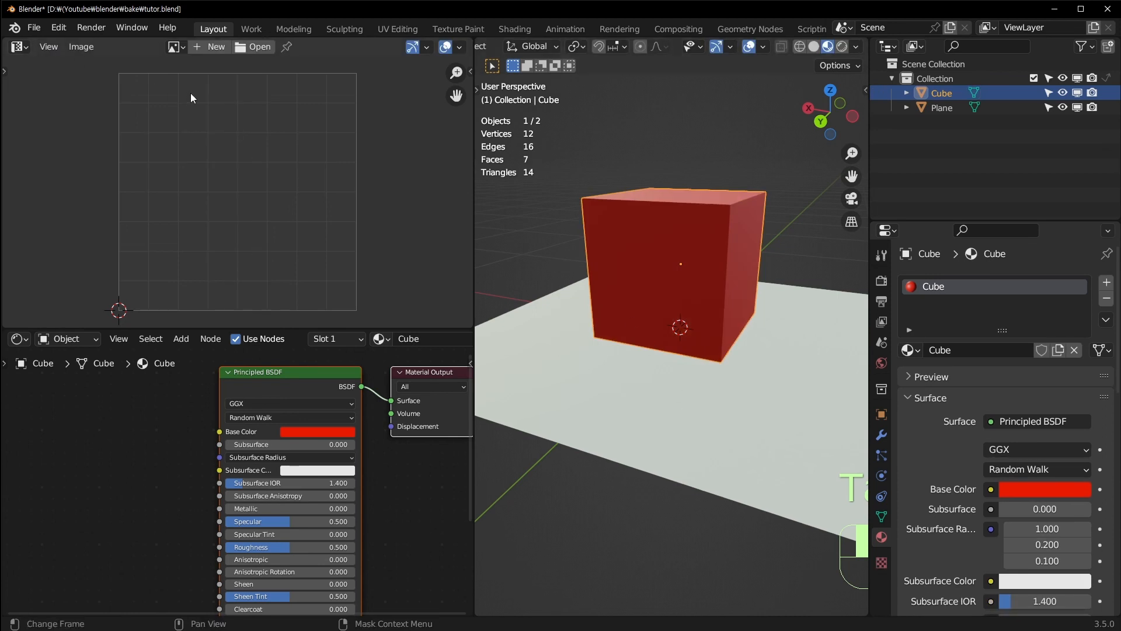
key(Tab)
key(Tab)
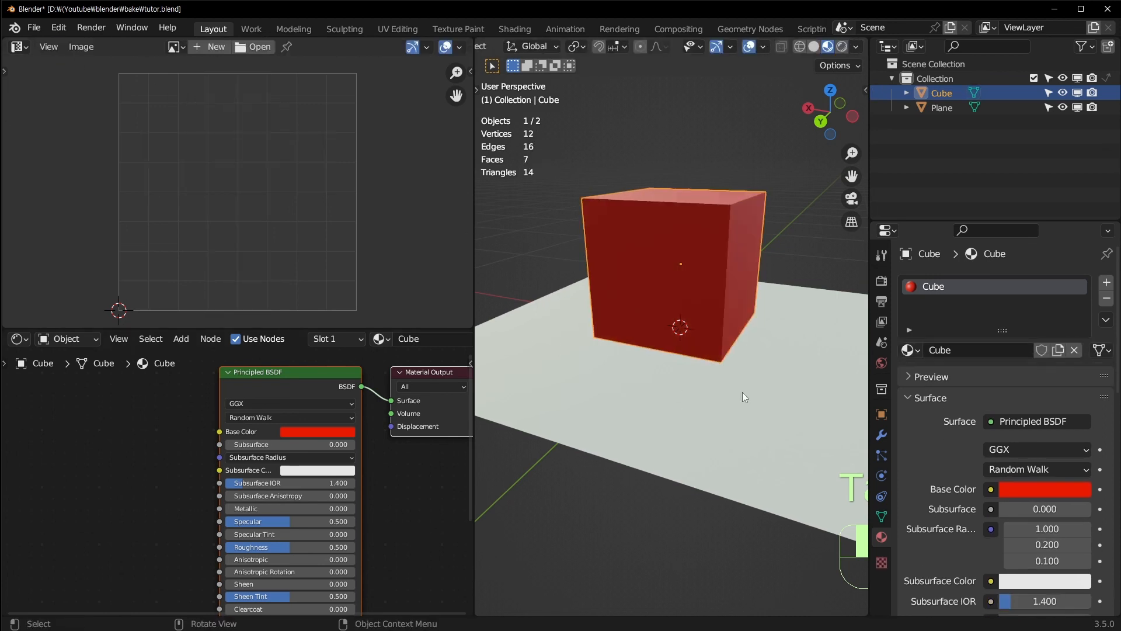
Inspect the plane's UV layout in Edit Mode
click(625, 429)
key(Tab)
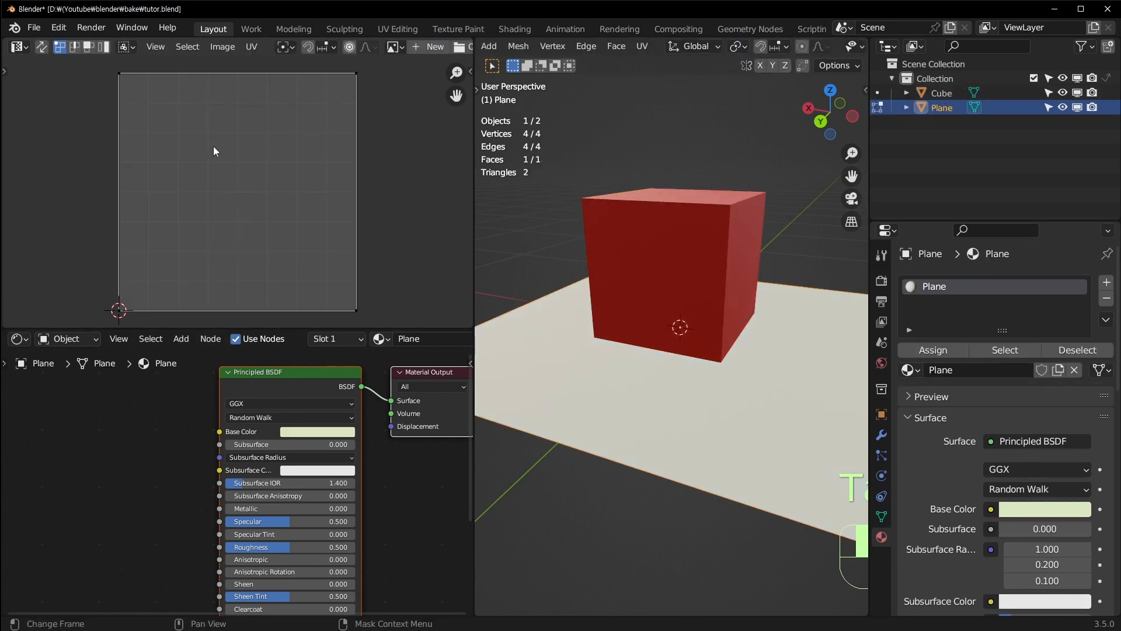
scroll(620, 289, down, 3)
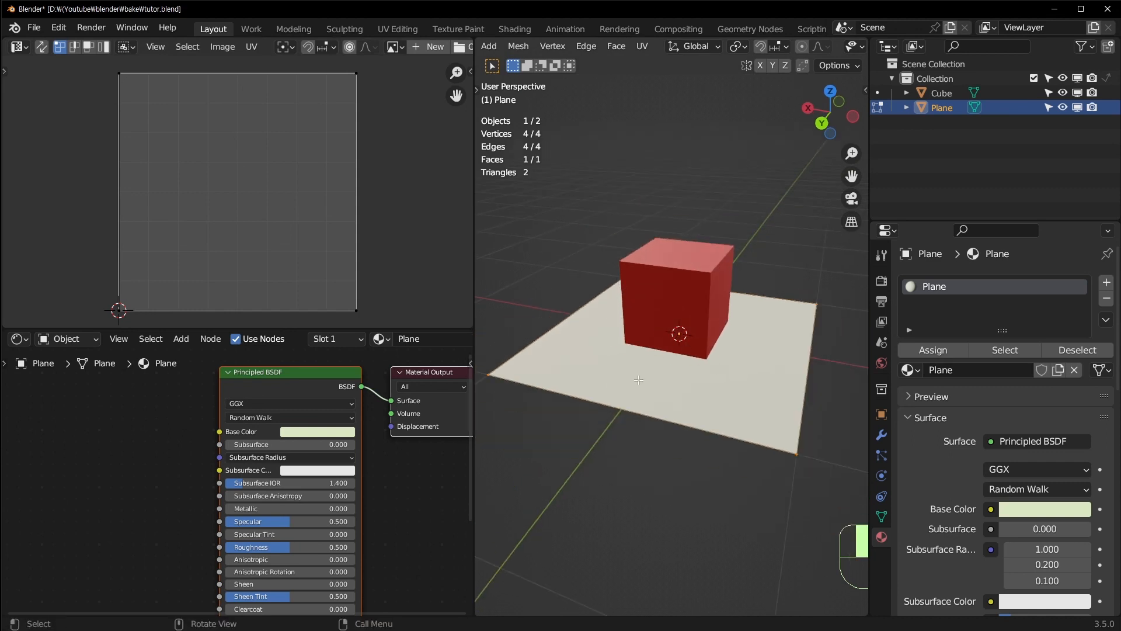
scroll(721, 311, up, 3)
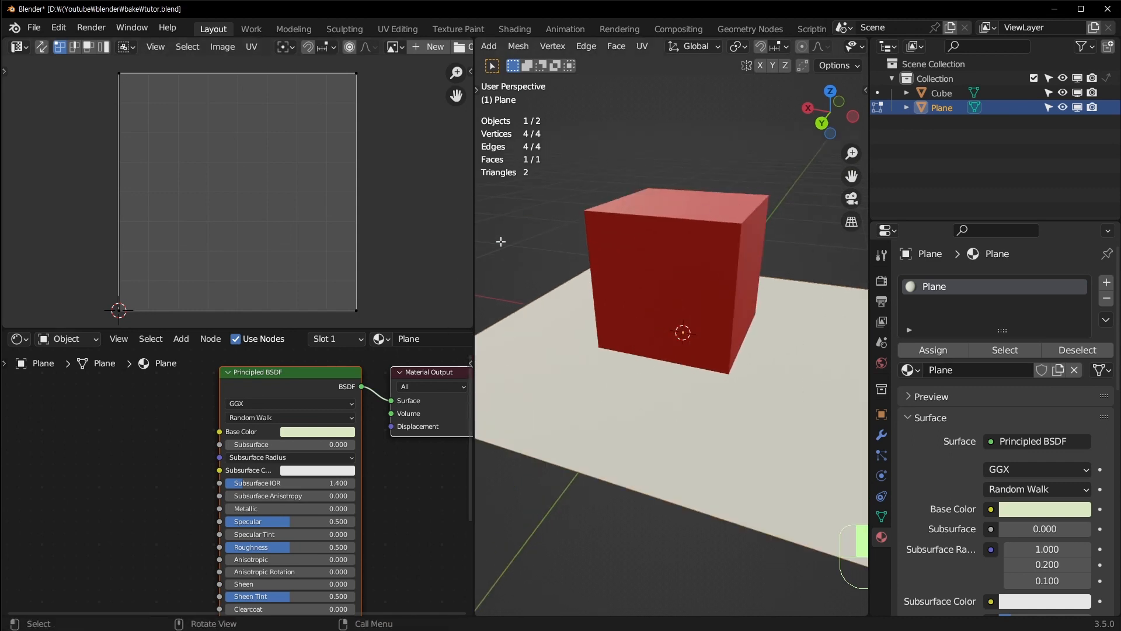
Select the cube and the plane together and check in Edit Mode how their UV layouts overlap
key(Tab)
shift+click(691, 286)
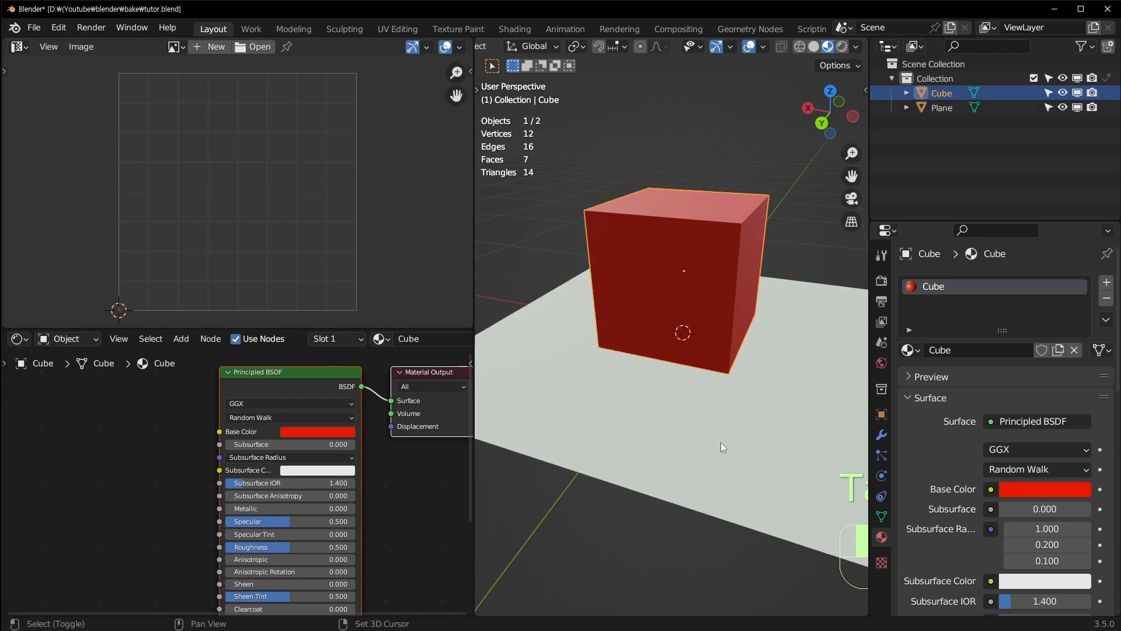
shift+click(720, 443)
key(Tab)
key(a)
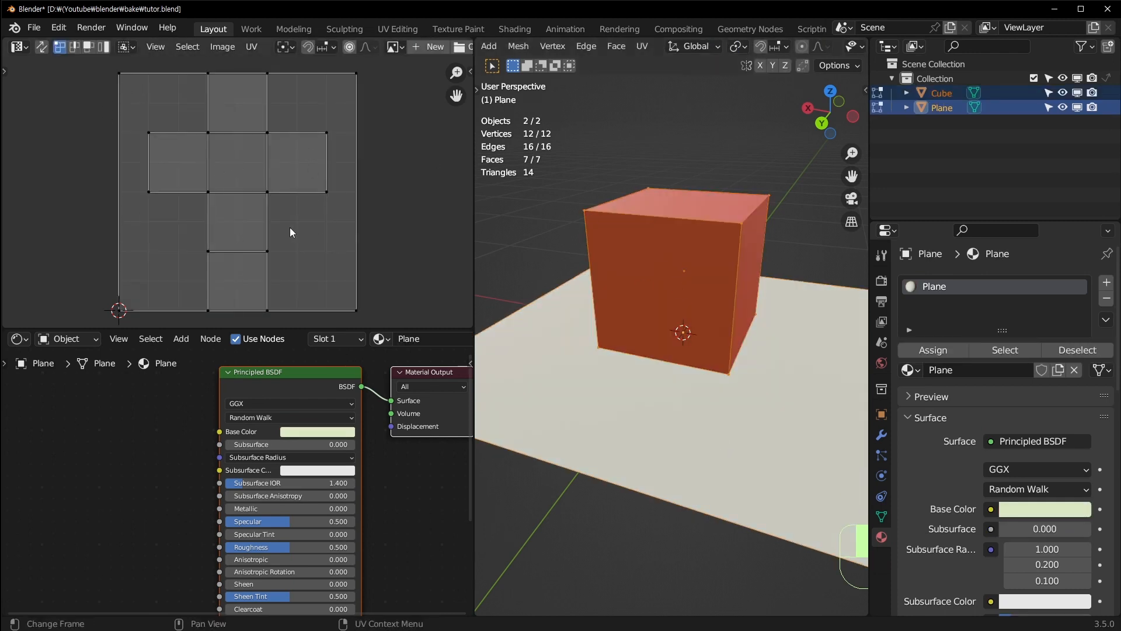
key(Tab)
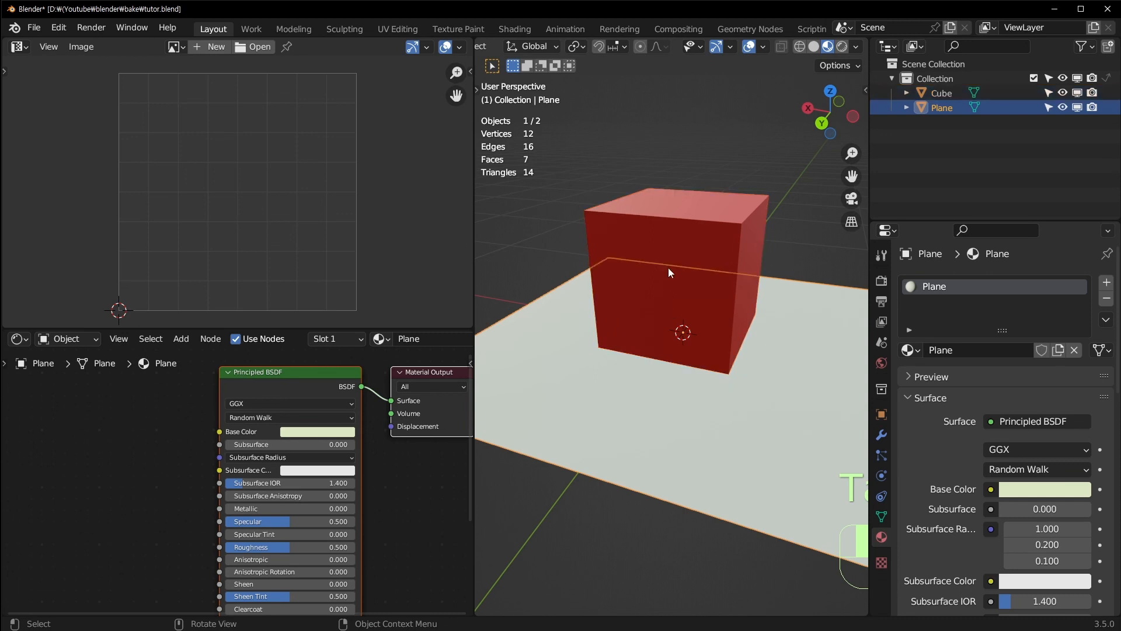
Save the file with the cube selected and add an Image Texture node beside the Principled BSDF in the cube's material
click(699, 251)
key(ctrl+s)
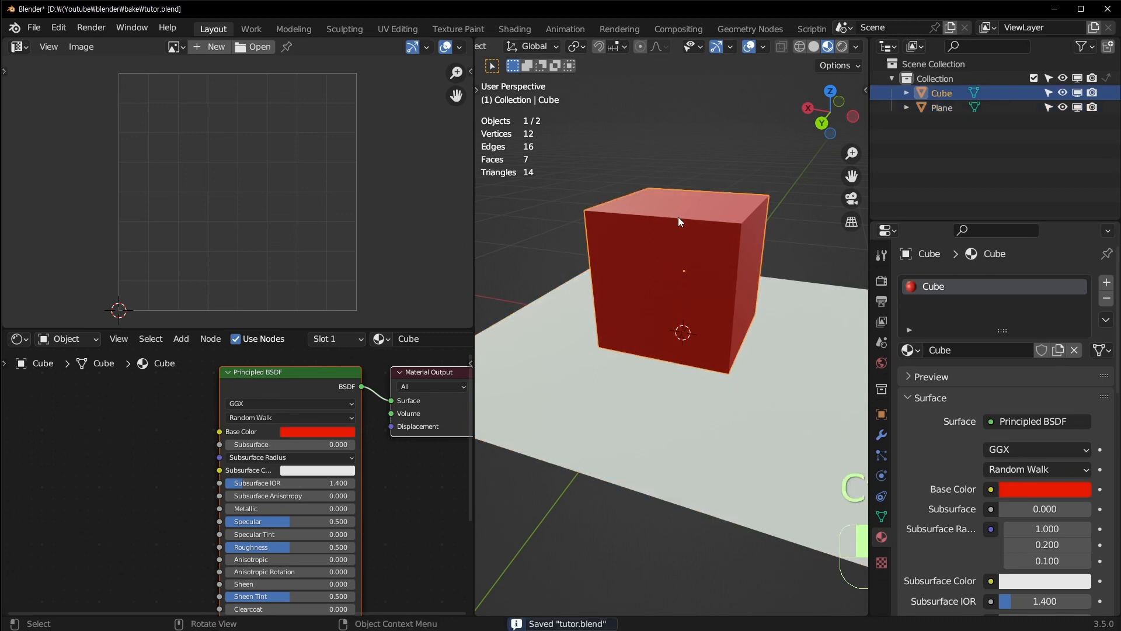
middle_drag(179, 429, 246, 438)
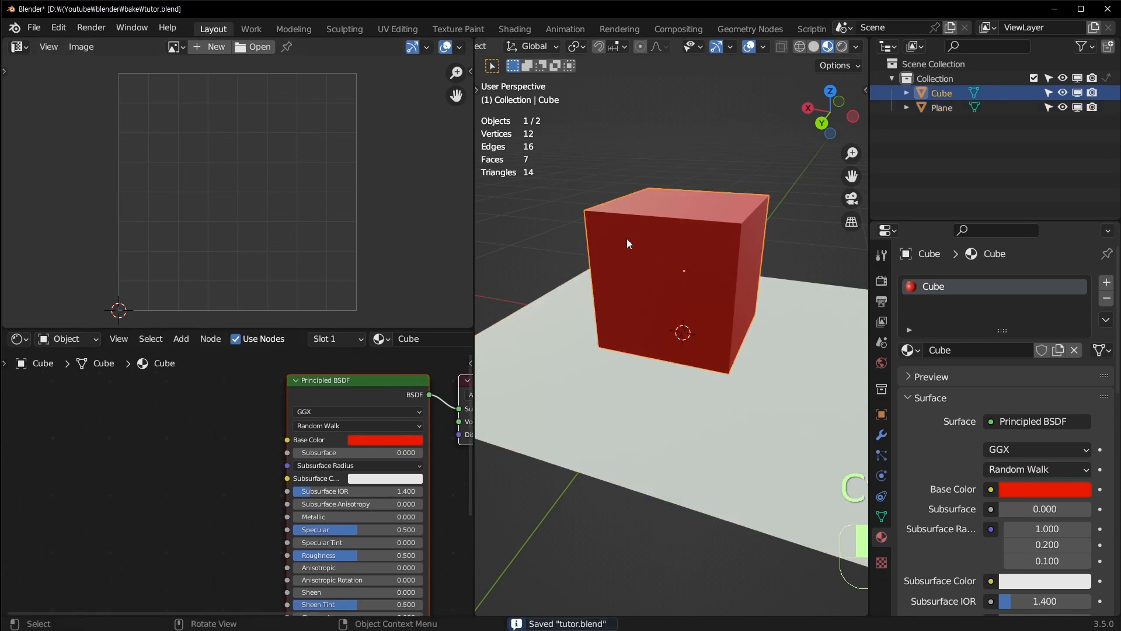
scroll(85, 437, up, 1)
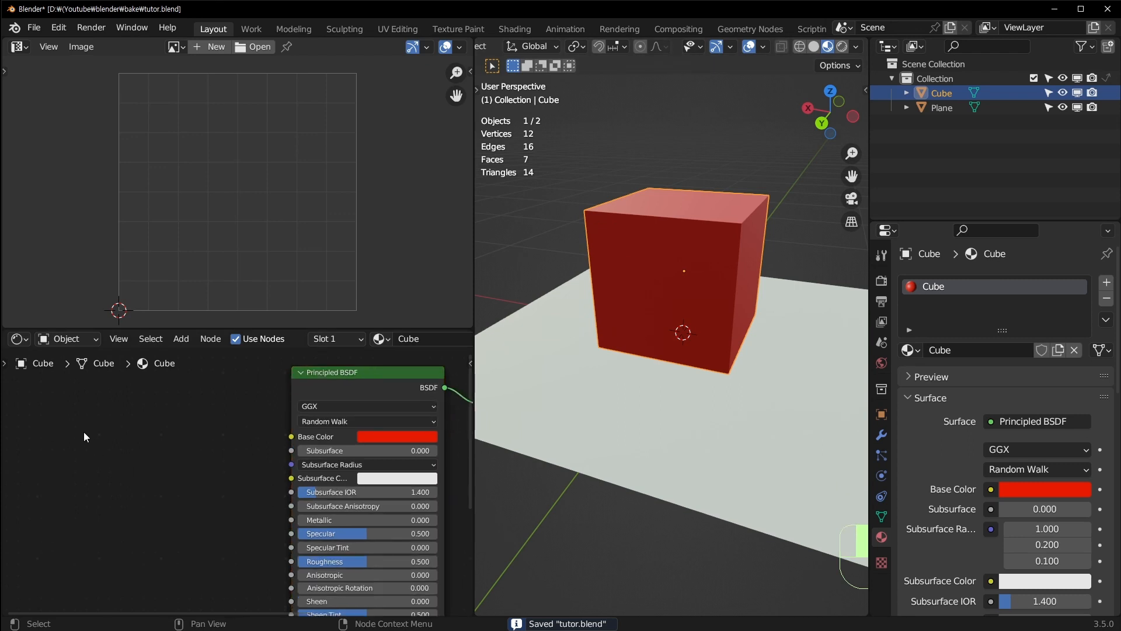
scroll(62, 455, up, 1)
key(shift+a)
mouse_move(53, 497)
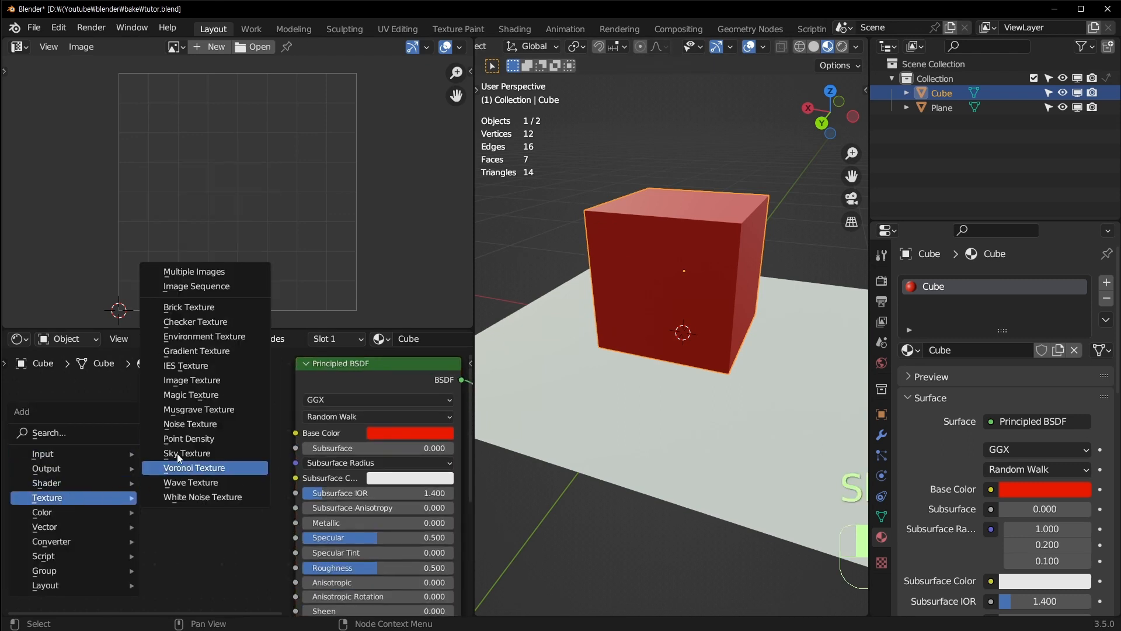
click(191, 380)
click(111, 436)
middle_drag(112, 436, 163, 415)
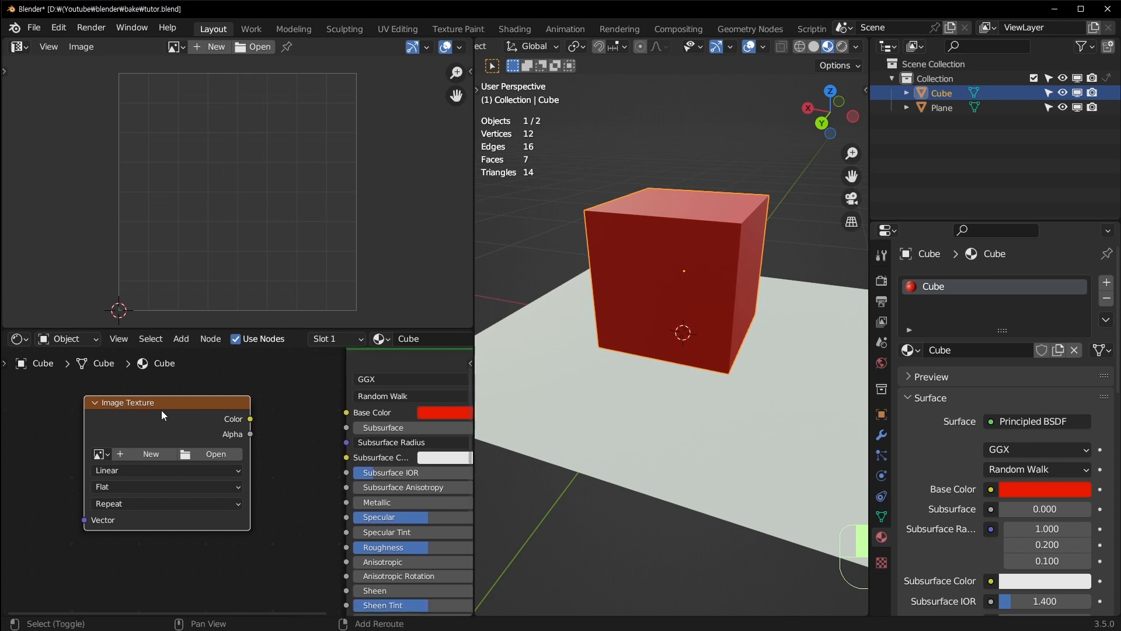
Create a new blank 1024 x 1024 px image named Cube_Bake in the cube's Image Texture node
click(145, 454)
click(185, 483)
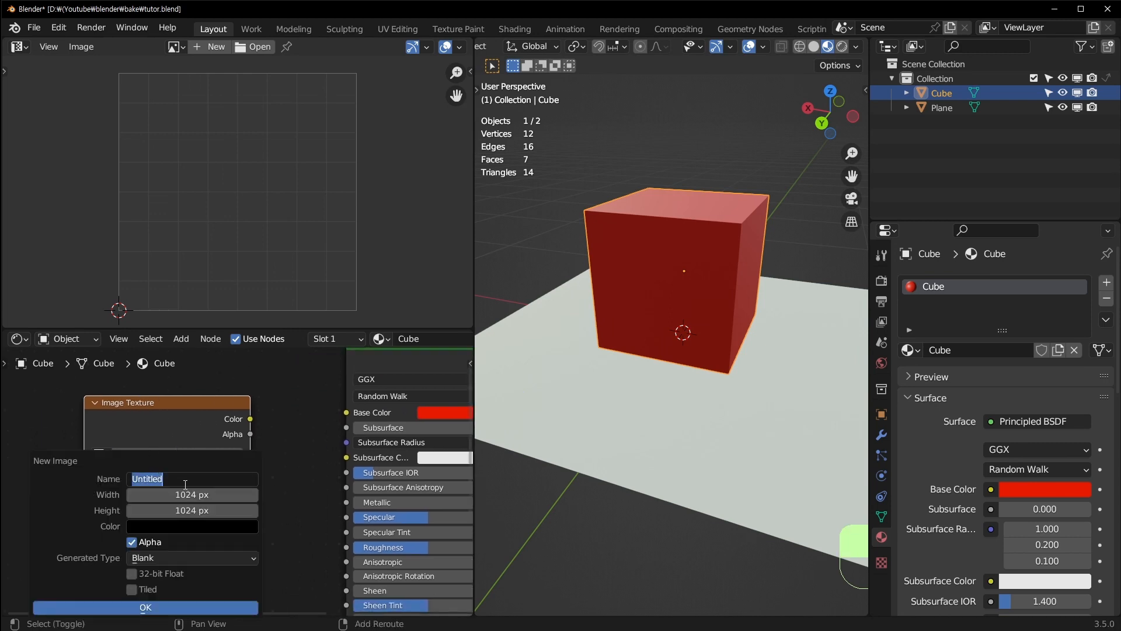
text(Cube_Bake)
key(Return)
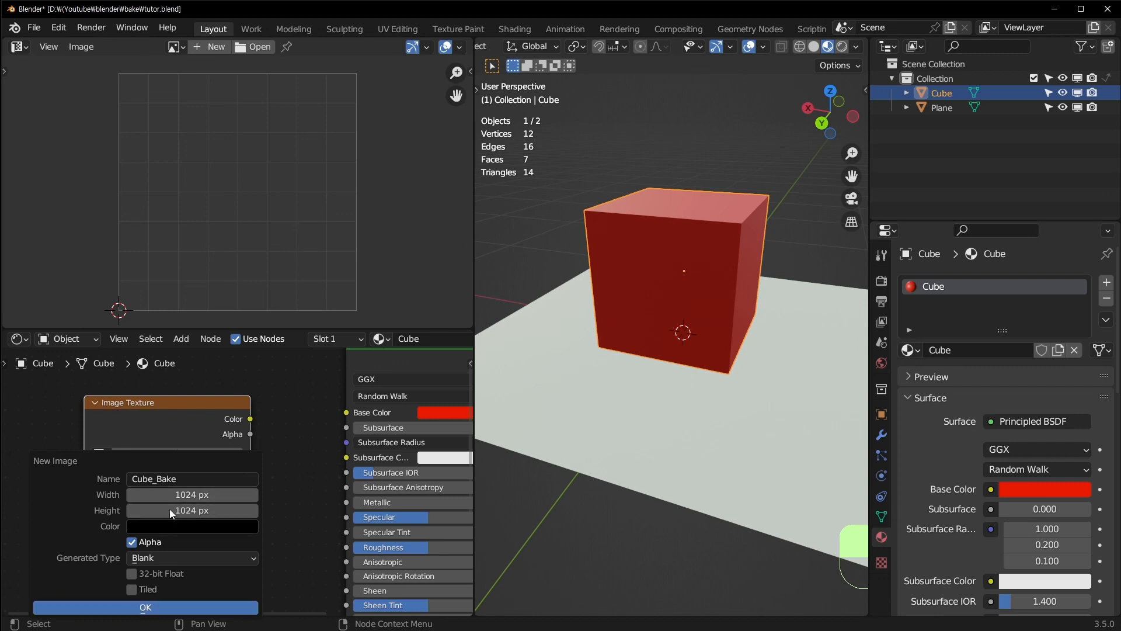
click(140, 608)
drag(177, 410, 167, 416)
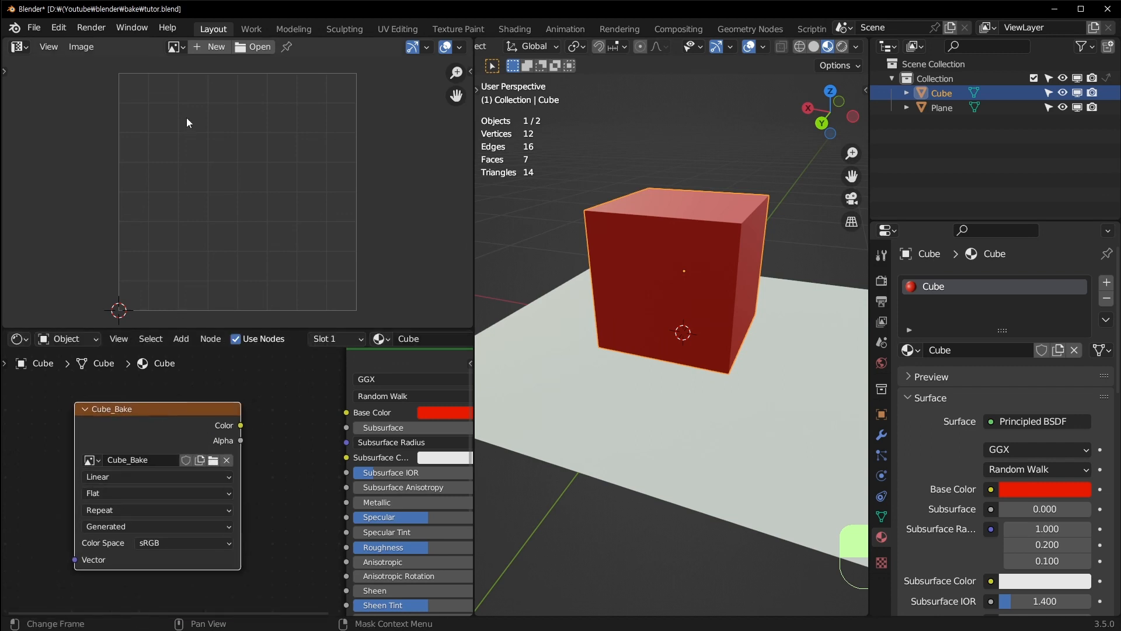
Display the Cube_Bake image in the Image Editor and fit it in view
click(177, 51)
click(214, 69)
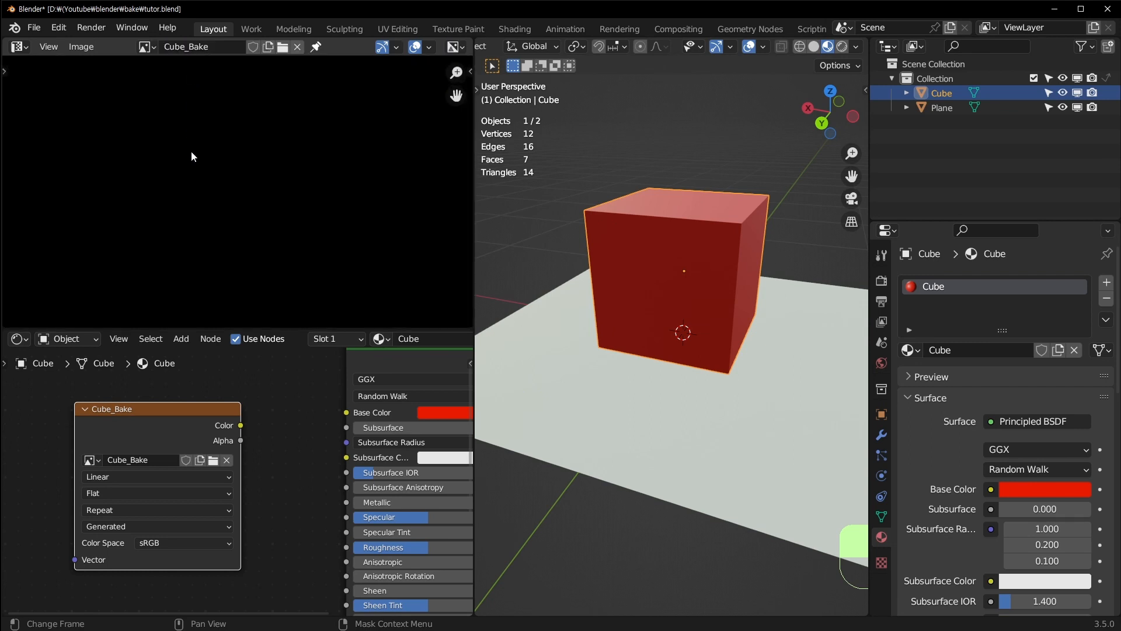
scroll(206, 184, down, 5)
scroll(205, 184, up, 3)
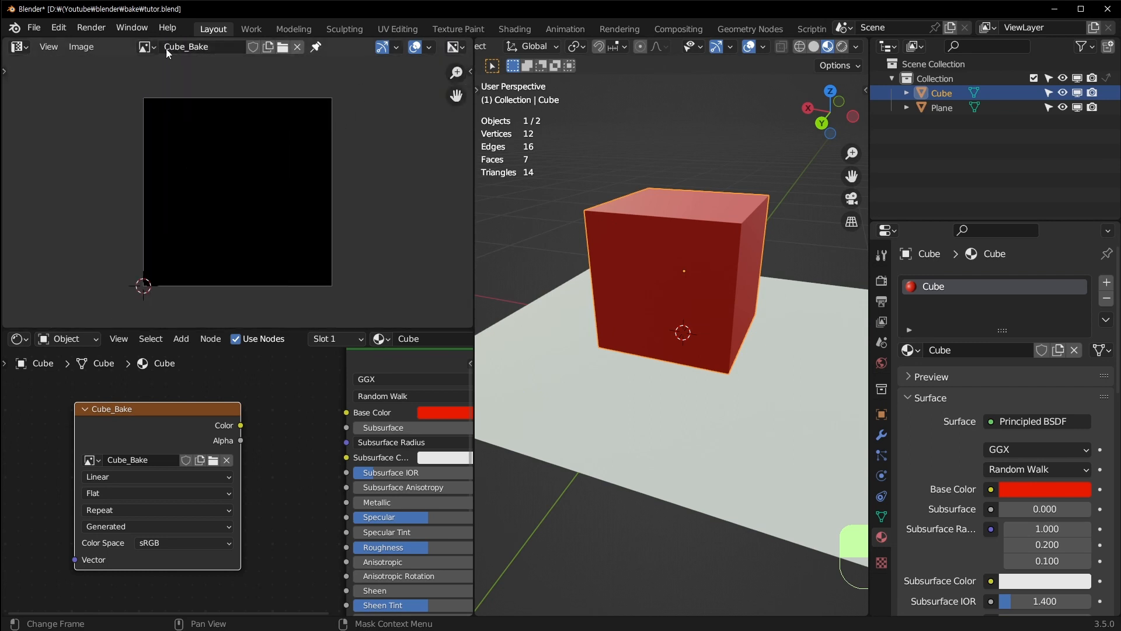
scroll(242, 175, up, 2)
scroll(242, 175, down, 2)
Examine the image properties and source options of Cube_Bake in the Image Editor
key(n)
click(465, 104)
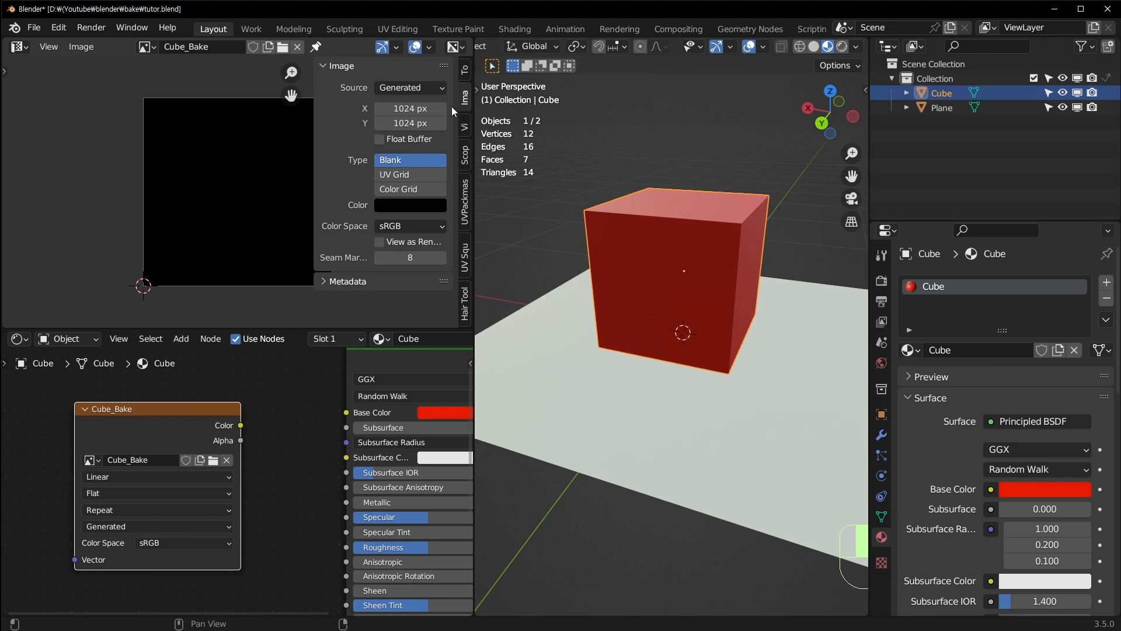
click(403, 87)
key(n)
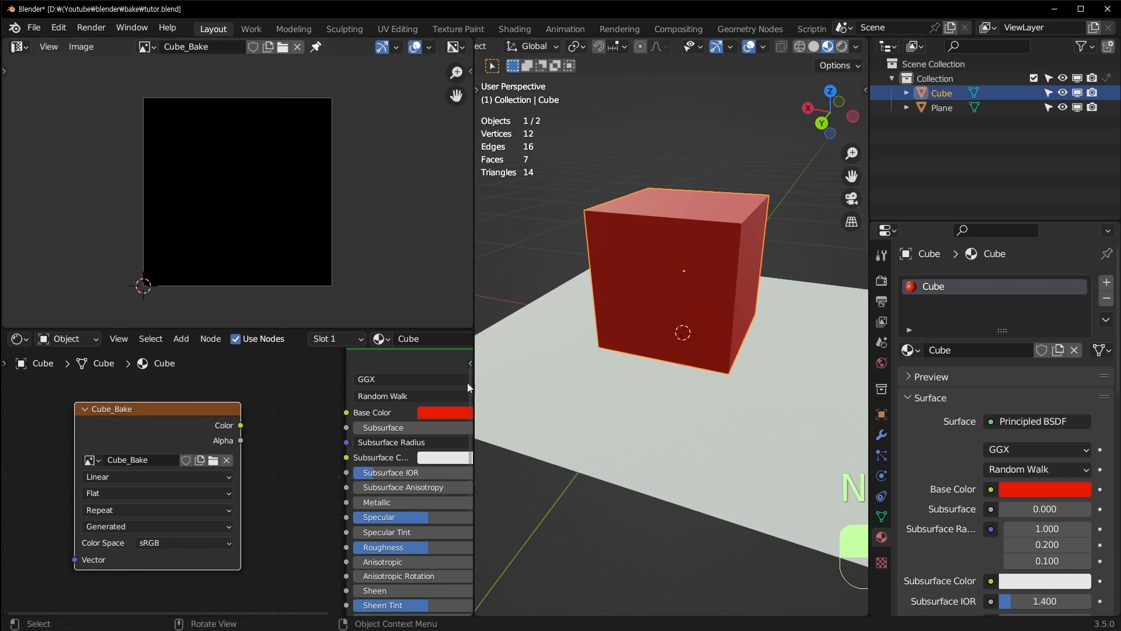
Select the plane and add an Image Texture node beside the Principled BSDF in its material
click(726, 447)
key(shift+a)
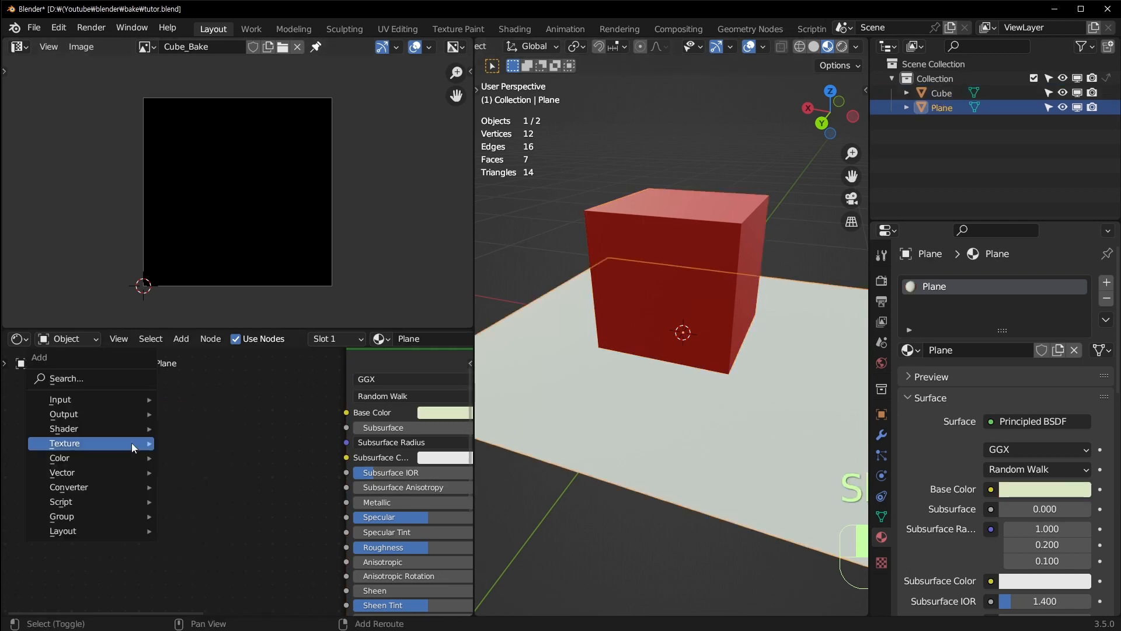
mouse_move(131, 442)
click(212, 325)
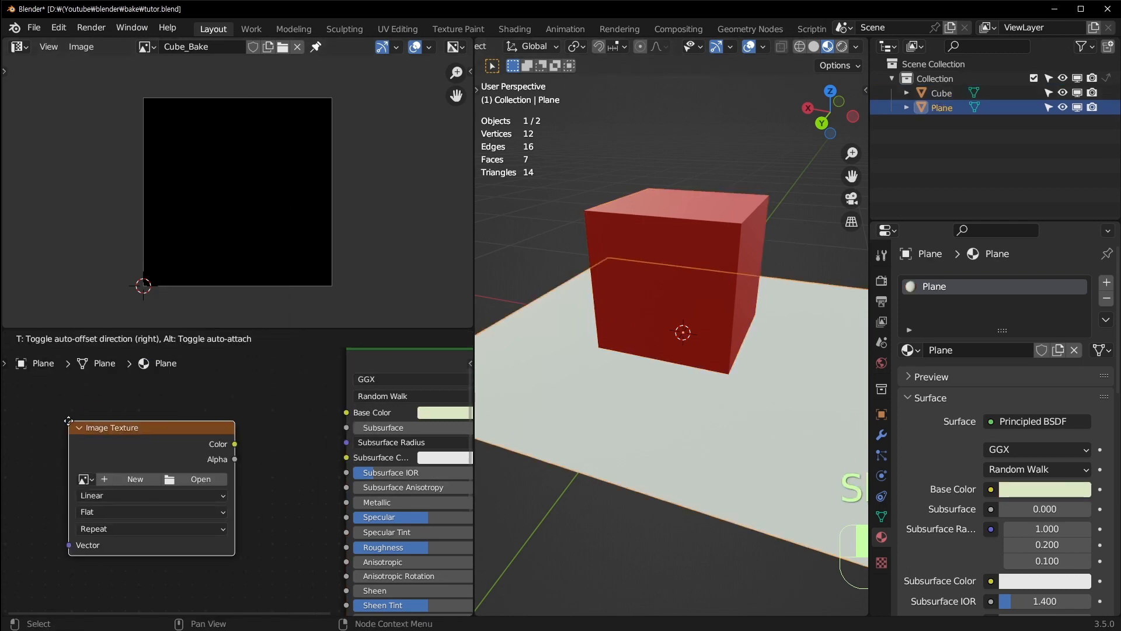
click(80, 403)
Create a new blank 1024 x 1024 px image named Plane_Bake in the plane's Image Texture node
click(154, 462)
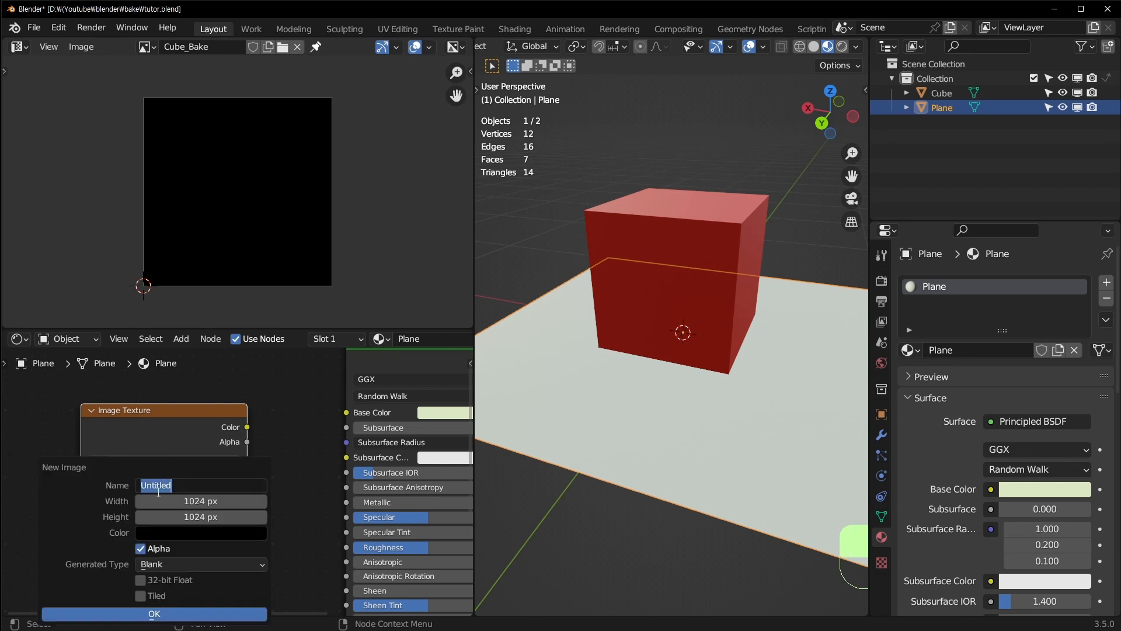
text(P)
text(_Bake)
click(225, 612)
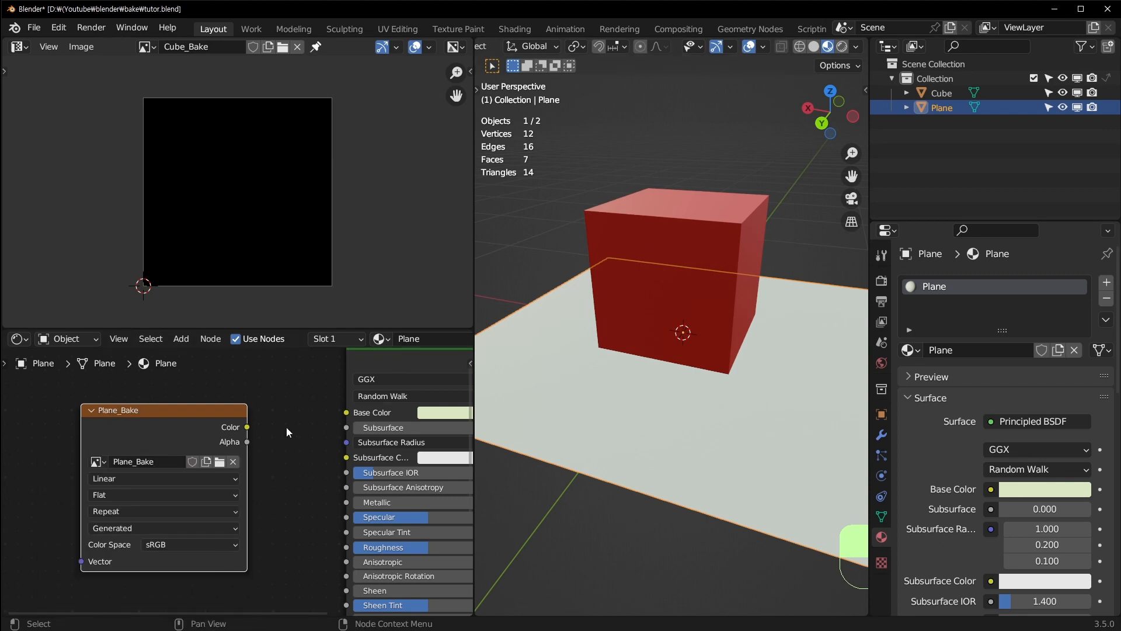
drag(187, 425, 170, 438)
Inspect the UV layouts of the plane and the cube in Edit Mode, returning to Object Mode after each
key(Tab)
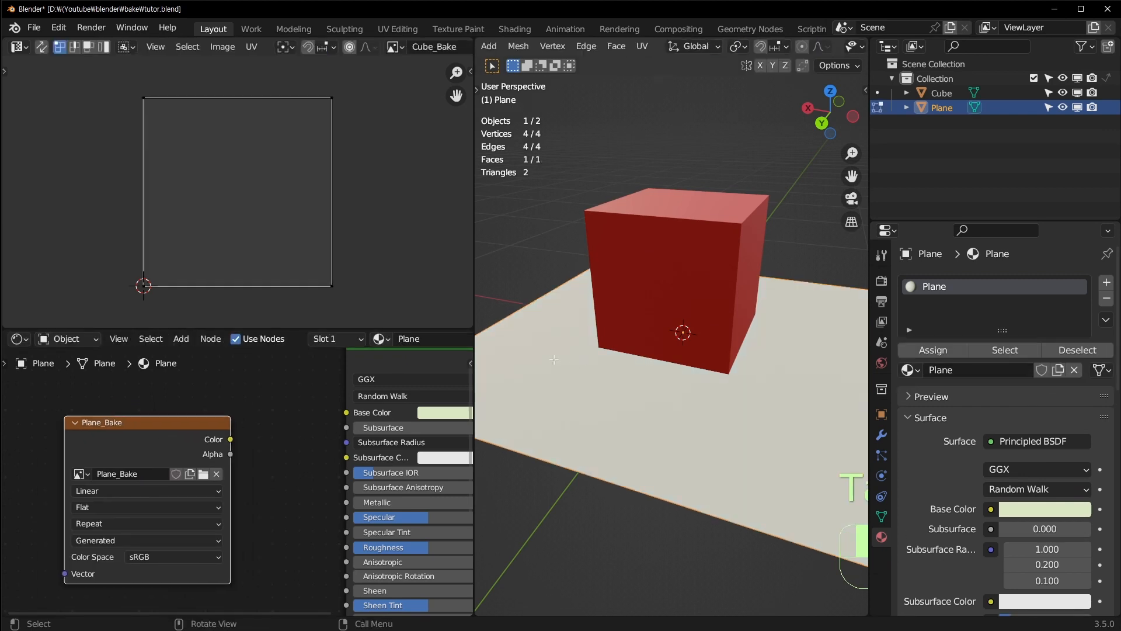
key(Tab)
click(637, 238)
key(Tab)
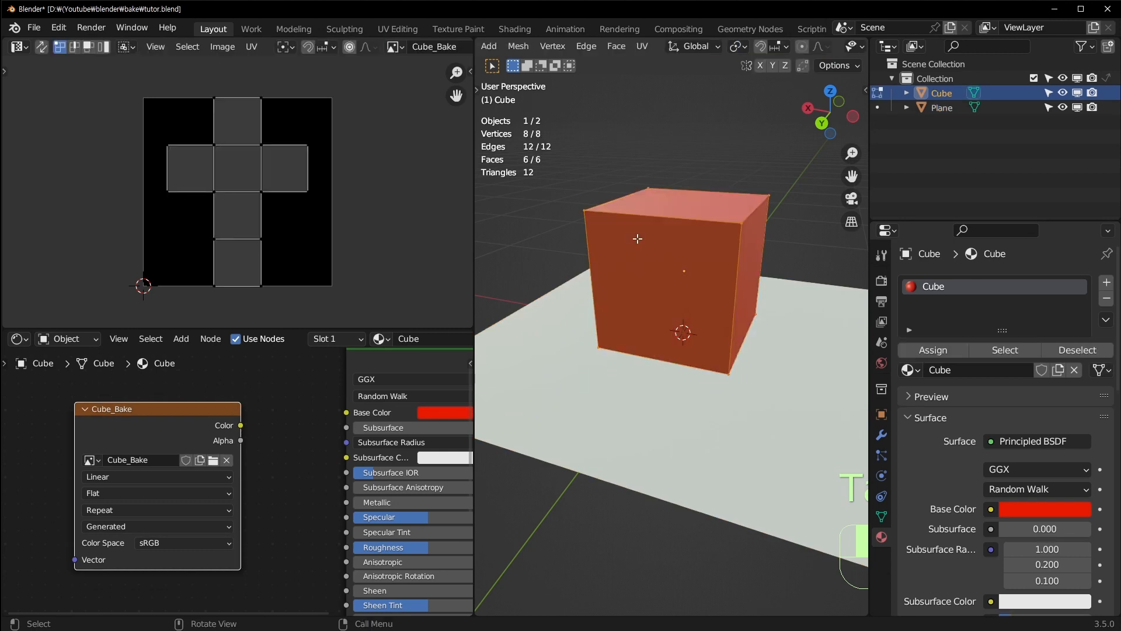
key(Tab)
click(671, 411)
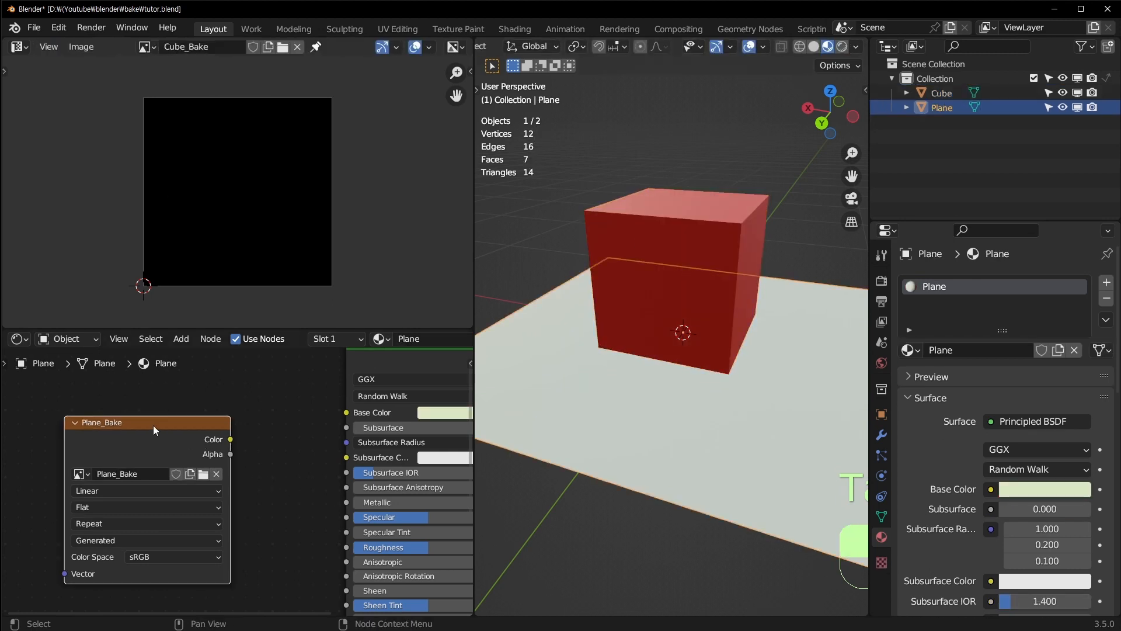
Reposition the bake Image Texture nodes in the cube's and plane's materials and save the file
drag(153, 425, 117, 398)
click(670, 228)
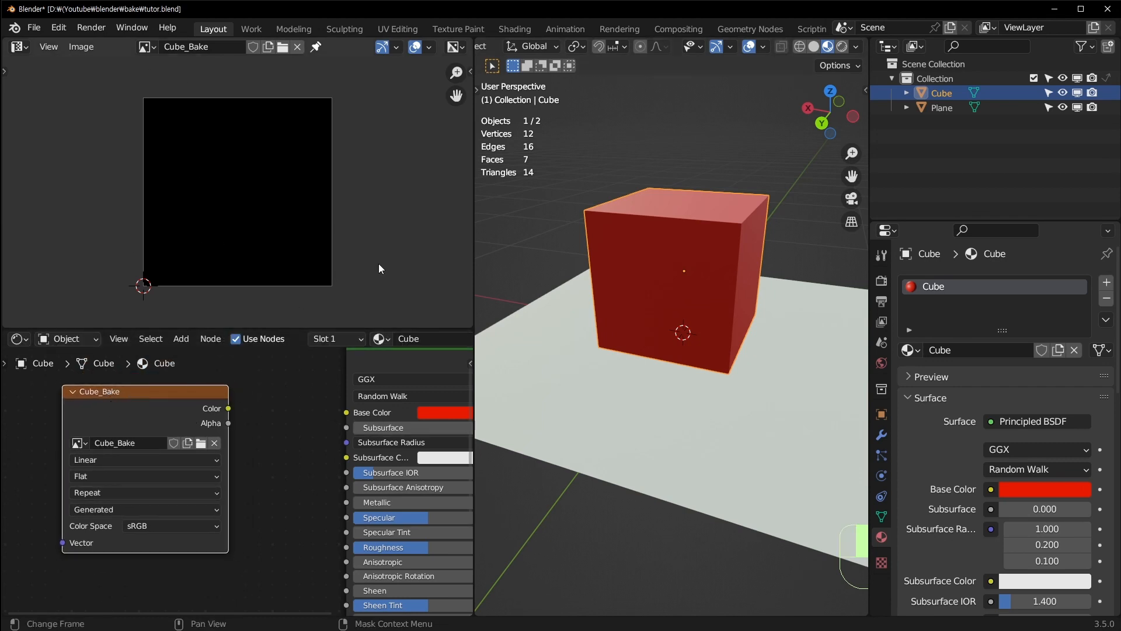
click(713, 412)
drag(139, 433, 125, 402)
middle_drag(698, 294, 650, 345)
scroll(704, 342, down, 2)
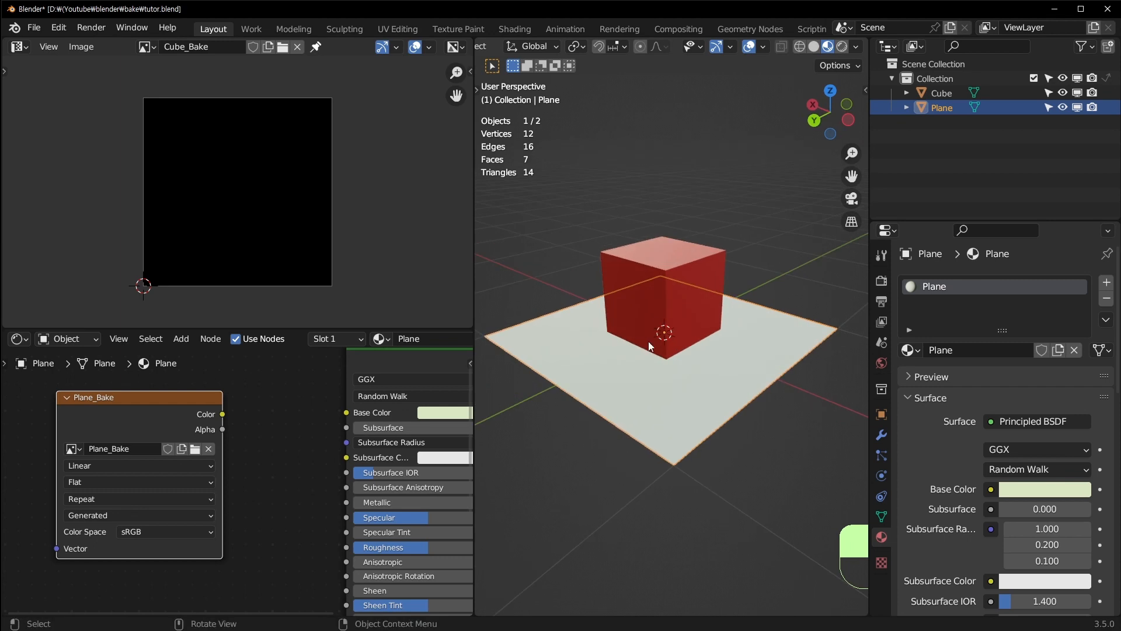
key(ctrl+s)
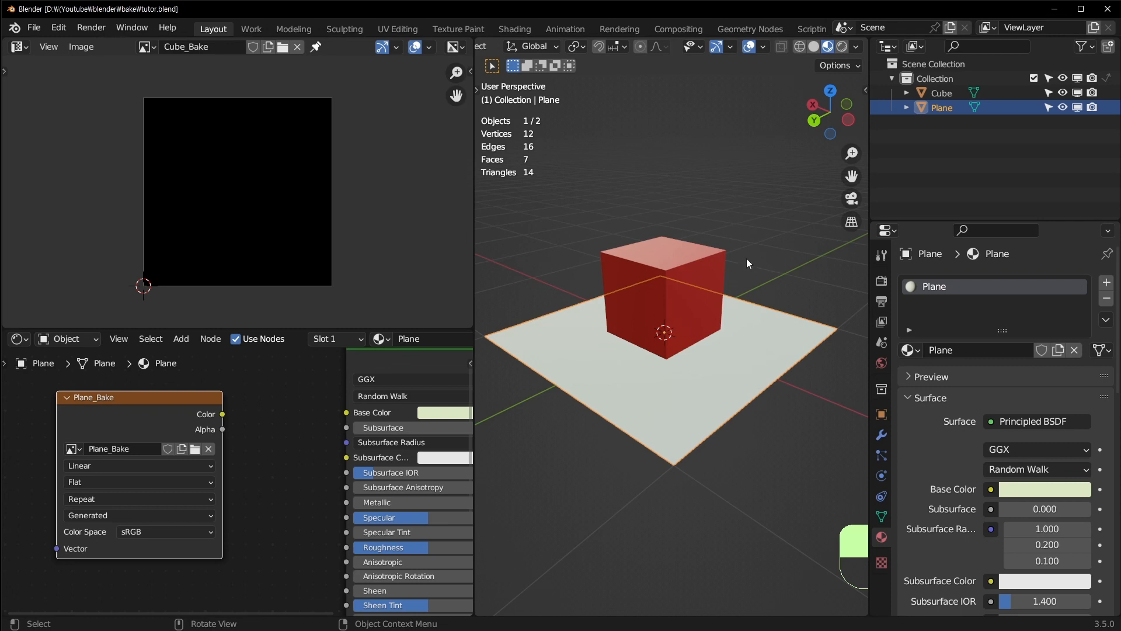
Deselect all objects and switch the 3D viewport to Rendered shading
mouse_move(607, 428)
middle_down()
mouse_move(649, 401)
mouse_move(596, 425)
middle_up()
click(753, 219)
scroll(761, 135, down, 1)
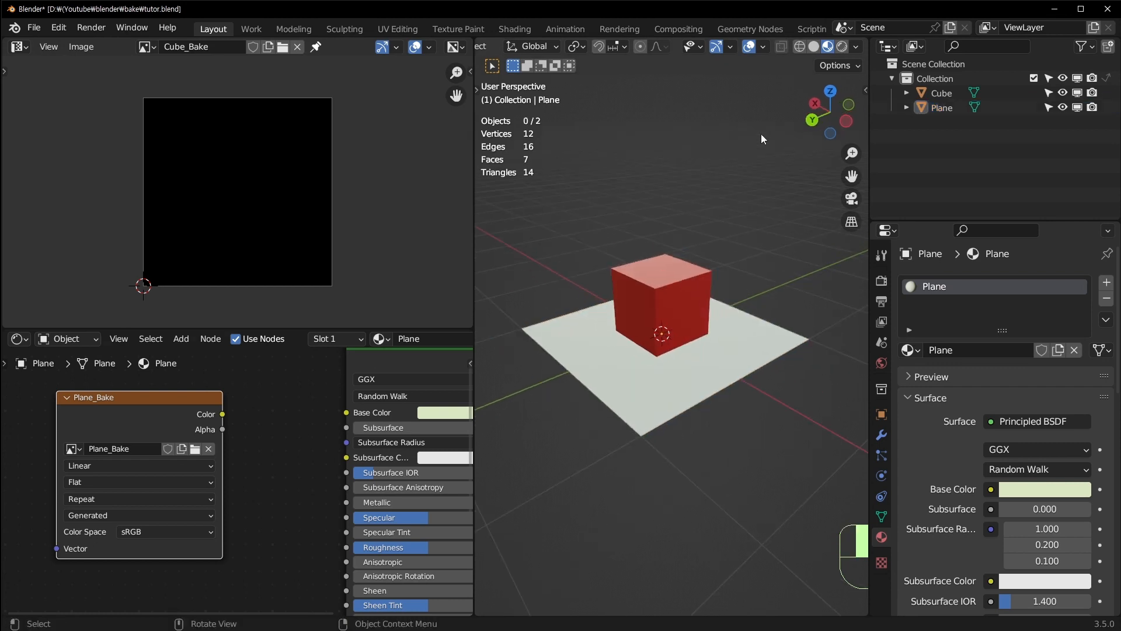
click(842, 47)
scroll(734, 341, up, 2)
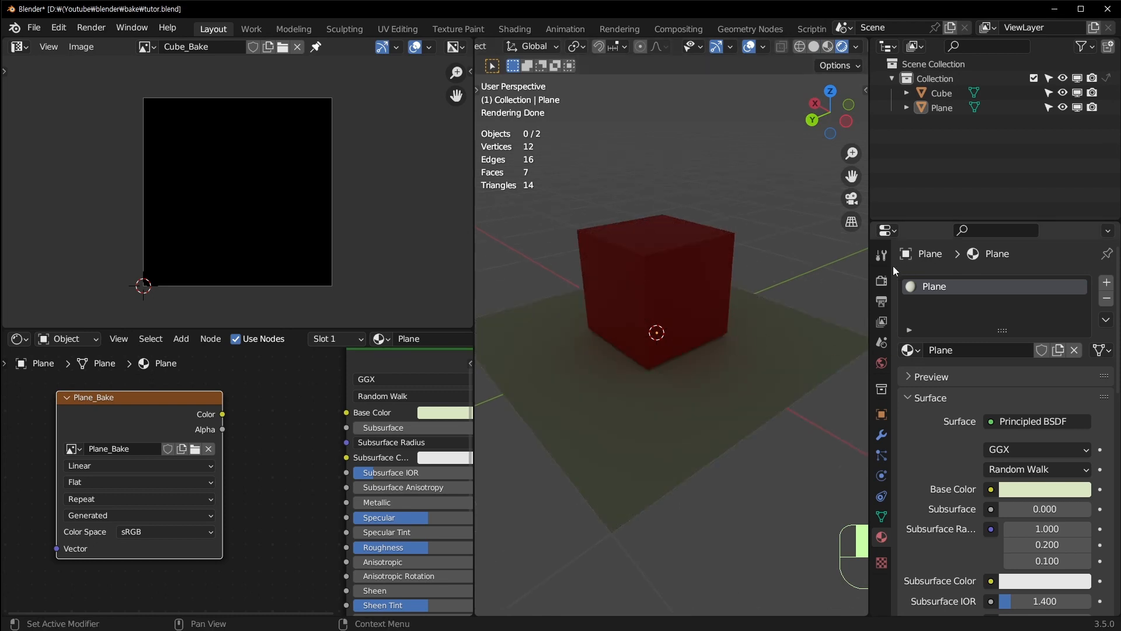
Set both the maximum and minimum samples for the Cycles final render to 100 and collapse the Sampling settings
click(881, 281)
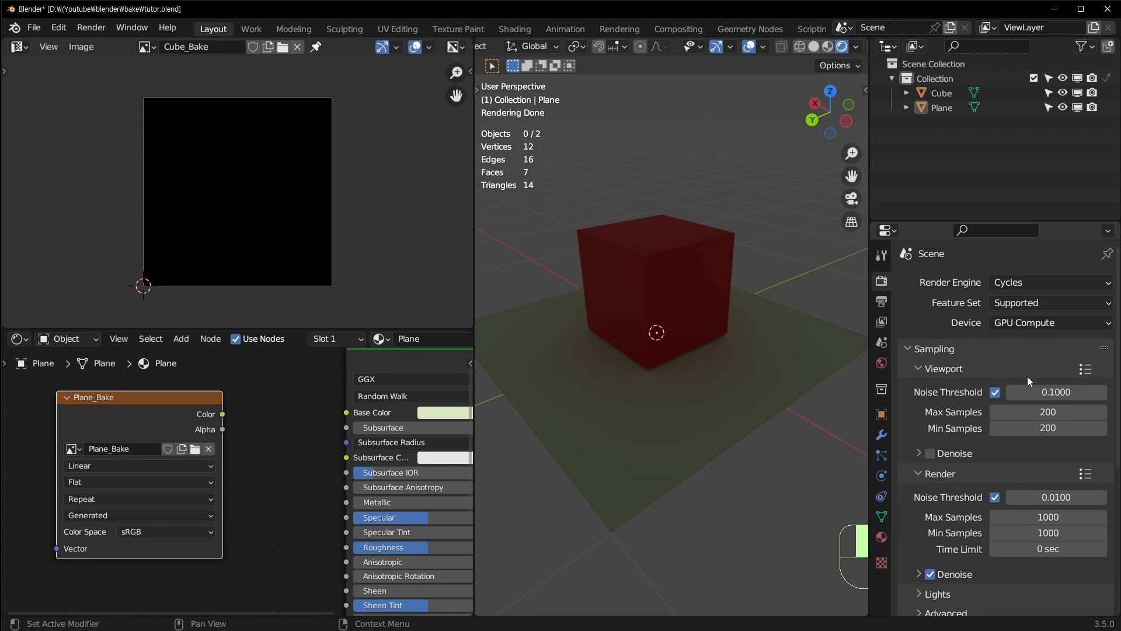
scroll(998, 478, down, 3)
scroll(1010, 349, up, 3)
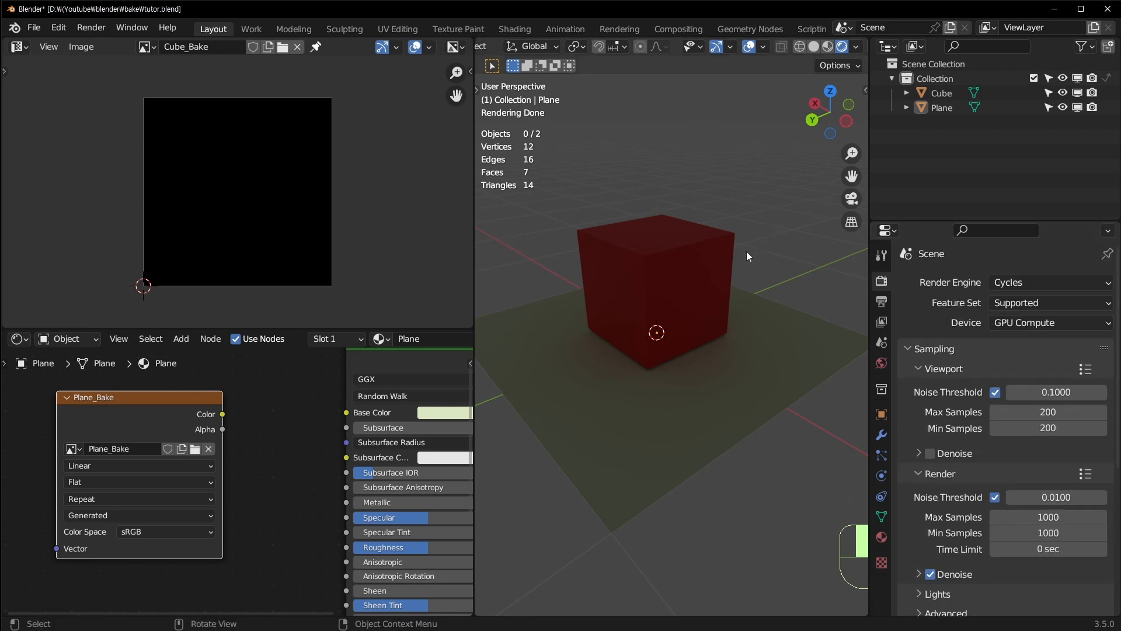
scroll(975, 451, down, 2)
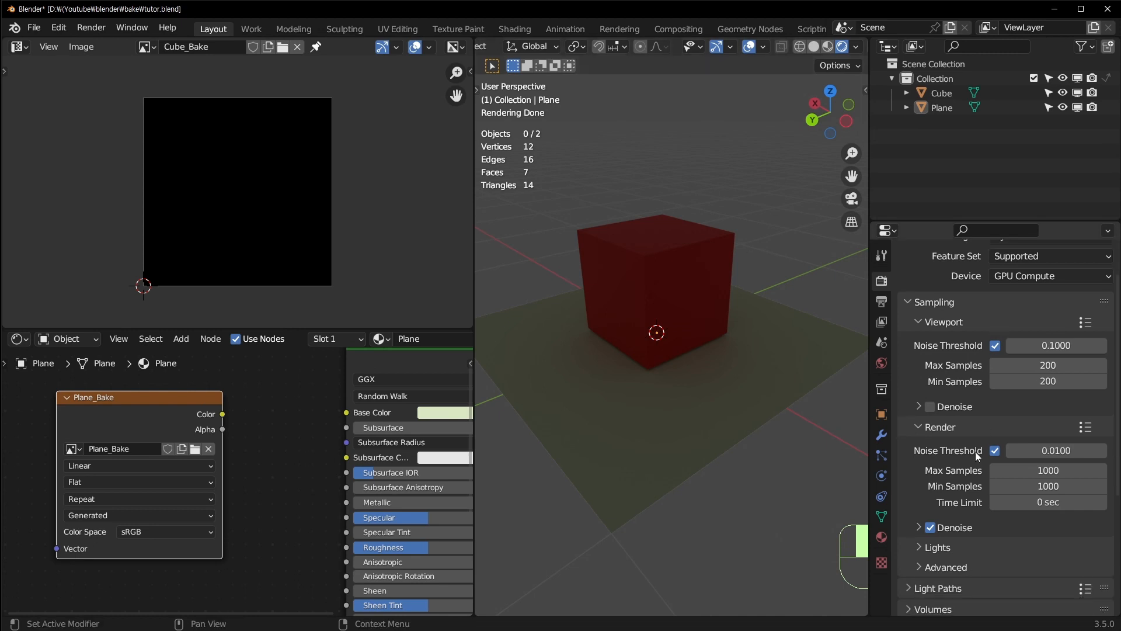
click(910, 301)
click(906, 312)
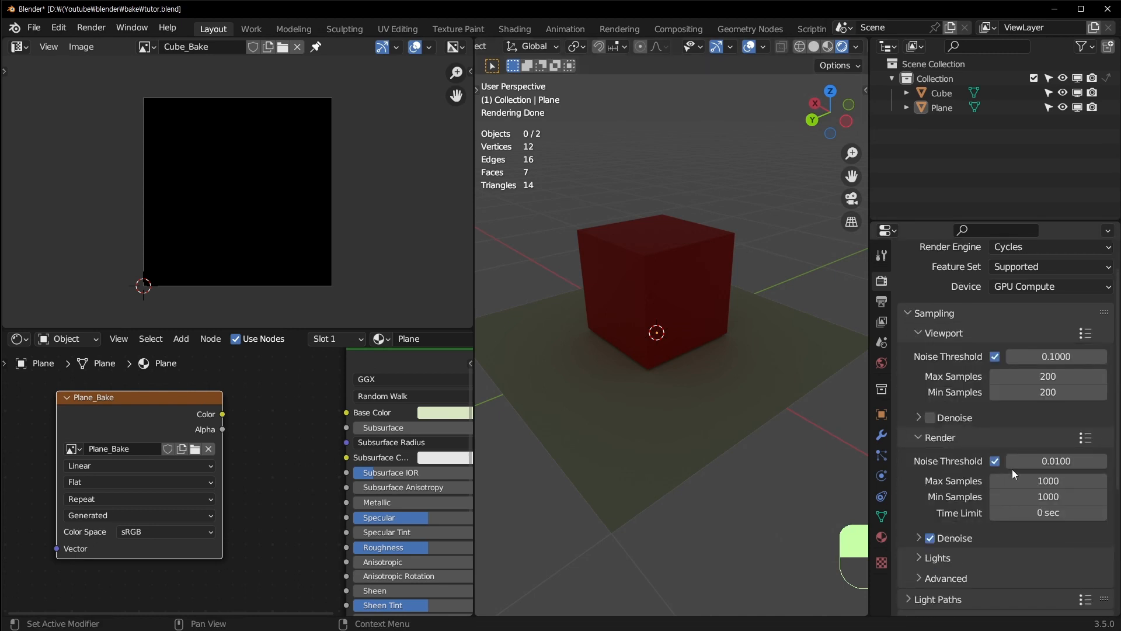
click(1048, 480)
text(100)
key(Return)
click(1030, 496)
text(1)
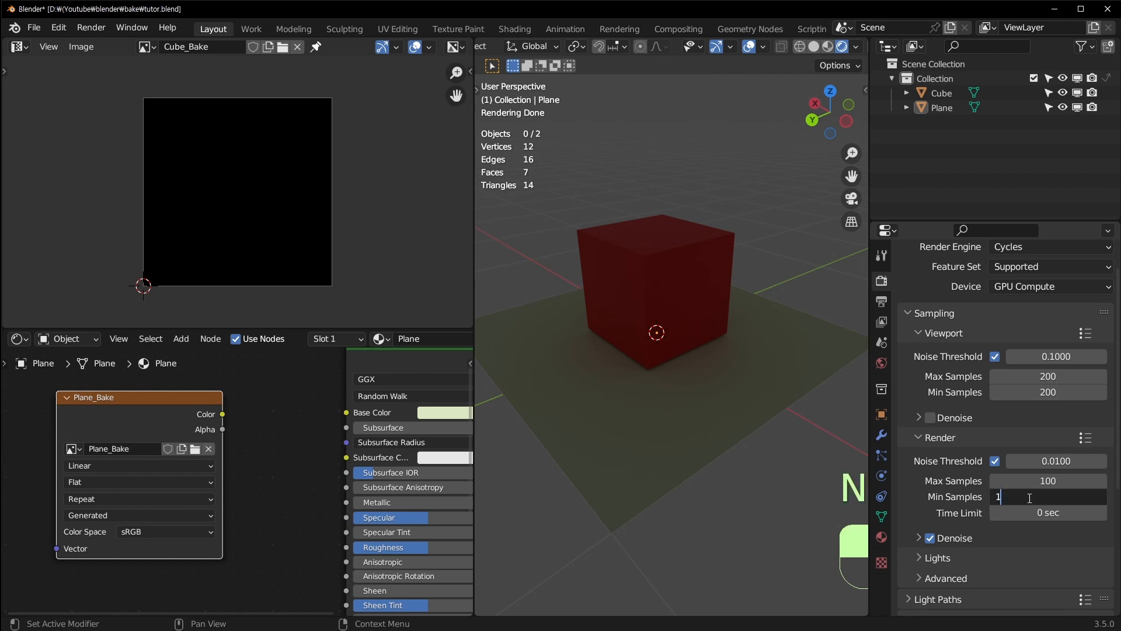
text(00)
key(Return)
click(910, 315)
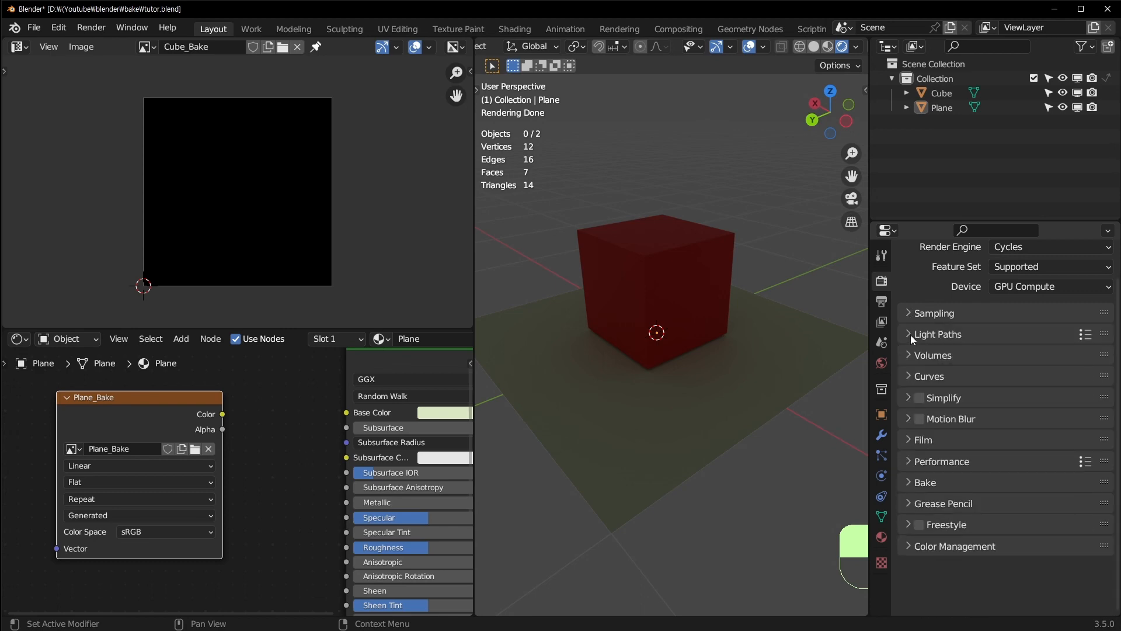
Expand the Bake settings and examine the bake types, influence, output and margin options
middle_drag(683, 356, 711, 355)
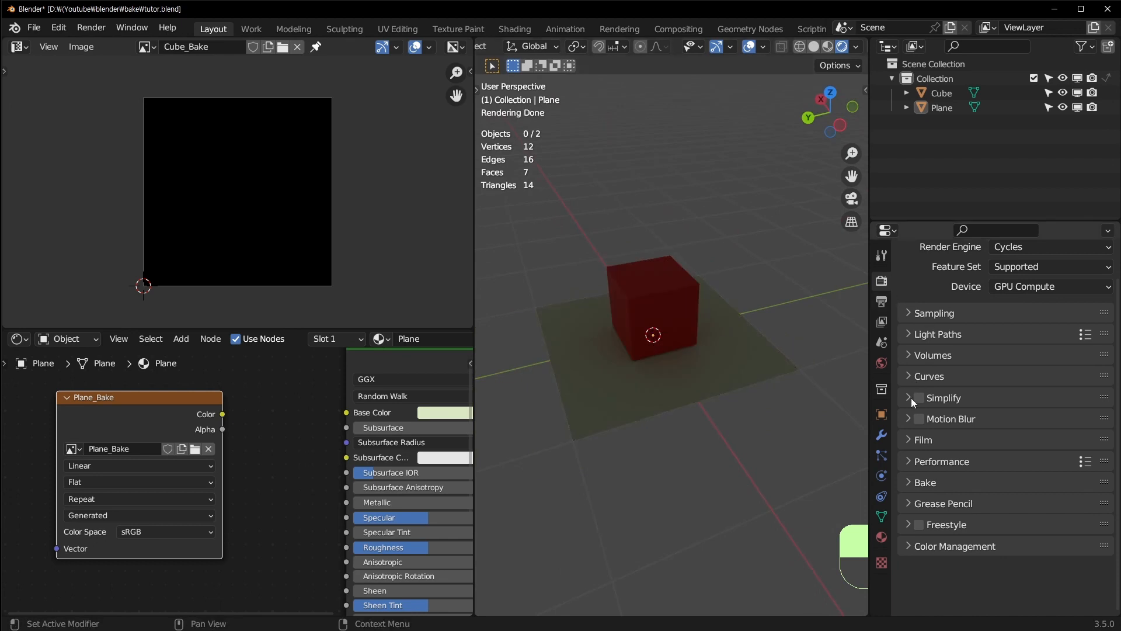
click(906, 482)
scroll(1042, 493, down, 8)
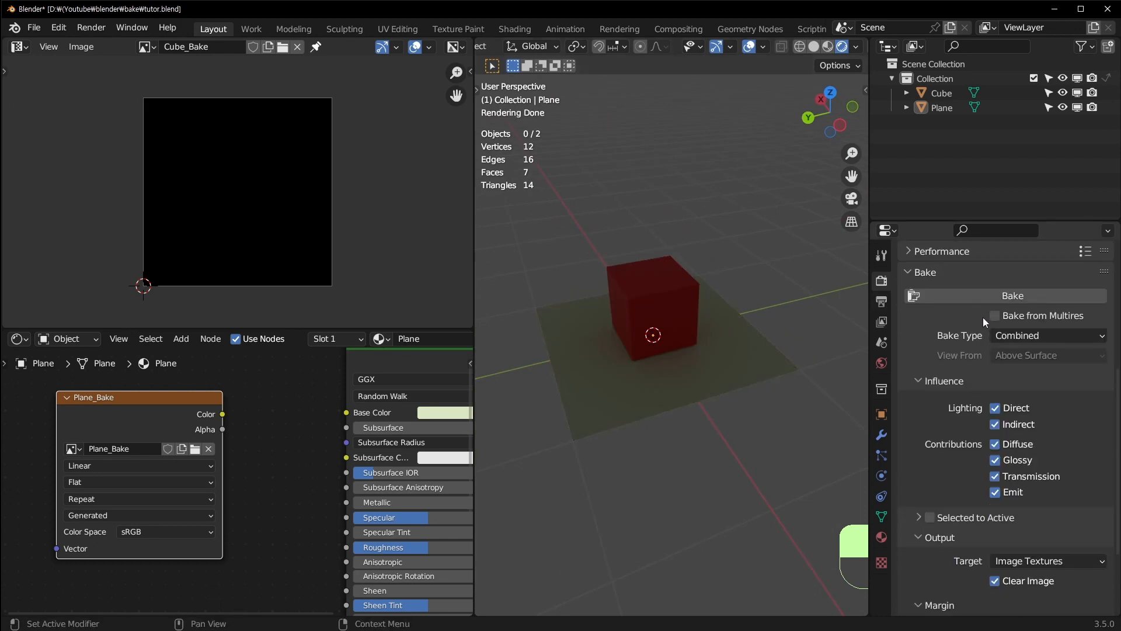
click(1051, 341)
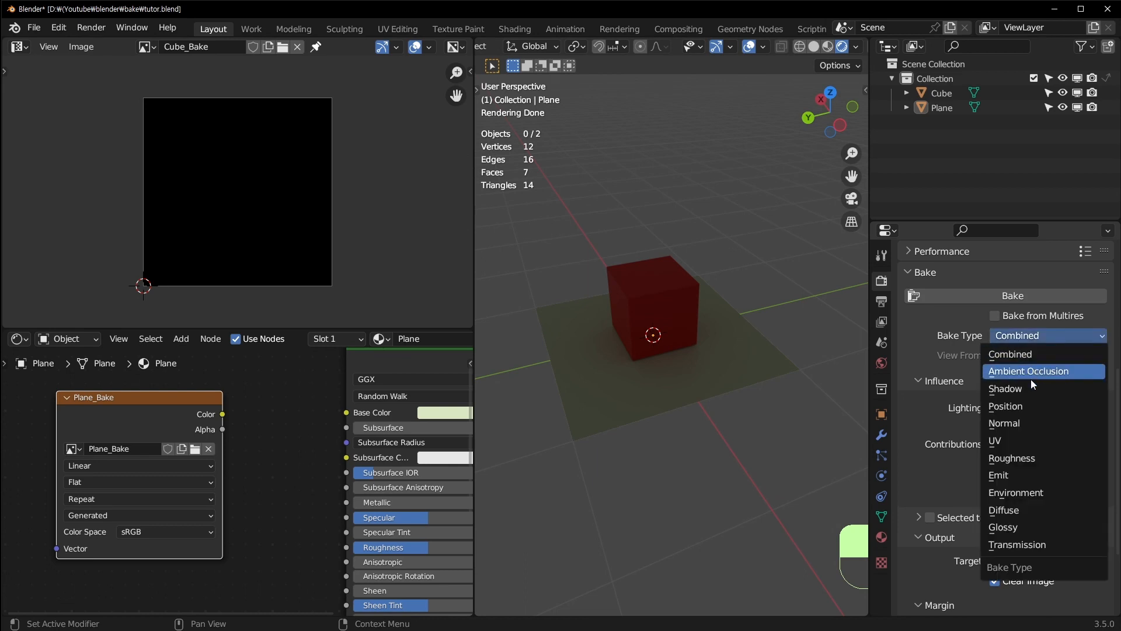
key(Down)
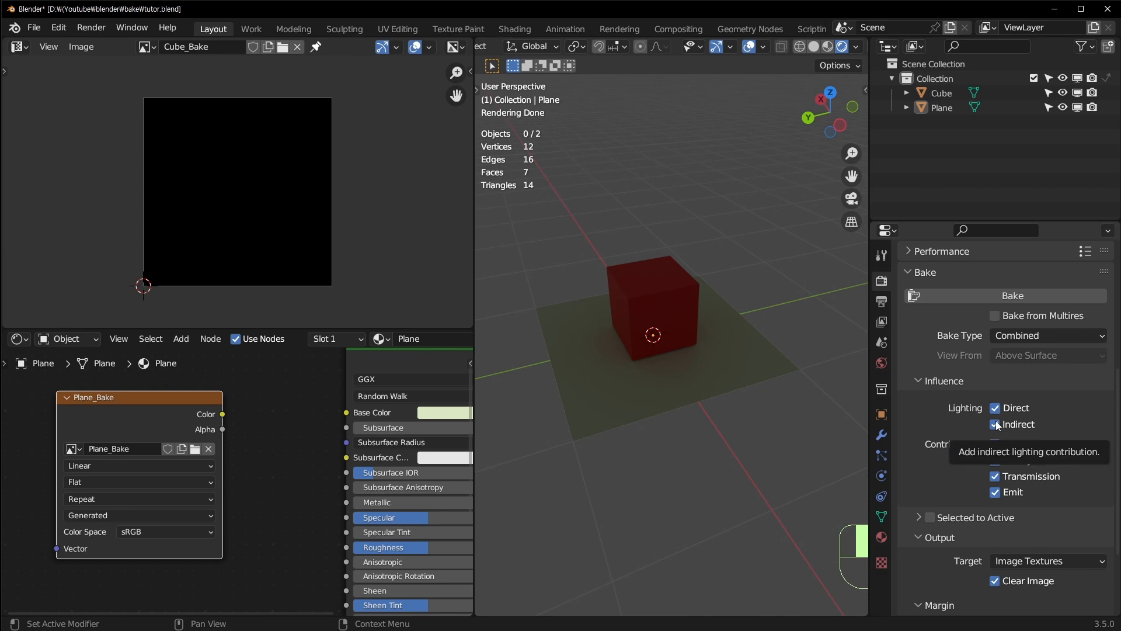
scroll(994, 523, down, 4)
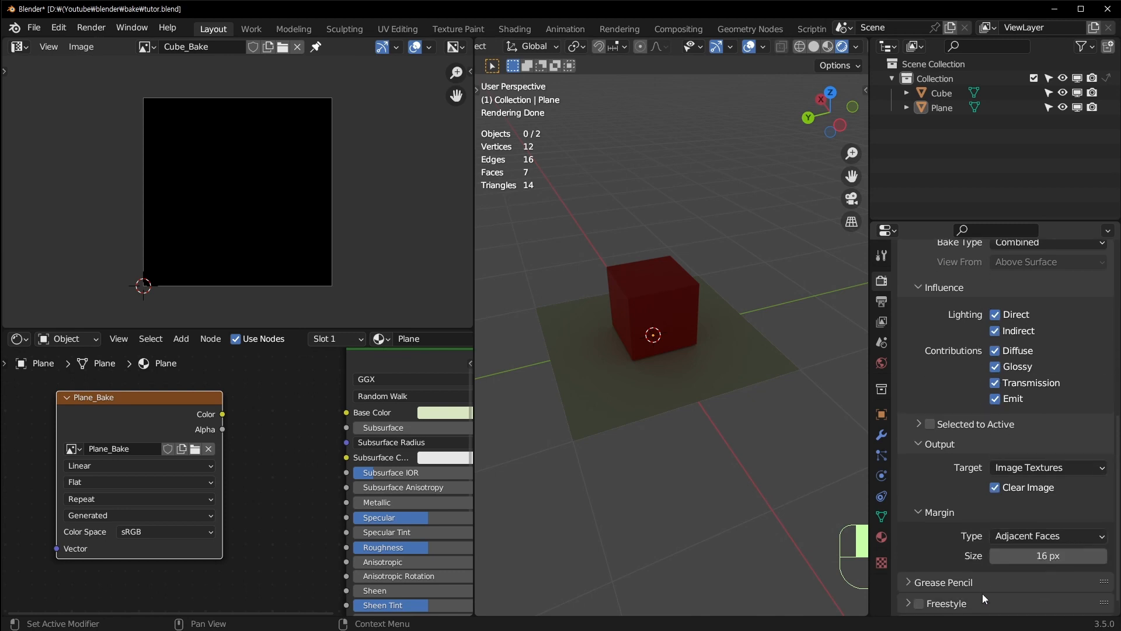
scroll(982, 593, up, 8)
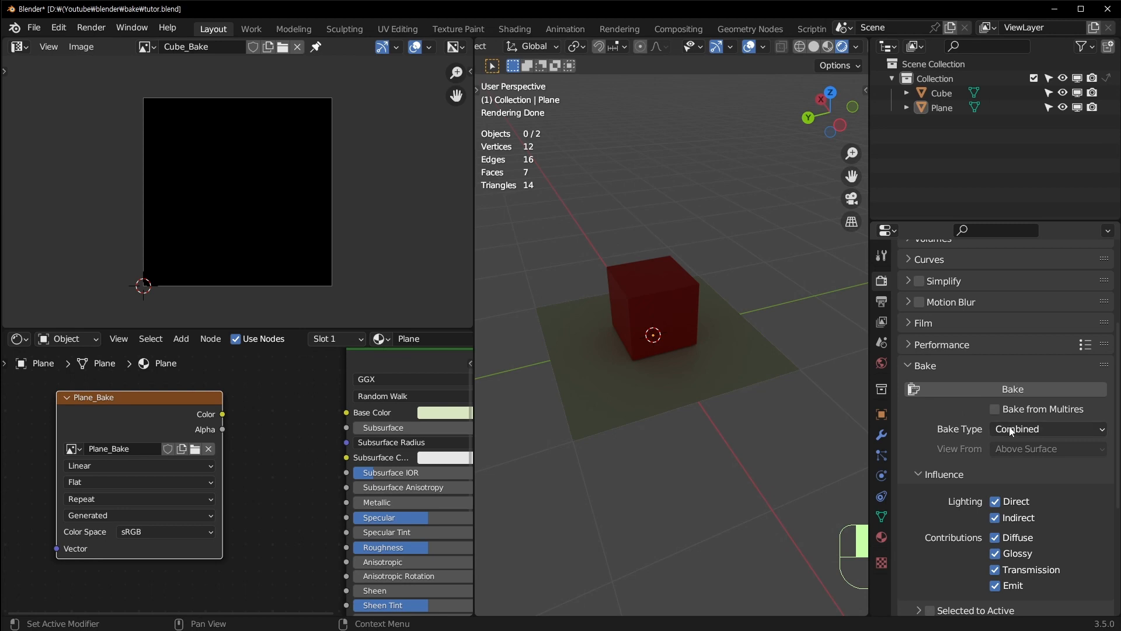
Select the cube and bake its Combined pass into the Cube_Bake image
middle_drag(696, 342, 693, 335)
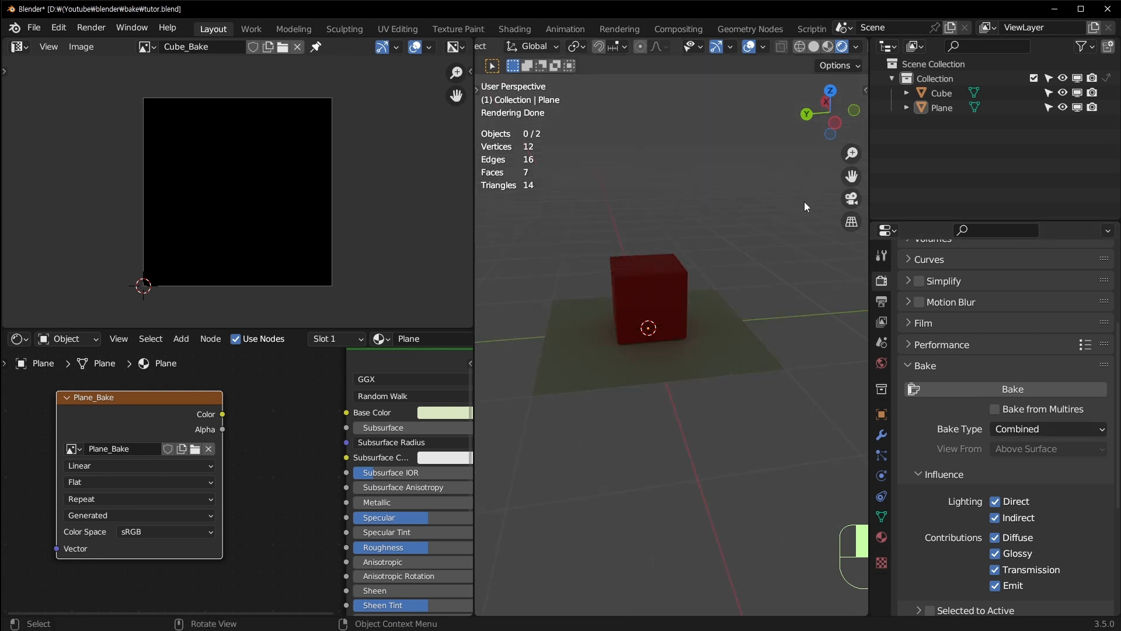
scroll(804, 201, up, 1)
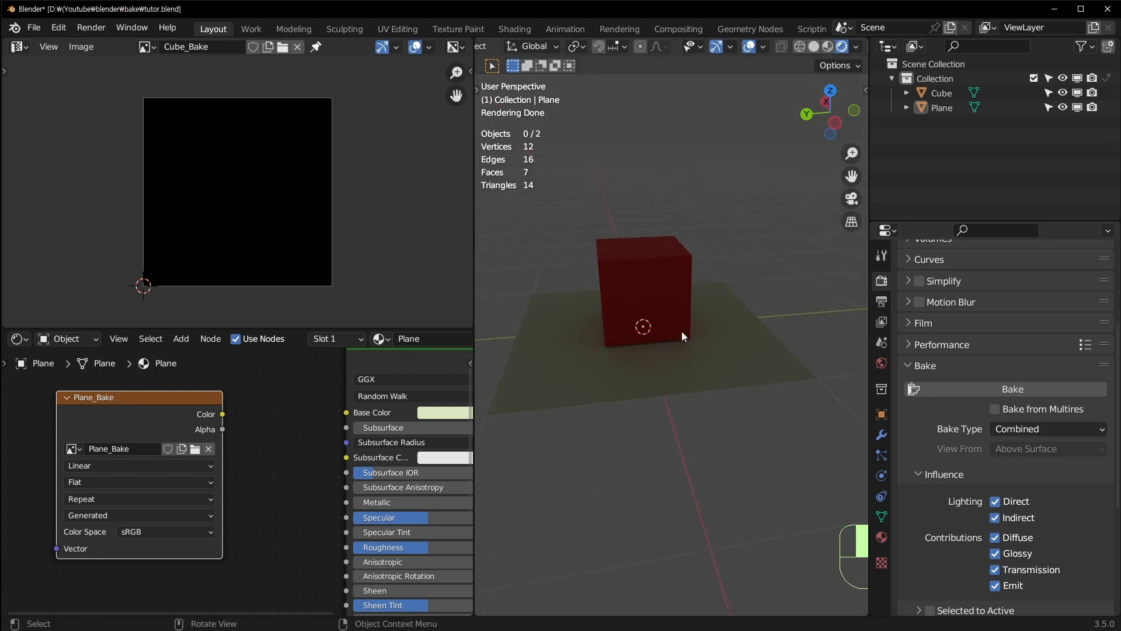
click(628, 278)
middle_drag(628, 278, 623, 371)
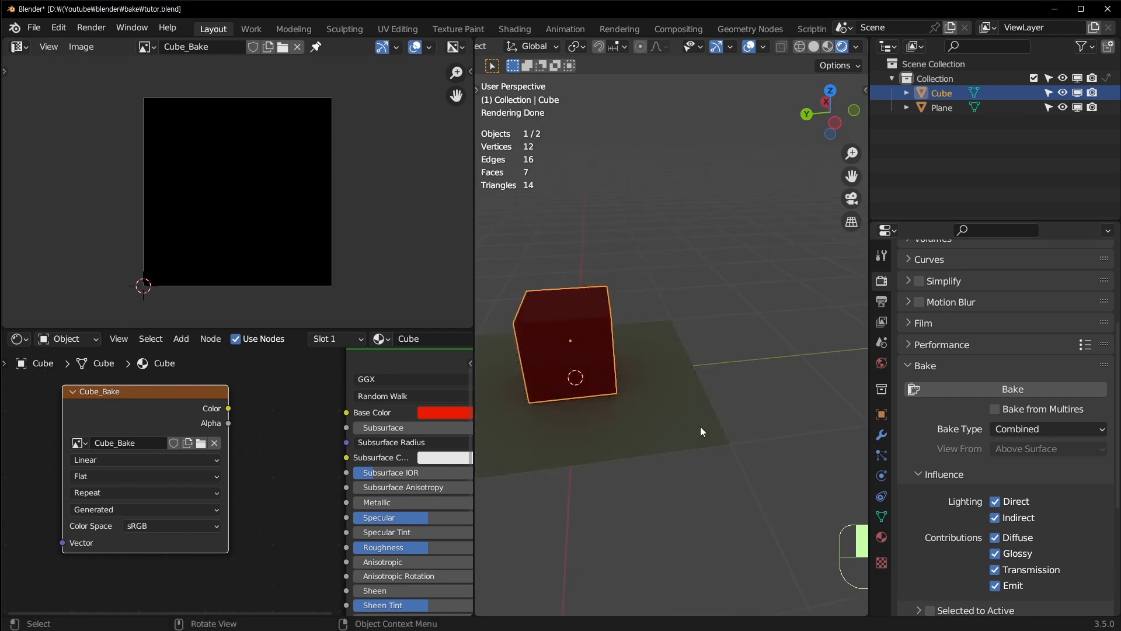
middle_drag(700, 426, 736, 367)
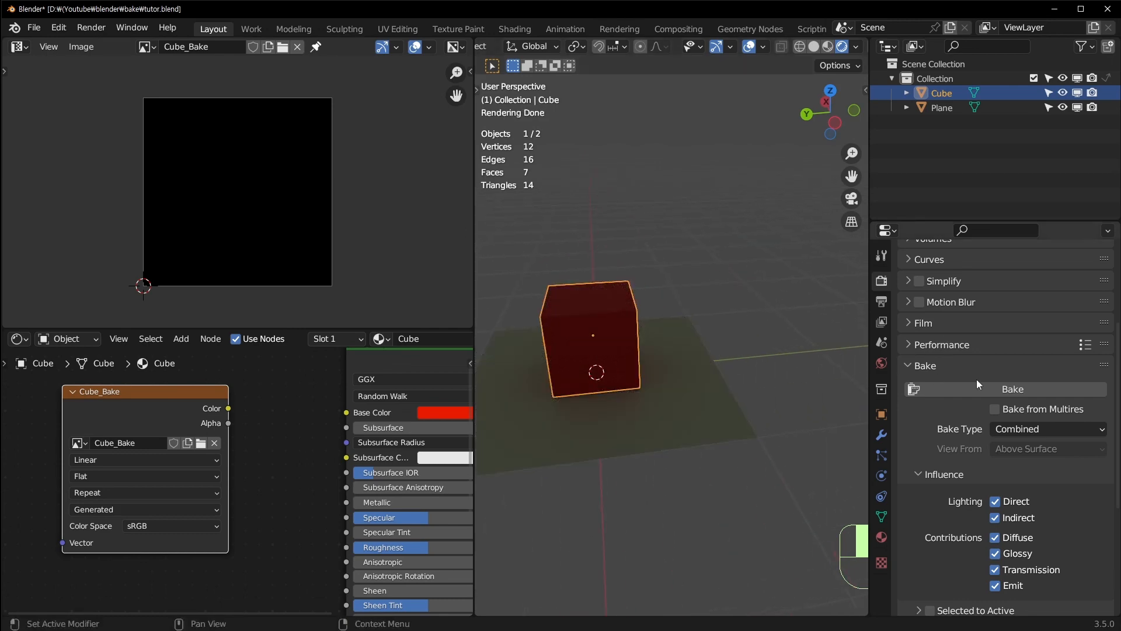
click(1001, 387)
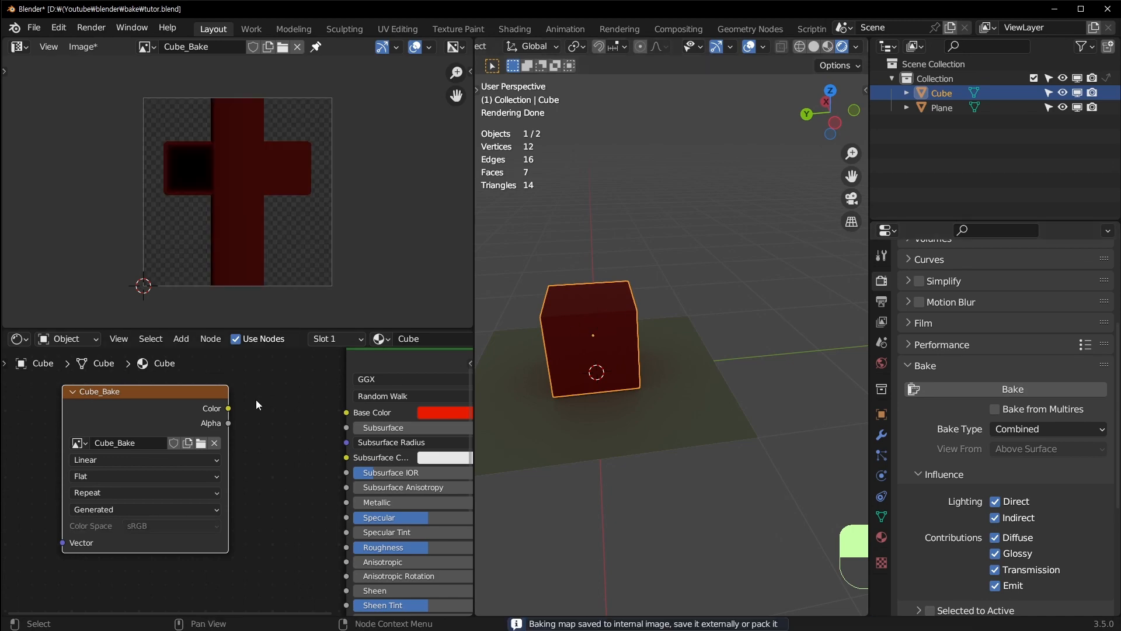
scroll(544, 315, up, 5)
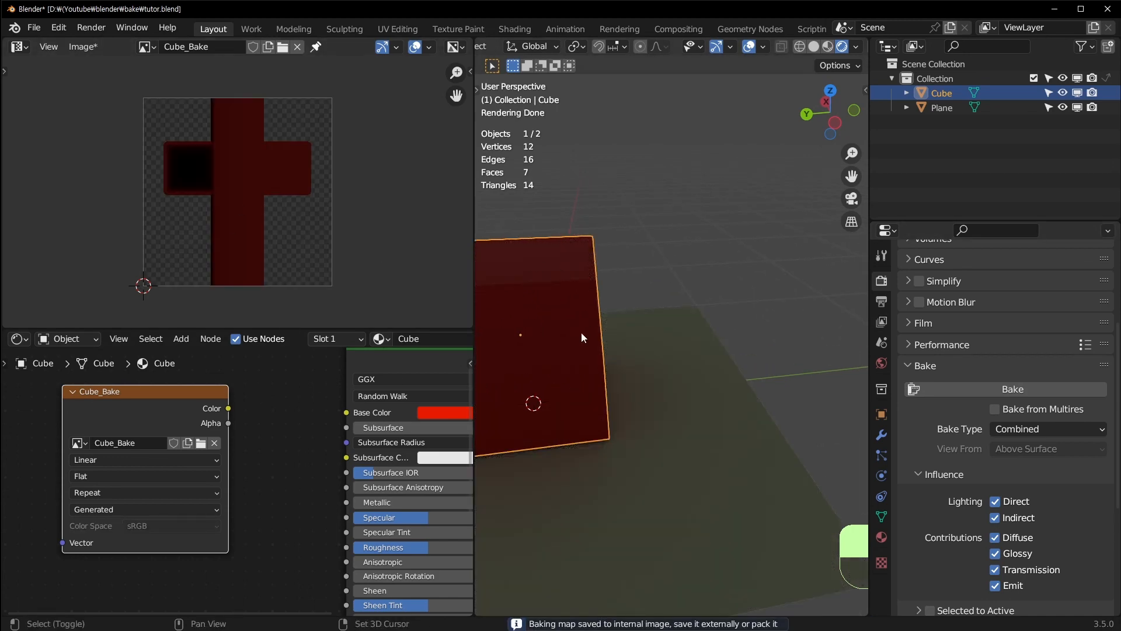
scroll(581, 332, down, 5)
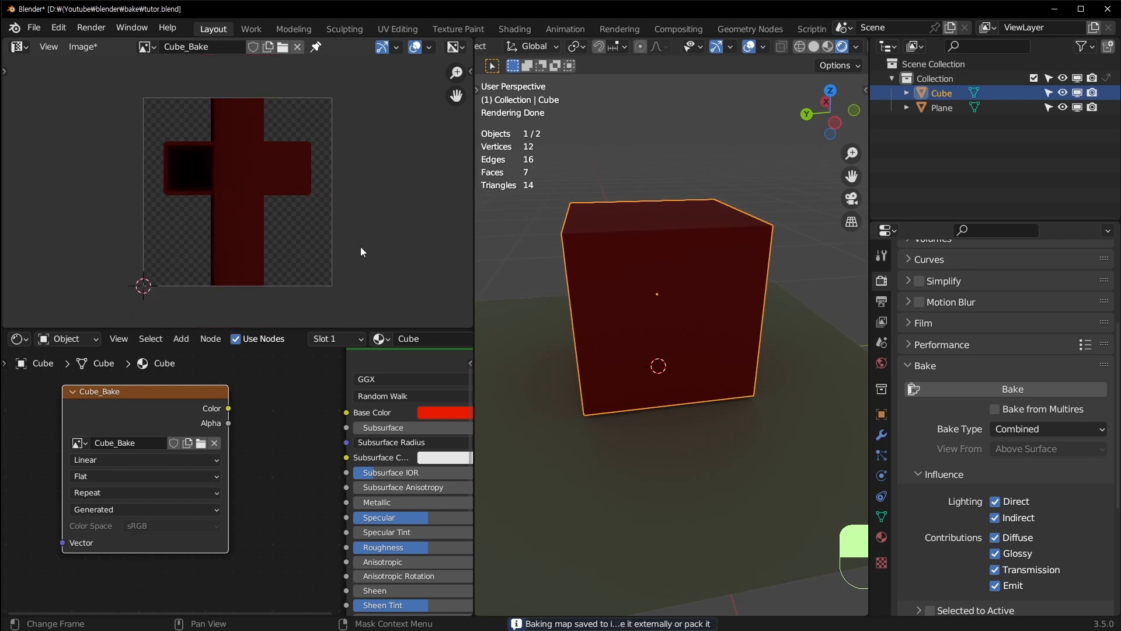
Select the plane, split the Image Editor vertically in two and display Plane_Bake in one of the halves
click(941, 108)
click(144, 47)
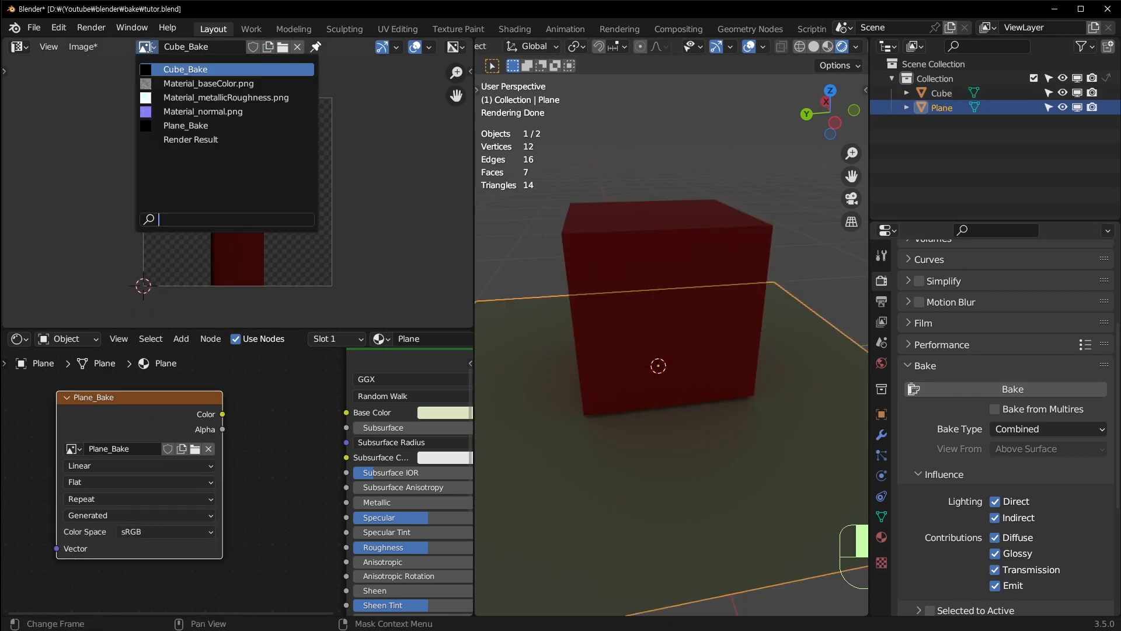
right_click(314, 327)
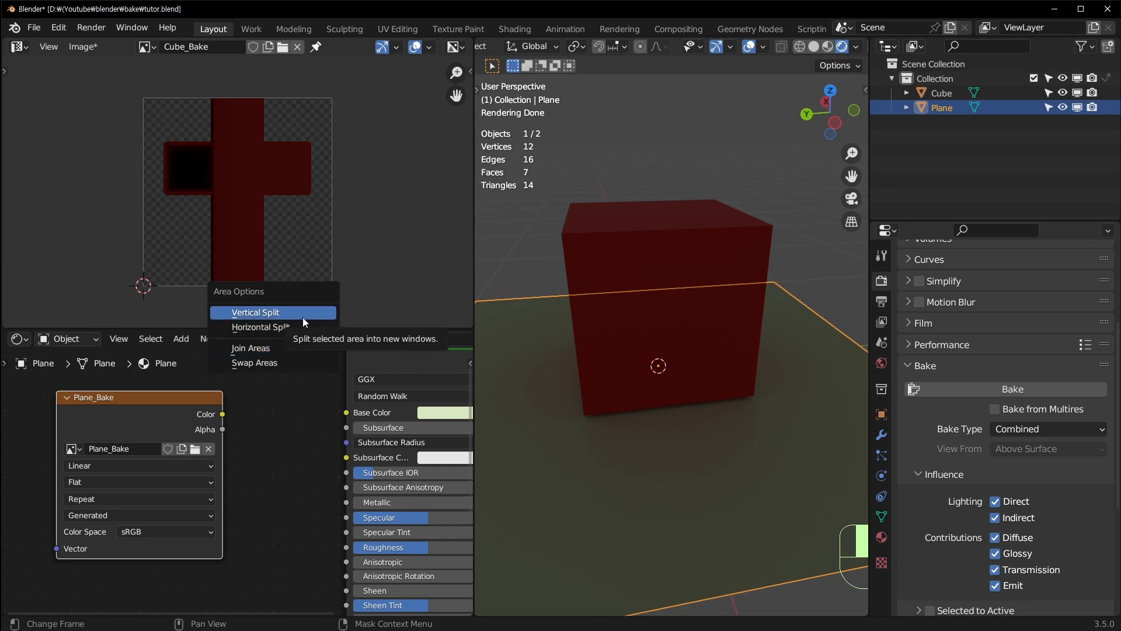
click(303, 317)
click(235, 309)
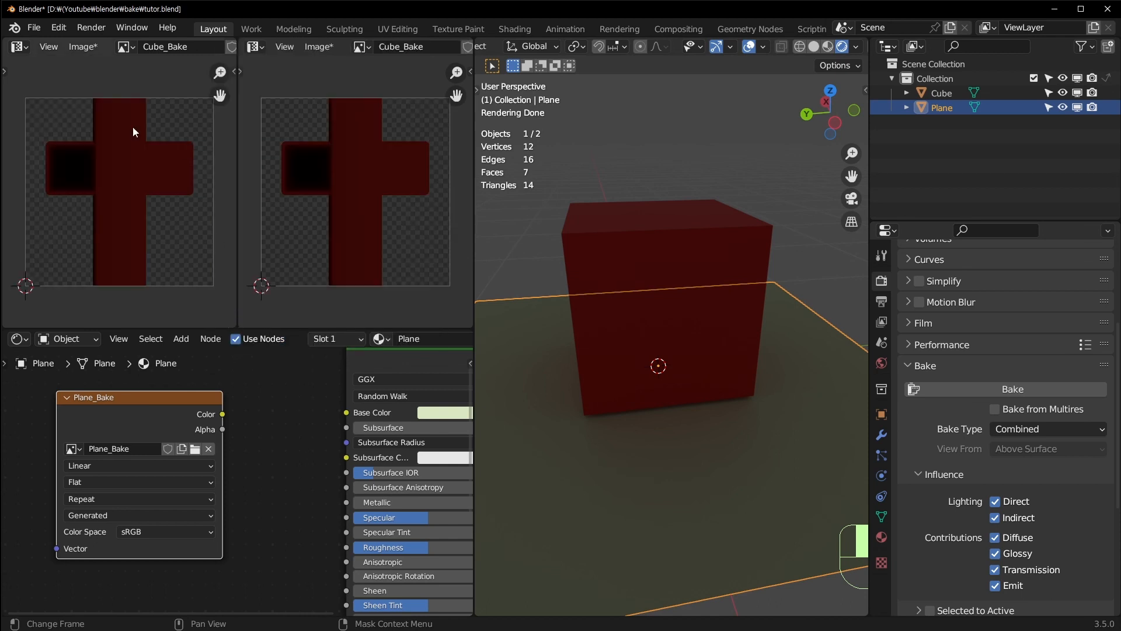
click(19, 47)
click(125, 47)
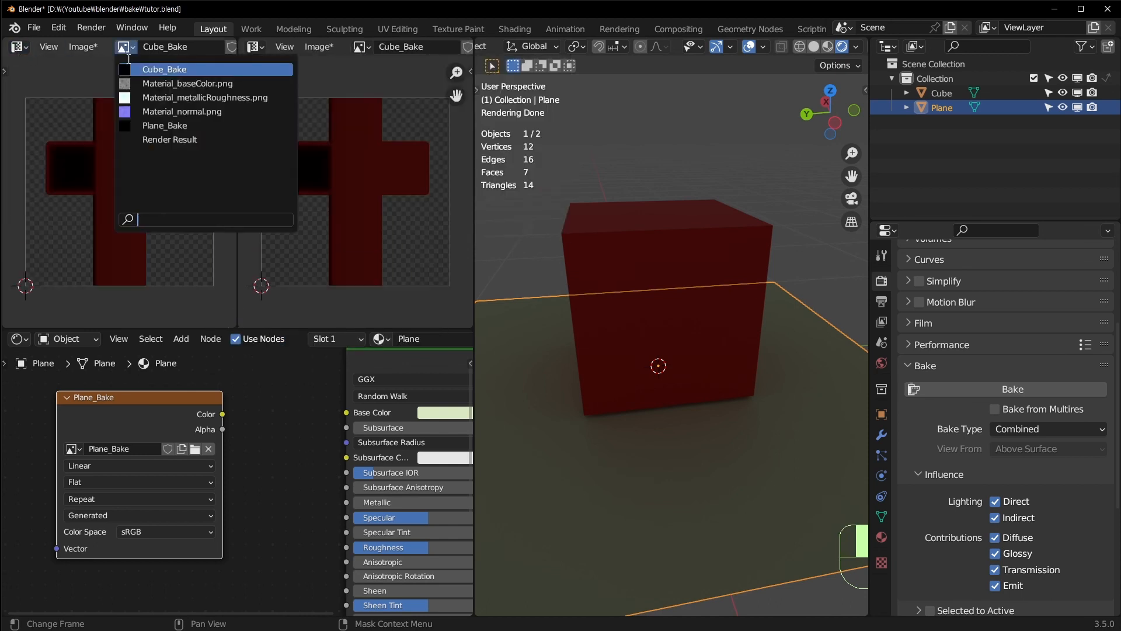
click(141, 125)
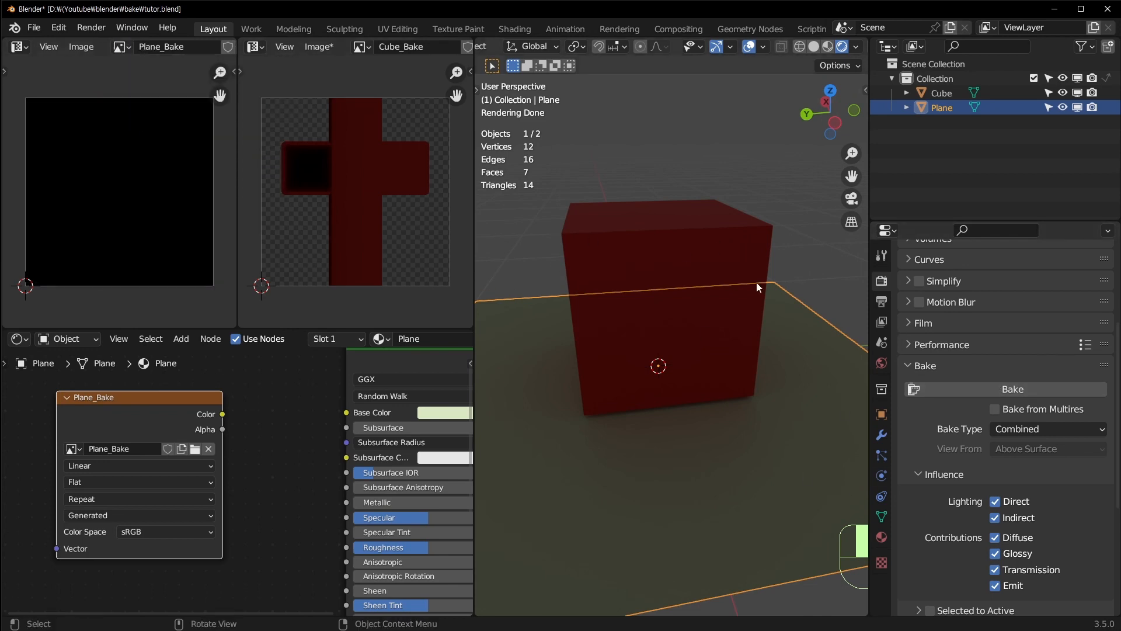
Bake the Combined pass for the plane and cube together and display Cube_Bake in the second Image Editor
shift+click(694, 295)
click(1007, 389)
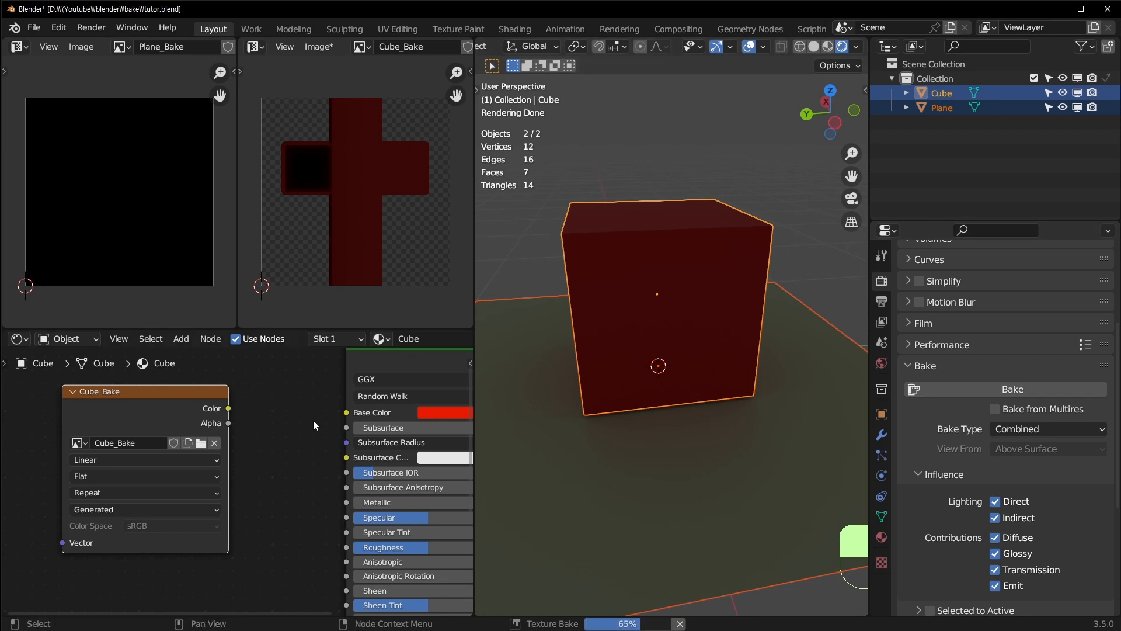
click(691, 261)
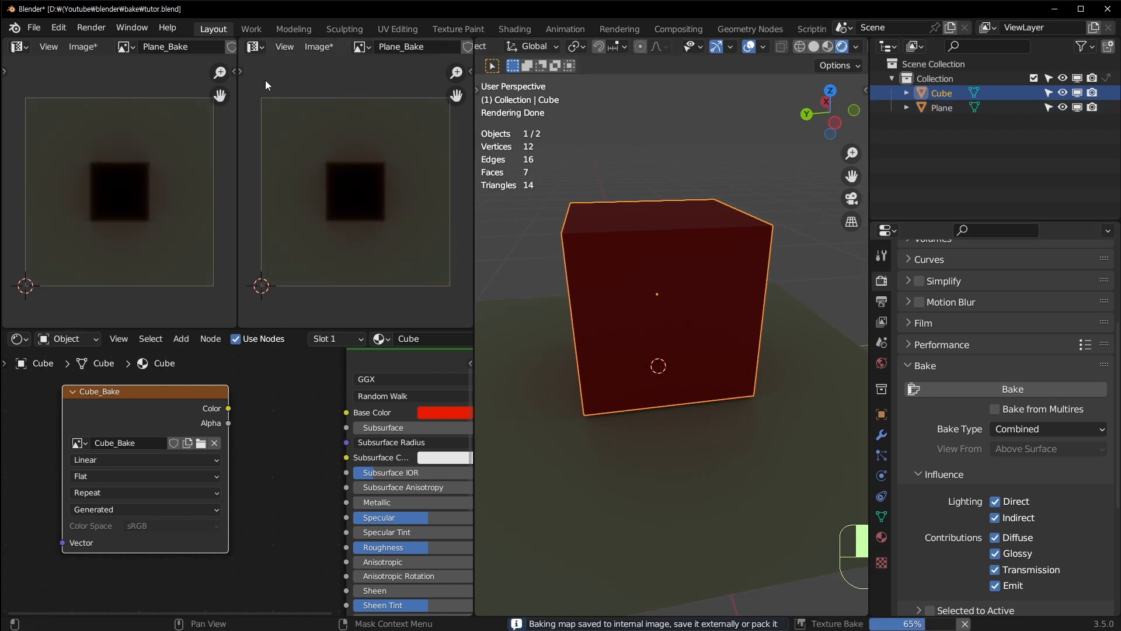
click(360, 46)
click(352, 72)
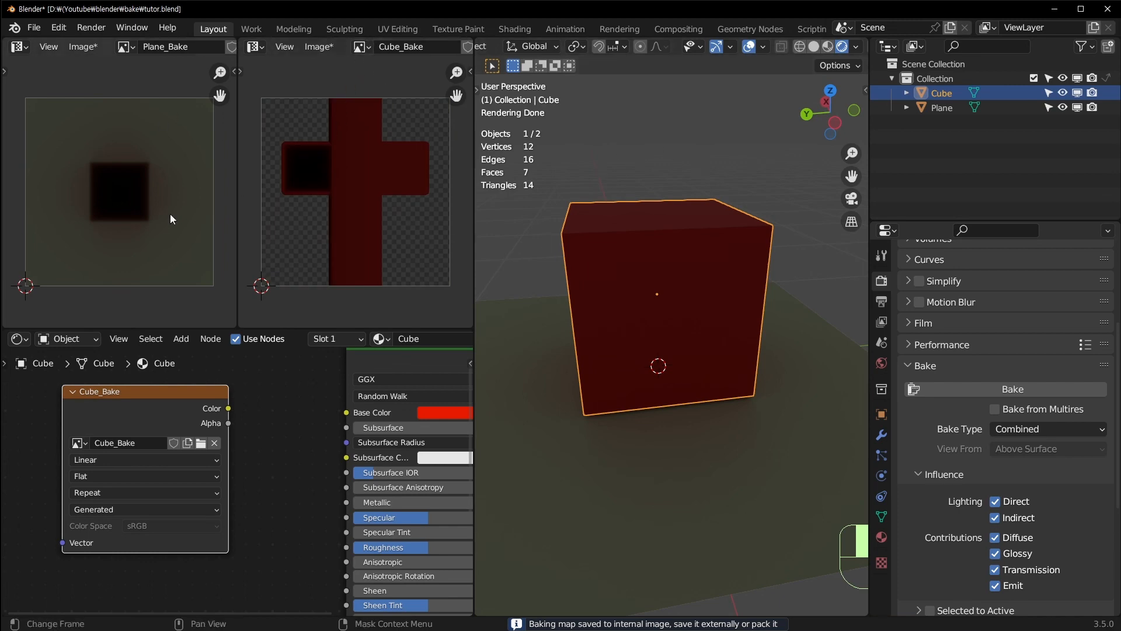
Try moving the plane away from the cube, undo the move, and inspect the dark contact area in Plane_Bake
middle_drag(650, 412, 646, 457)
click(635, 484)
scroll(646, 456, down, 3)
key(g)
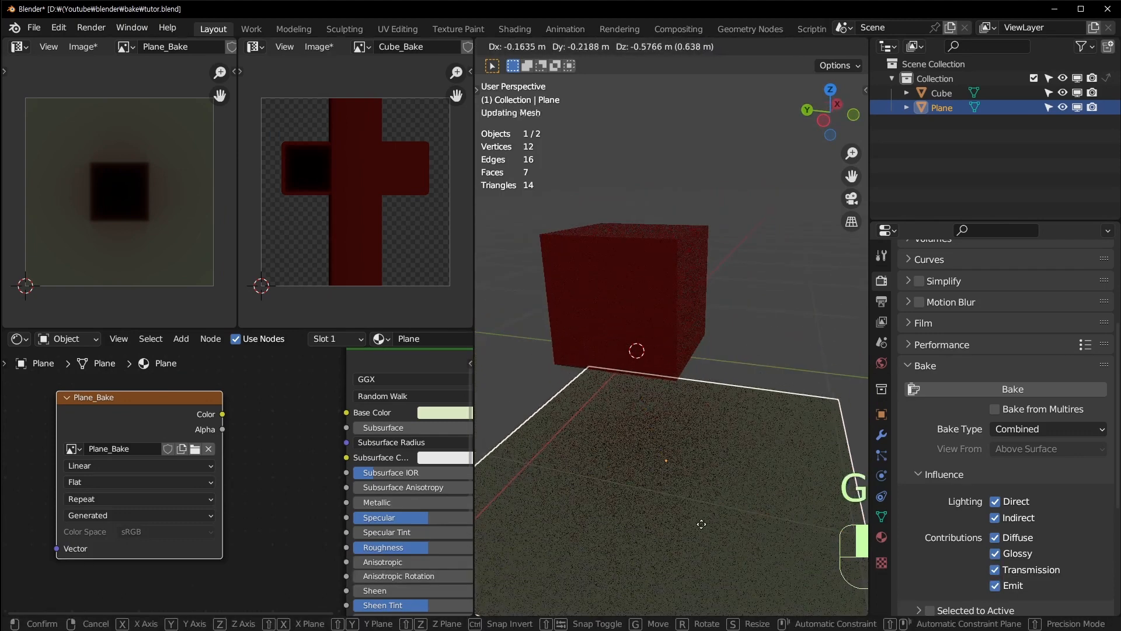
click(701, 524)
key(ctrl+z)
scroll(700, 514, up, 3)
scroll(69, 156, up, 4)
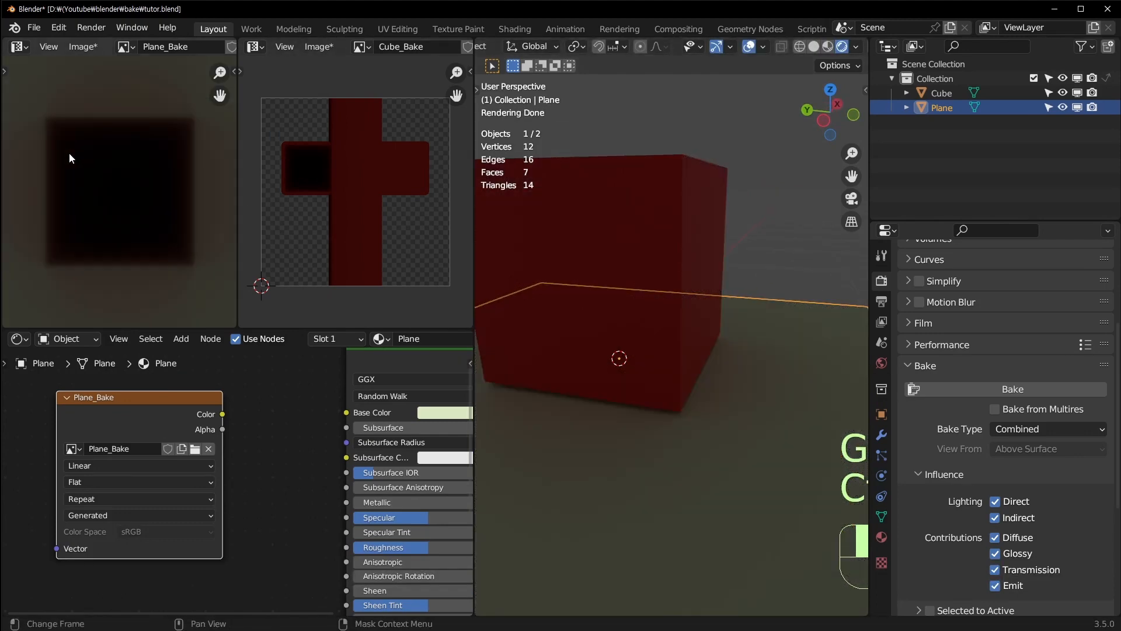
scroll(73, 153, down, 3)
mouse_move(101, 173)
middle_down()
mouse_move(137, 163)
mouse_move(111, 175)
middle_up()
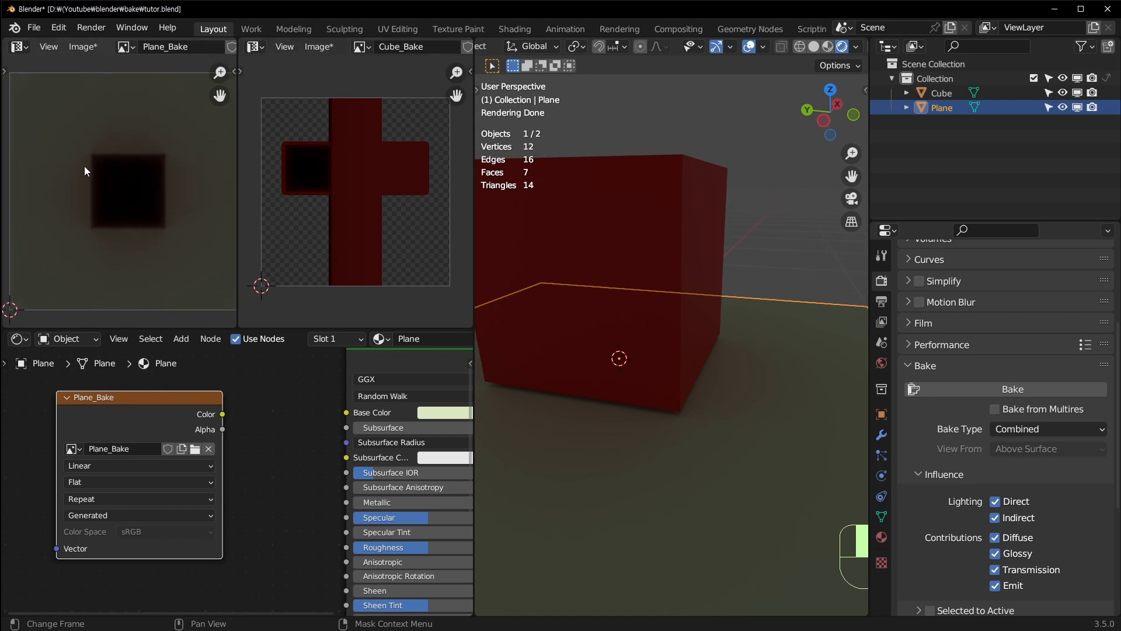
Try lifting the cube, undo the move, and examine the contact shadow where the cube meets the plane
click(659, 328)
key(g)
click(668, 268)
key(ctrl+z)
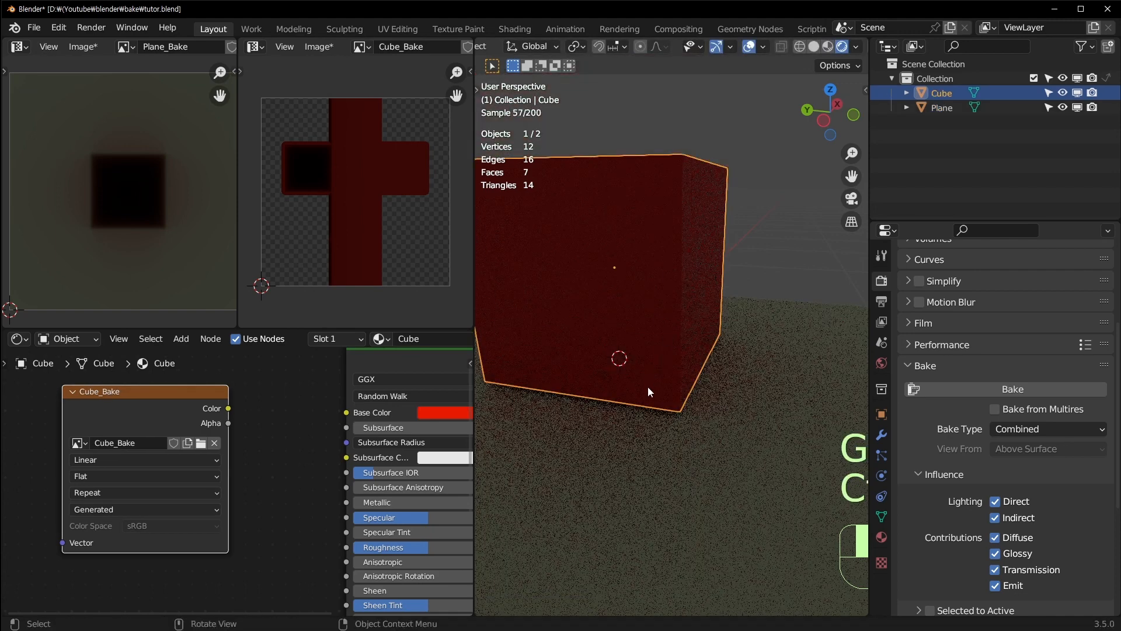
middle_drag(647, 387, 679, 381)
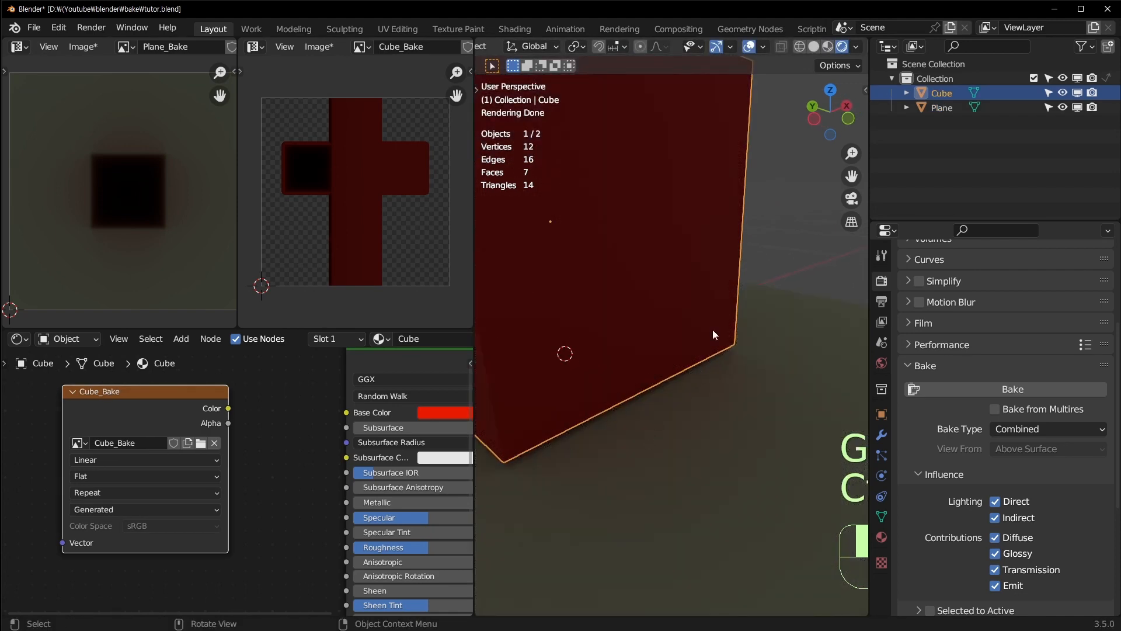
middle_drag(713, 334, 661, 311)
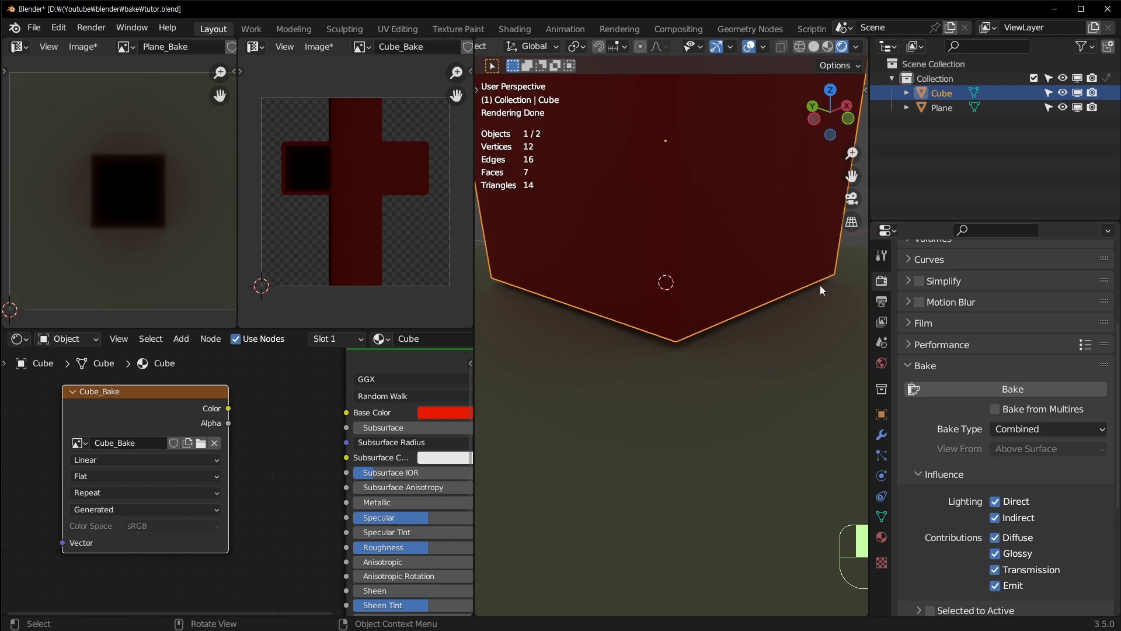
scroll(820, 285, down, 4)
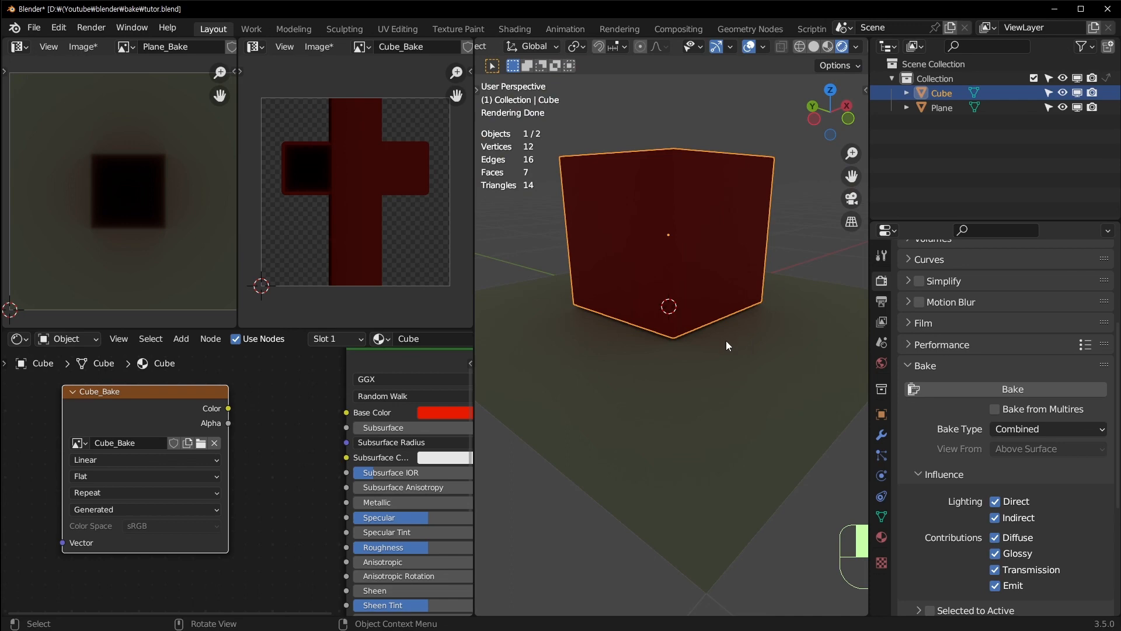
scroll(664, 281, up, 1)
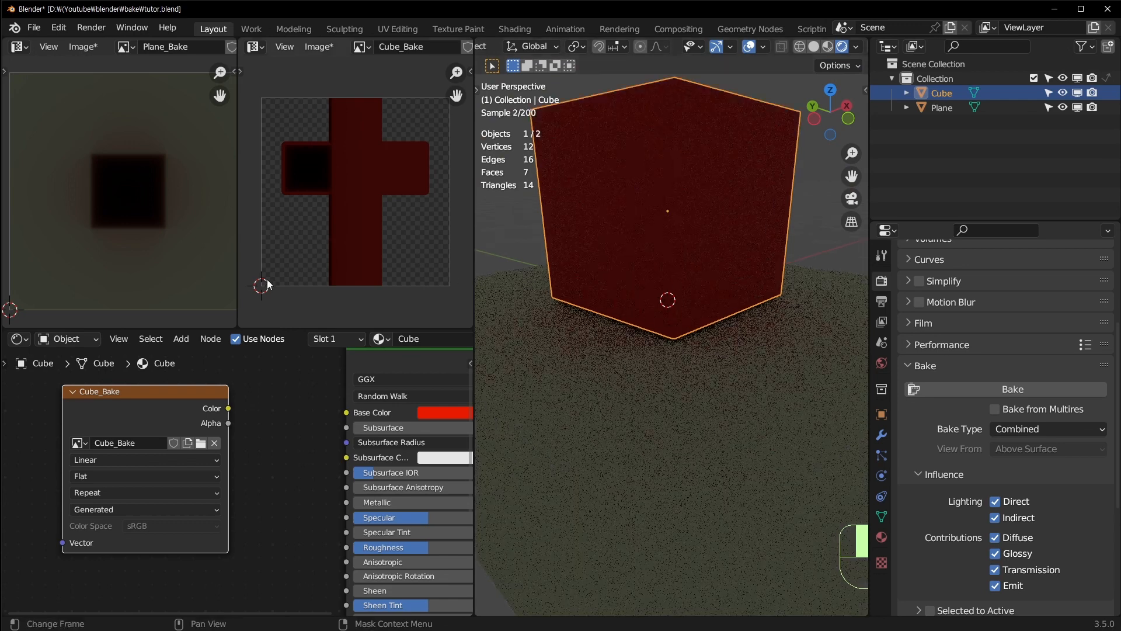
Deselect all objects, add an Area light to the scene, and place it above and beside the cube
scroll(729, 275, down, 2)
scroll(735, 230, down, 3)
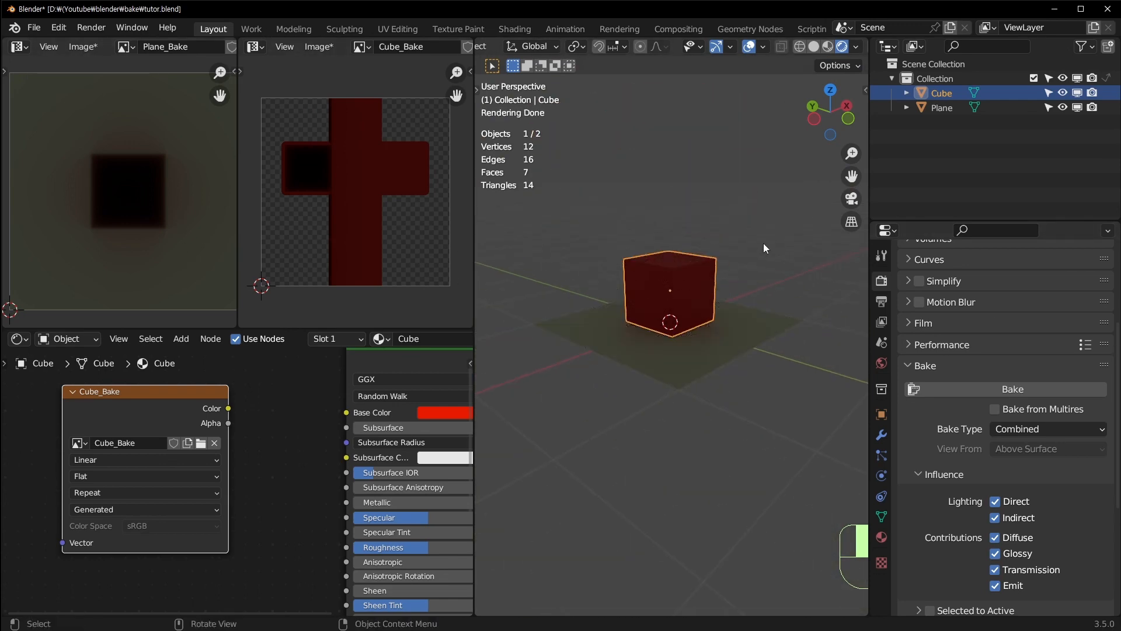
click(762, 243)
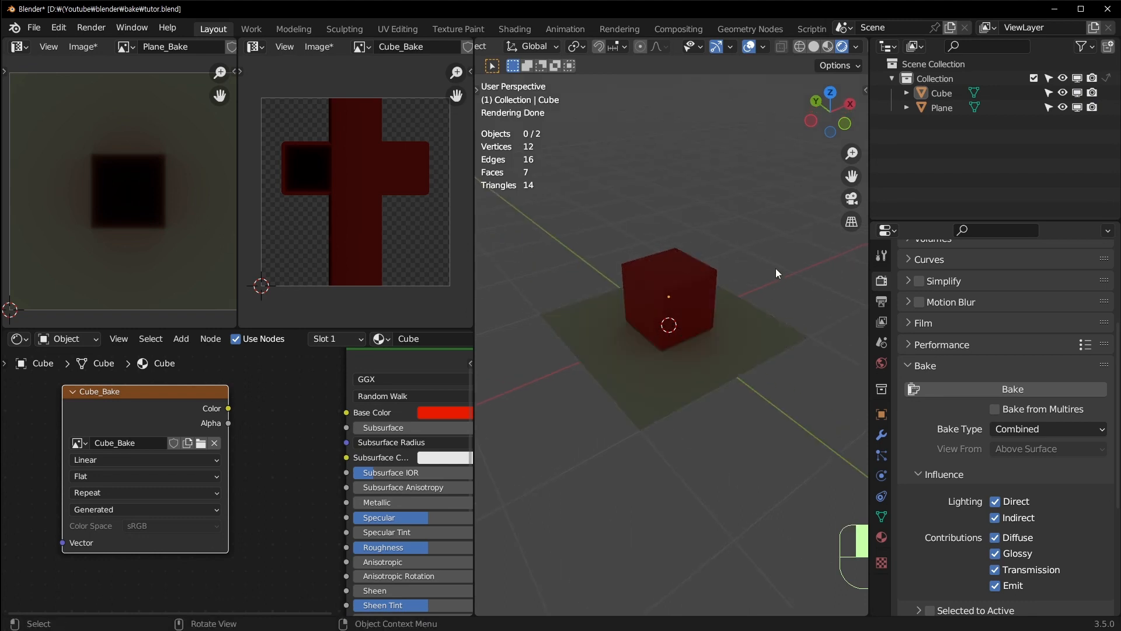
key(shift+a)
mouse_move(738, 454)
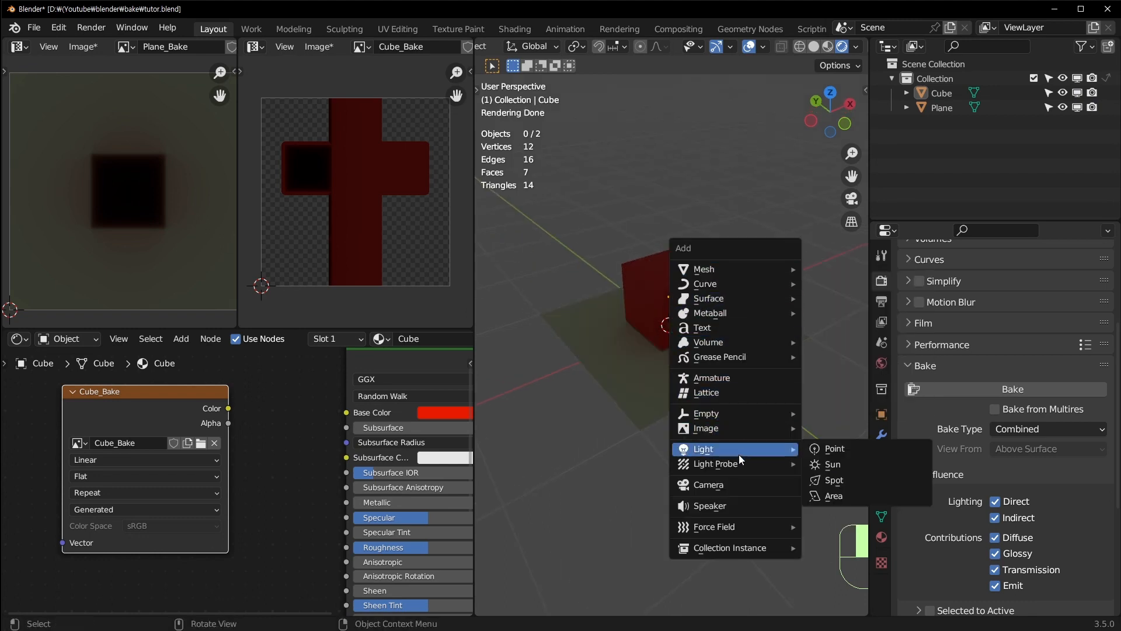
click(843, 496)
key(g)
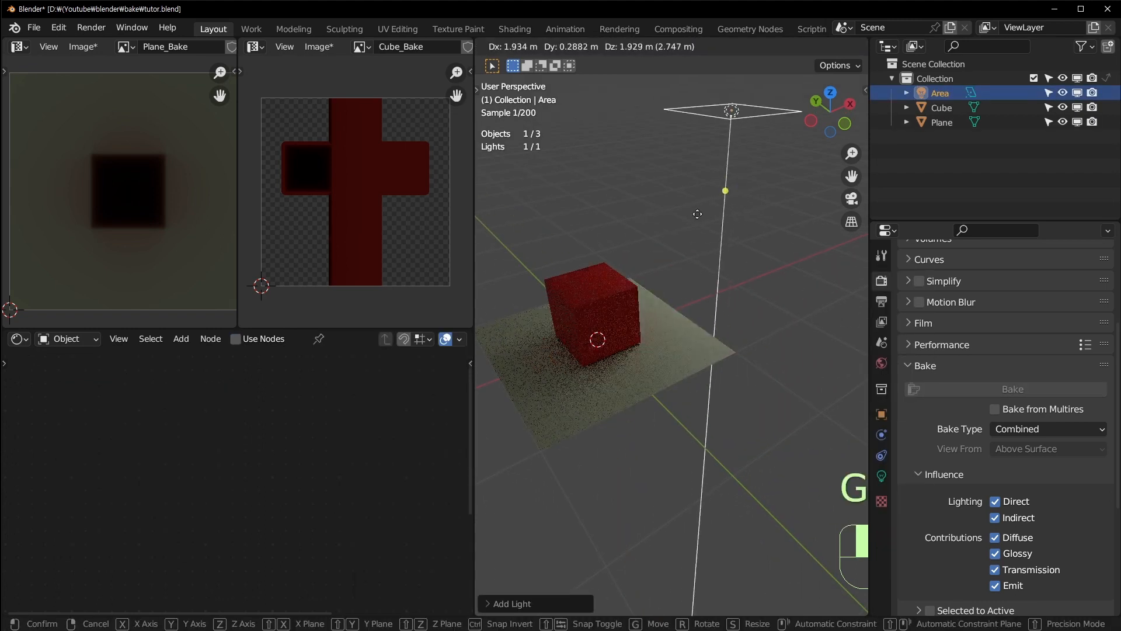
click(640, 255)
Rotate the area light to tilt it diagonally toward the cube, adjusting its position between the rotations
key(r)
click(727, 433)
middle_drag(727, 434, 594, 341)
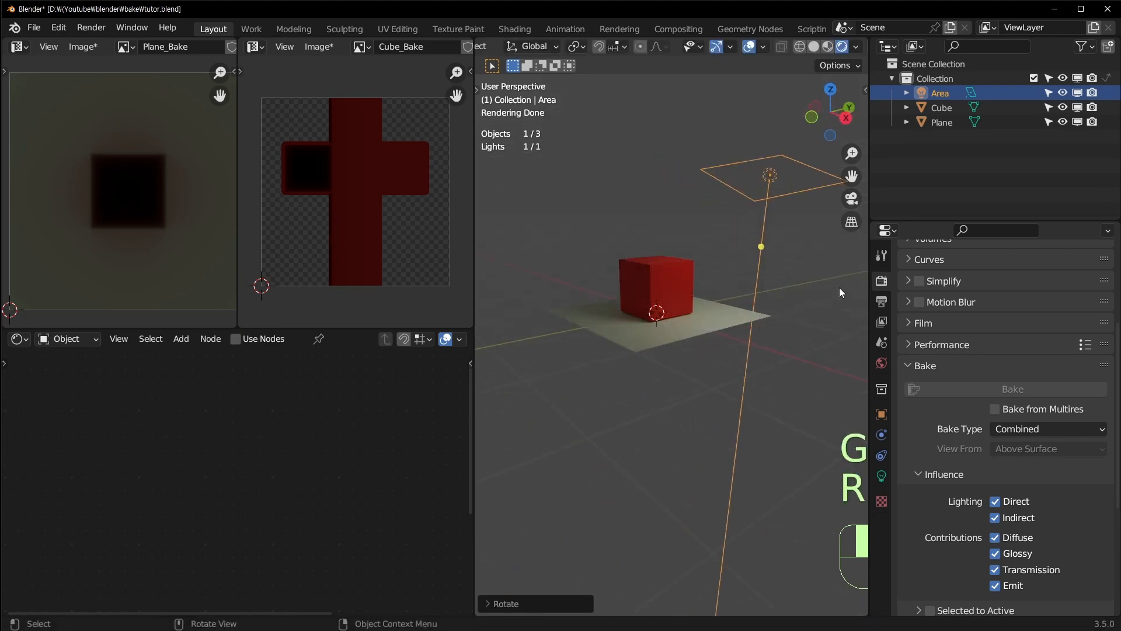
key(g)
click(778, 268)
key(r)
click(726, 349)
Move the tilted area light so that it shines on the cube from diagonally above
key(g)
click(709, 196)
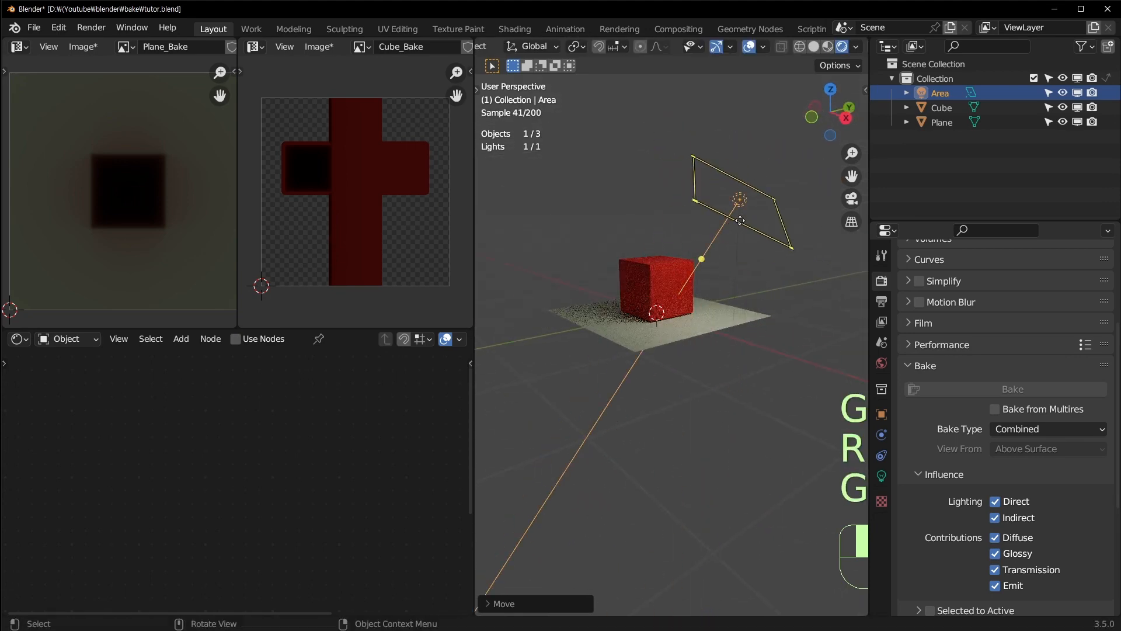
middle_drag(710, 198, 730, 217)
key(g)
click(748, 222)
key(g)
click(723, 249)
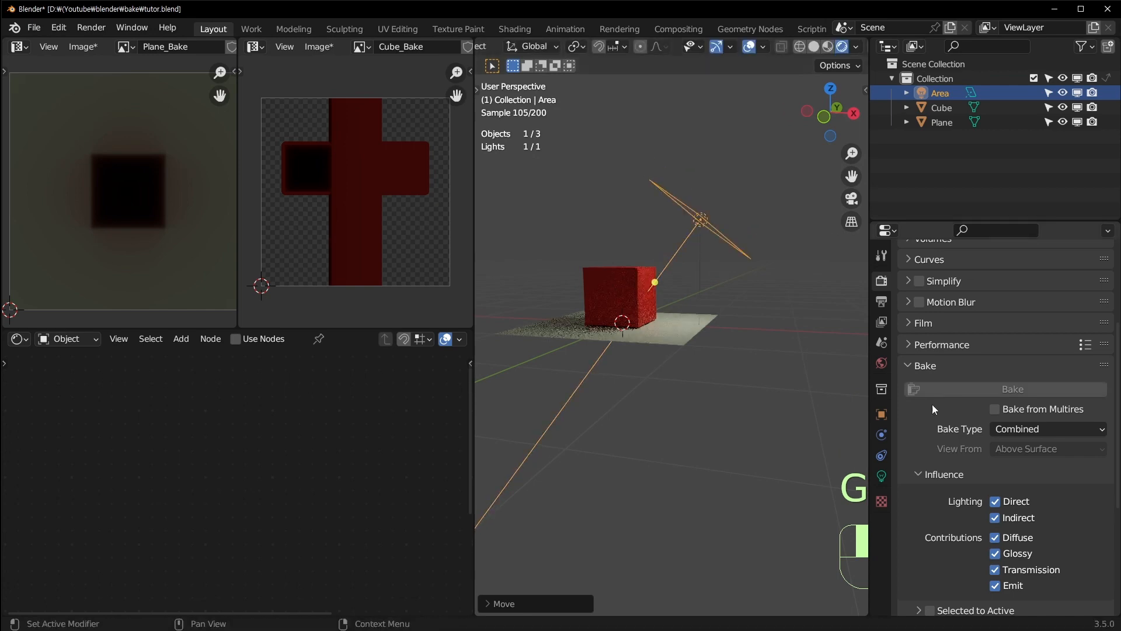
Set the area light's power to 50 W
click(883, 475)
click(1014, 358)
text(50)
key(Return)
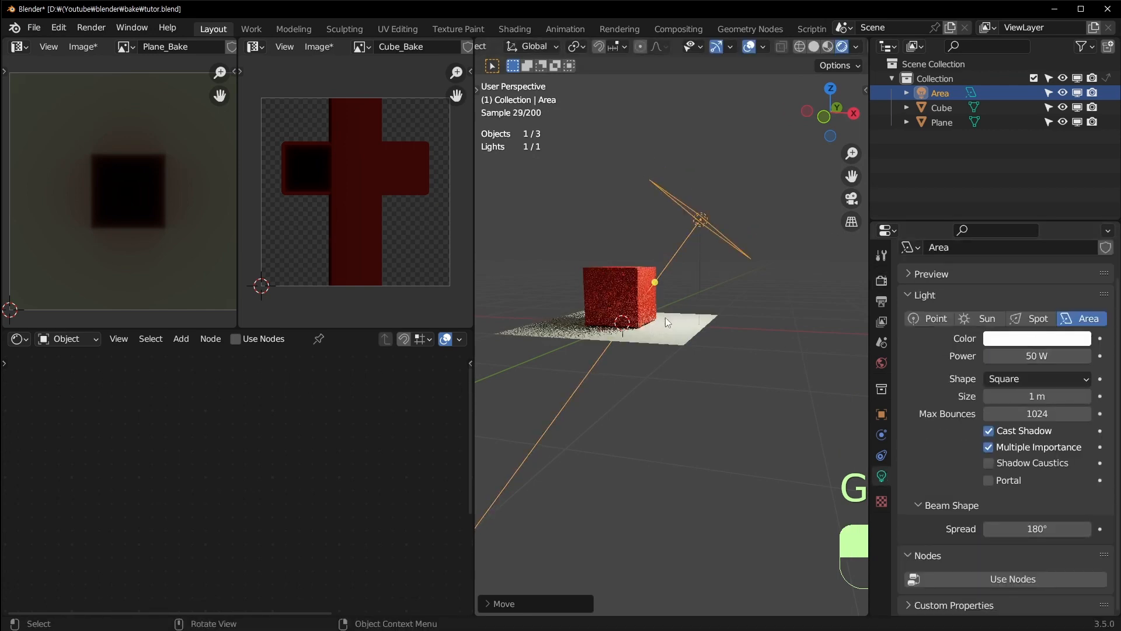
Readjust the area light's position beside the cube and check the light and shadow from several angles
middle_drag(677, 256, 756, 310)
key(g)
click(702, 257)
scroll(632, 275, up, 3)
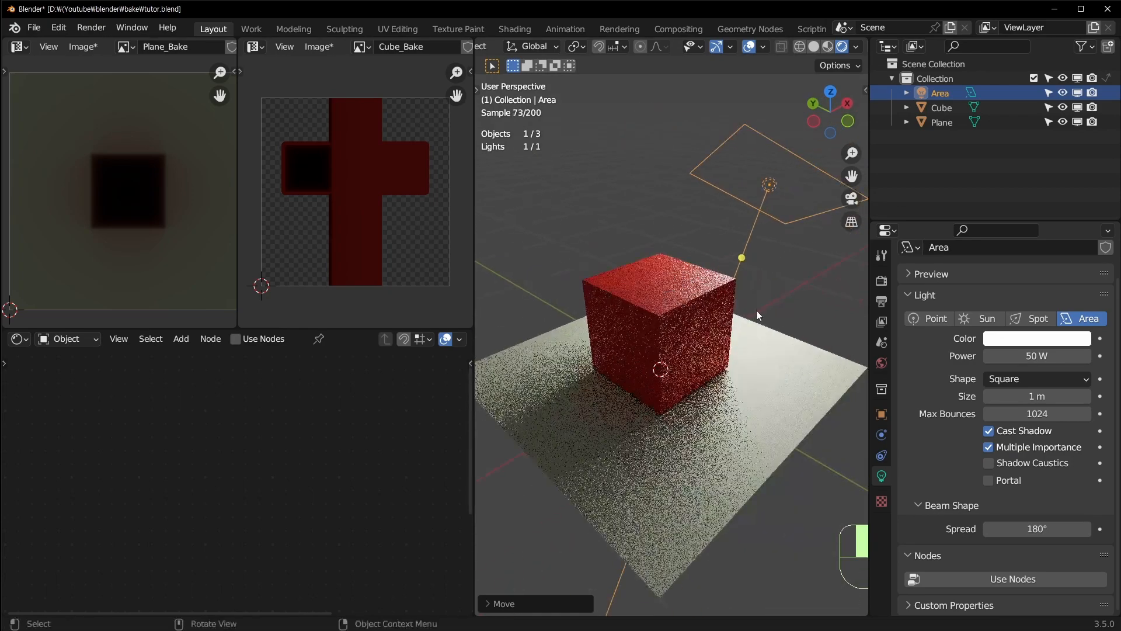
middle_drag(723, 223, 650, 283)
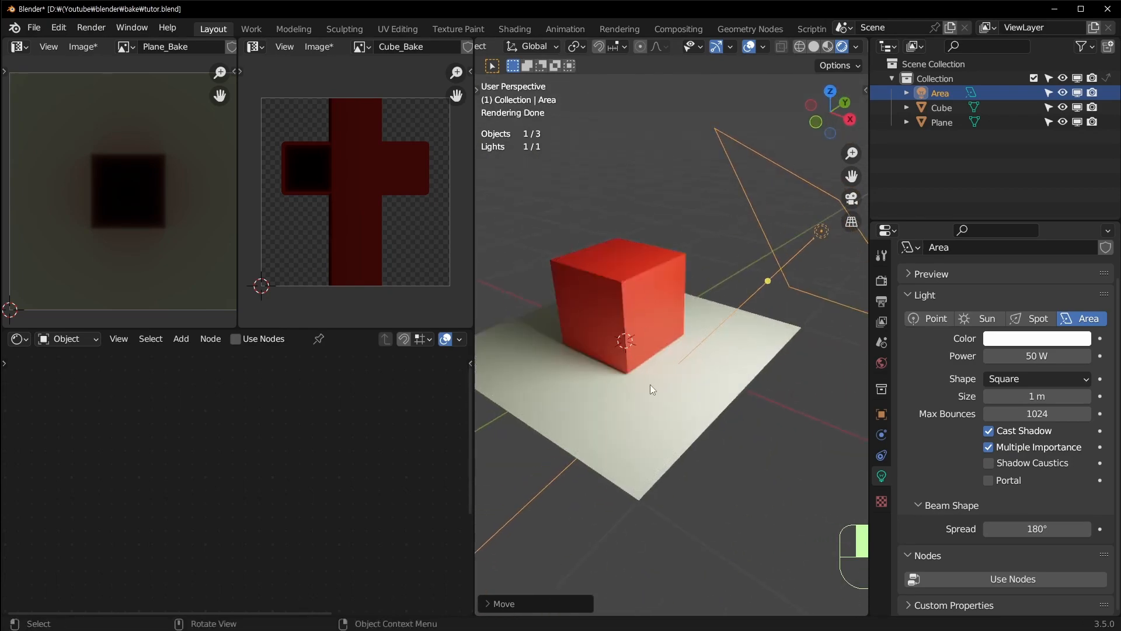
middle_drag(650, 384, 539, 379)
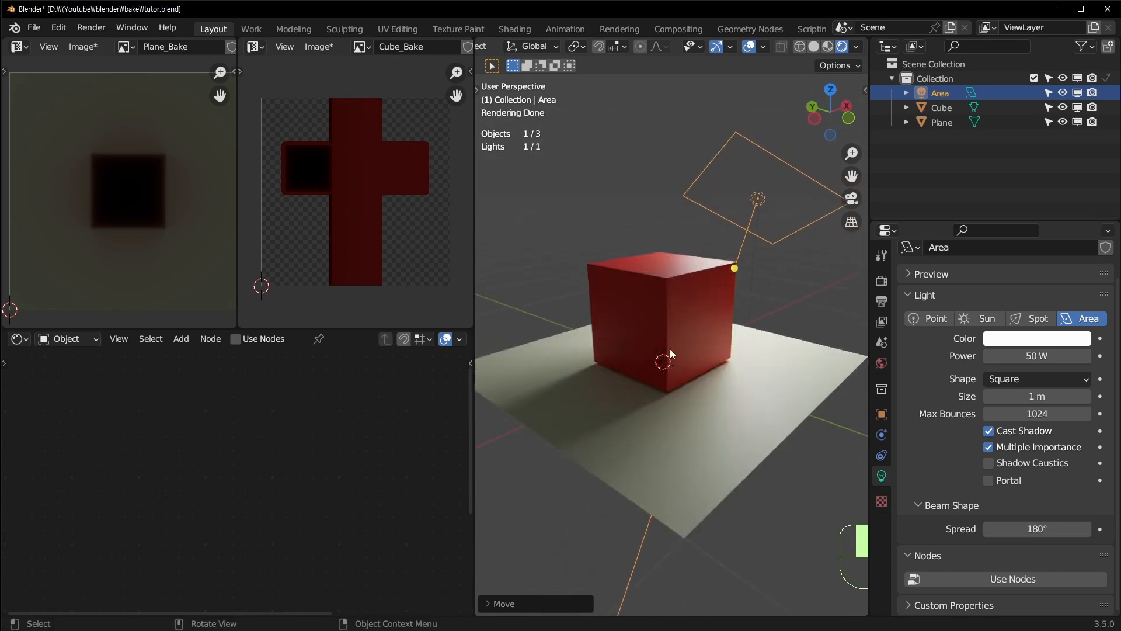
Select the cube and the plane together and save the file
click(644, 327)
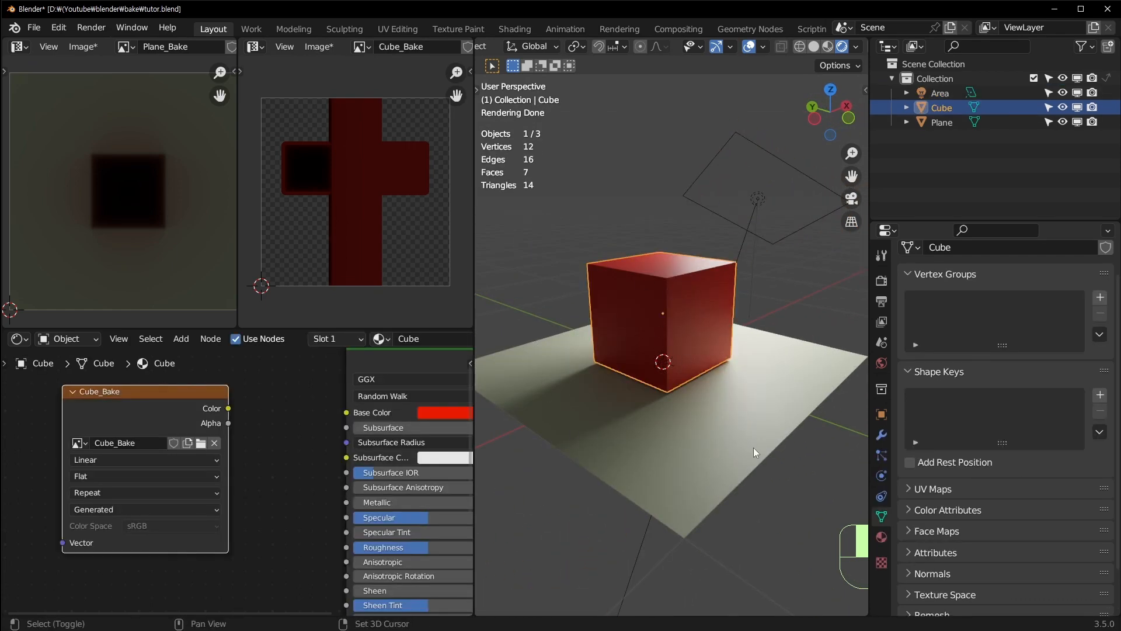
shift+click(753, 447)
key(ctrl+s)
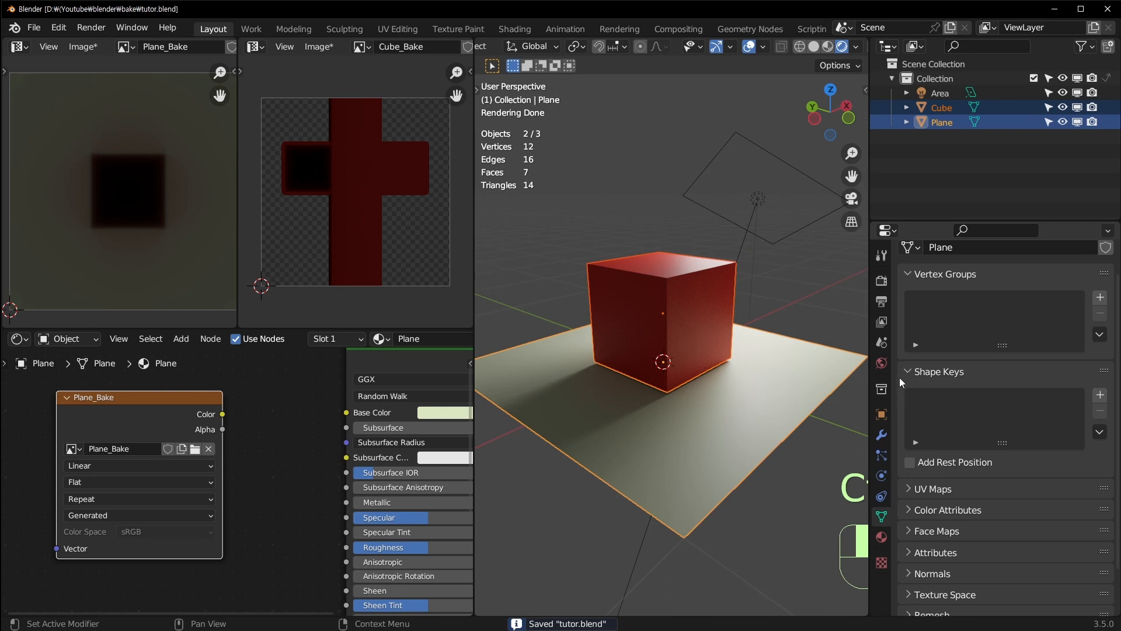
Collapse the Bake section of the render properties and reorder it directly above Sampling
click(882, 281)
scroll(926, 351, down, 6)
scroll(926, 352, up, 6)
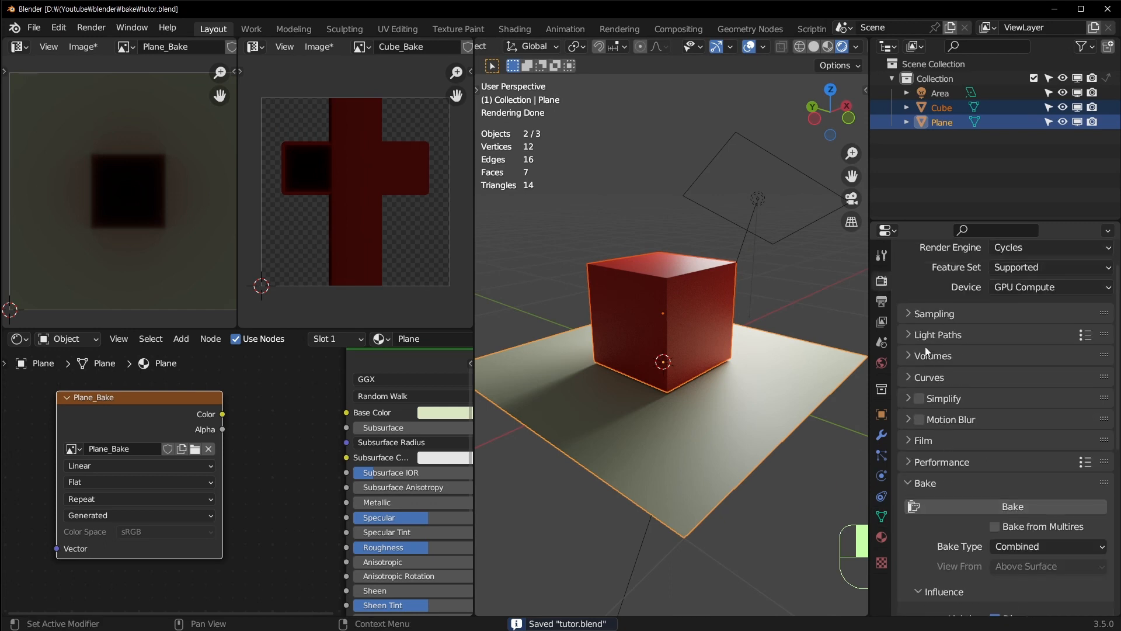
click(910, 483)
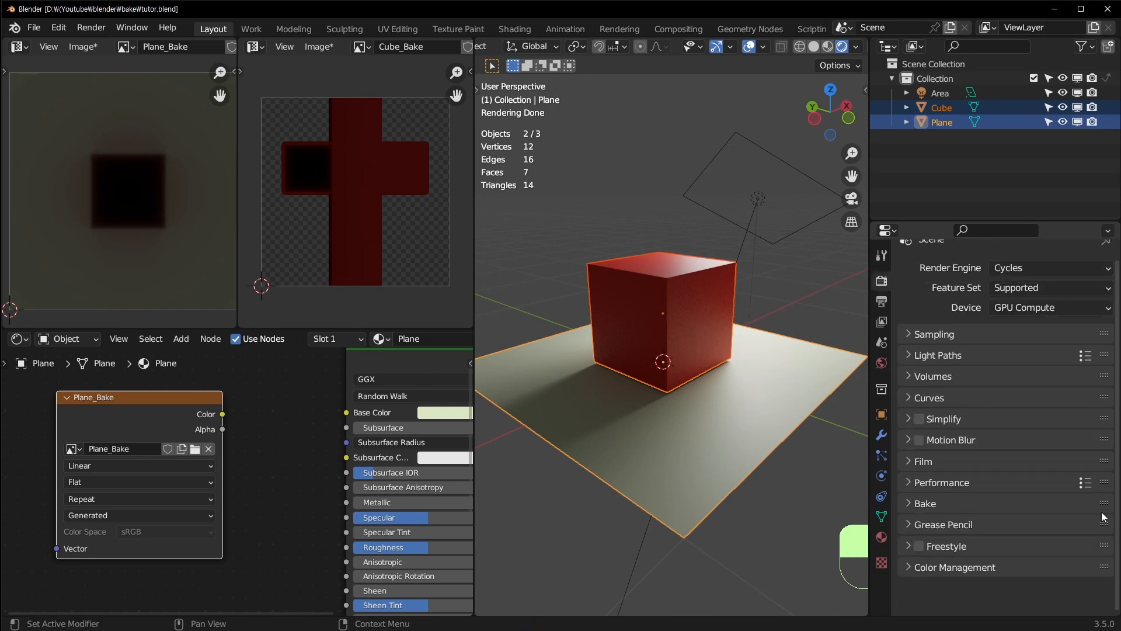
drag(1103, 503, 1084, 334)
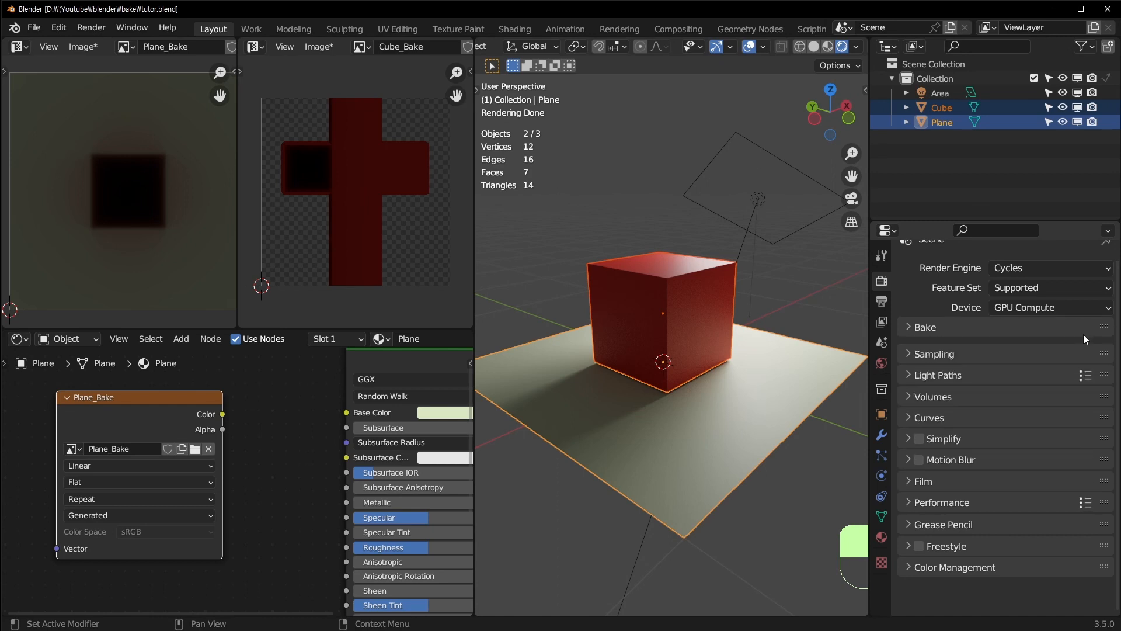
Expand the Bake section, collapse its Influence and Margin subsections, and keep Output expanded
click(908, 348)
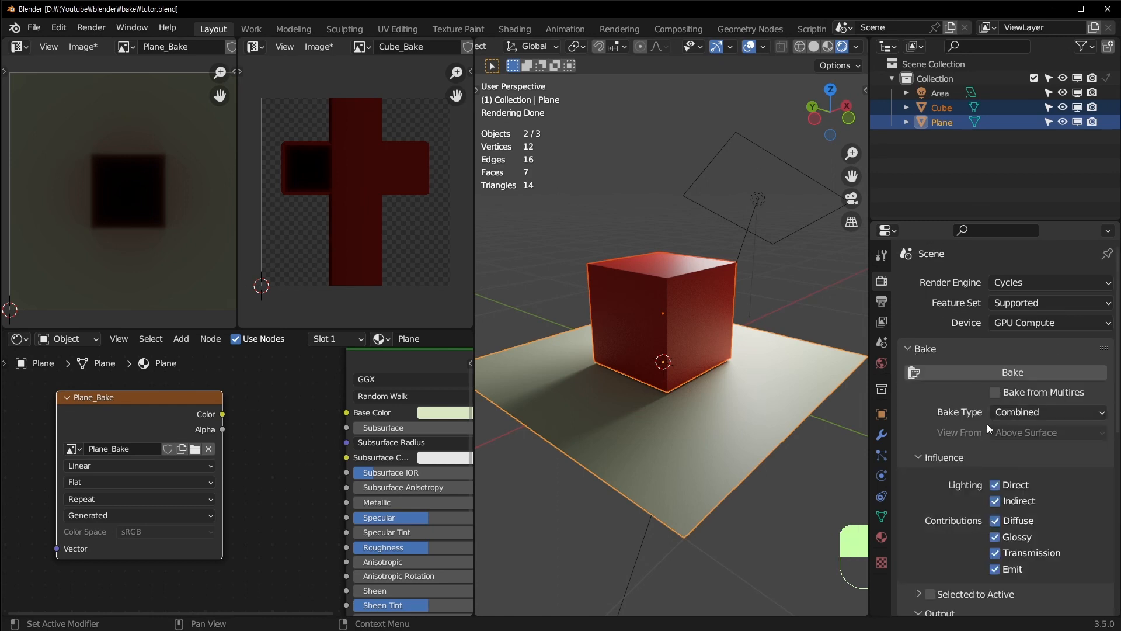
click(921, 457)
click(921, 497)
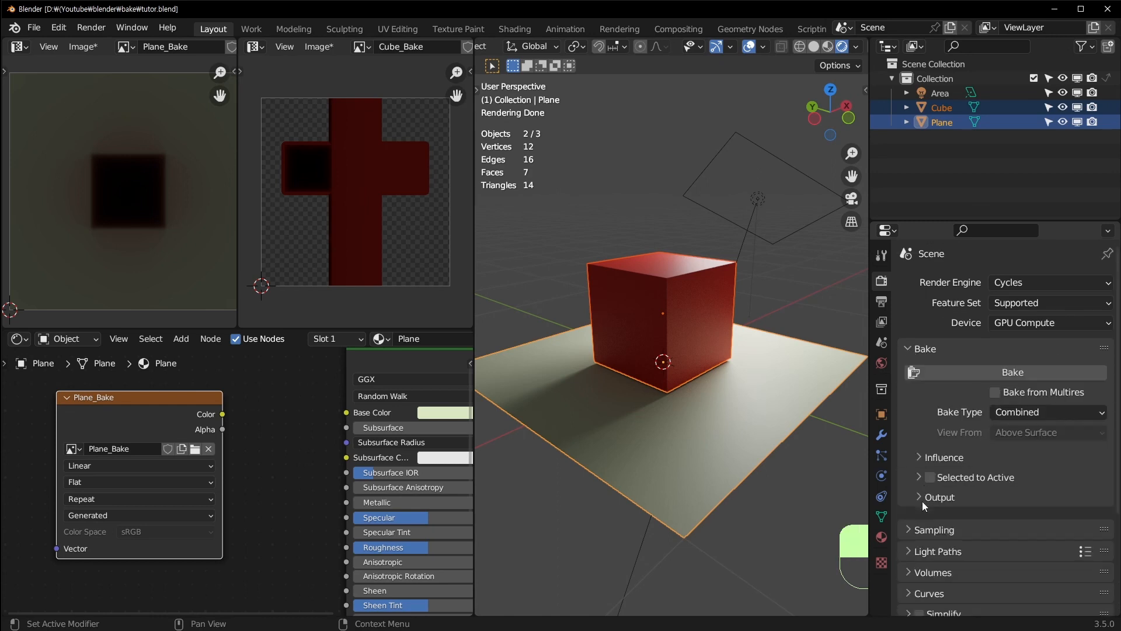
click(920, 497)
scroll(1016, 516, down, 4)
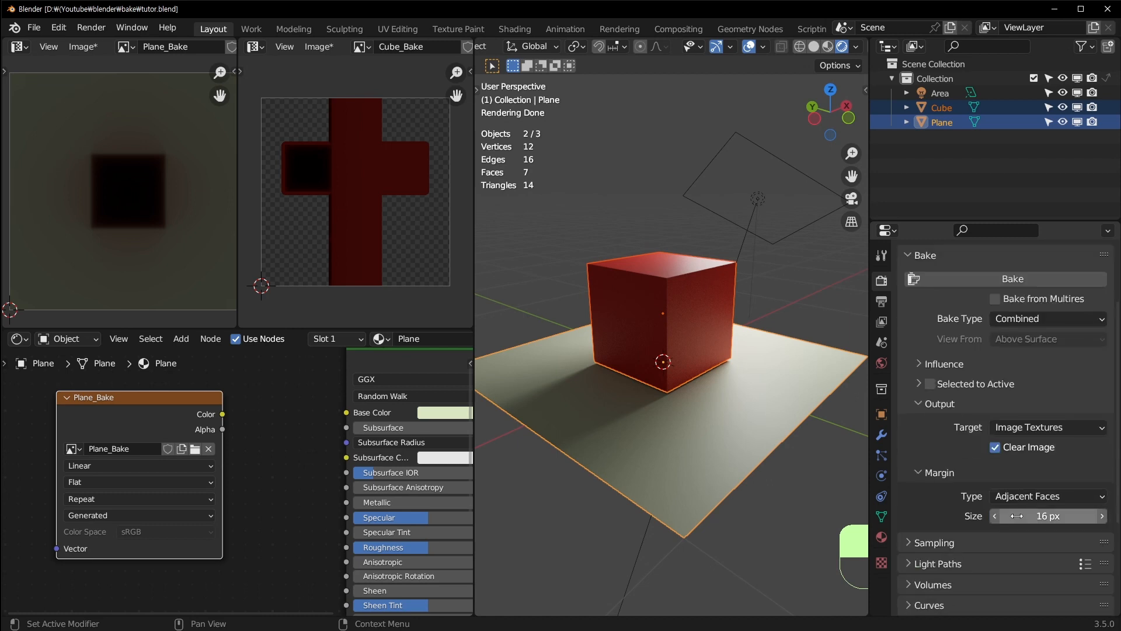
click(924, 472)
scroll(923, 472, up, 4)
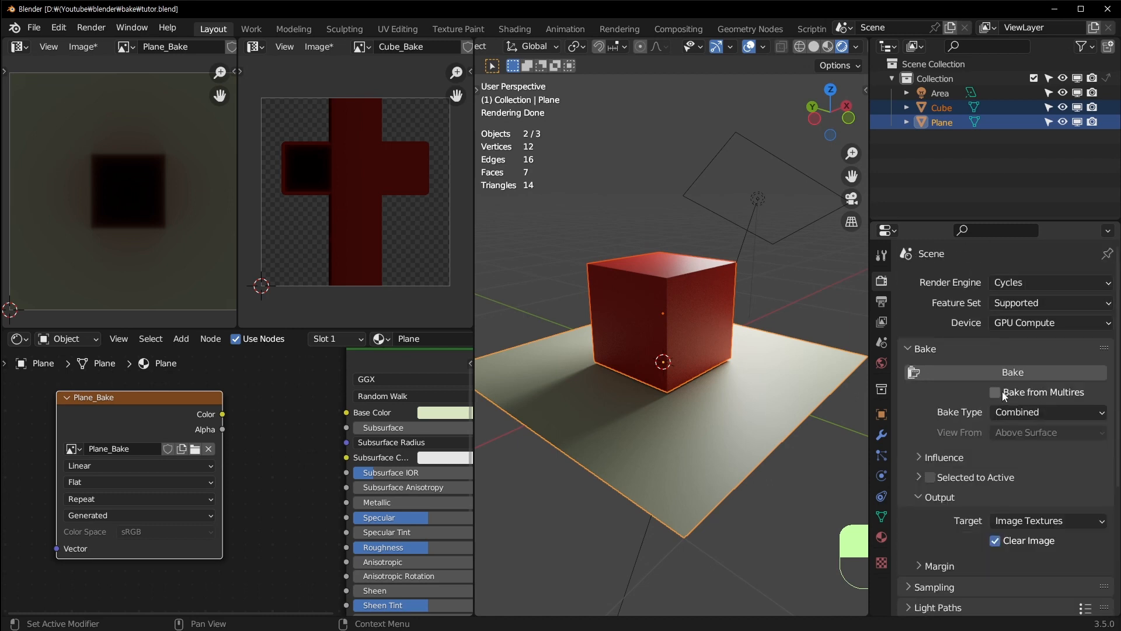
Bake the Combined pass for the selected cube and plane, and inspect the lighting baked into Plane_Bake
click(972, 372)
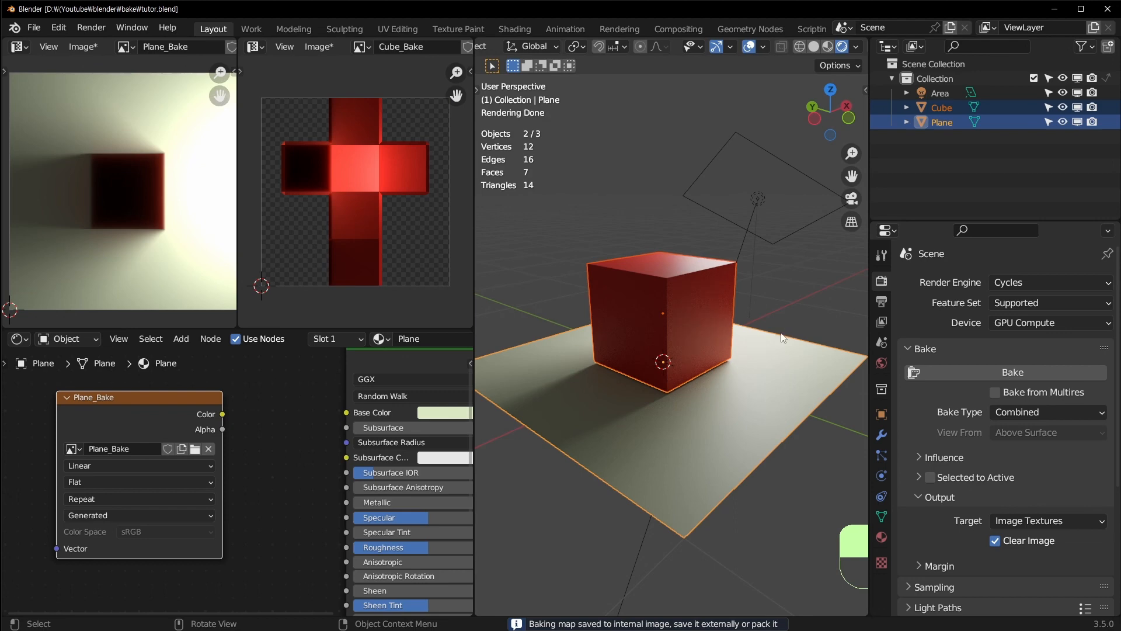
scroll(140, 210, up, 2)
scroll(139, 210, up, 2)
middle_drag(146, 189, 56, 238)
middle_drag(146, 178, 174, 155)
scroll(154, 169, down, 4)
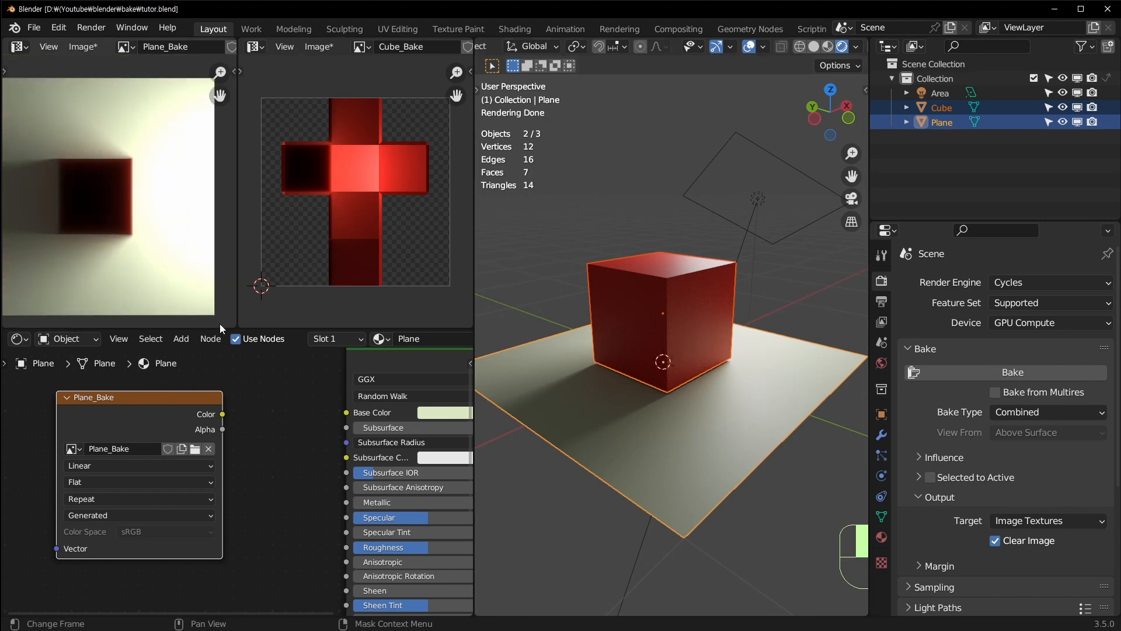
Enlarge both Image Editors and frame the Plane_Bake and Cube_Bake images for comparison
drag(212, 328, 209, 424)
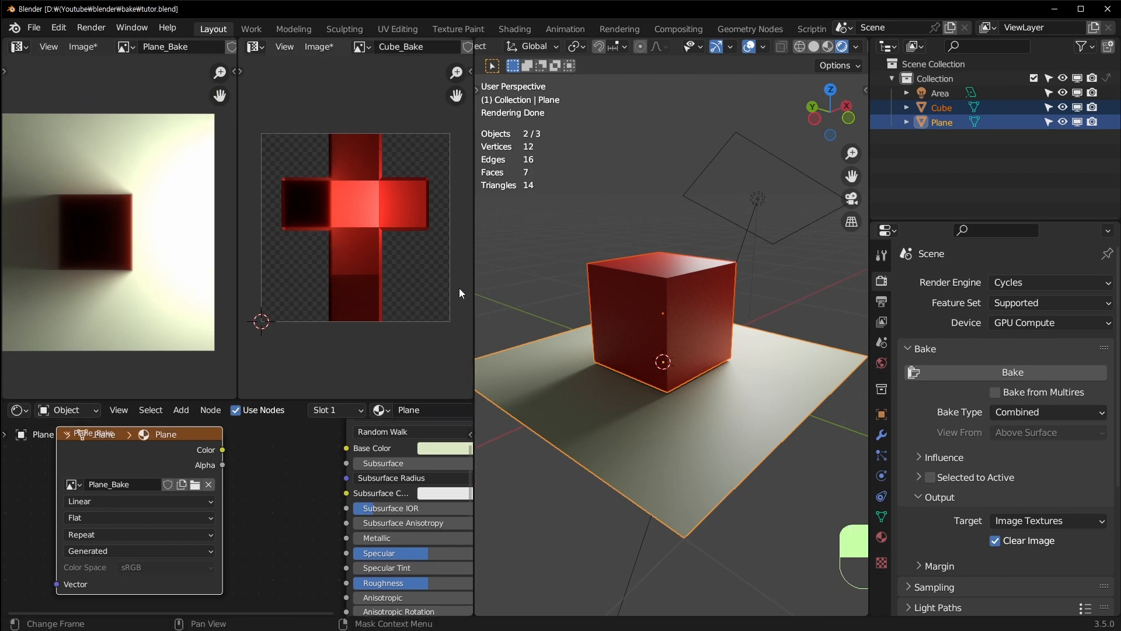
drag(476, 271, 590, 270)
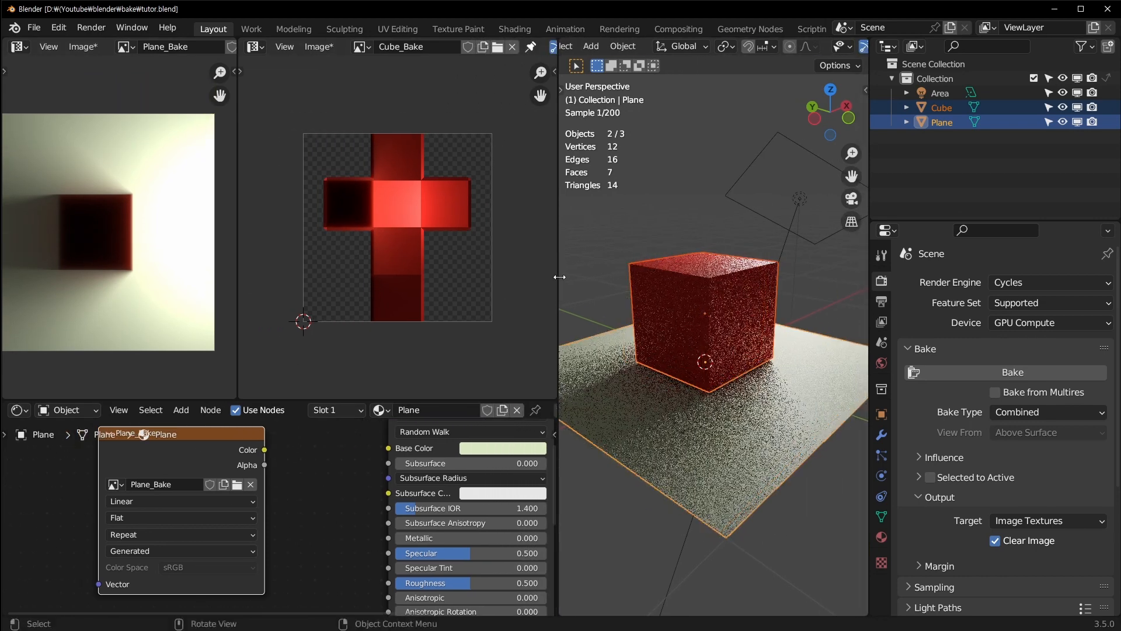
drag(437, 398, 437, 392)
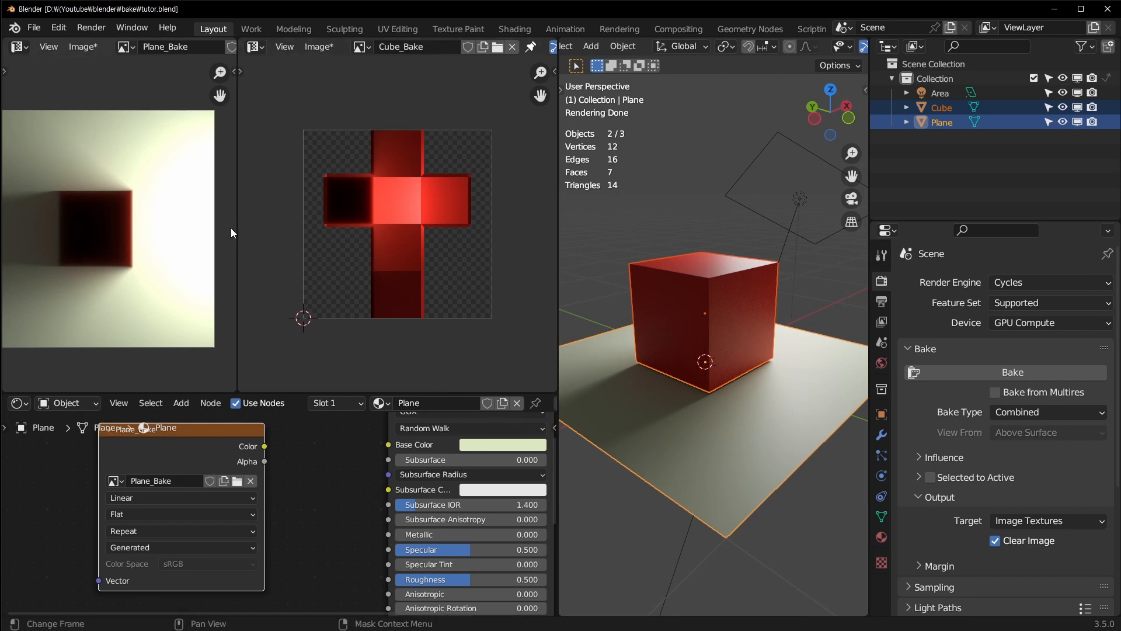
drag(240, 222, 317, 217)
scroll(227, 217, up, 1)
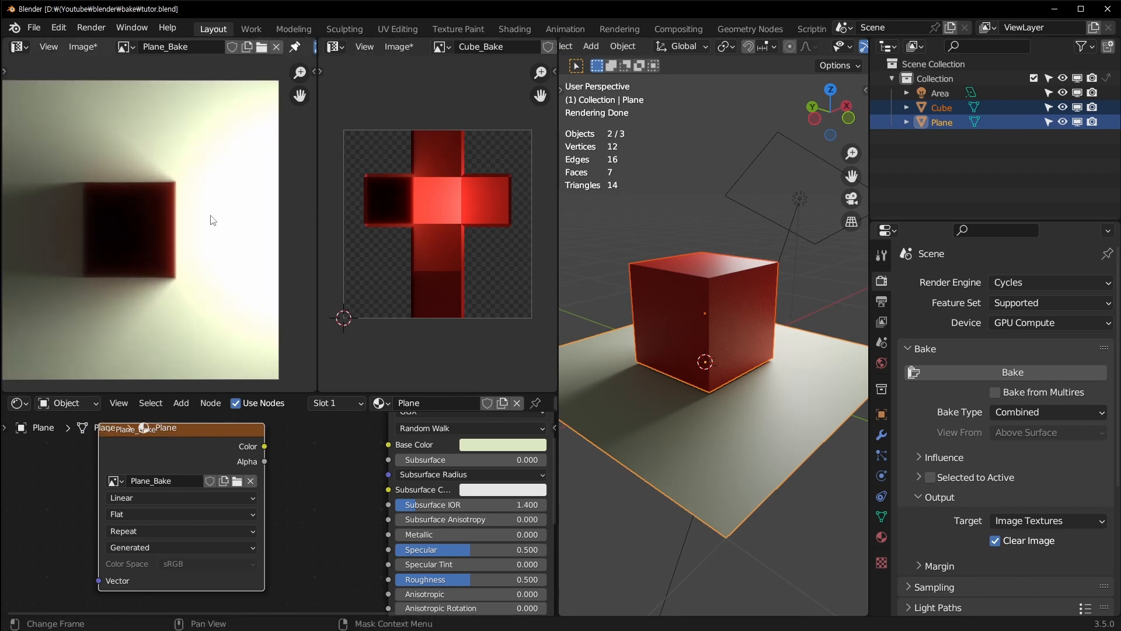
scroll(381, 205, up, 1)
scroll(247, 233, down, 1)
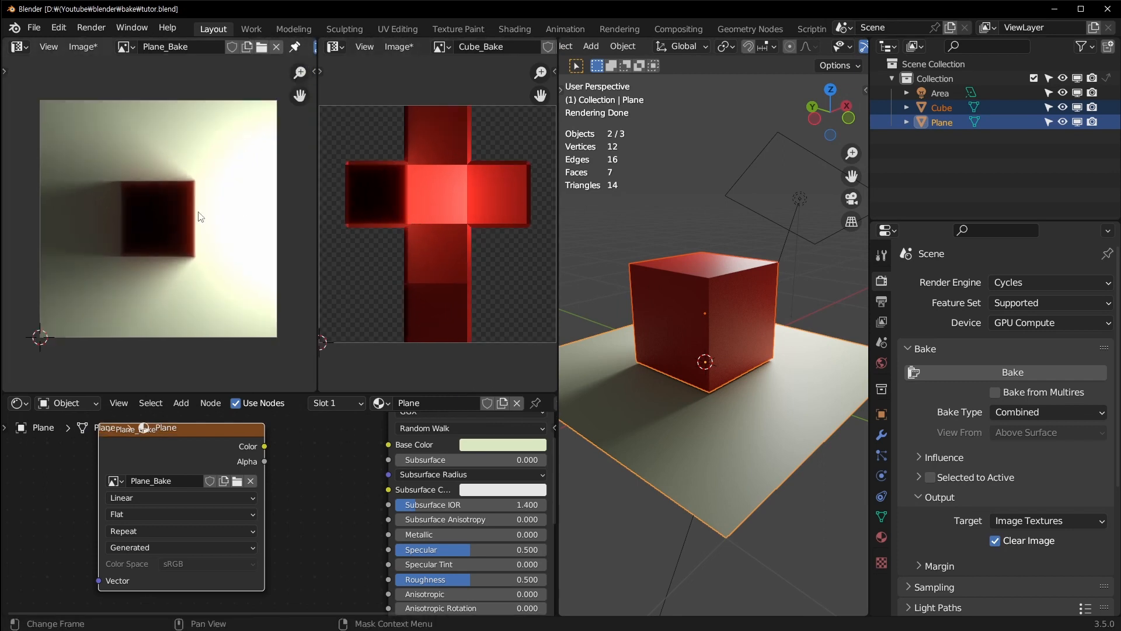
Even out the widths of the two Image Editors and reframe Plane_Bake and Cube_Bake for comparison with the rendered scene
drag(318, 193, 280, 192)
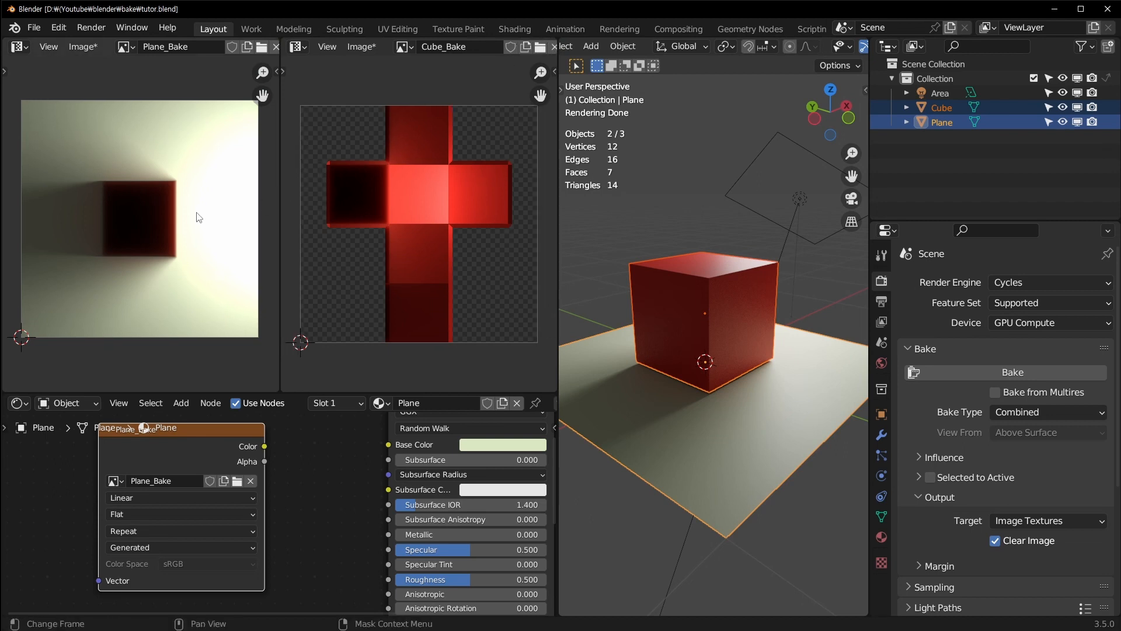
middle_drag(186, 212, 168, 234)
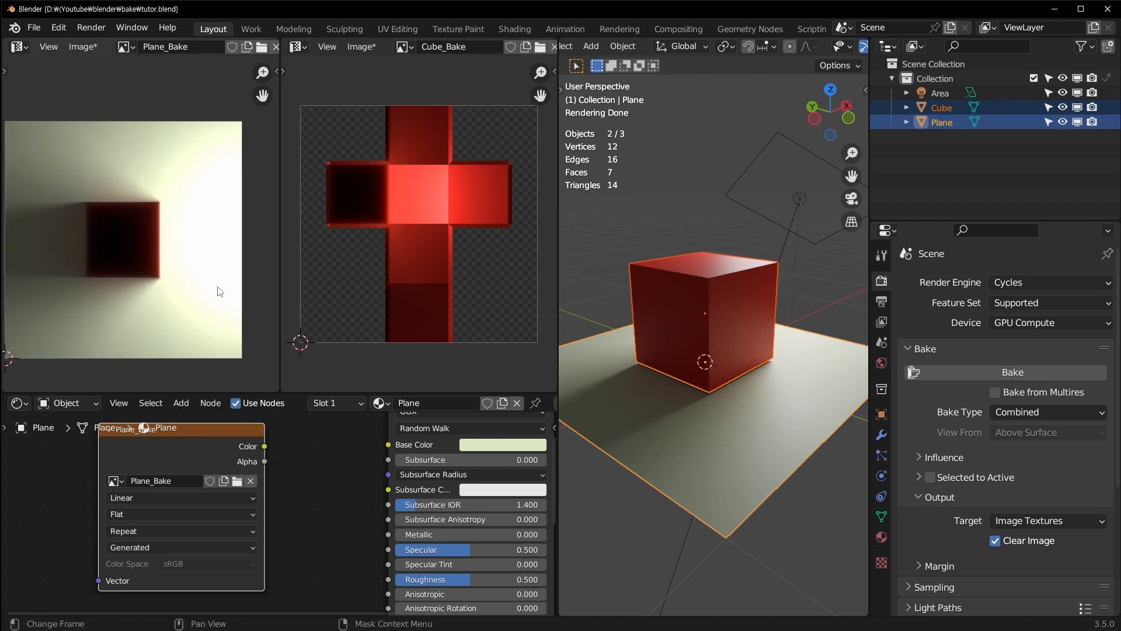
scroll(390, 206, up, 1)
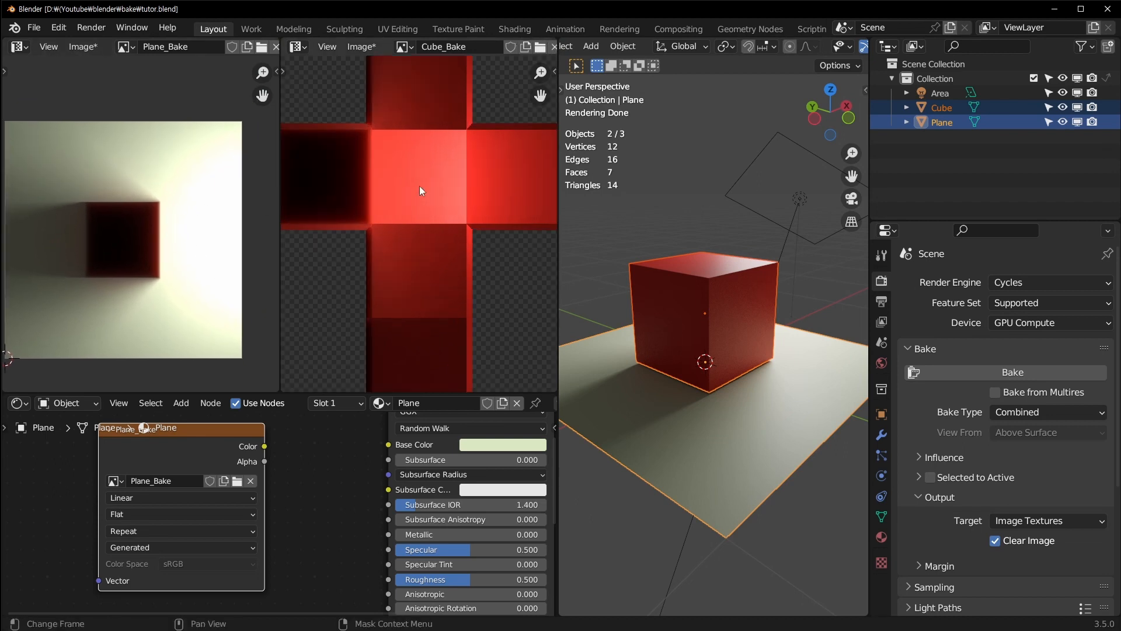
scroll(536, 204, down, 2)
middle_drag(764, 361, 761, 367)
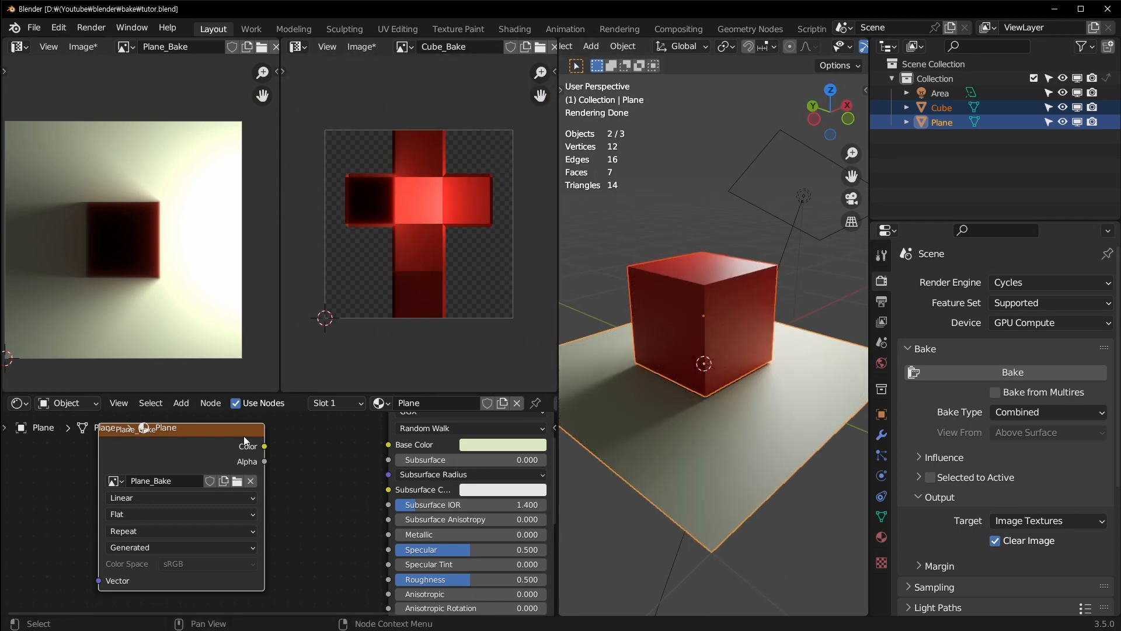
middle_drag(127, 201, 135, 188)
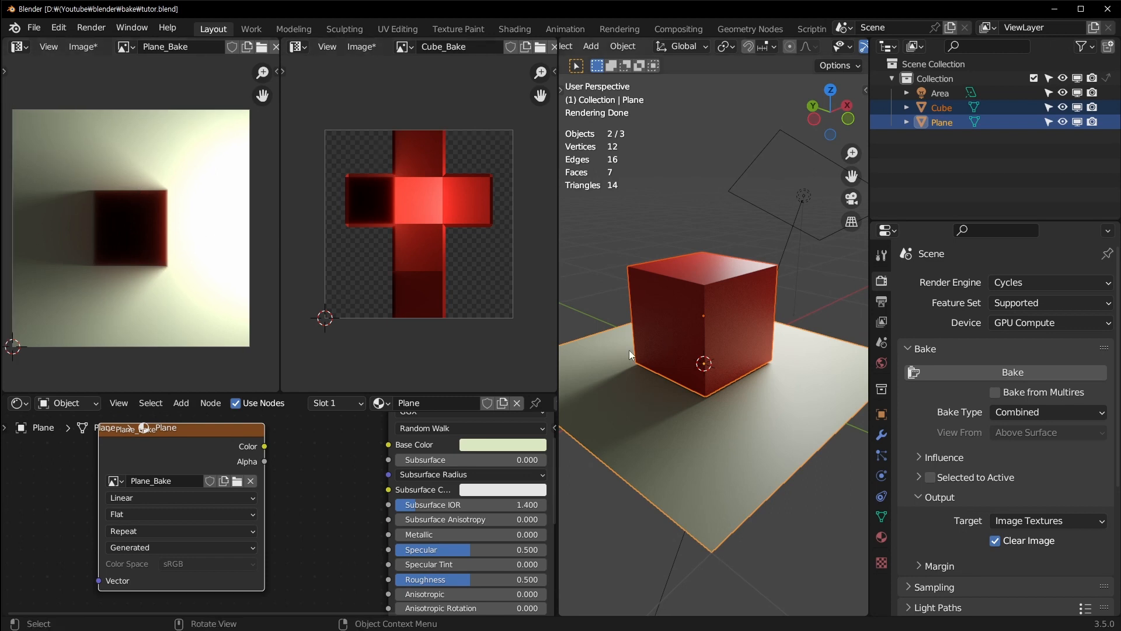
Save tutor.blend and deselect all objects in the 3D viewport
scroll(628, 349, down, 4)
key(ctrl+s)
click(771, 469)
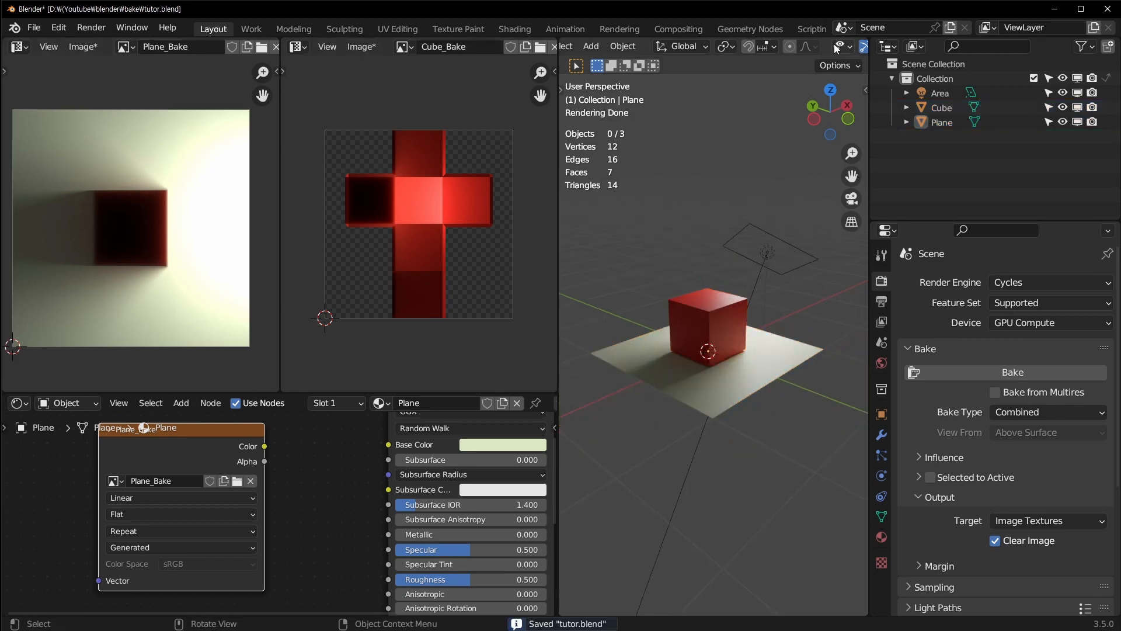
Switch the 3D viewport from rendered to Solid shading and review its shading options
scroll(835, 47, down, 5)
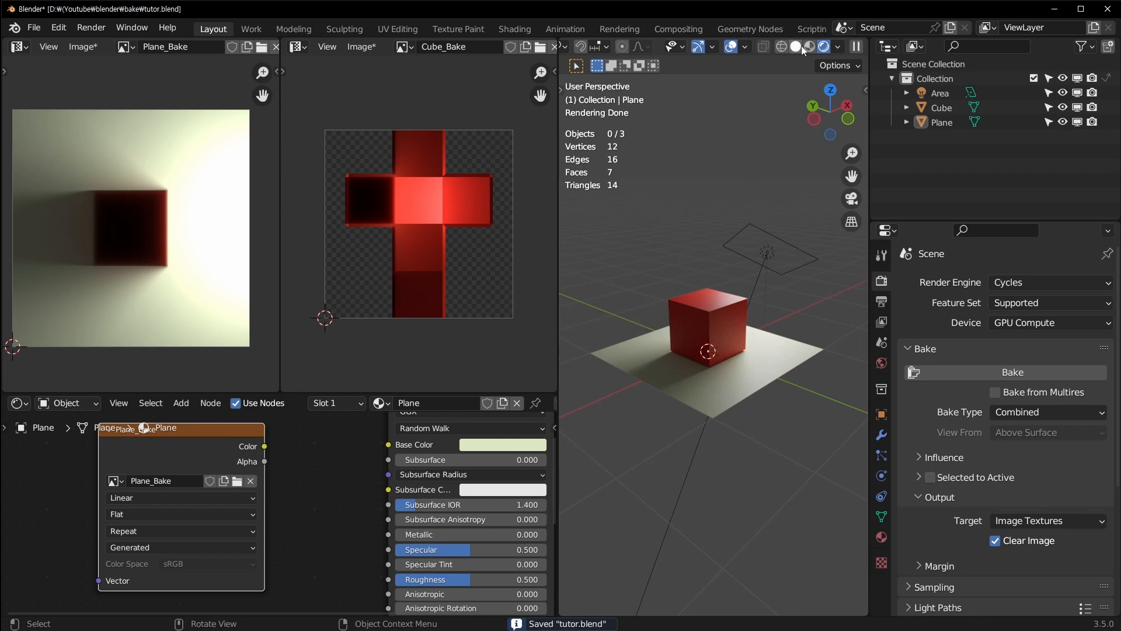
click(801, 46)
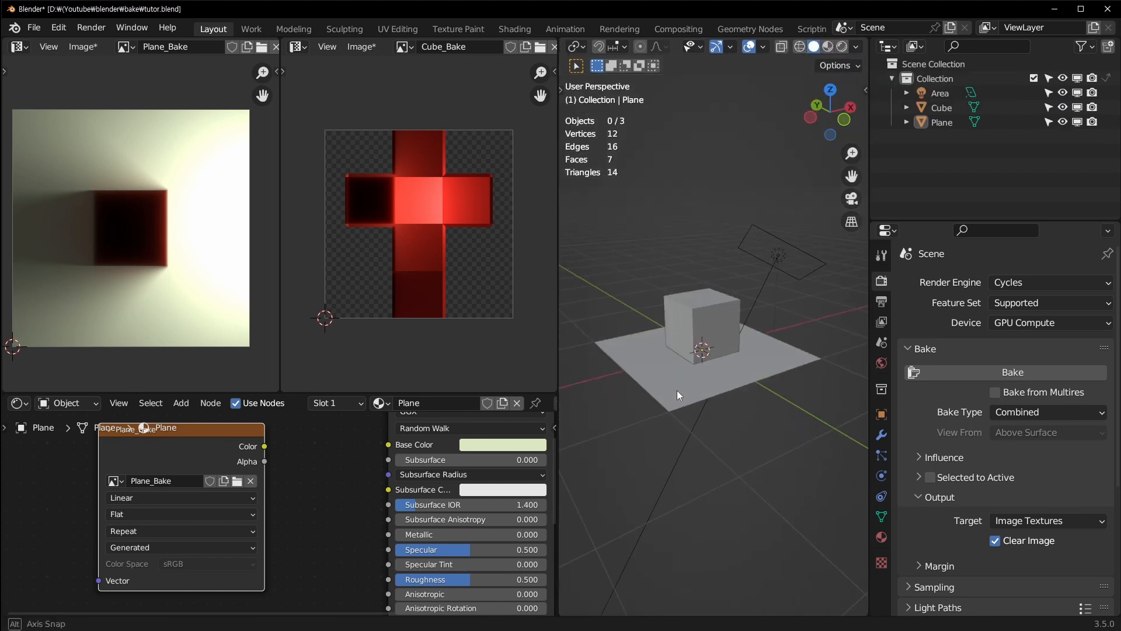
mouse_move(677, 390)
middle_down()
mouse_move(688, 450)
mouse_move(716, 353)
middle_up()
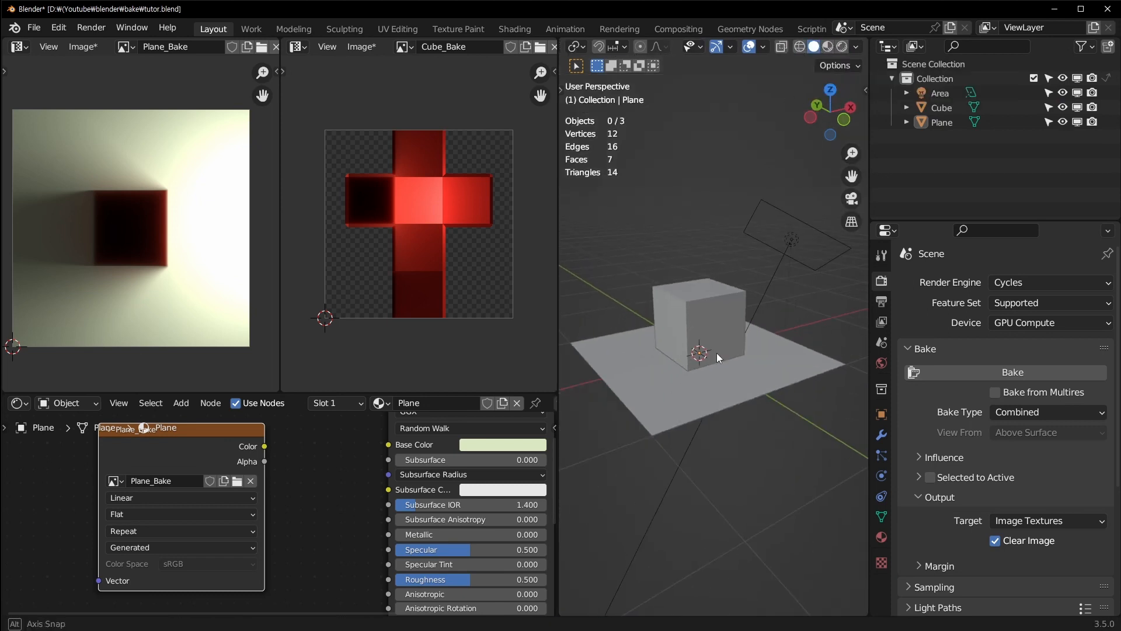
click(857, 46)
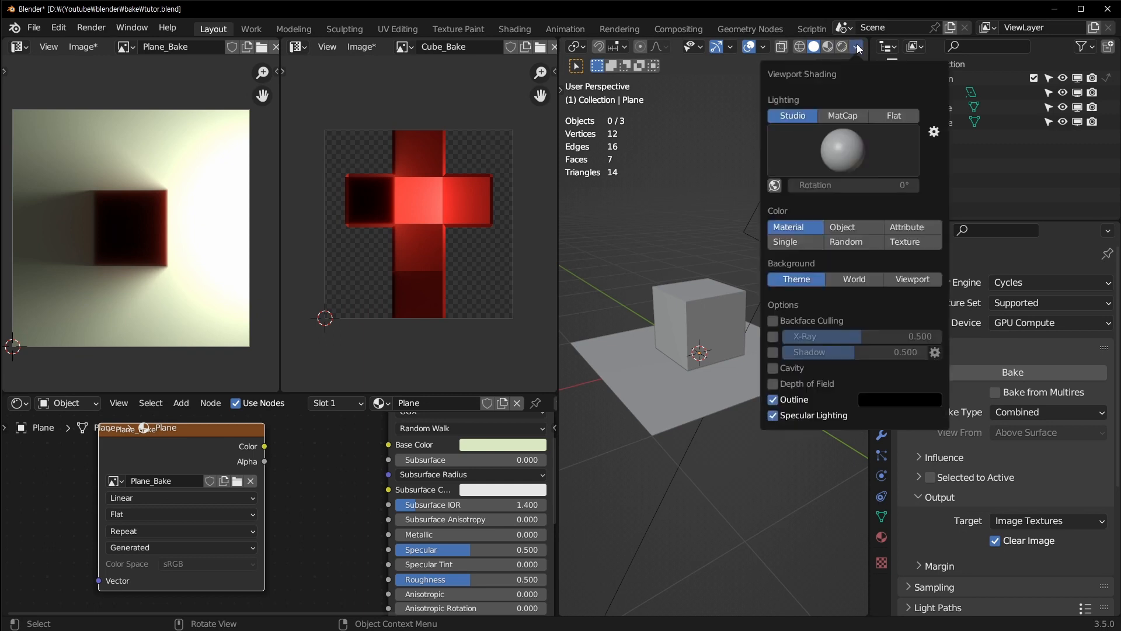
scroll(712, 353, up, 2)
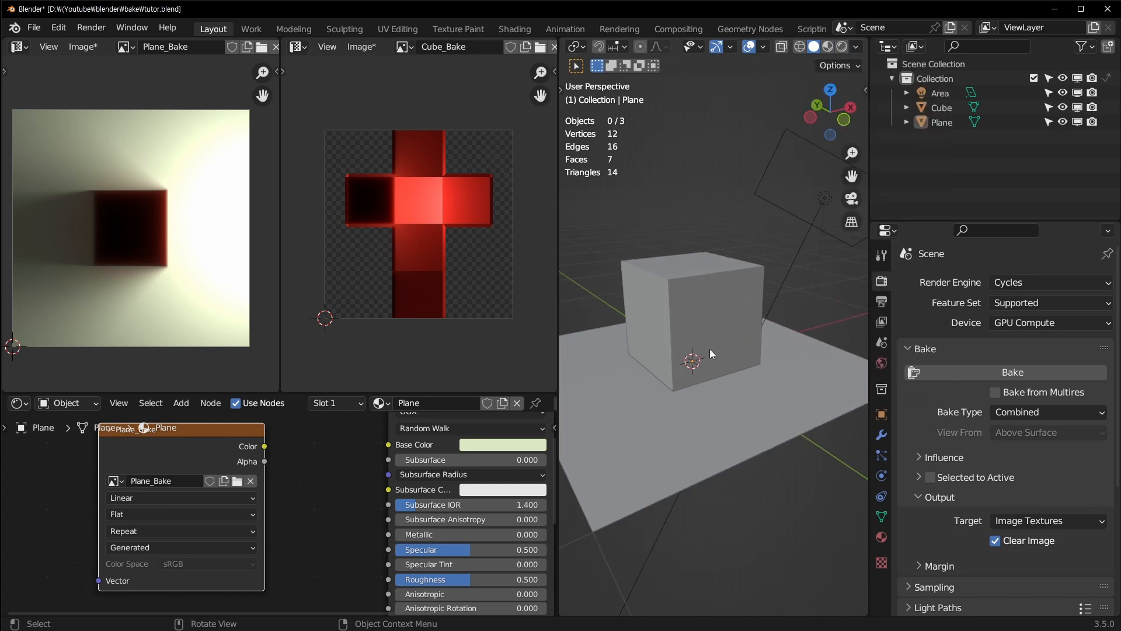
Select the cube and set the solid shading color to Texture to show the baked images on the objects
click(690, 347)
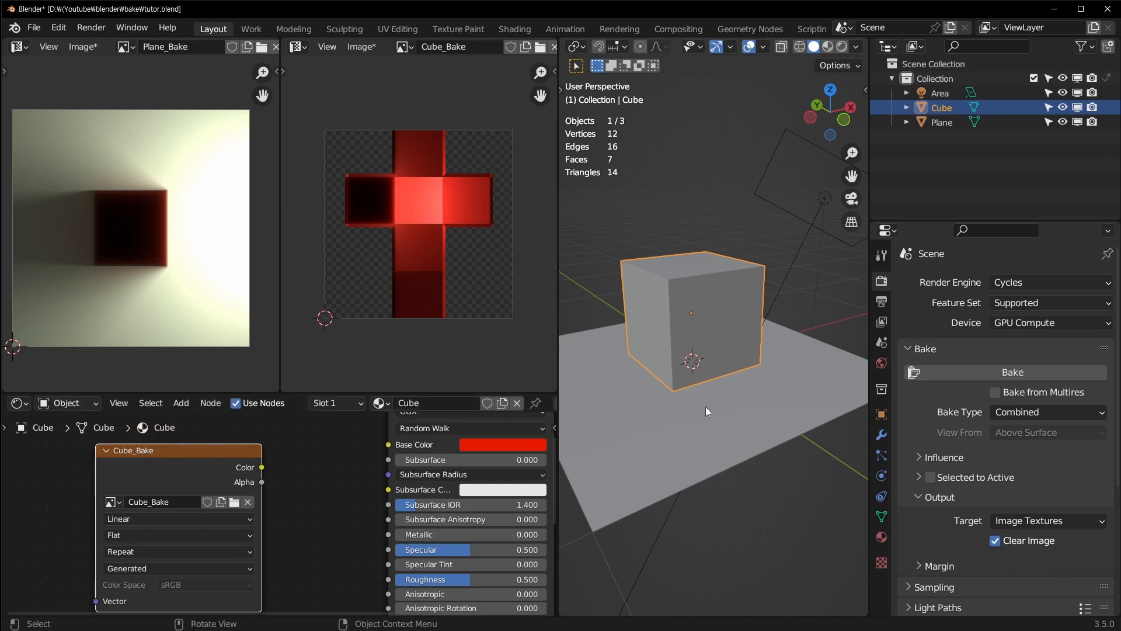
click(856, 47)
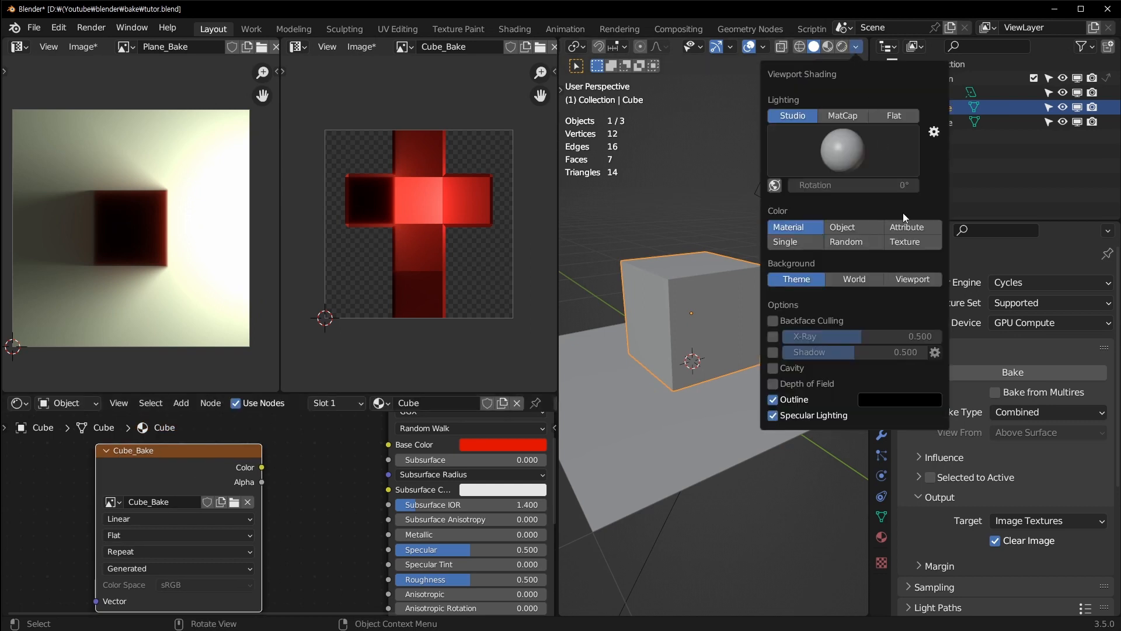
click(919, 240)
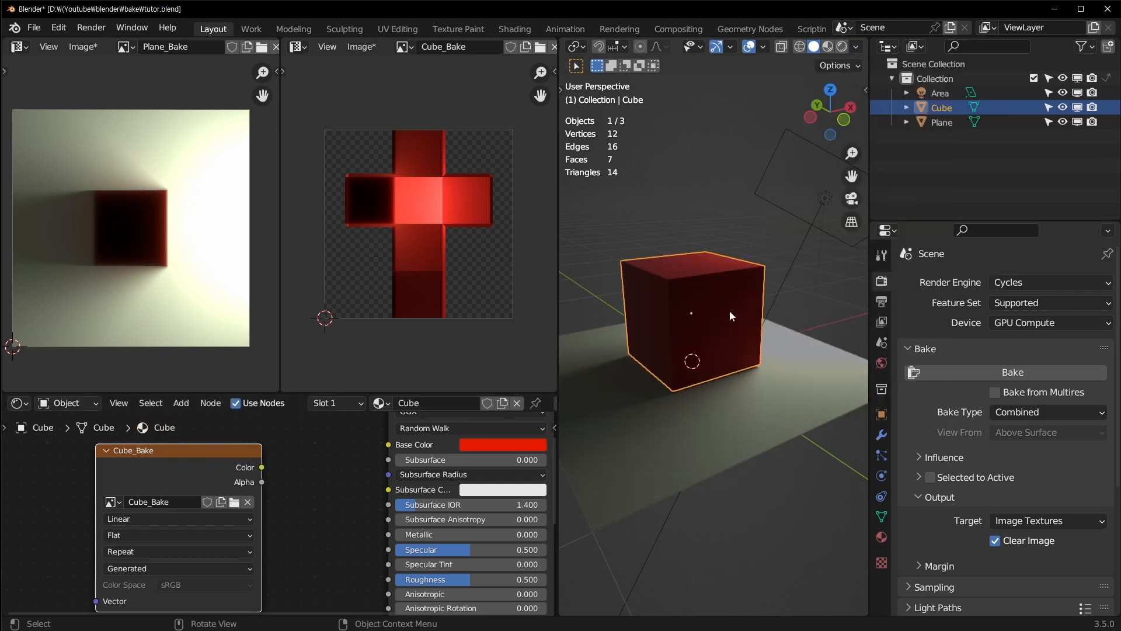
middle_drag(729, 316, 759, 327)
Set the viewport's solid shading lighting to Flat, deselect the cube and view the textured scene
click(857, 47)
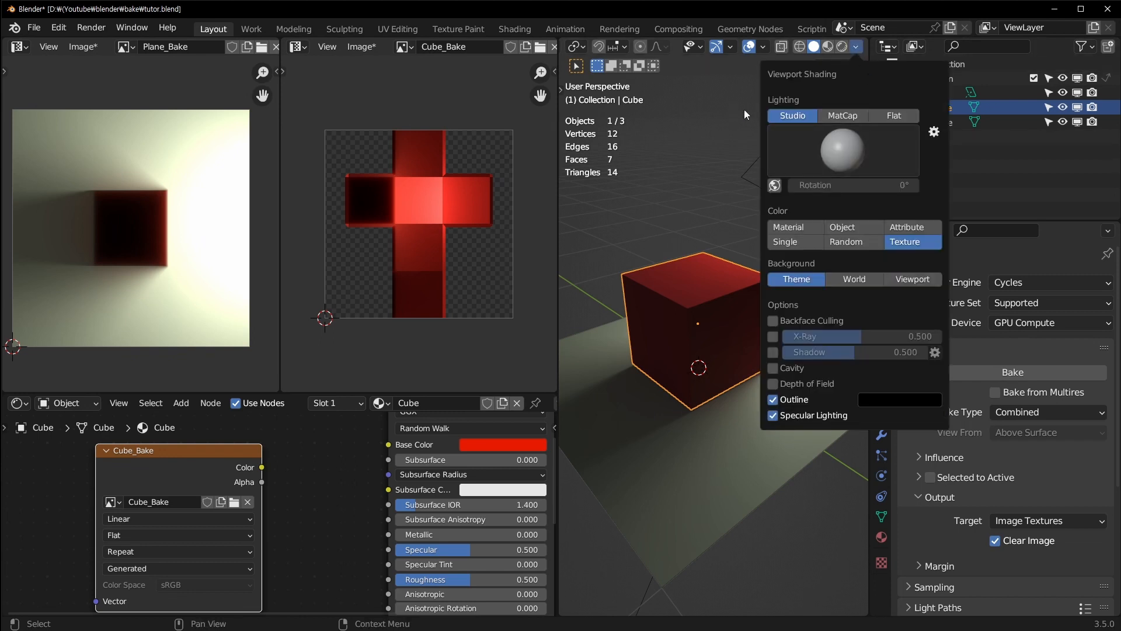
click(894, 115)
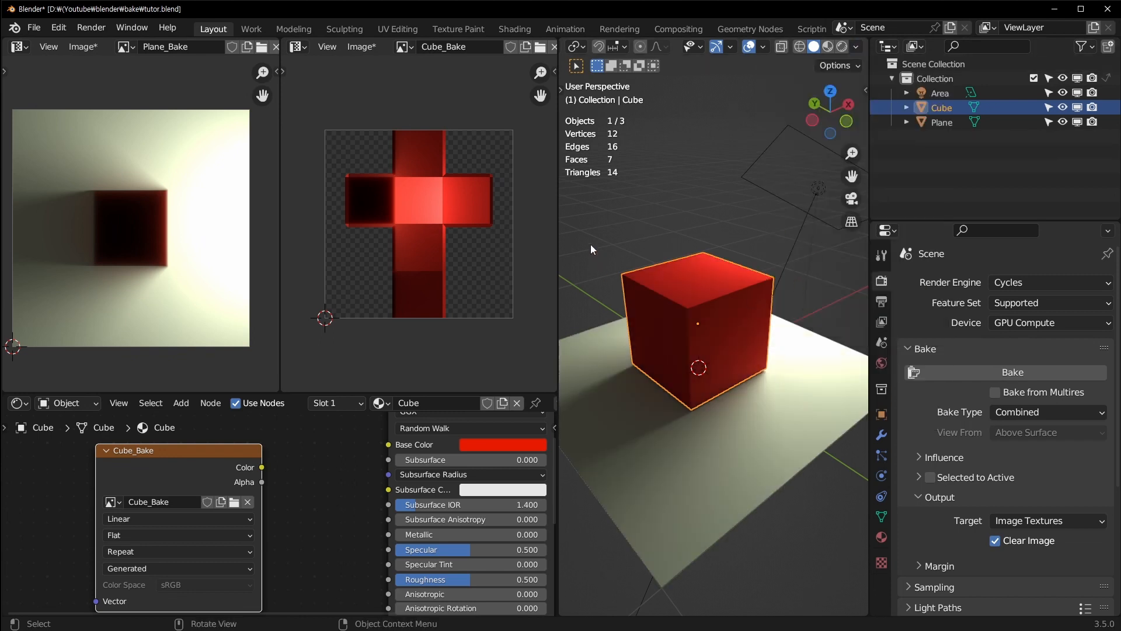
middle_drag(590, 244, 682, 227)
click(682, 227)
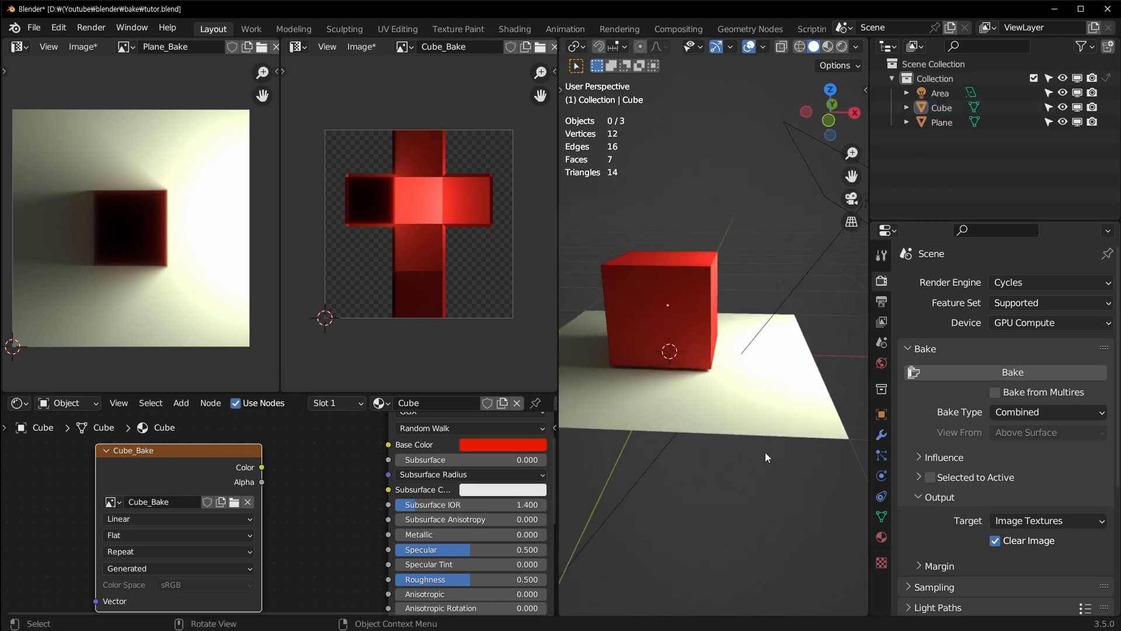
Select the plane and check its Plane_Bake texture node and the viewport shading settings
click(762, 386)
drag(194, 448, 179, 474)
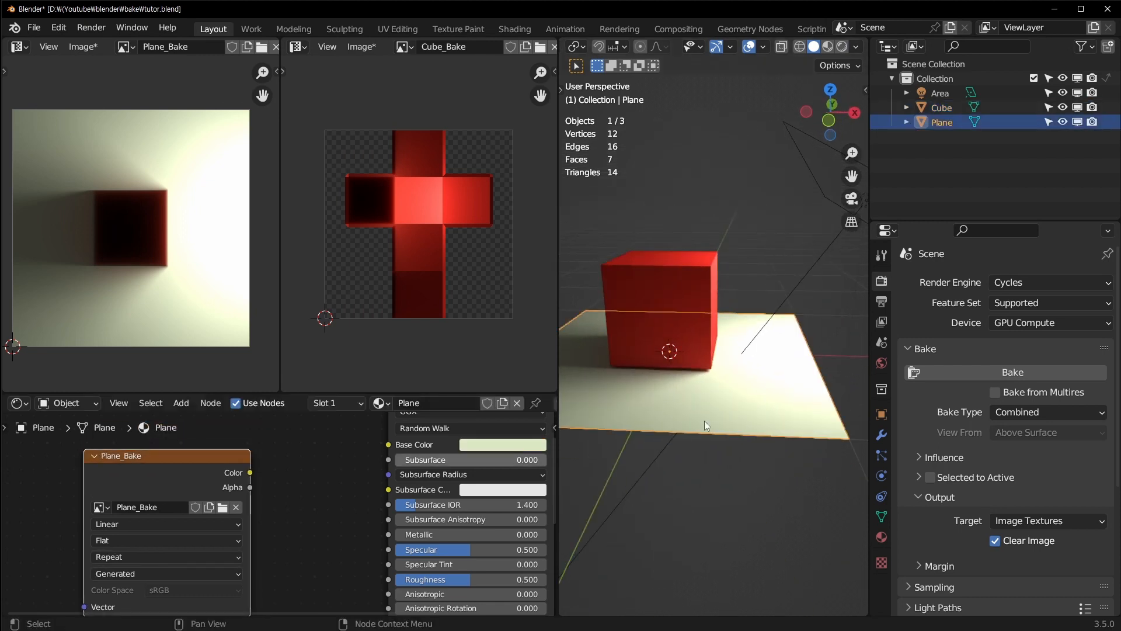
middle_drag(631, 383, 658, 380)
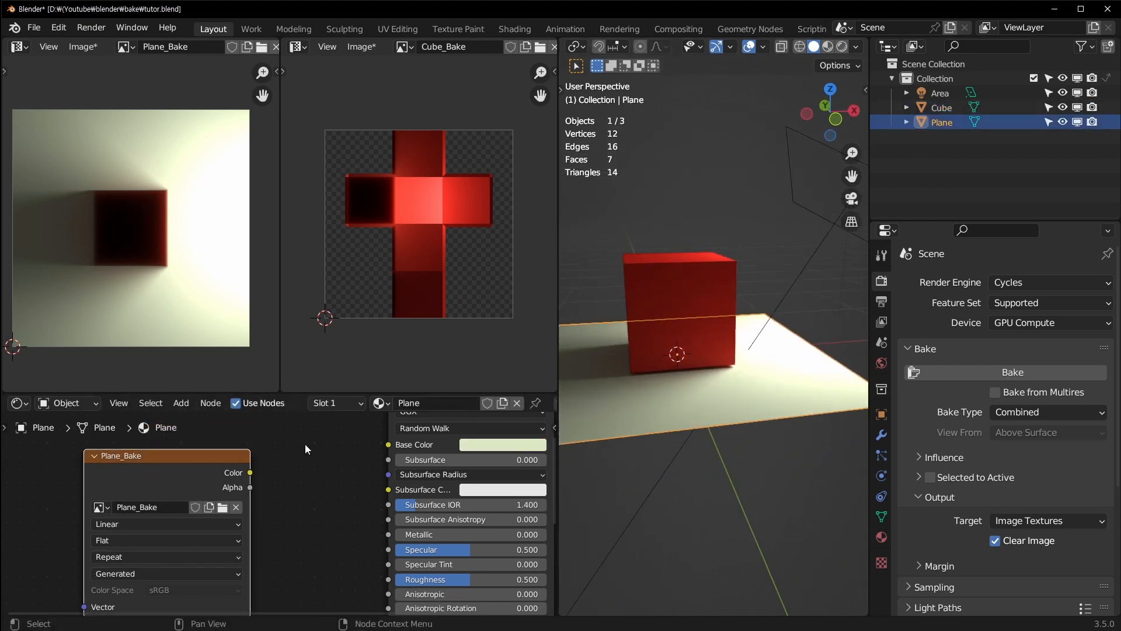
click(857, 46)
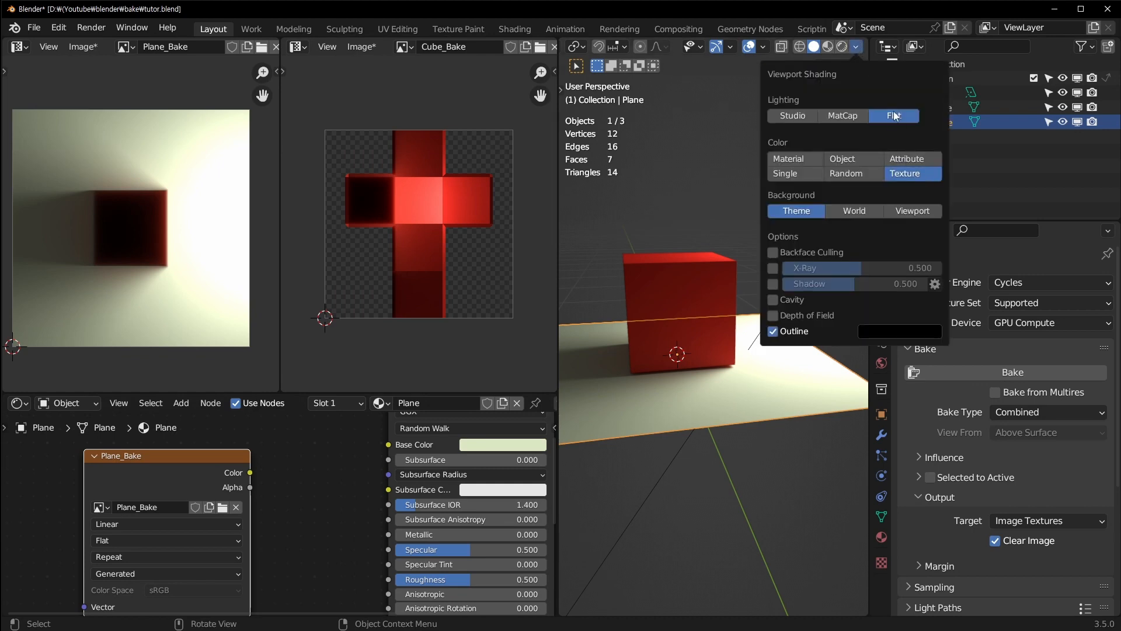
Maximize the 3D viewport and hide the area light
click(686, 300)
key(ctrl+space)
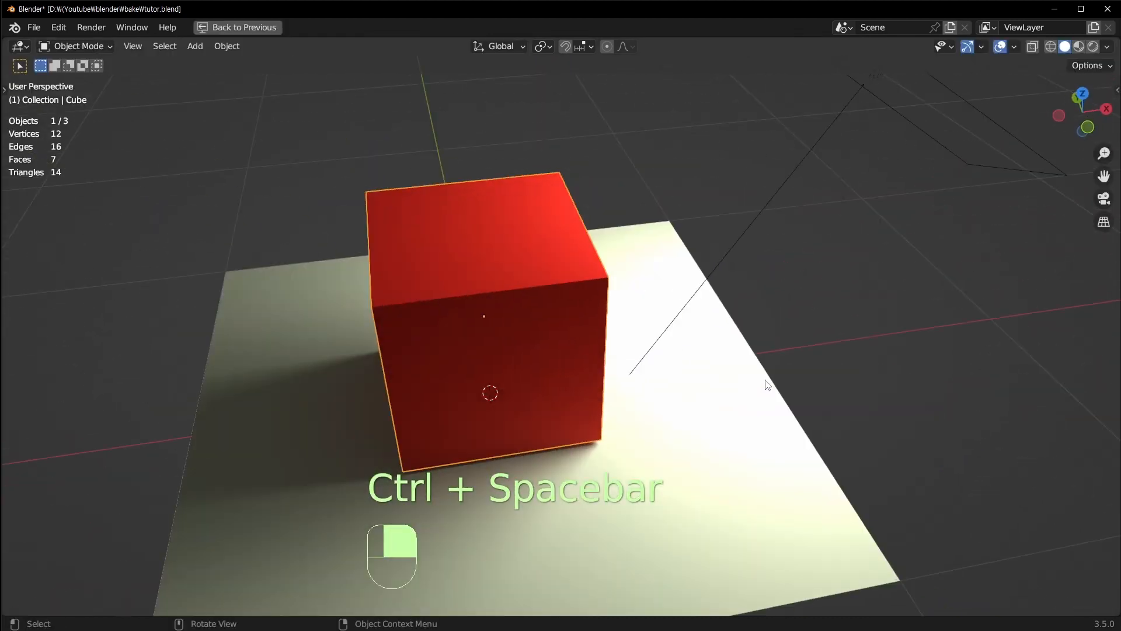
click(822, 122)
middle_drag(823, 123, 702, 265)
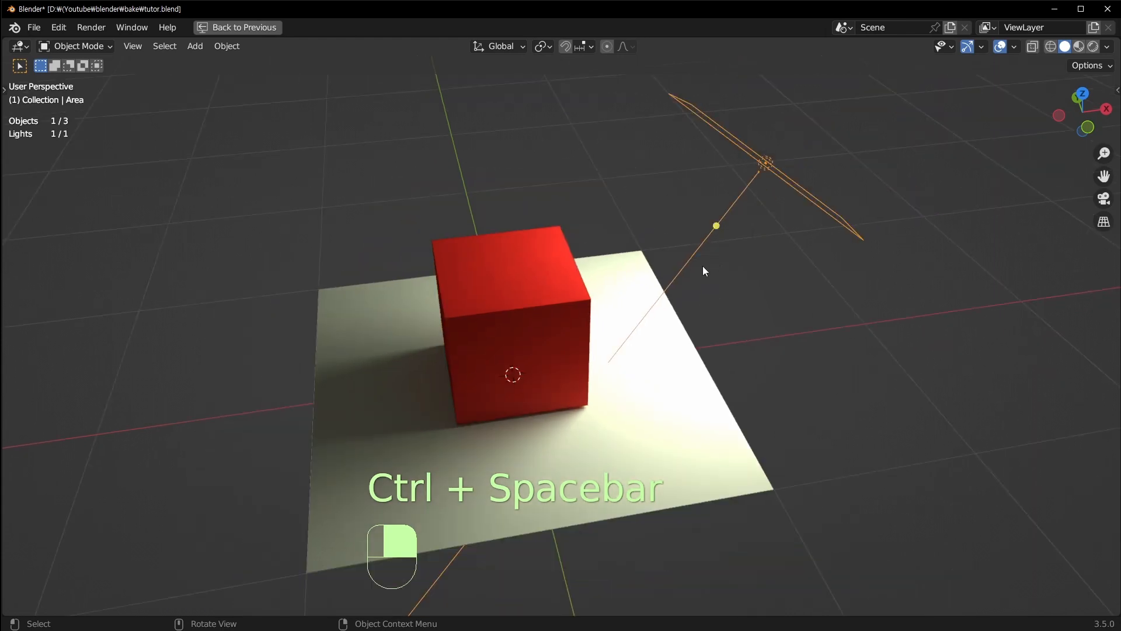
key(h)
middle_drag(766, 376, 748, 359)
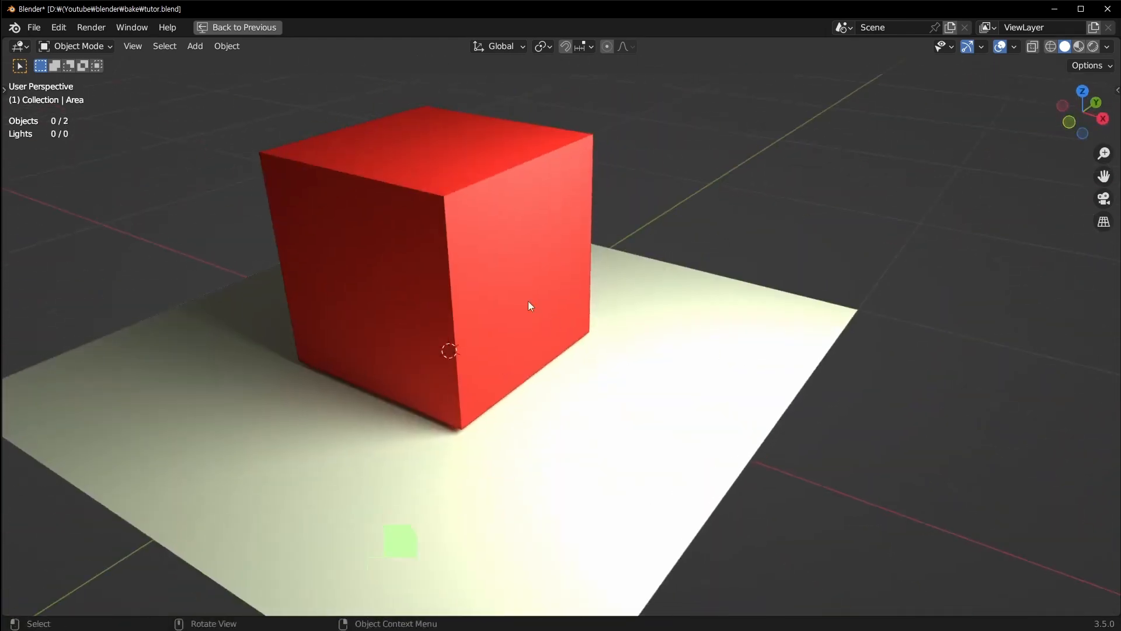
Lift the cube off the plane to examine the lighting baked beneath it, and undo the move
click(525, 303)
middle_drag(515, 321, 665, 245)
key(g)
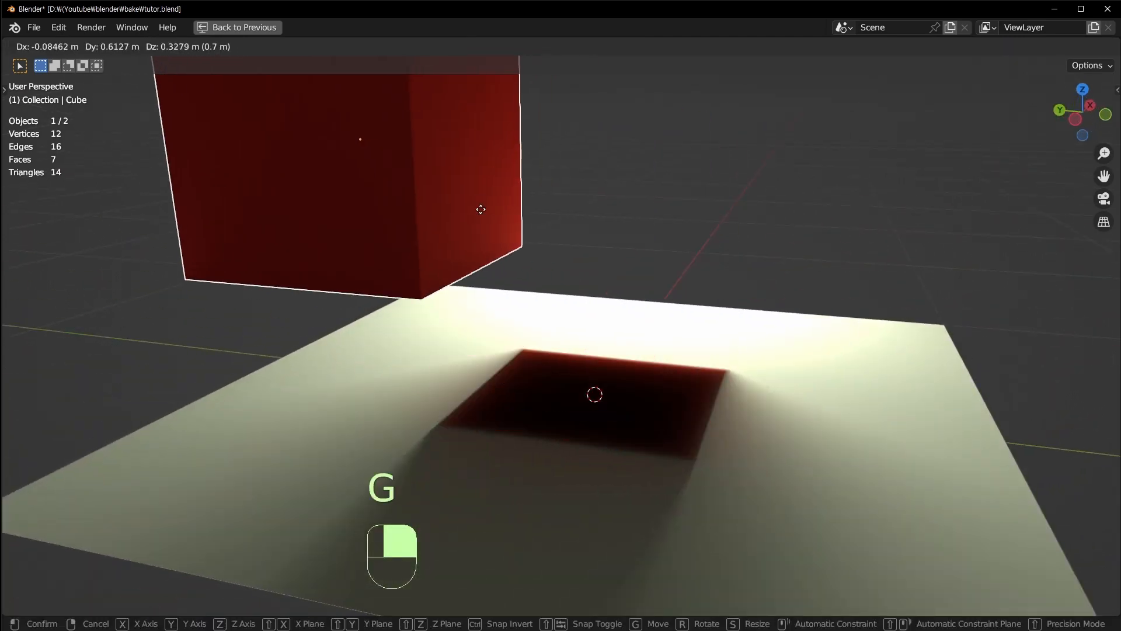
key(ctrl+z)
key(ctrl+z)
Examine the baked light and shadows on the cube and plane from several sides
middle_drag(858, 316, 743, 410)
scroll(730, 415, down, 3)
scroll(716, 389, up, 2)
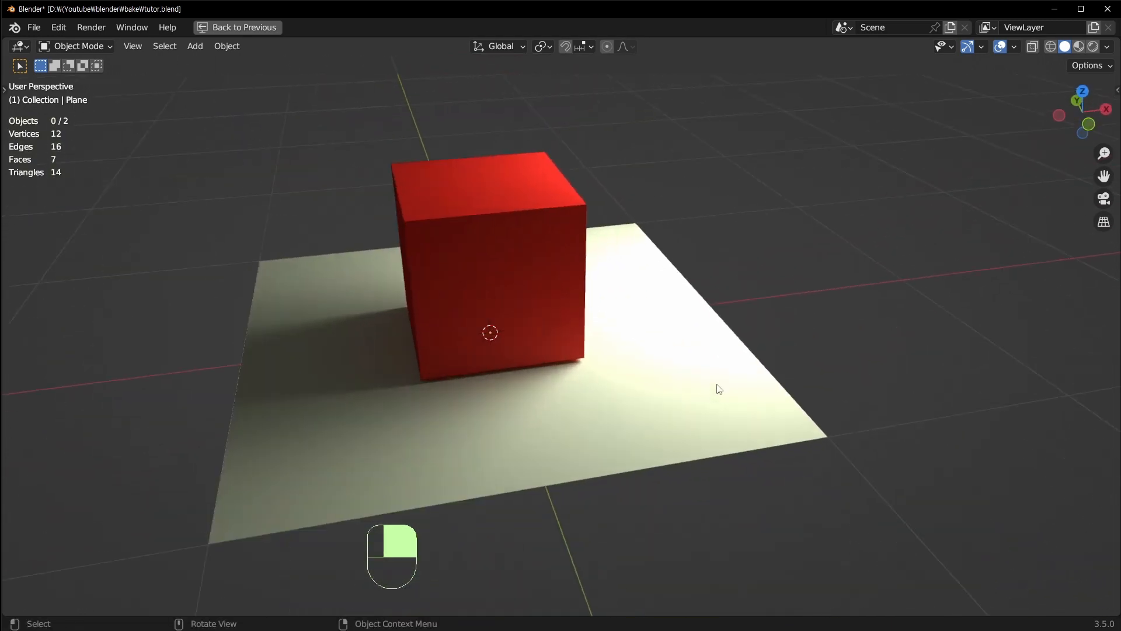
middle_drag(652, 221, 638, 440)
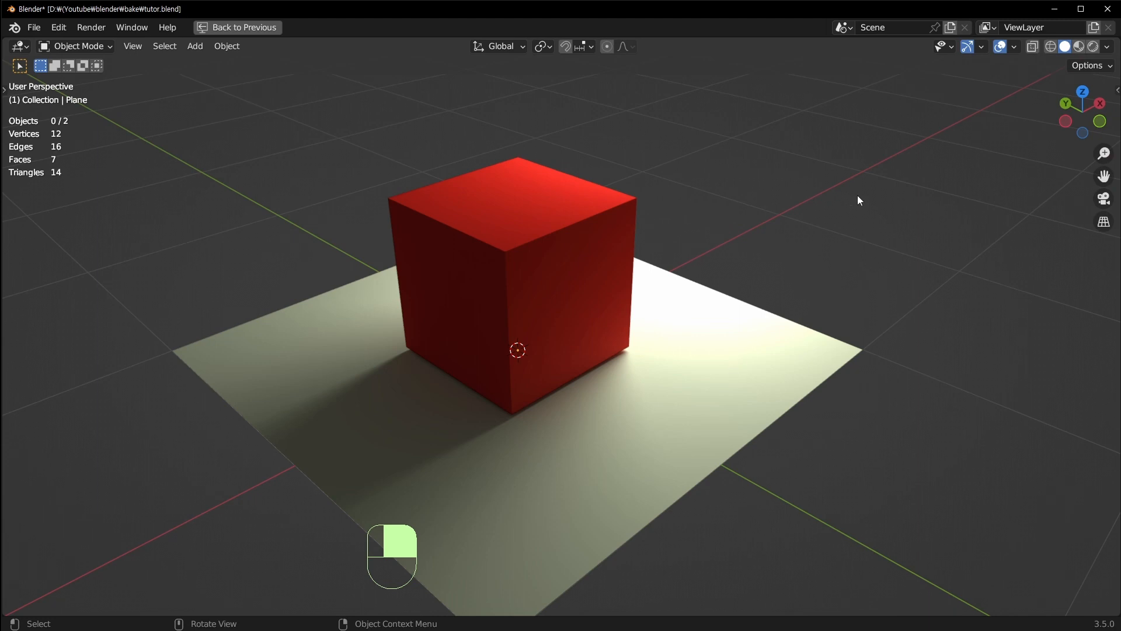
middle_drag(720, 233, 663, 303)
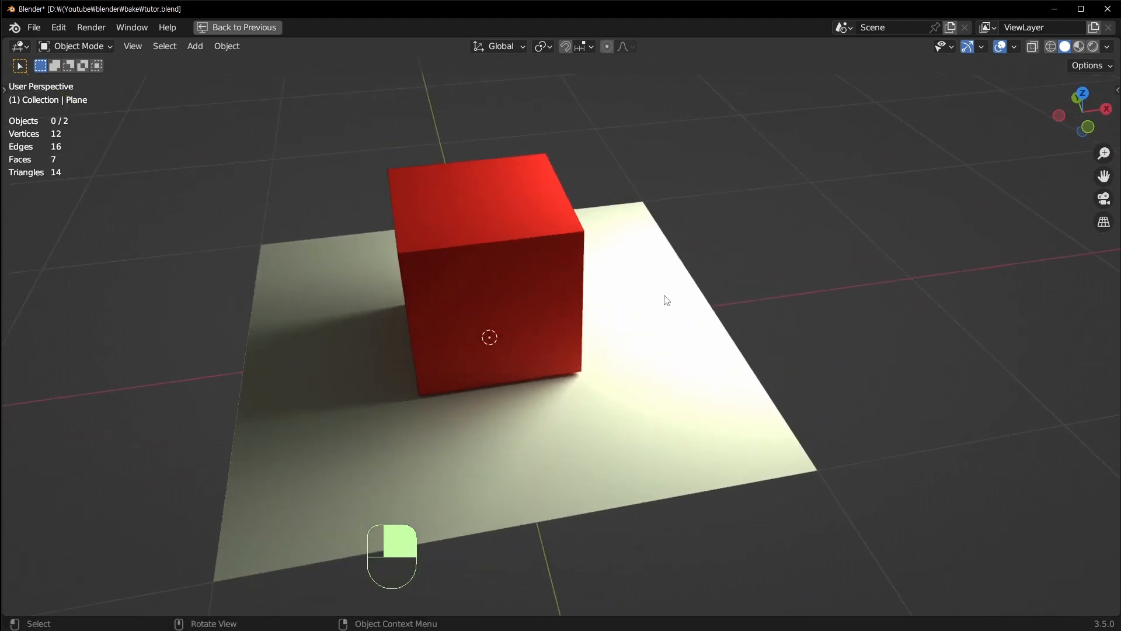
middle_drag(497, 275, 633, 253)
scroll(854, 194, down, 5)
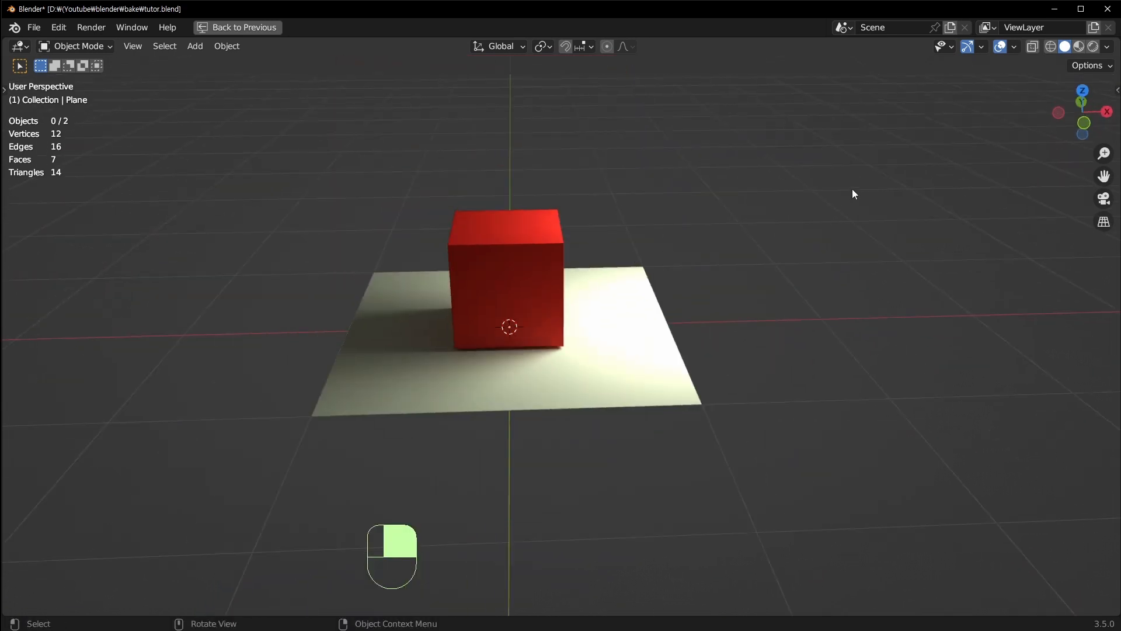
middle_drag(153, 183, 493, 203)
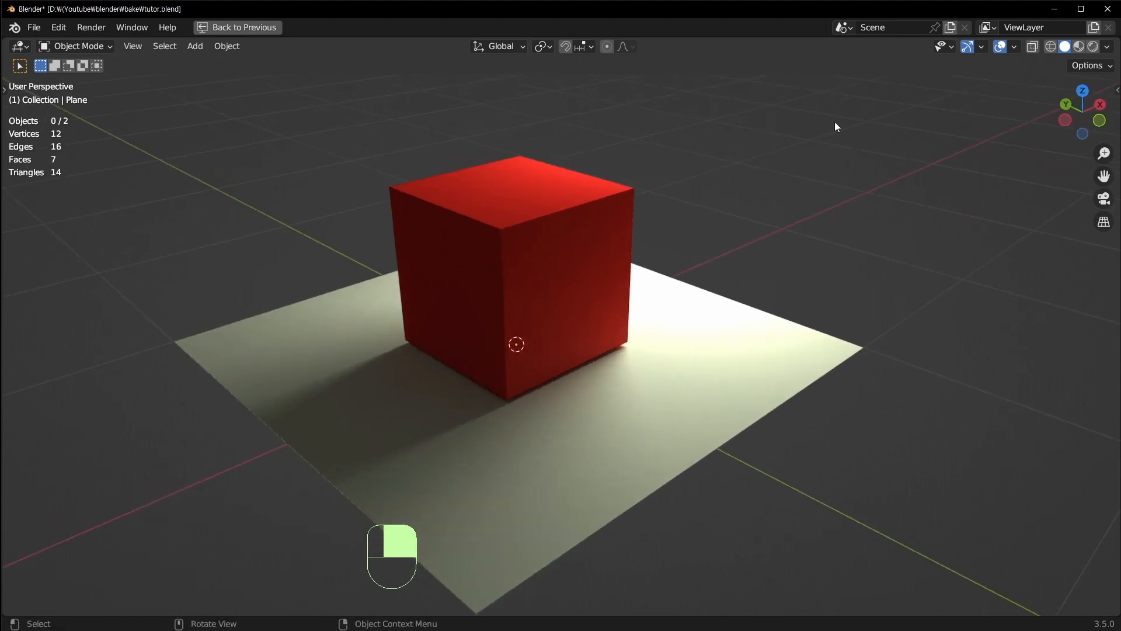
scroll(672, 176, up, 2)
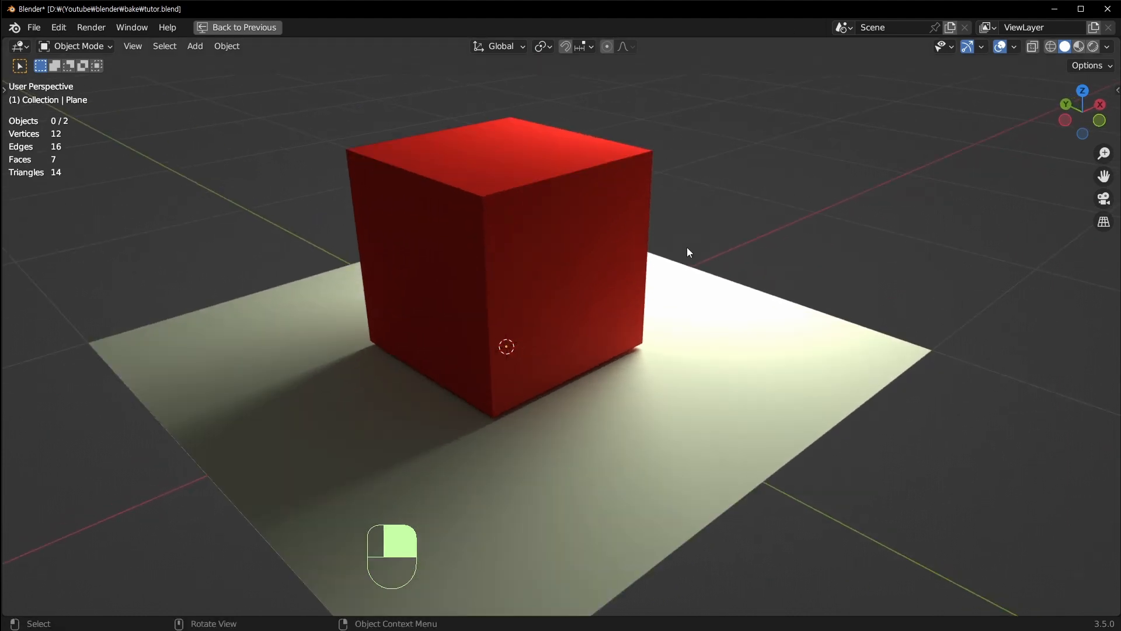
Inspect the contact edge between cube and plane up close, move the cube briefly and undo that move
click(615, 279)
middle_drag(579, 405, 684, 293)
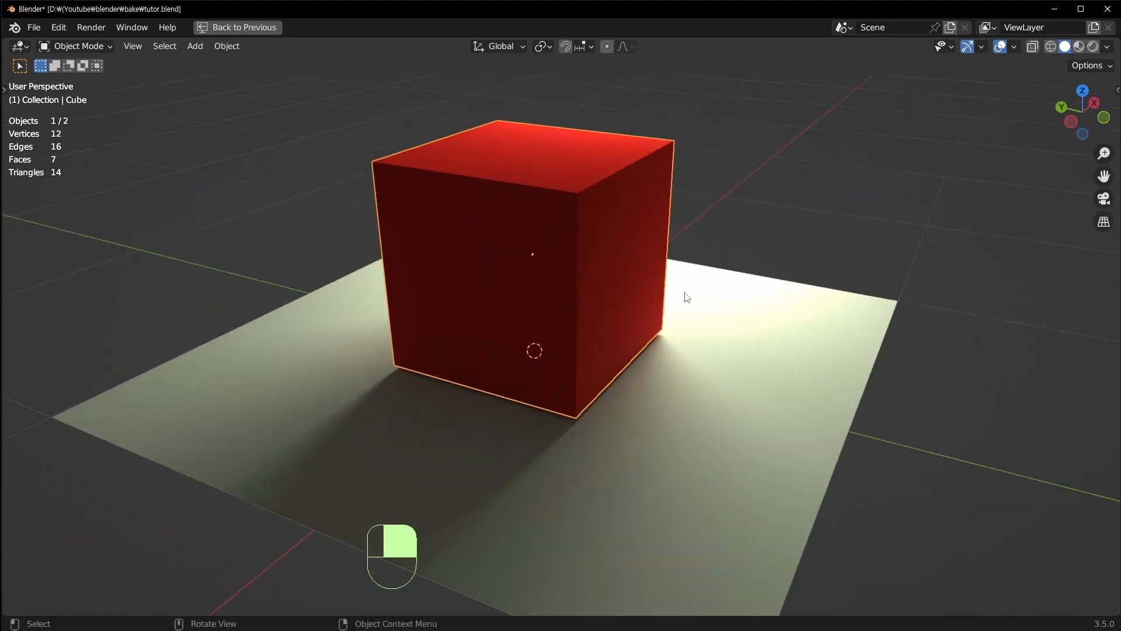
key(alt+a)
scroll(665, 374, up, 2)
scroll(654, 384, up, 2)
click(629, 378)
scroll(631, 368, up, 2)
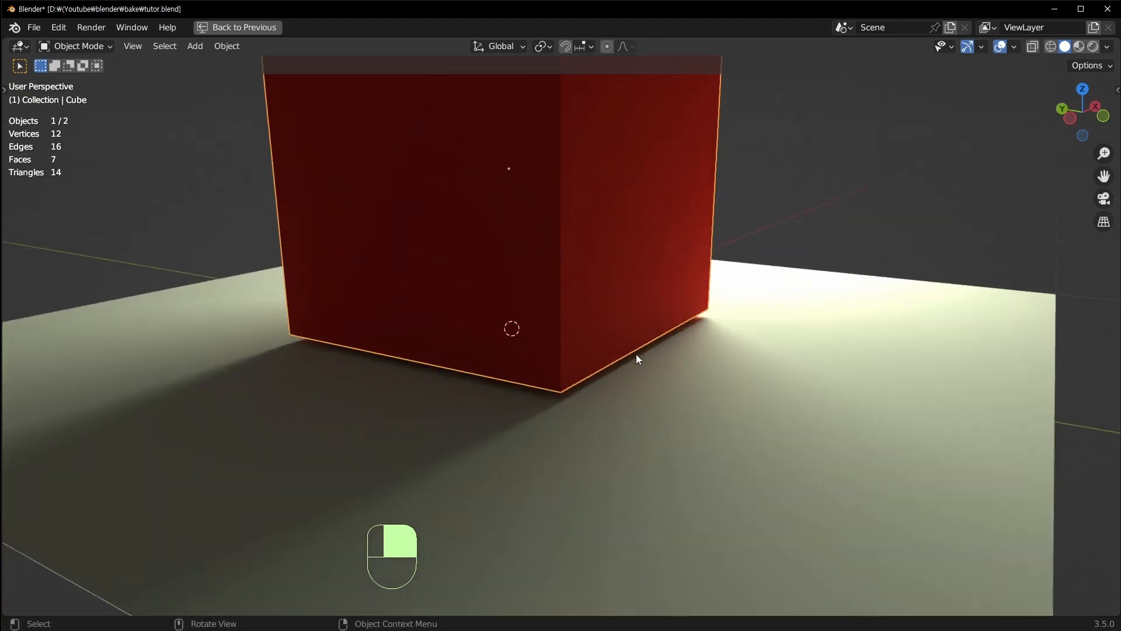
key(g)
click(467, 312)
key(ctrl+z)
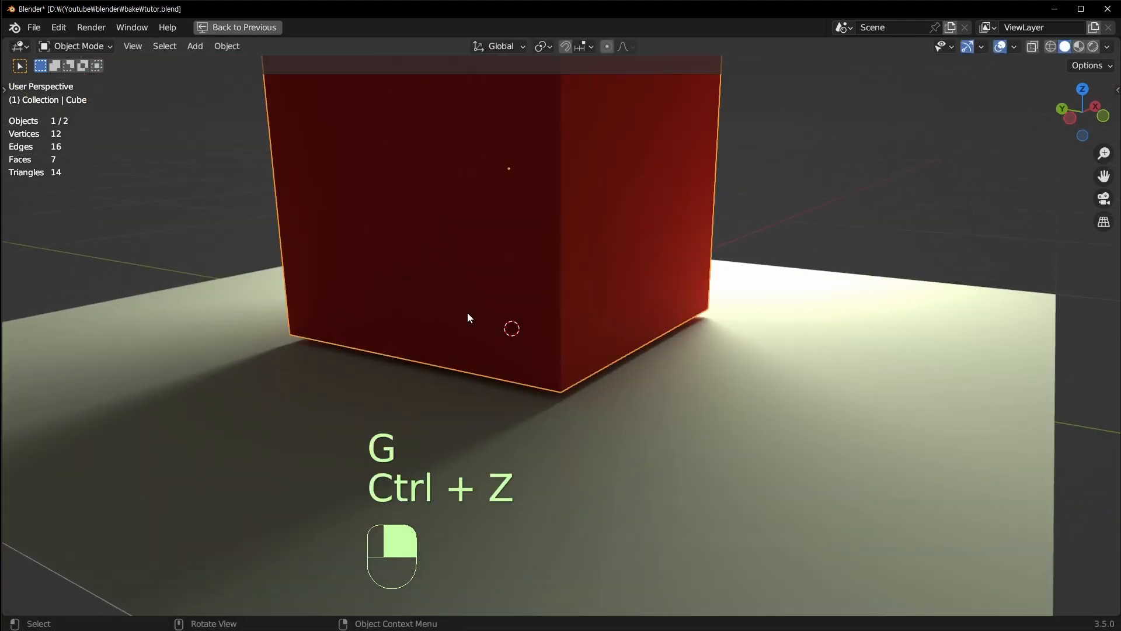
Move the cube up and away from the plane's center to expose the dark square baked beneath it
middle_drag(467, 312, 547, 298)
key(g)
click(387, 275)
click(612, 177)
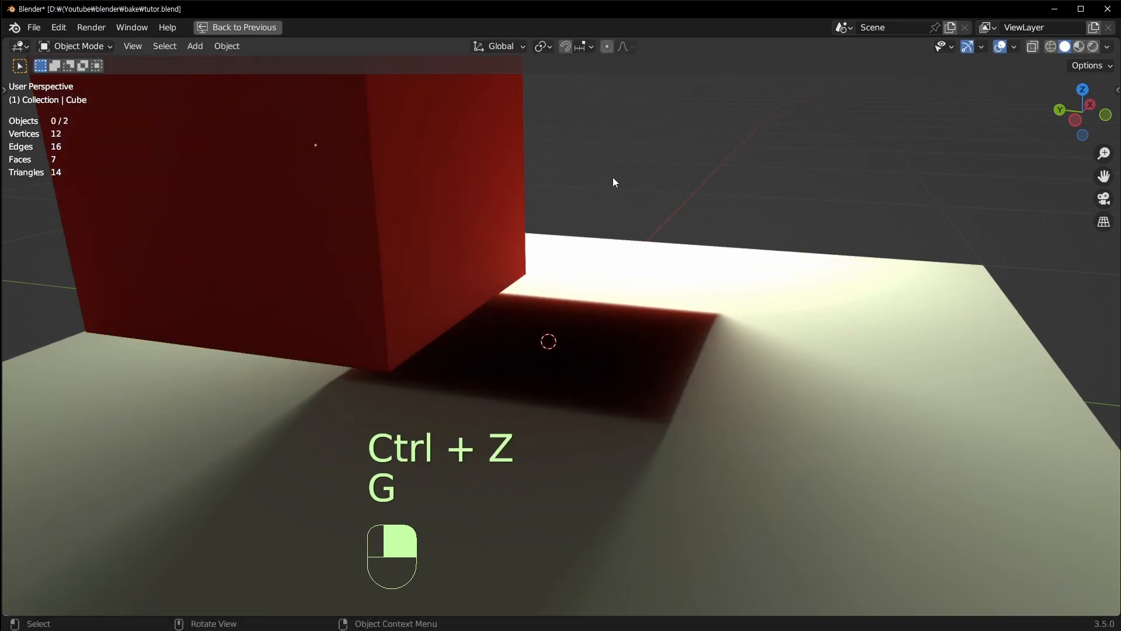
click(429, 255)
key(g)
click(432, 204)
middle_drag(432, 205, 467, 352)
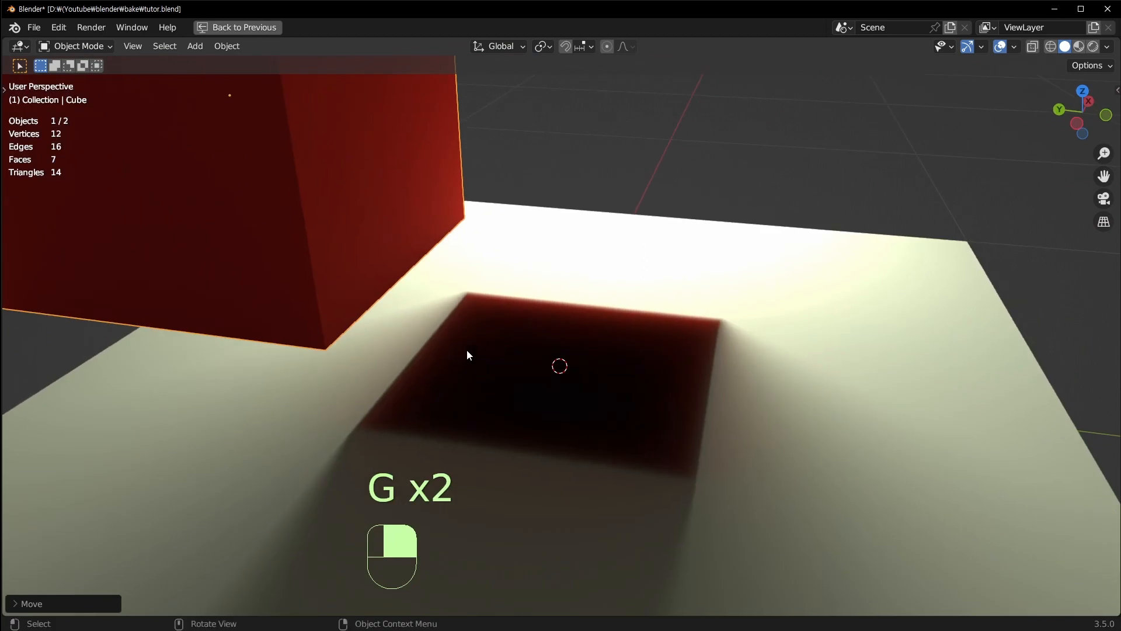
Undo the cube's moves so it sits back on the plane, and inspect the baked contact edge up close
key(ctrl+z)
key(ctrl+z)
key(ctrl+z)
key(ctrl+z)
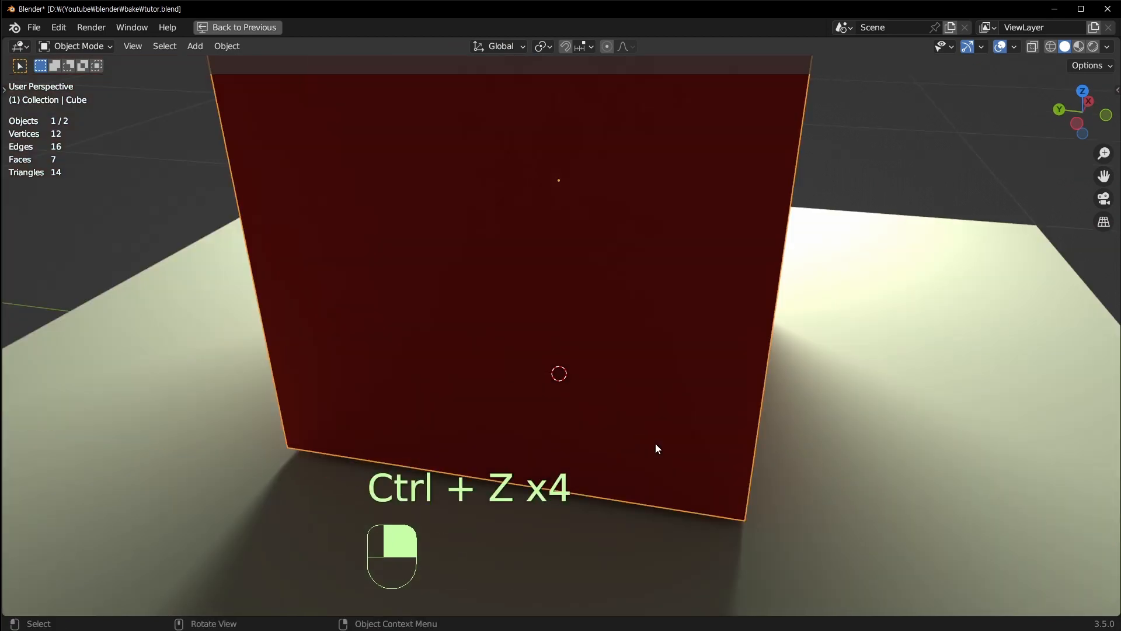
middle_drag(657, 449, 701, 383)
shift+middle_drag(275, 463, 467, 374)
scroll(467, 374, up, 4)
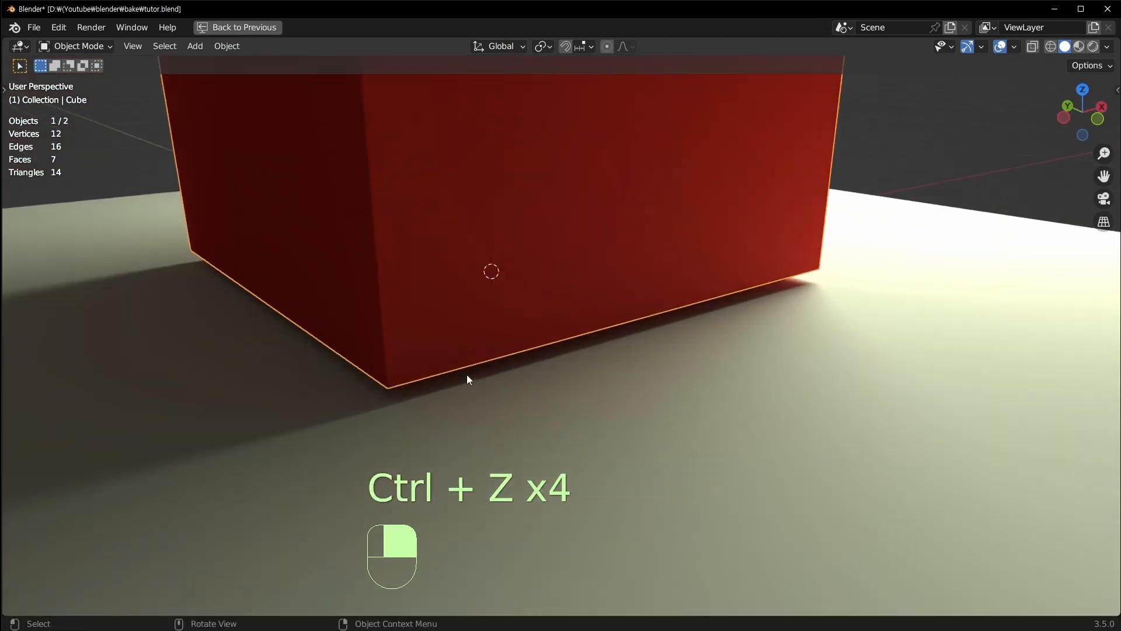
Lift the cube above the plane to expose the dark baked square and tilt it
scroll(557, 355, down, 5)
key(g)
click(544, 156)
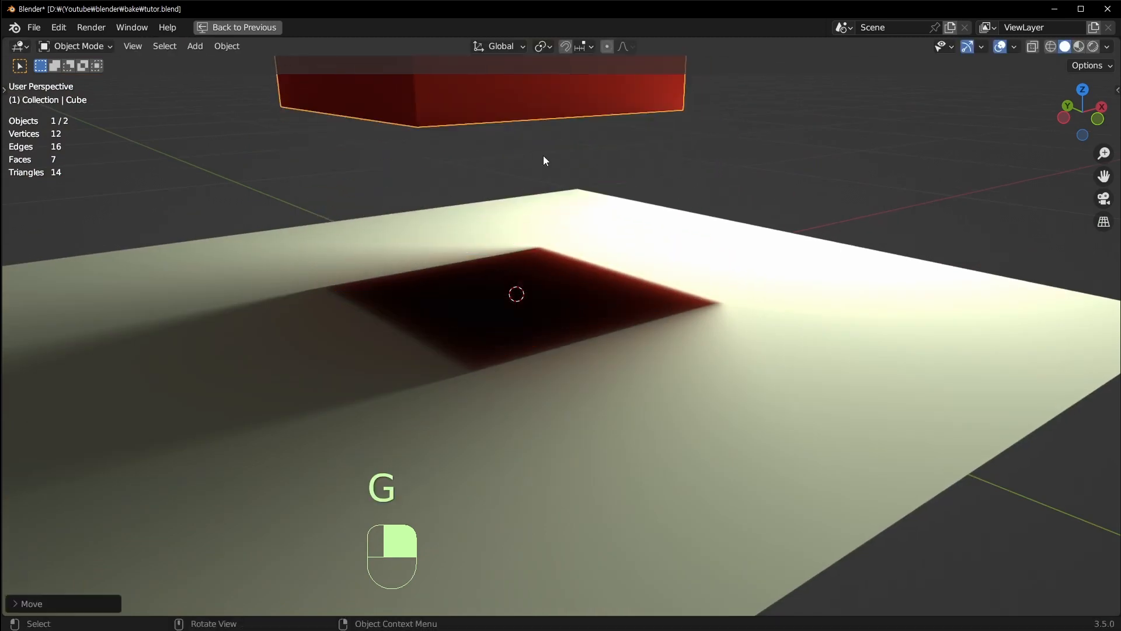
middle_drag(544, 157, 656, 263)
key(r)
click(619, 162)
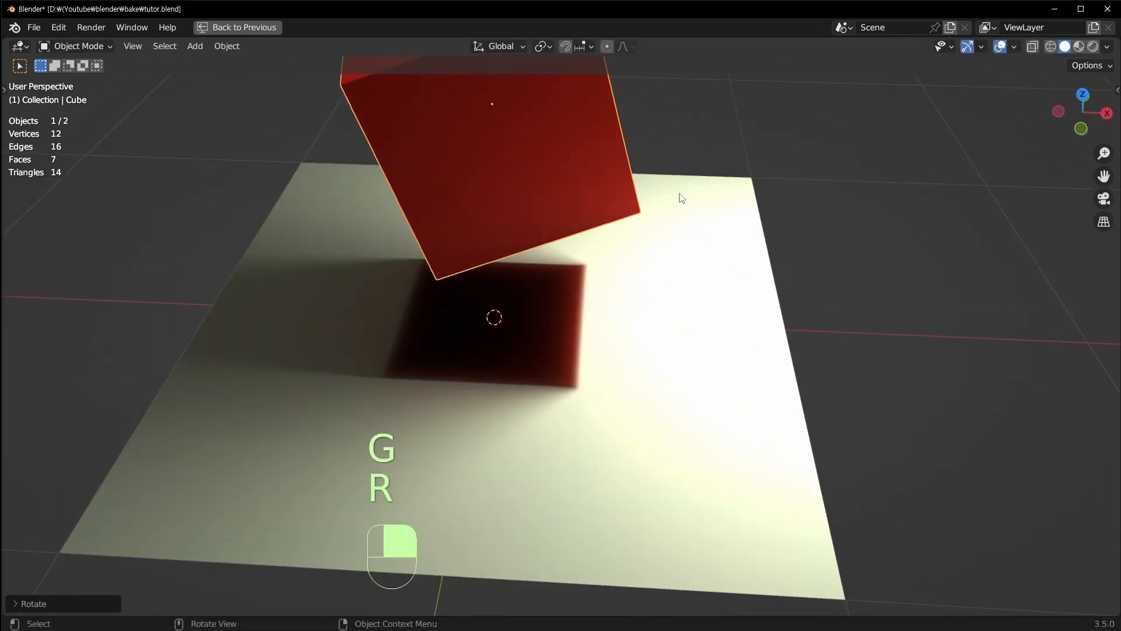
Rotate the lifted cube twice more from different sides to turn its dark underside outward
middle_drag(681, 198, 343, 213)
middle_drag(814, 289, 841, 297)
key(r)
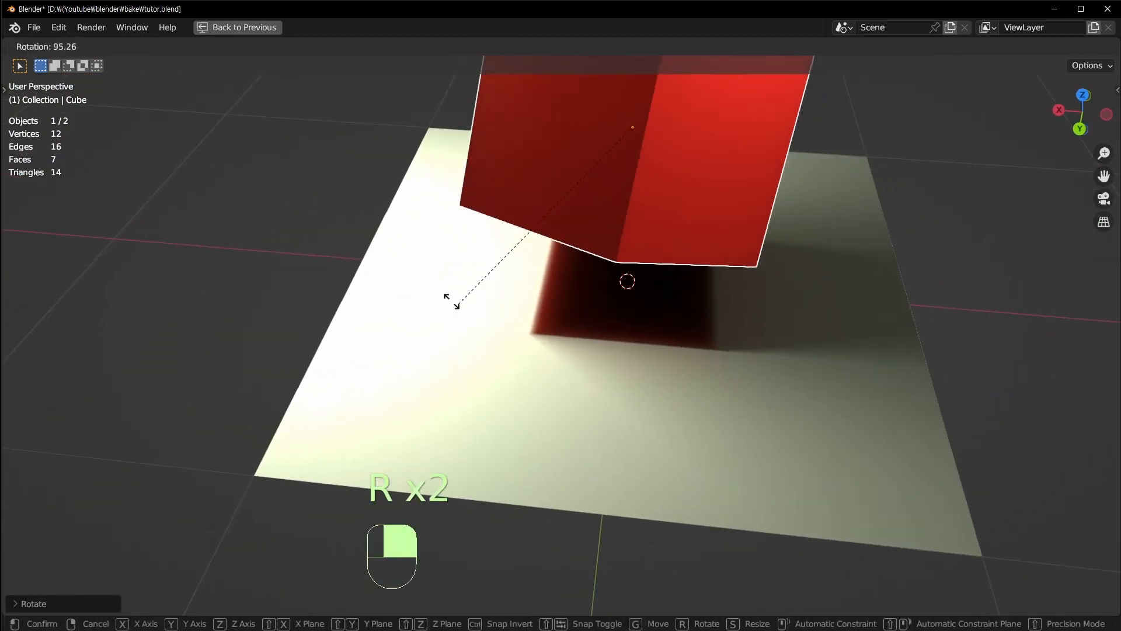
click(467, 245)
middle_drag(467, 245, 671, 234)
key(r)
click(799, 230)
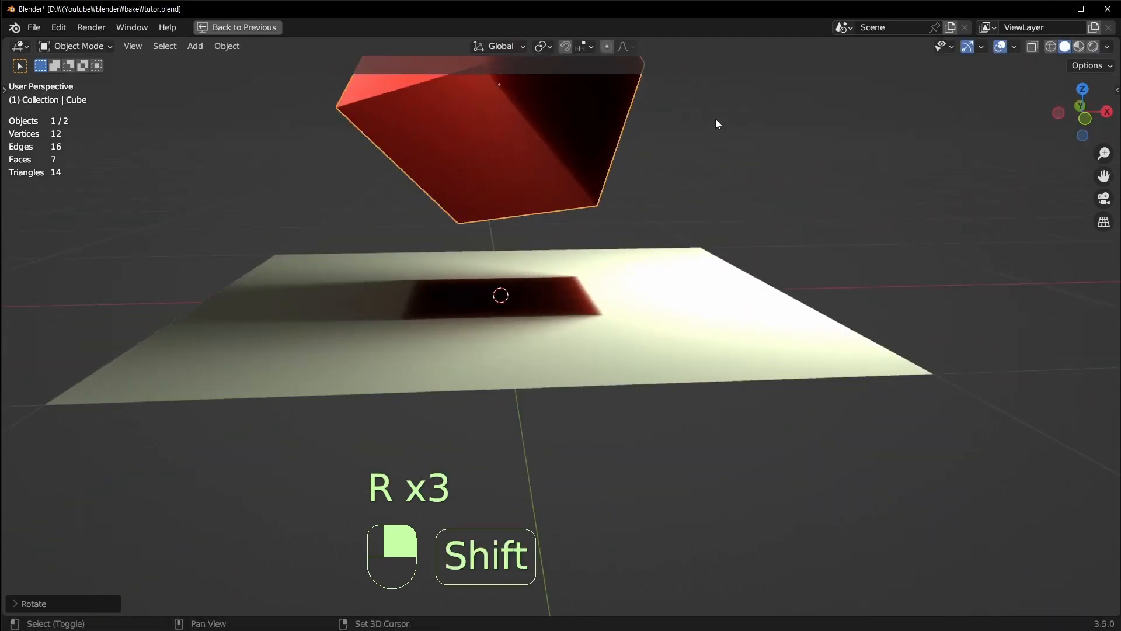
Examine the cube's dark baked bottom face and the matching dark square on the plane
shift+middle_drag(716, 118, 567, 376)
click(471, 310)
scroll(418, 292, up, 2)
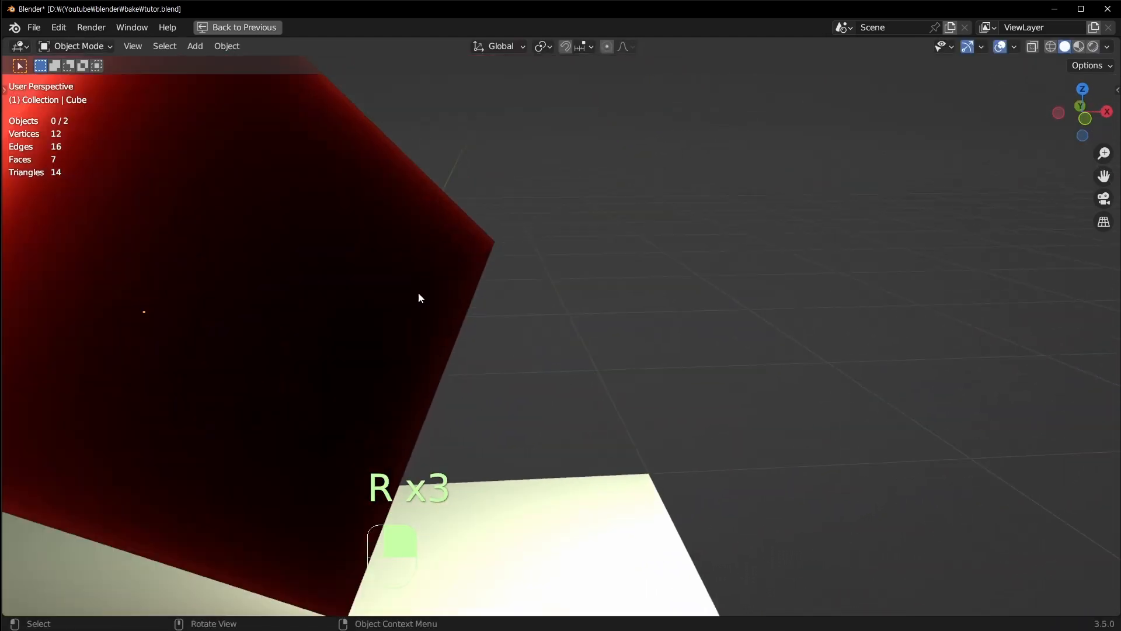
shift+middle_drag(324, 251, 405, 278)
shift+middle_drag(420, 404, 418, 362)
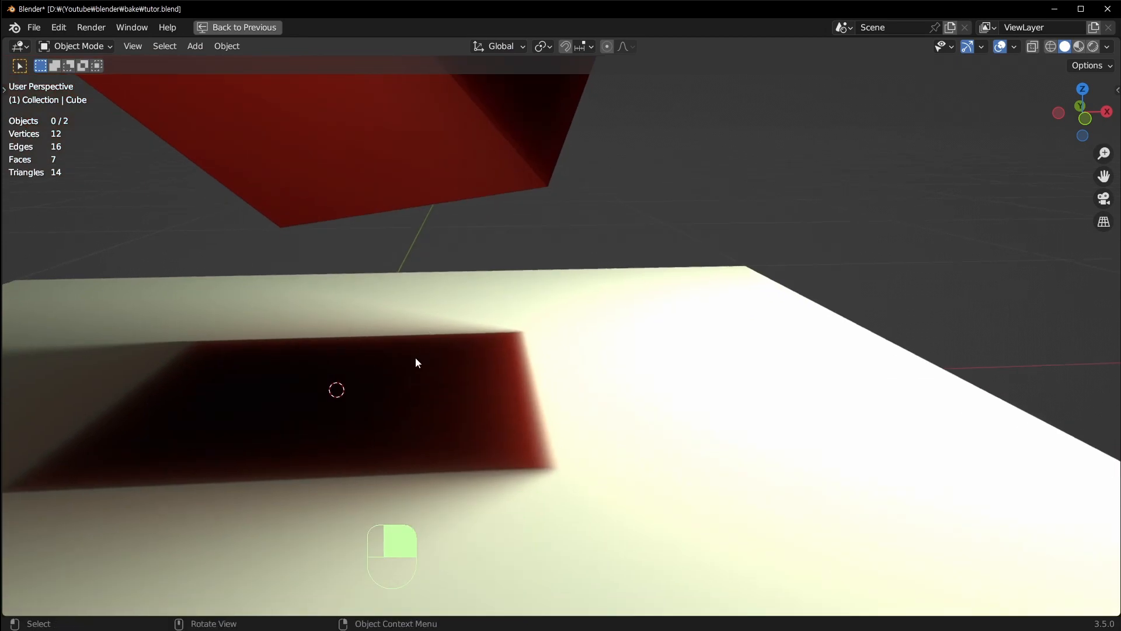
shift+middle_drag(465, 124, 473, 292)
shift+middle_drag(526, 141, 479, 289)
scroll(544, 299, down, 4)
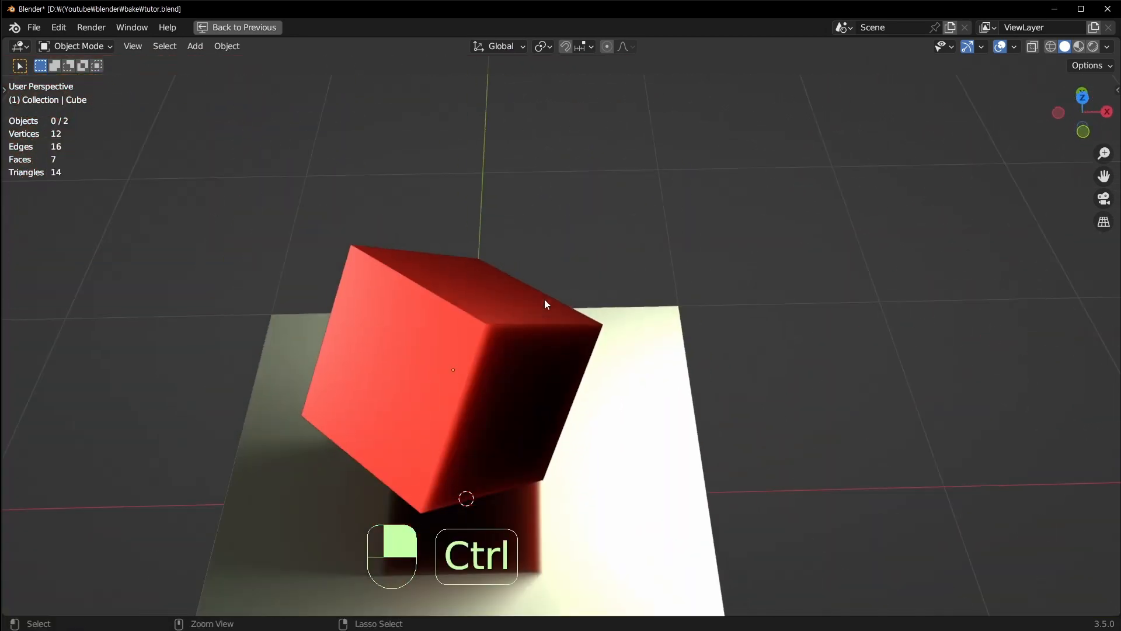
Undo the cube's rotations and lift to return it to its place on the plane
key(ctrl+z)
key(ctrl+z)
key(ctrl+z)
key(ctrl+z)
key(ctrl+z)
middle_drag(567, 336, 769, 335)
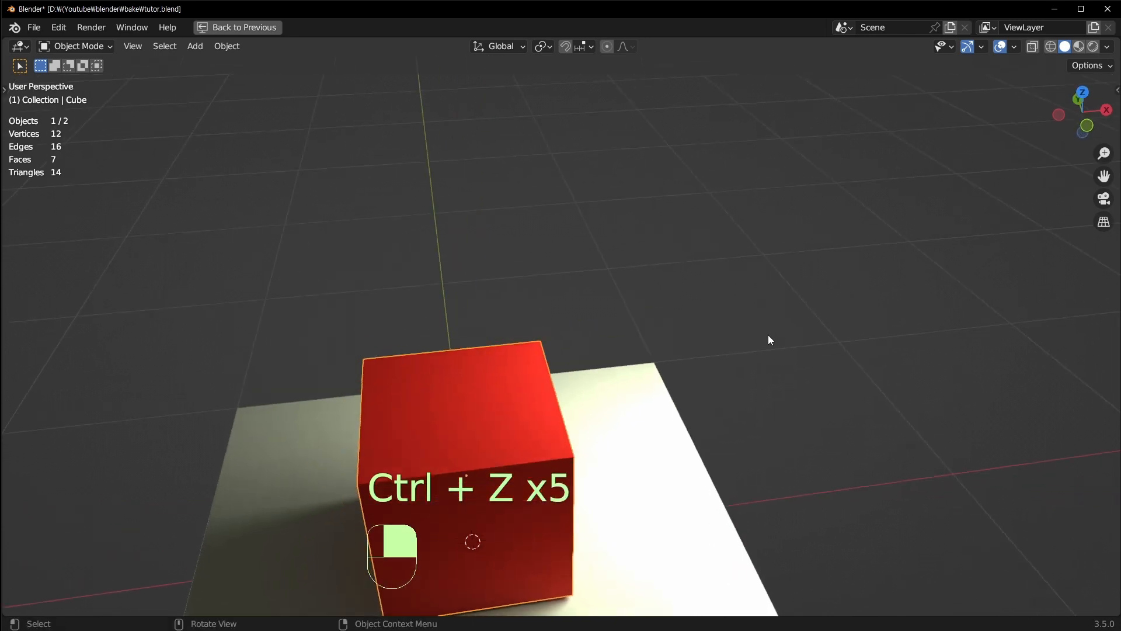
Restore the multi-editor layout, unhide the area light with the viewport in Rendered shading, and save tutor.blend
key(ctrl+space)
click(743, 346)
middle_drag(705, 381, 706, 281)
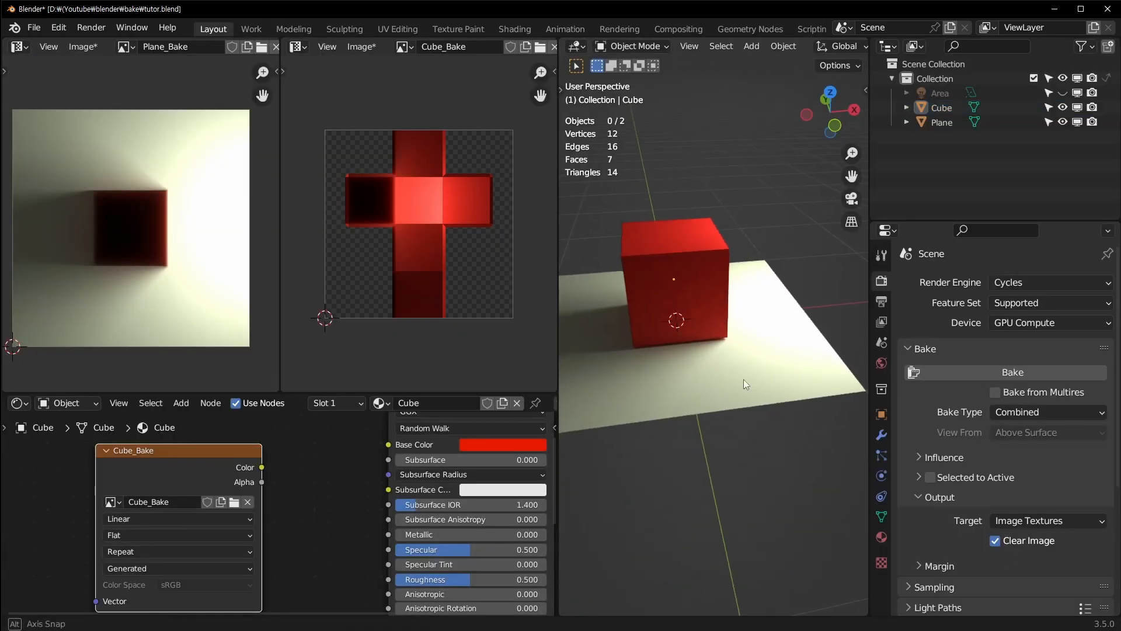
click(686, 261)
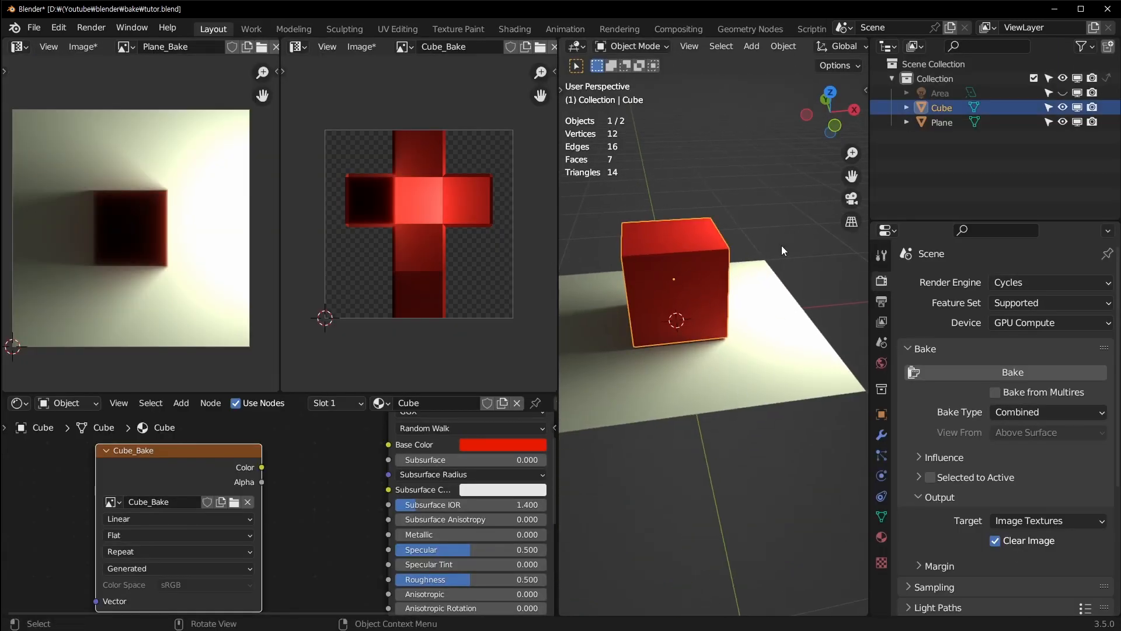
key(alt+h)
click(730, 449)
middle_drag(730, 449, 679, 238)
key(ctrl+s)
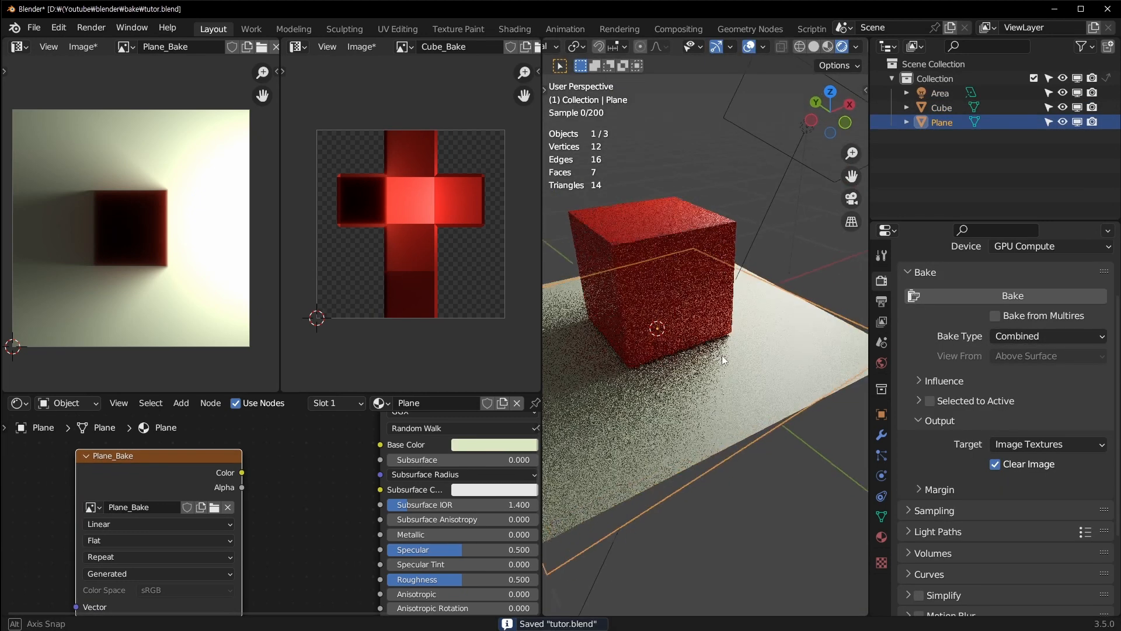
Add a UV sphere at the 3D cursor and scale it down
click(800, 278)
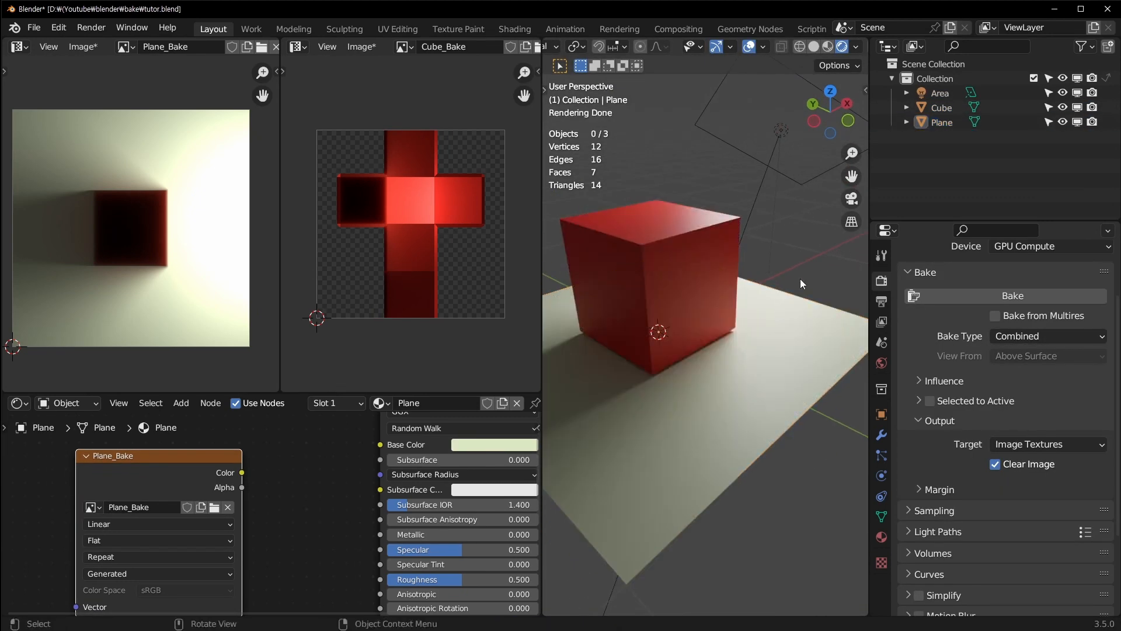
key(shift+a)
mouse_move(805, 283)
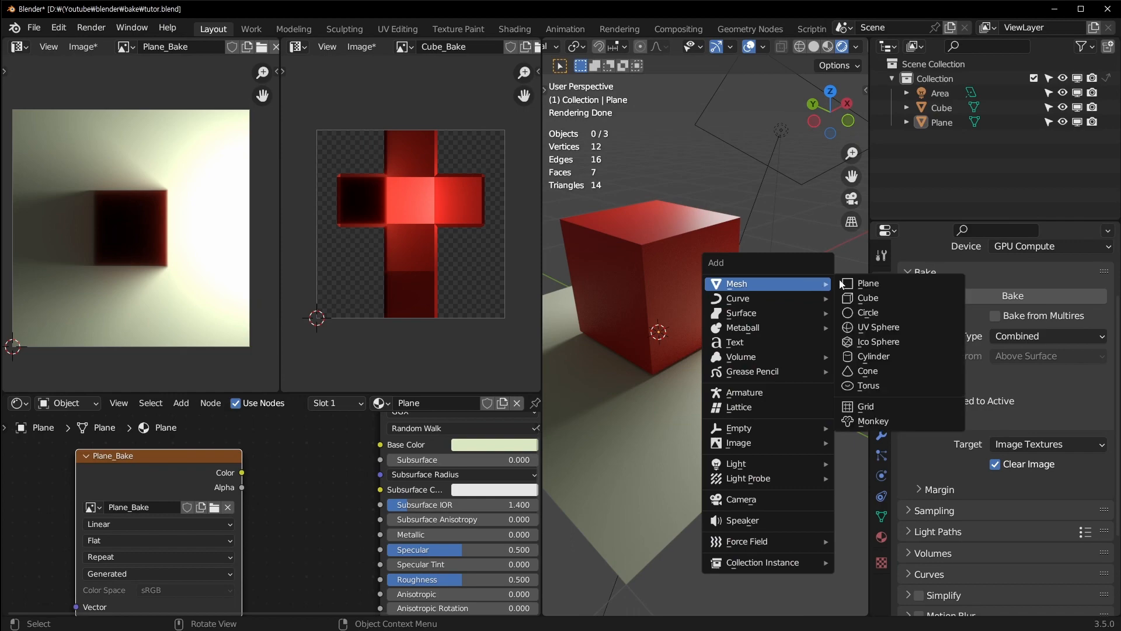
click(876, 327)
key(s)
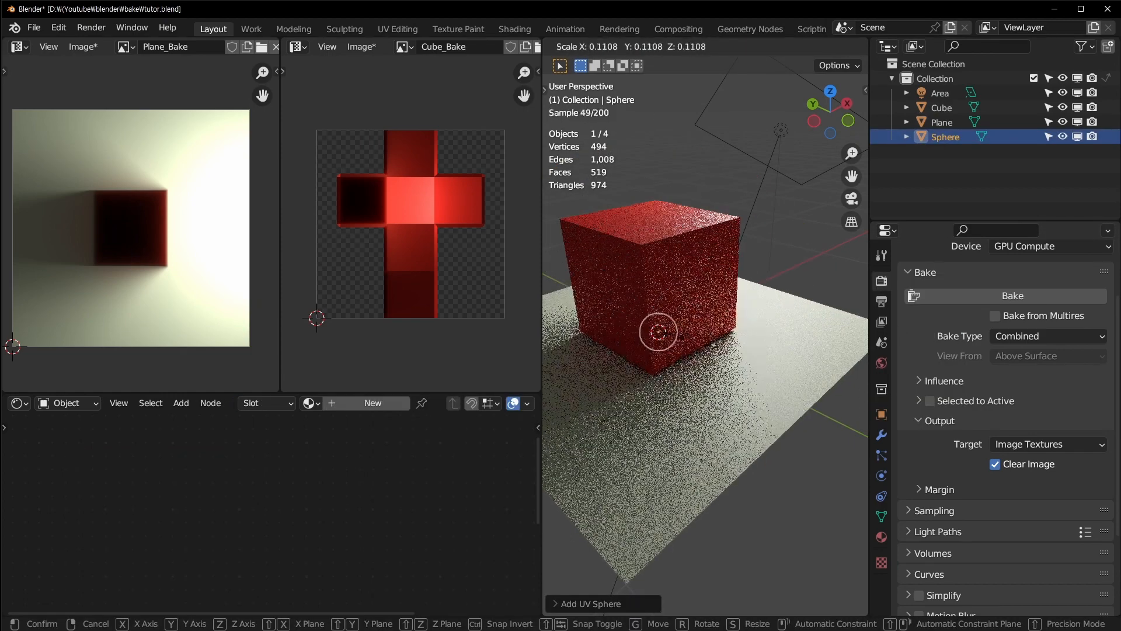
click(713, 335)
middle_drag(716, 335, 770, 173)
middle_drag(752, 350, 829, 341)
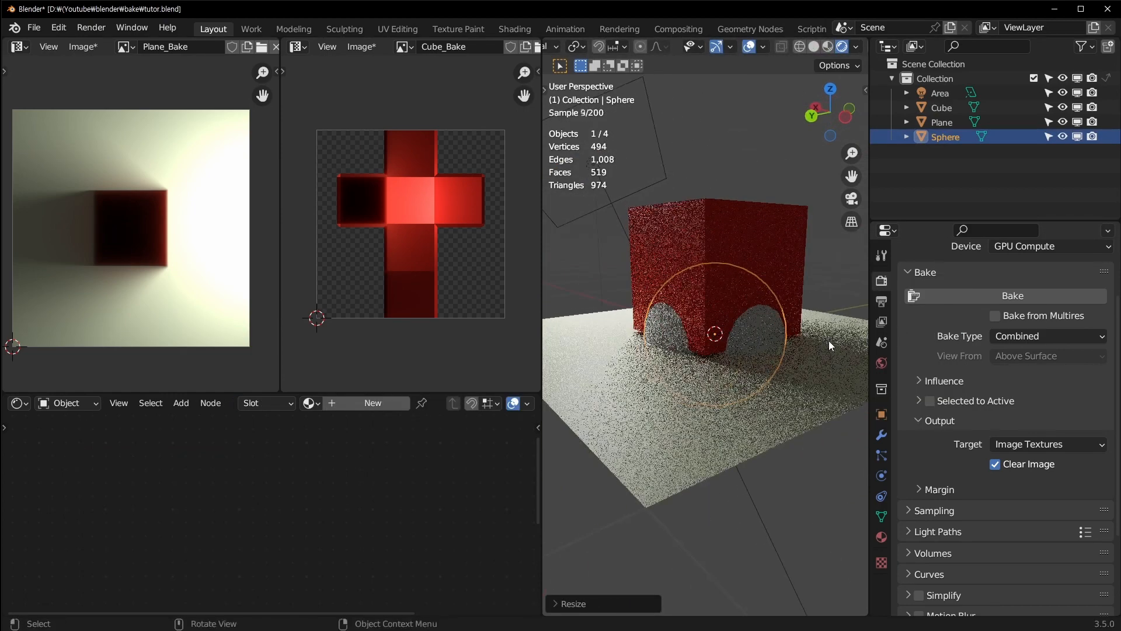
Move the sphere out of the cube, shrink it further, and place it just beside the cube above the plane
key(g)
click(752, 354)
shift+middle_drag(752, 354, 690, 367)
key(s)
click(687, 347)
key(g)
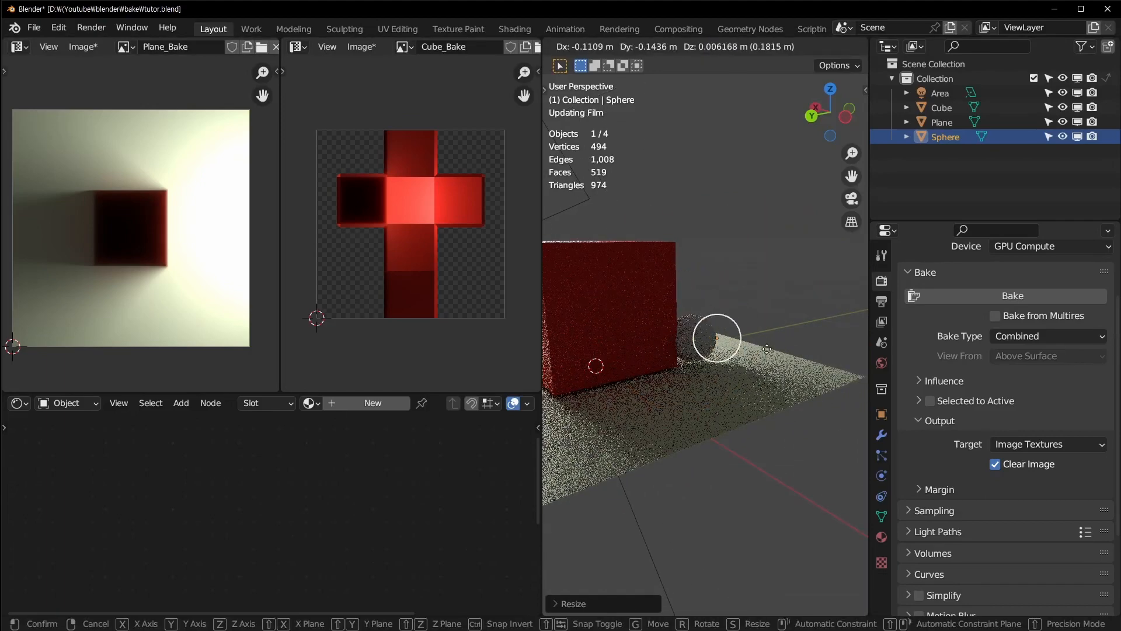
click(730, 349)
Assign the existing Emit material to the sphere, reposition it near the cube's lower corner, and check its emission settings
click(882, 537)
click(909, 349)
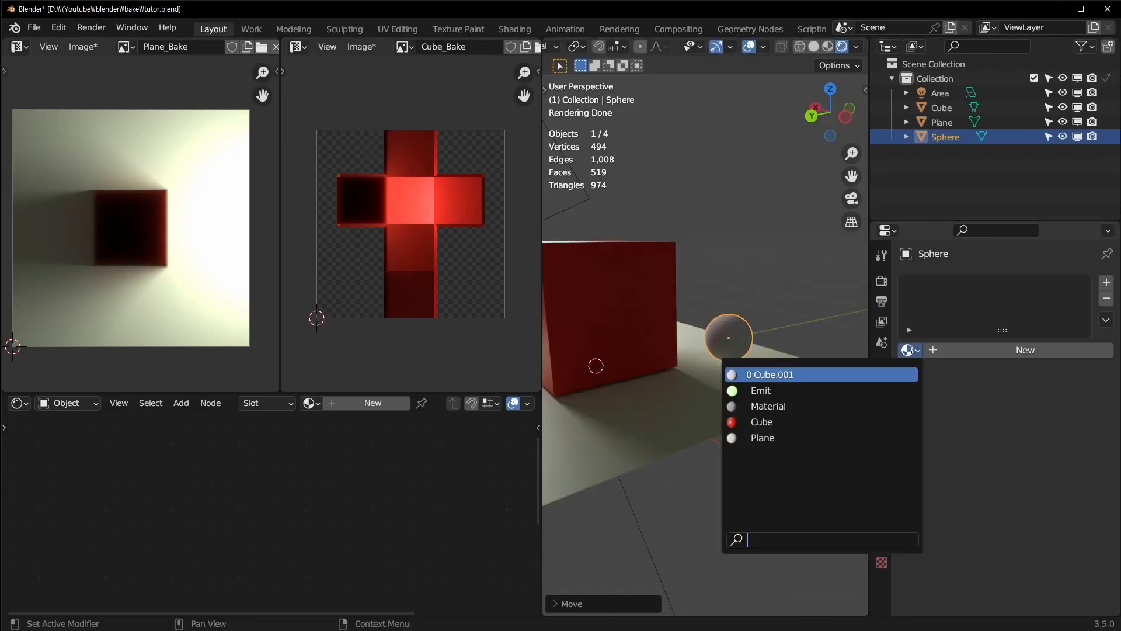
click(811, 389)
middle_drag(687, 351, 666, 321)
key(g)
click(739, 324)
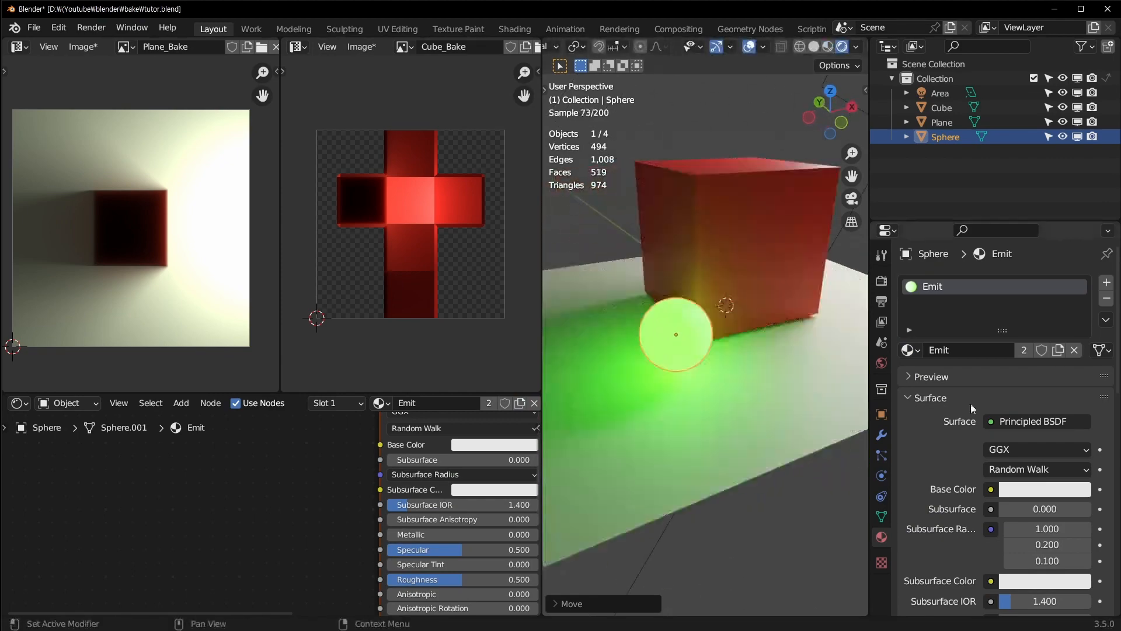
scroll(997, 503, down, 13)
scroll(1009, 550, down, 4)
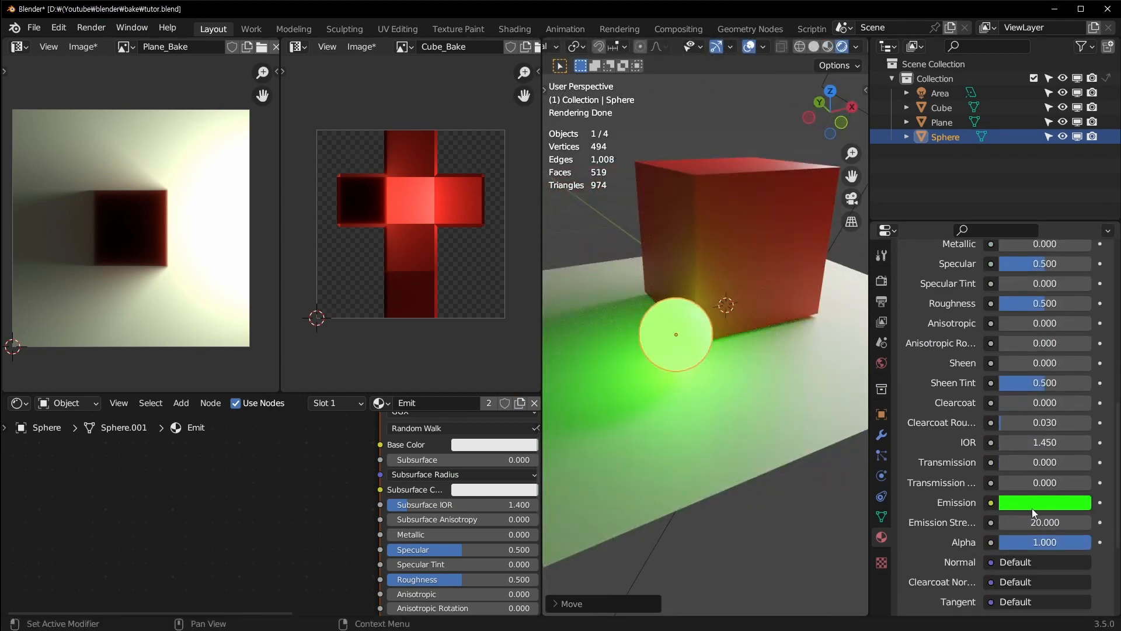
scroll(1045, 511, down, 2)
middle_drag(769, 322, 735, 345)
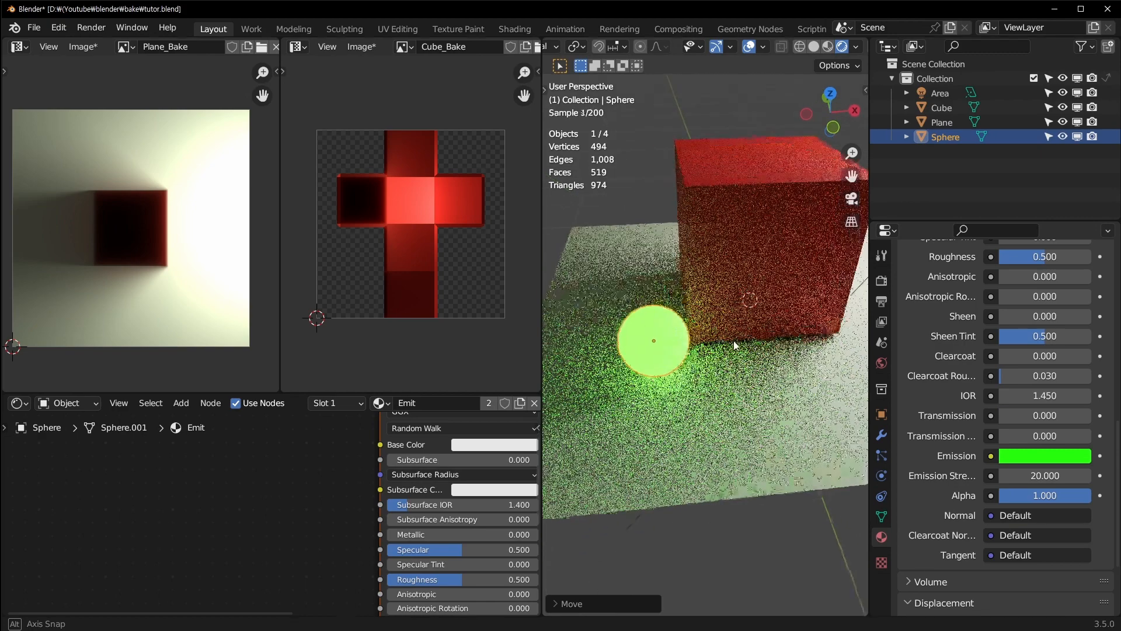
Bake the Combined lighting for both the plane and the cube, and display Plane_Bake in the first image editor
click(790, 408)
shift+click(780, 324)
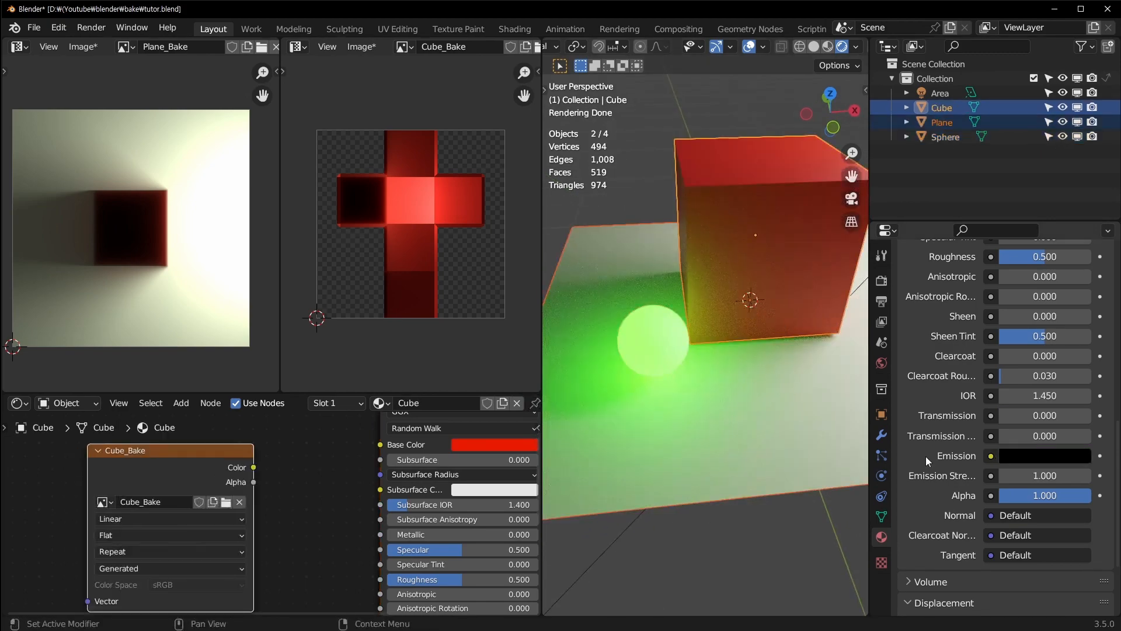
click(881, 282)
scroll(992, 341, up, 5)
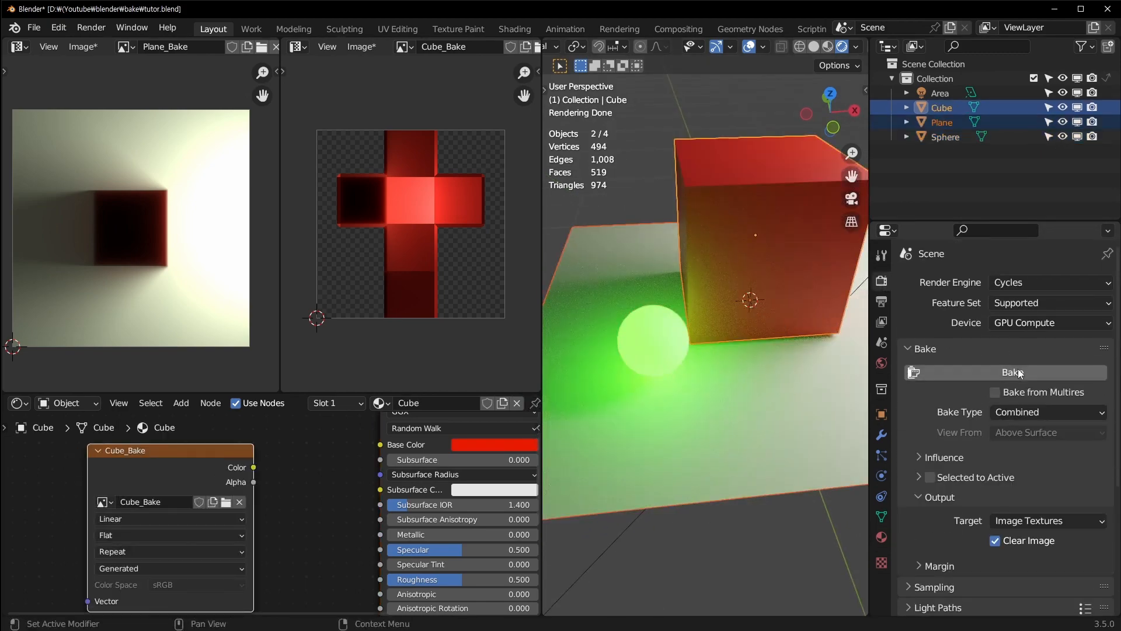
click(1019, 373)
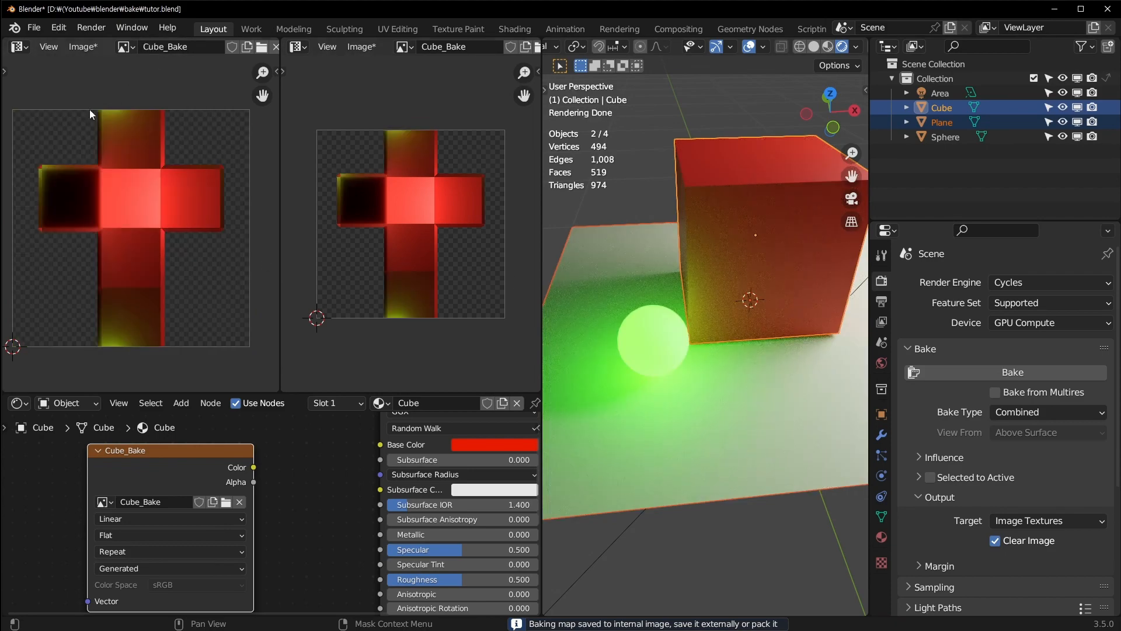
click(125, 47)
click(152, 126)
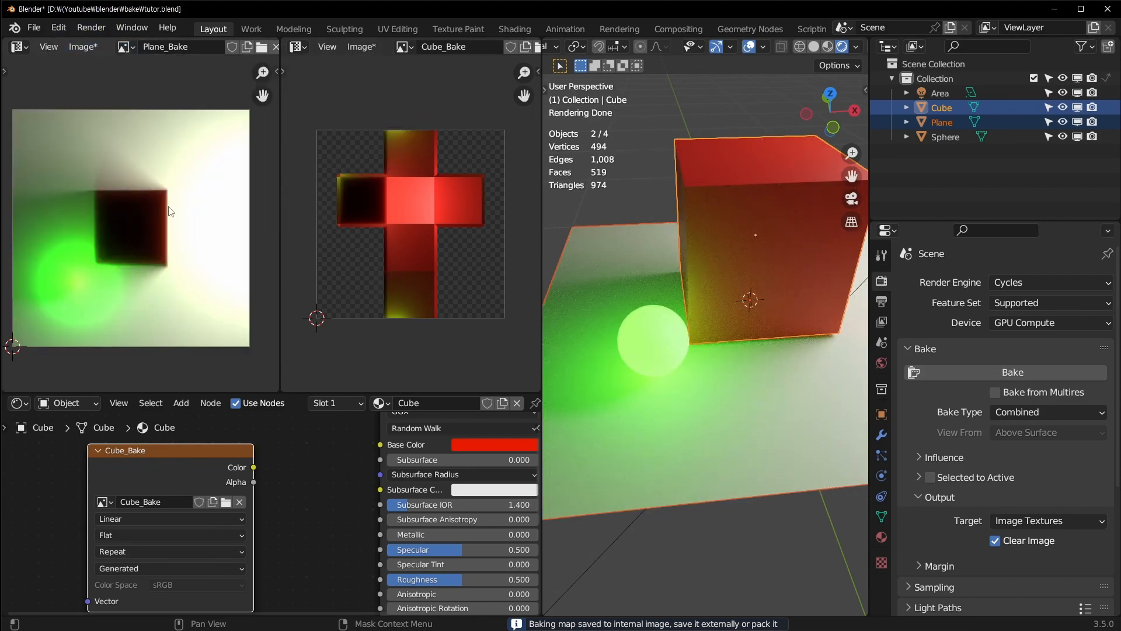
Delete the glowing sphere from the scene
click(672, 351)
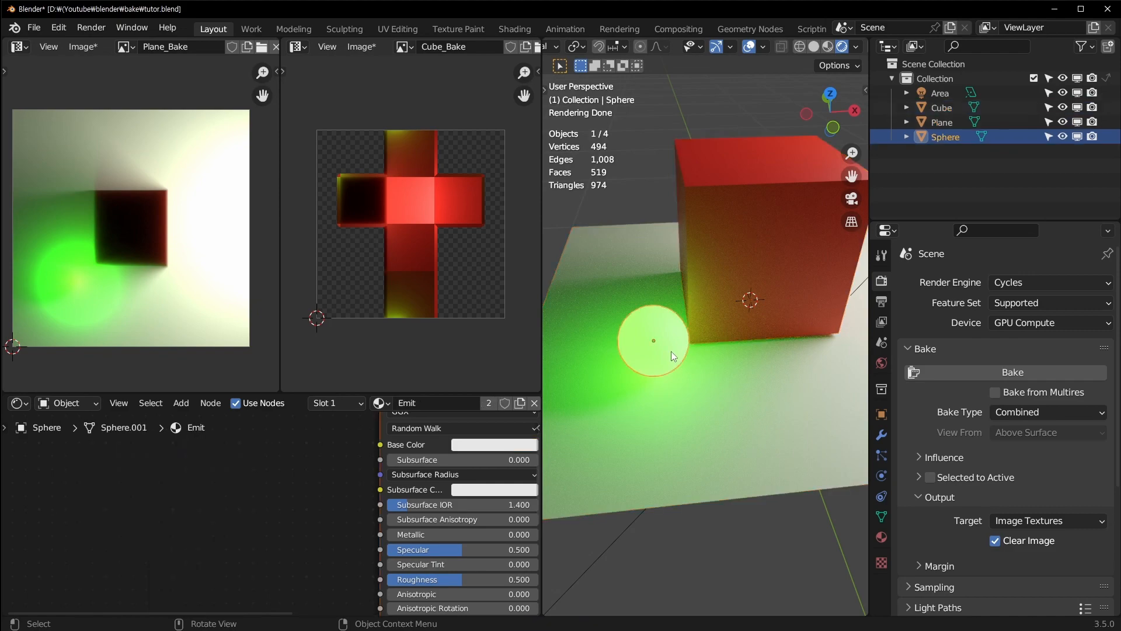
key(x)
click(670, 351)
middle_drag(666, 352, 678, 363)
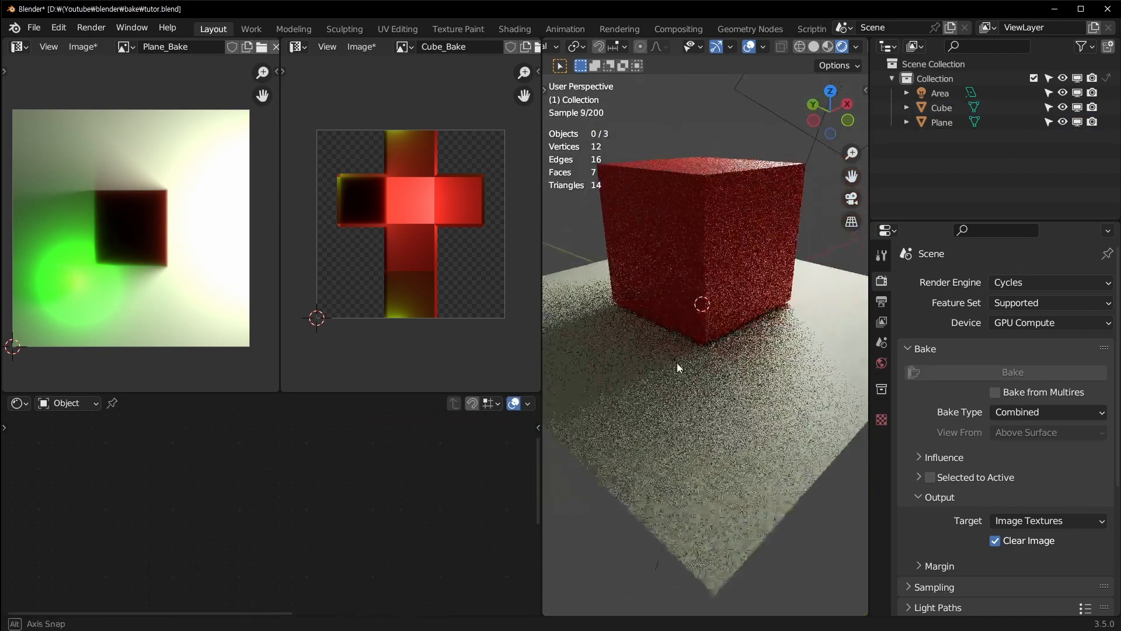
Switch the viewport to Solid shading to show the new bake, and save tutor.blend
key(z)
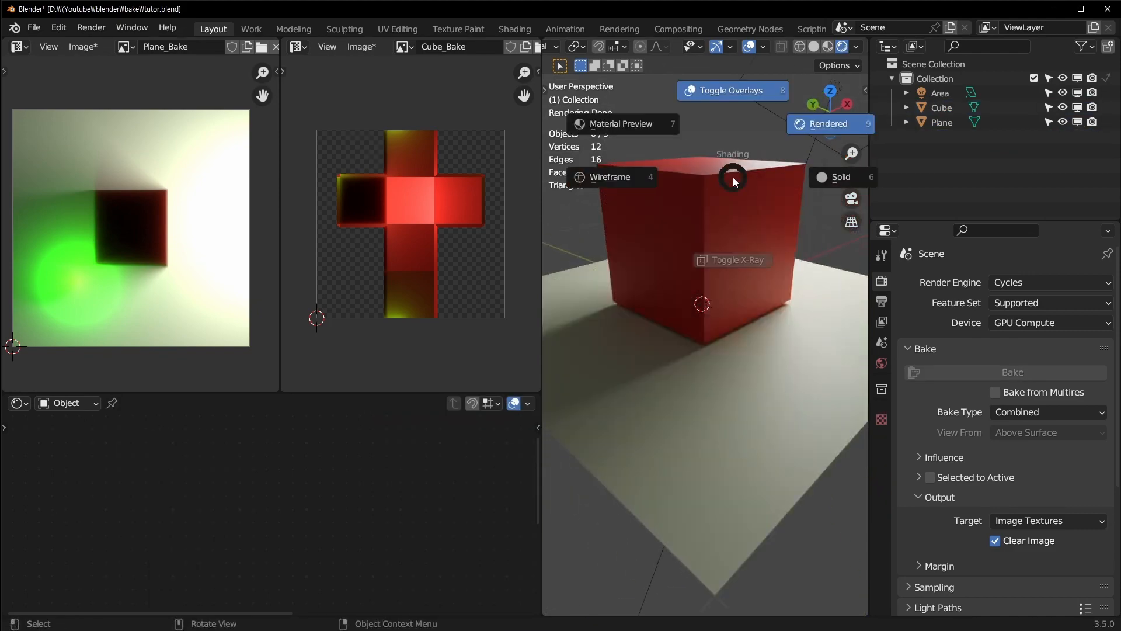
click(825, 181)
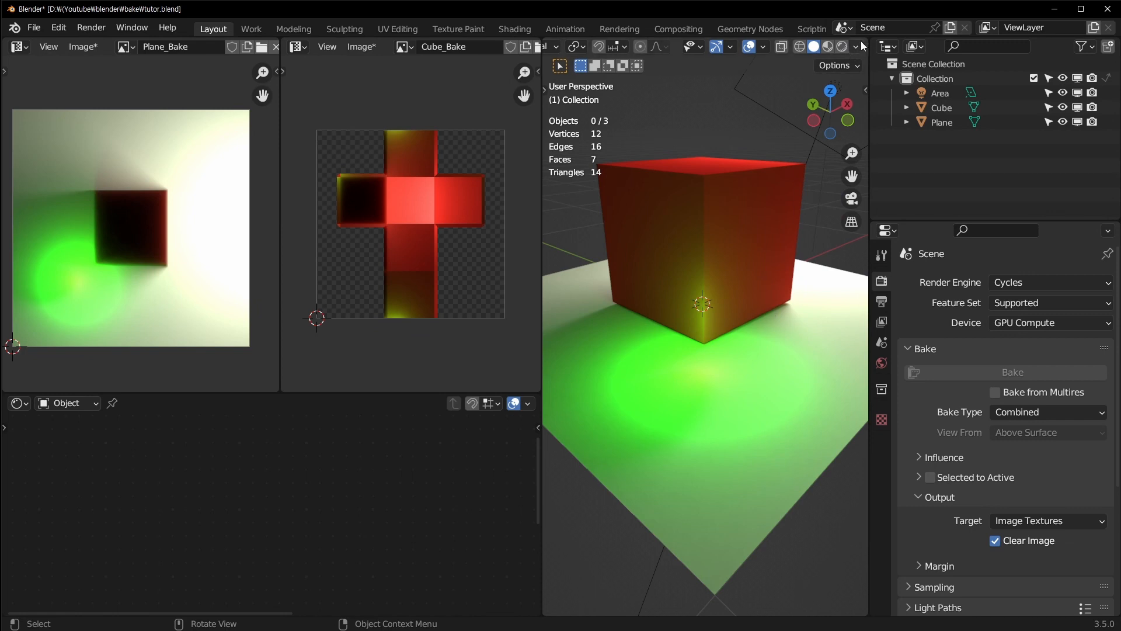
click(856, 46)
key(ctrl+s)
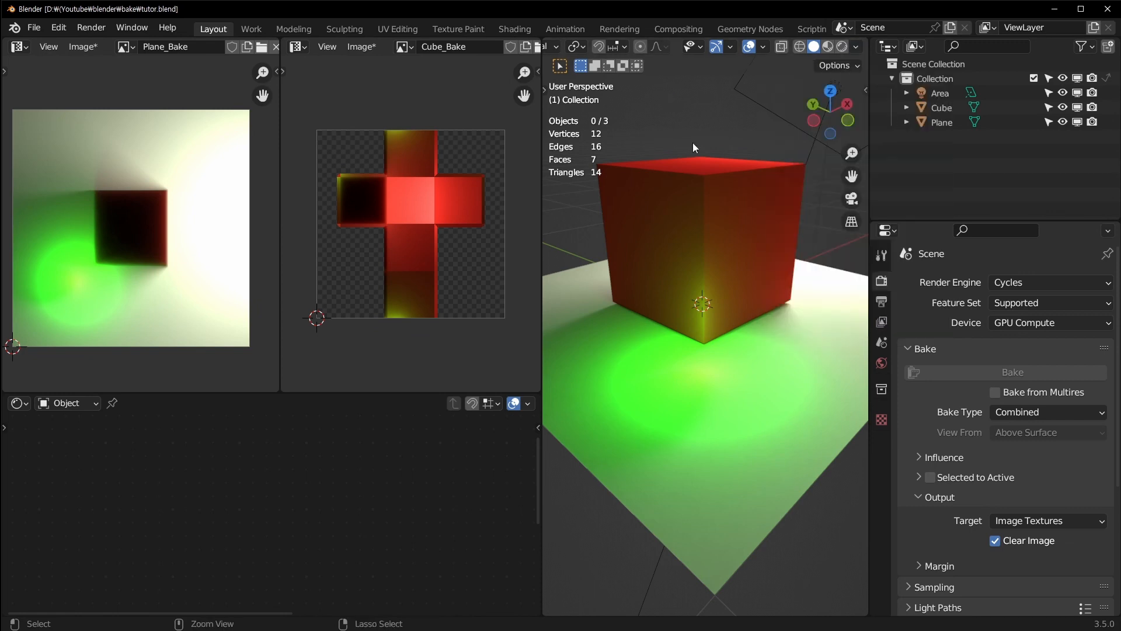
Delete the area light to demonstrate that the baked lighting is independent of it, and undo the deletion
middle_drag(693, 142, 674, 405)
click(675, 404)
middle_drag(704, 458, 706, 360)
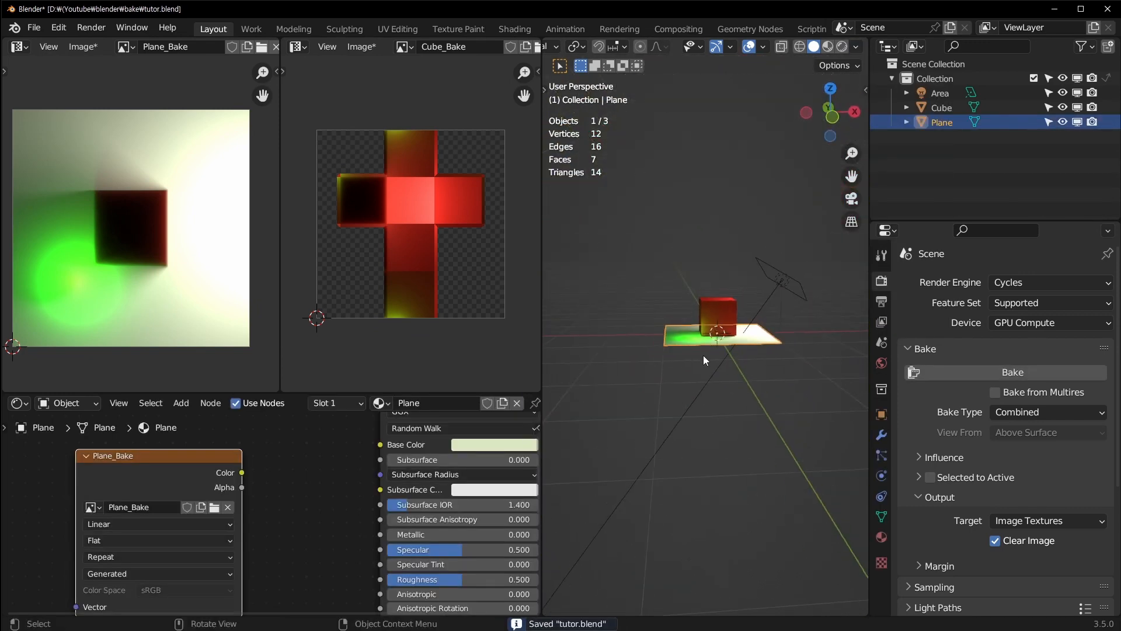
click(769, 289)
key(x)
click(781, 283)
scroll(746, 317, up, 3)
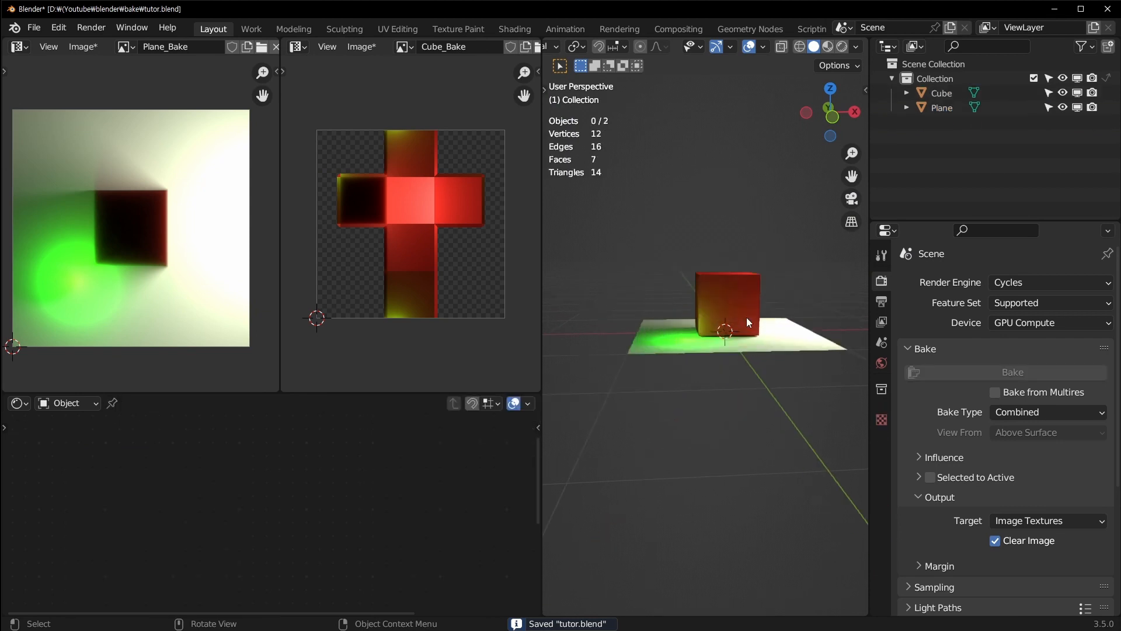
key(ctrl+z)
Move the plane down and away from the cube to show its baked texture, and undo the move
click(706, 356)
key(g)
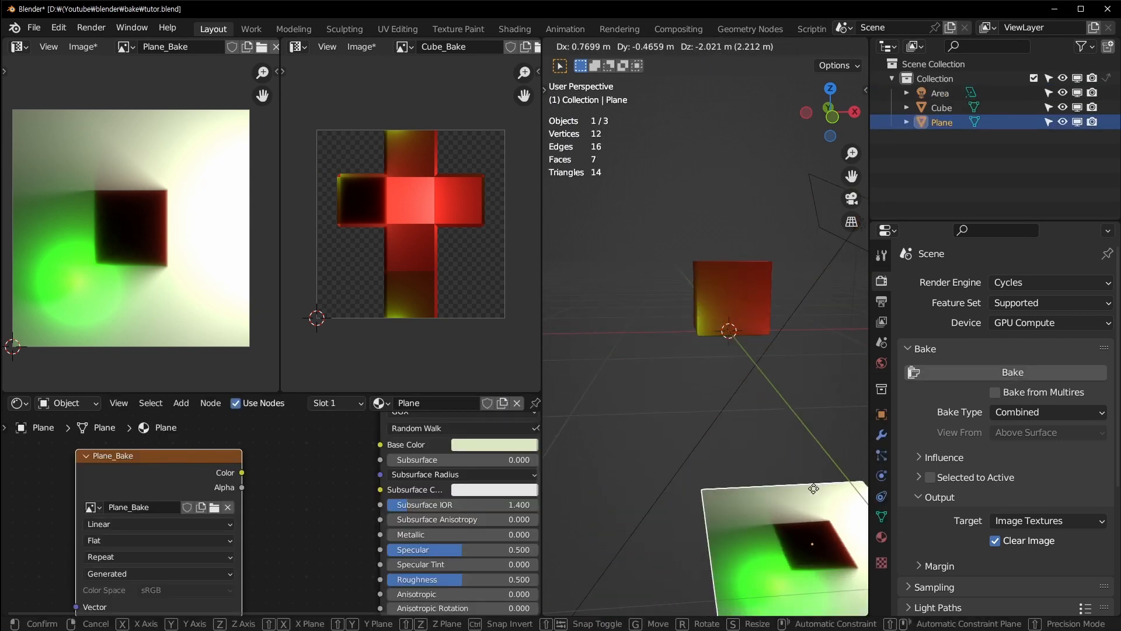
click(734, 386)
key(ctrl+z)
middle_drag(725, 225, 716, 392)
scroll(657, 293, up, 3)
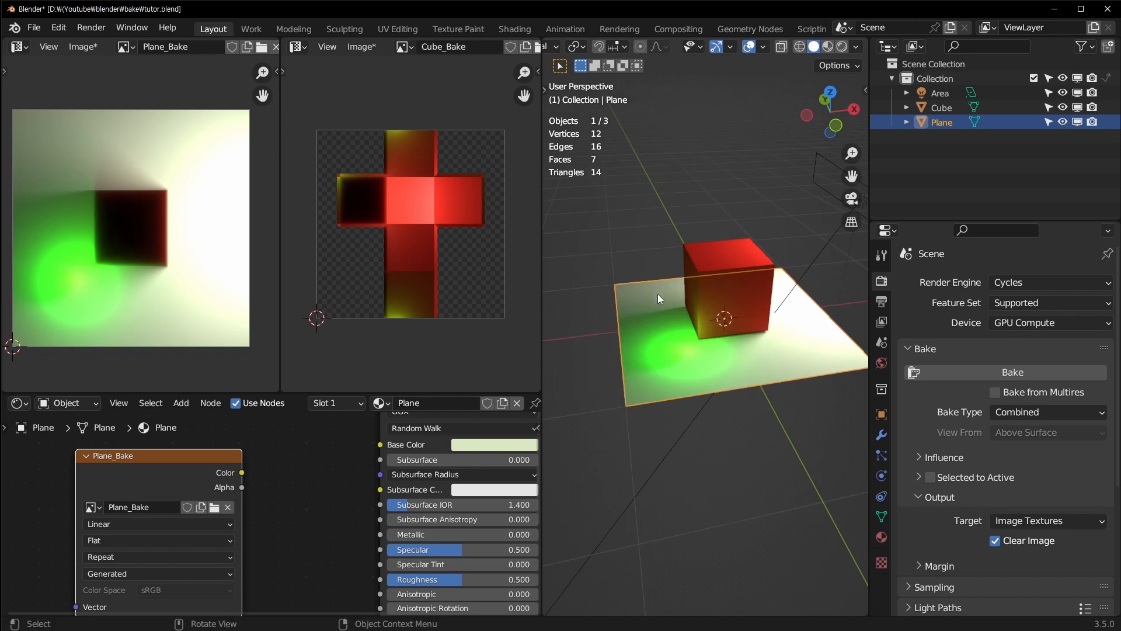
Inspect the baked cube and plane from several angles in the solid view, and save tutor.blend
middle_drag(649, 251, 703, 282)
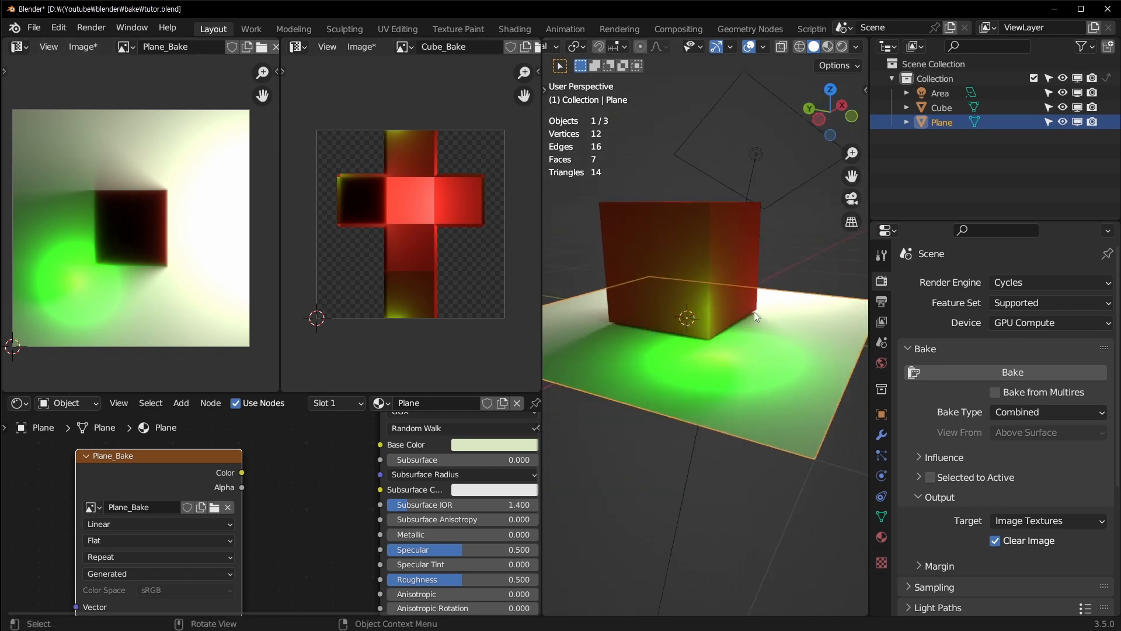
middle_drag(755, 311, 656, 351)
click(698, 263)
middle_drag(723, 285, 772, 387)
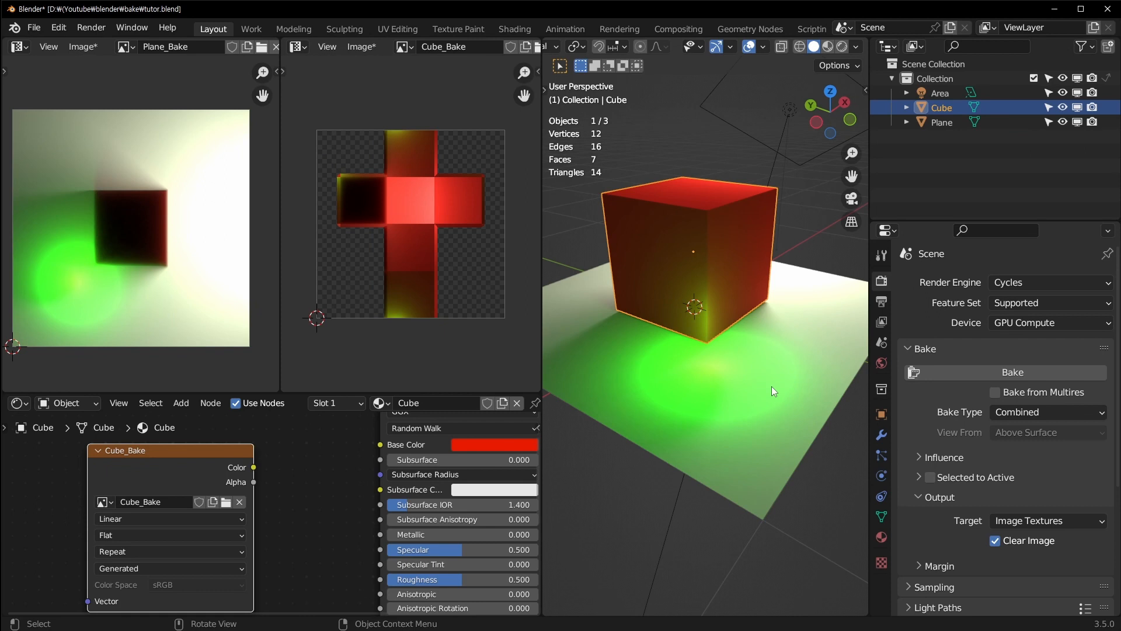
click(677, 132)
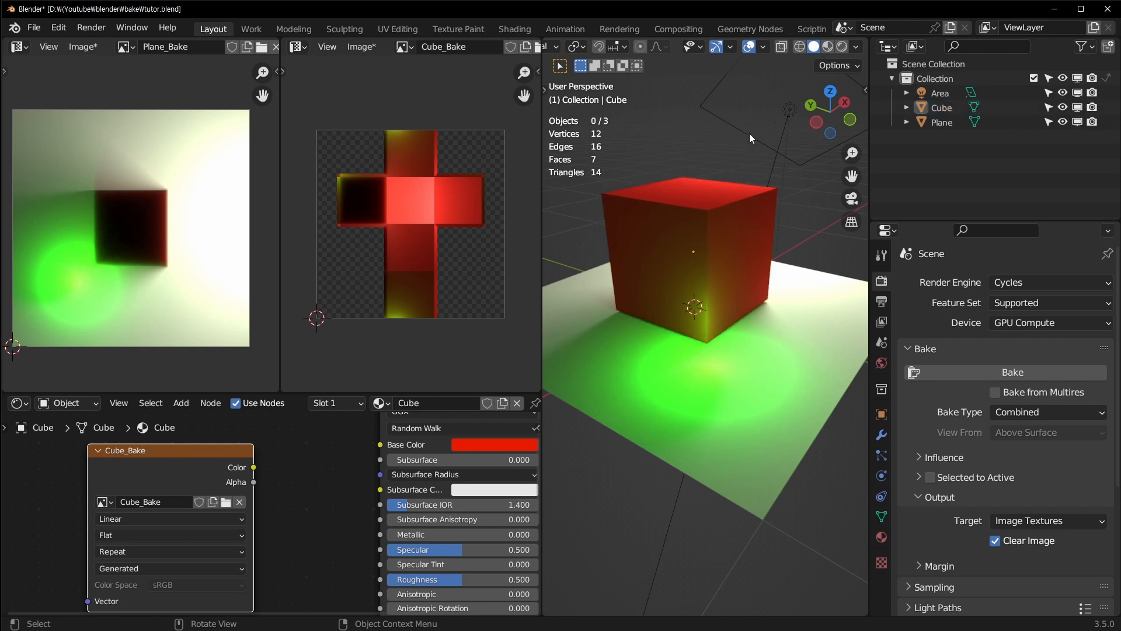
click(782, 134)
middle_drag(753, 229, 713, 267)
key(ctrl+s)
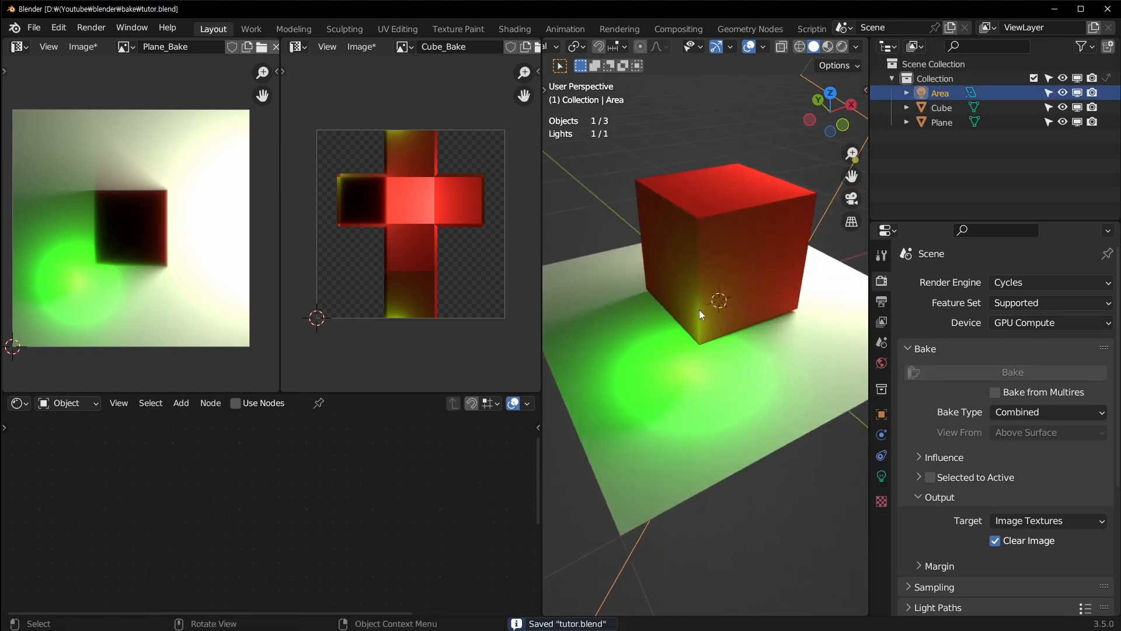
scroll(744, 380, up, 1)
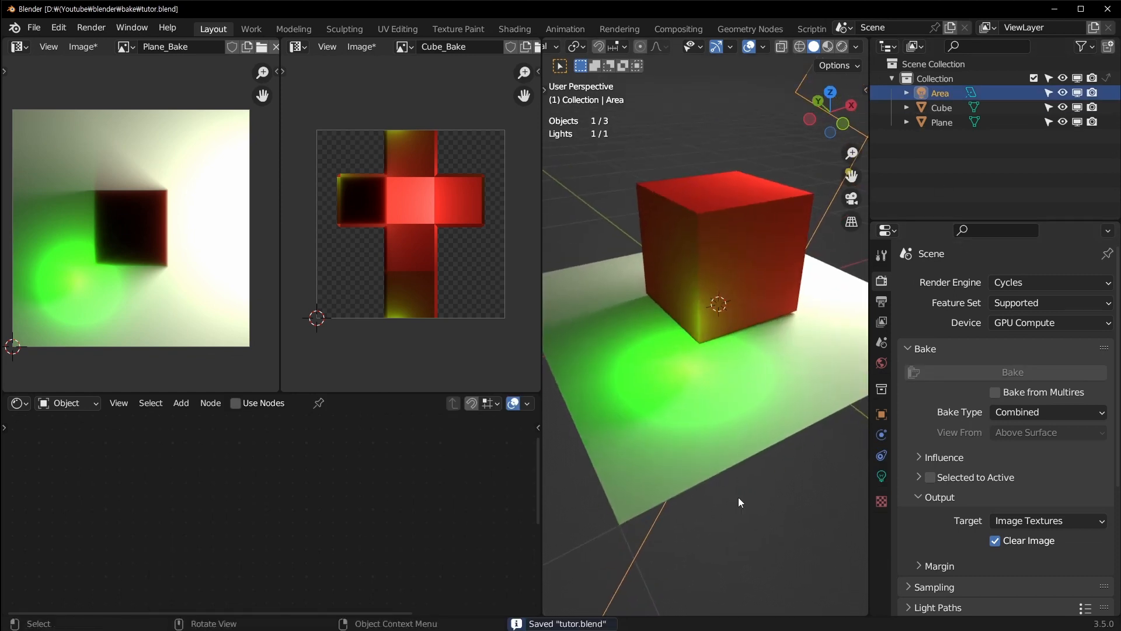
scroll(828, 231, down, 4)
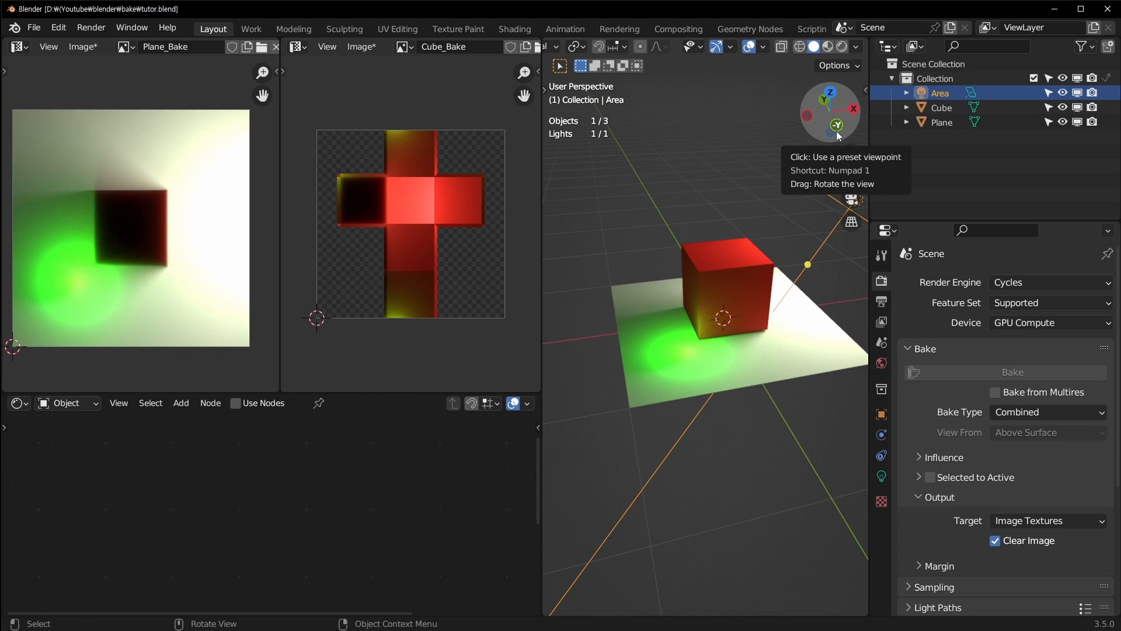
drag(839, 136, 821, 138)
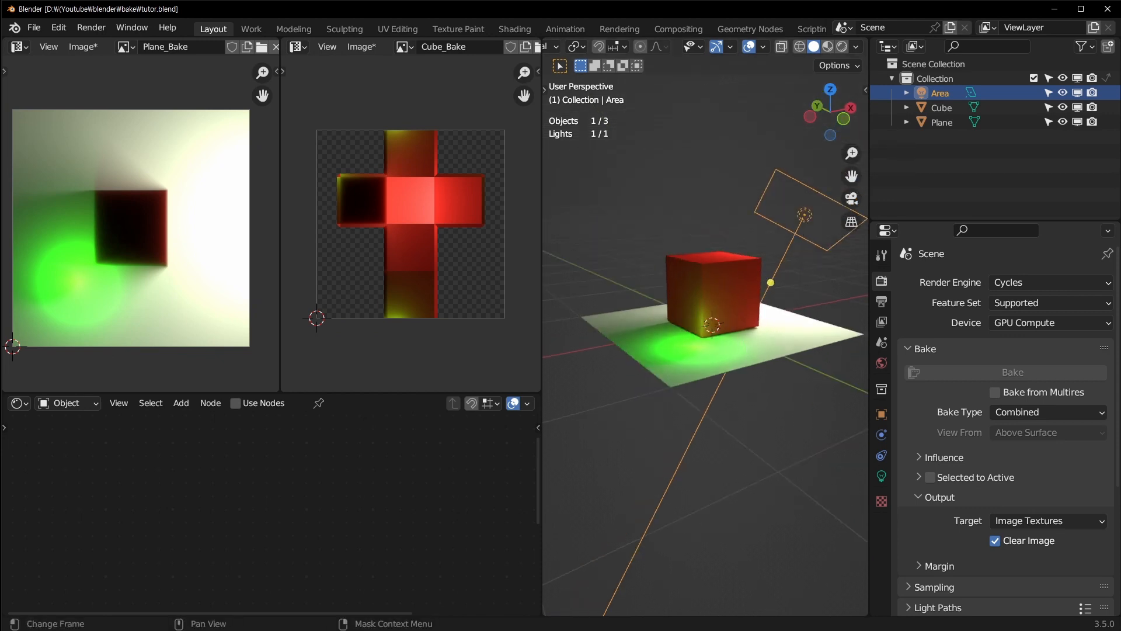
scroll(763, 321, up, 1)
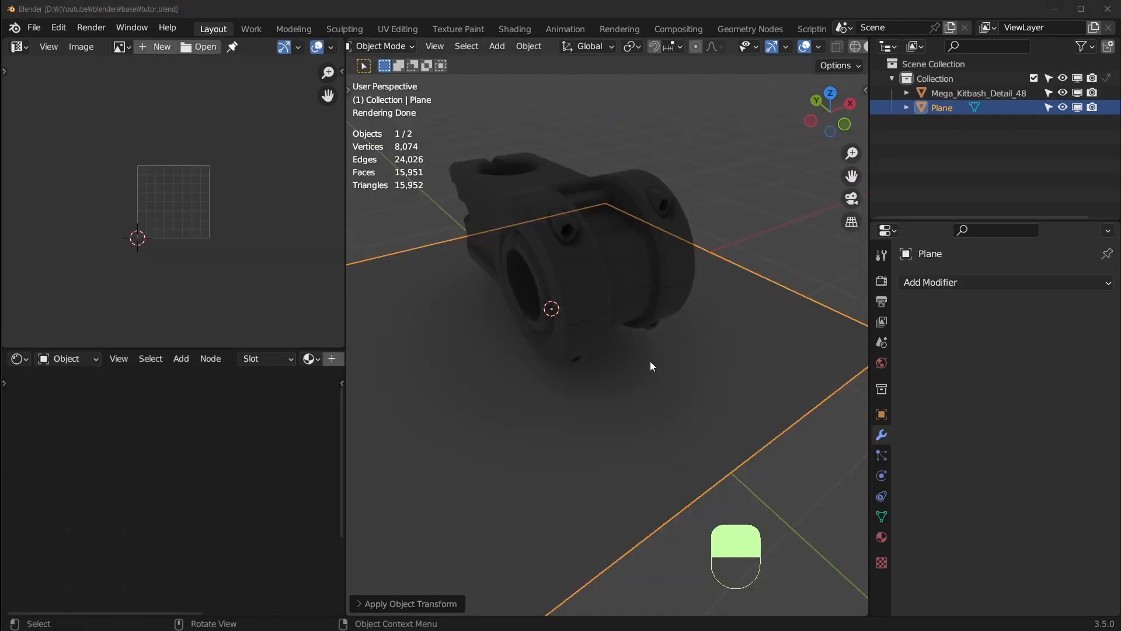
Examine the Mega_Kitbash_Detail_48 part and its contact shading on the plane from several angles
click(741, 249)
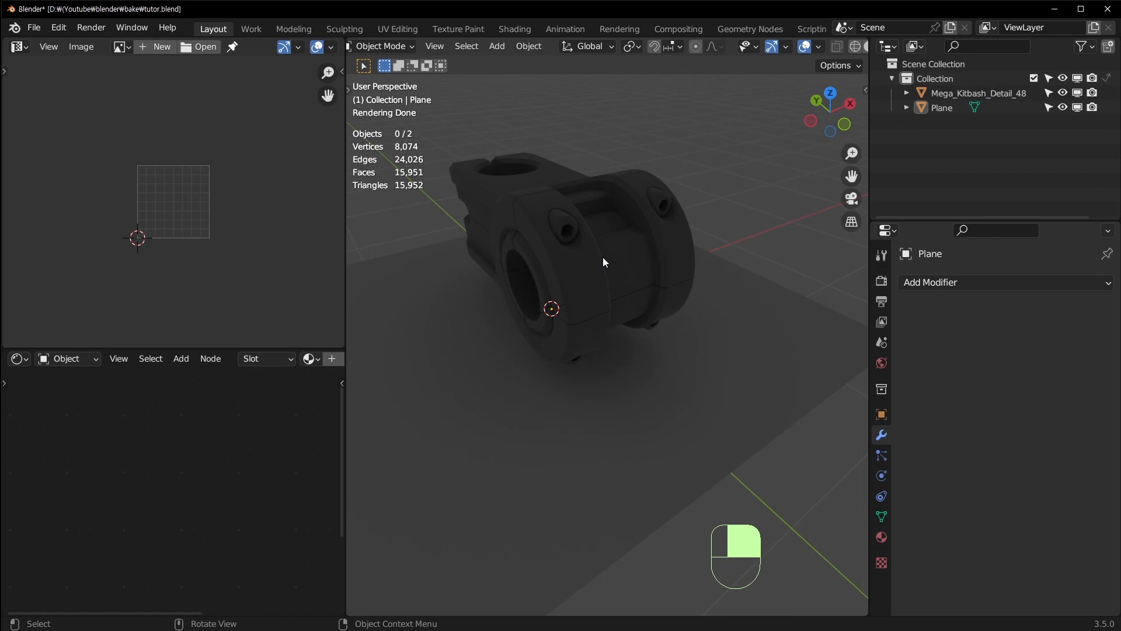
middle_drag(603, 258, 669, 231)
shift+middle_drag(670, 231, 649, 254)
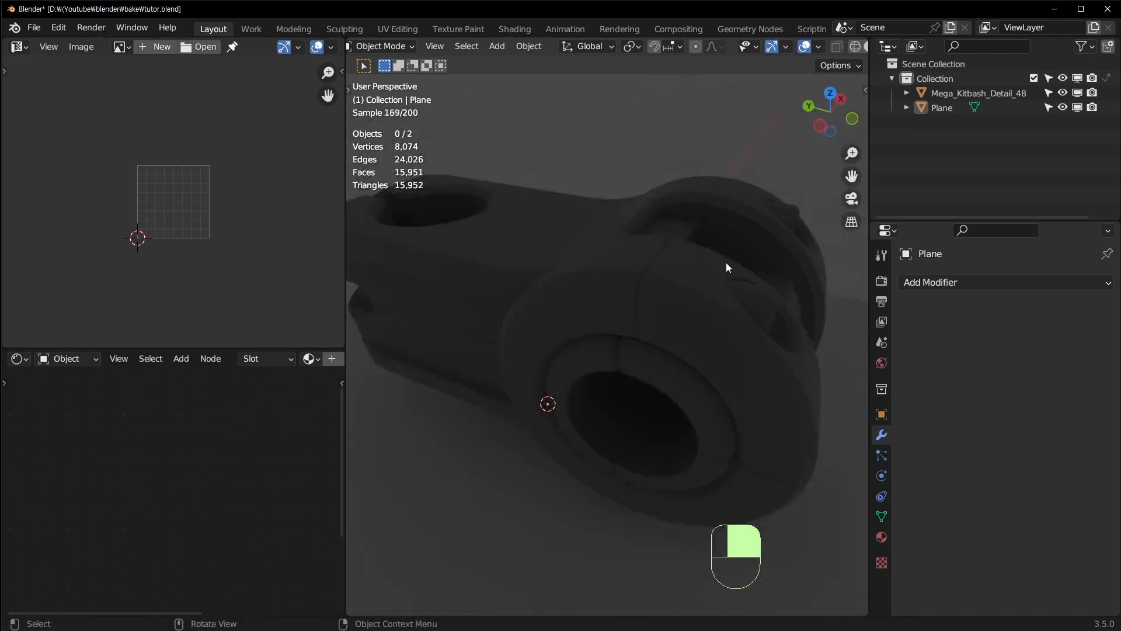
middle_drag(575, 146, 545, 257)
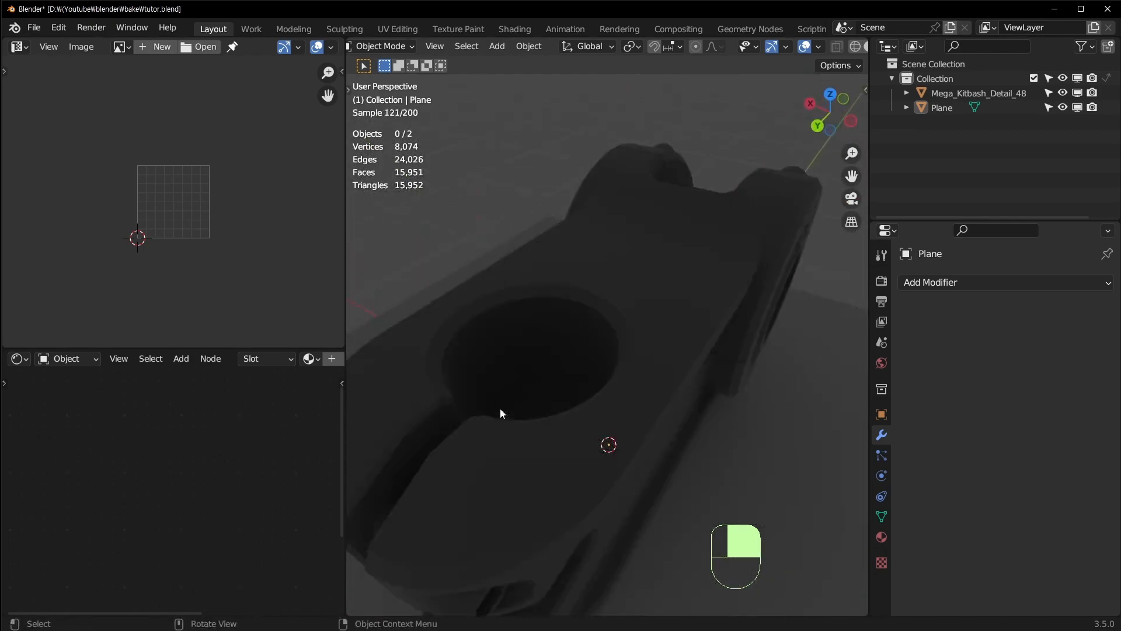
middle_drag(501, 379, 736, 295)
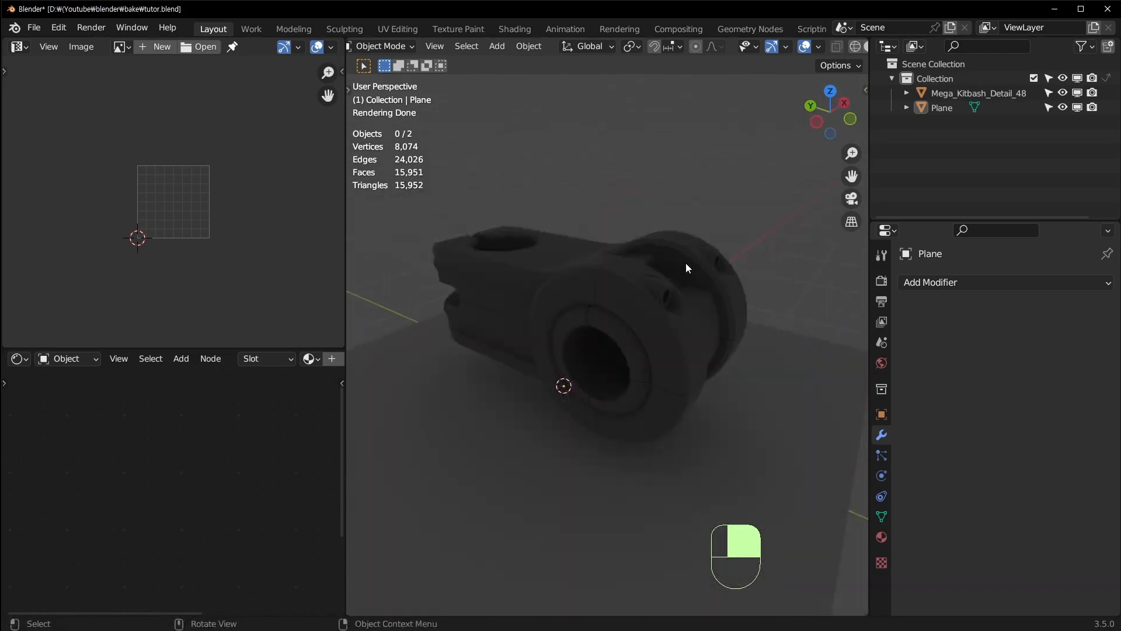
middle_drag(685, 263, 670, 266)
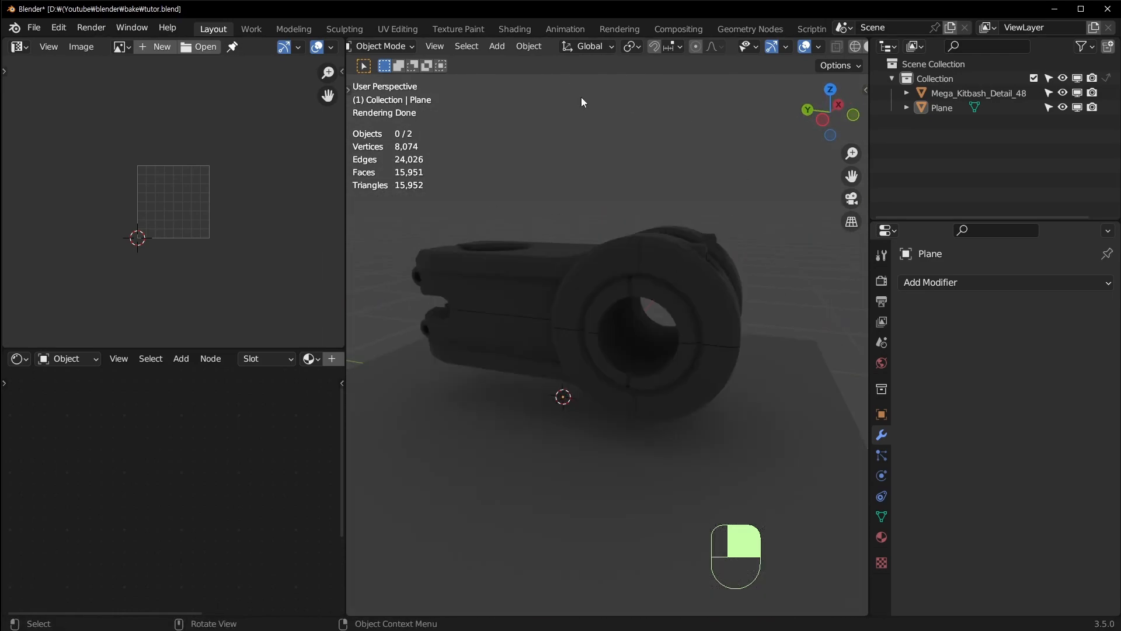
middle_drag(753, 378, 719, 395)
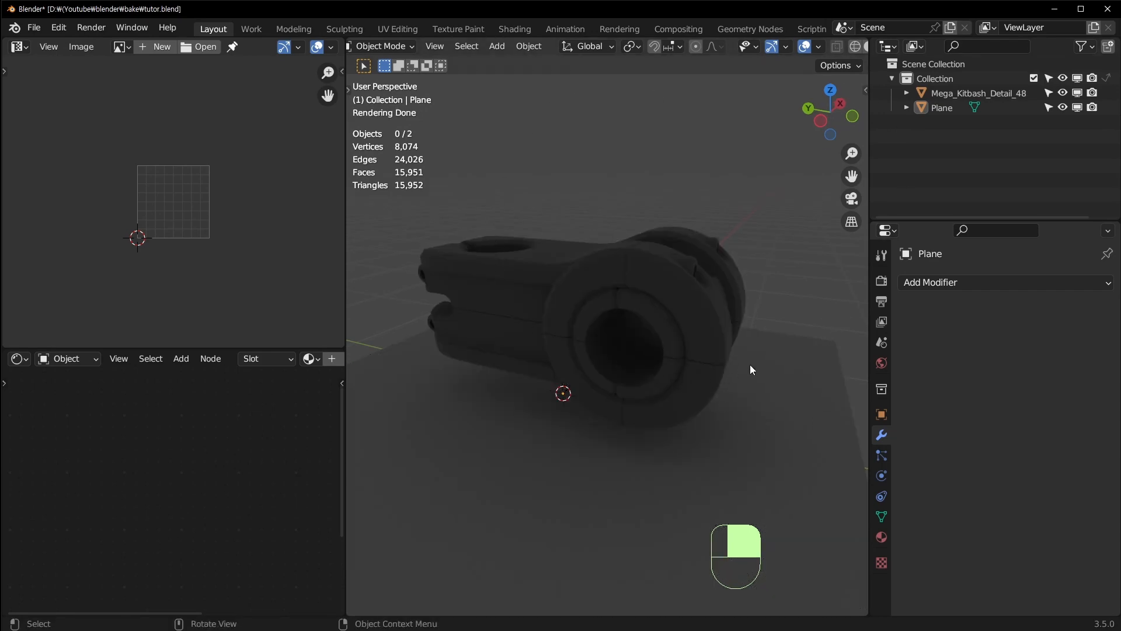
middle_drag(776, 306, 751, 325)
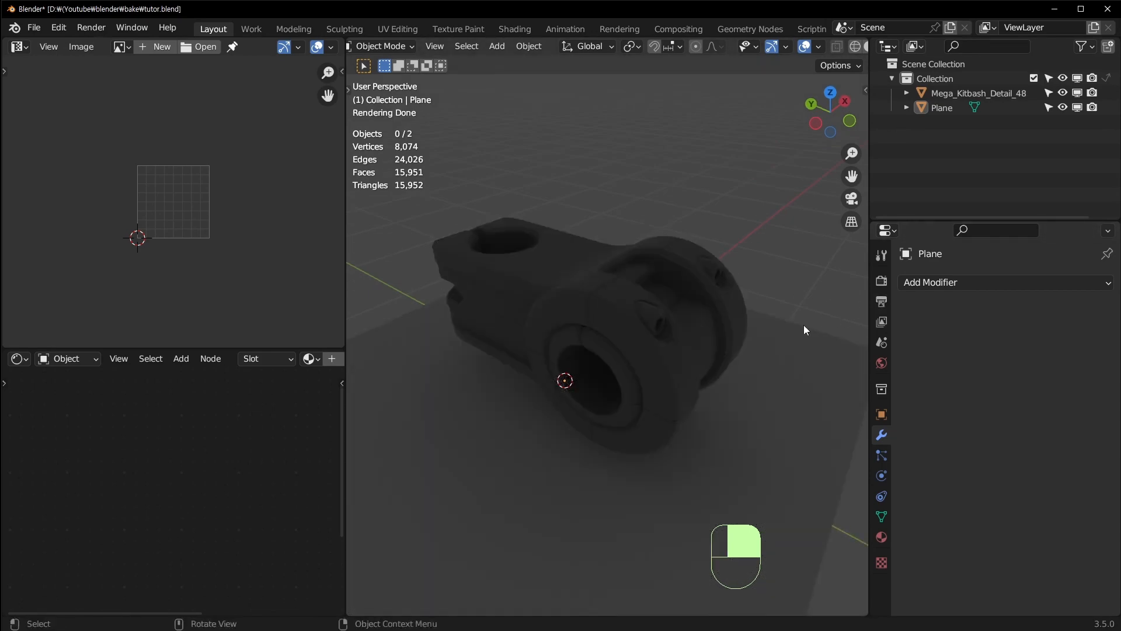
Select the kitbash part, brighten the world background color to a neutral mid-grey, and save tutor.blend
click(625, 290)
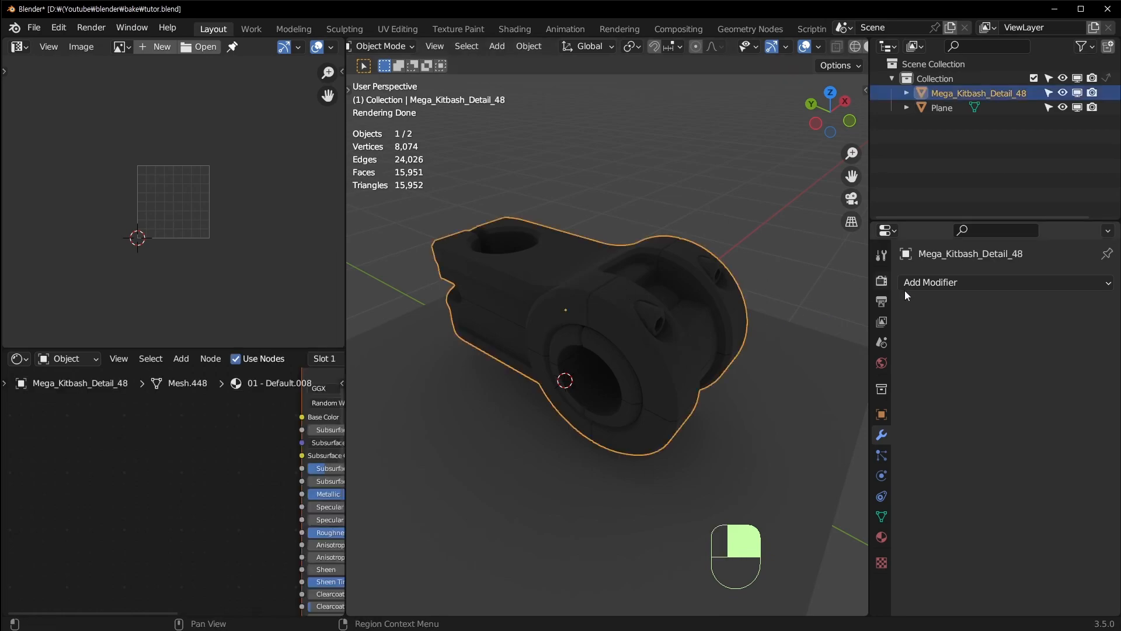
click(882, 363)
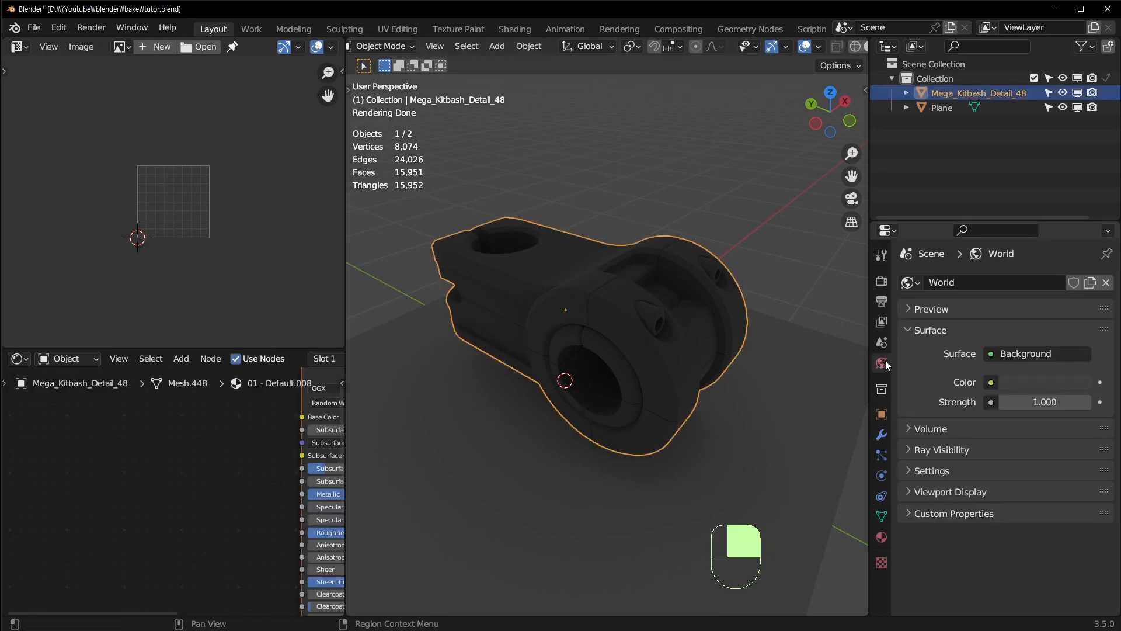
click(1025, 380)
click(1078, 200)
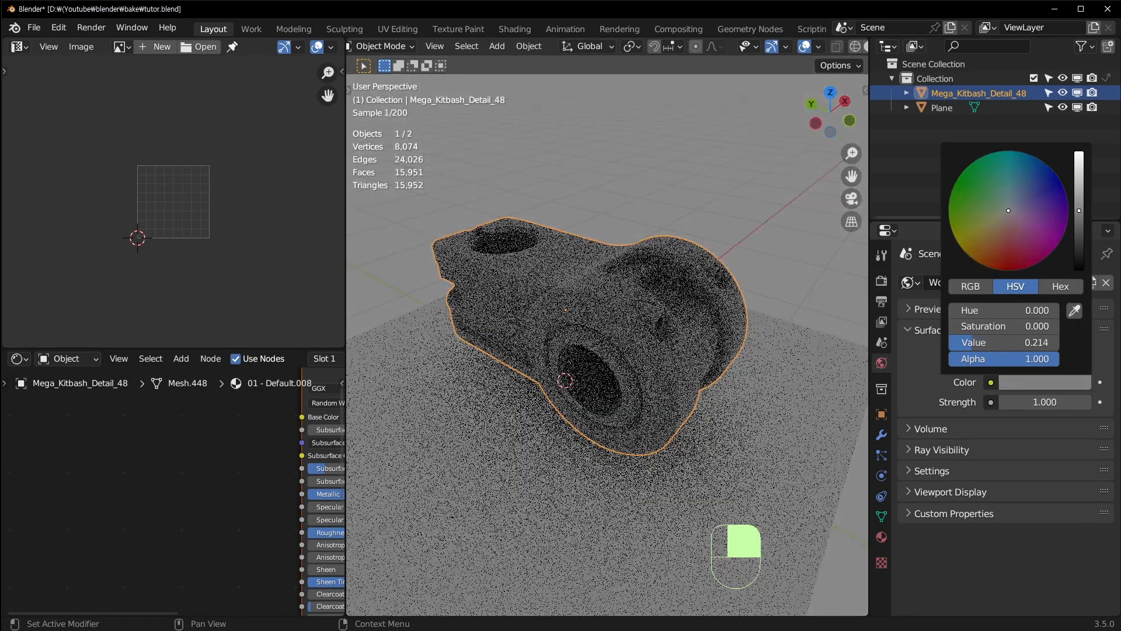
key(ctrl+s)
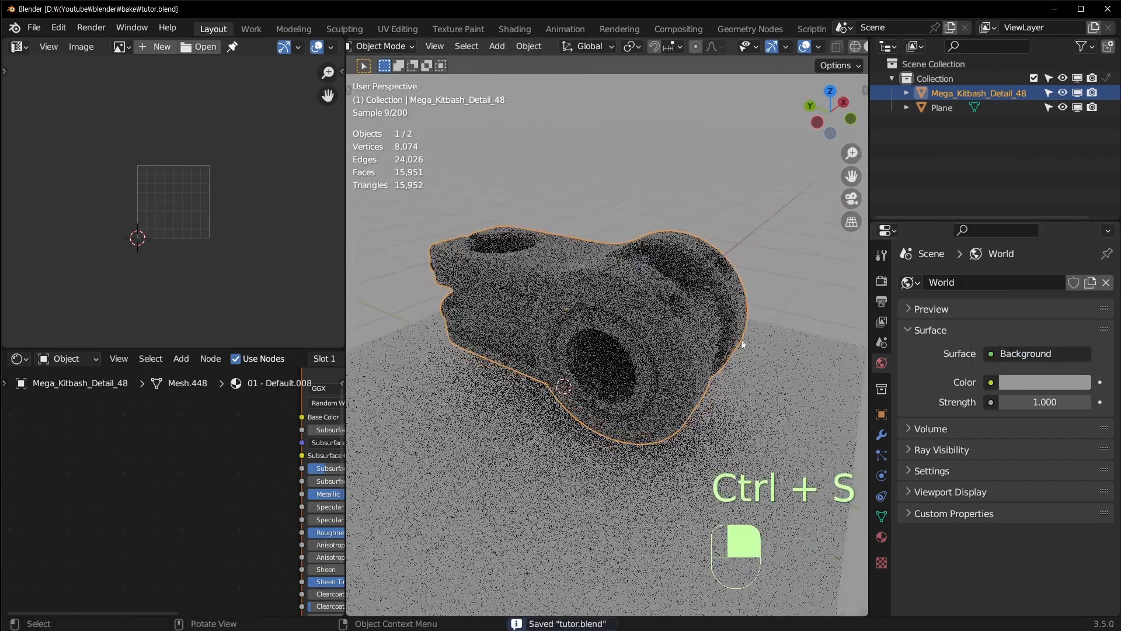
middle_drag(576, 370, 718, 358)
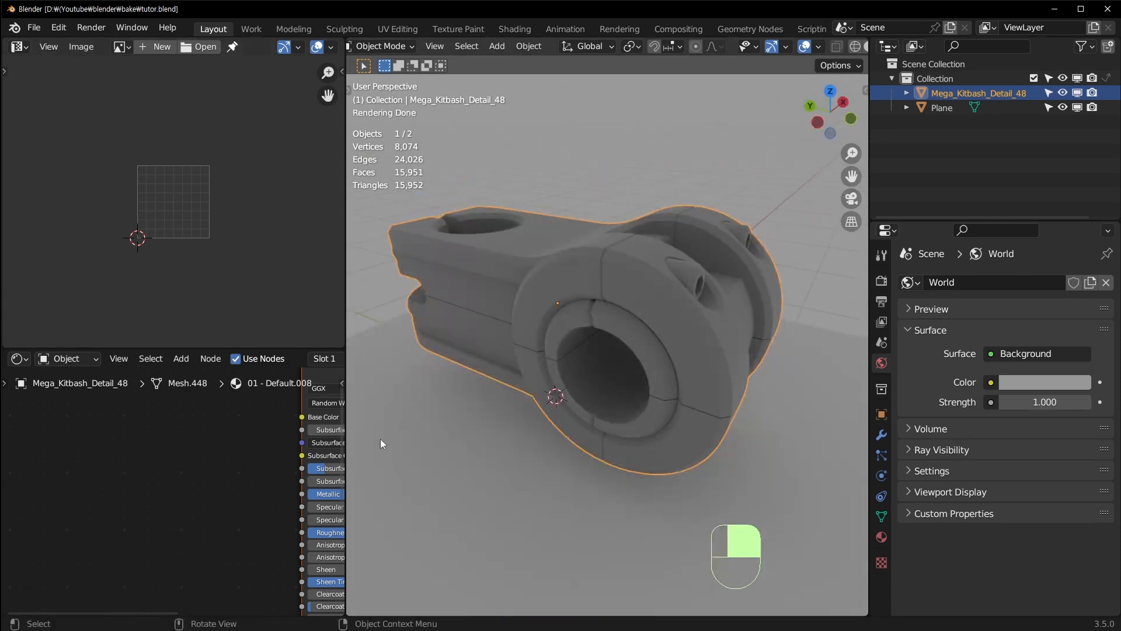
Rename the kitbash part's material as AO_Bake
click(881, 537)
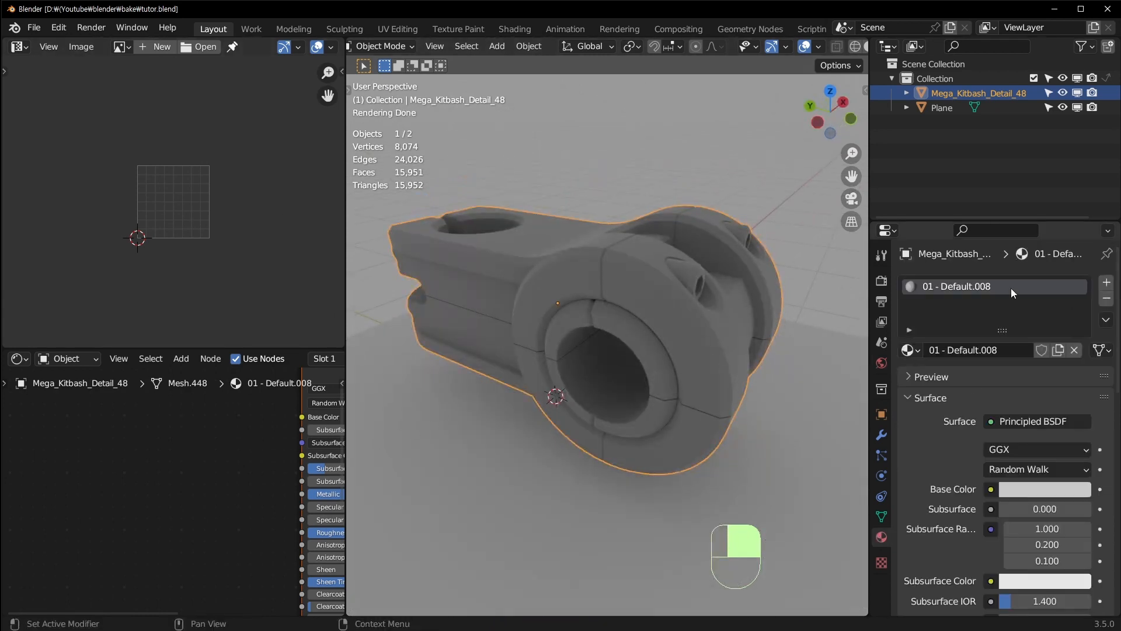
double_click(973, 287)
text(AO_)
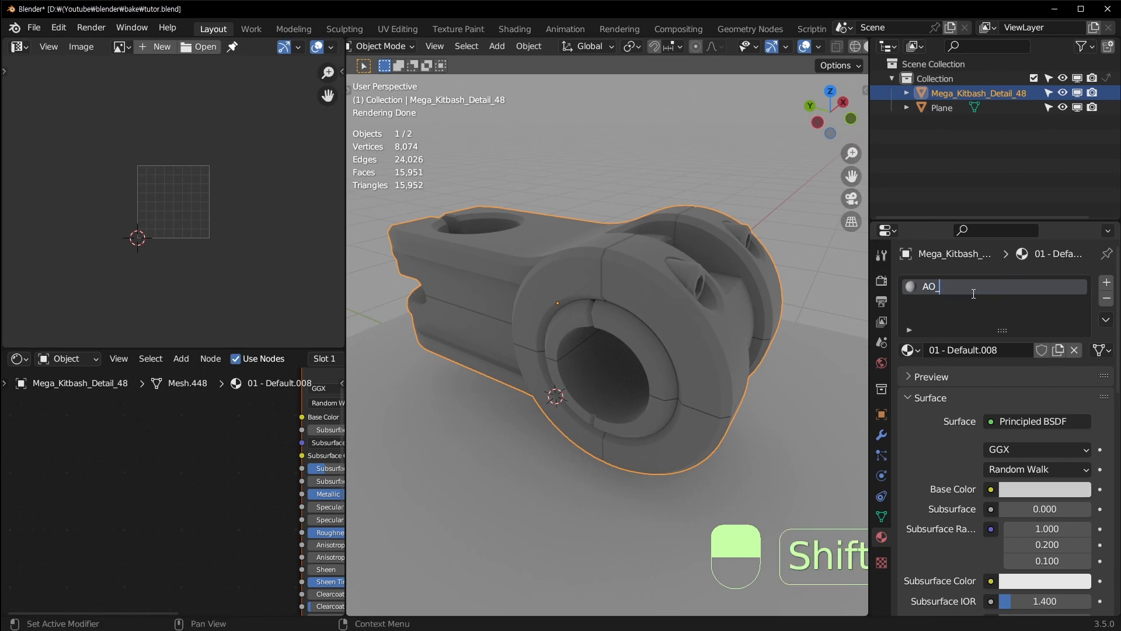
text(Bake)
key(Return)
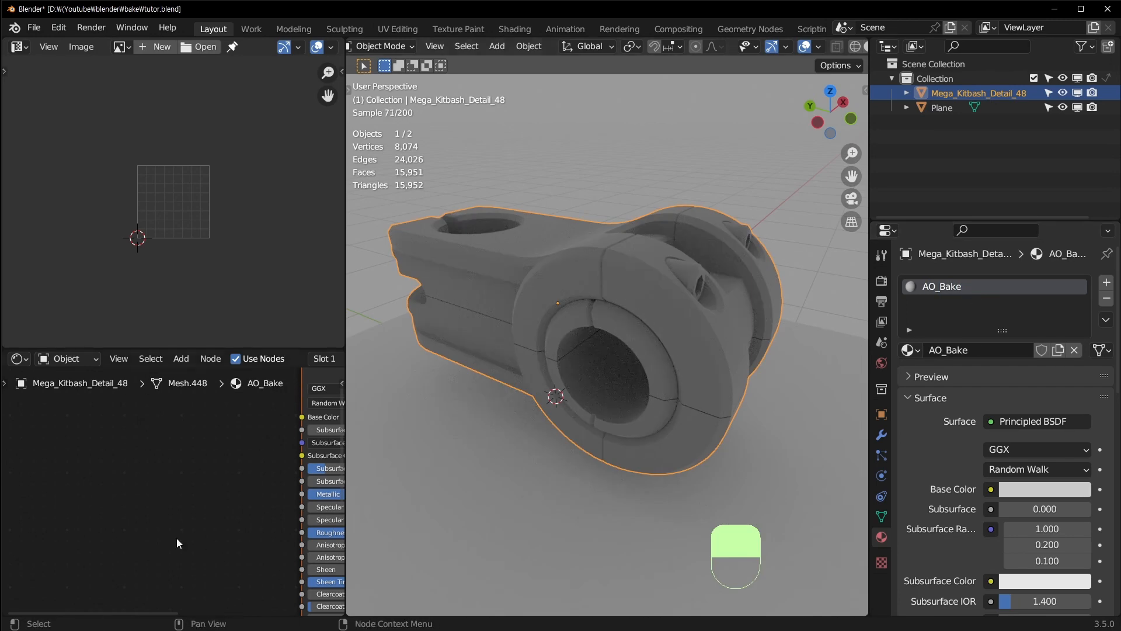
Add an Image Texture node to the AO_Bake material with a new 1024 × 1024 px image named Ao_Bake
key(shift+a)
mouse_move(76, 498)
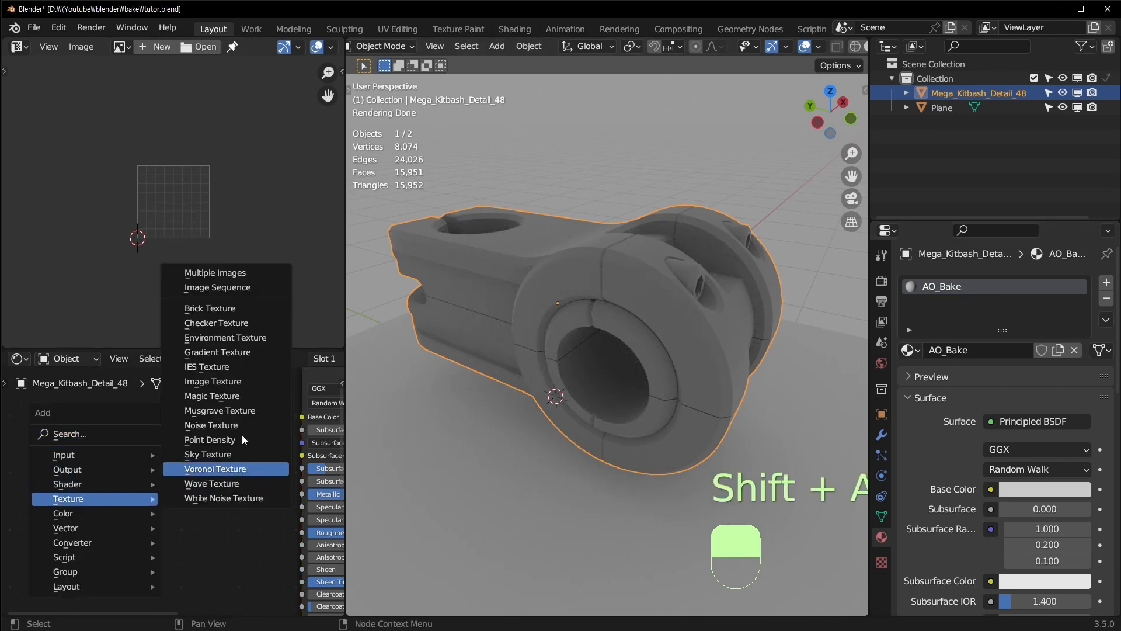
click(250, 382)
click(73, 429)
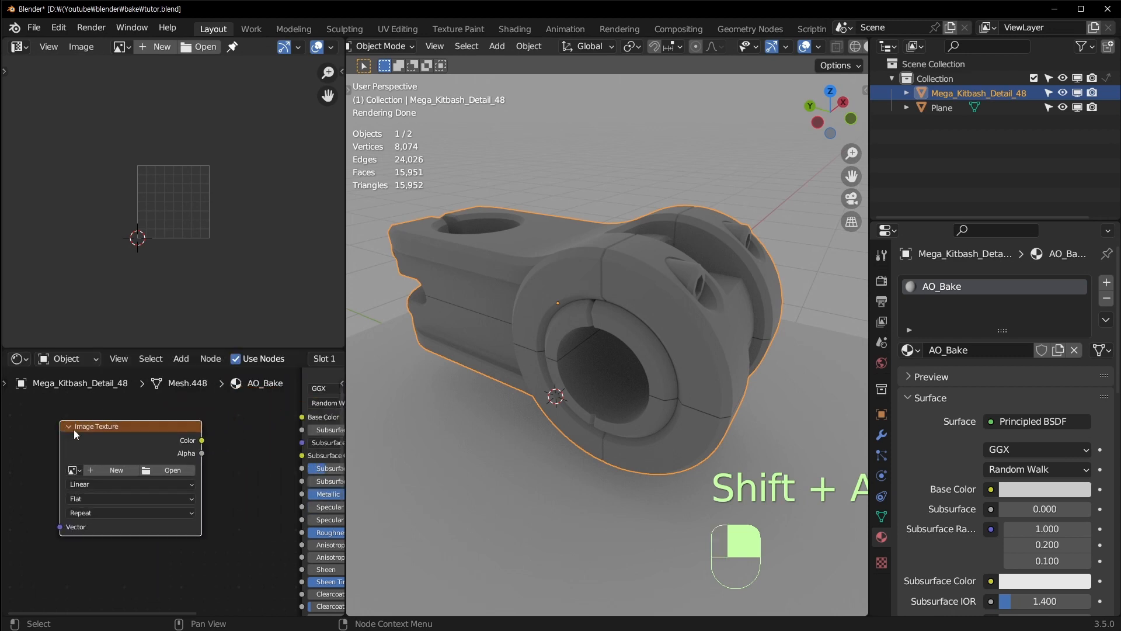
click(102, 469)
click(140, 485)
text(Ao_Bake)
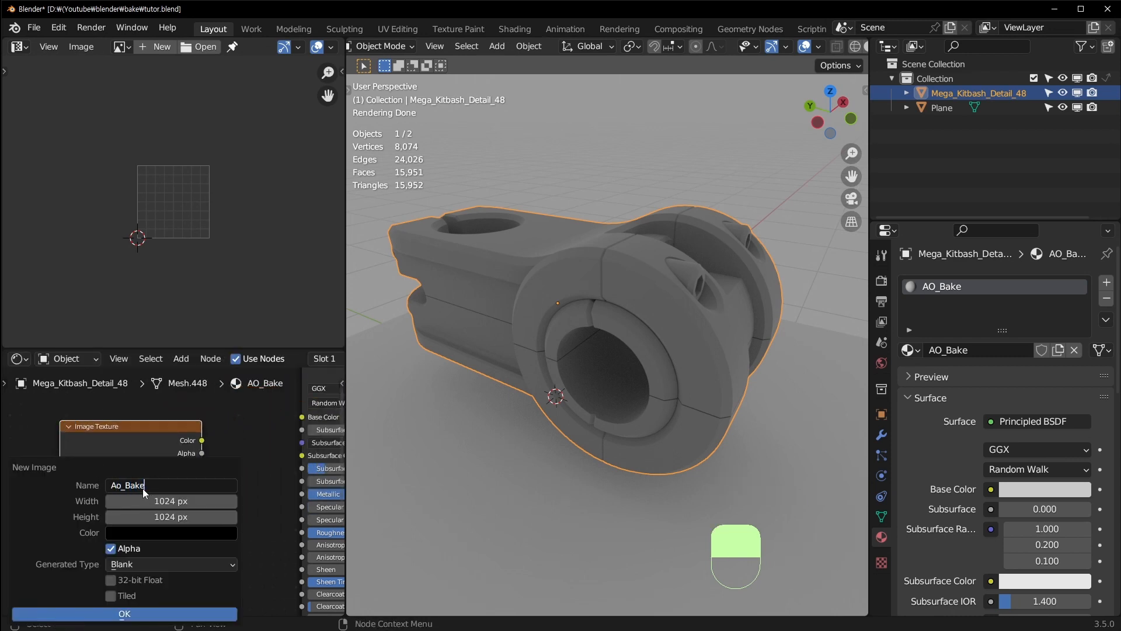
key(Return)
click(166, 613)
Show the Ao_Bake image in the image editor and save tutor.blend
click(122, 47)
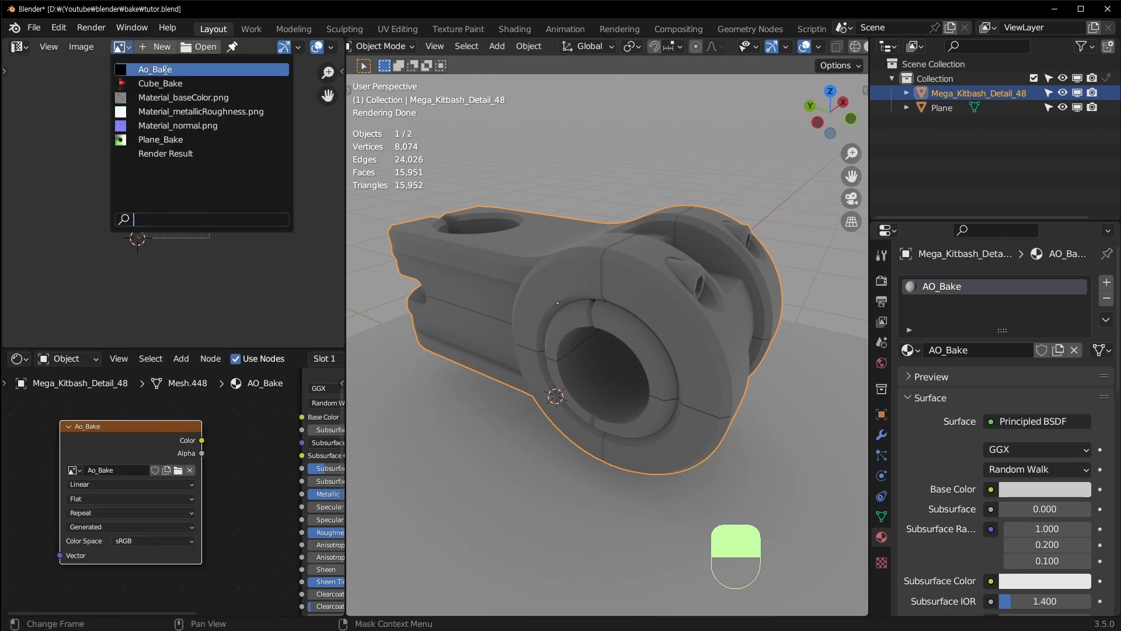
click(165, 69)
key(z)
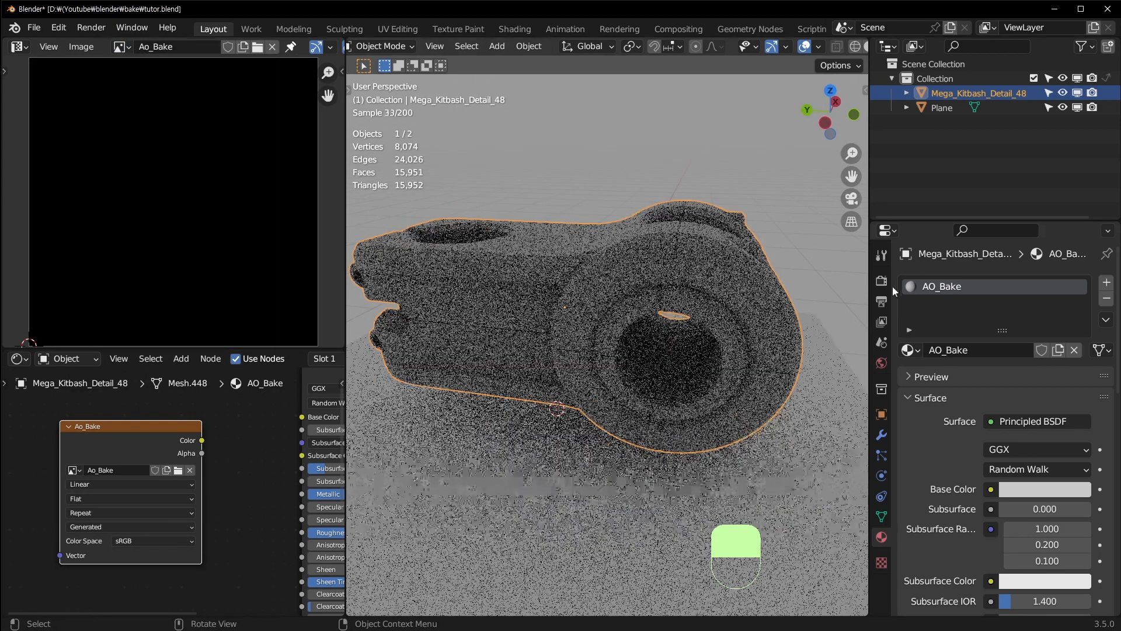
key(ctrl+s)
scroll(686, 296, up, 5)
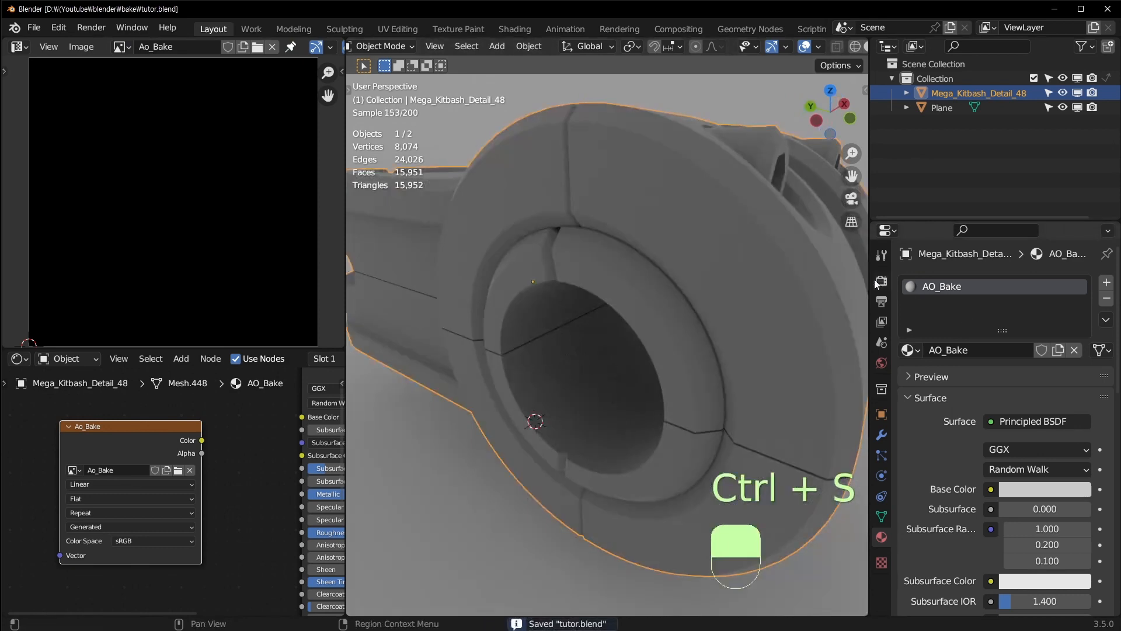
Set the bake type to Ambient Occlusion and bake the kitbash part into the Ao_Bake image
click(880, 281)
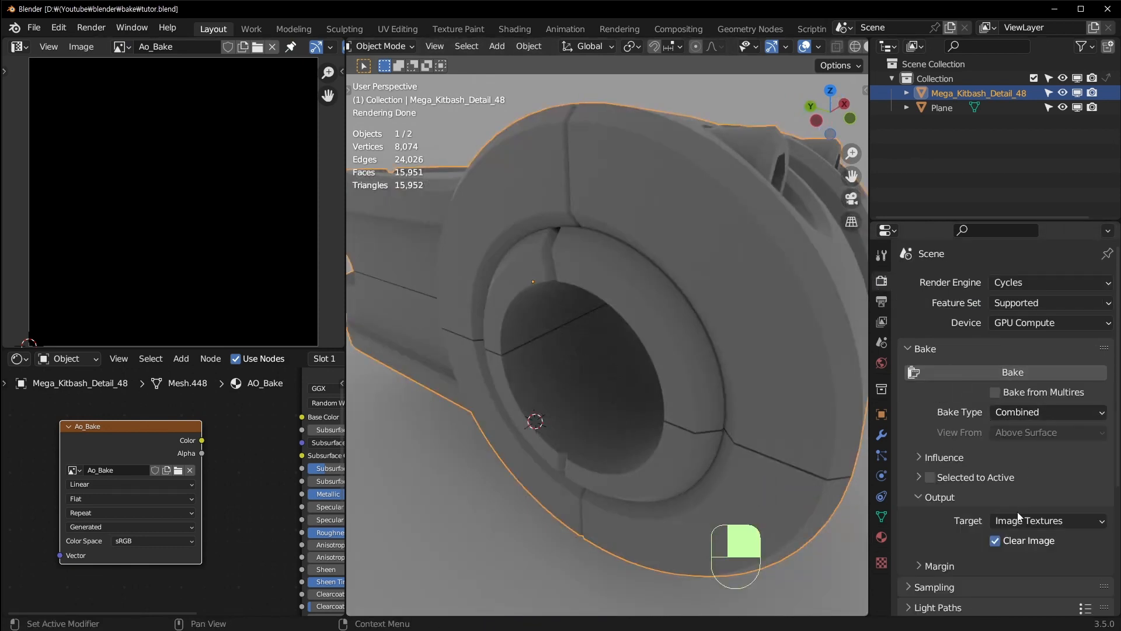
scroll(985, 436, down, 2)
scroll(957, 450, up, 2)
click(922, 457)
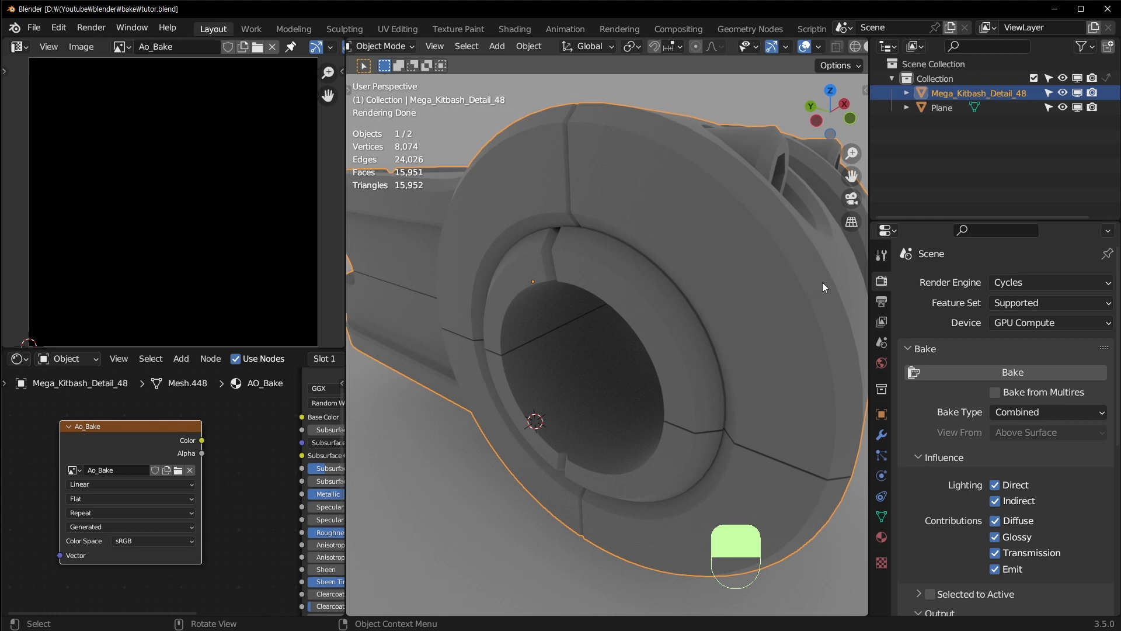
click(1034, 412)
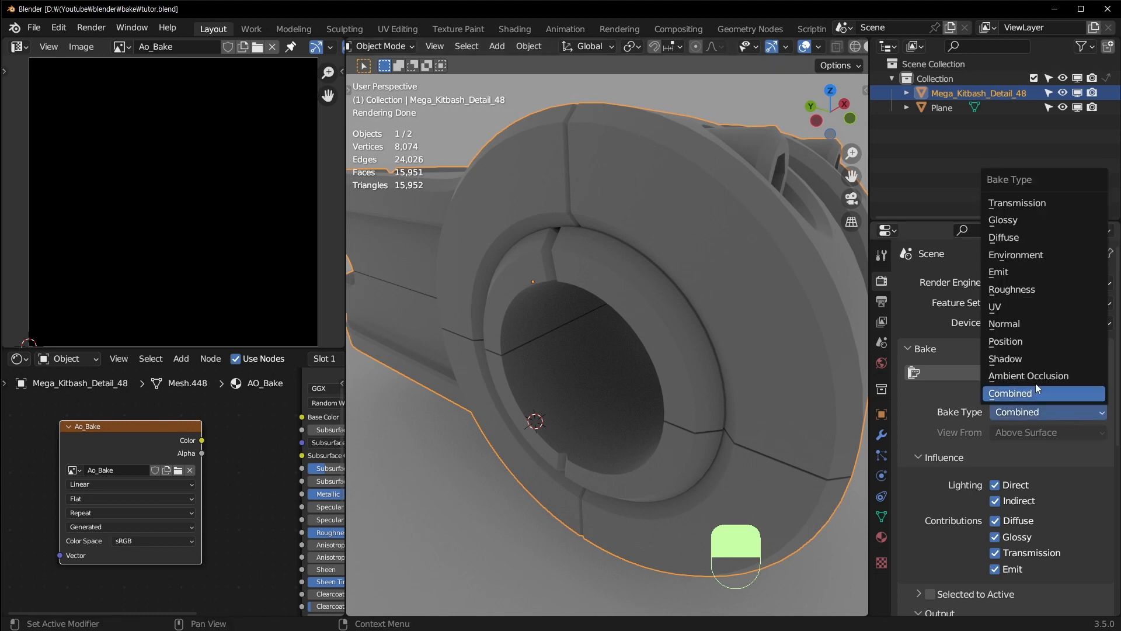
click(1035, 381)
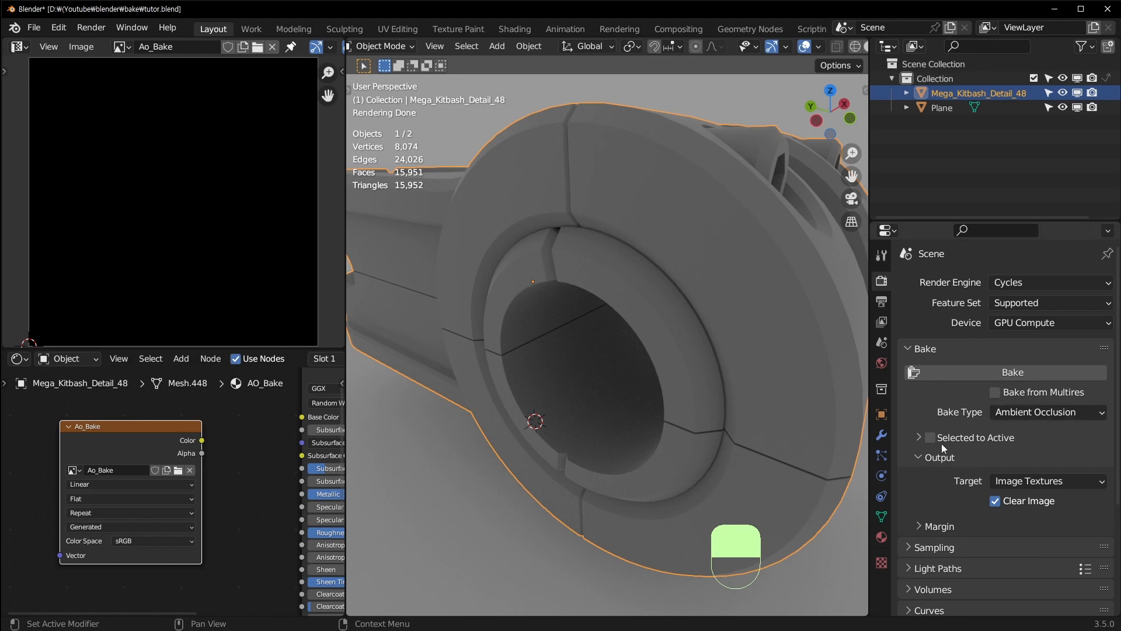
middle_drag(779, 294, 764, 307)
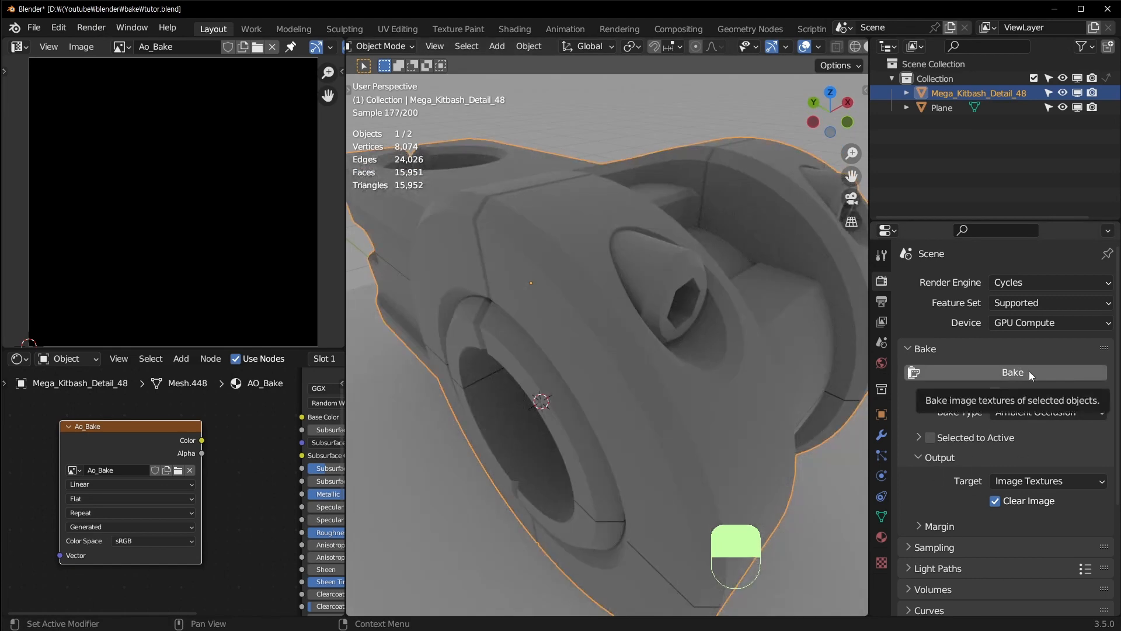
click(1029, 370)
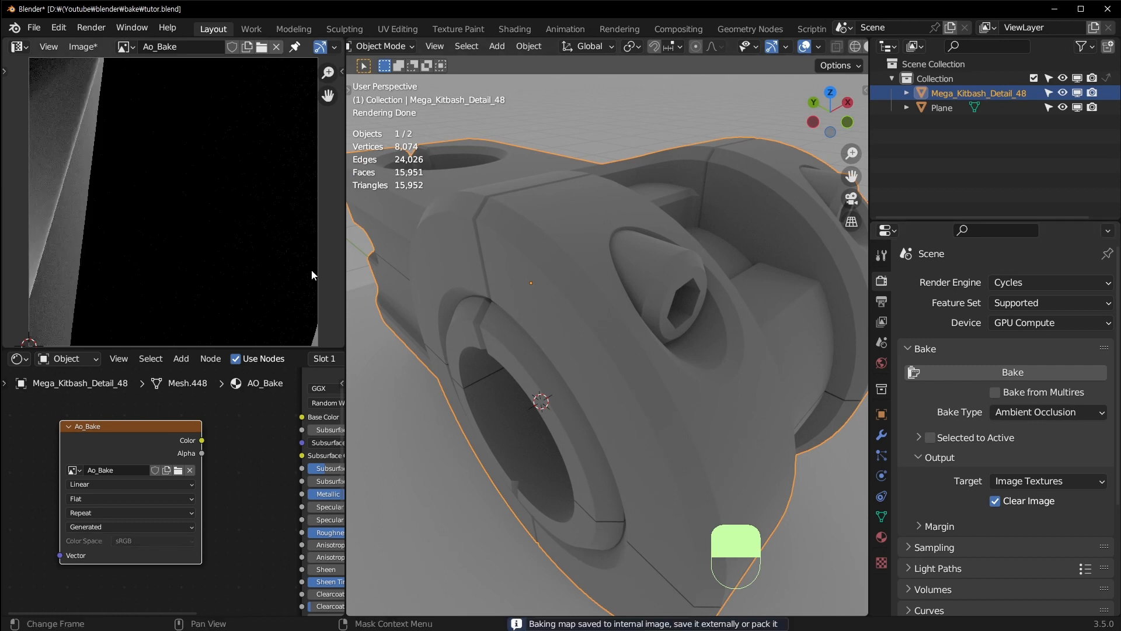
Unwrap the whole kitbash part with Smart UV Project, using a 66° angle limit, Scaled margin method and 0.000 island margin
scroll(189, 239, down, 4)
scroll(141, 160, up, 2)
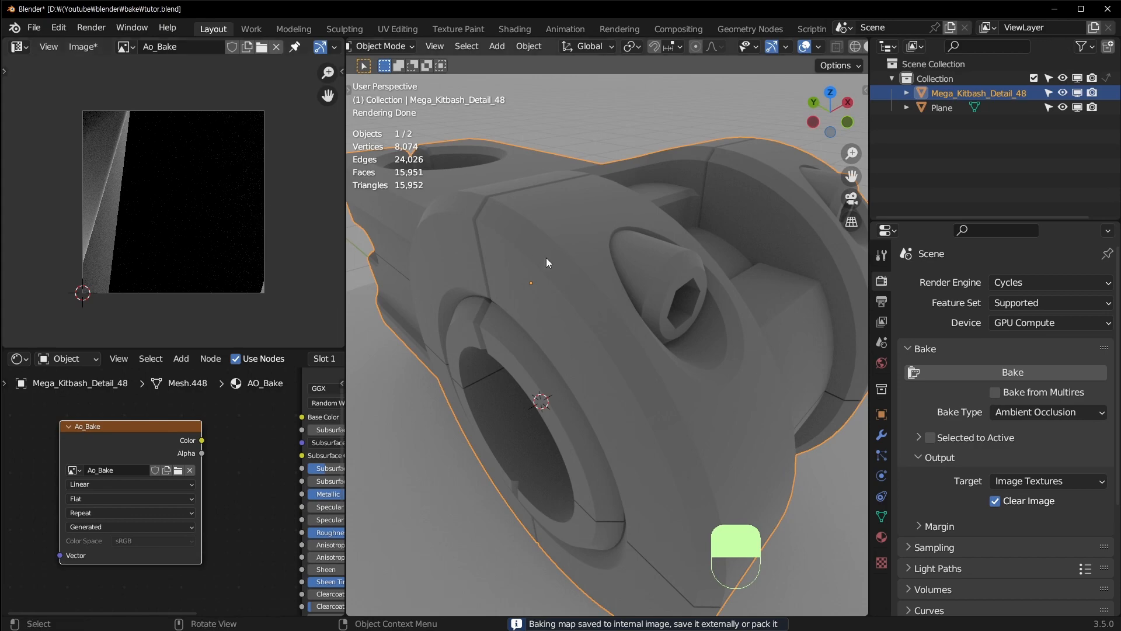
key(Tab)
scroll(206, 139, down, 5)
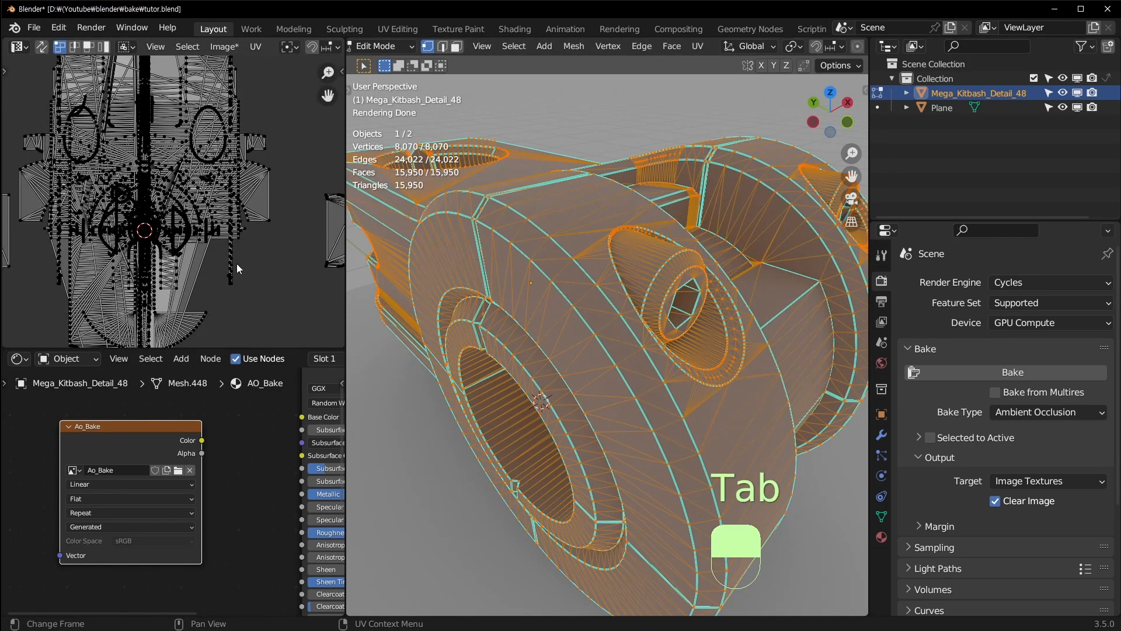
middle_drag(565, 263, 561, 303)
scroll(583, 267, down, 3)
key(u)
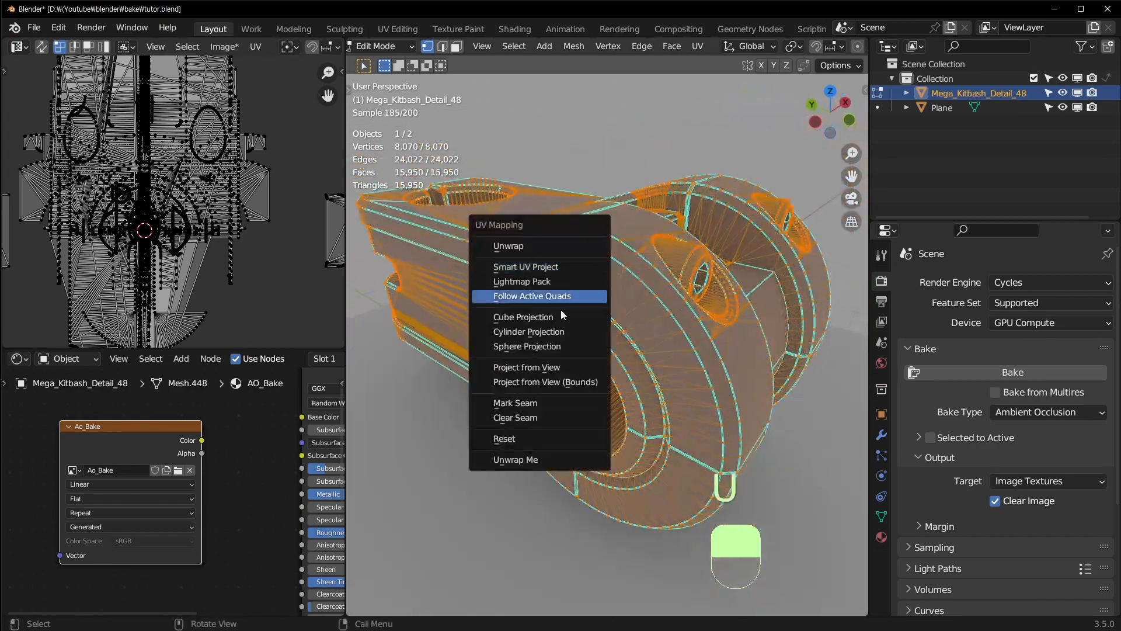
click(565, 267)
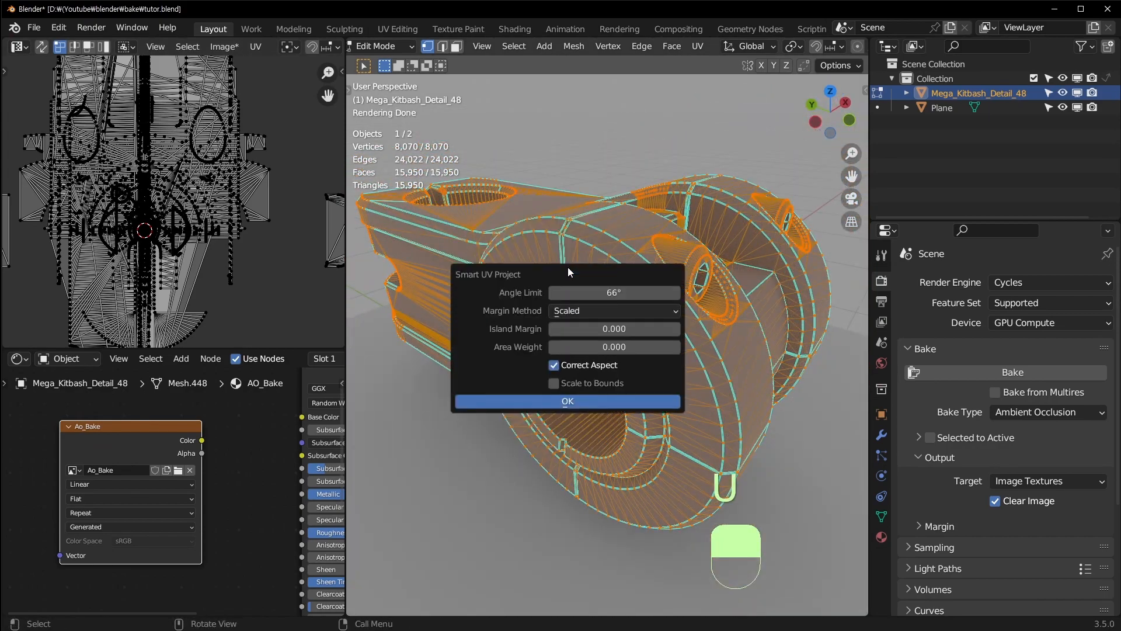
click(569, 400)
scroll(569, 399, up, 3)
key(Tab)
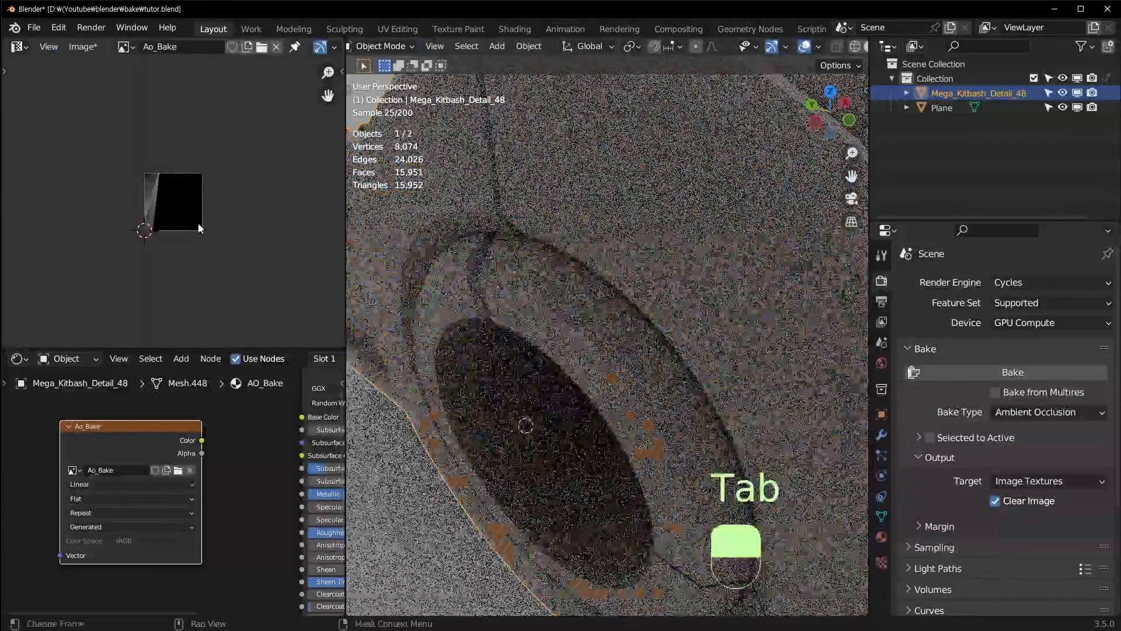
Save tutor.blend and rebake the kitbash part's Ambient Occlusion into the Ao_Bake image
scroll(163, 221, up, 5)
scroll(164, 220, down, 2)
key(Tab)
key(Tab)
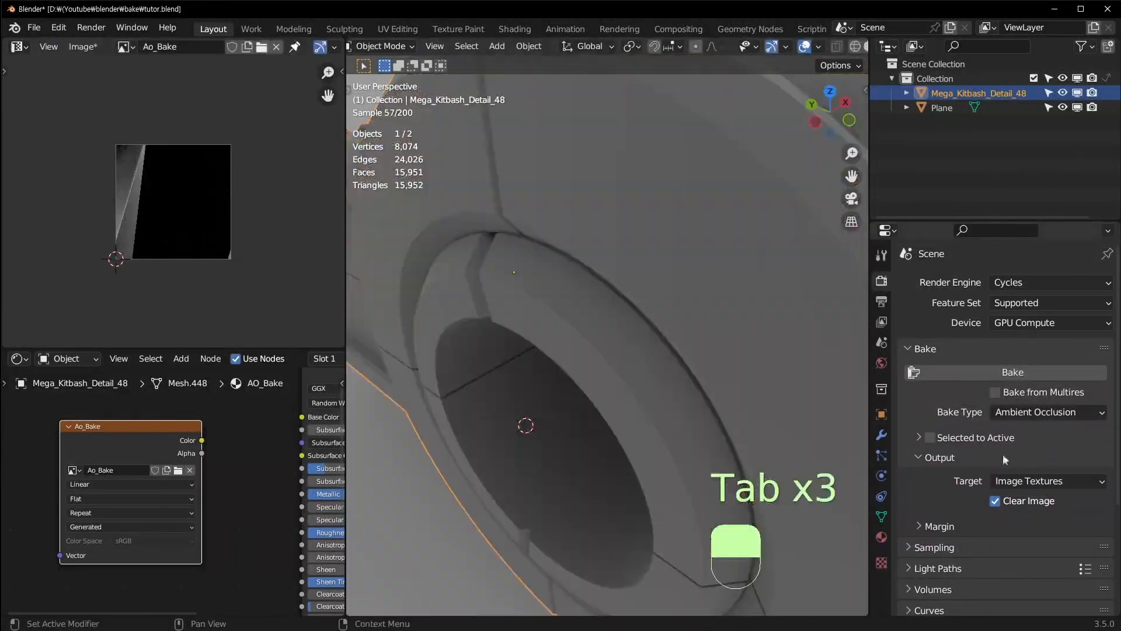
key(ctrl+s)
click(1041, 372)
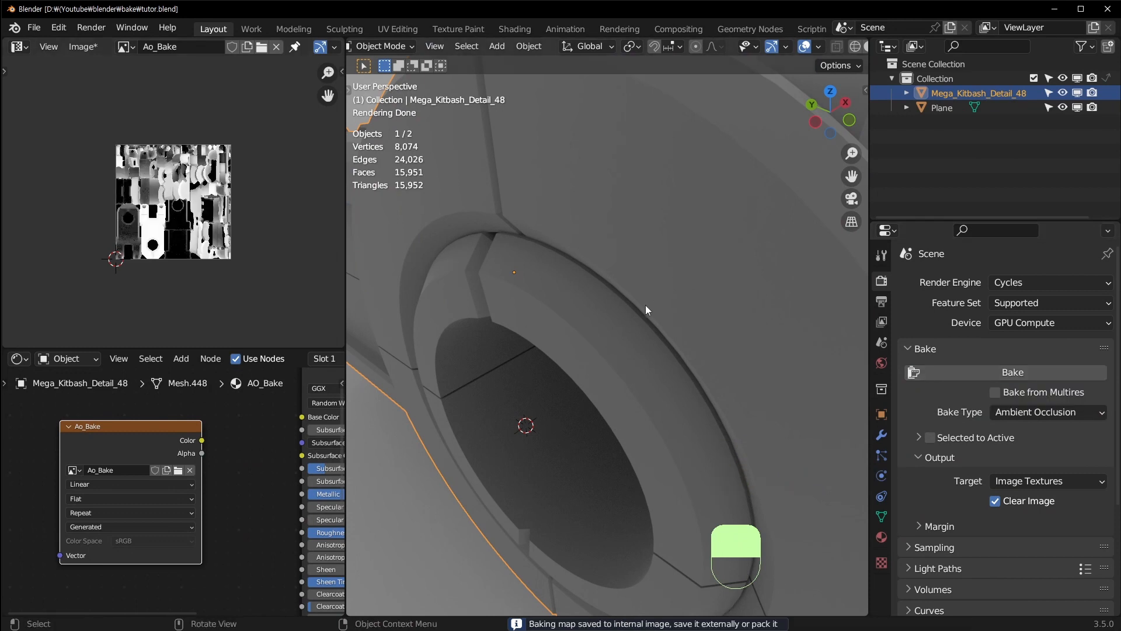
Examine the rebaked Ao_Bake image and compare its UV islands with the kitbash part's geometry
scroll(204, 219, up, 2)
scroll(205, 218, up, 1)
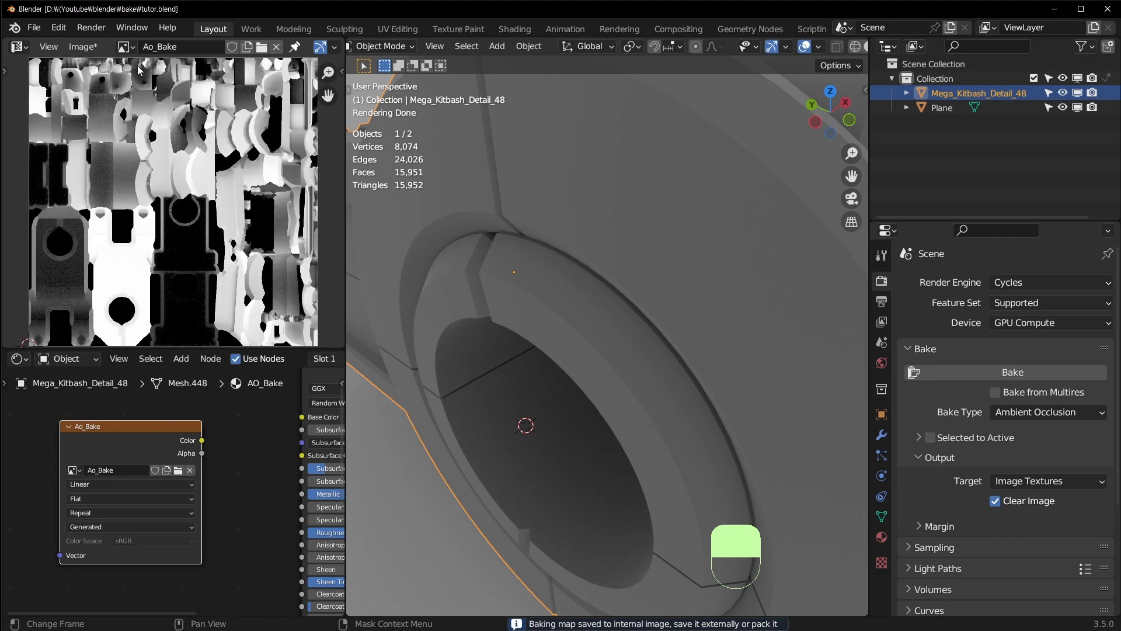
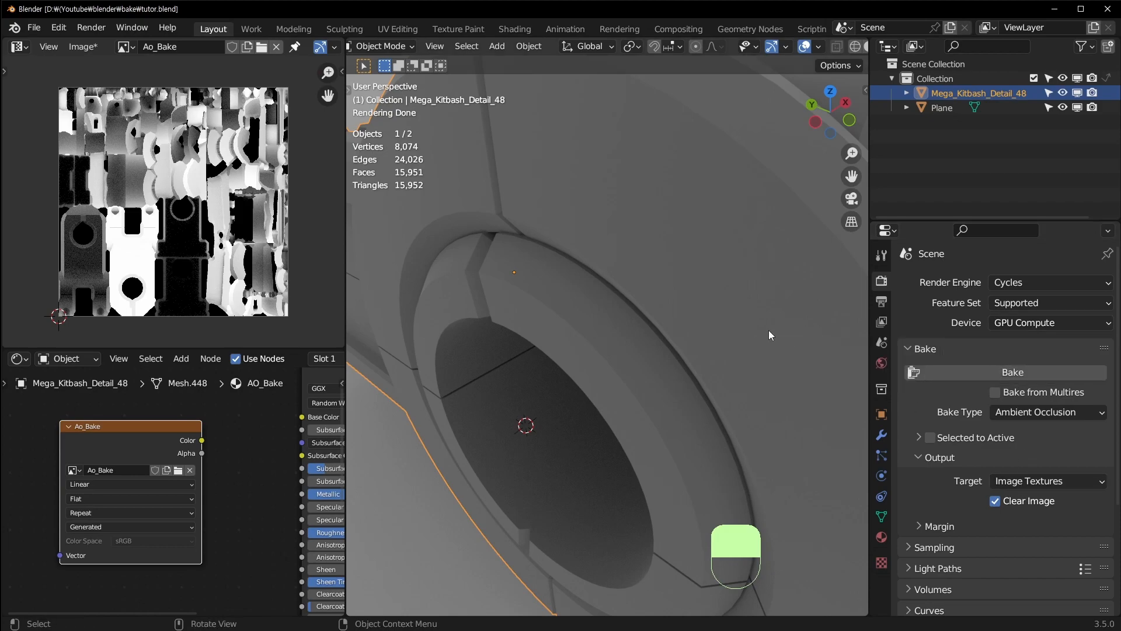
middle_drag(646, 320, 571, 184)
scroll(689, 302, down, 5)
scroll(160, 208, up, 4)
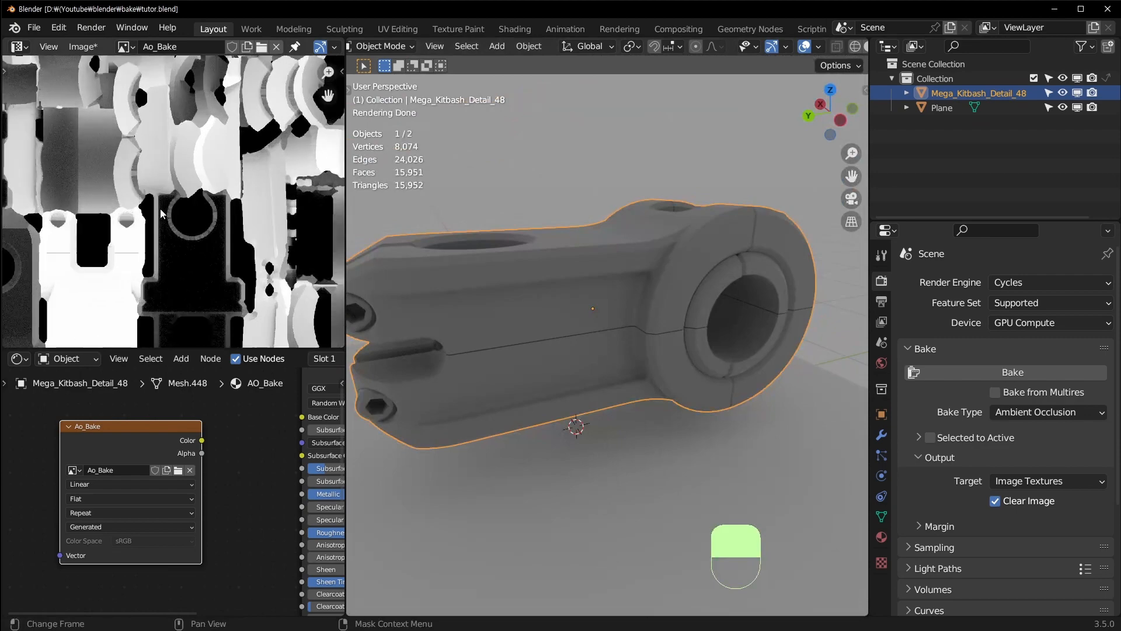
scroll(239, 174, down, 2)
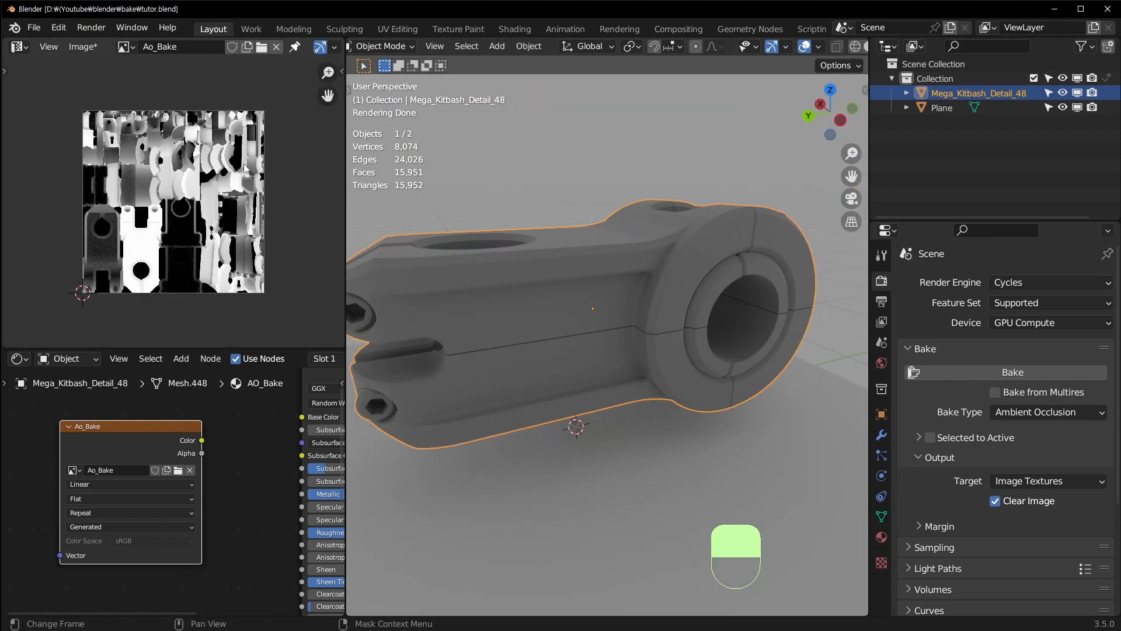
scroll(220, 176, up, 1)
middle_drag(613, 280, 668, 270)
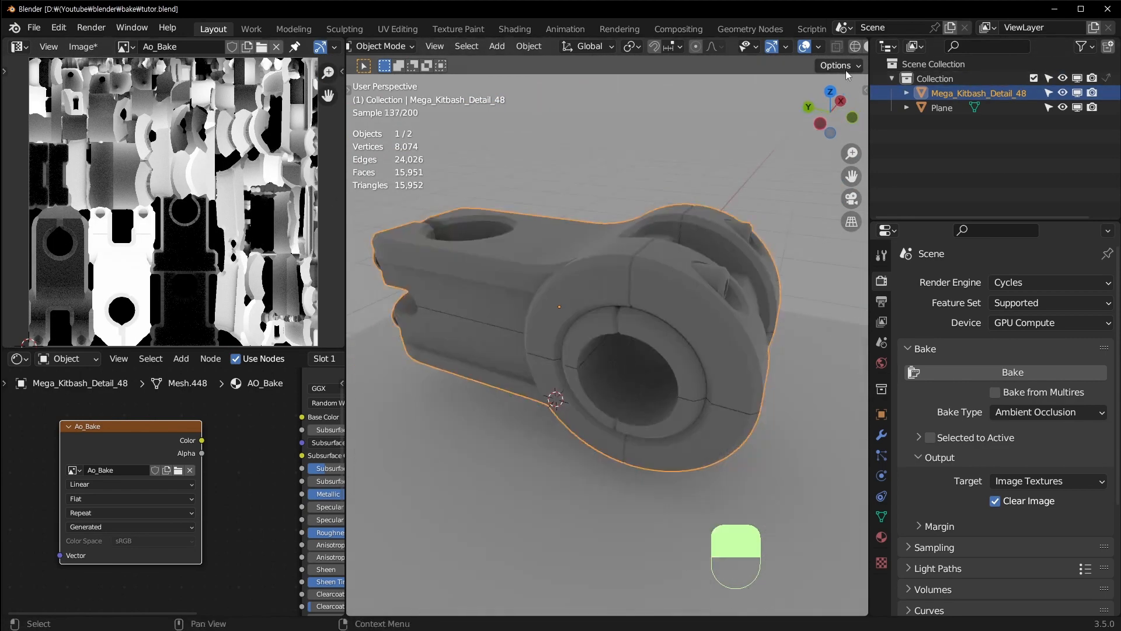
Switch the 3D viewport to Solid shading to display the kitbash part with its baked texture
scroll(832, 53, down, 3)
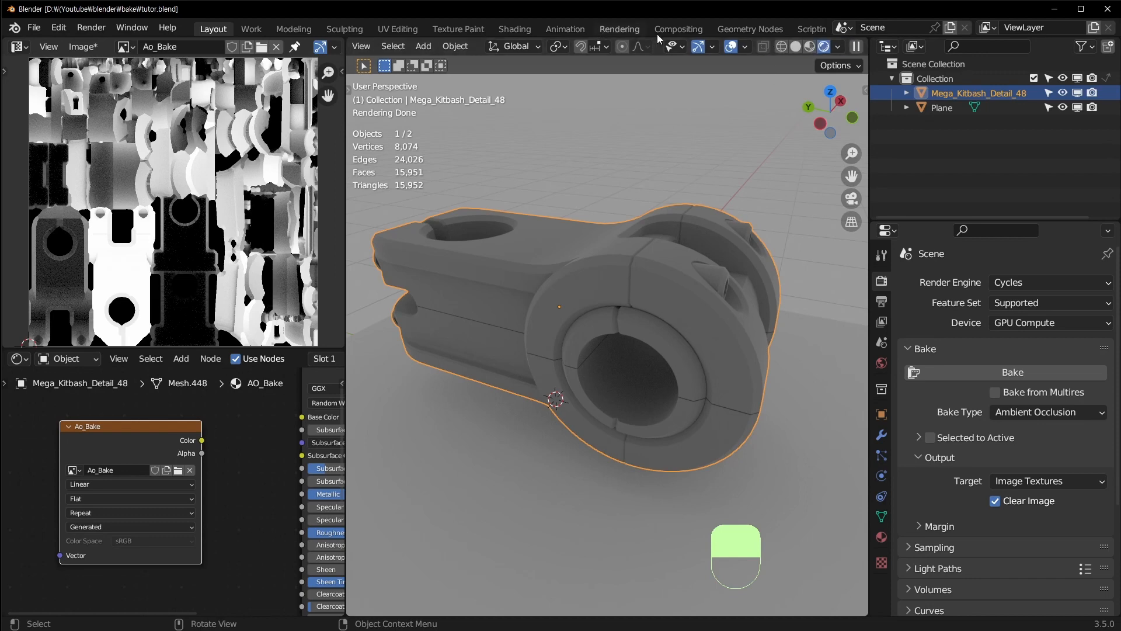
click(796, 47)
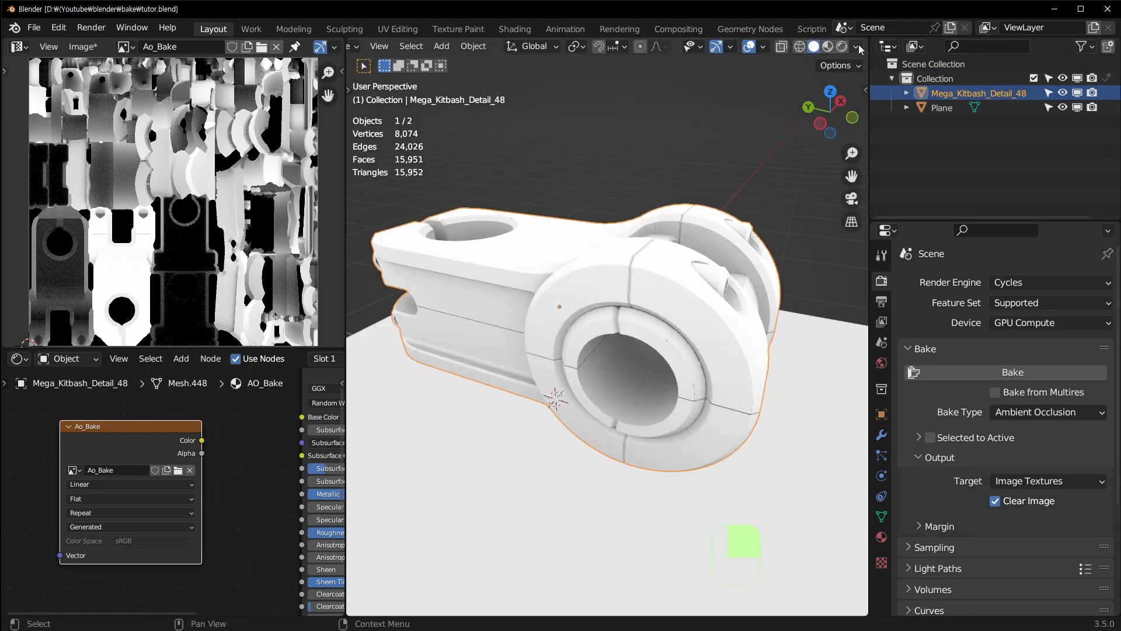
click(857, 47)
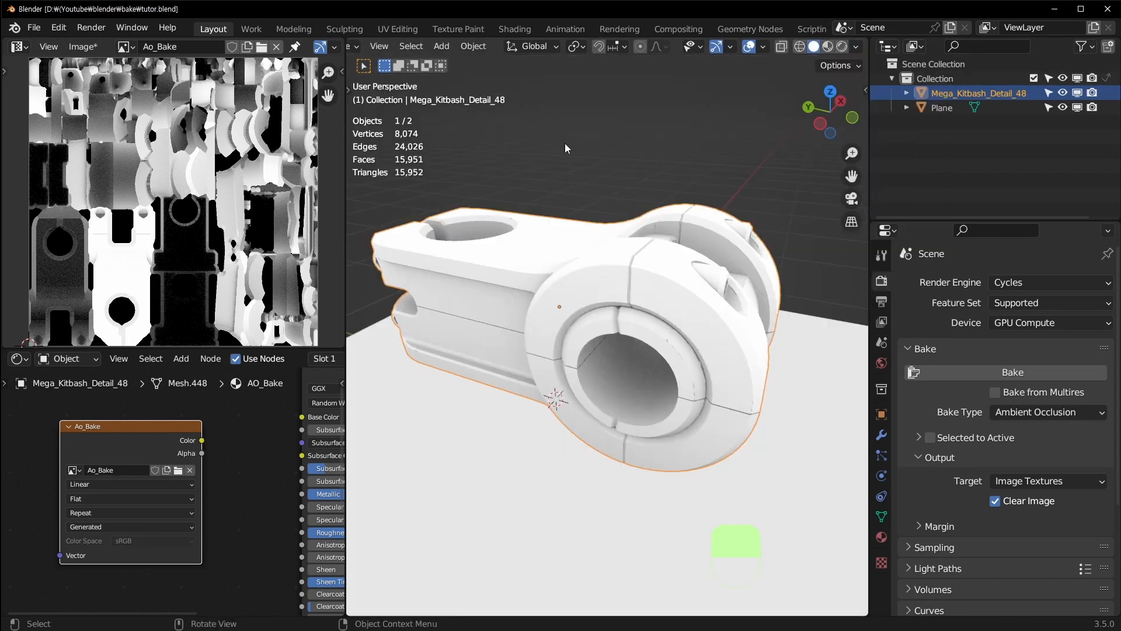
click(680, 147)
click(701, 262)
Examine the baked occlusion inside the kitbash part's bore and along the edges of its surrounding ring
scroll(653, 260, up, 3)
middle_drag(701, 261, 685, 243)
click(703, 255)
scroll(661, 261, up, 2)
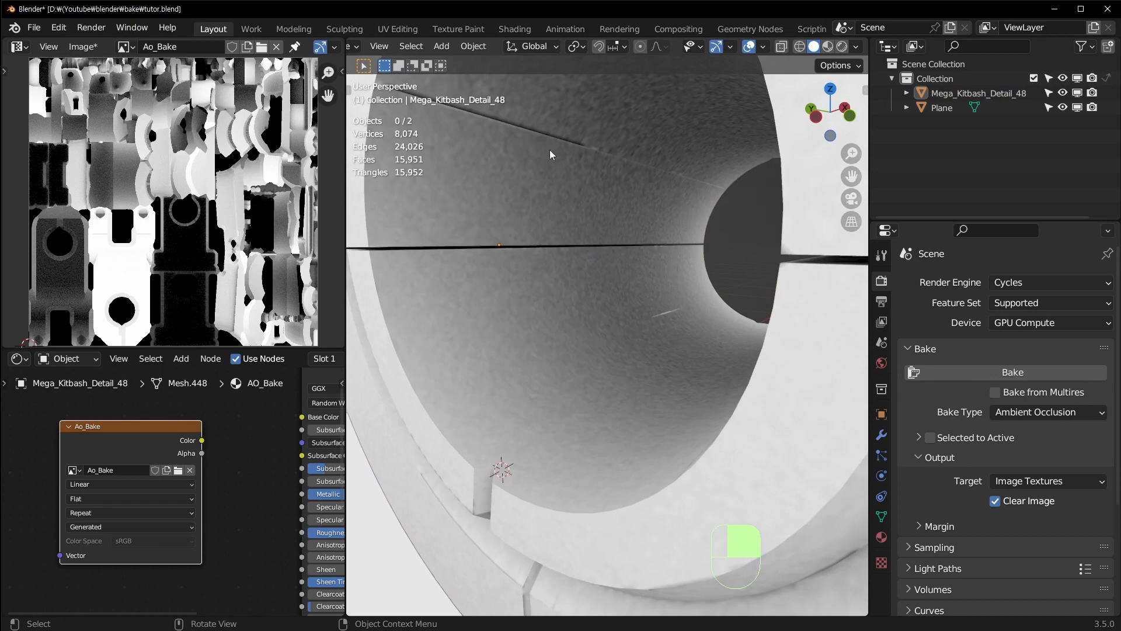
middle_drag(549, 149, 607, 170)
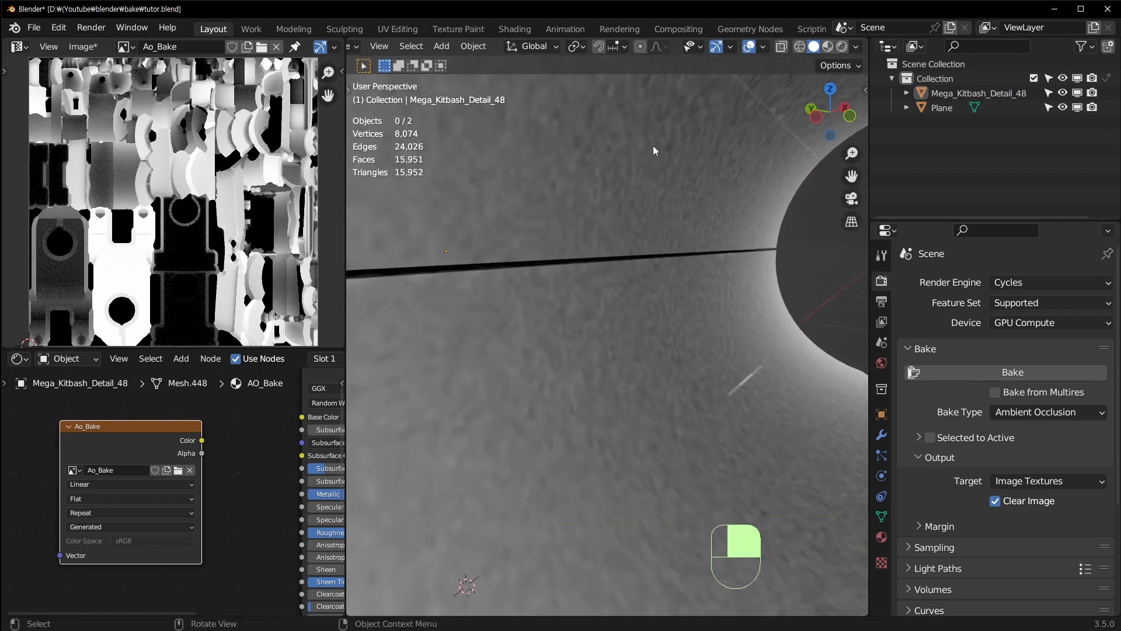
scroll(629, 168, down, 5)
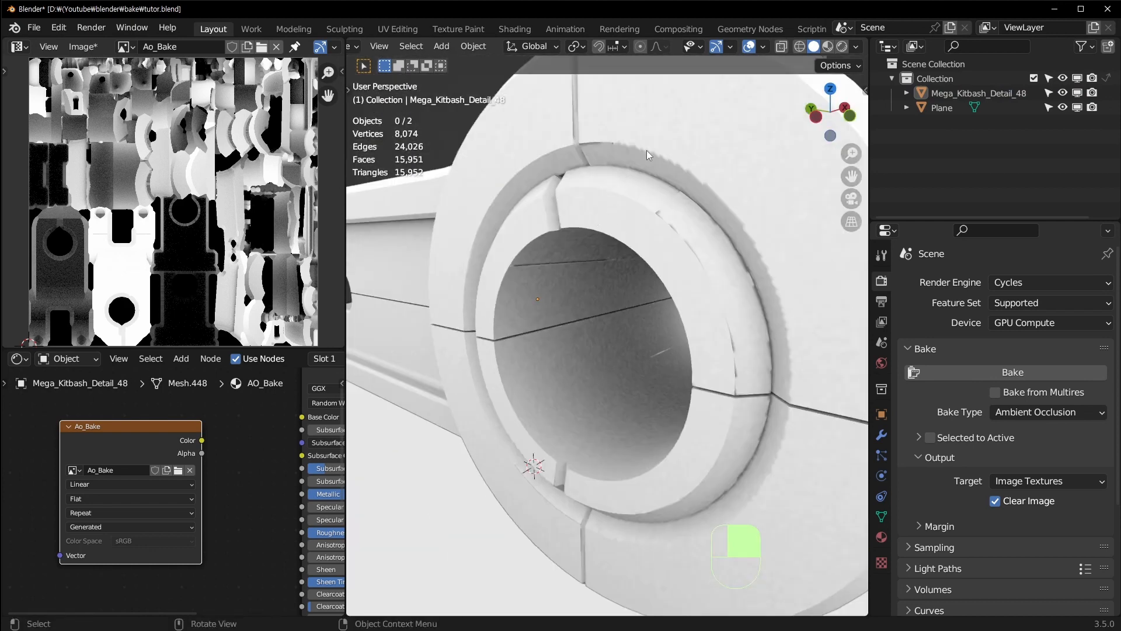
shift+middle_drag(599, 148, 622, 219)
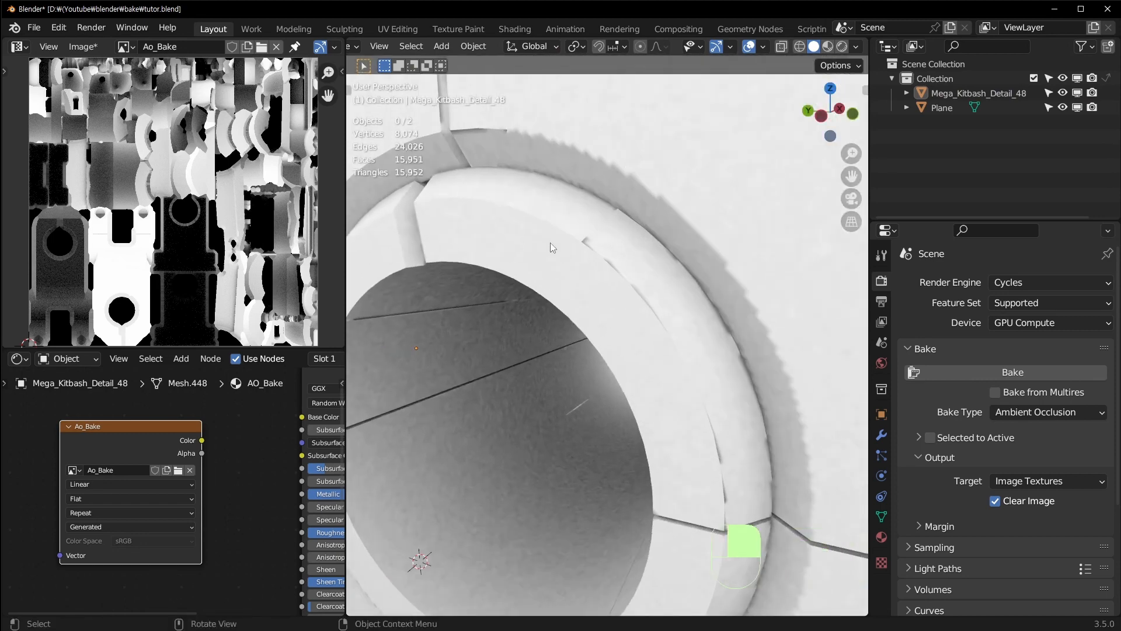
scroll(759, 308, down, 6)
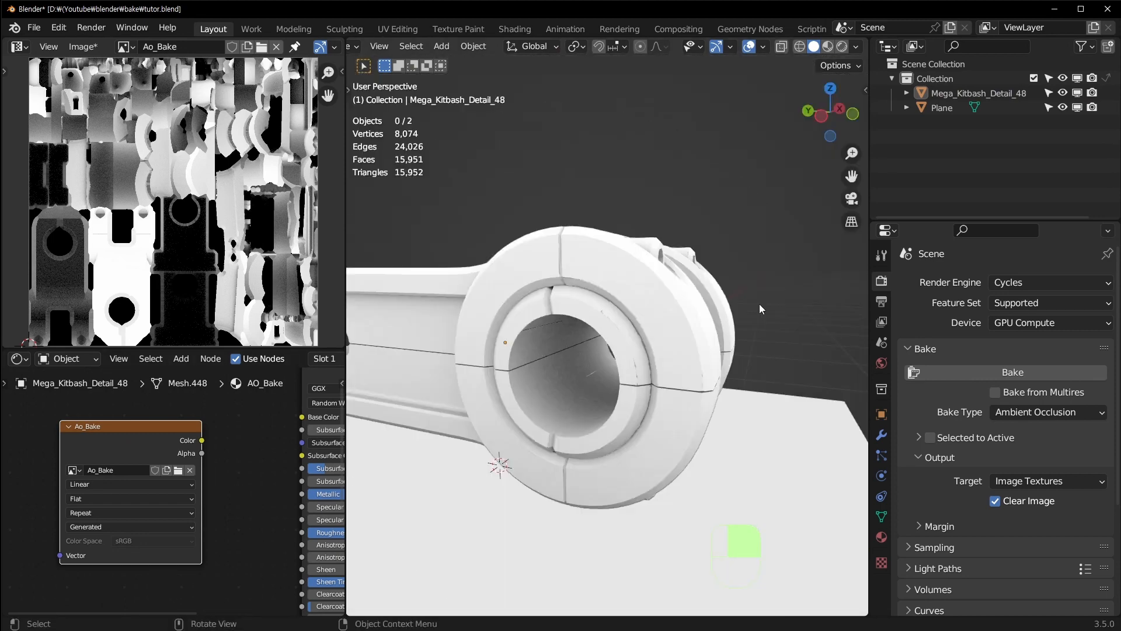
Inspect the baked occlusion on the arm's side recess, the outer ring and the upper surface of the part
scroll(759, 306, down, 2)
middle_drag(590, 369, 675, 349)
scroll(607, 348, up, 4)
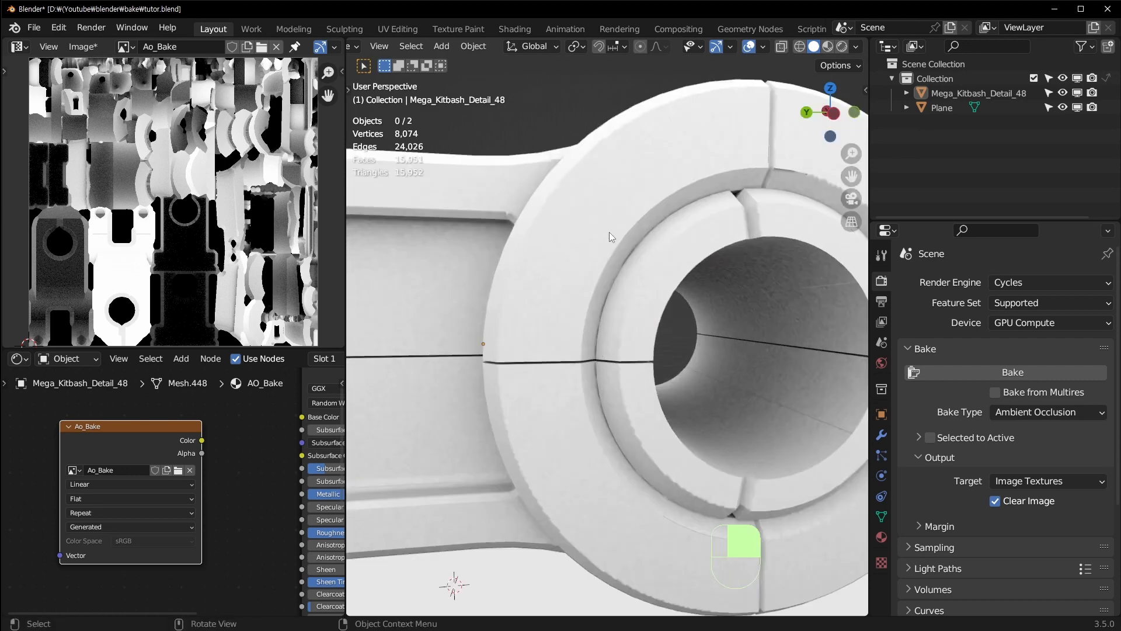
shift+middle_drag(474, 341, 665, 230)
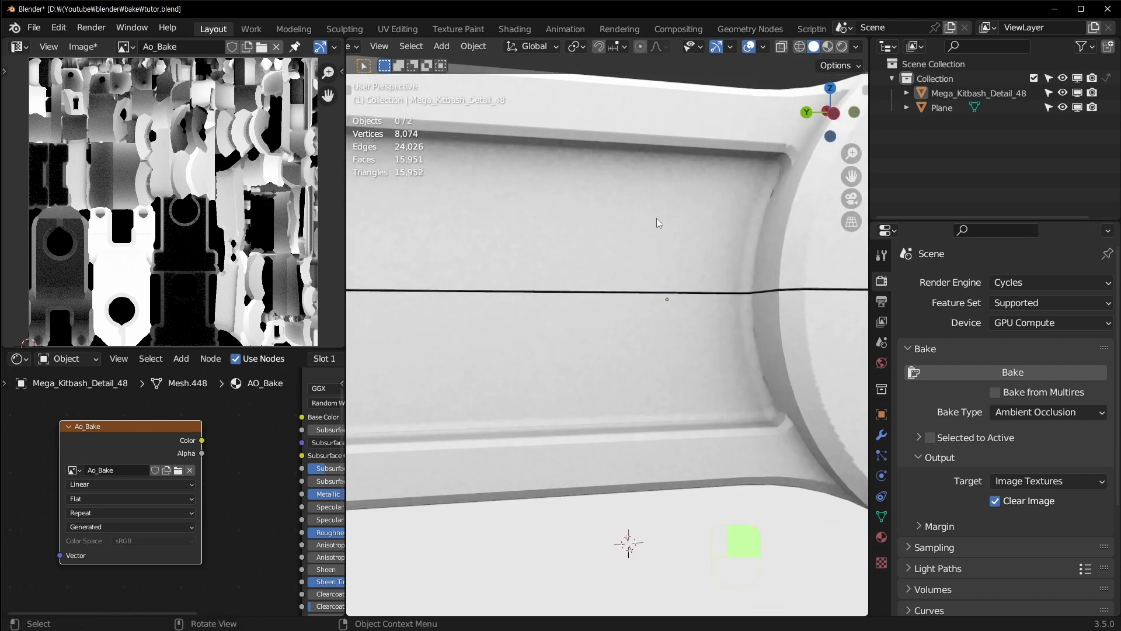
scroll(678, 266, down, 2)
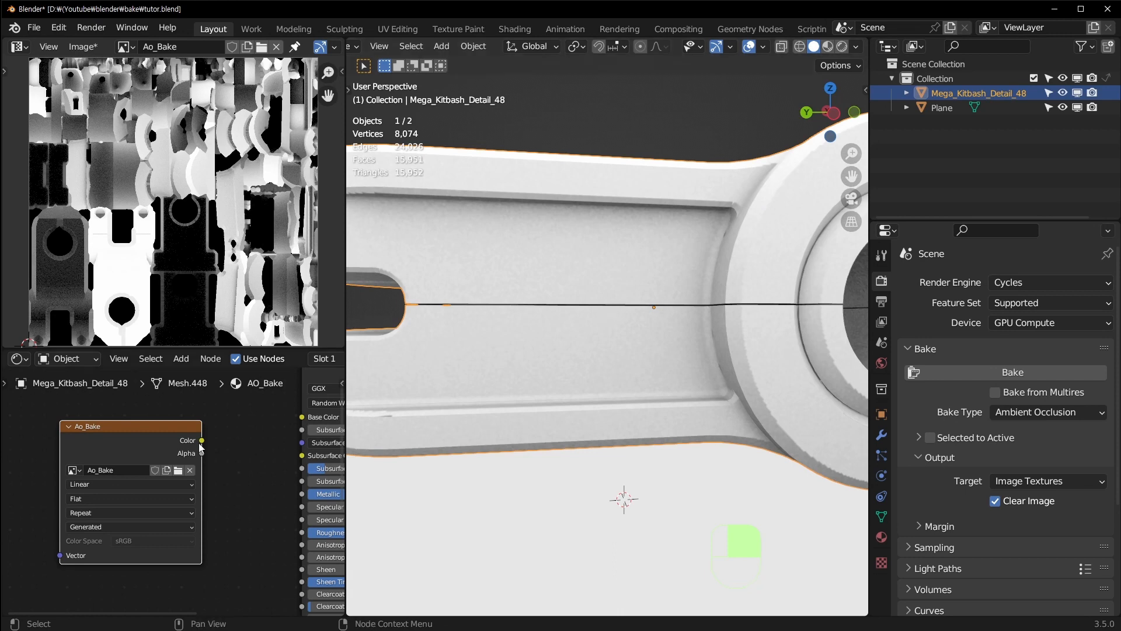
middle_drag(794, 236, 630, 344)
scroll(630, 348, up, 2)
scroll(582, 269, down, 1)
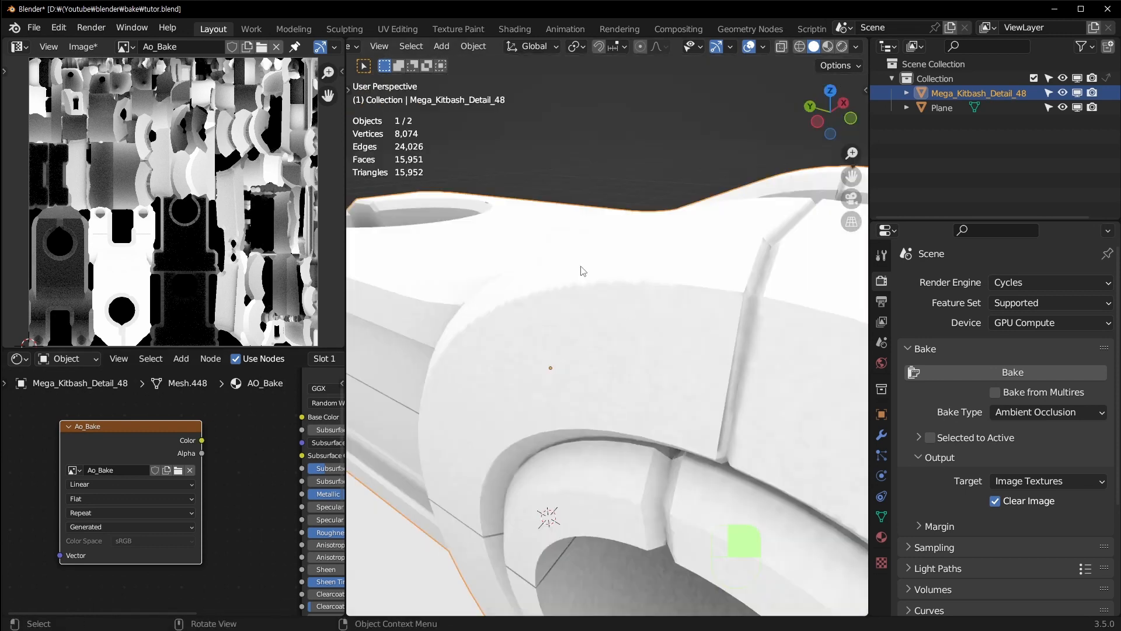
shift+middle_drag(728, 330, 666, 302)
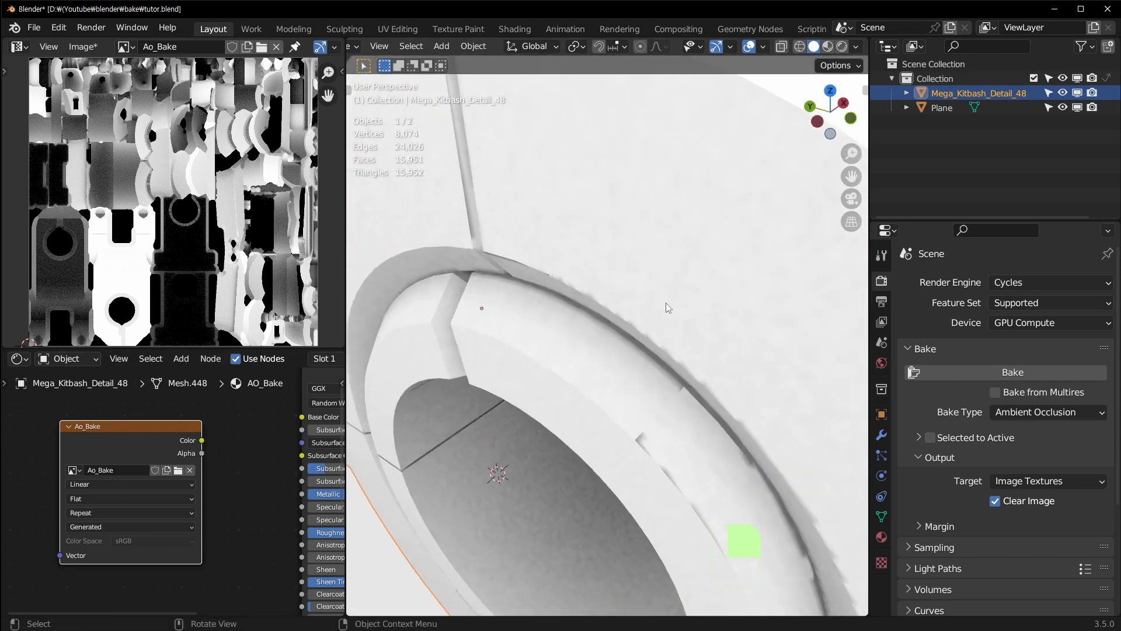
Check the part's mesh and UV layout in Edit Mode, comparing them with the baked shading around the ring and bolts
key(Tab)
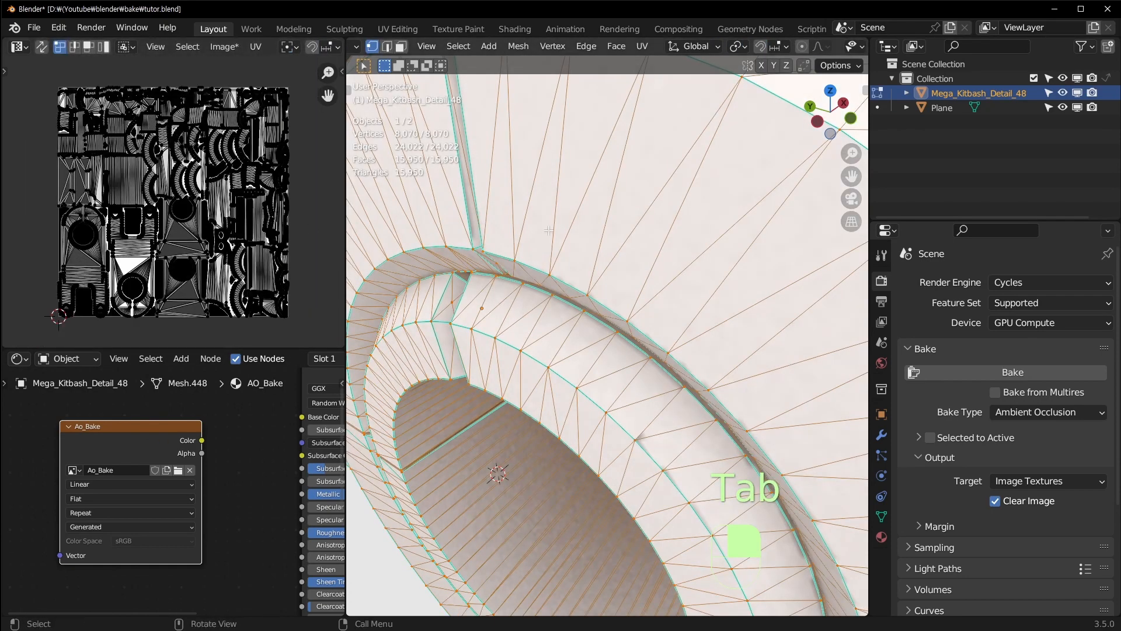
scroll(607, 338, down, 3)
key(Tab)
middle_drag(689, 309, 685, 352)
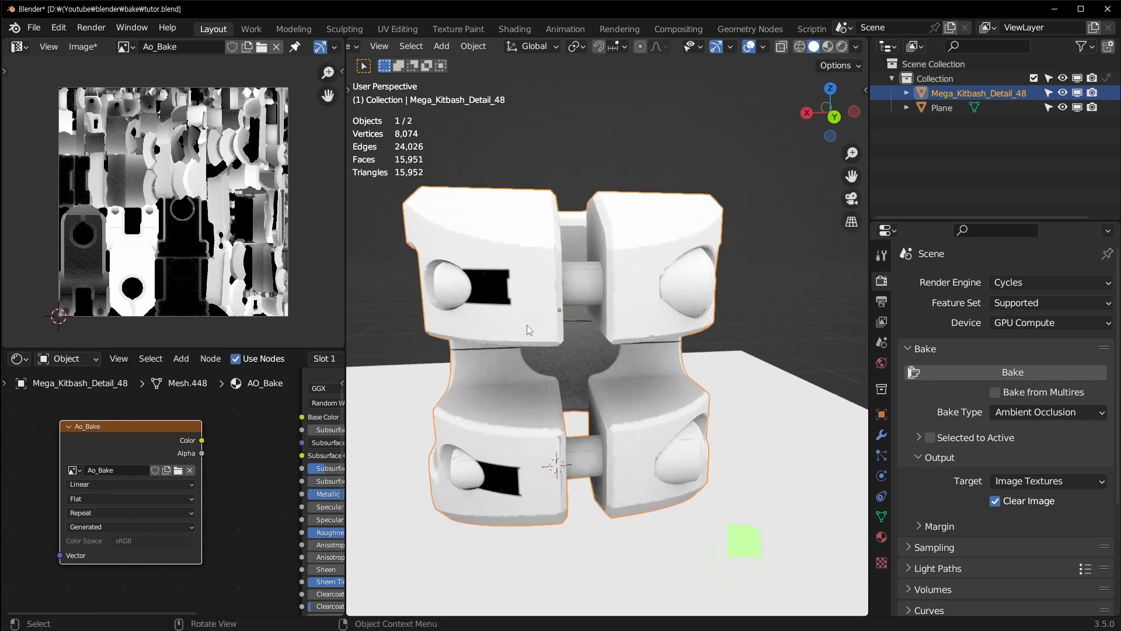
middle_drag(526, 325, 618, 309)
scroll(630, 288, up, 2)
scroll(626, 274, down, 1)
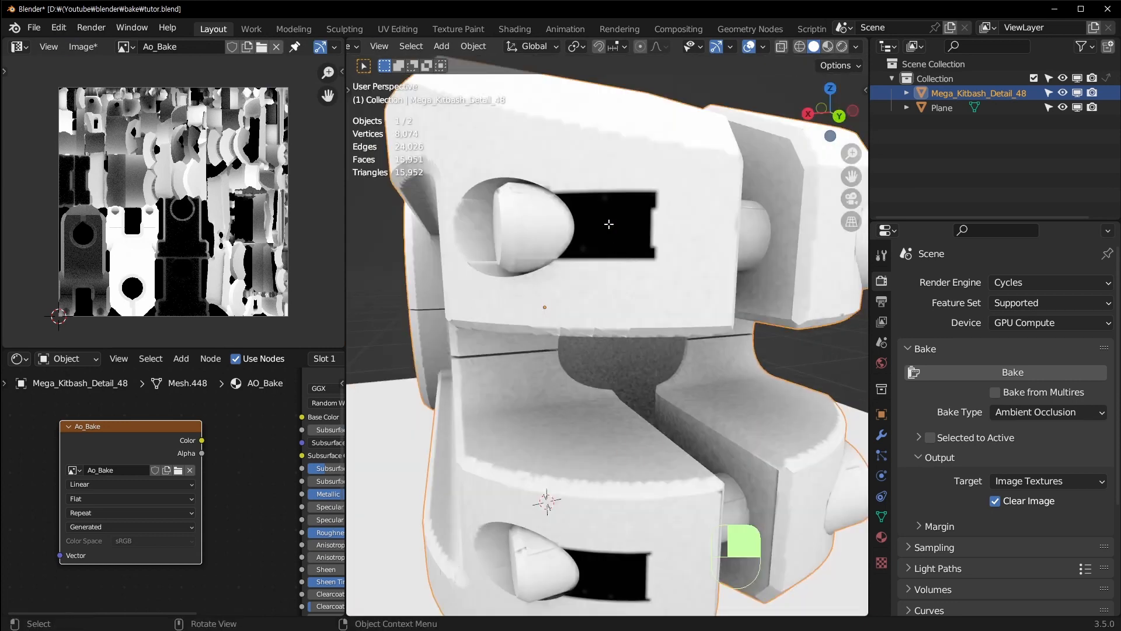
key(Tab)
key(Tab)
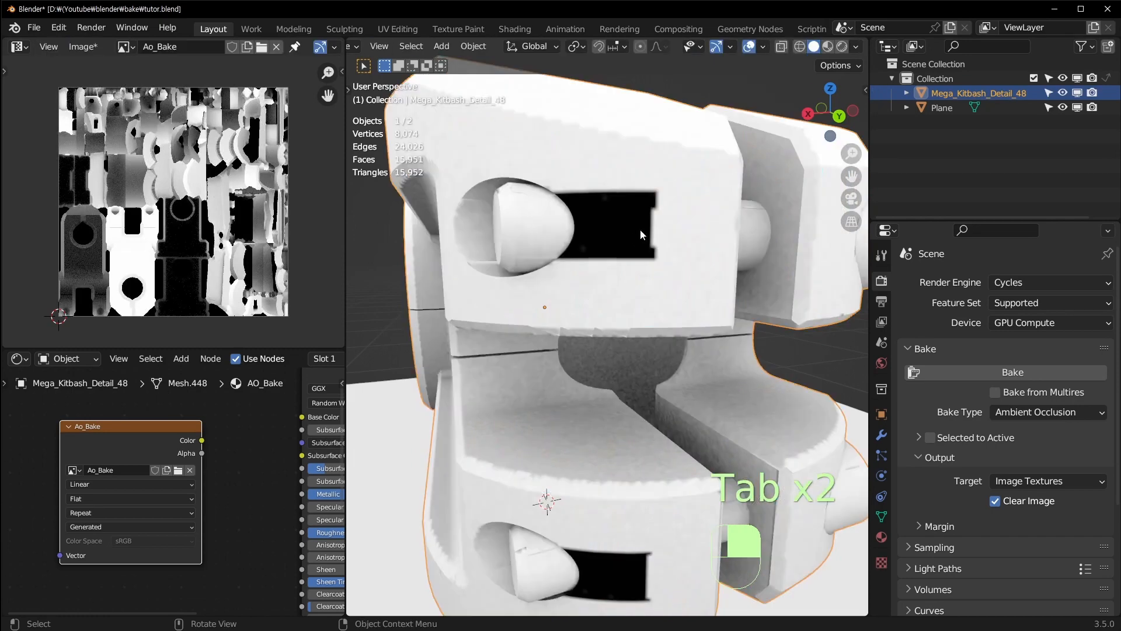
key(Tab)
key(a)
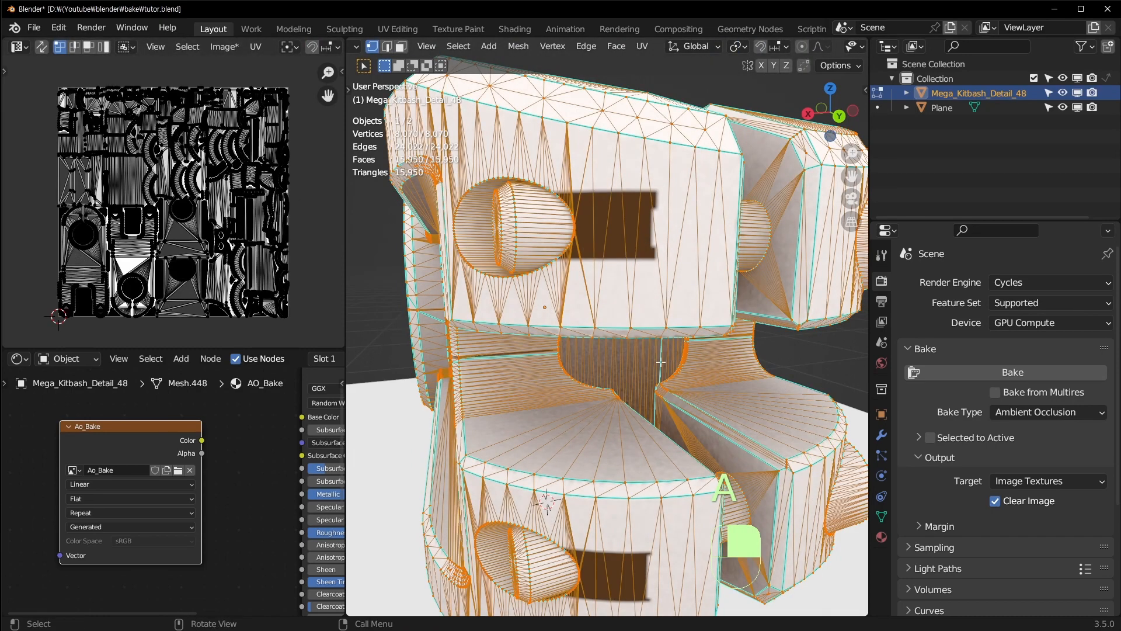
middle_drag(660, 362, 572, 353)
key(Tab)
middle_drag(507, 300, 606, 288)
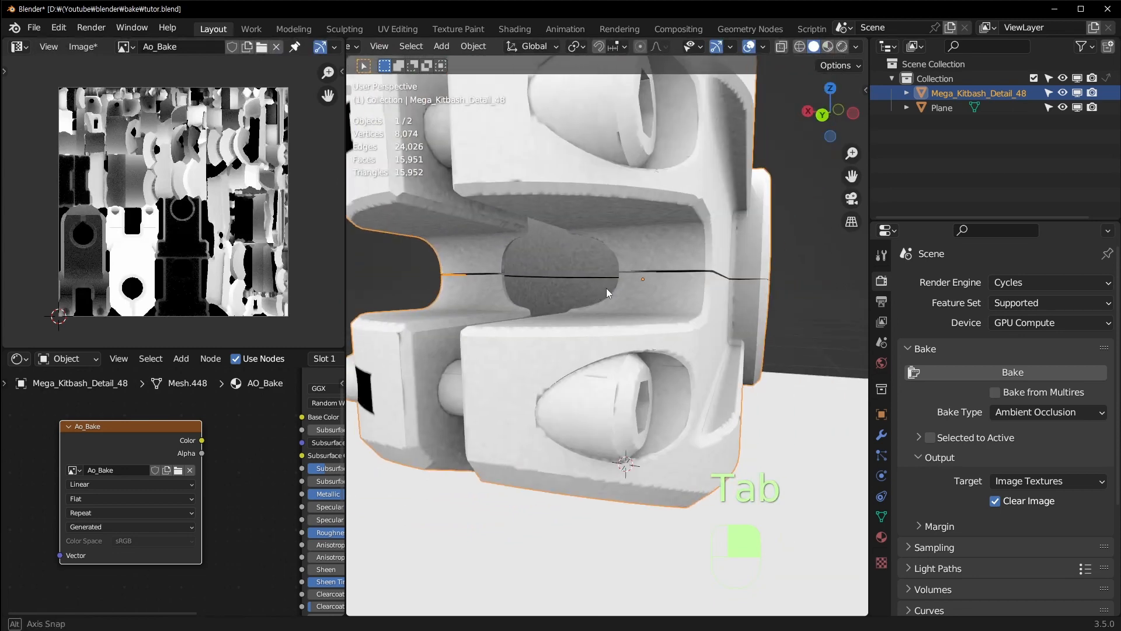
Examine the baked shading around the bolts and the central slot at the part's forked end
middle_drag(622, 355, 767, 352)
middle_drag(647, 382, 689, 282)
key(shift+h)
key(alt+h)
scroll(744, 267, up, 2)
shift+middle_drag(757, 275, 552, 275)
scroll(552, 274, up, 2)
shift+middle_drag(485, 316, 619, 339)
scroll(702, 321, up, 2)
scroll(702, 320, down, 1)
scroll(702, 320, down, 3)
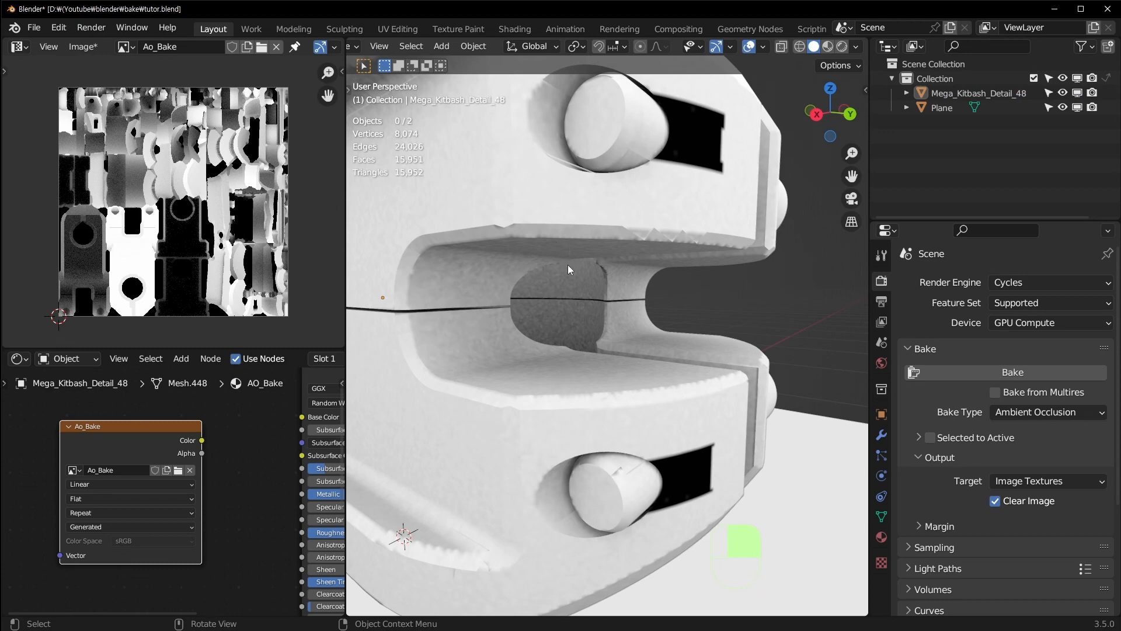
Inspect the bore and outer ring from the opposite side of the part with the 3D viewport maximized
shift+middle_drag(520, 320, 537, 372)
scroll(608, 310, up, 3)
scroll(612, 315, down, 4)
middle_drag(456, 418, 692, 388)
scroll(652, 367, up, 5)
shift+middle_drag(691, 388, 491, 358)
scroll(508, 363, up, 5)
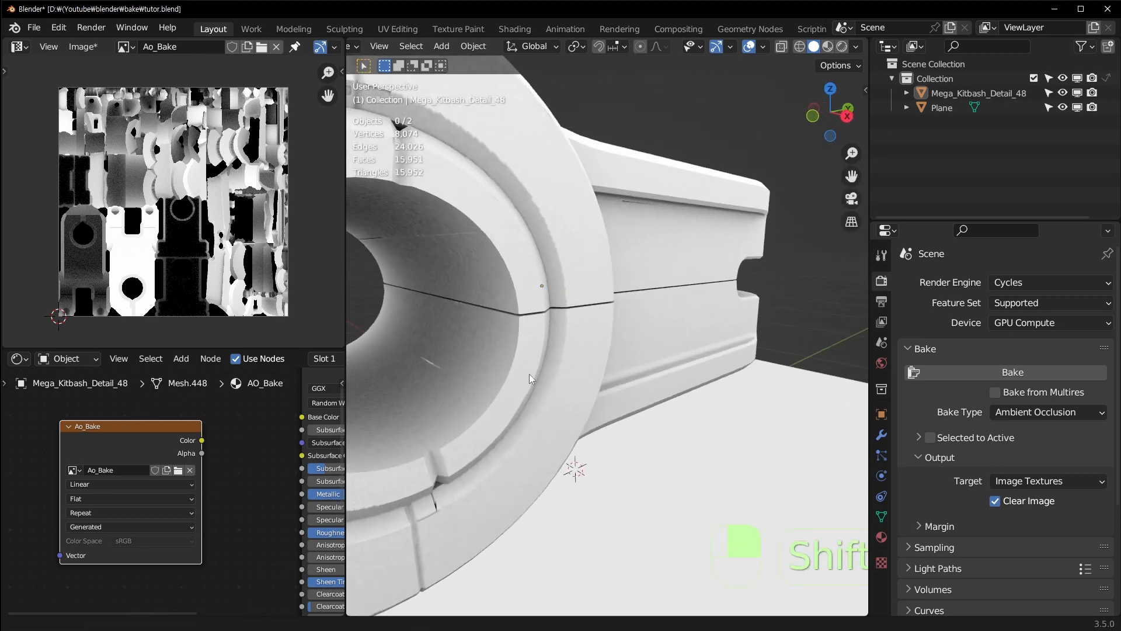
key(ctrl+space)
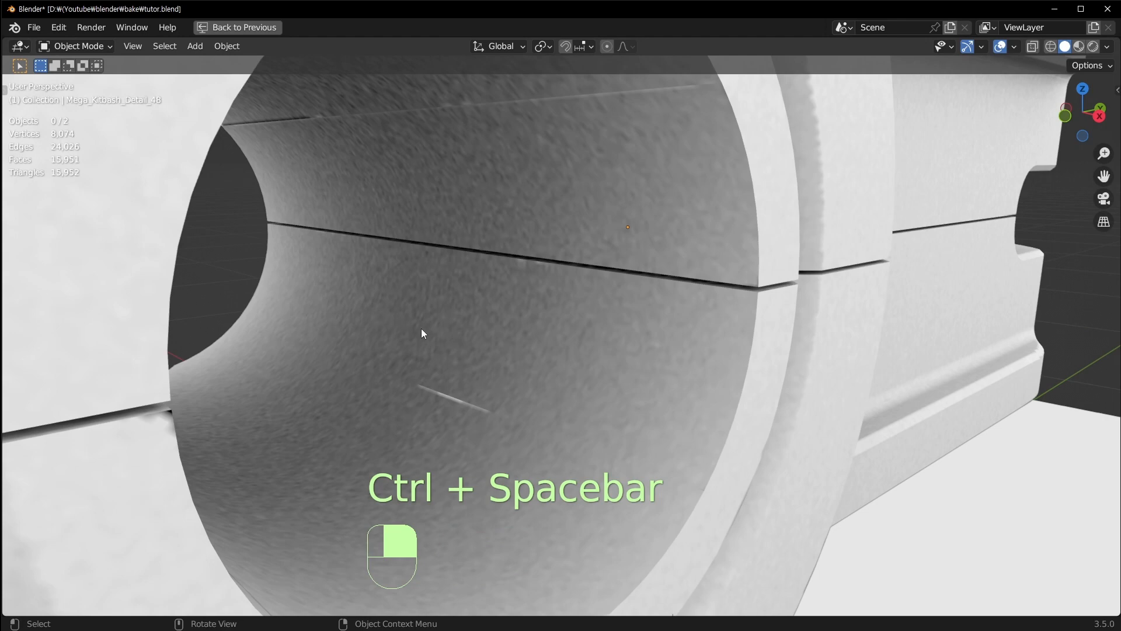
scroll(558, 370, down, 5)
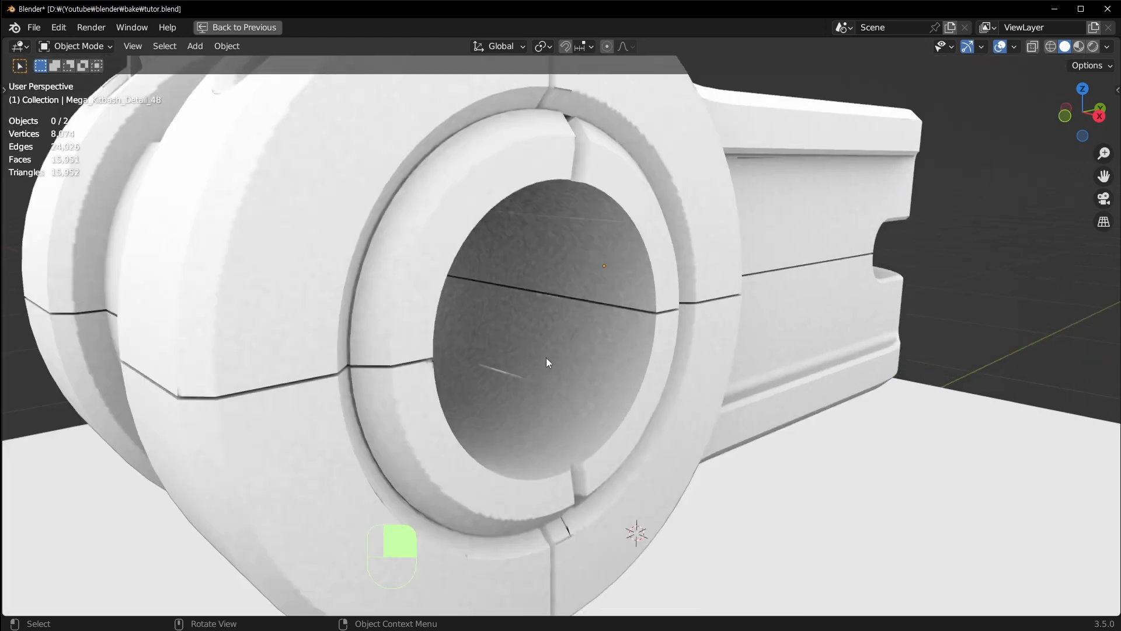
Exclude the plane beneath the kitbash part from rendering and save the file
key(ctrl+space)
middle_drag(720, 356, 637, 350)
scroll(636, 351, down, 5)
middle_drag(721, 397, 536, 374)
click(529, 420)
scroll(514, 427, up, 3)
shift+middle_drag(513, 426, 573, 406)
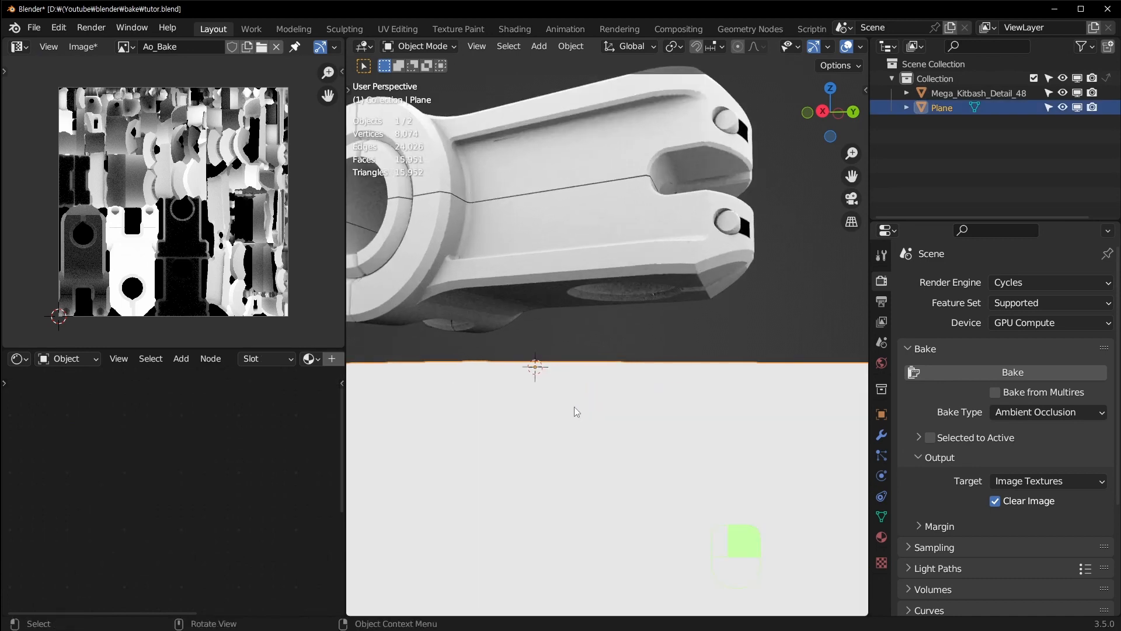
click(1092, 109)
key(ctrl+s)
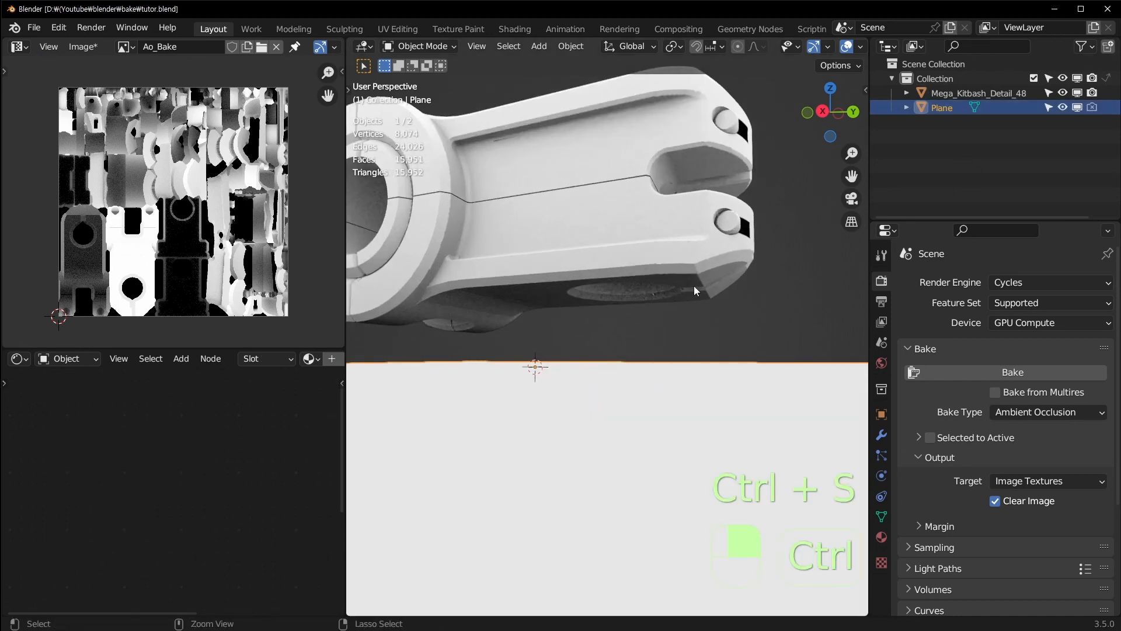
Rebake the kitbash part's ambient occlusion and isolate the part in the viewport
click(702, 252)
click(989, 368)
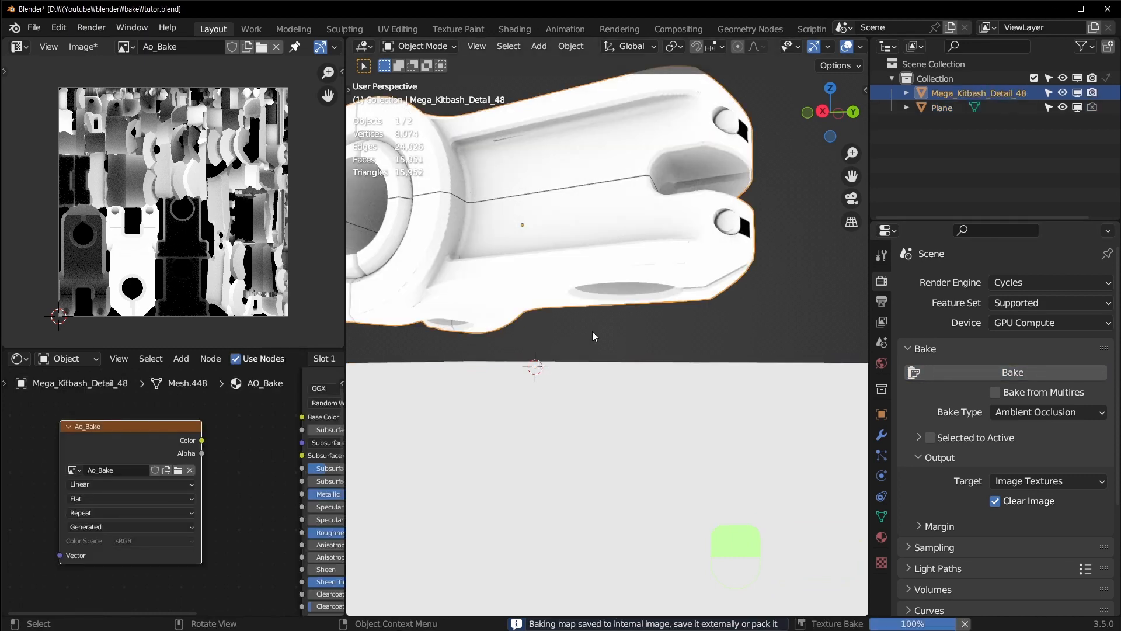
middle_drag(591, 331, 594, 376)
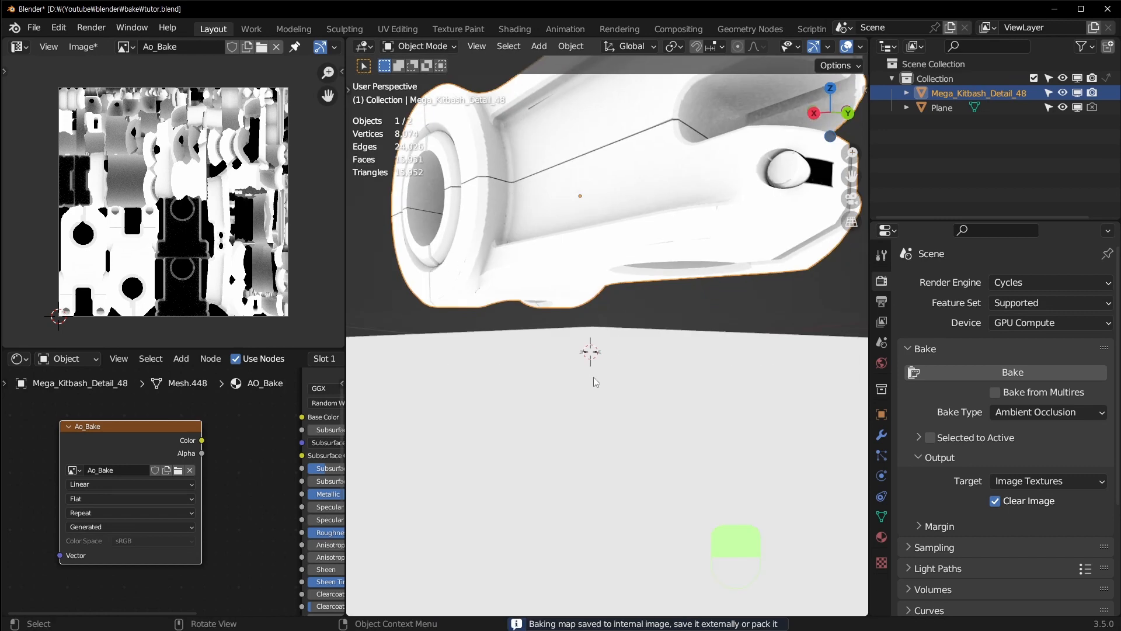
key(shift+h)
Inspect the rebaked occlusion on the part's broad faces and in the corner of the side recess
middle_drag(603, 278, 633, 255)
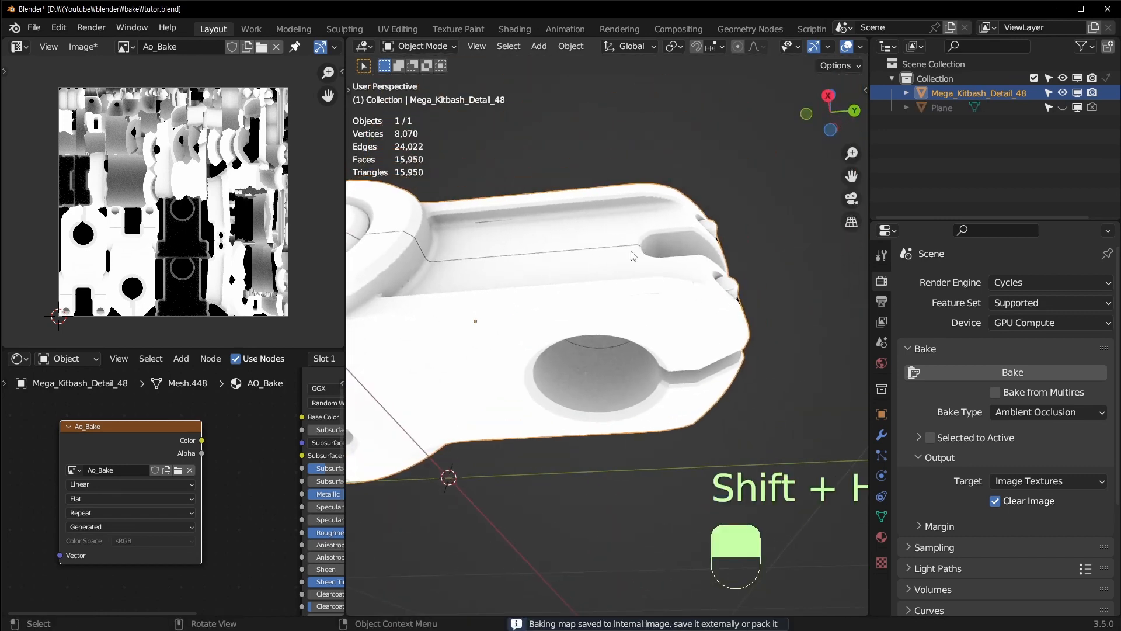
middle_drag(468, 349, 625, 345)
middle_drag(625, 345, 593, 310)
scroll(592, 282, up, 3)
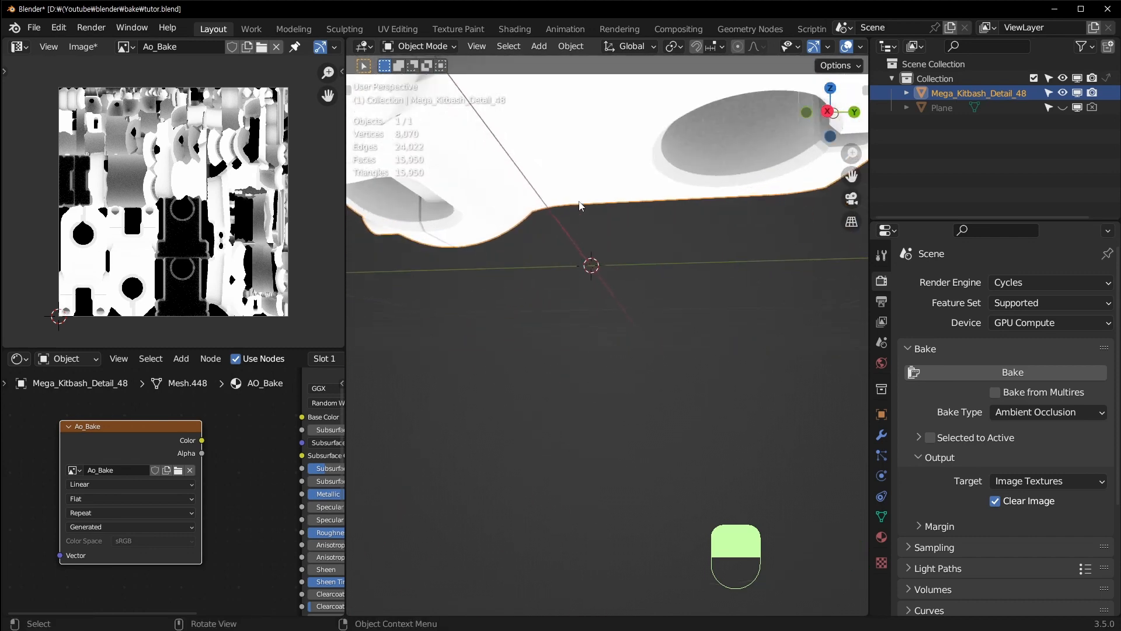
middle_drag(583, 193, 686, 333)
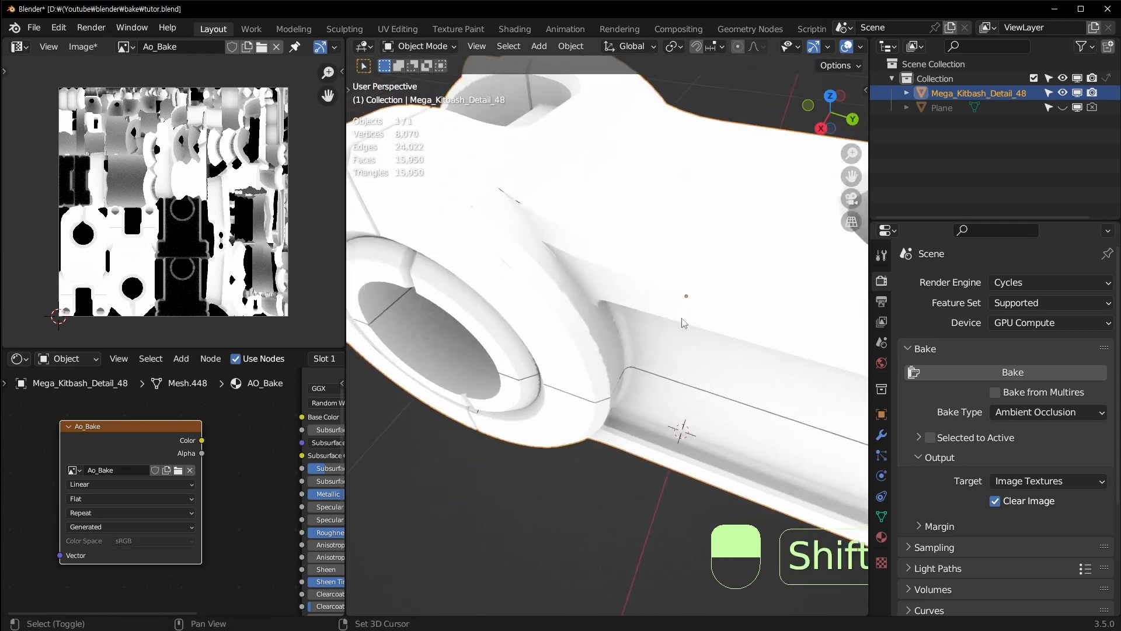
scroll(672, 376, up, 2)
shift+middle_drag(672, 376, 584, 356)
scroll(566, 416, up, 3)
shift+middle_drag(558, 431, 513, 492)
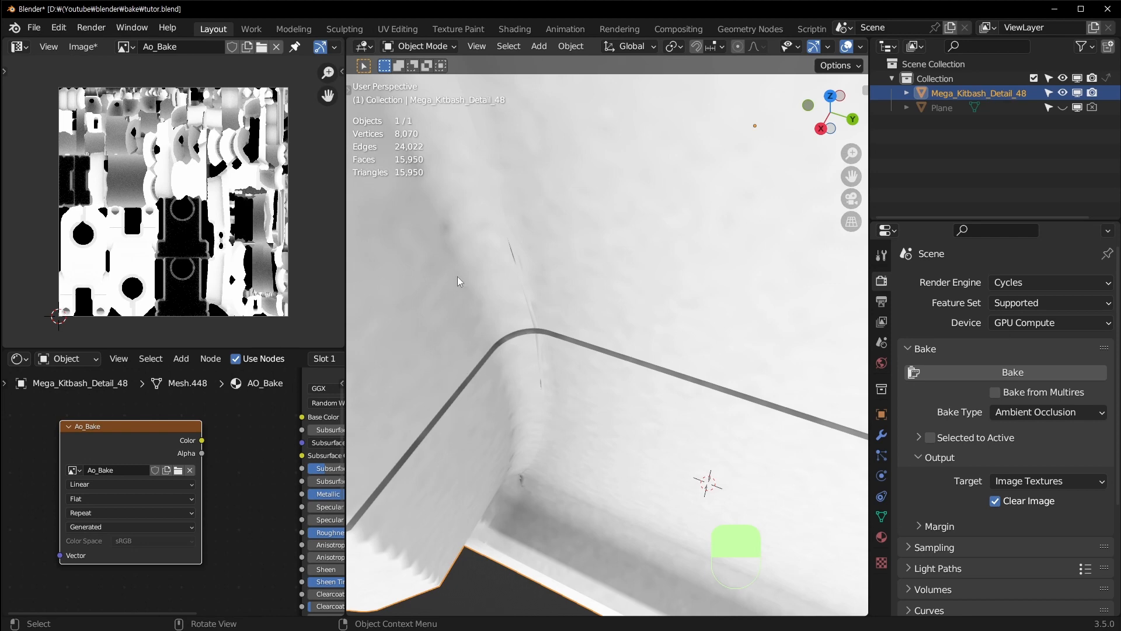
Examine the baked shading along the arm's side recess and its transition to the outer ring
scroll(460, 281, down, 9)
middle_drag(745, 374, 537, 354)
scroll(537, 355, up, 4)
click(669, 364)
middle_drag(669, 364, 601, 282)
scroll(720, 355, down, 5)
click(601, 282)
scroll(601, 282, up, 6)
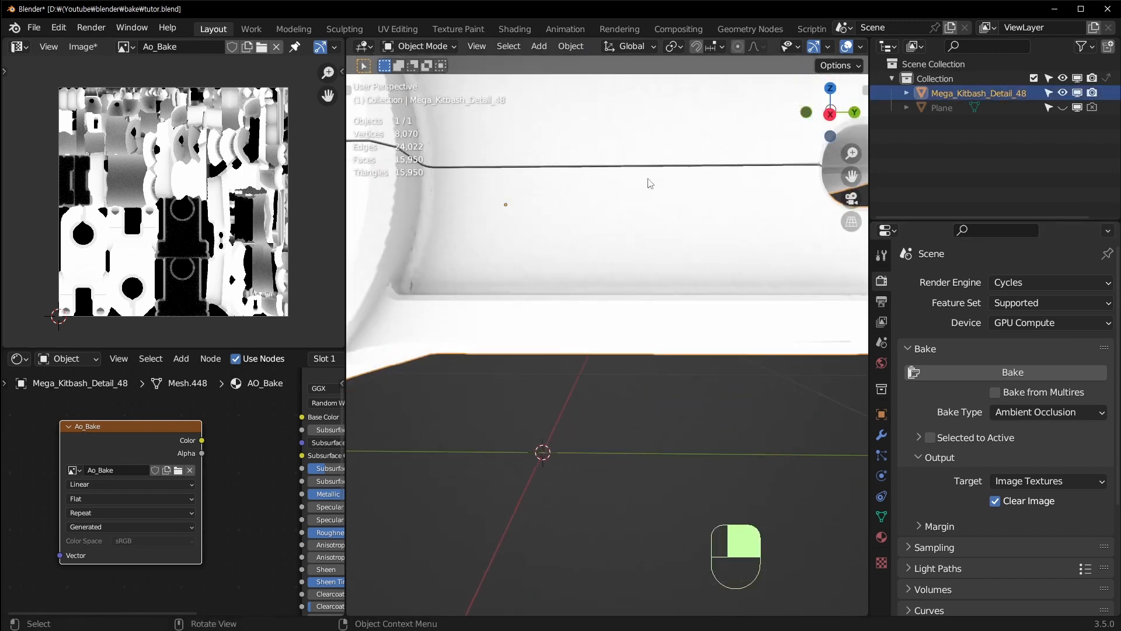
shift+middle_drag(505, 216, 606, 315)
scroll(606, 316, up, 1)
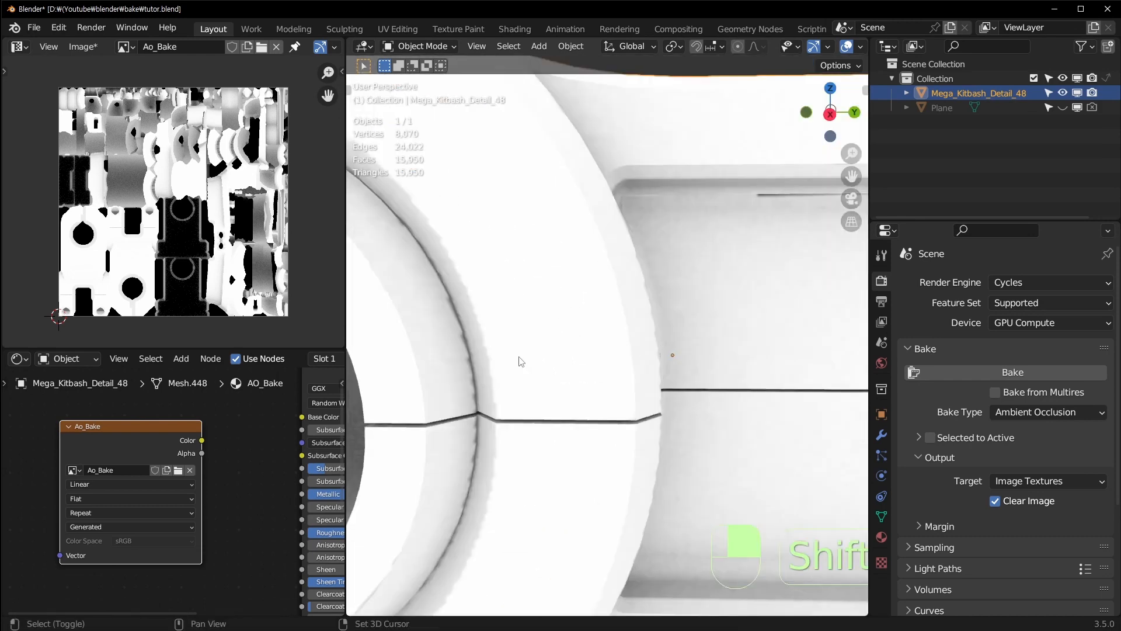
Examine the noise in the baked shading on the bore's inner wall up close
shift+middle_drag(519, 357, 629, 320)
shift+middle_drag(462, 367, 530, 344)
ctrl+middle_drag(530, 345, 526, 351)
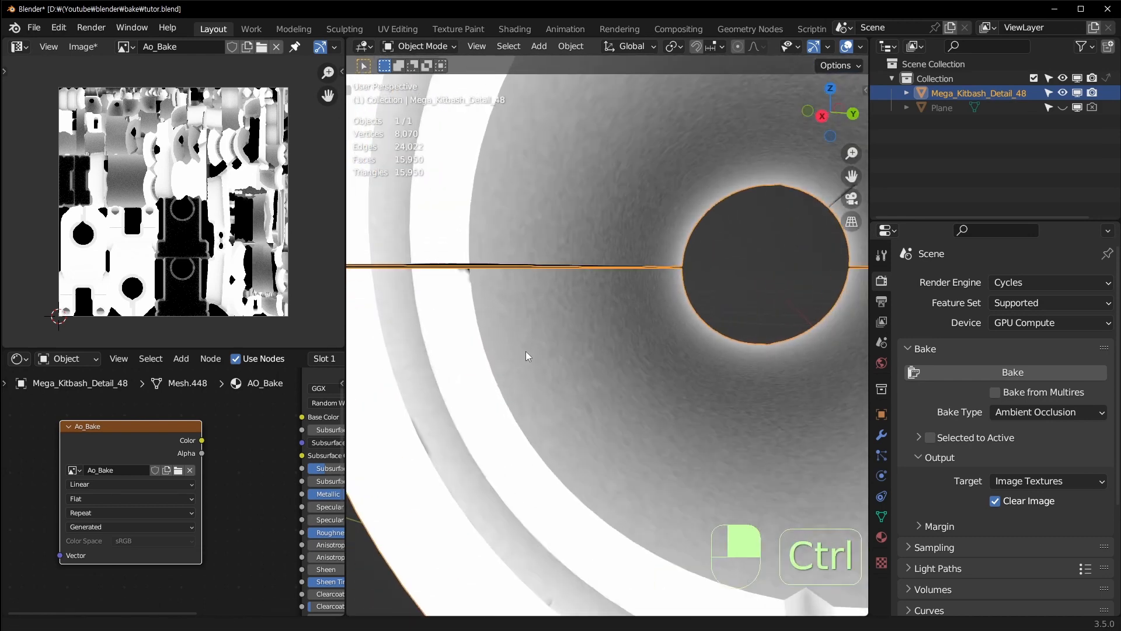
middle_drag(632, 273, 612, 287)
shift+middle_drag(588, 365, 545, 335)
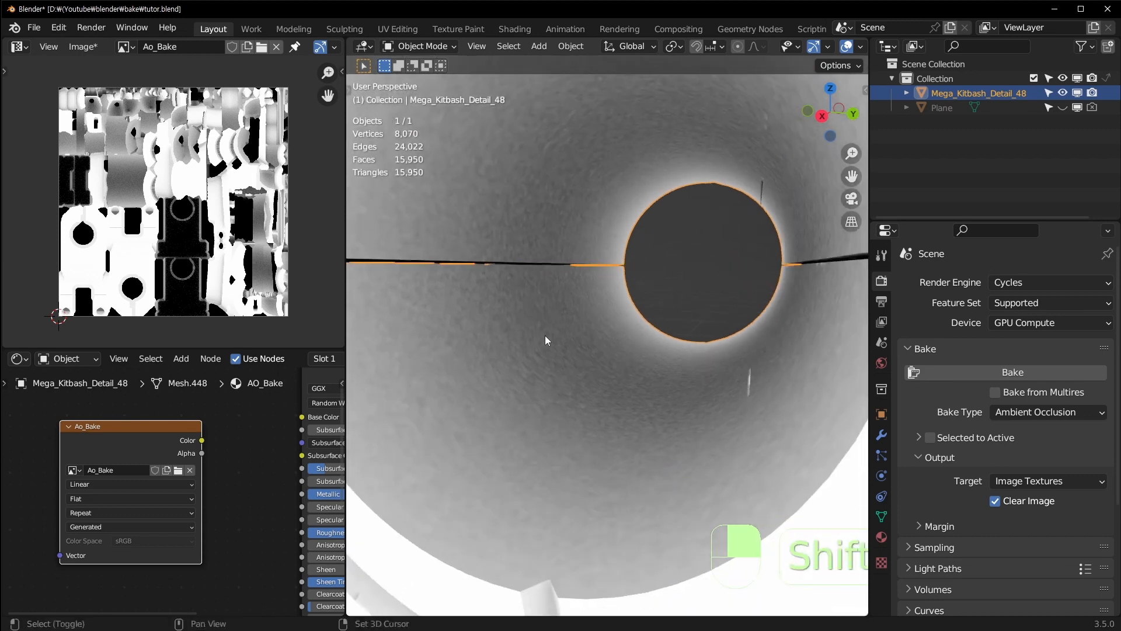
shift+middle_drag(519, 241, 548, 329)
shift+middle_drag(575, 430, 571, 419)
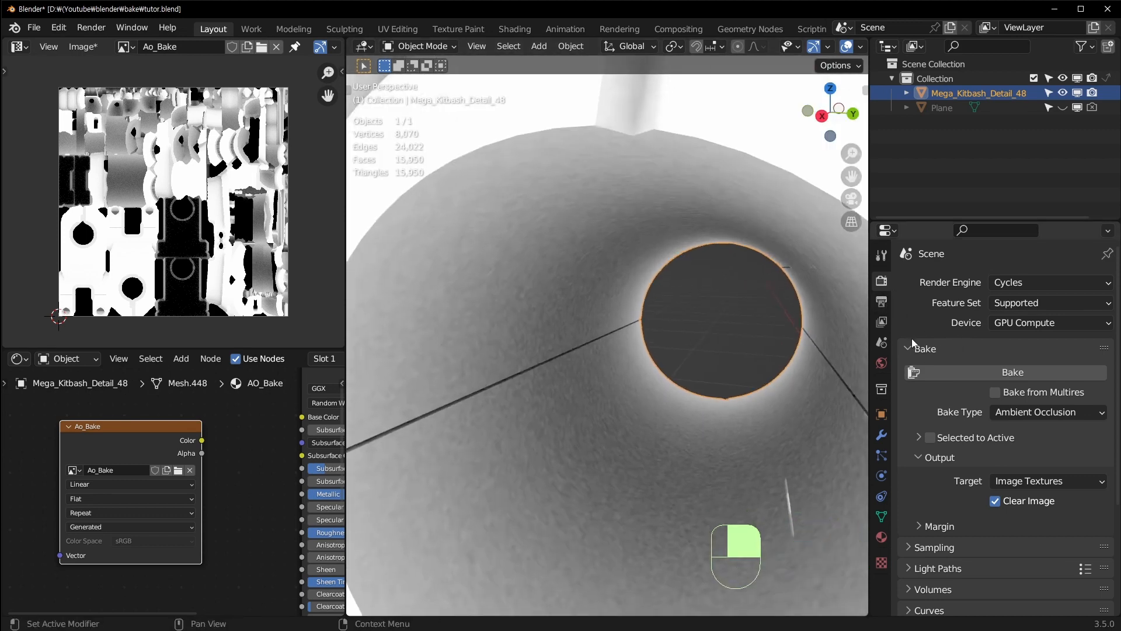
Set both the render Max Samples and Min Samples to 500
click(934, 547)
scroll(993, 496, down, 8)
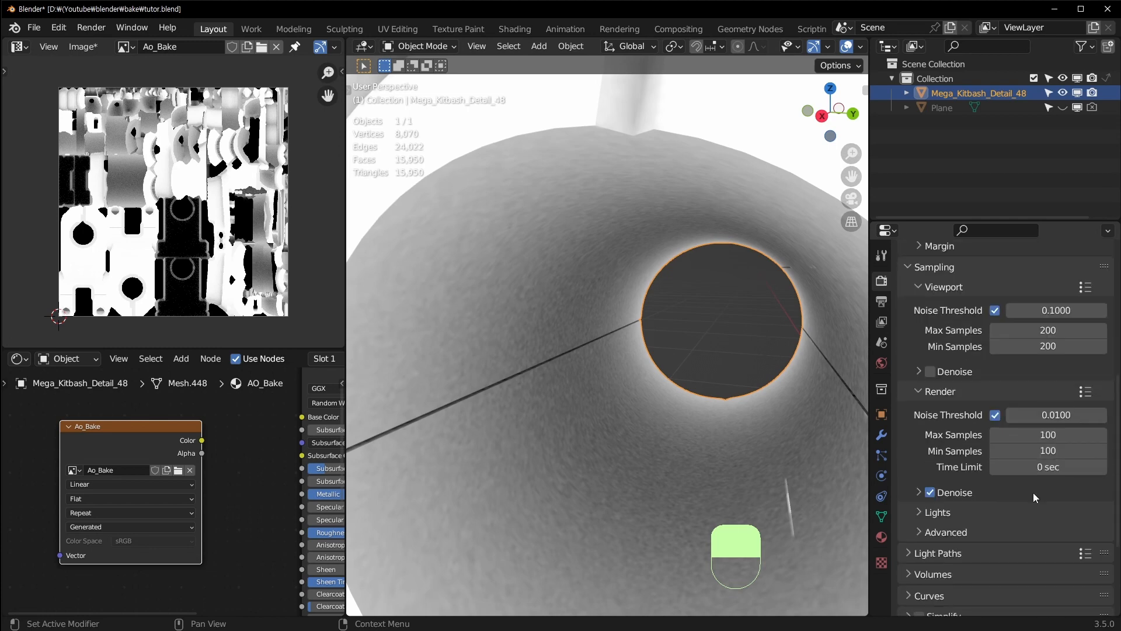
click(1051, 435)
text(5)
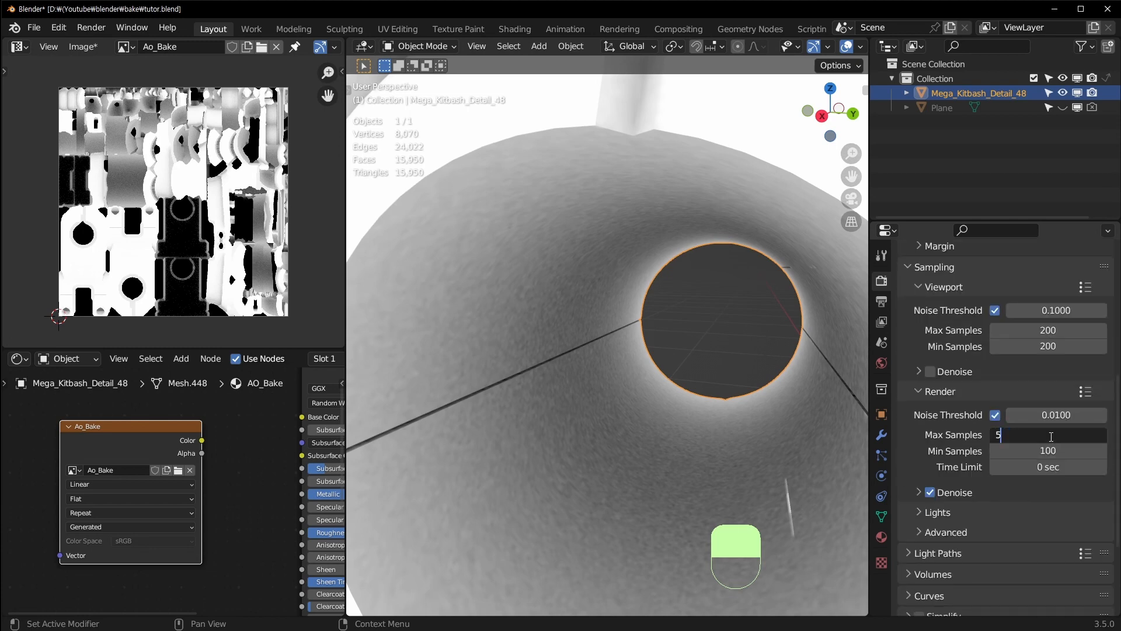
text(00)
click(1027, 448)
text(500)
key(Return)
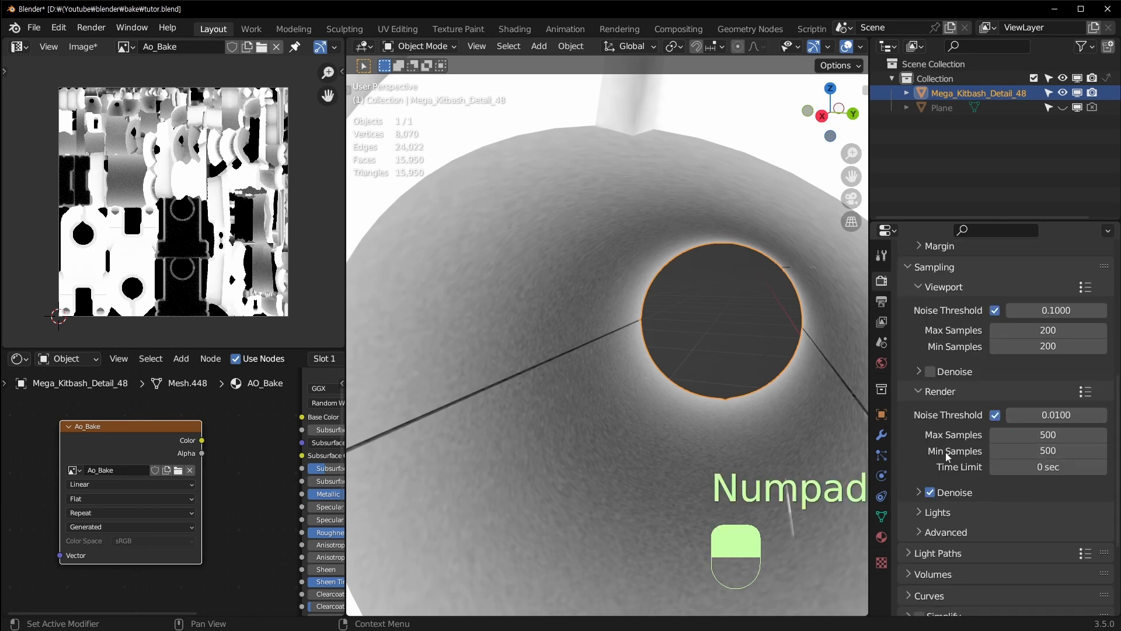
Rebake the part's ambient occlusion with the raised sample count and check the shading inside the bore
scroll(1036, 292, up, 3)
scroll(1037, 293, up, 3)
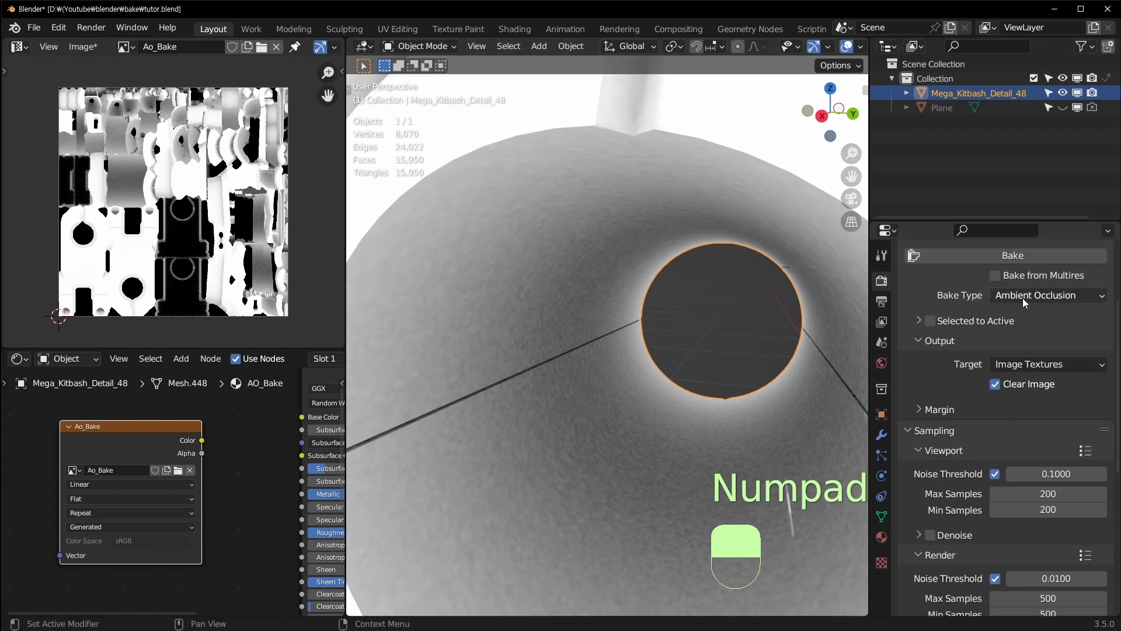
click(1027, 256)
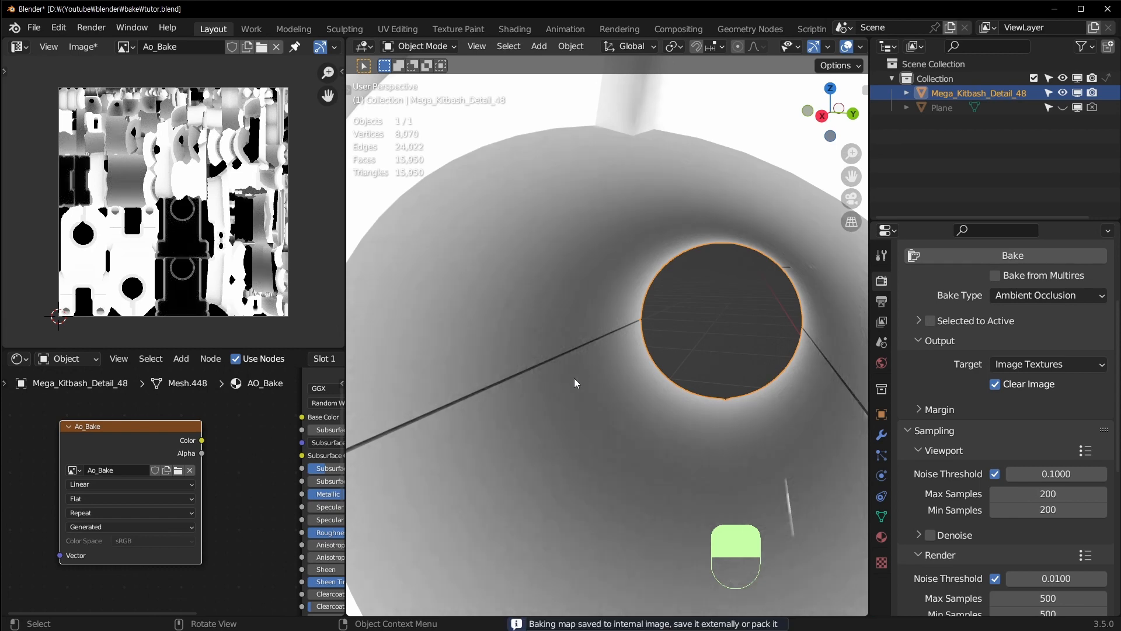
scroll(581, 400, down, 5)
scroll(581, 401, up, 5)
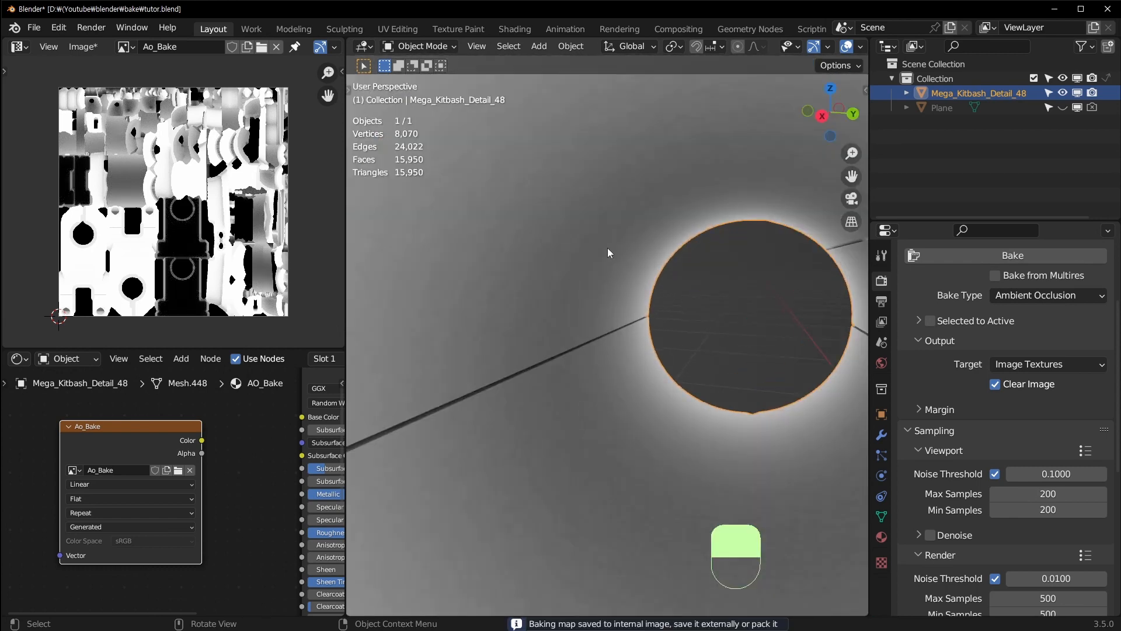
Set both the render Max Samples and Min Samples to 1000 and save the file
scroll(601, 381, down, 2)
scroll(1048, 526, down, 3)
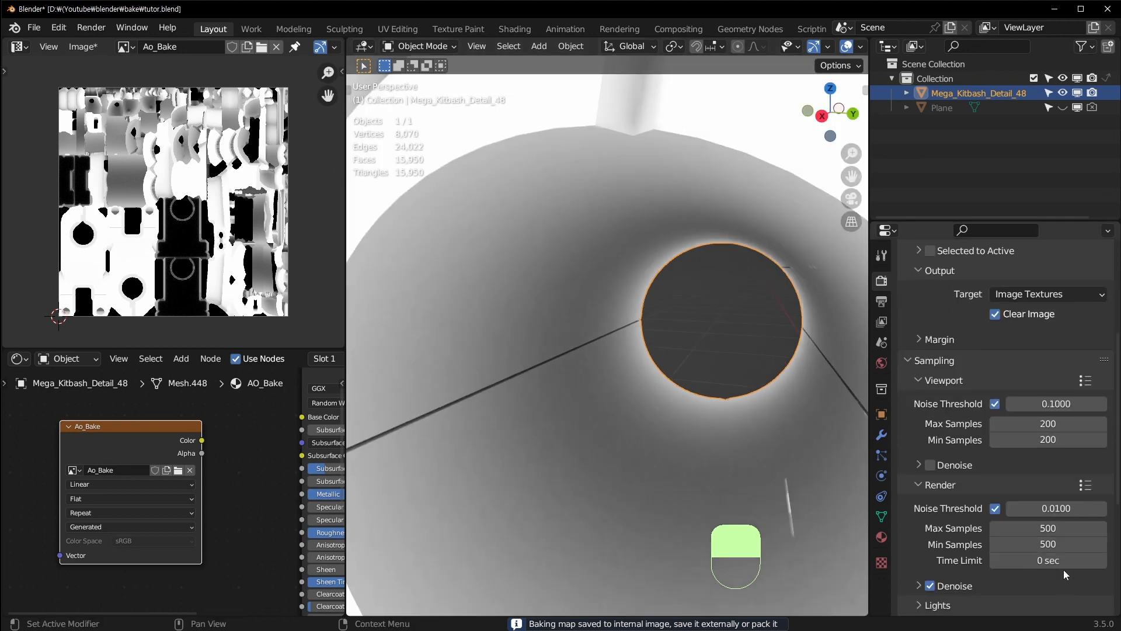
click(1048, 529)
text(100)
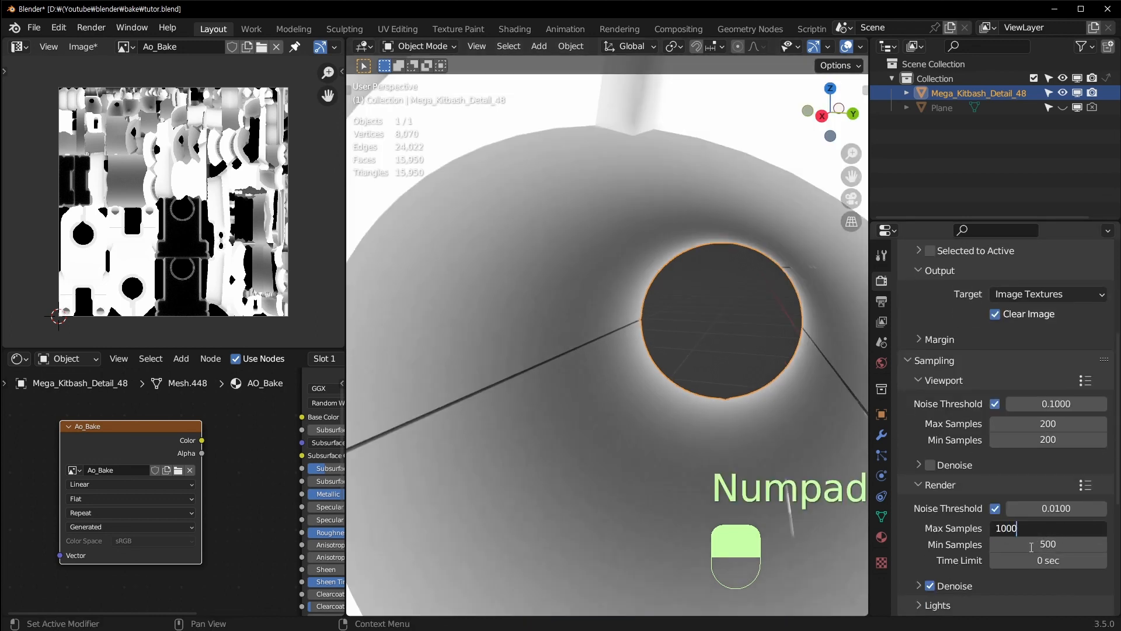
text(0)
click(1037, 544)
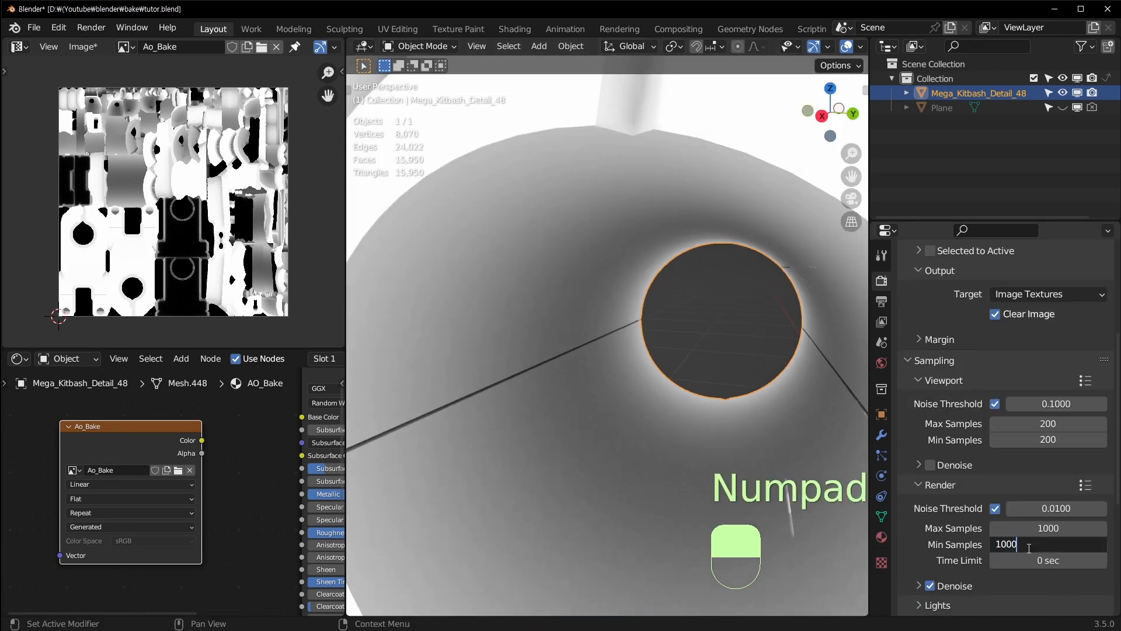
text(1000)
key(Return)
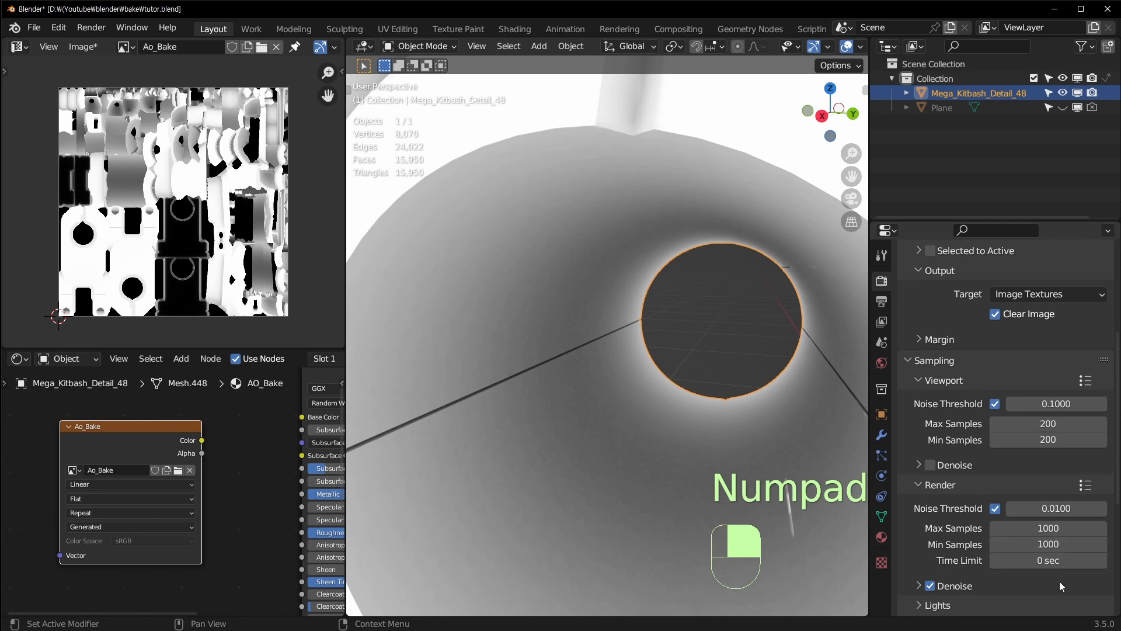
click(704, 320)
scroll(698, 324, down, 3)
key(ctrl+s)
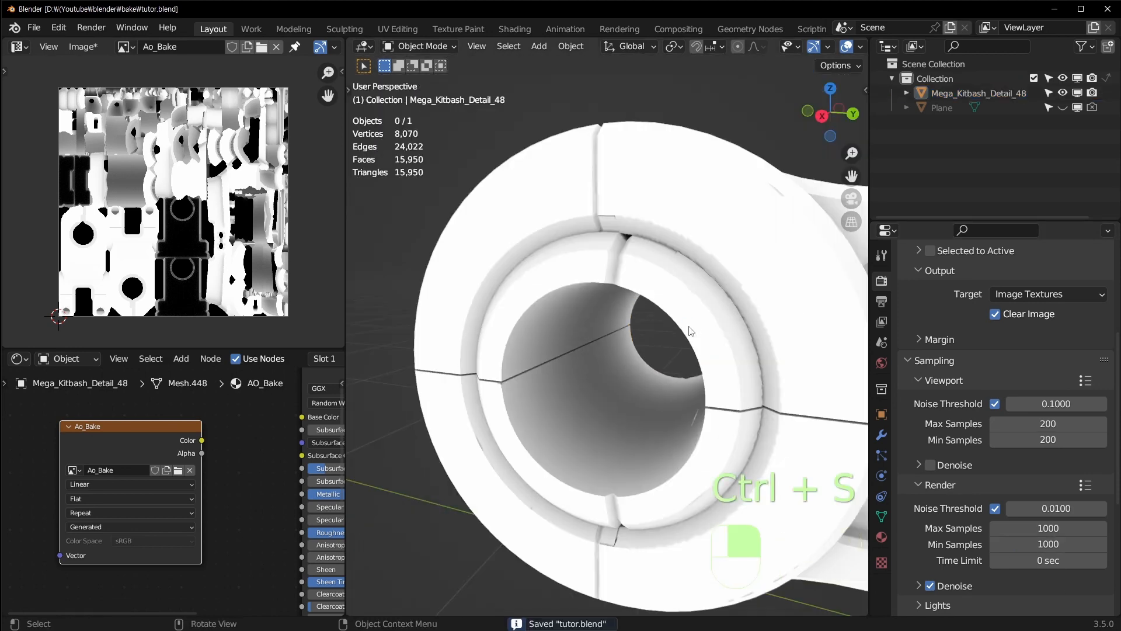
Inspect the baked shading on the bore wall and the surrounding rings from several angles
click(609, 363)
middle_drag(619, 359, 675, 328)
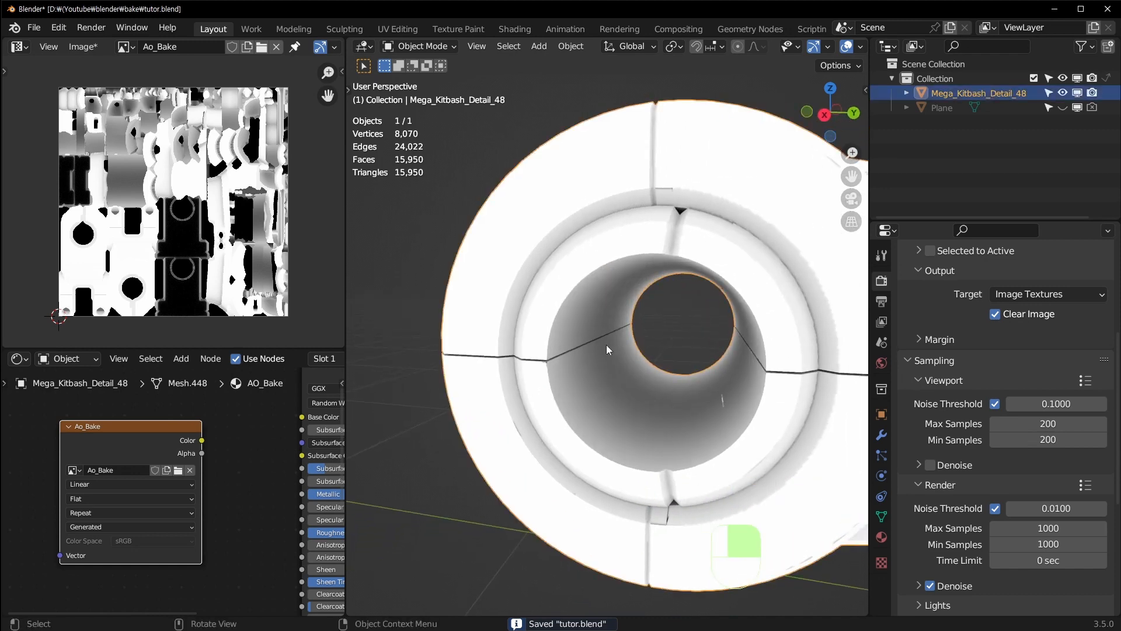
scroll(608, 343, up, 3)
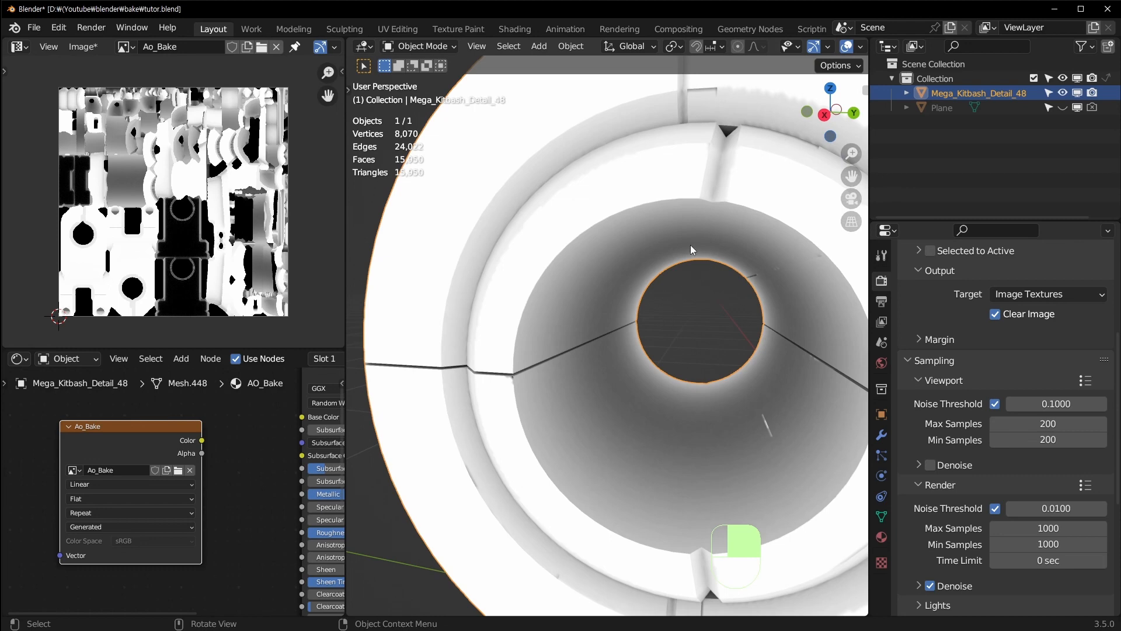
middle_drag(691, 244, 674, 272)
key(alt+a)
shift+middle_drag(534, 262, 539, 262)
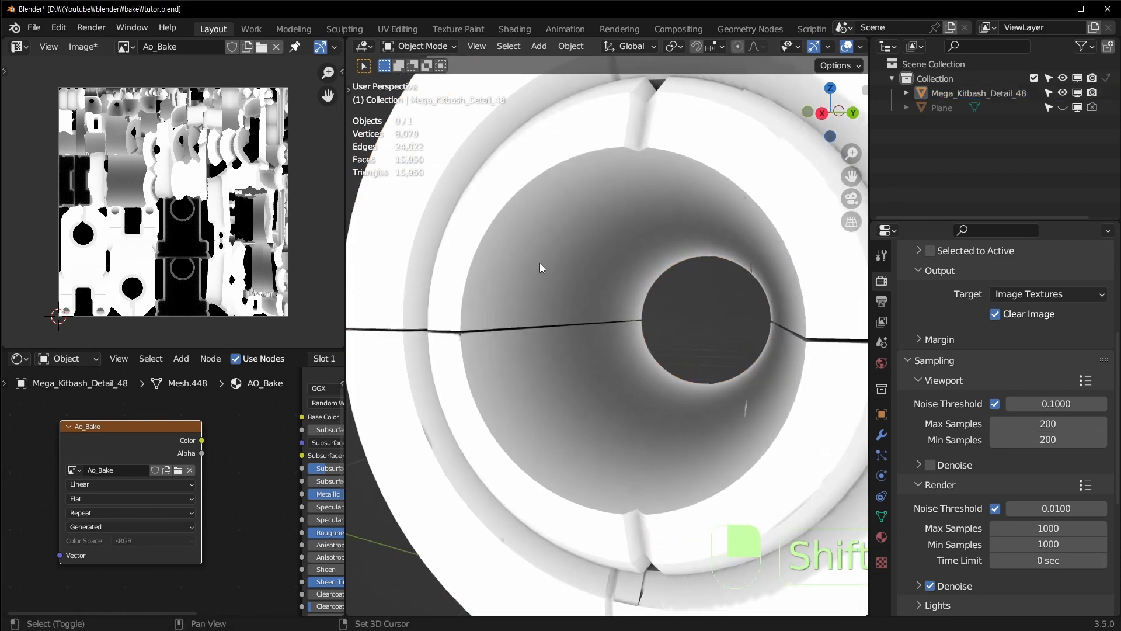
shift+middle_drag(584, 219, 621, 296)
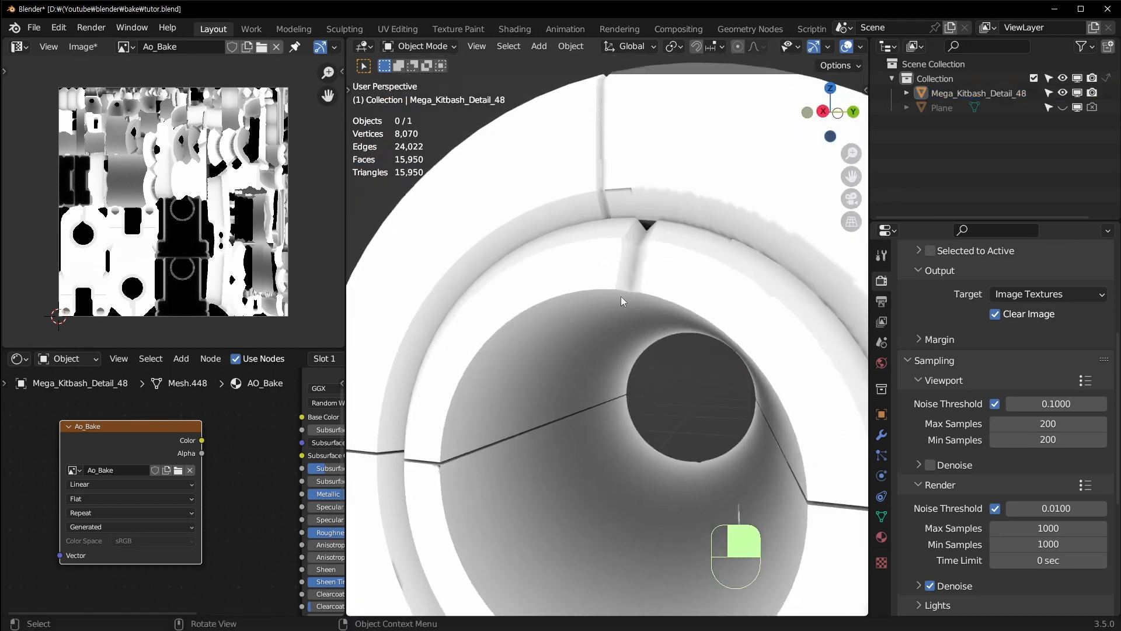
shift+middle_drag(620, 339, 652, 325)
scroll(643, 299, up, 2)
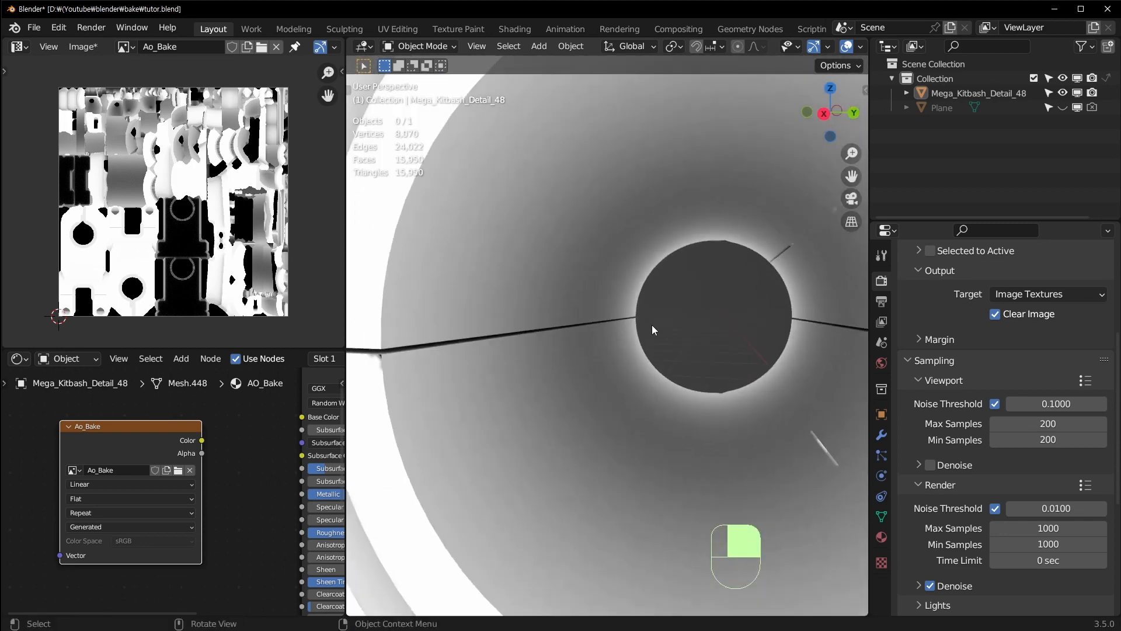
click(523, 354)
middle_drag(581, 386, 553, 395)
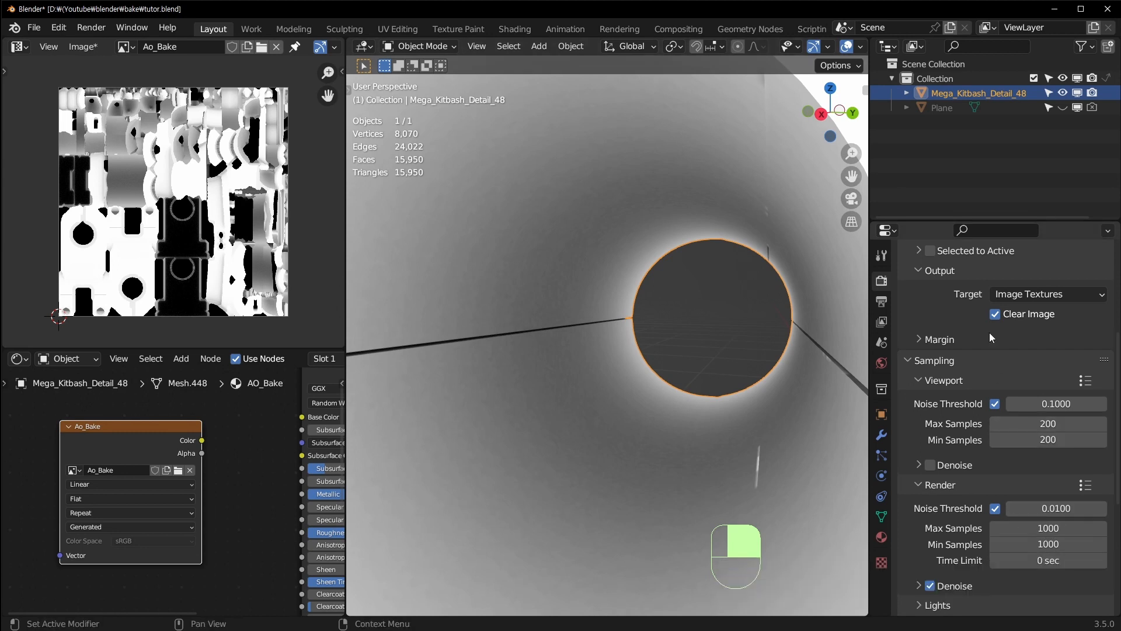
Bake the part's ambient occlusion at 1000 samples and check the shading in the bore and along the arm
scroll(996, 329, up, 4)
click(1050, 278)
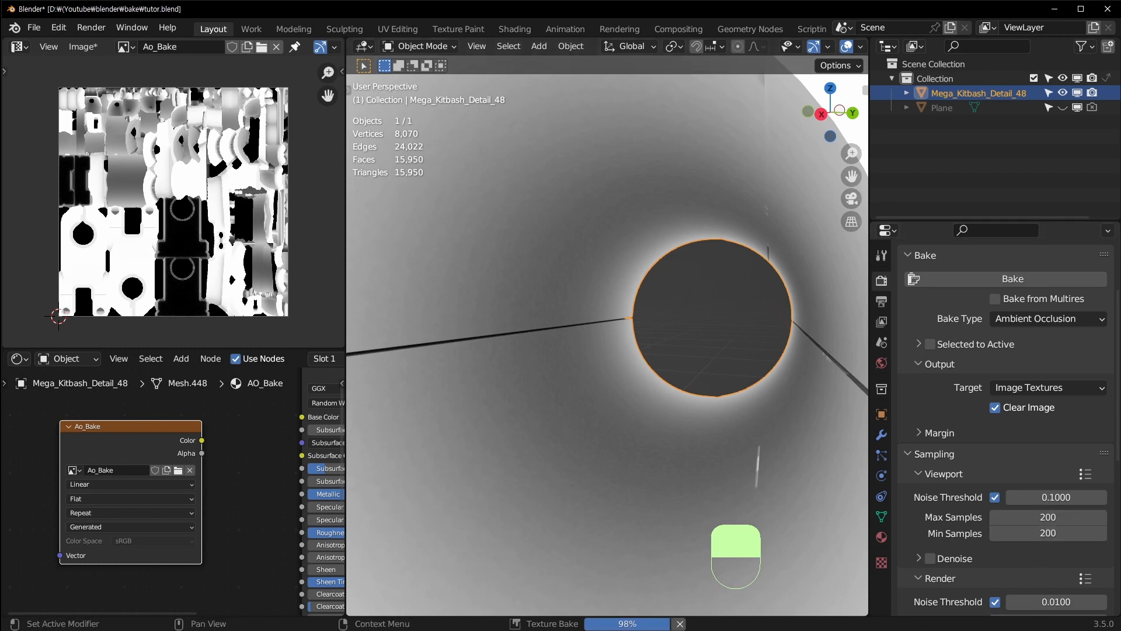
scroll(568, 338, up, 4)
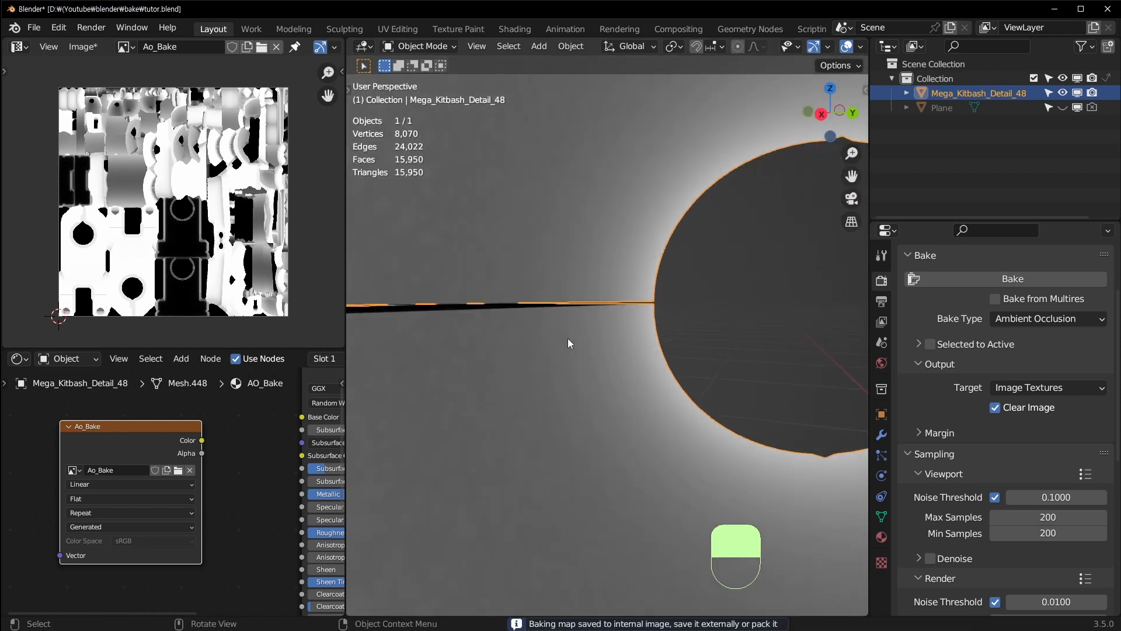
scroll(567, 338, down, 6)
middle_drag(568, 338, 515, 388)
shift+middle_drag(687, 345, 487, 319)
middle_drag(729, 463, 726, 442)
Set both the render Max Samples and Min Samples to 10
scroll(1050, 530, down, 4)
click(1049, 528)
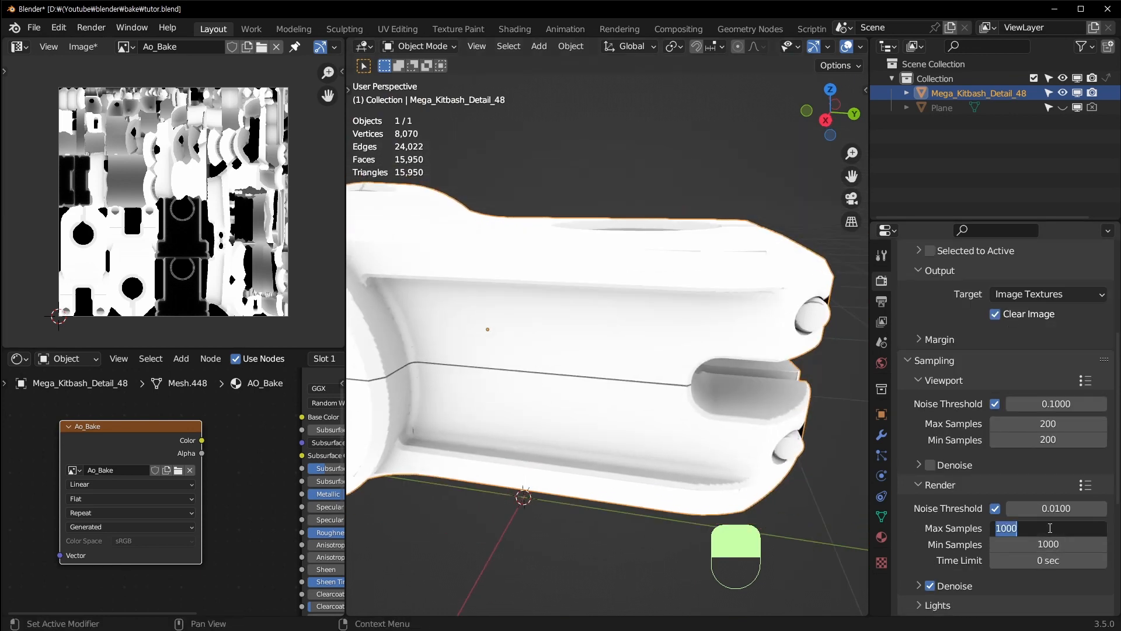
click(1030, 544)
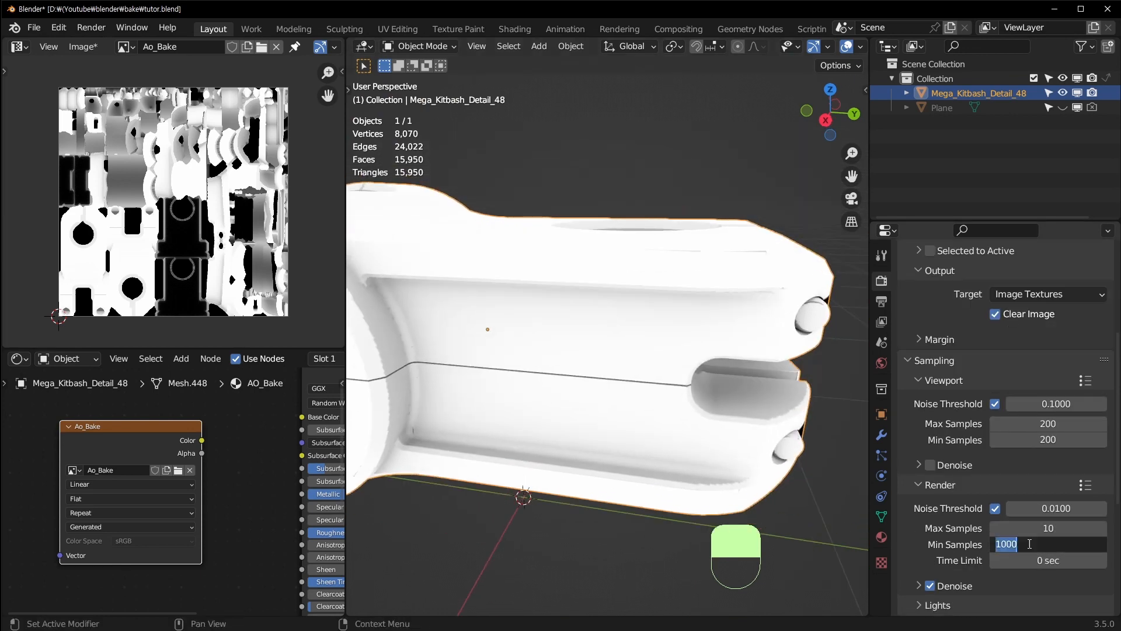
click(667, 541)
mouse_move(693, 436)
middle_down()
mouse_move(668, 461)
mouse_move(672, 441)
middle_up()
middle_drag(672, 441, 643, 416)
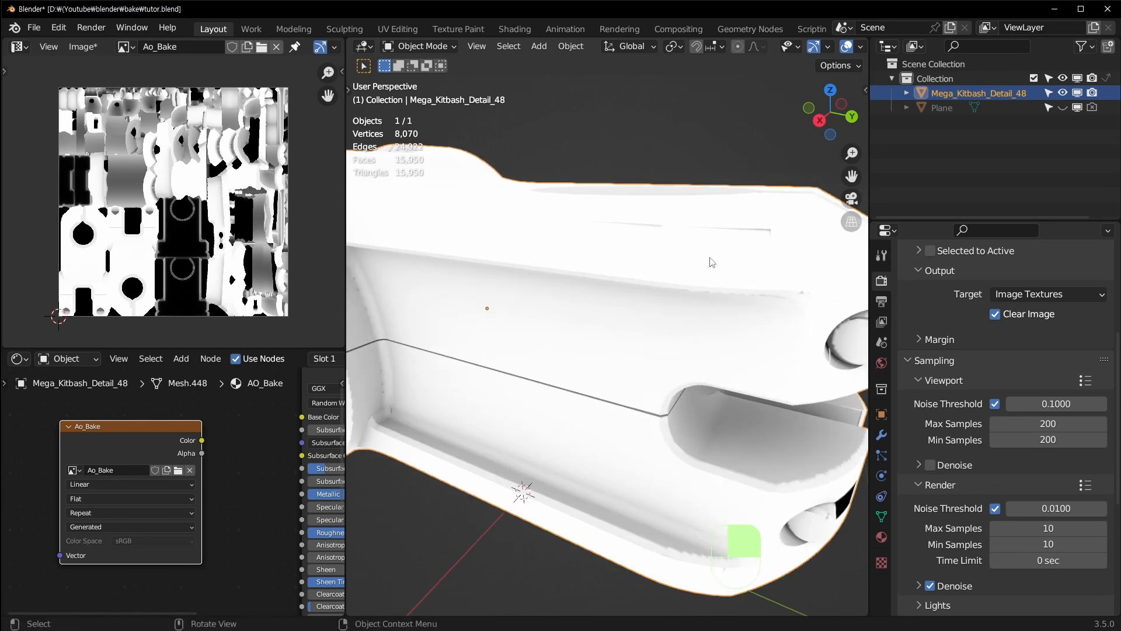
Bake the part's ambient occlusion at 10 samples and examine the noise inside the slot
scroll(996, 288, up, 3)
click(998, 255)
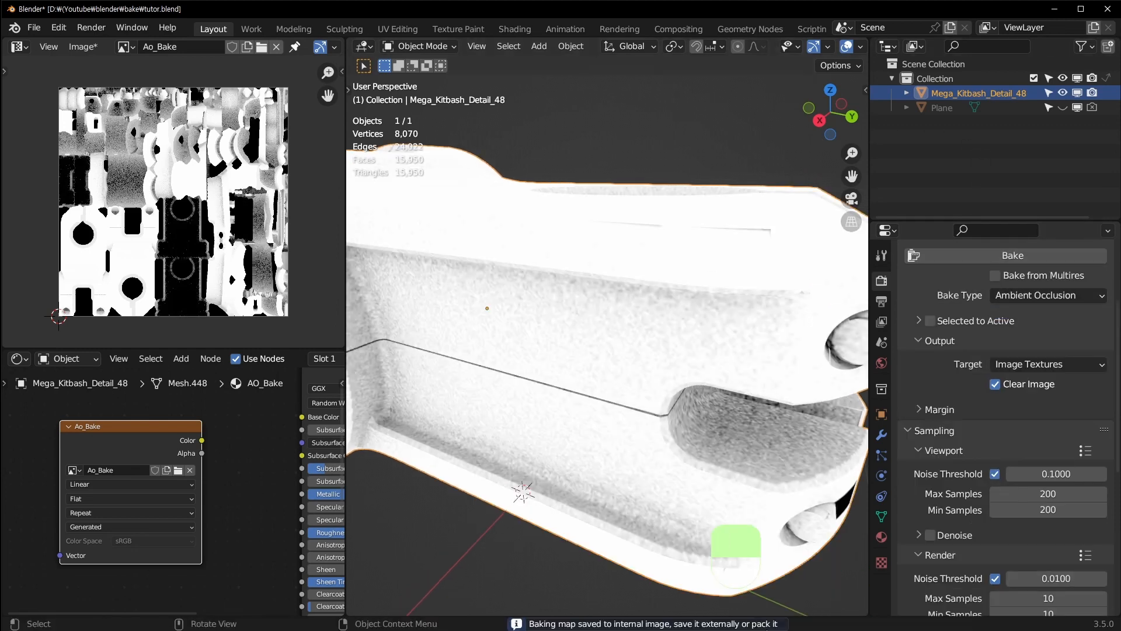
middle_drag(672, 444, 643, 422)
scroll(619, 486, up, 6)
middle_drag(618, 486, 618, 461)
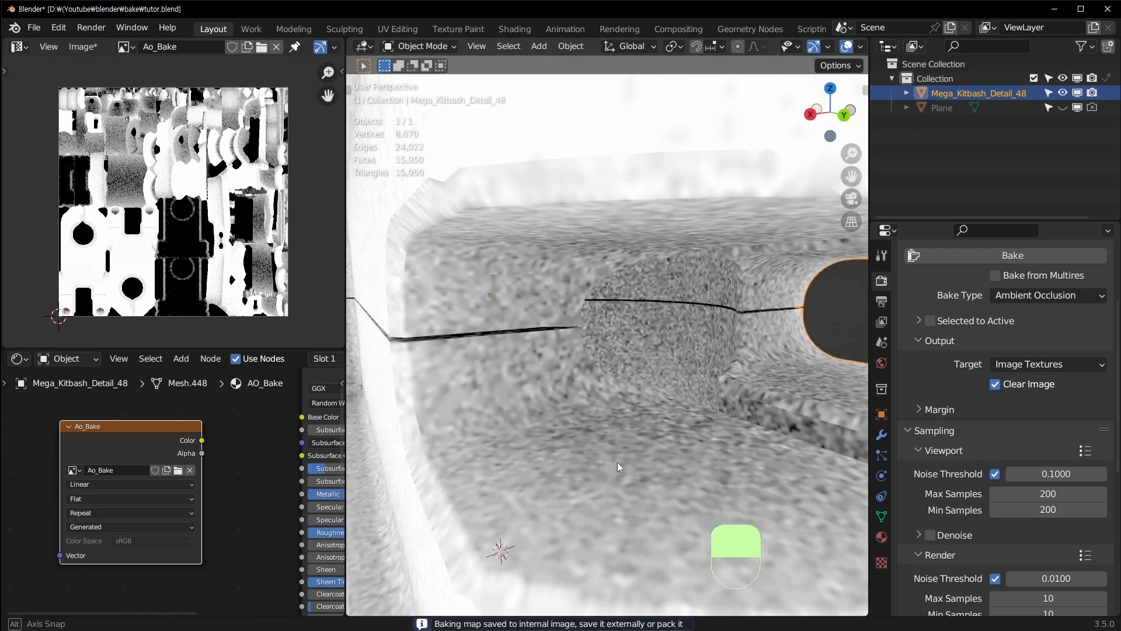
Set both the render Max Samples and Min Samples to 100
scroll(992, 546, down, 4)
double_click(1051, 507)
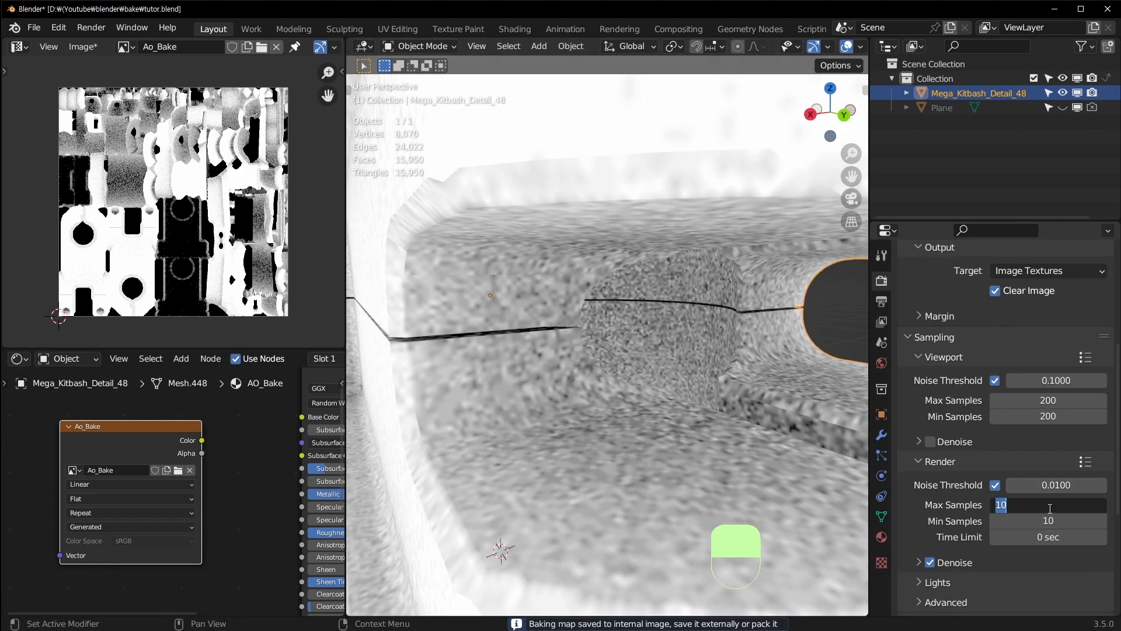
text(100)
double_click(1047, 522)
text(100)
key(Return)
middle_drag(753, 419, 736, 403)
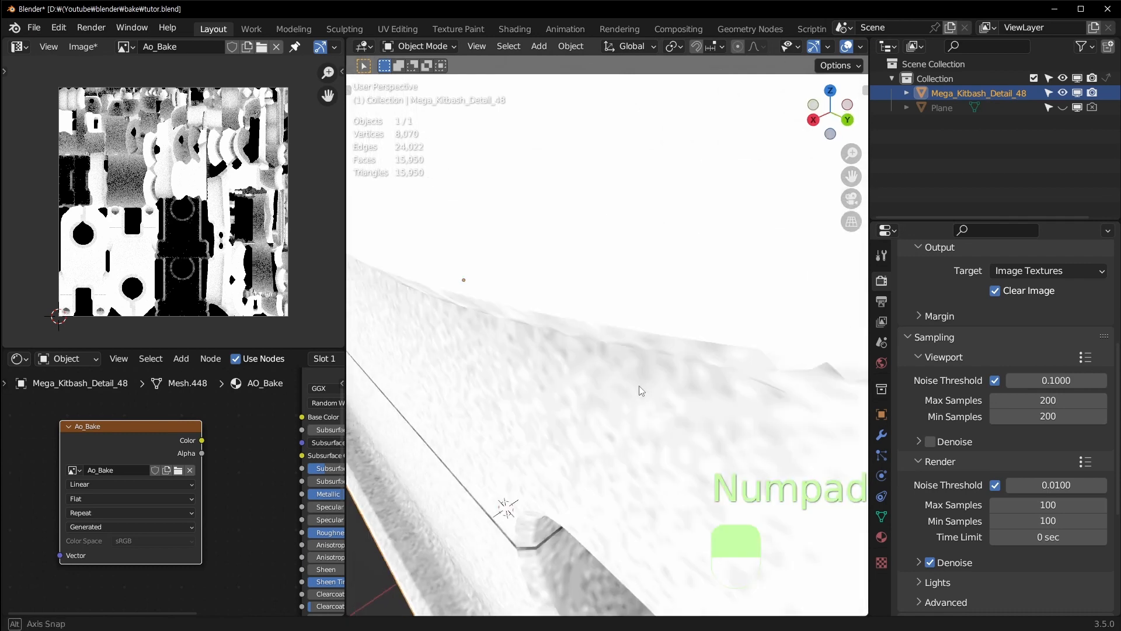
scroll(1037, 339, up, 3)
scroll(1023, 542, down, 3)
Set the render Max Samples to 200 and the Min Samples to 20
double_click(1037, 506)
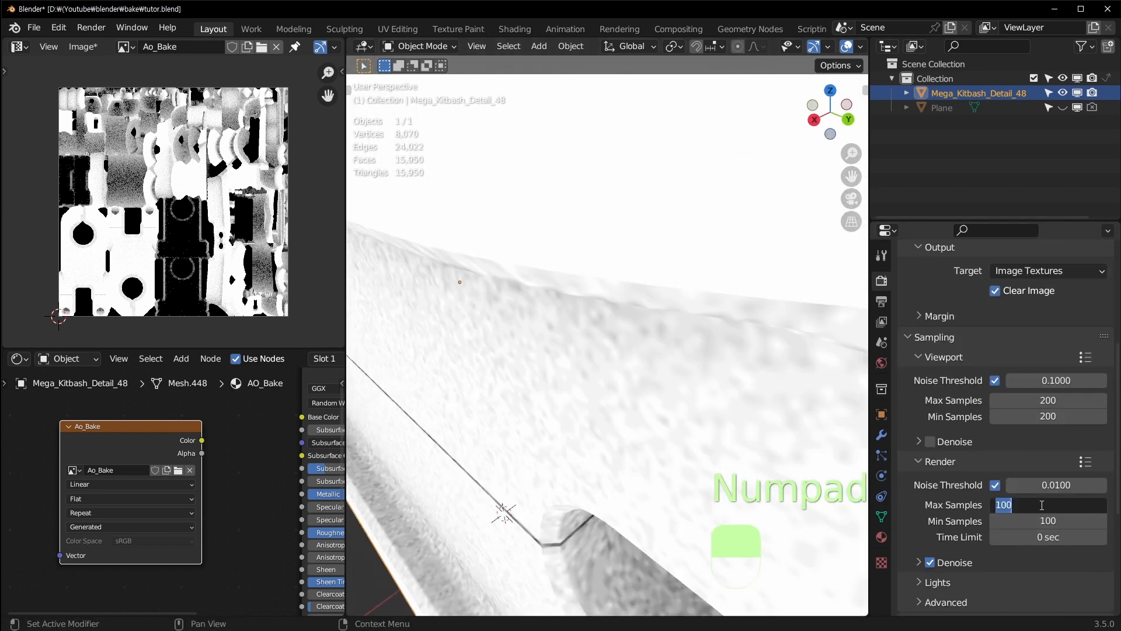
text(300200)
key(Return)
click(1015, 521)
text(20)
key(Return)
click(1017, 521)
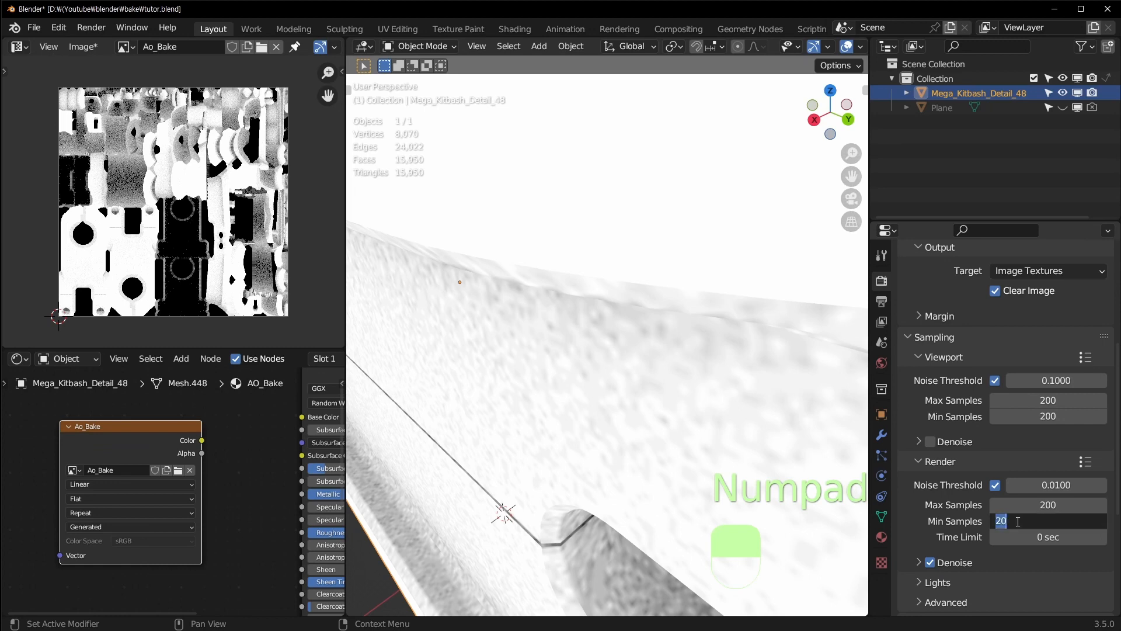
key(Return)
Bake the part's ambient occlusion again with the raised samples and check the shading along the arm and slot
scroll(1031, 327, up, 7)
click(1011, 327)
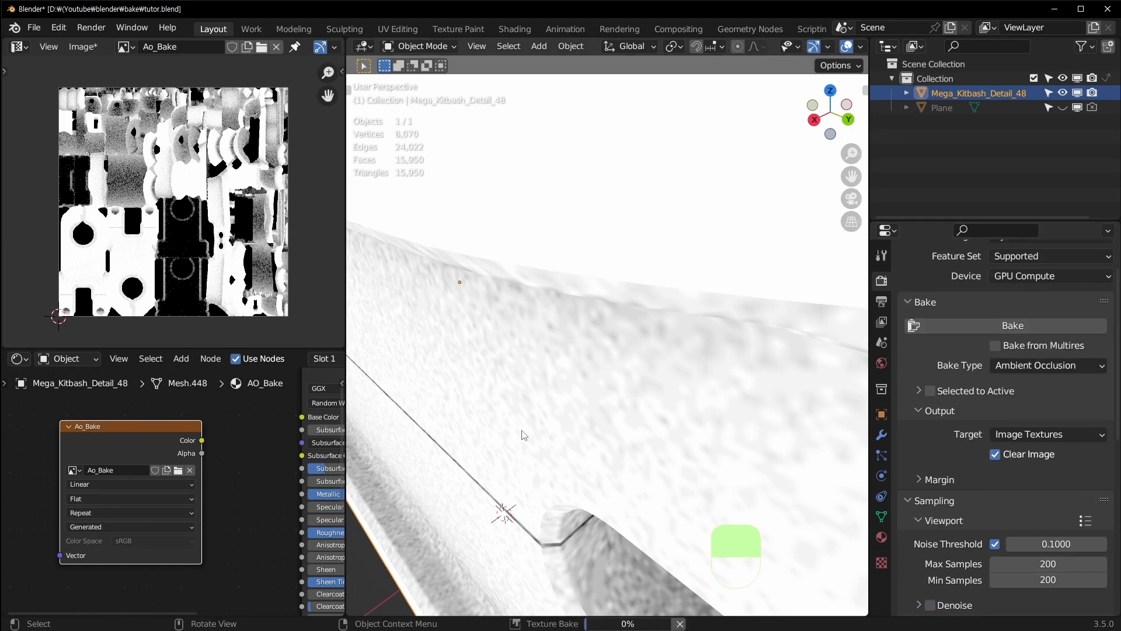
scroll(565, 418, down, 3)
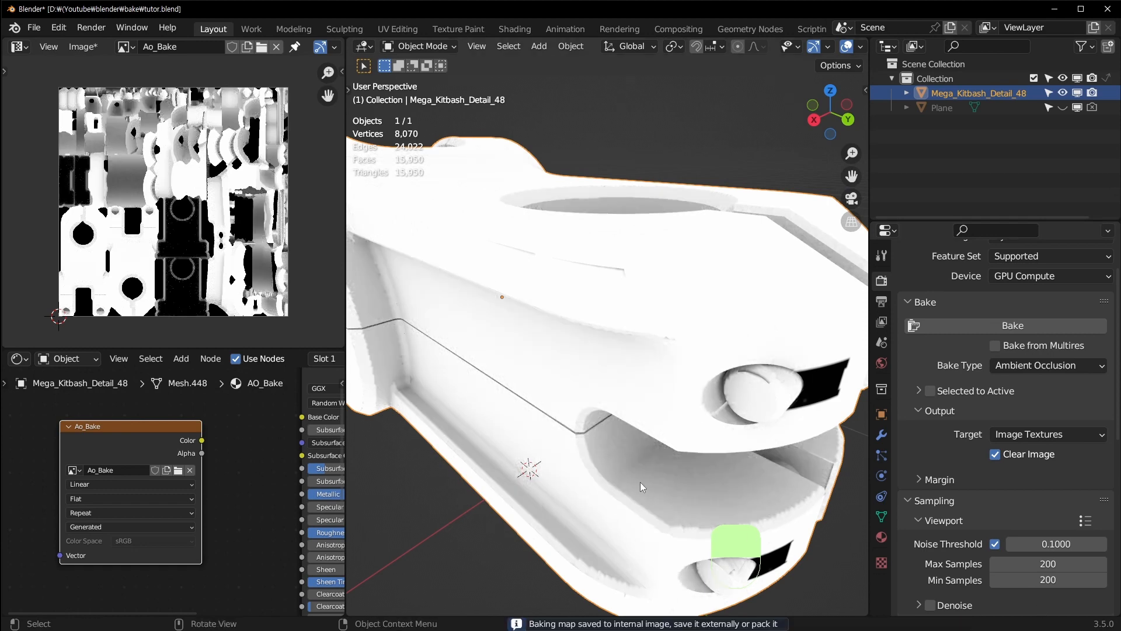
middle_drag(641, 488, 759, 444)
shift+middle_drag(584, 391, 655, 193)
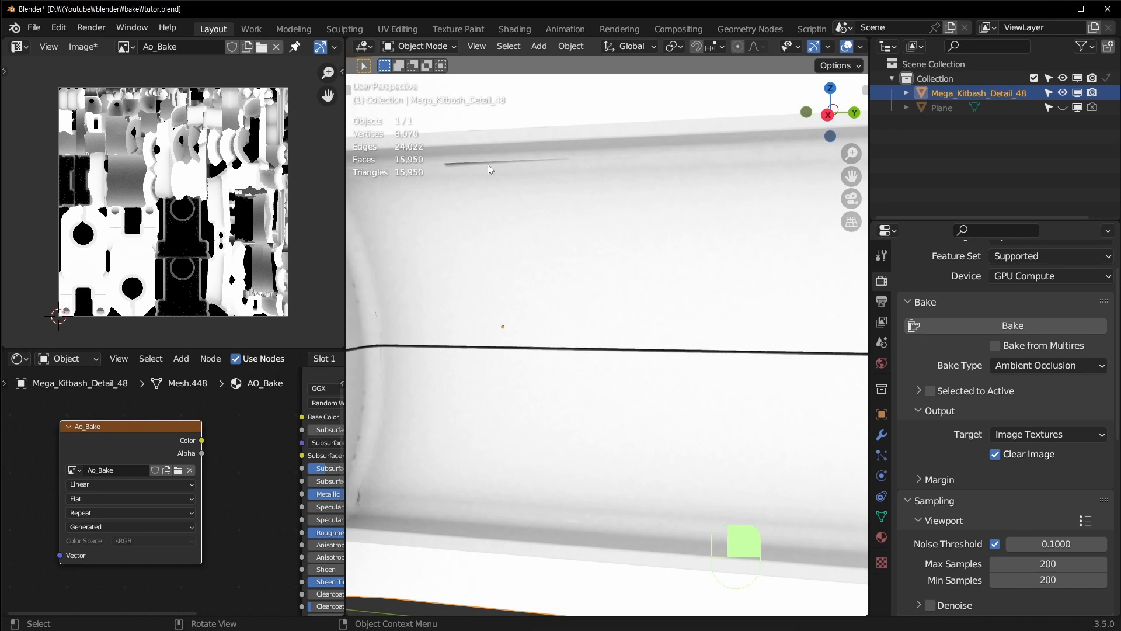
Examine the baked shading on the bore wall and compare the streak there with the mesh in Edit Mode
shift+middle_drag(462, 444, 656, 425)
middle_drag(495, 401, 563, 412)
middle_drag(548, 321, 490, 314)
scroll(492, 328, up, 1)
scroll(491, 313, up, 2)
middle_drag(651, 466, 611, 432)
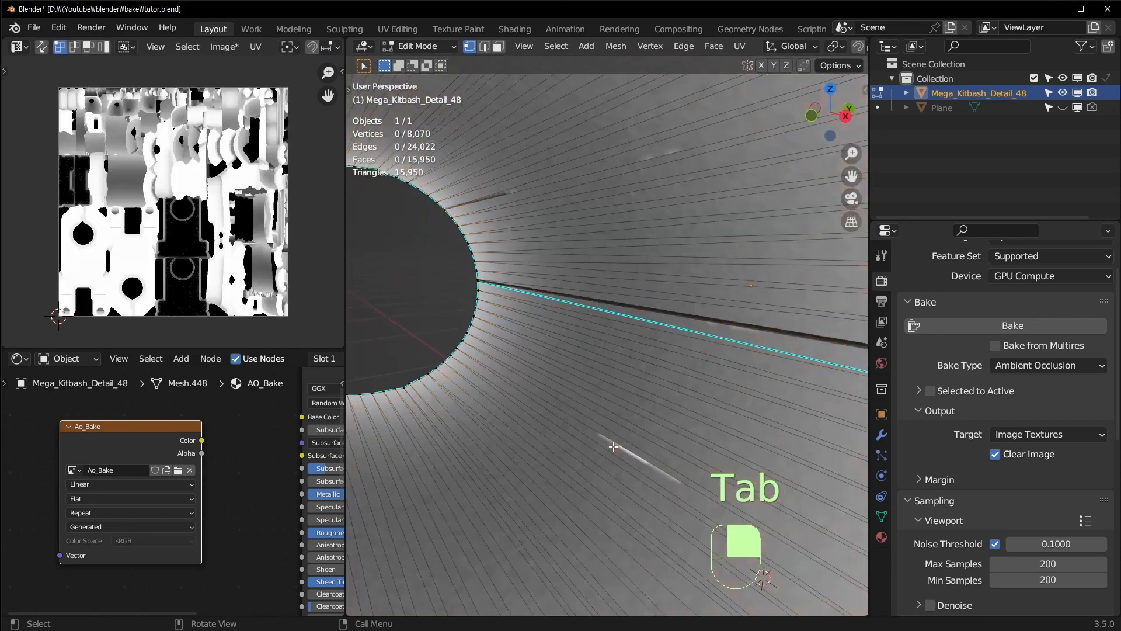
click(642, 464)
key(Tab)
middle_drag(692, 396, 644, 401)
scroll(644, 400, down, 2)
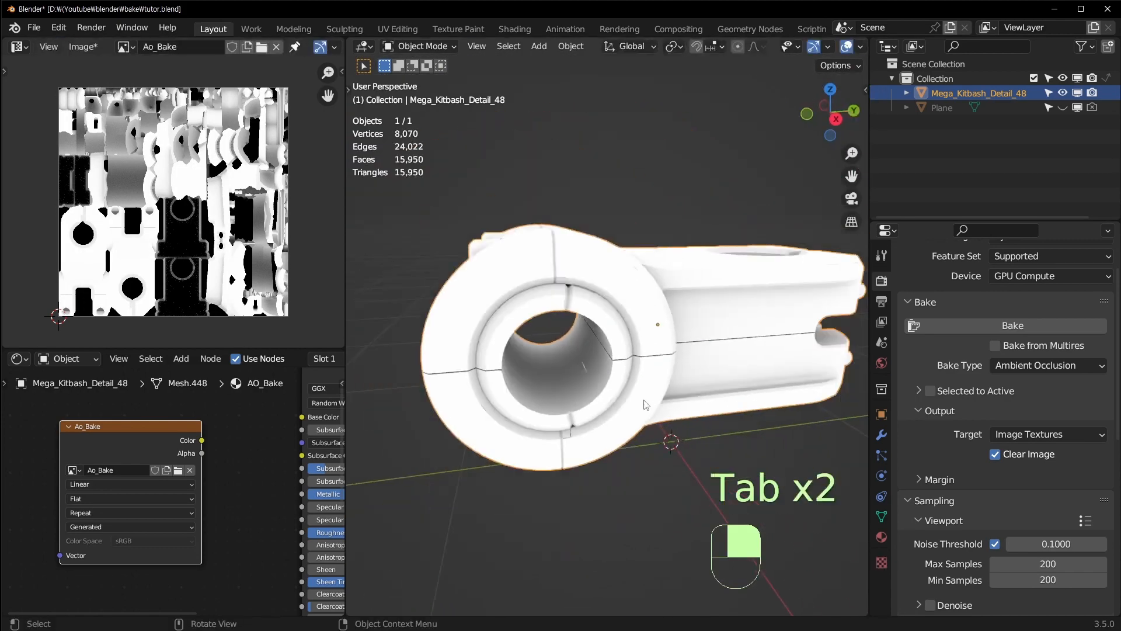
Inspect the baked Ao_Bake image up close and the shading on the part's split clamp end
shift+middle_drag(707, 366, 654, 380)
middle_drag(671, 288, 590, 318)
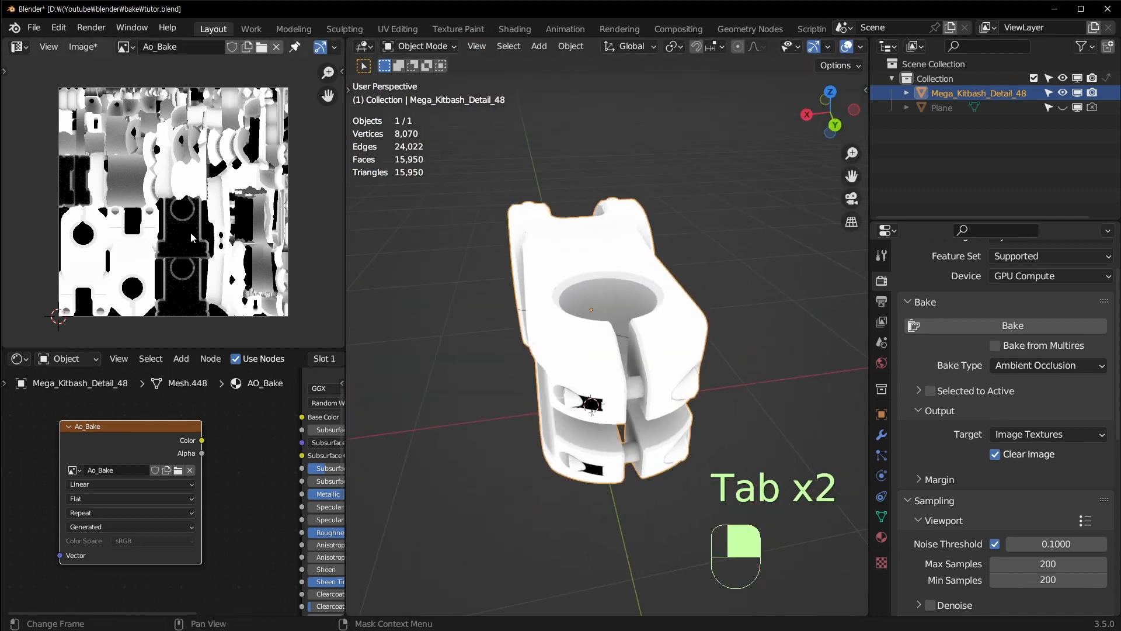
scroll(190, 232, up, 8)
scroll(164, 240, down, 8)
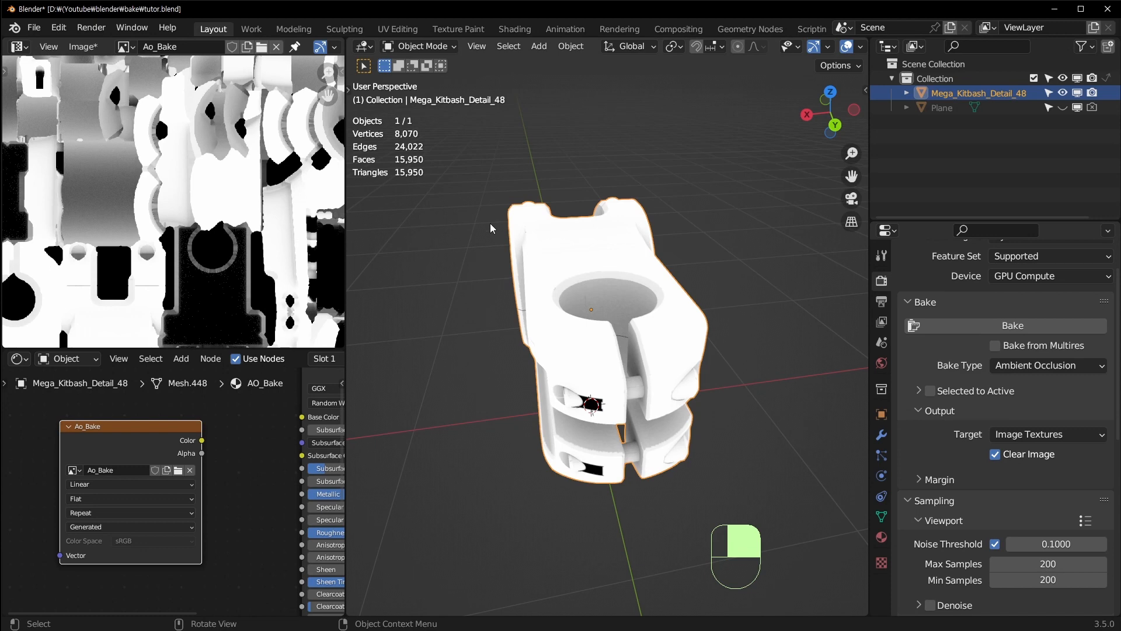
scroll(638, 272, down, 1)
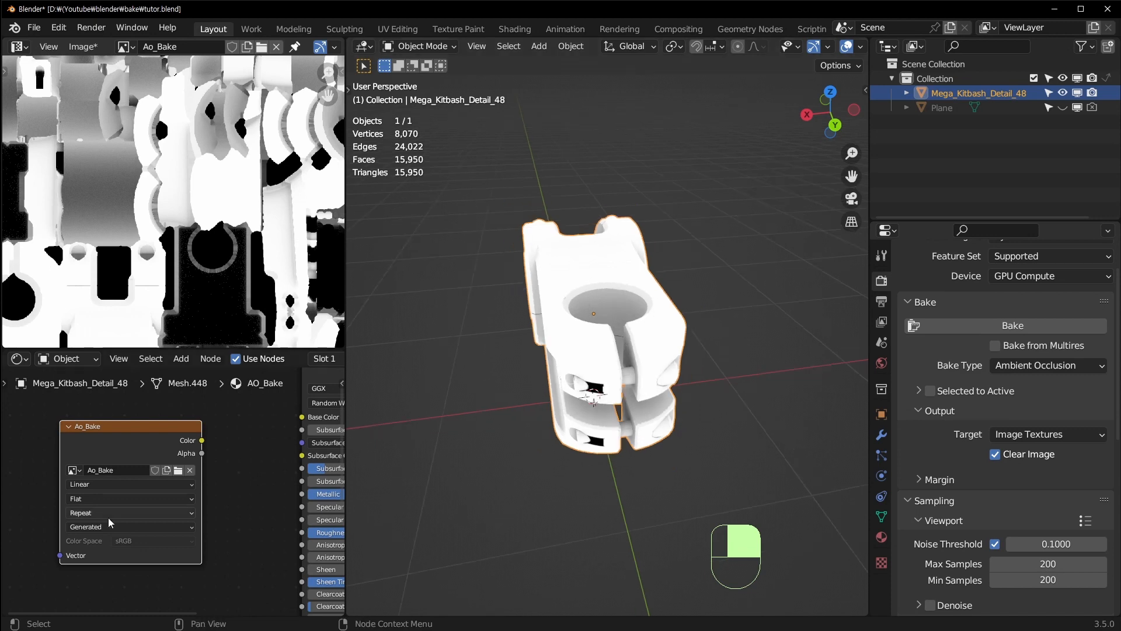
middle_drag(127, 455, 176, 531)
middle_drag(639, 299, 564, 354)
scroll(680, 344, up, 5)
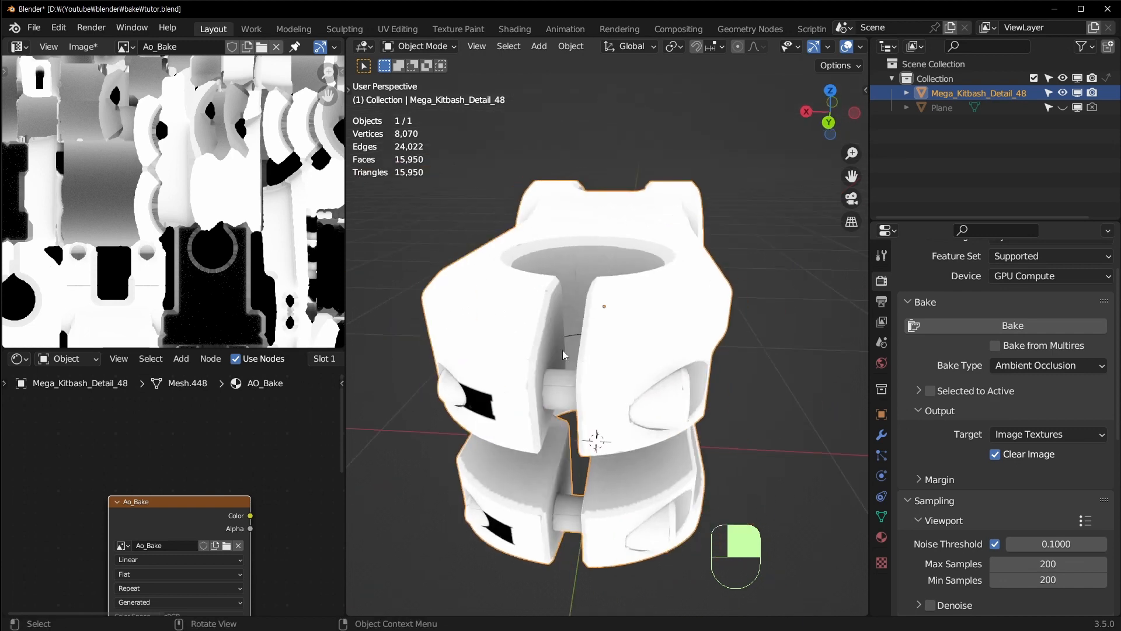
click(728, 186)
middle_drag(728, 186, 654, 245)
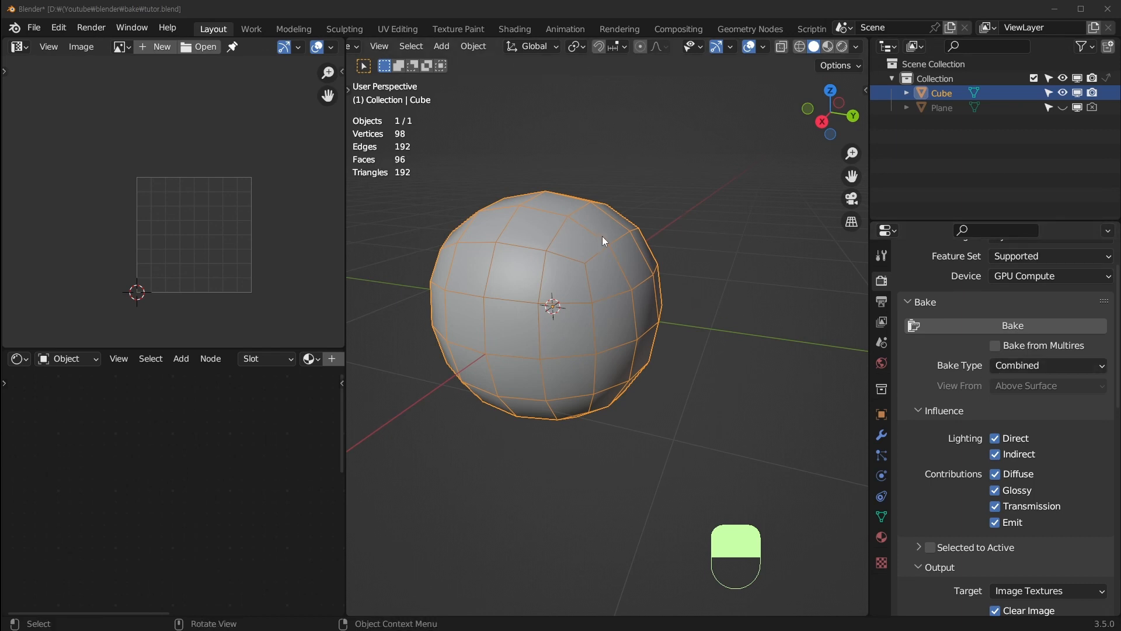
Check the UV layout of the low-poly sphere in Edit Mode and return to Object Mode
scroll(602, 236, up, 1)
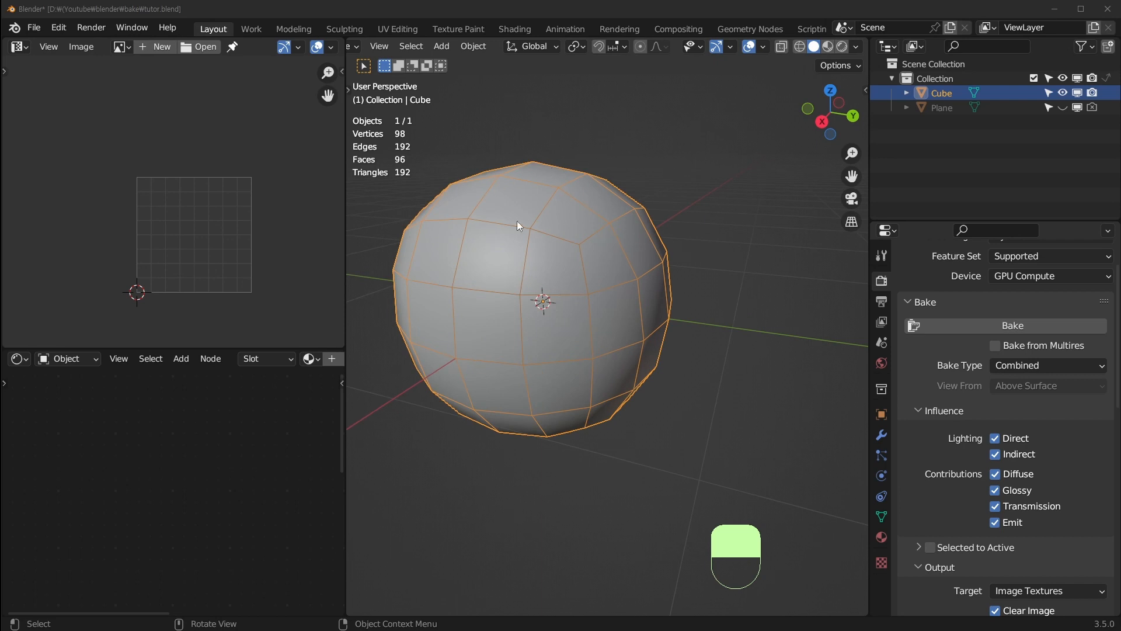
key(Tab)
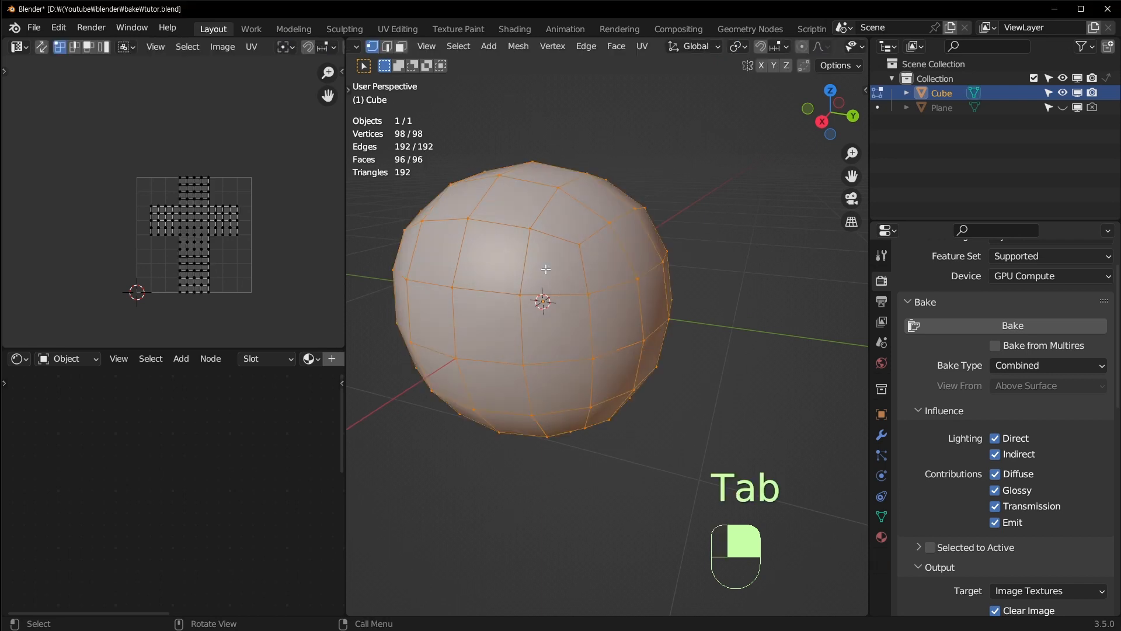
scroll(182, 227, up, 2)
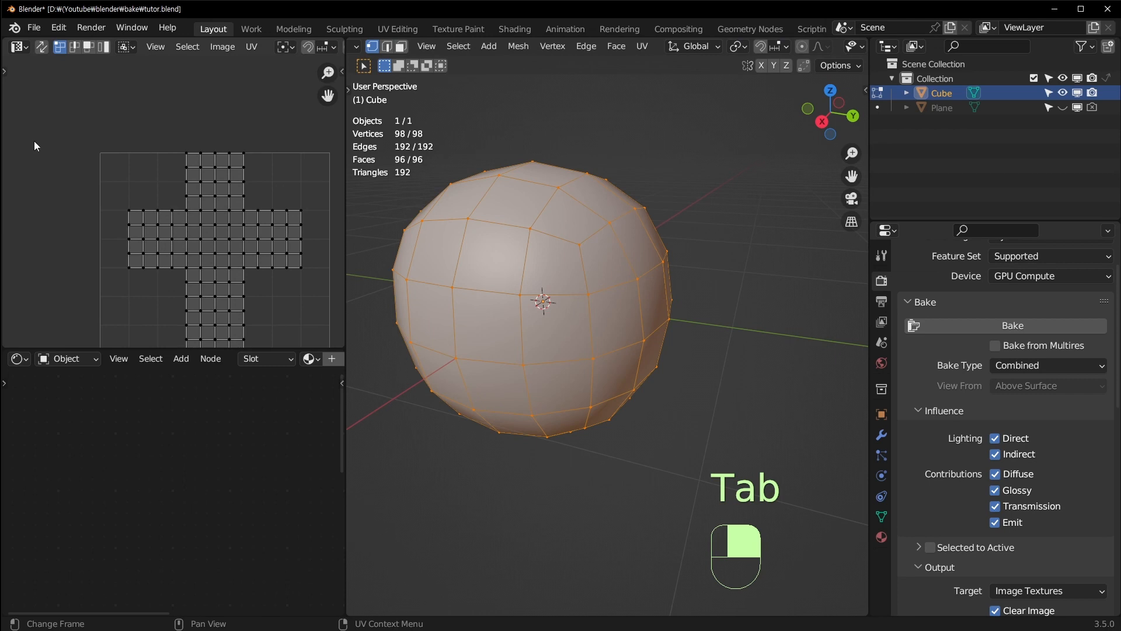
key(Tab)
scroll(638, 278, down, 1)
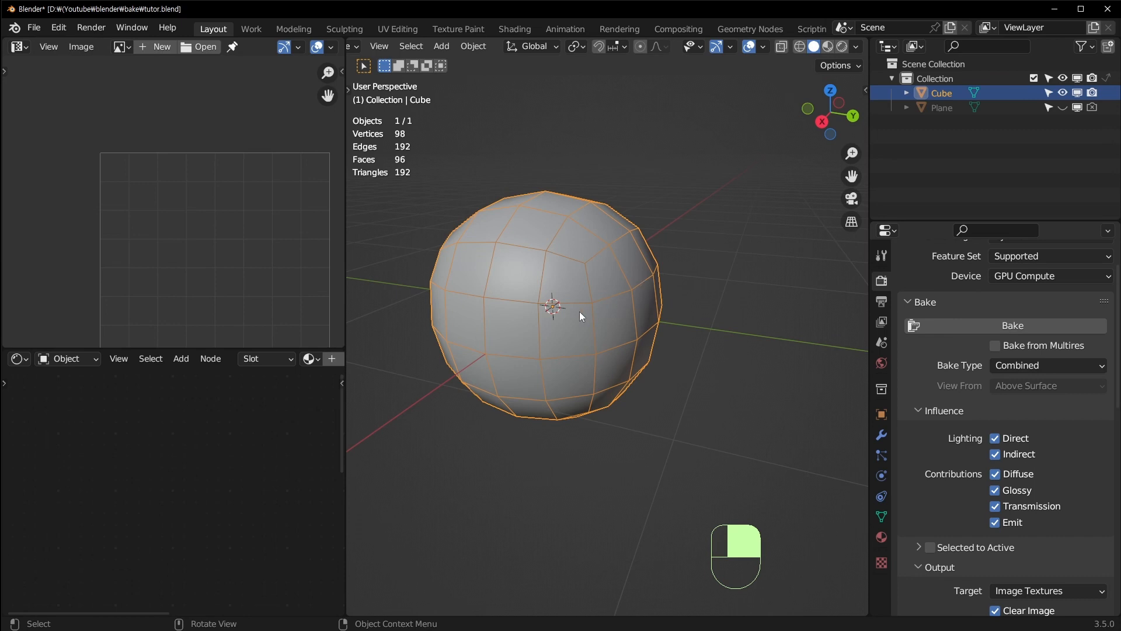
Duplicate the low-poly sphere beside the original, delete the copy and reselect the original
shift+middle_drag(579, 310, 642, 365)
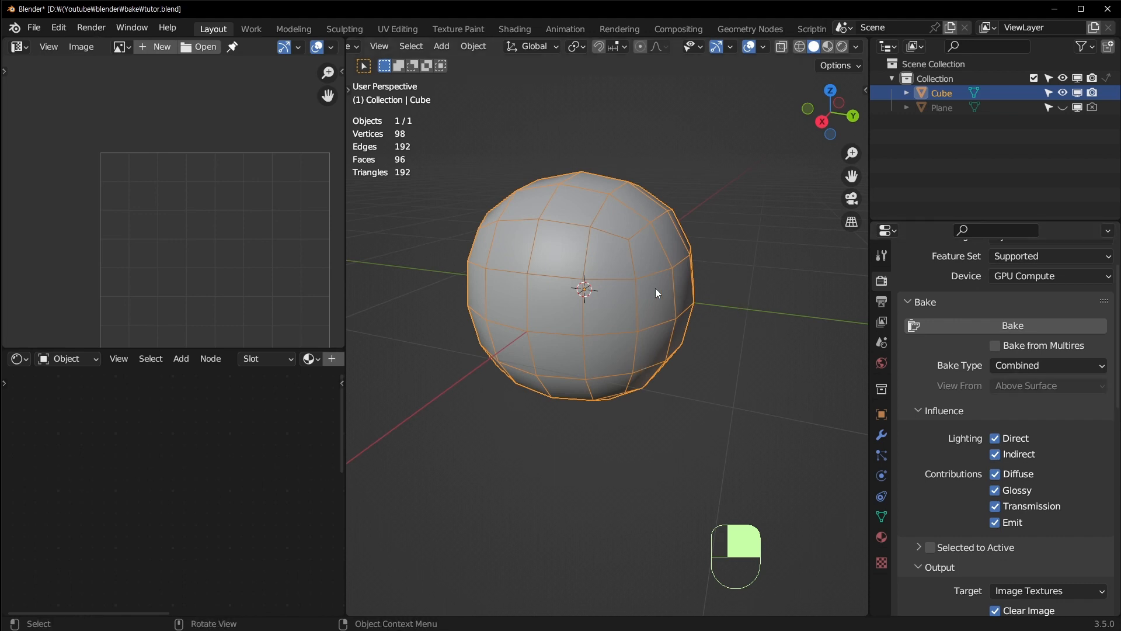
middle_drag(644, 292, 646, 293)
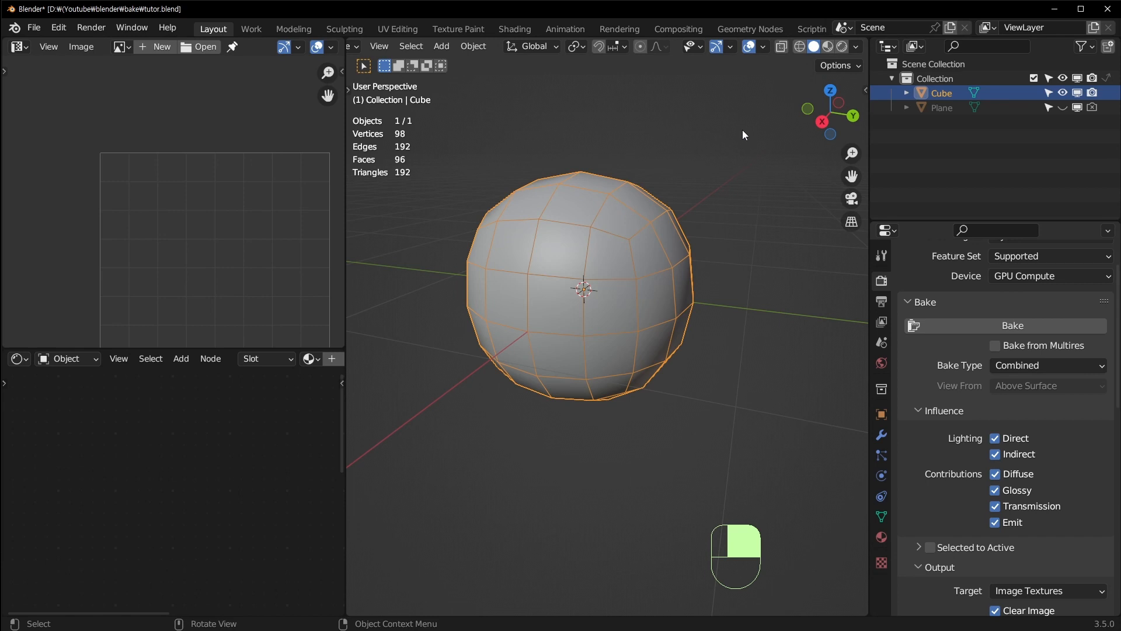
scroll(724, 137, down, 3)
middle_drag(591, 309, 649, 312)
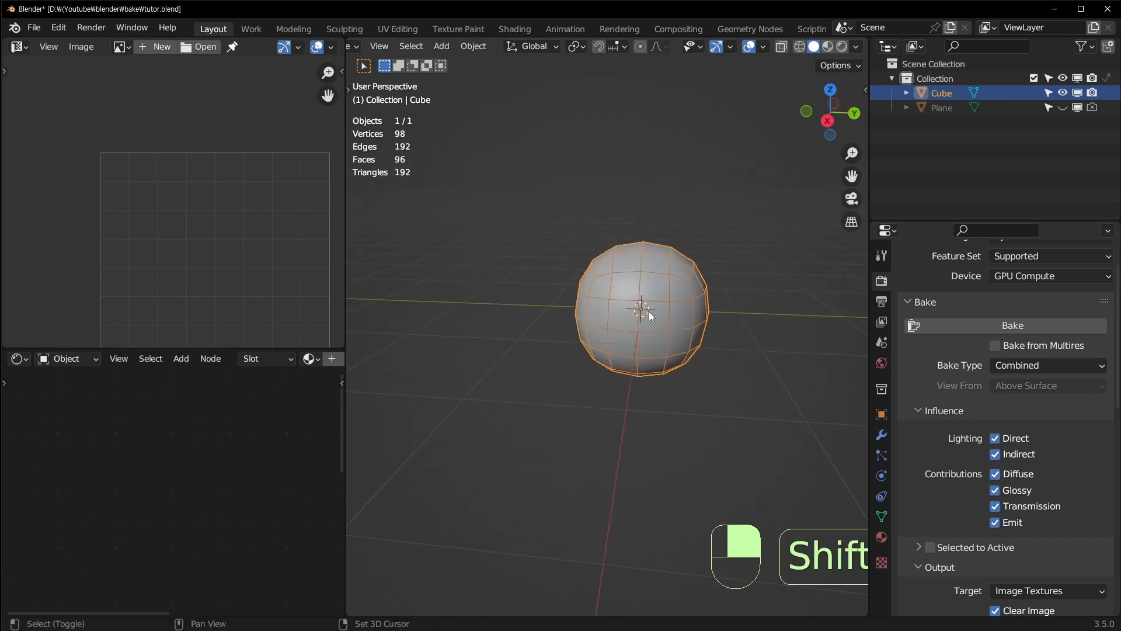
key(shift+d)
click(461, 310)
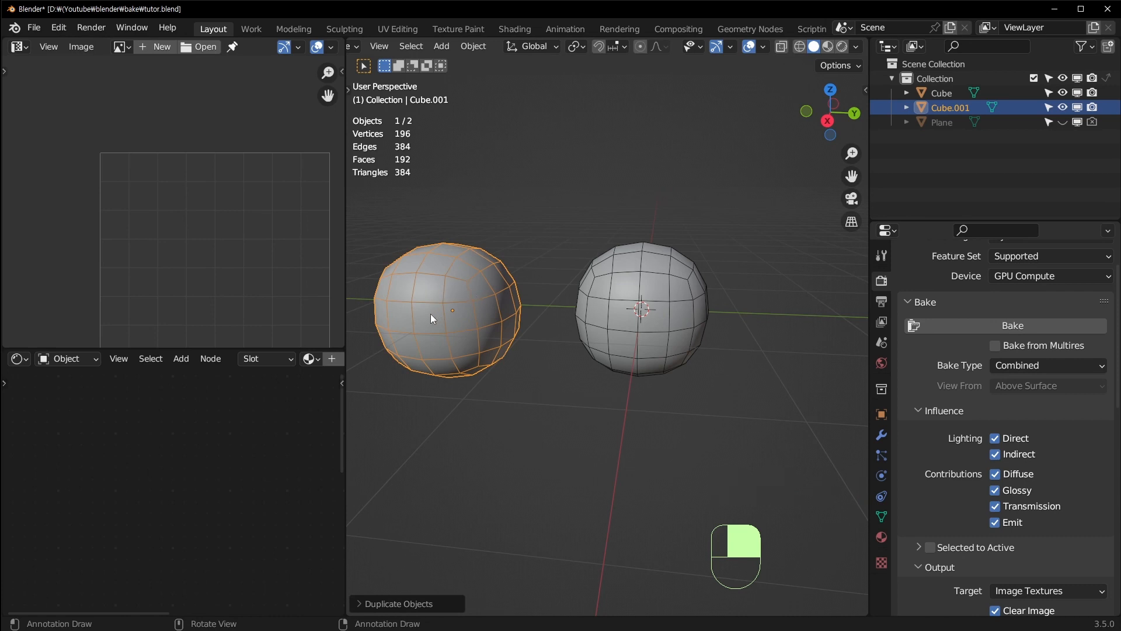
key(x)
click(511, 314)
click(635, 317)
Check the sphere's modifier stack and its unwrapped UV layout
middle_drag(636, 317, 643, 359)
scroll(661, 321, up, 2)
click(881, 435)
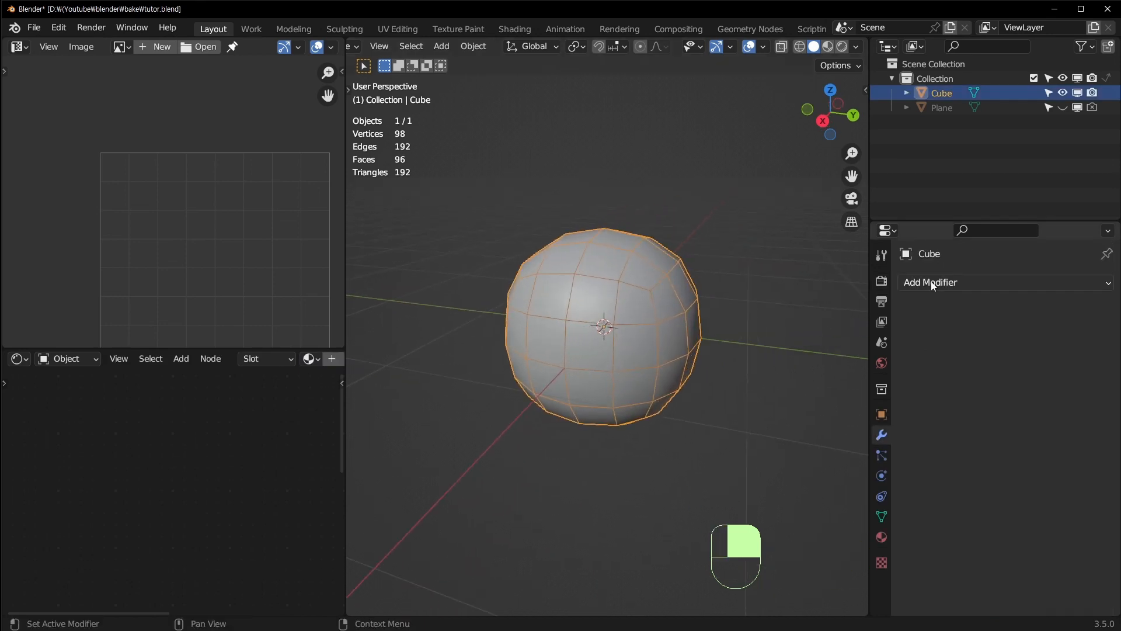
key(Tab)
scroll(676, 287, up, 2)
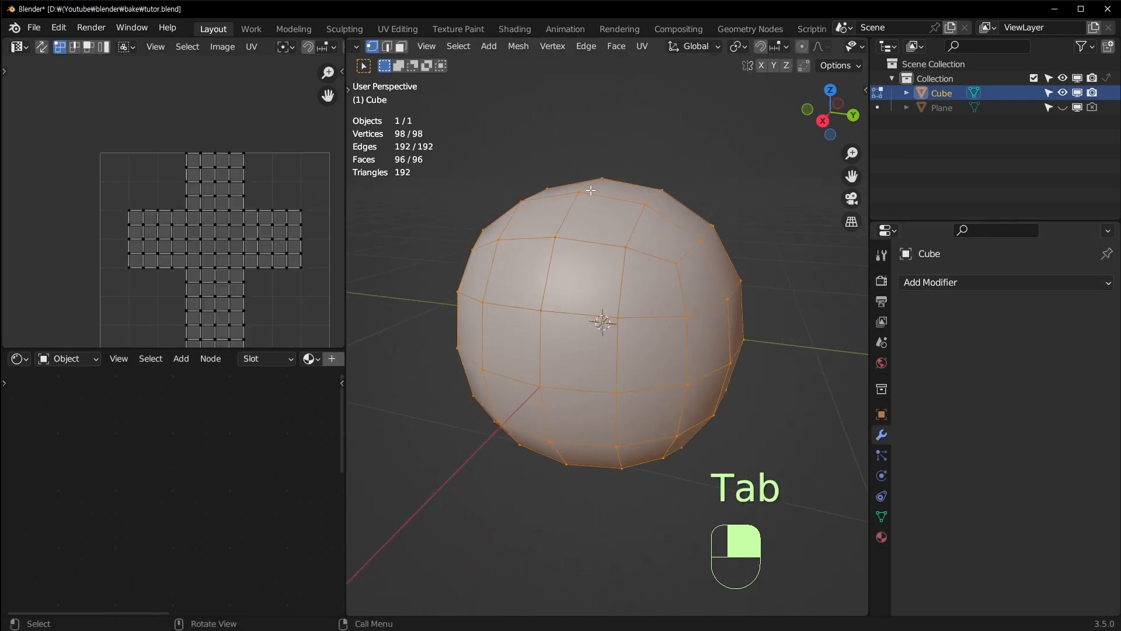
key(Tab)
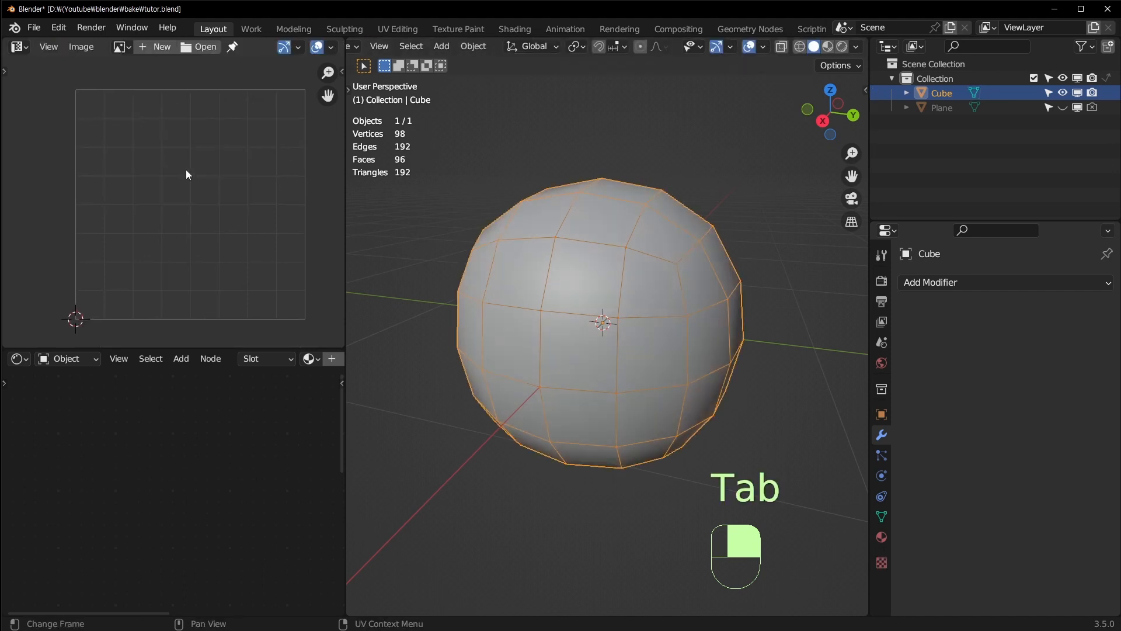
Create a new material for the sphere and name it Normal_Bake
click(882, 537)
click(957, 349)
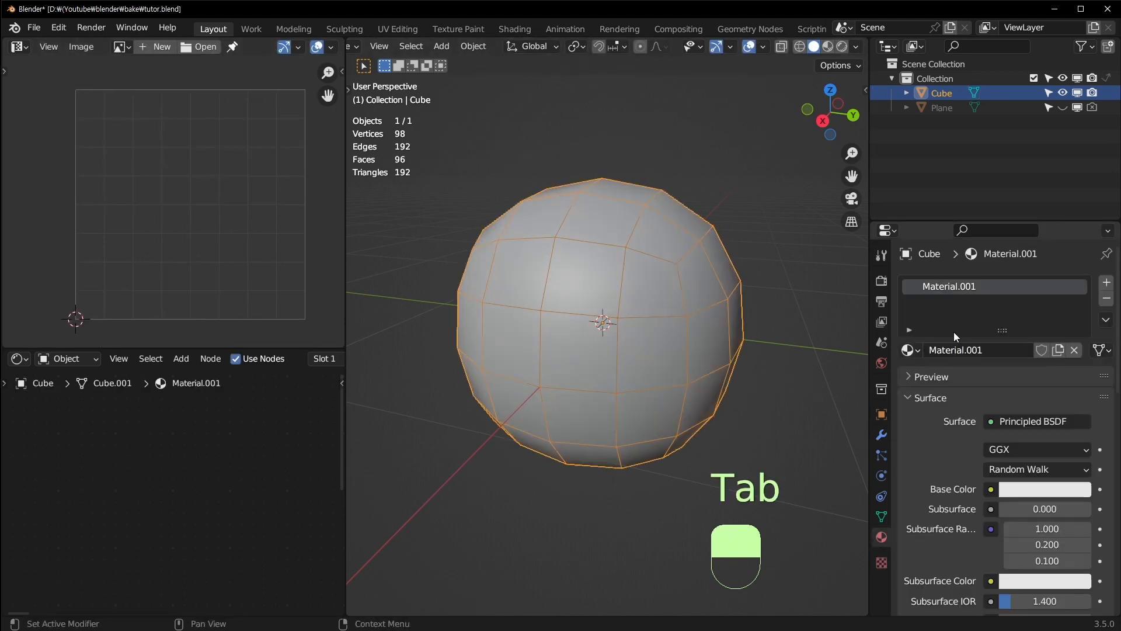
double_click(949, 285)
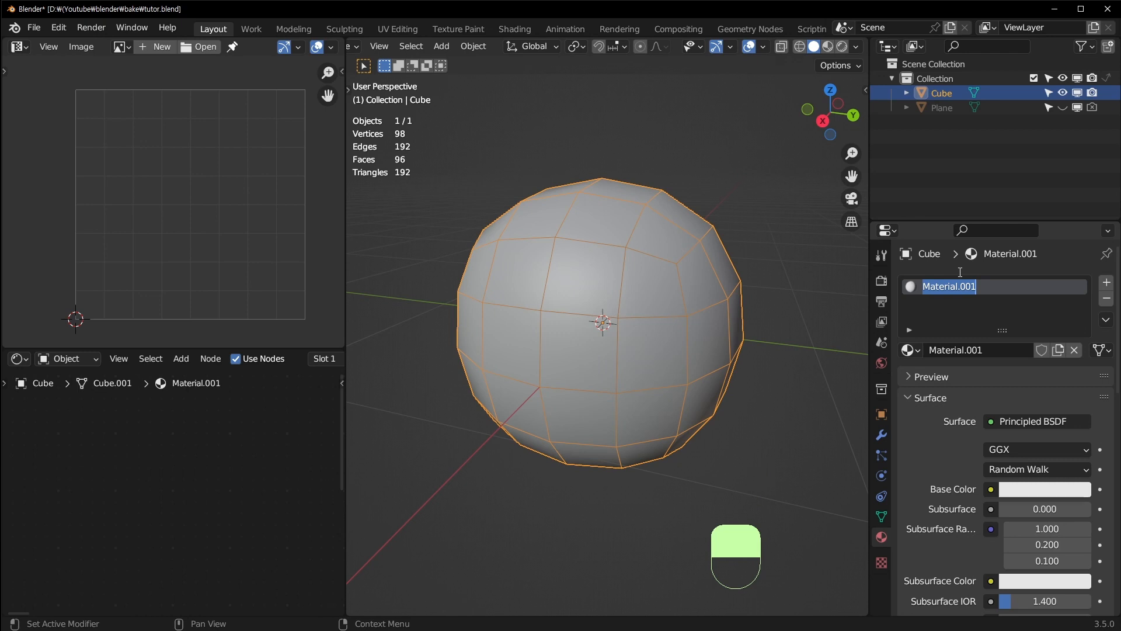
text(Normal )
text(Bake)
key(Return)
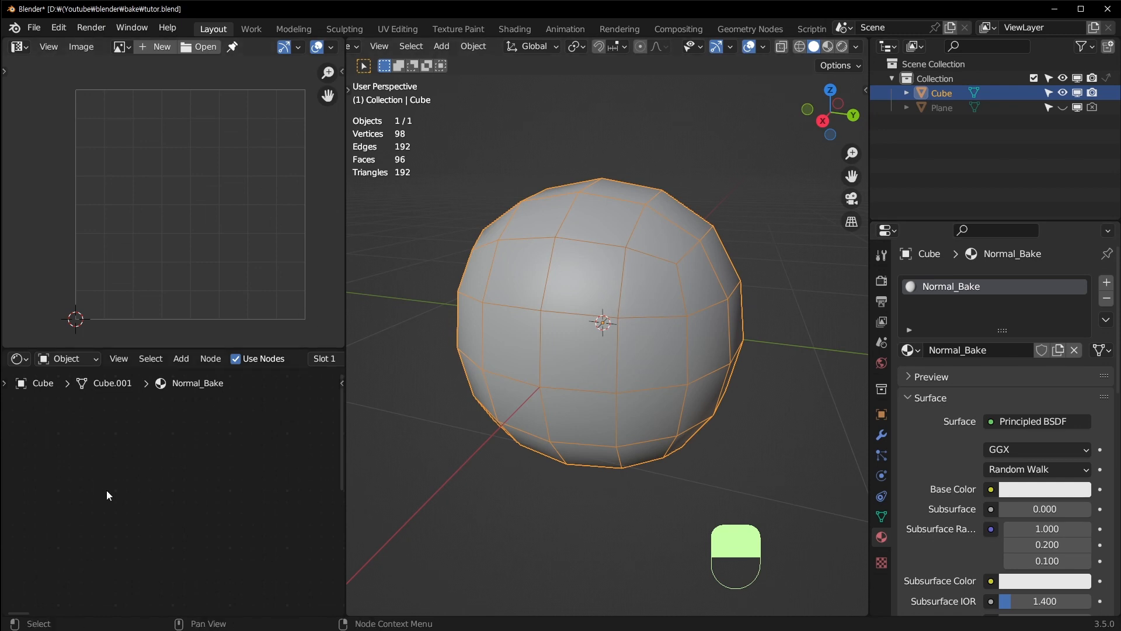
Start adding a node beside the Principled BSDF in the Normal_Bake material's node tree
key(shift+a)
key(a)
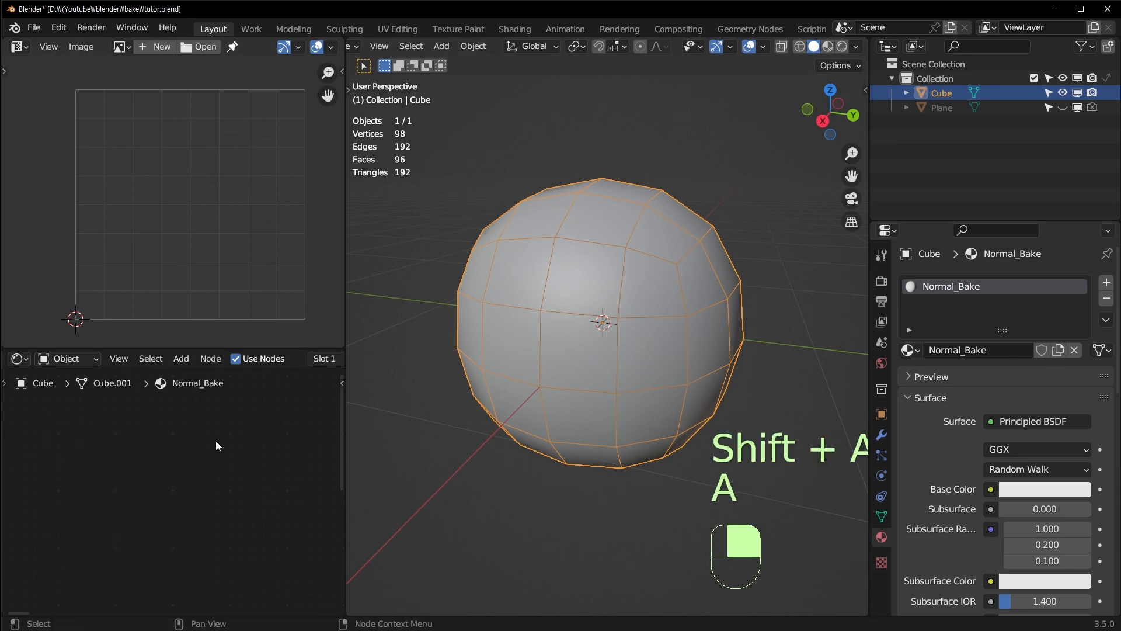
key(KP_Decimal)
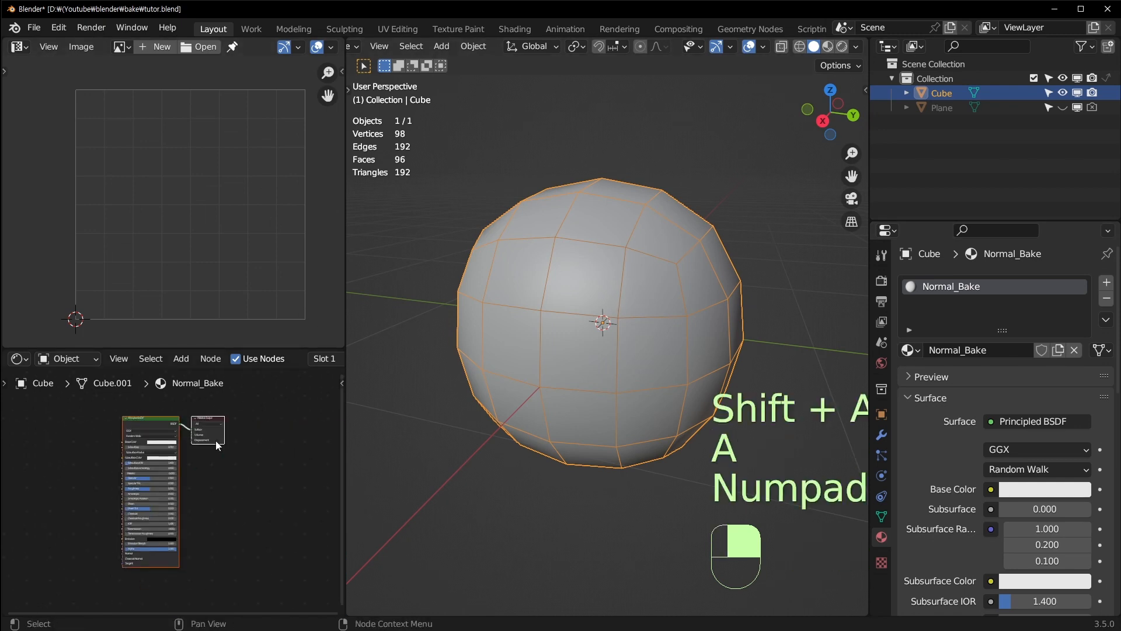
scroll(91, 462, up, 1)
middle_drag(129, 446, 201, 492)
click(138, 456)
scroll(140, 456, up, 1)
scroll(250, 509, up, 1)
scroll(199, 491, up, 1)
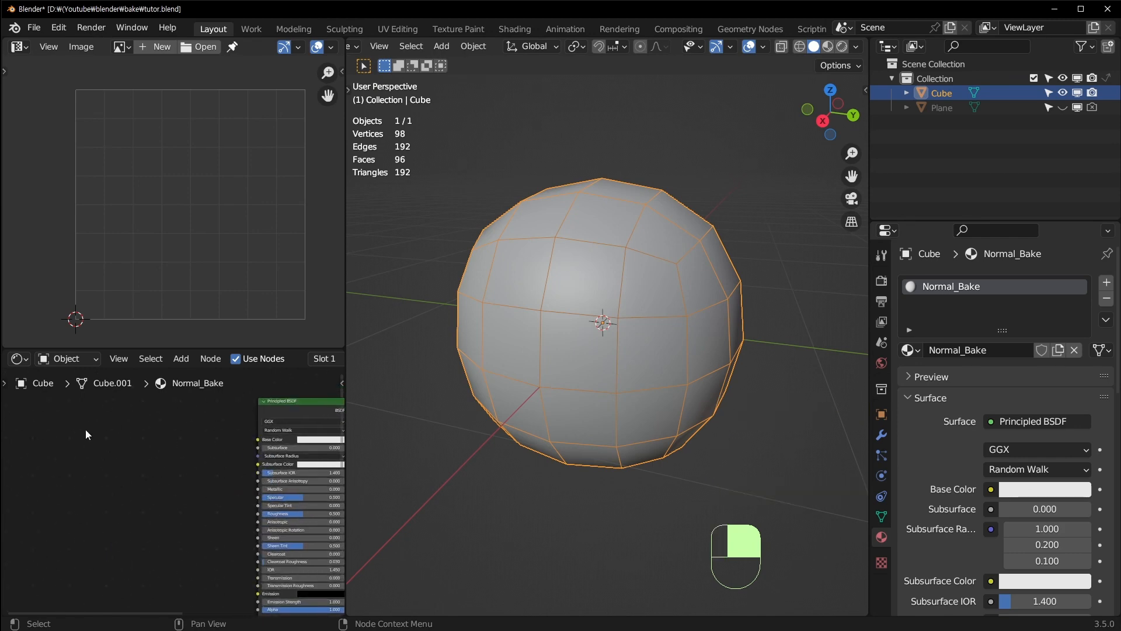
scroll(93, 431, up, 1)
key(shift+a)
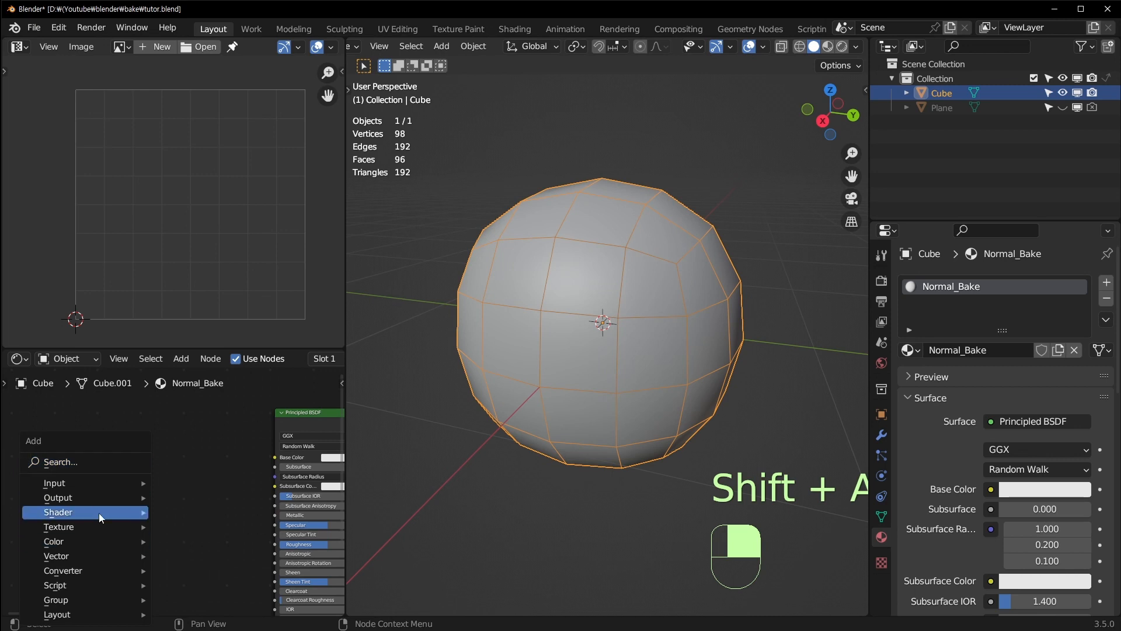
Add an Image Texture node to the Normal_Bake material beside the Principled BSDF and save the file
mouse_move(96, 525)
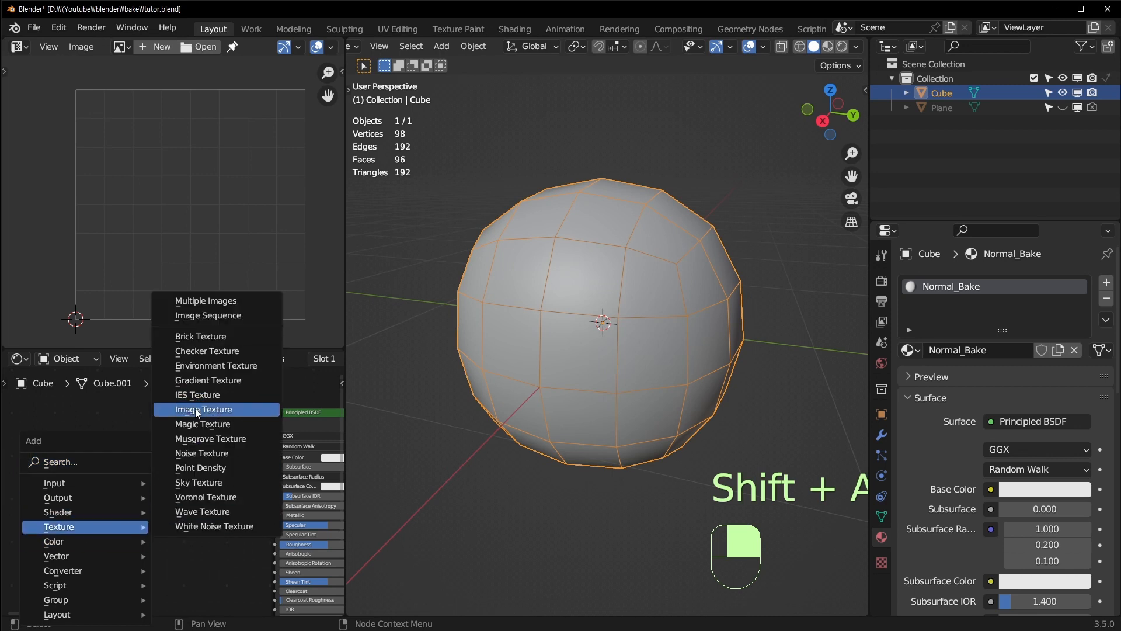
click(203, 409)
click(133, 443)
scroll(178, 455, up, 1)
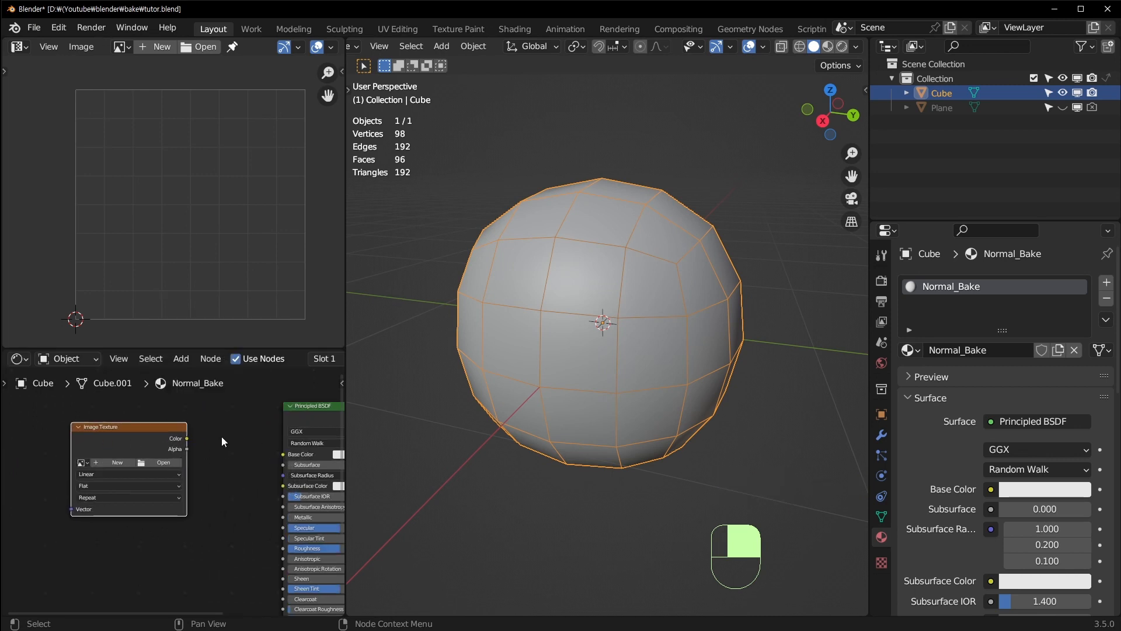
key(ctrl+s)
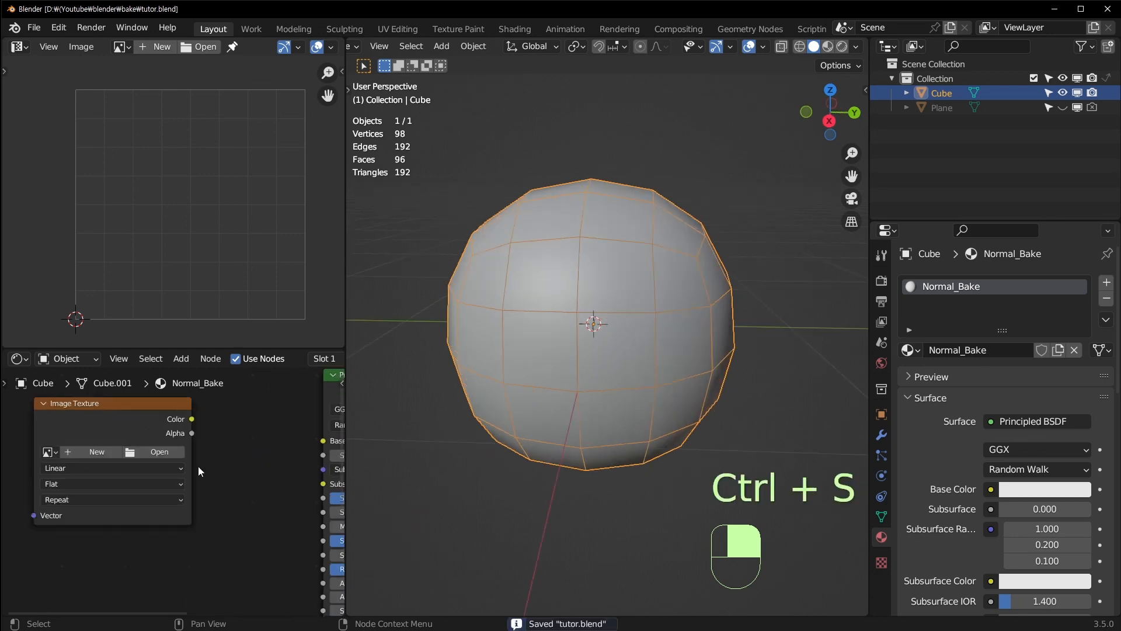
Create a new 1024 x 1024 px image named Normal_Bake in the Image Texture node
click(105, 452)
click(145, 472)
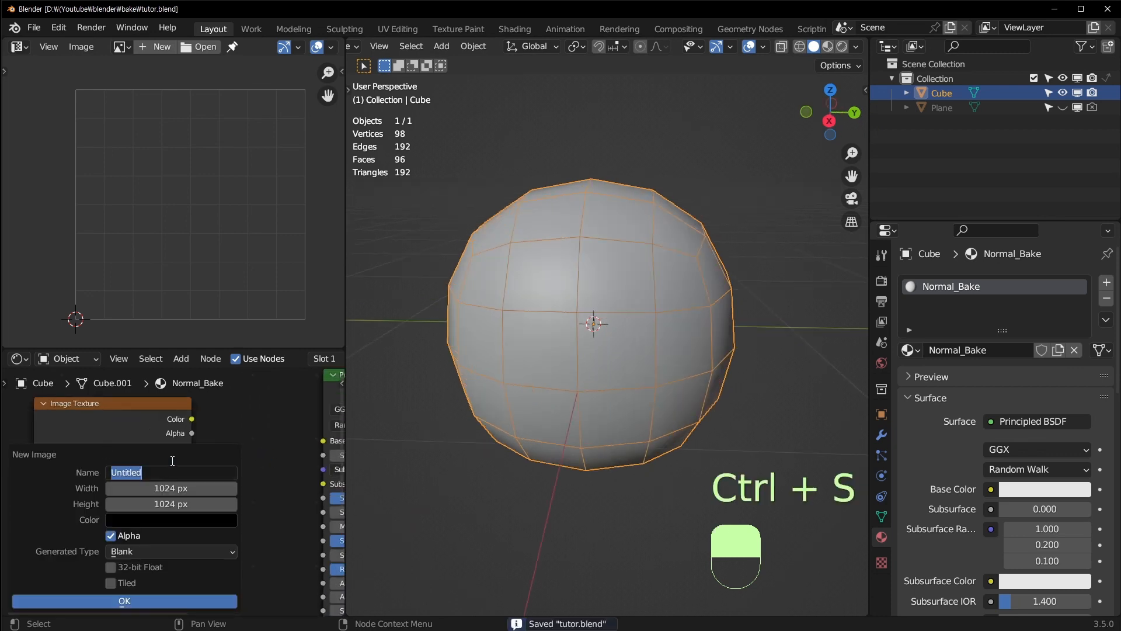
text(Normal)
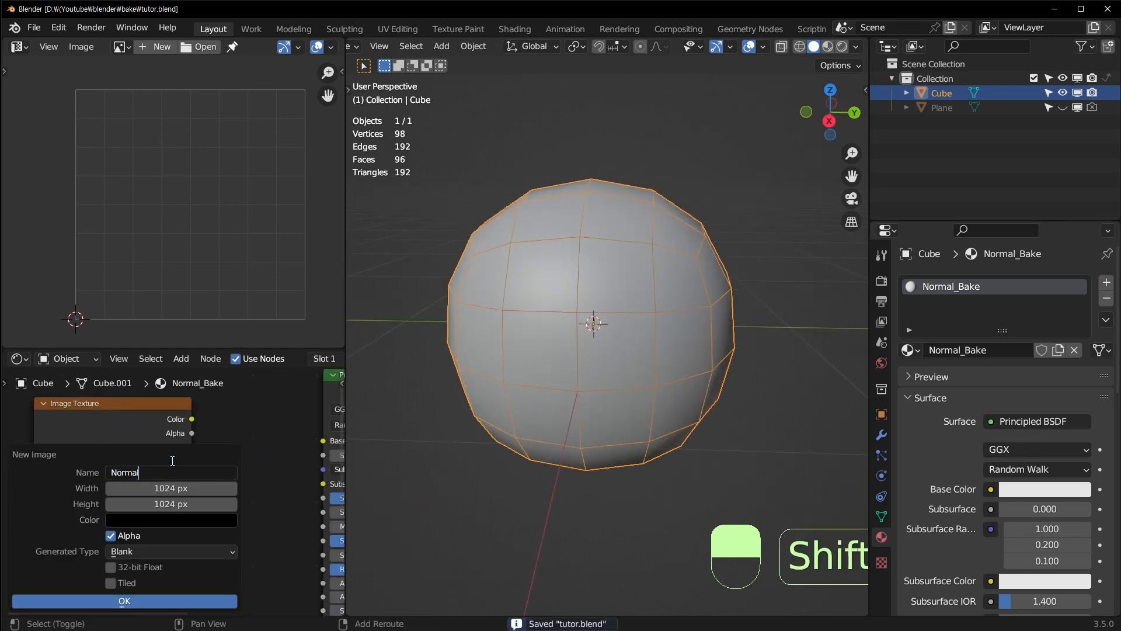
text(_Bake)
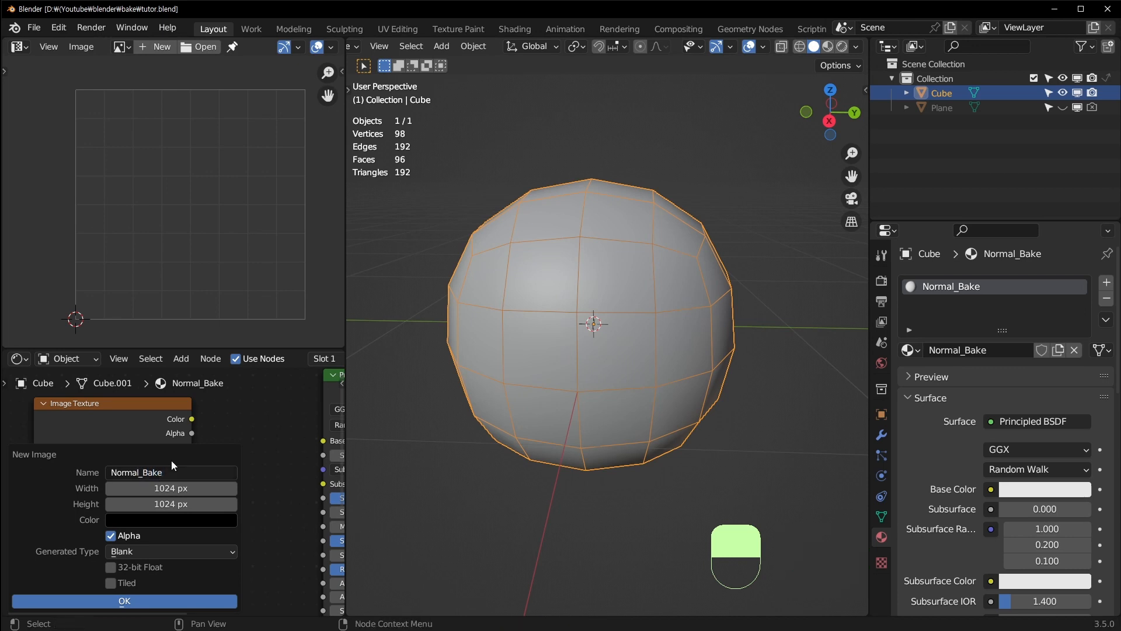
click(163, 602)
Display the Normal_Bake image in the image editor, fit it to view, widen the 3D viewport and reposition the texture node
click(123, 48)
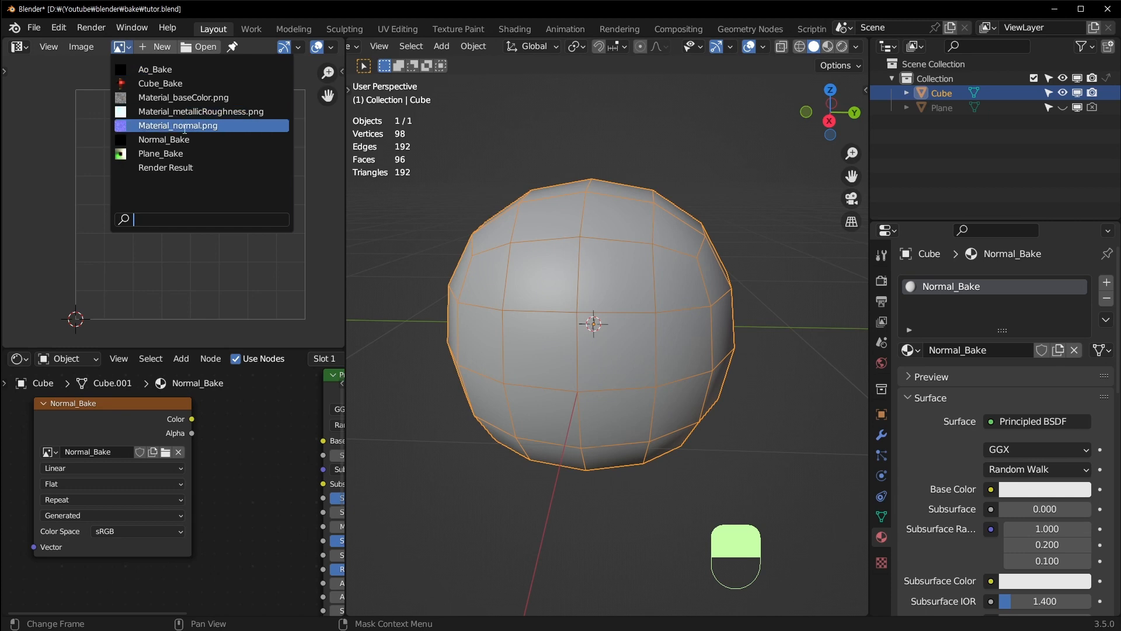
click(215, 141)
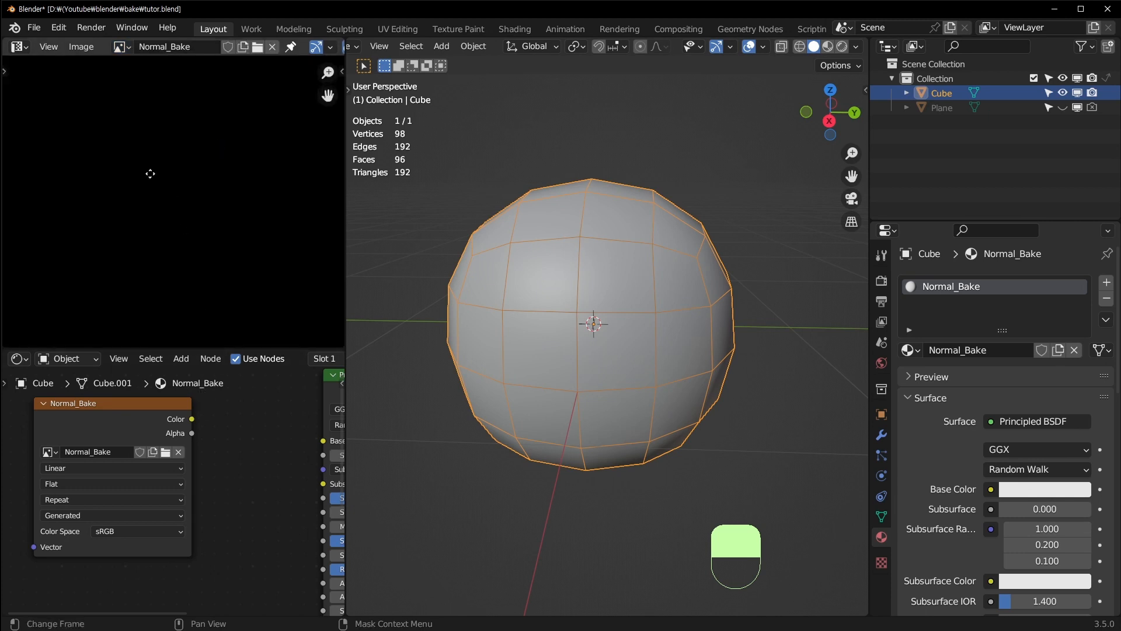
key(Home)
middle_drag(666, 354, 629, 371)
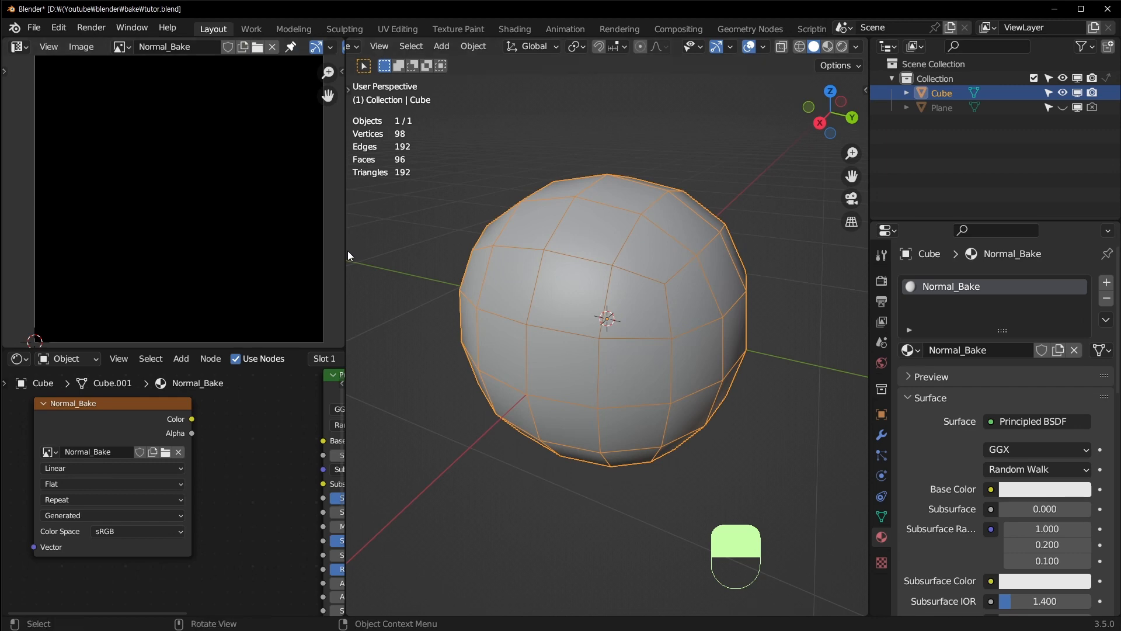
drag(348, 251, 309, 254)
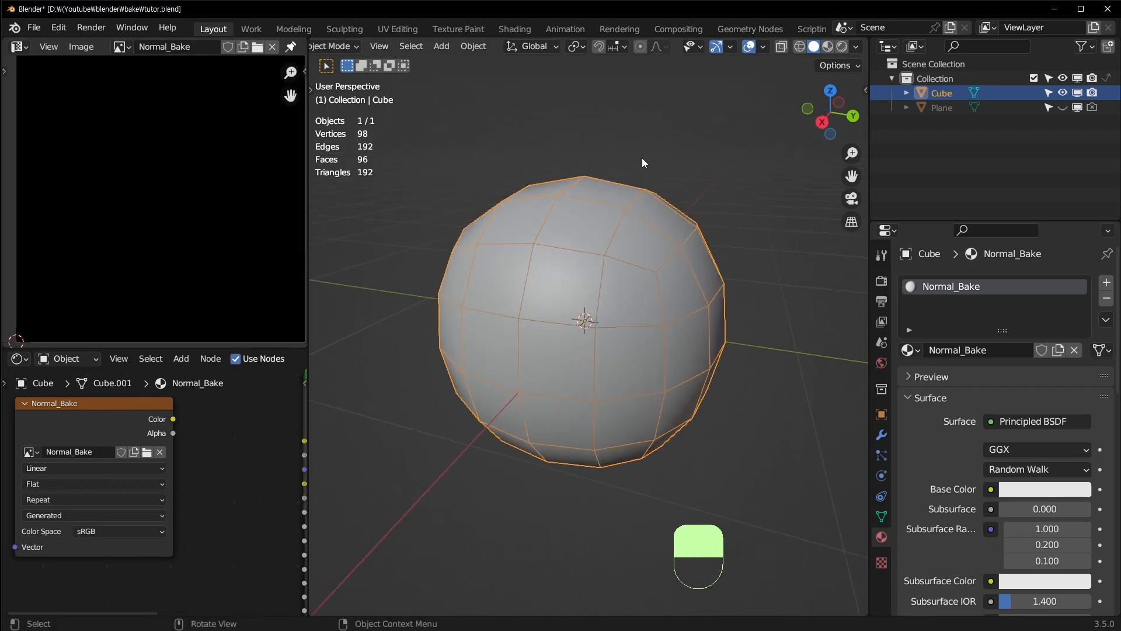
drag(139, 416, 169, 437)
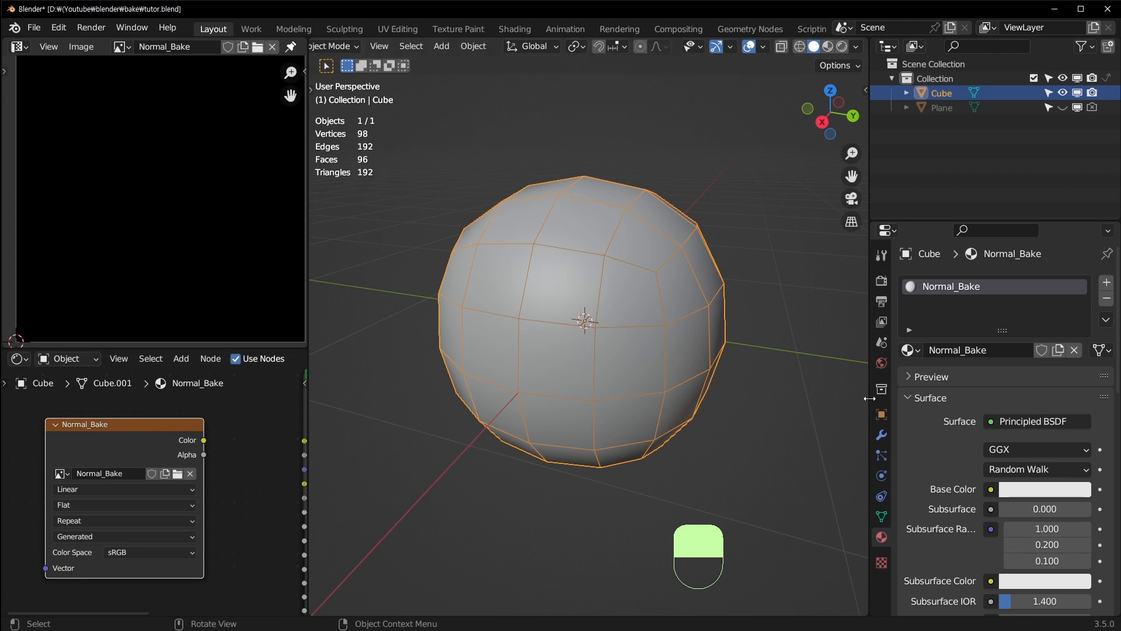
Add a Multiresolution modifier to the Cube and subdivide it three times to level 3
click(881, 435)
click(955, 282)
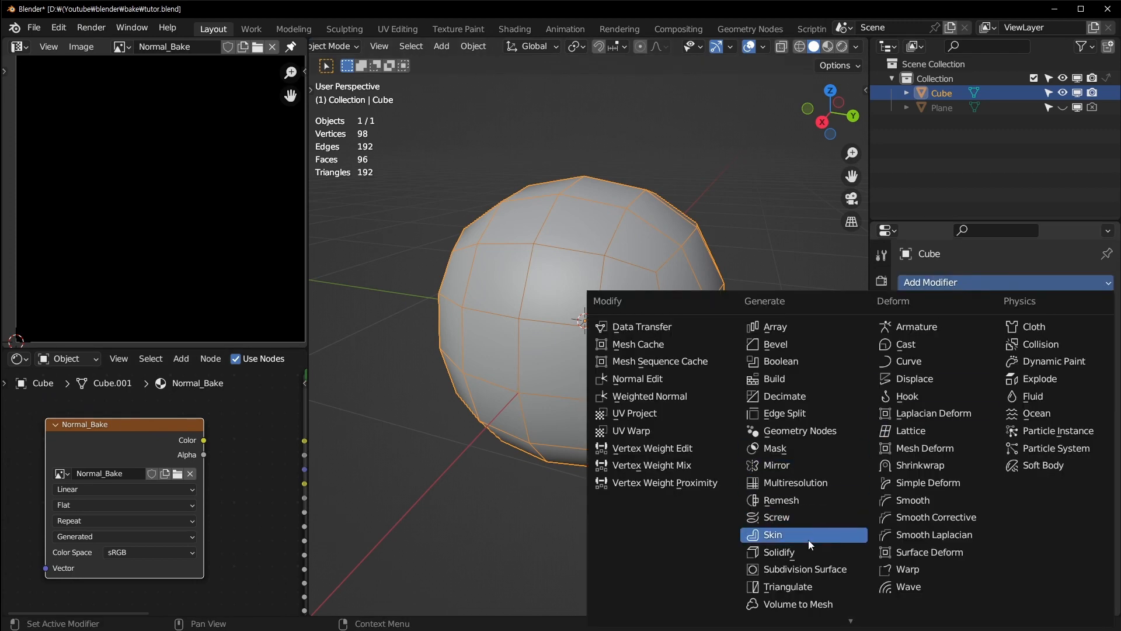
click(822, 483)
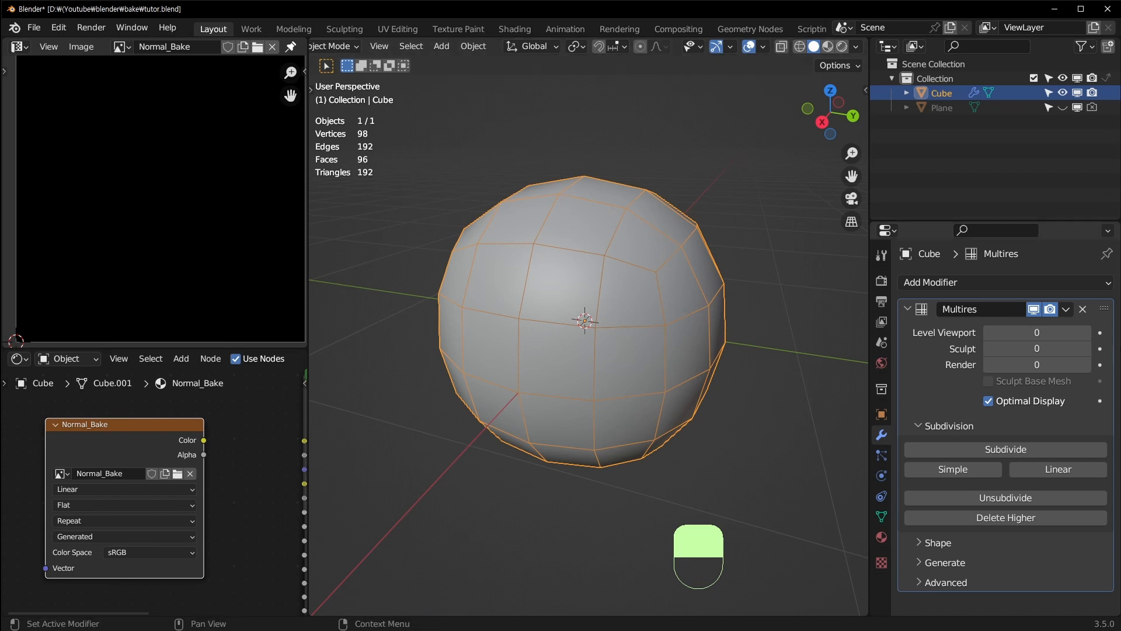
click(1031, 452)
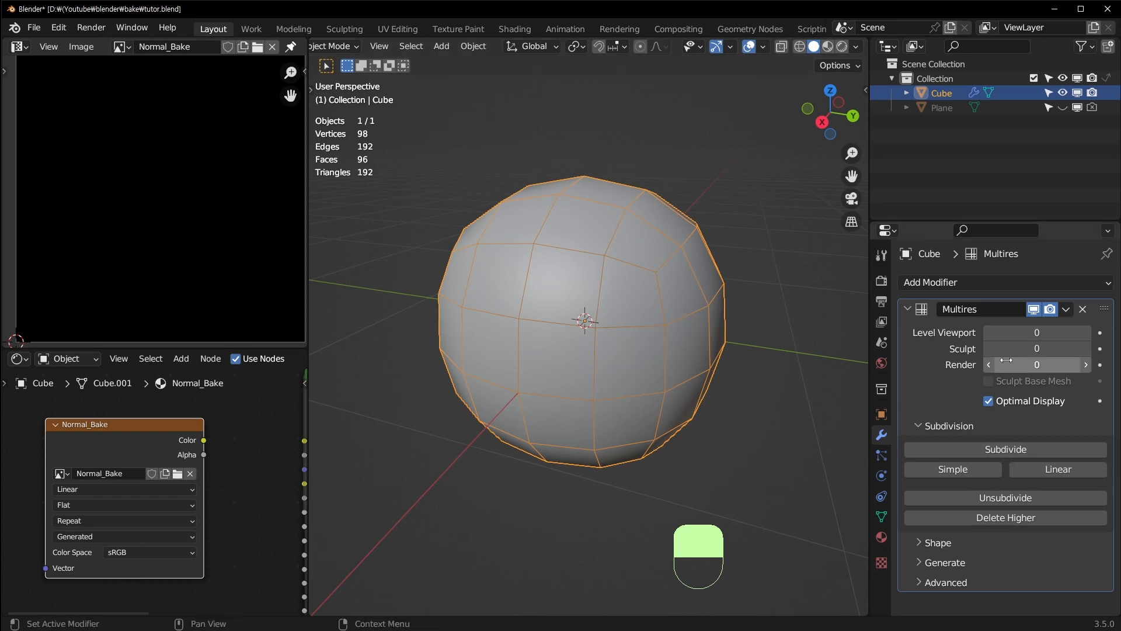
click(979, 454)
click(979, 454)
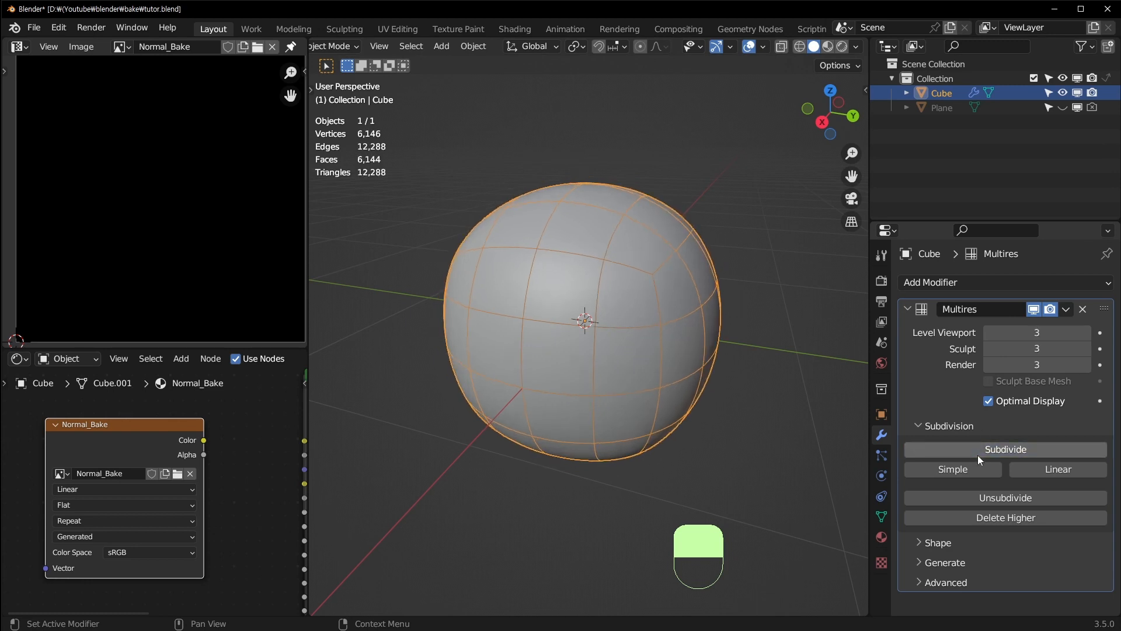
middle_drag(720, 453, 710, 451)
scroll(775, 422, up, 2)
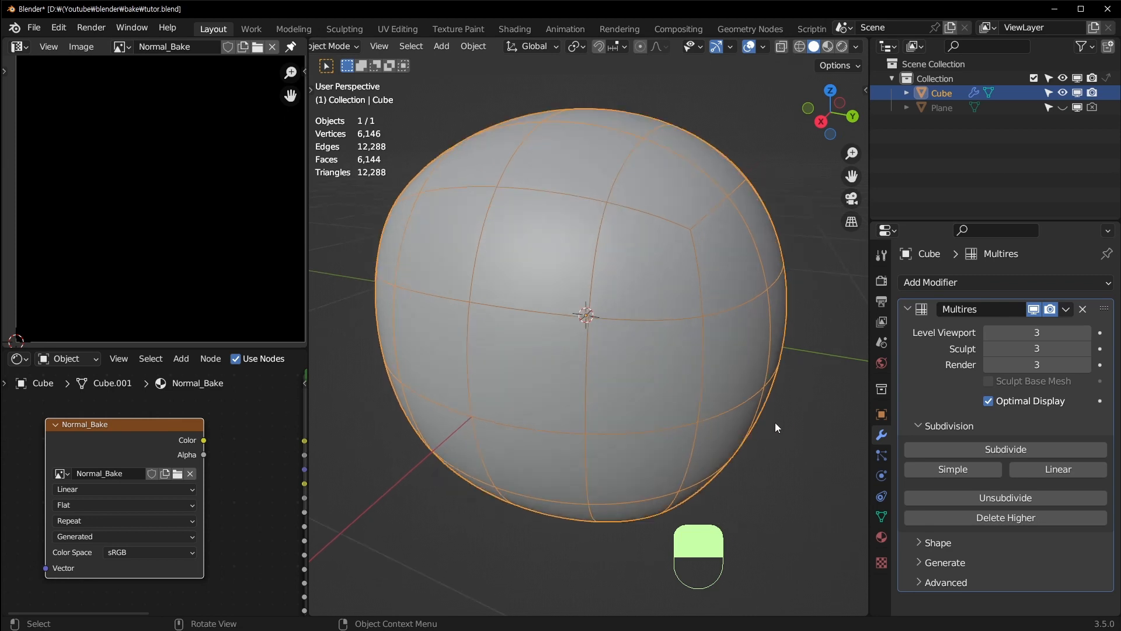
scroll(829, 411, down, 2)
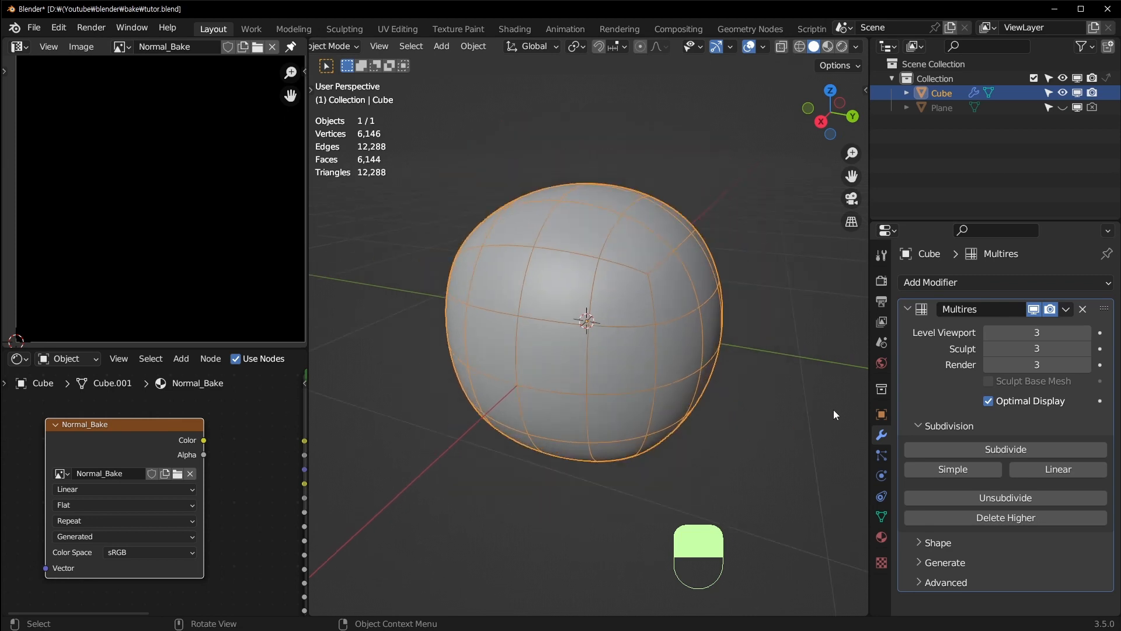
Preview the Multires viewport level at 0 and return it to 3, and lower and restore the sculpt level to 3
click(990, 333)
click(989, 332)
click(990, 333)
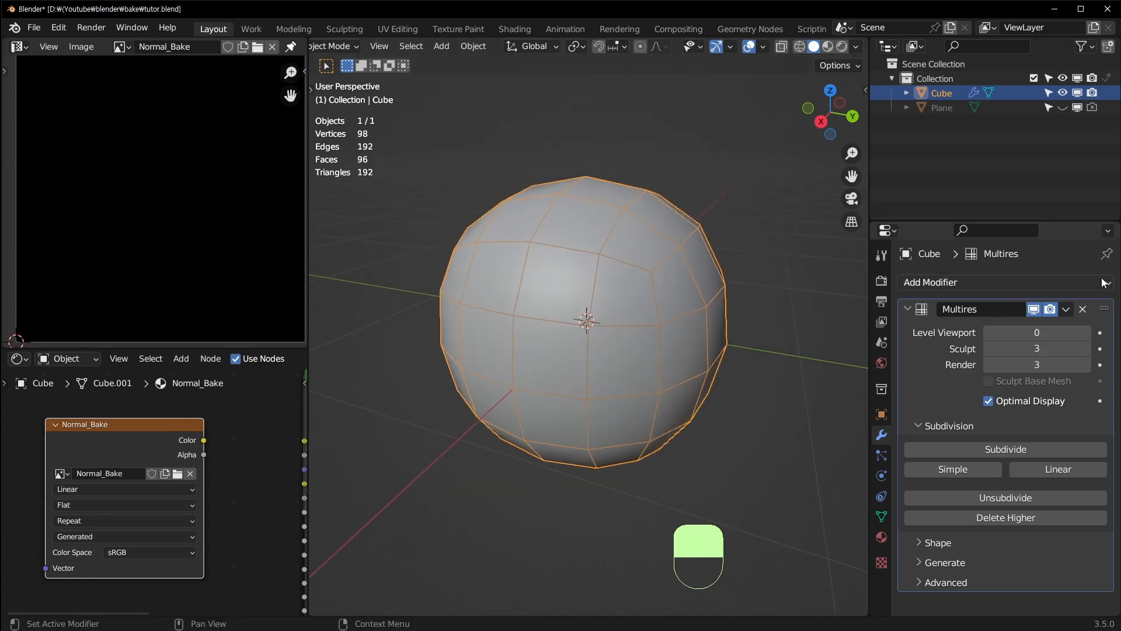
click(1087, 333)
click(1086, 333)
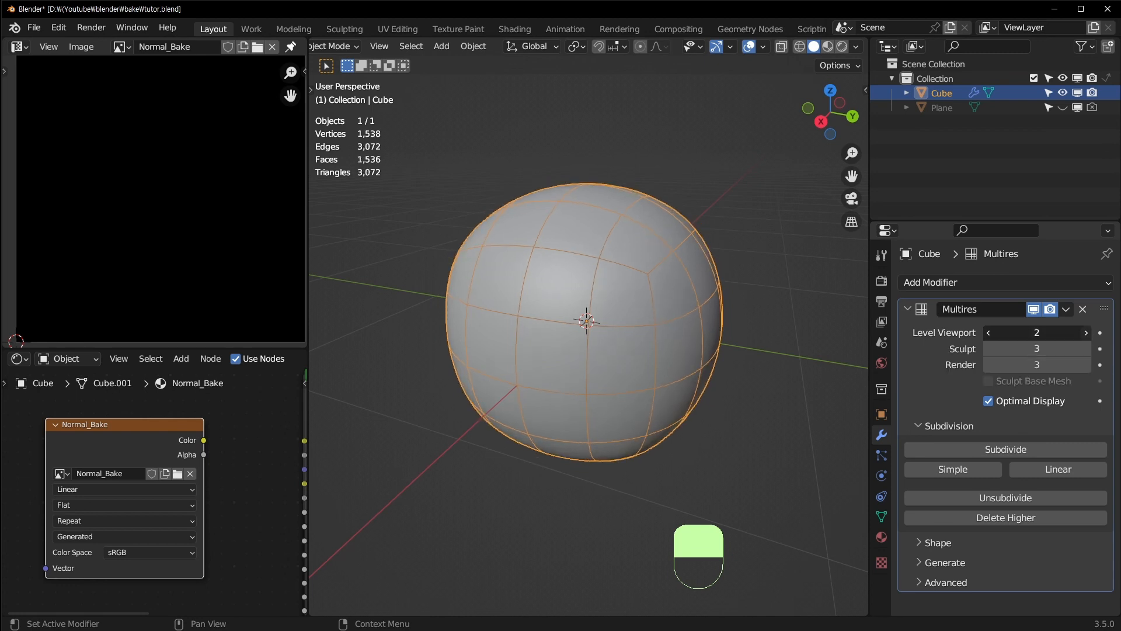
click(1086, 333)
click(990, 349)
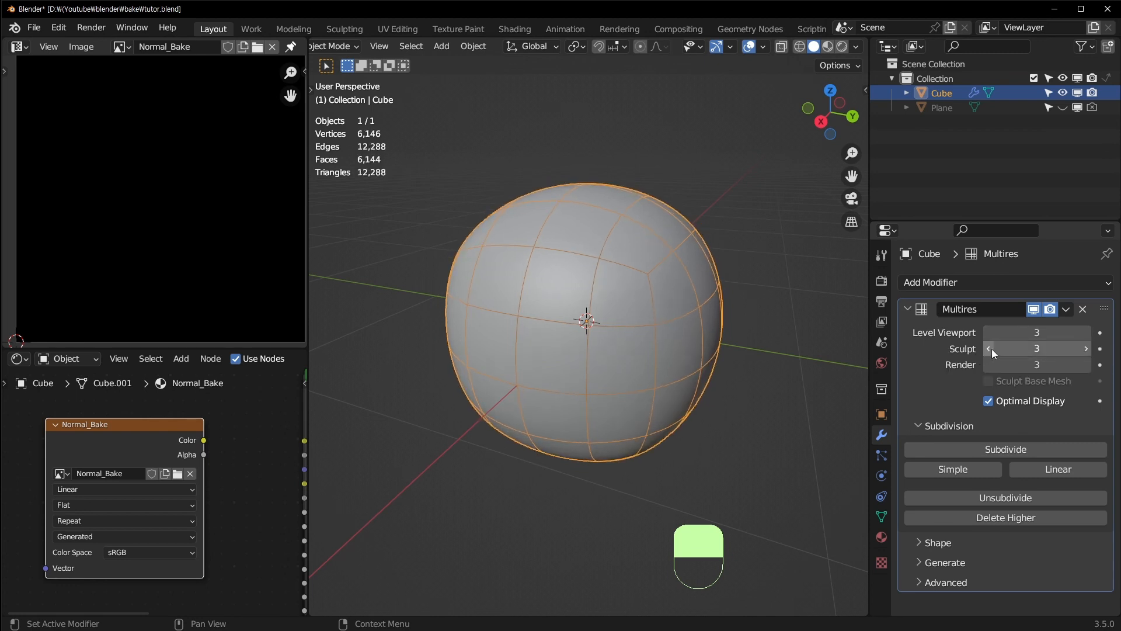
click(990, 348)
click(1086, 349)
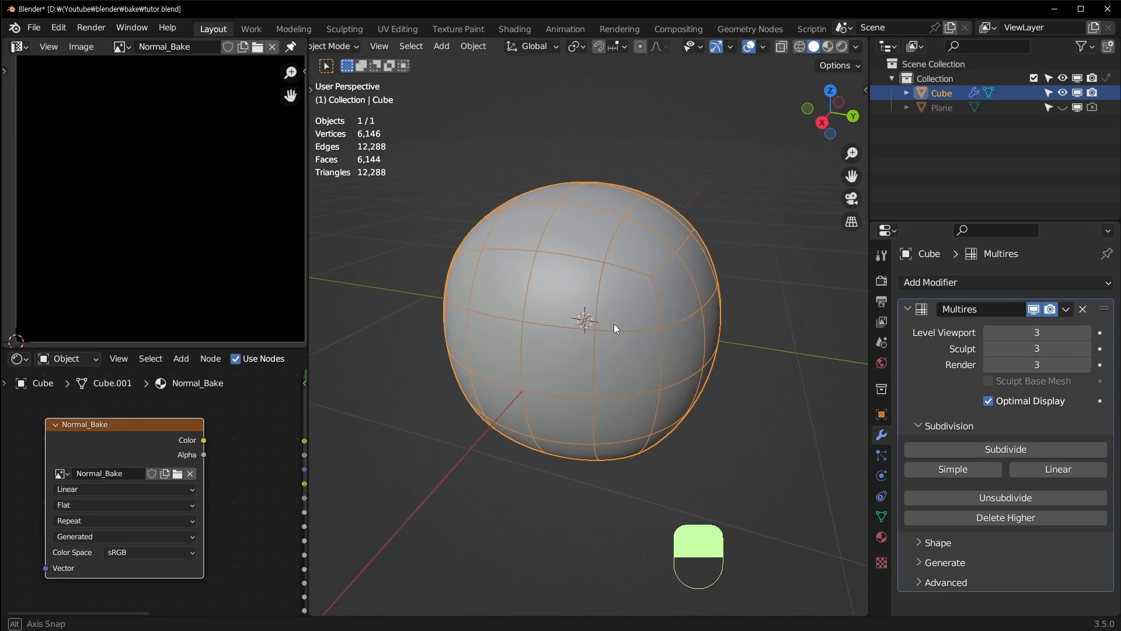
Switch the Cube to Sculpt Mode and set the Draw brush radius to 25 px
click(780, 293)
key(ctrl+Tab)
click(578, 390)
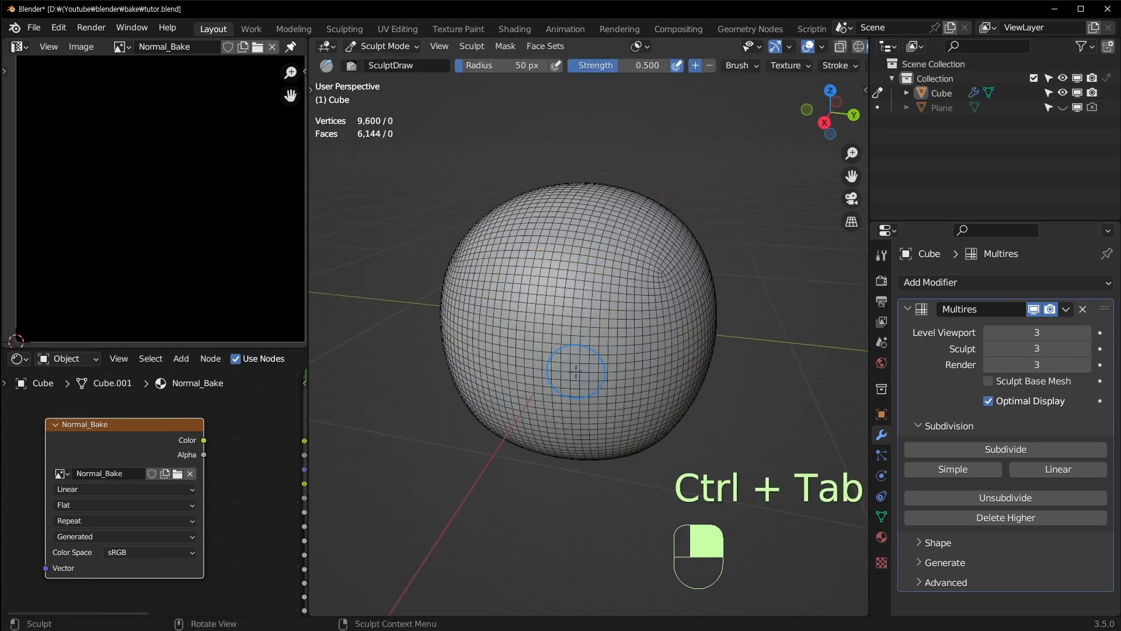
scroll(613, 268, up, 2)
key(f)
click(613, 259)
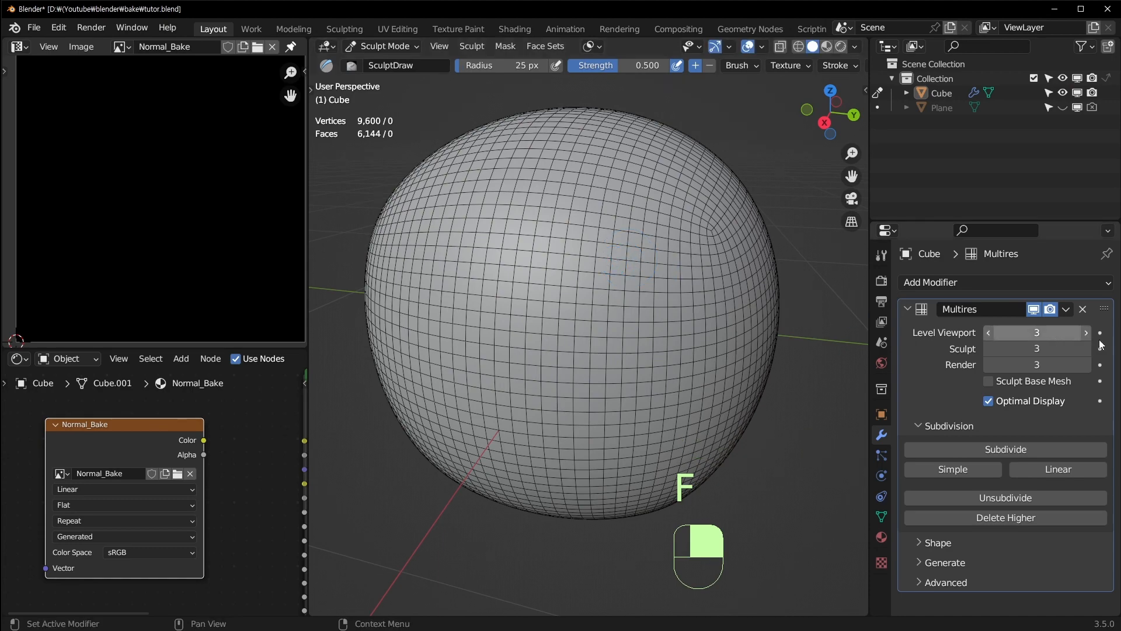
Subdivide the Multires modifier twice more, raising the sculpt and render levels to 5
click(1019, 450)
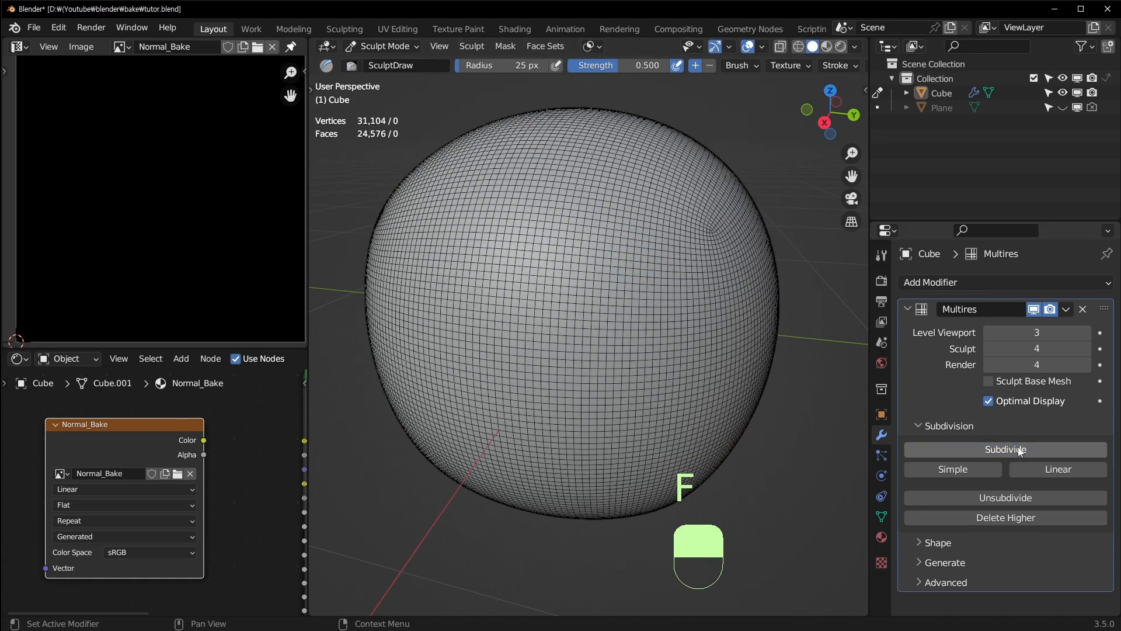
click(1019, 450)
mouse_move(578, 309)
middle_down()
mouse_move(673, 293)
mouse_move(608, 310)
middle_up()
scroll(595, 316, up, 1)
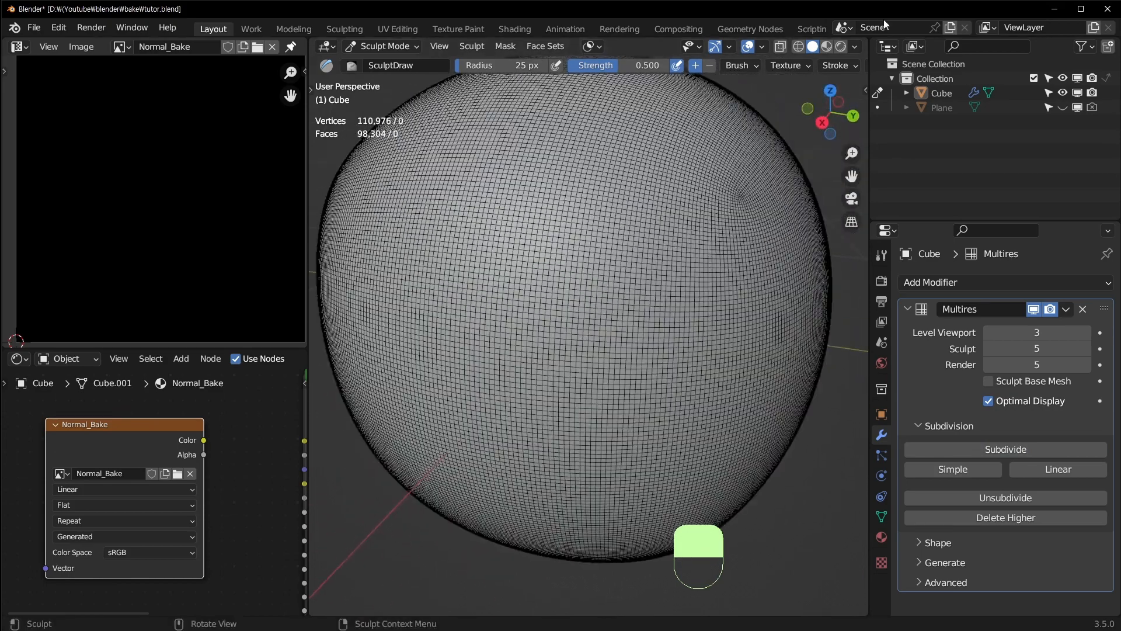
scroll(841, 65, down, 10)
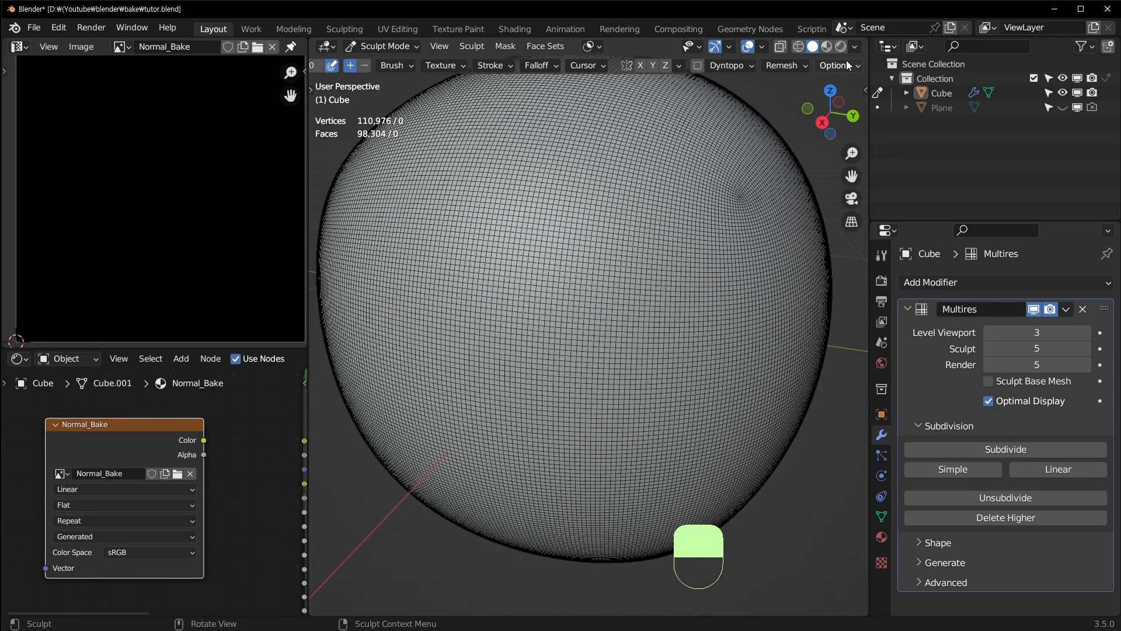
click(848, 65)
middle_drag(653, 167, 607, 273)
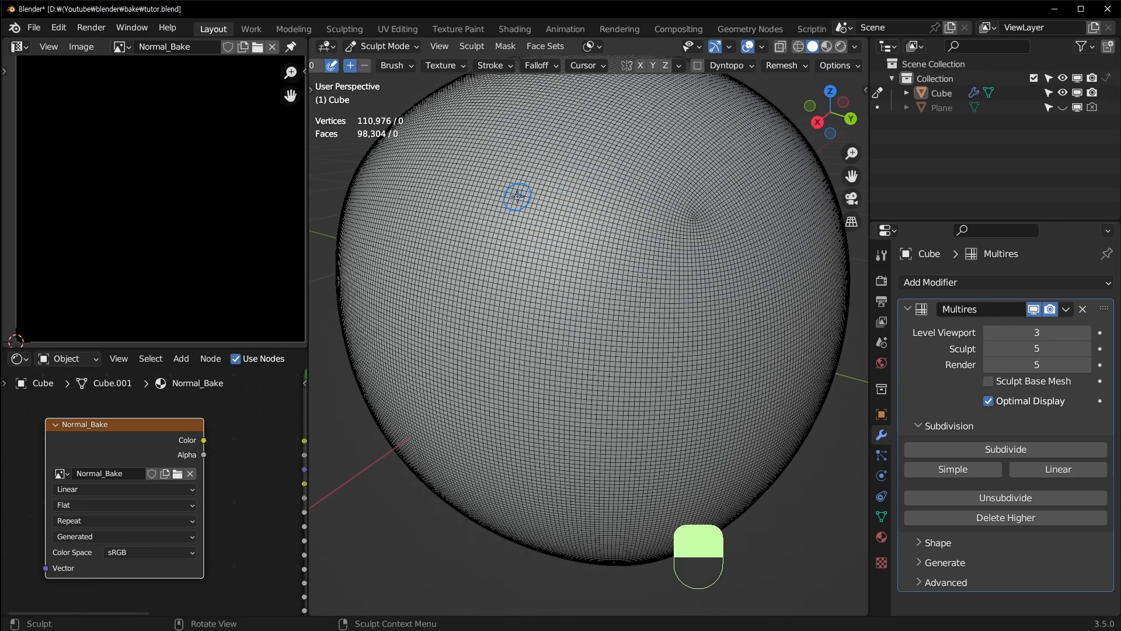
key(t)
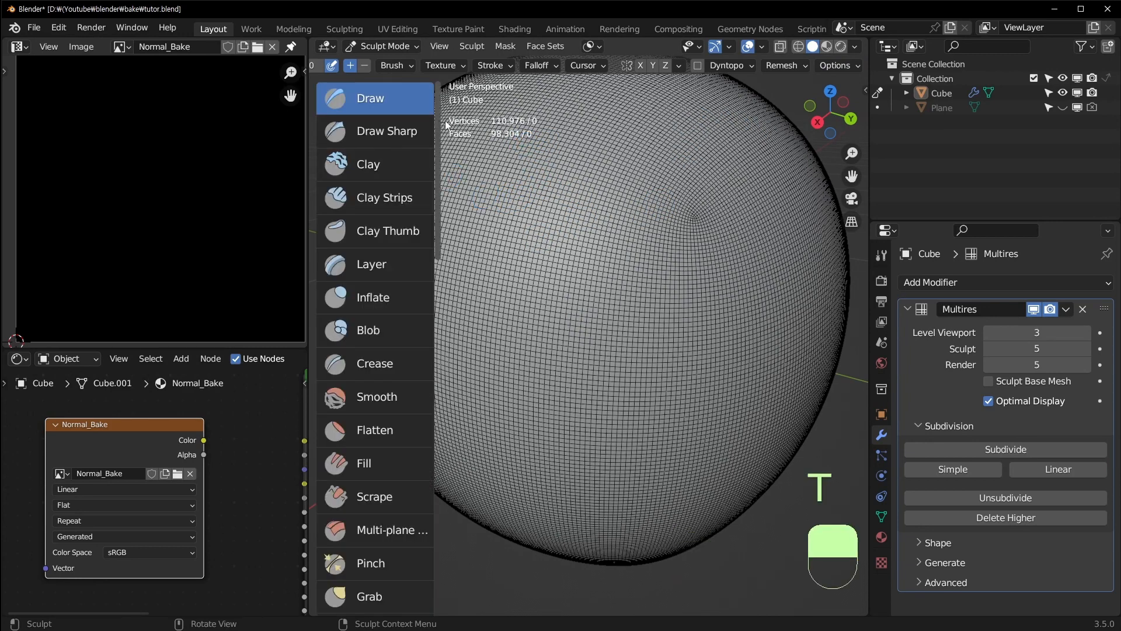
key(t)
Sculpt a long raised curved stroke and a carved spiral on the front of the mesh with the Draw brush
key(f)
key(f)
click(514, 189)
mouse_move(514, 153)
mouse_down()
mouse_move(483, 343)
mouse_move(561, 395)
mouse_up()
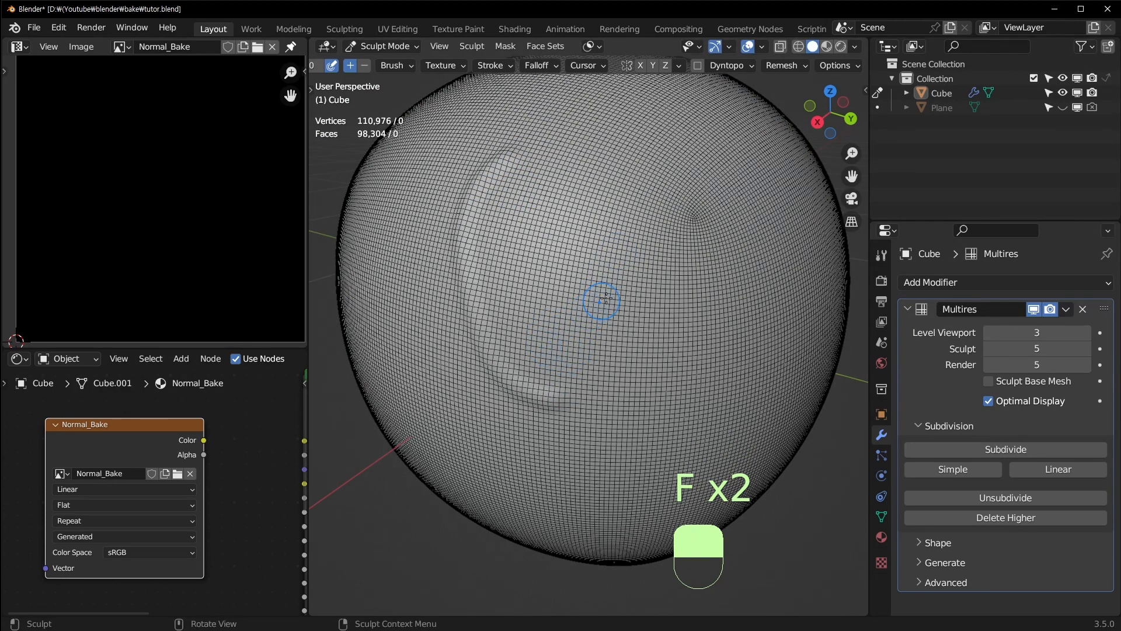
middle_drag(601, 295, 583, 261)
mouse_move(524, 263)
ctrl+mouse_down()
mouse_move(643, 357)
mouse_move(710, 234)
mouse_move(654, 202)
mouse_move(648, 292)
ctrl+mouse_up()
ctrl+middle_drag(648, 291, 651, 243)
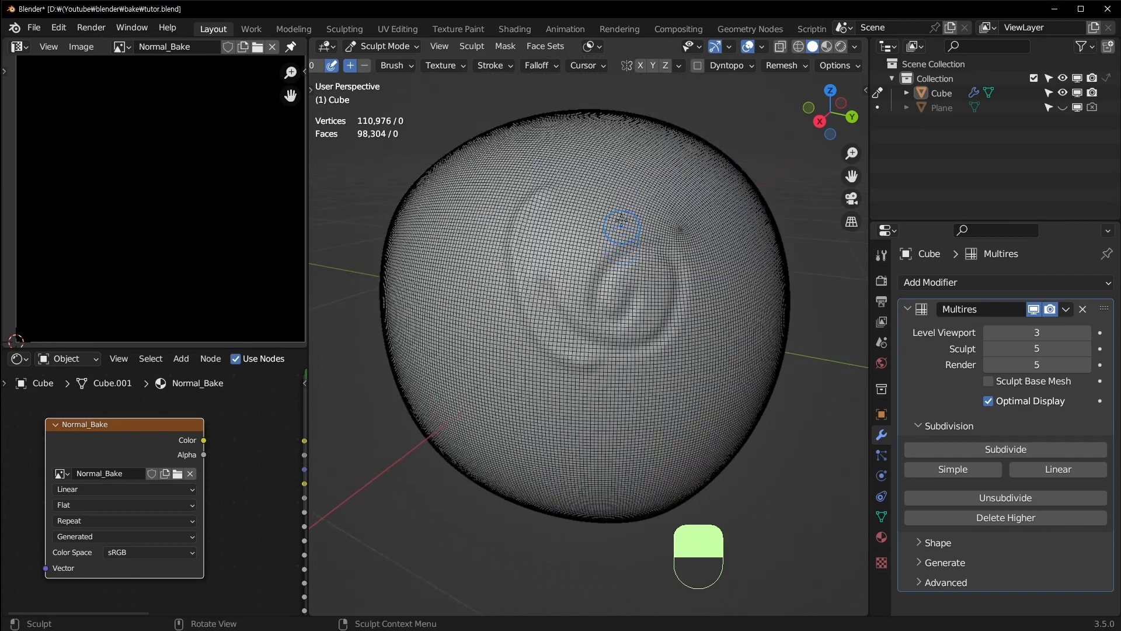
Sculpt further raised and carved curved strokes around the spiral, adjusting the brush size along the way
mouse_move(592, 164)
mouse_down()
mouse_move(459, 193)
mouse_move(490, 377)
mouse_move(668, 403)
mouse_up()
middle_drag(669, 403, 627, 289)
mouse_move(659, 240)
ctrl+mouse_down()
mouse_move(598, 435)
mouse_move(558, 451)
ctrl+mouse_up()
middle_drag(514, 392, 564, 337)
key(f)
click(558, 337)
mouse_move(557, 337)
ctrl+mouse_down()
mouse_move(590, 344)
mouse_move(490, 301)
mouse_move(477, 197)
ctrl+mouse_up()
middle_drag(534, 294, 528, 310)
ctrl+drag(526, 276, 487, 307)
ctrl+drag(515, 384, 487, 438)
ctrl+drag(541, 421, 542, 433)
Carve three short grooves into the smooth area above and beside the spiral with the inverted Draw brush
middle_drag(682, 217, 641, 244)
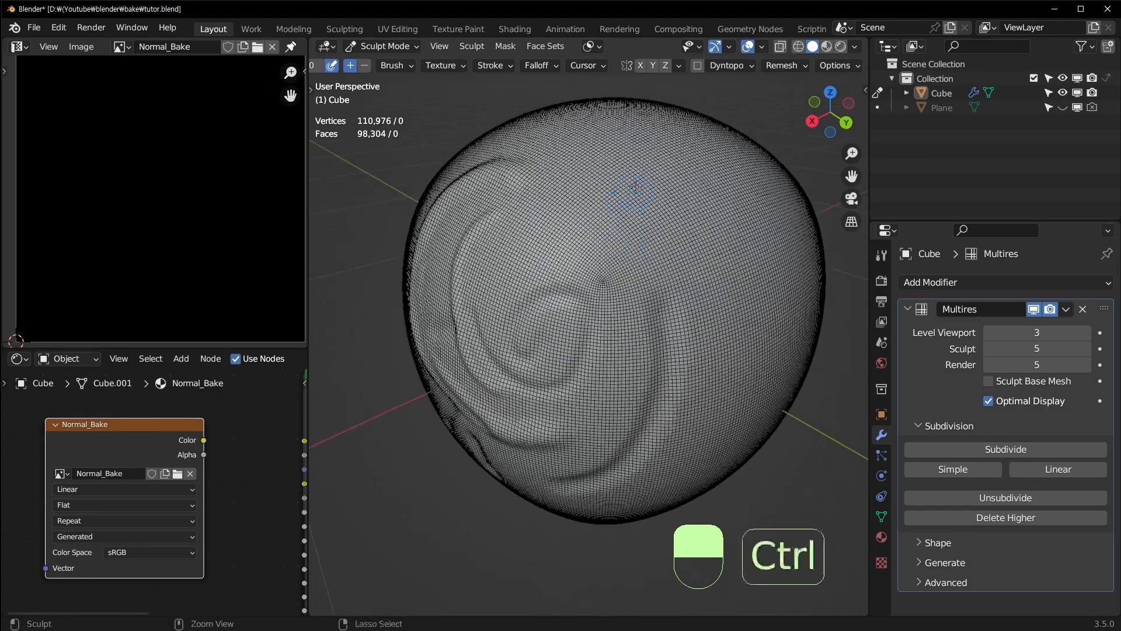
ctrl+drag(635, 187, 564, 234)
ctrl+drag(720, 176, 754, 285)
ctrl+drag(682, 227, 712, 318)
Return the Cube to Object Mode and turn off its wireframe display
middle_drag(759, 359, 565, 195)
key(ctrl+Tab)
click(482, 195)
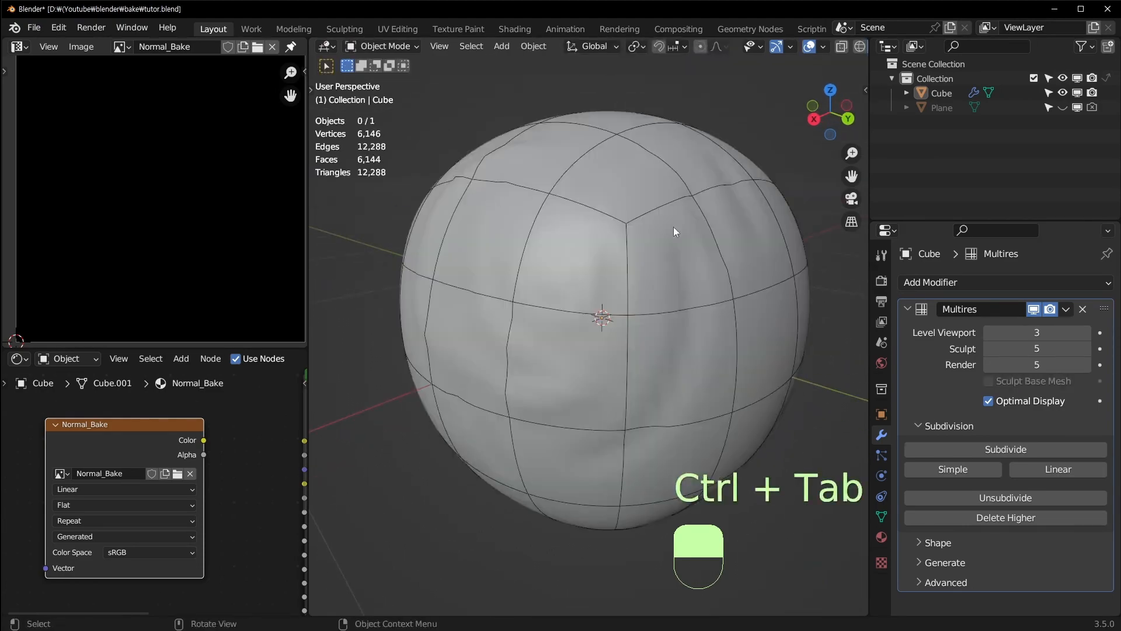
key(ctrl+w)
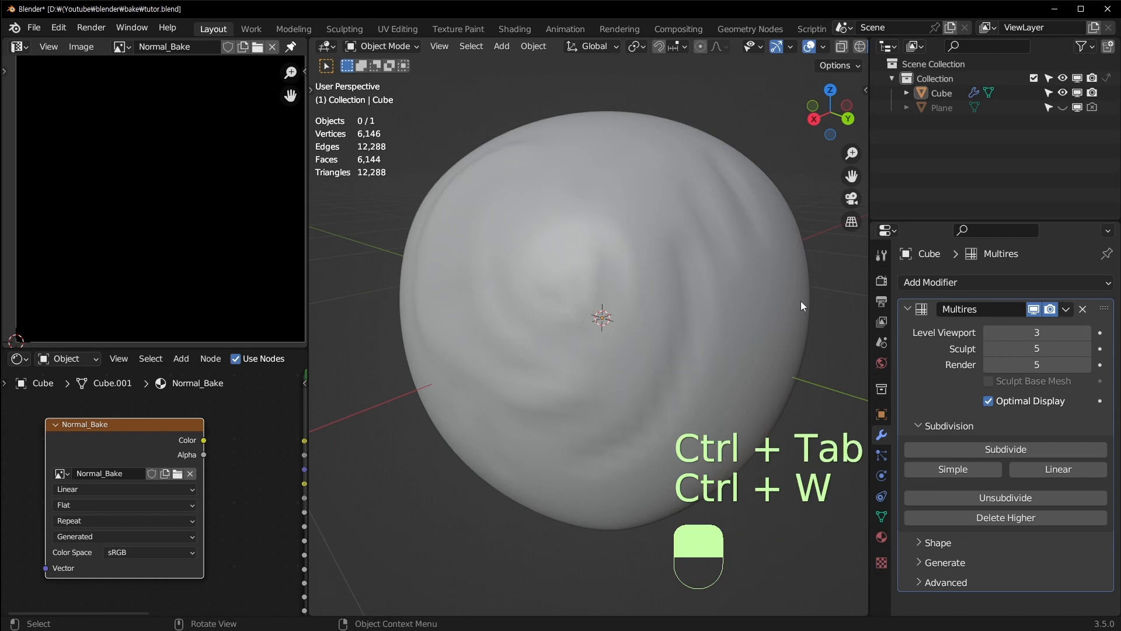
Set the Multires viewport level to 5 and inspect the sculpted detail from another side
click(1086, 332)
click(1086, 333)
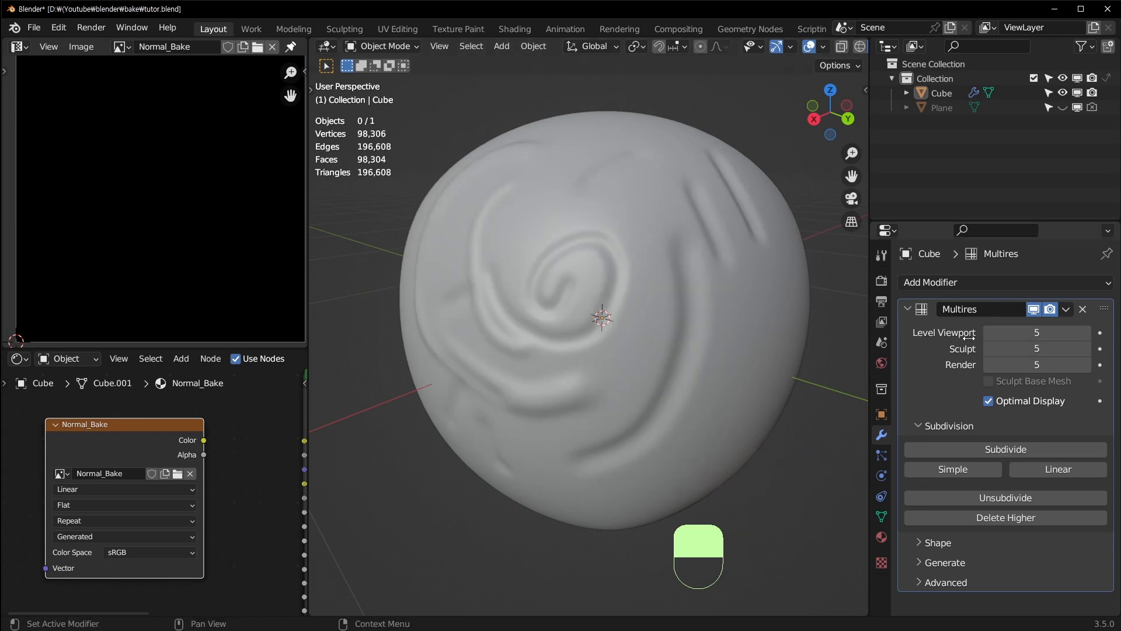
mouse_move(649, 283)
middle_down()
mouse_move(619, 271)
mouse_move(683, 234)
middle_up()
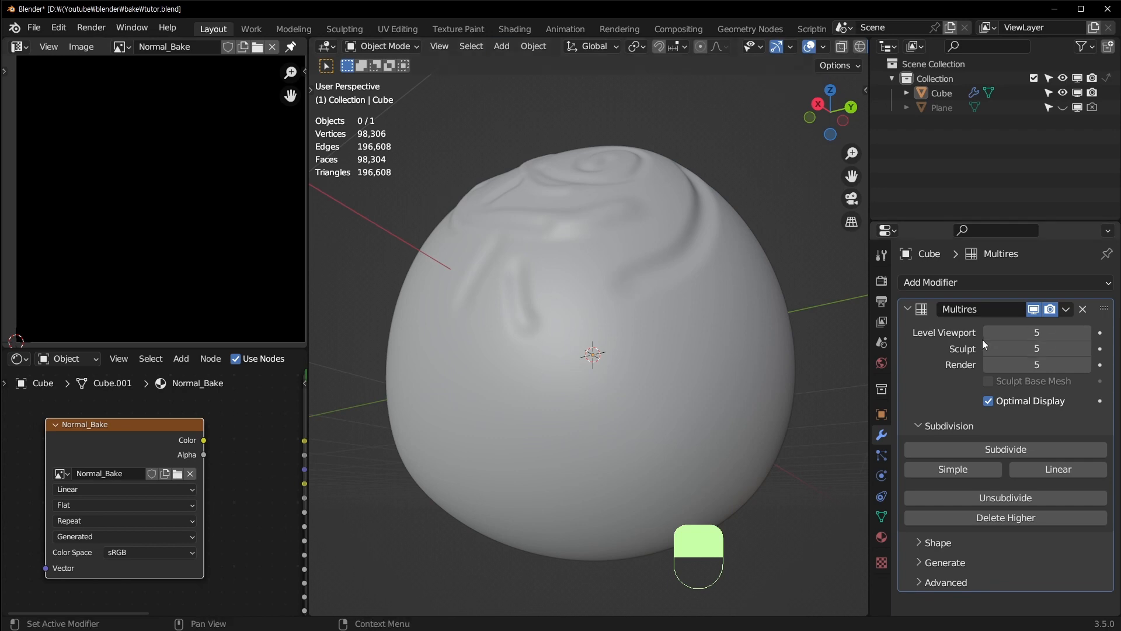
Set the Cube's Multires viewport level to 0, compare it with the Edit Mode base mesh, and save the file
key(Tab)
key(Tab)
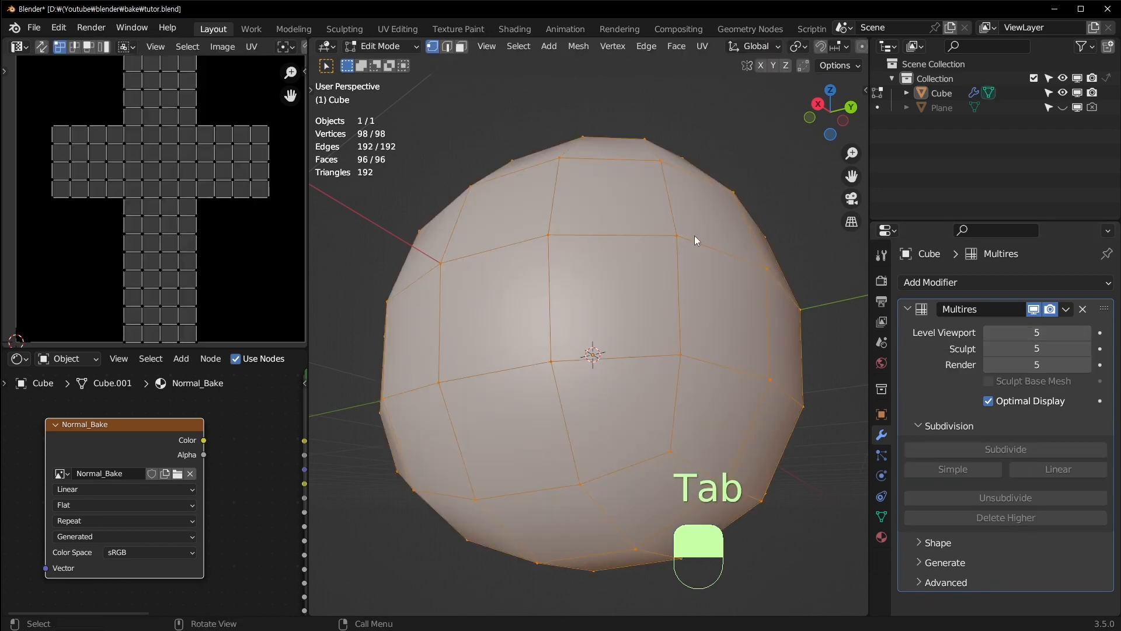
ctrl+scroll(987, 334, down, 5)
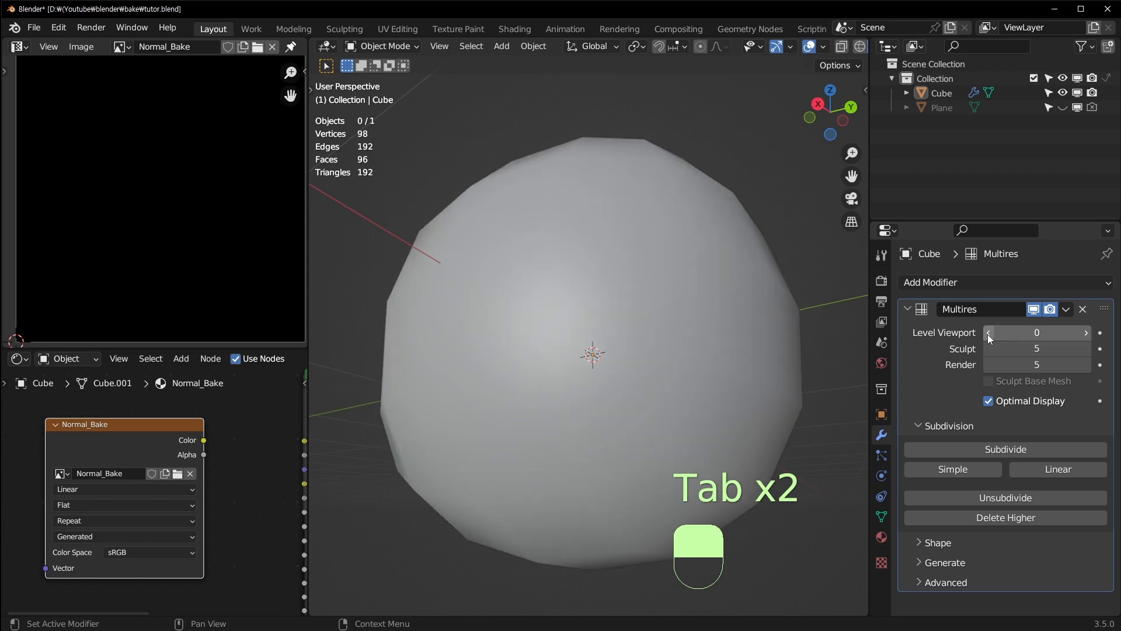
key(Tab)
key(Tab)
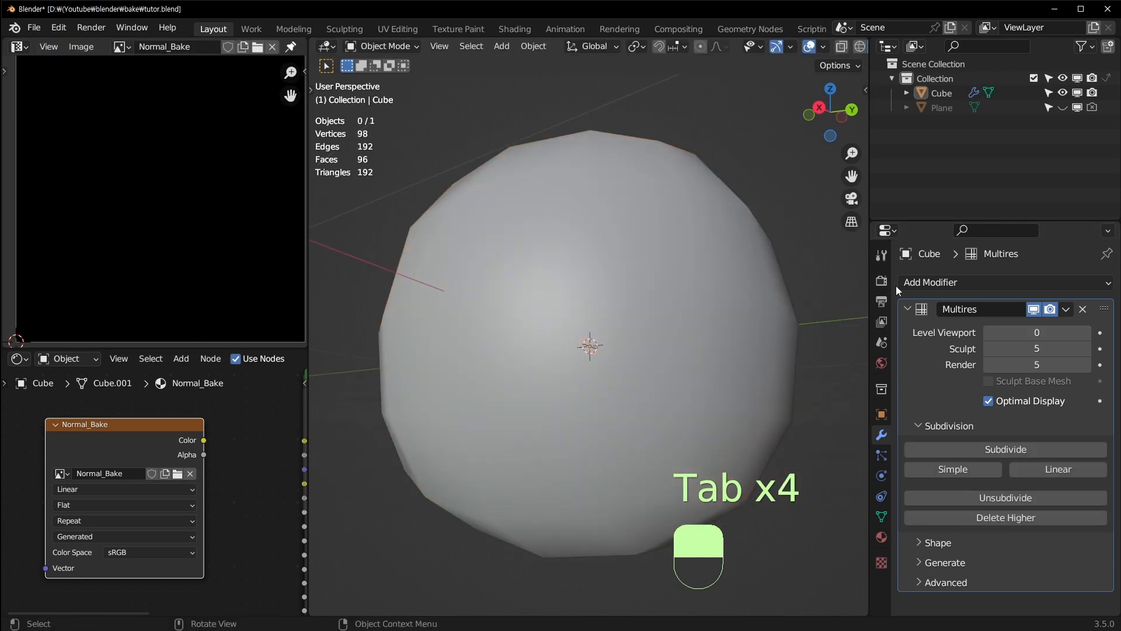
middle_drag(576, 303, 662, 281)
key(ctrl+s)
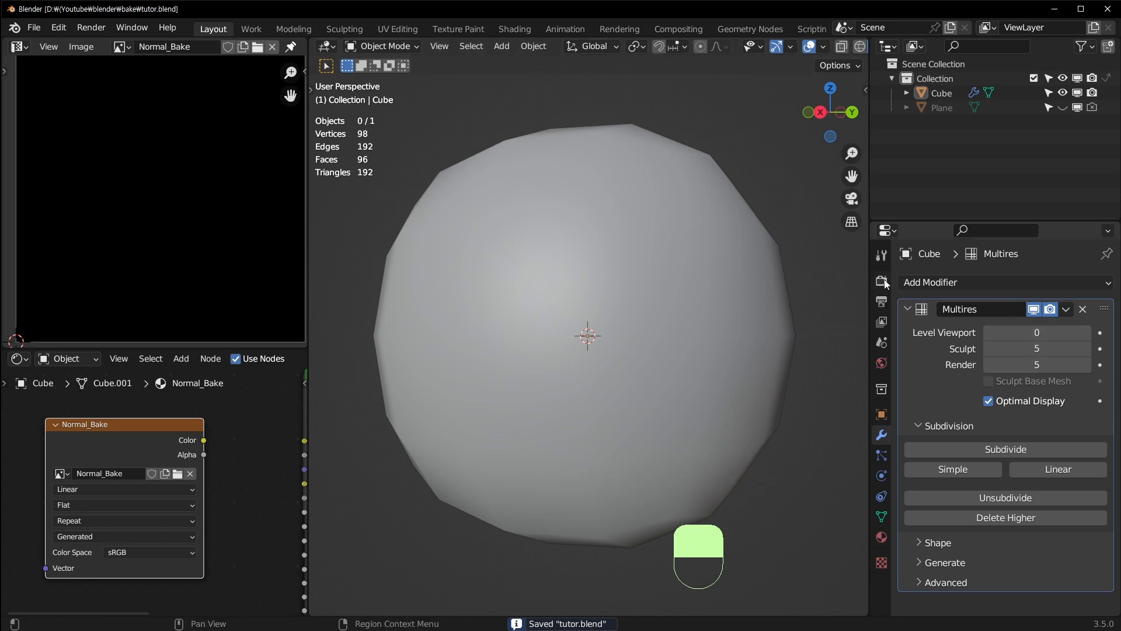
Select the Cube and set the Cycles bake type to Normal
click(687, 293)
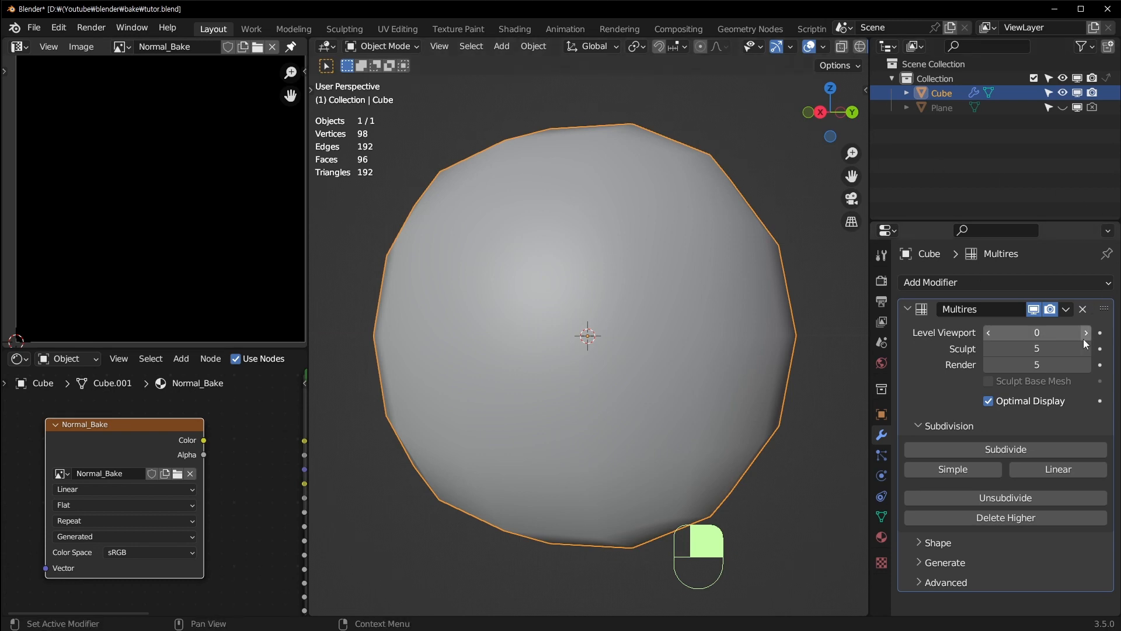
middle_drag(763, 339, 765, 359)
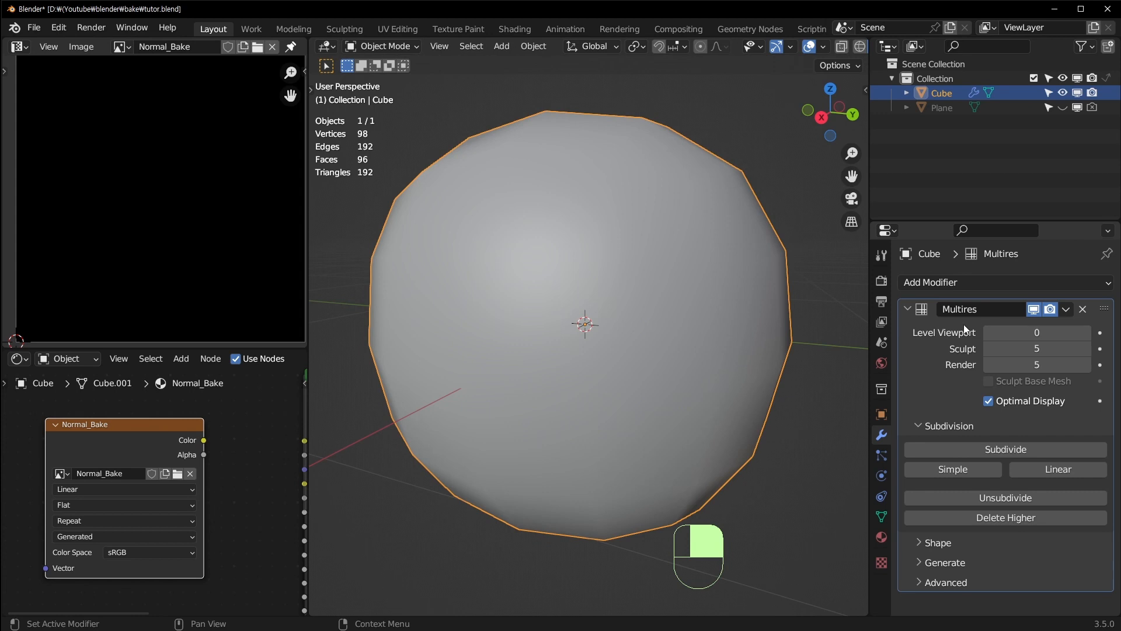
click(882, 281)
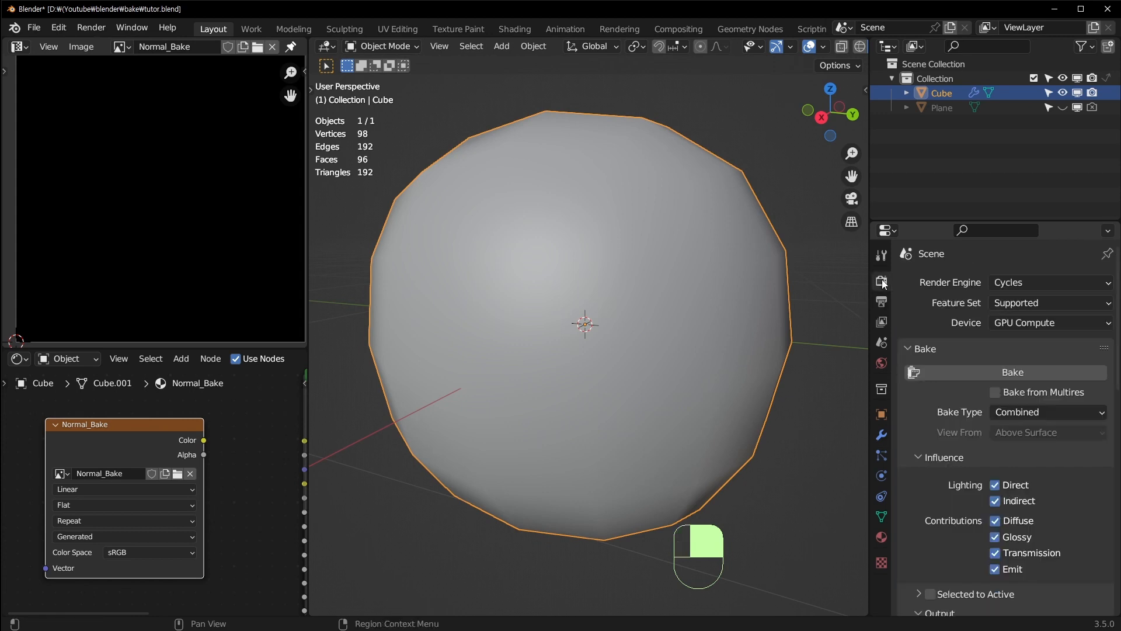
click(1025, 411)
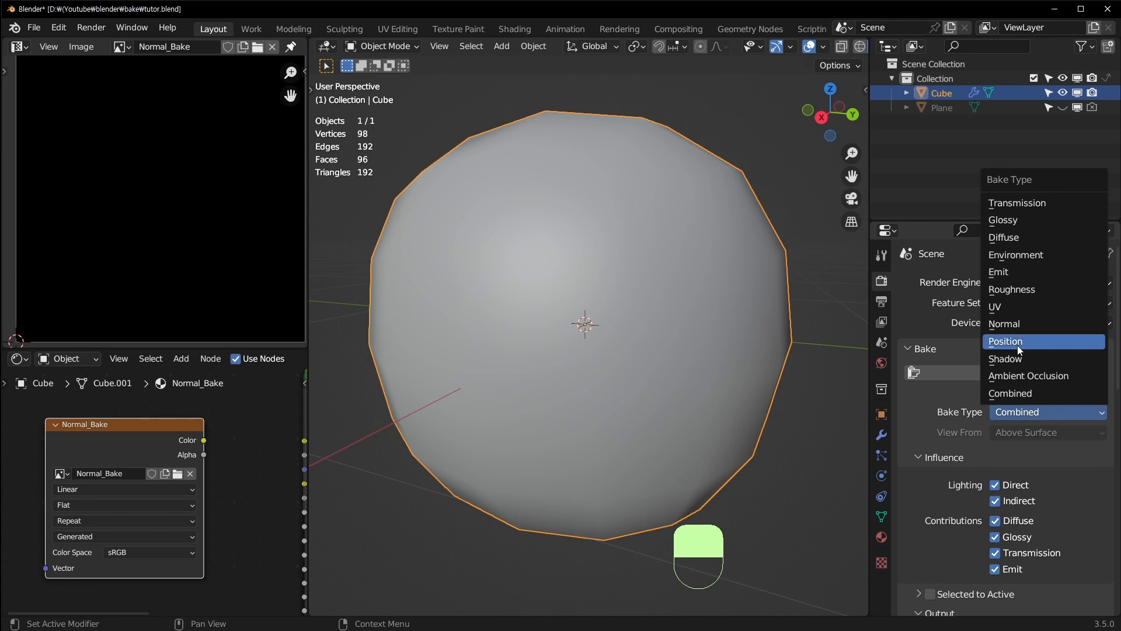
click(1022, 322)
Review the bake output and sampling settings and set the render Min Samples to 0
scroll(1027, 451, down, 3)
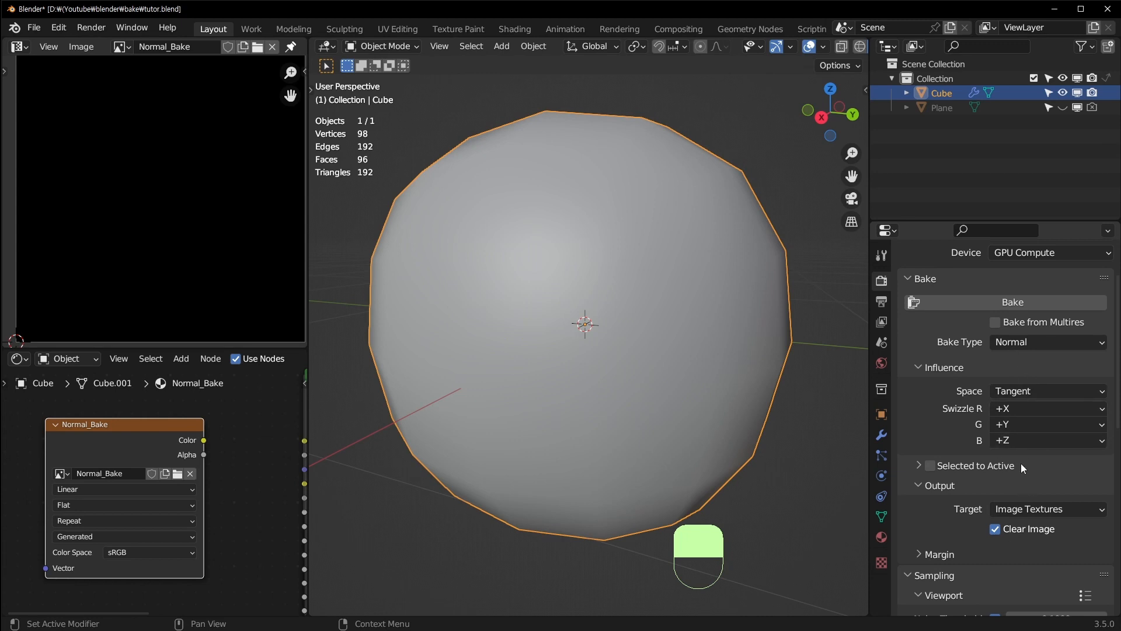
scroll(997, 520, down, 4)
scroll(998, 508, down, 3)
scroll(998, 503, up, 6)
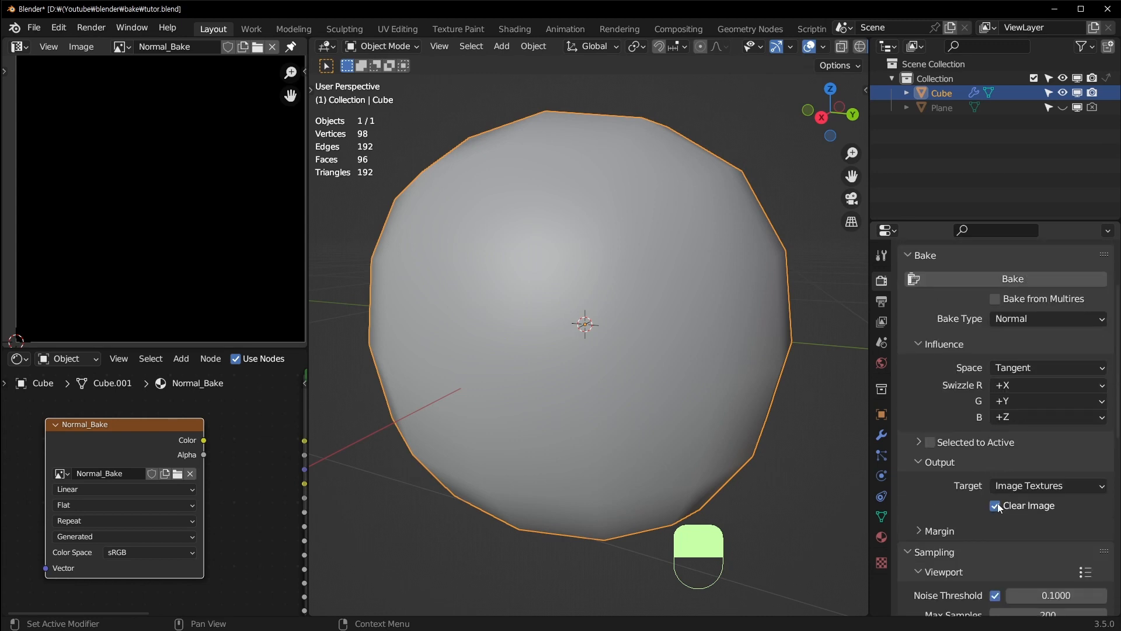
scroll(998, 504, down, 8)
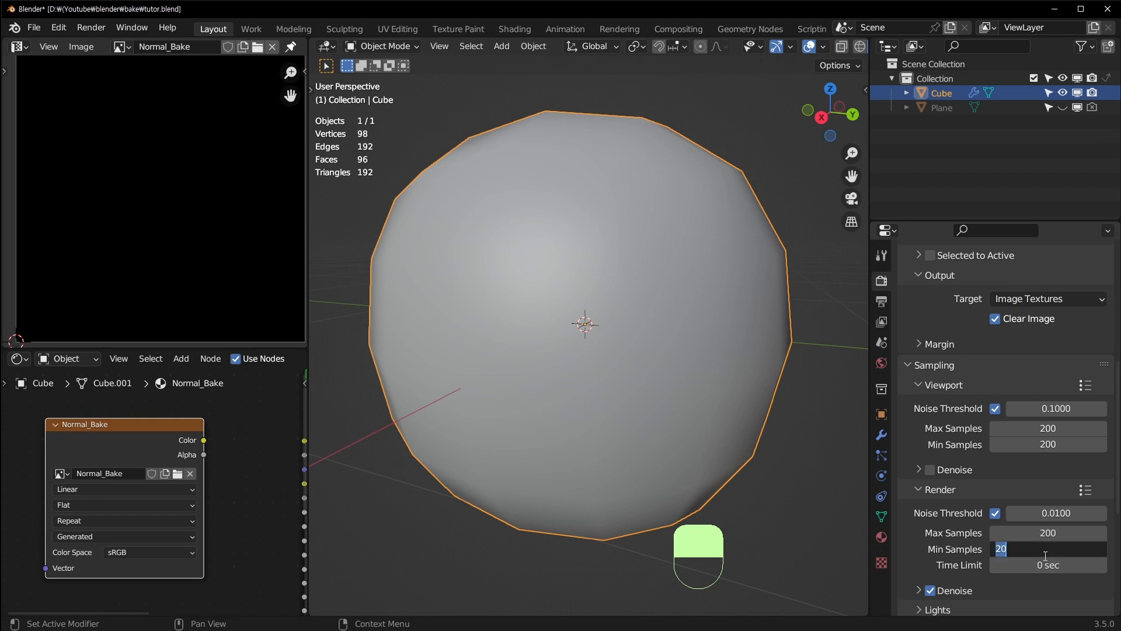
key(KP_0)
scroll(1031, 471, up, 5)
scroll(1031, 472, up, 7)
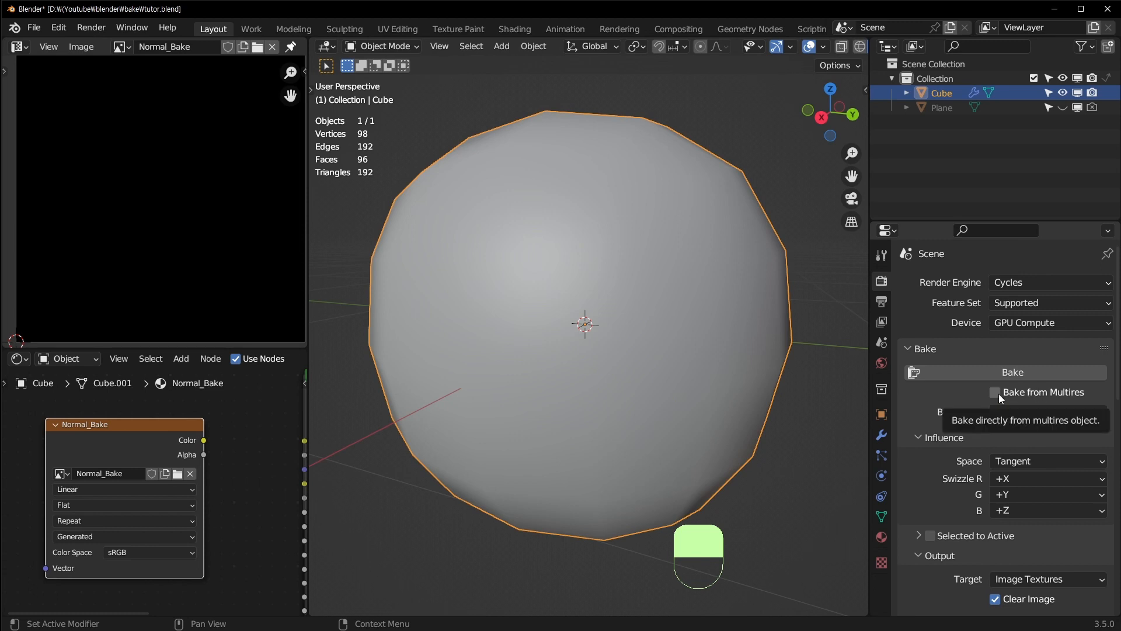
Enable Bake from Multires with the Normals bake type and bake the Cube's normal map into the Normal_Bake image
click(880, 436)
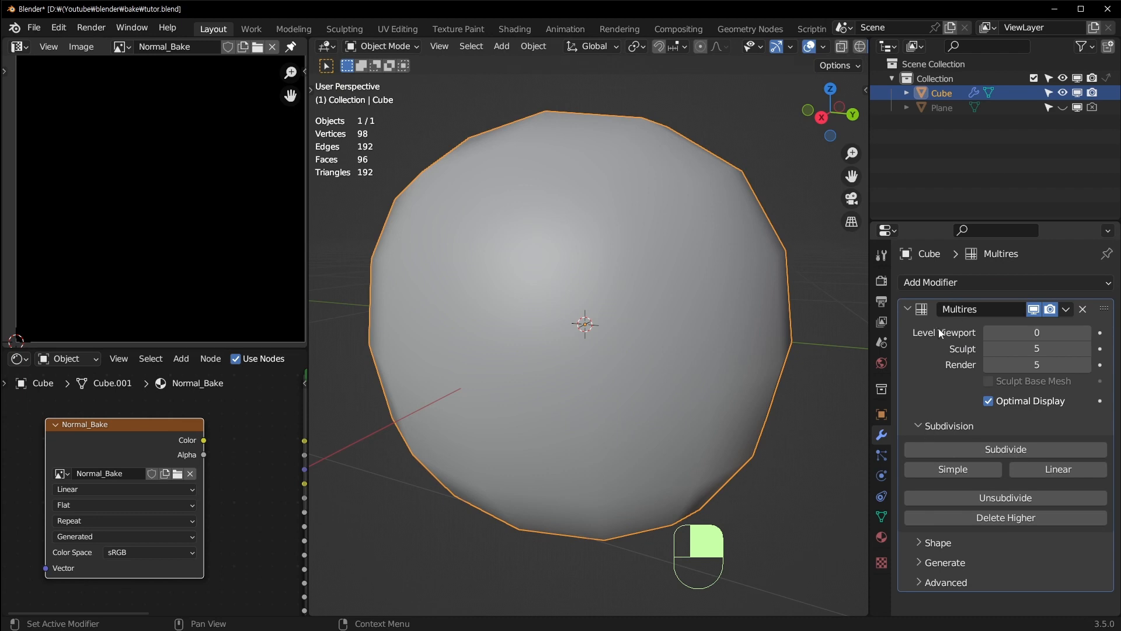
click(877, 283)
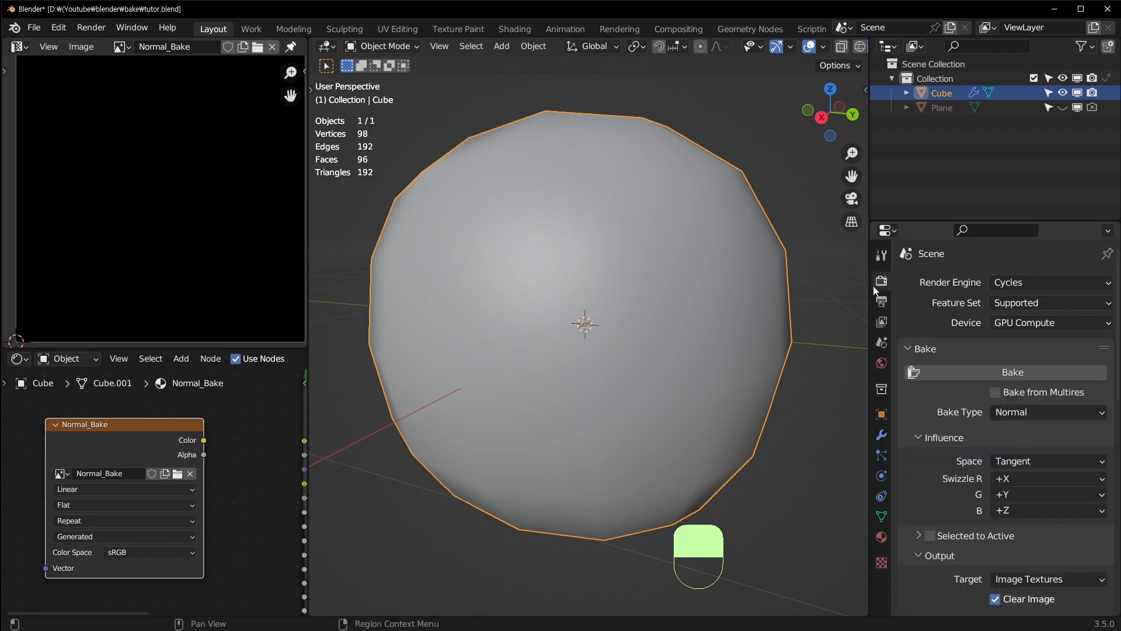
click(998, 392)
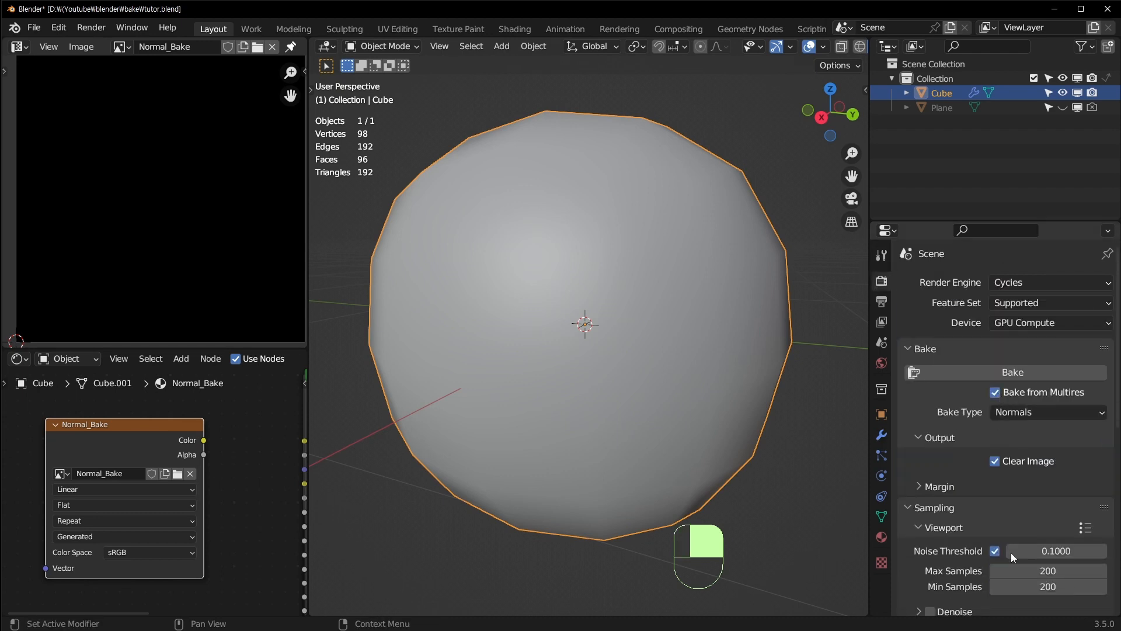
click(1021, 414)
click(1043, 412)
click(1035, 432)
click(1019, 372)
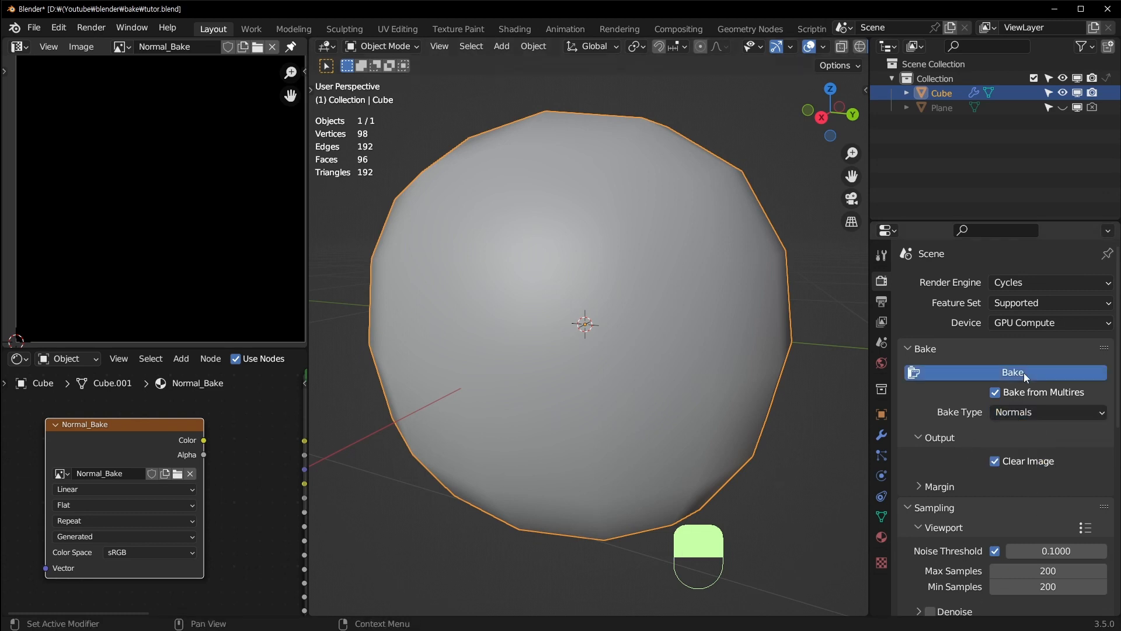
Examine the baked normal map's spiral and grooves against the Cube's UV layout and low-resolution mesh
scroll(163, 243, up, 5)
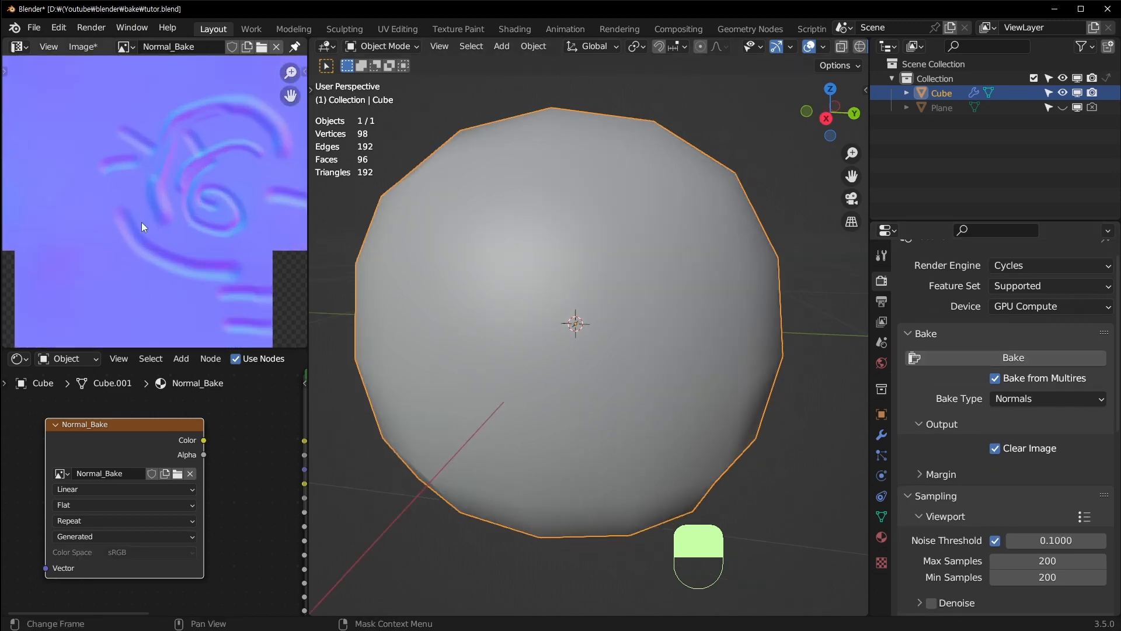
middle_drag(632, 192, 630, 174)
key(Tab)
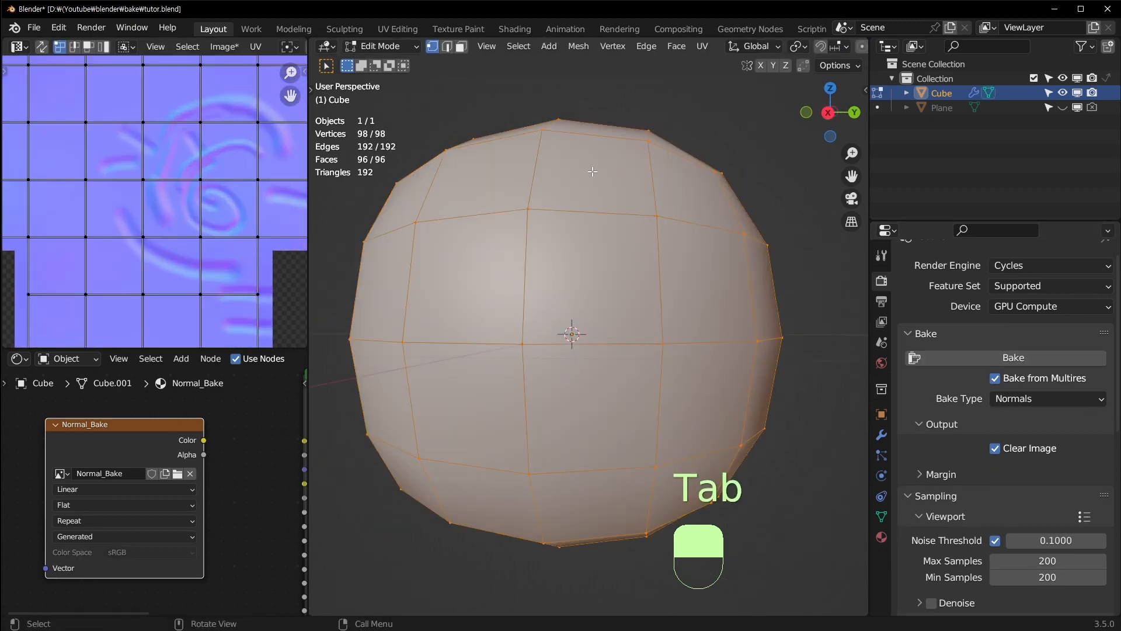
key(Tab)
scroll(173, 199, down, 4)
key(Tab)
key(Tab)
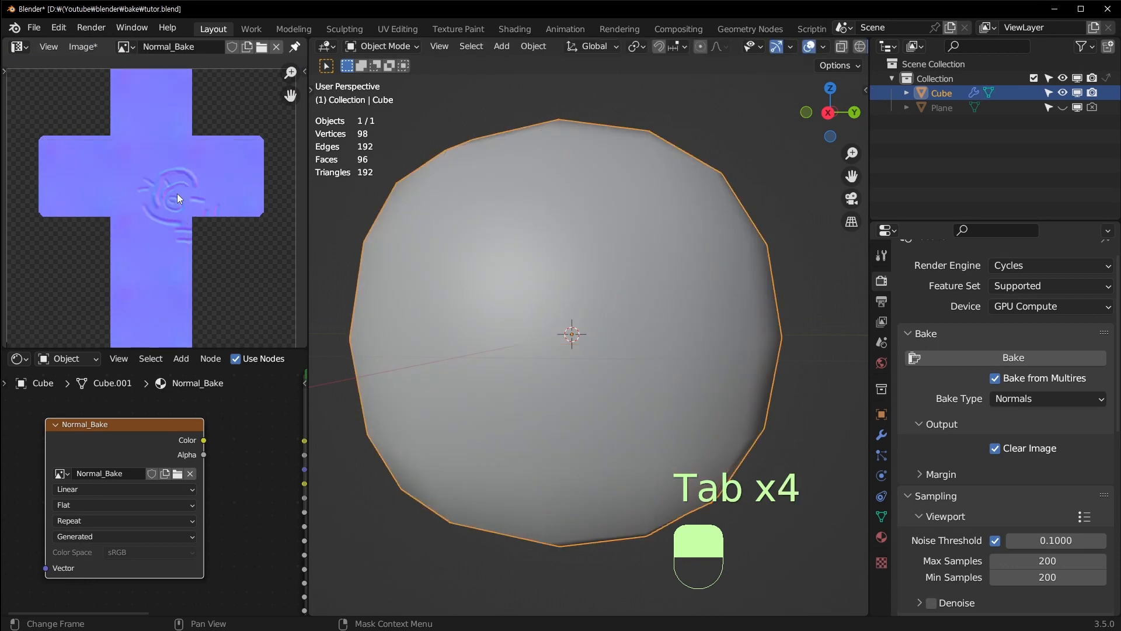
scroll(200, 202, up, 5)
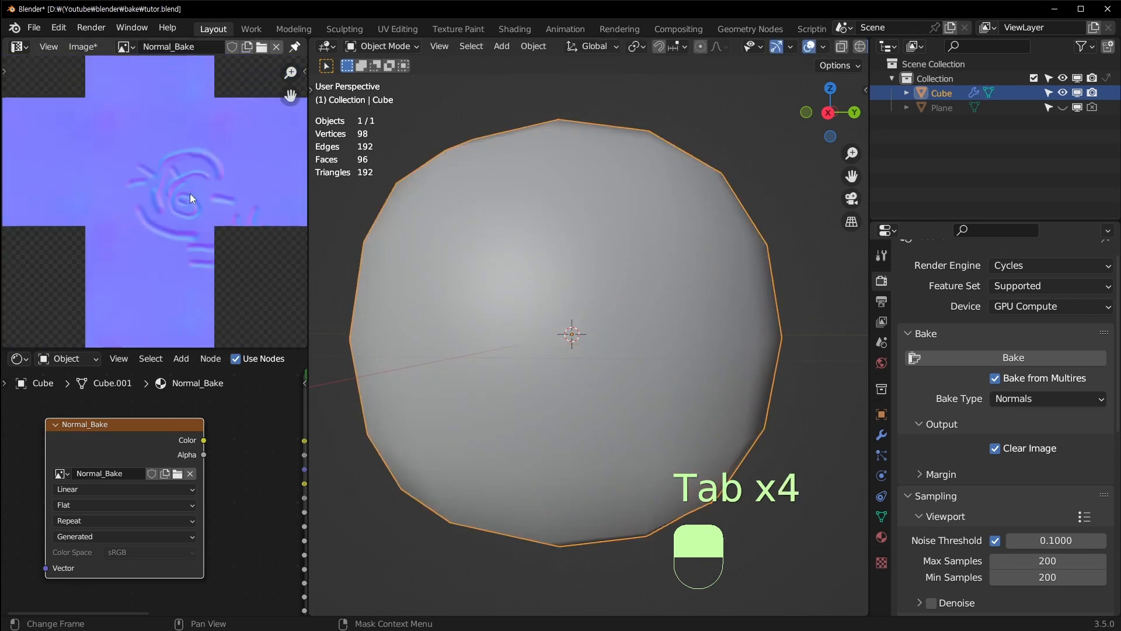
scroll(184, 207, down, 5)
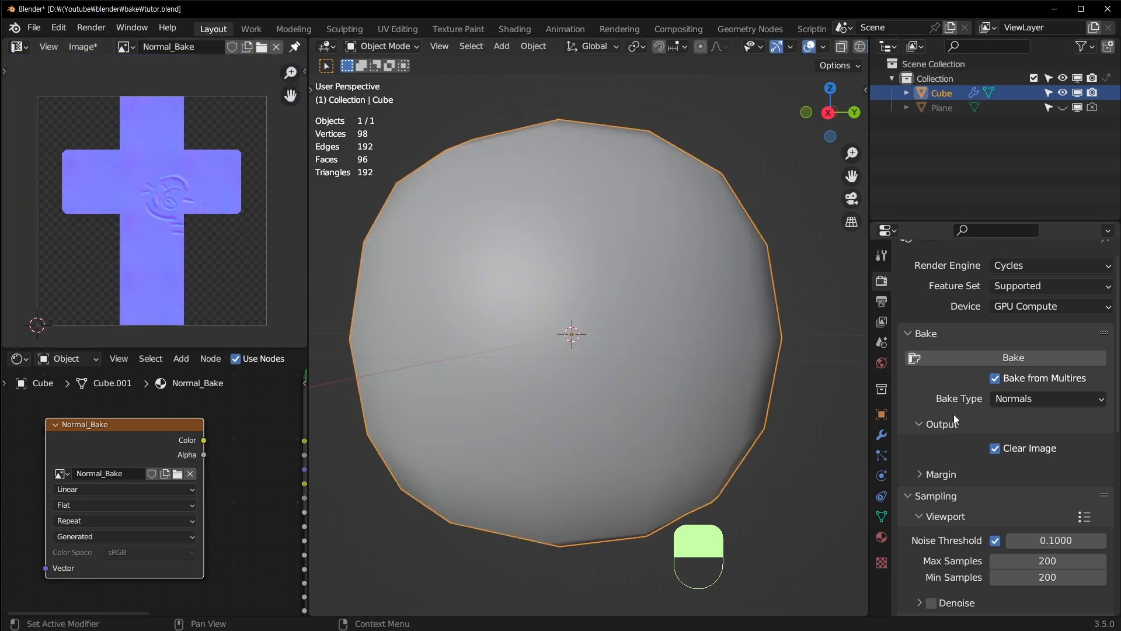
middle_drag(695, 356, 719, 365)
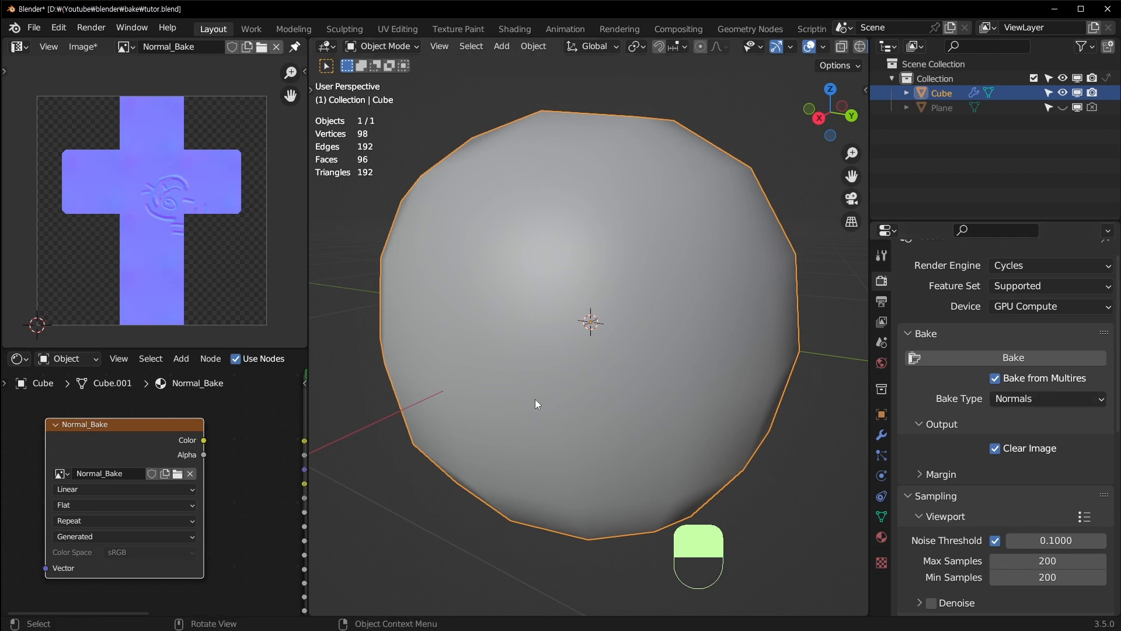
middle_drag(512, 221, 610, 334)
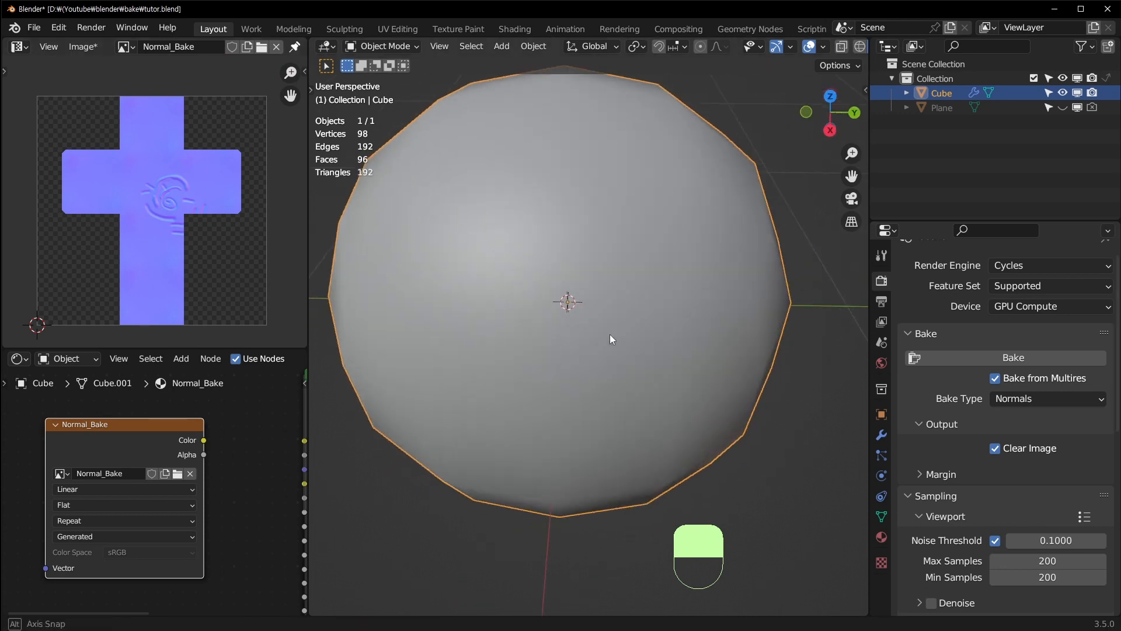
Change the Multires bake type to Displacement, bake into the Normal_Bake image, and examine the baked strokes up close
click(1029, 403)
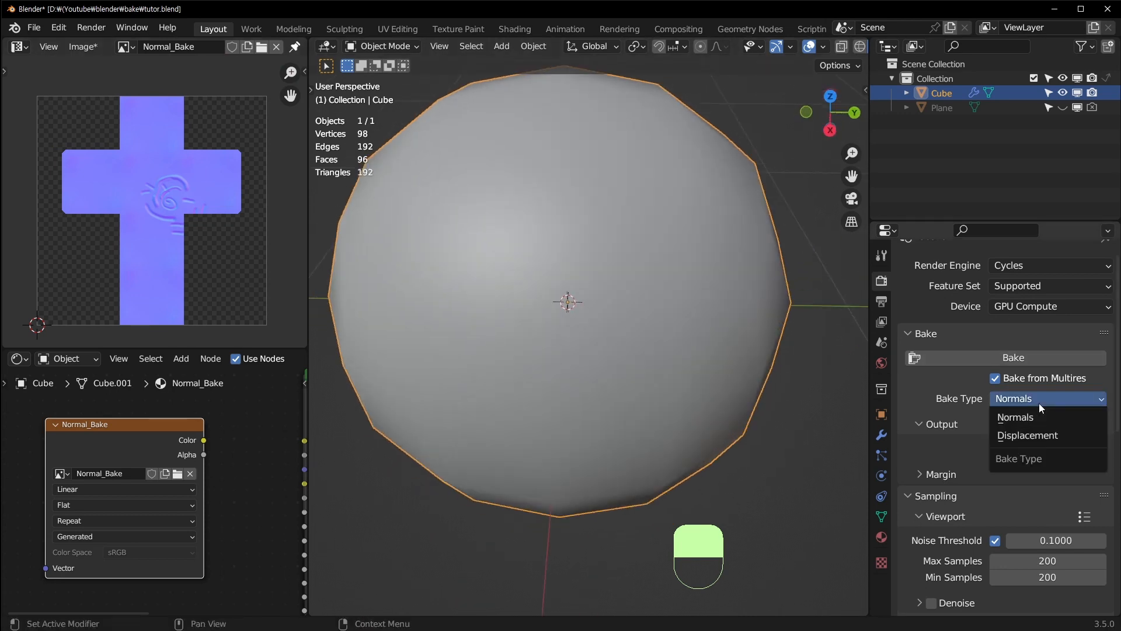
click(1080, 436)
click(1033, 356)
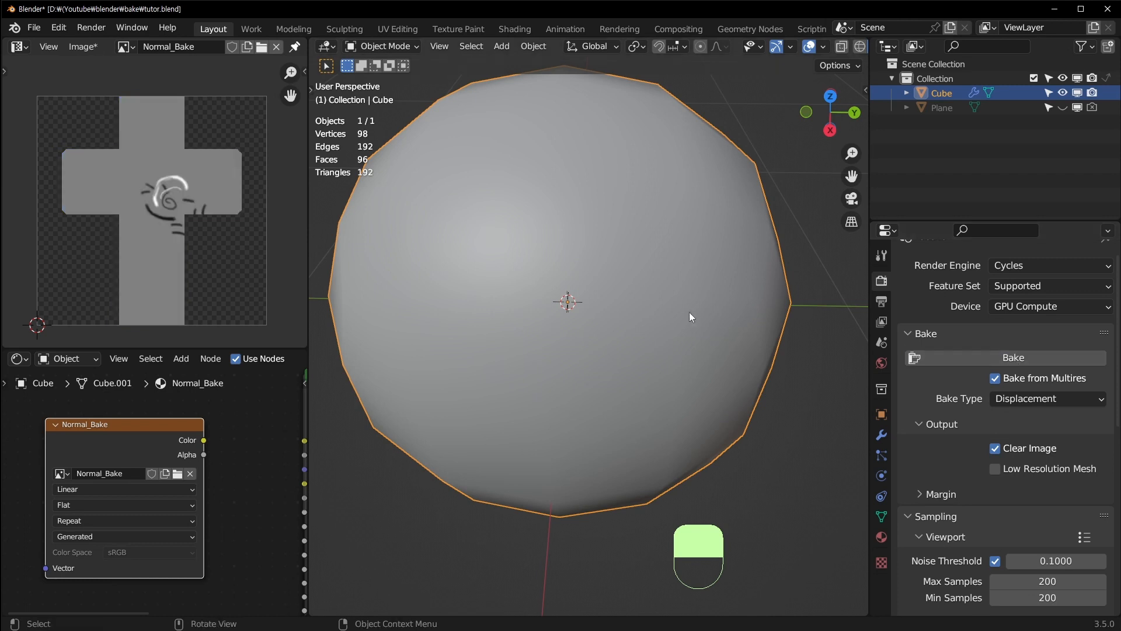
scroll(201, 177, up, 4)
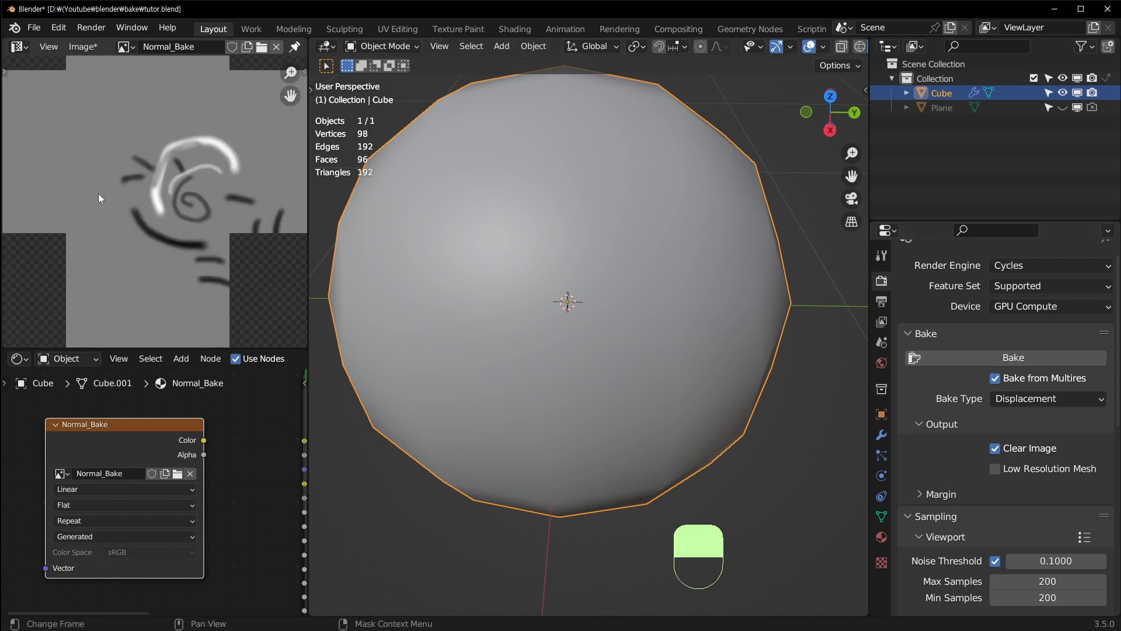
scroll(98, 194, up, 3)
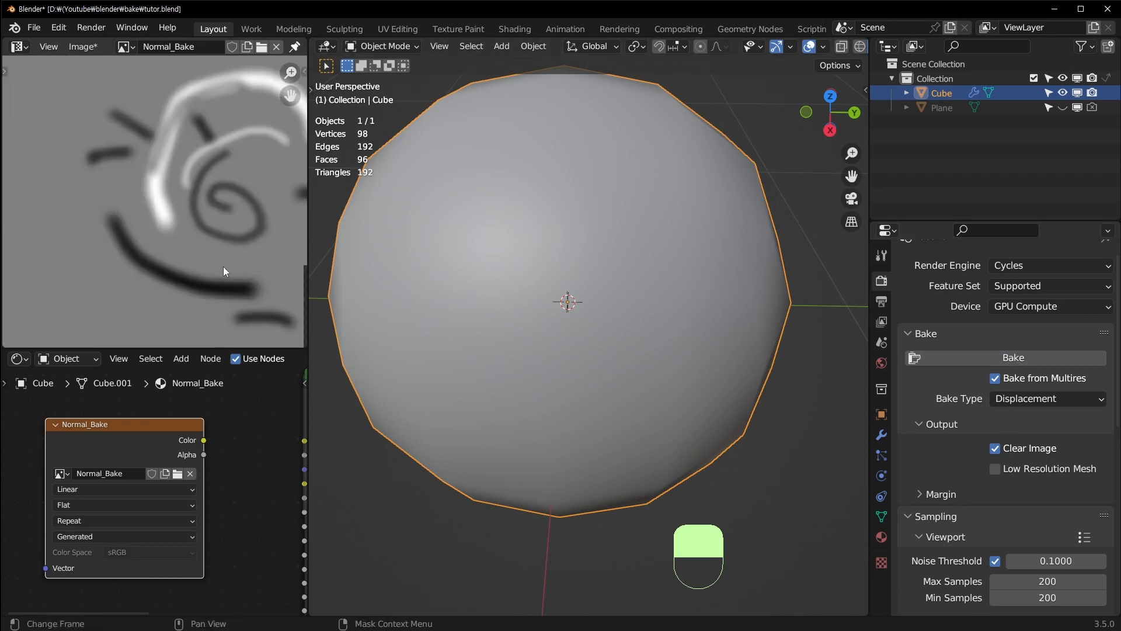
scroll(148, 250, down, 4)
scroll(220, 216, up, 3)
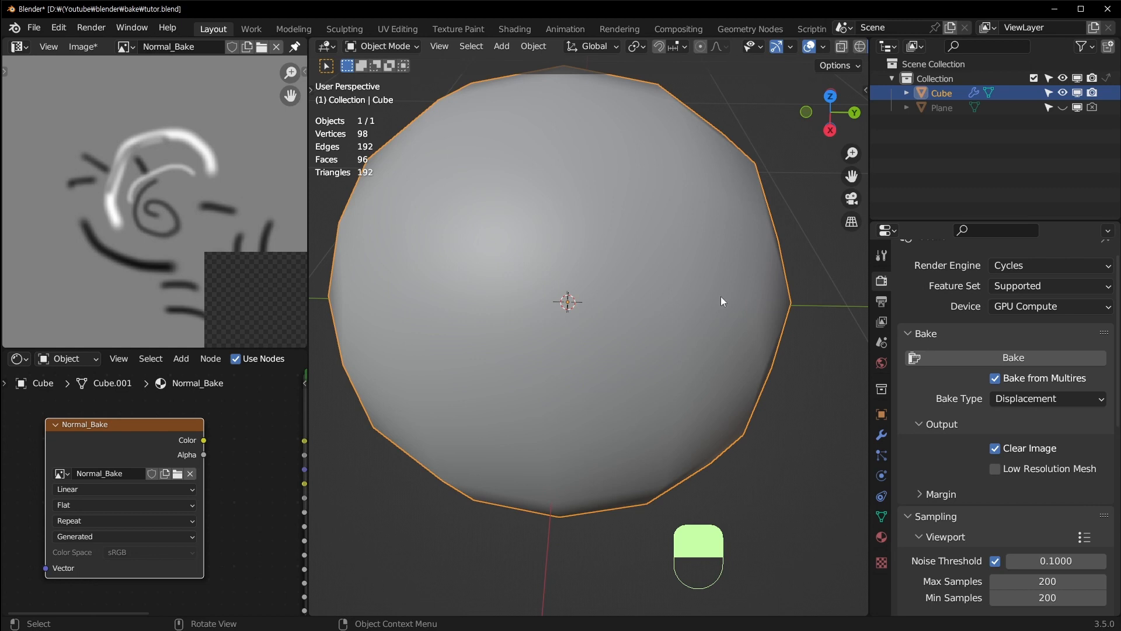
scroll(158, 207, down, 4)
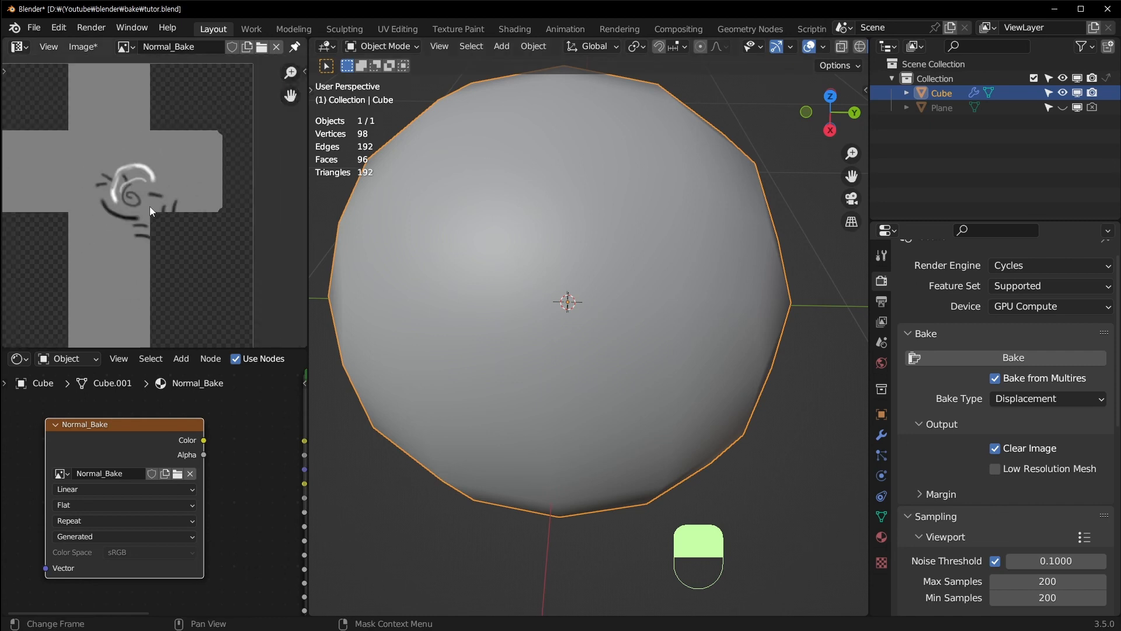
click(1038, 398)
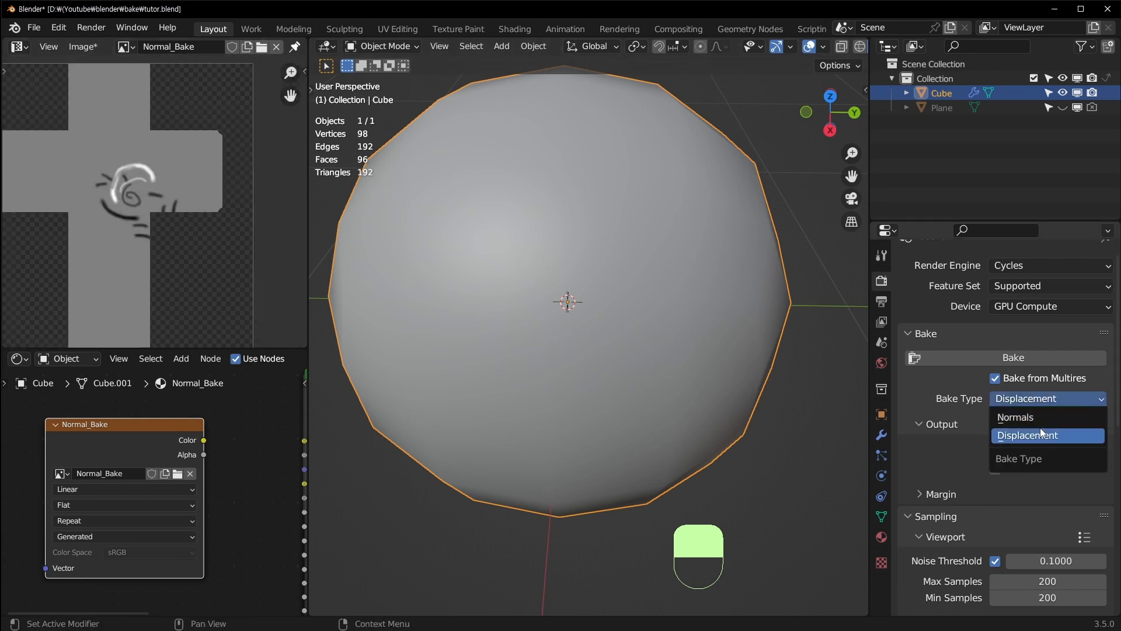
click(1054, 422)
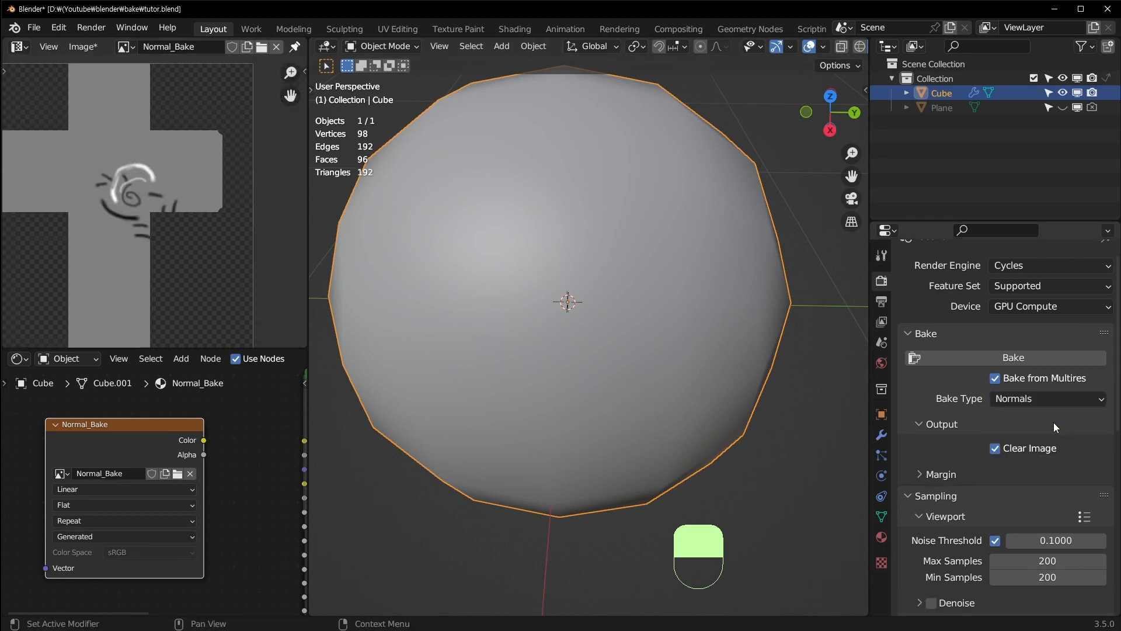
click(1095, 399)
click(1052, 432)
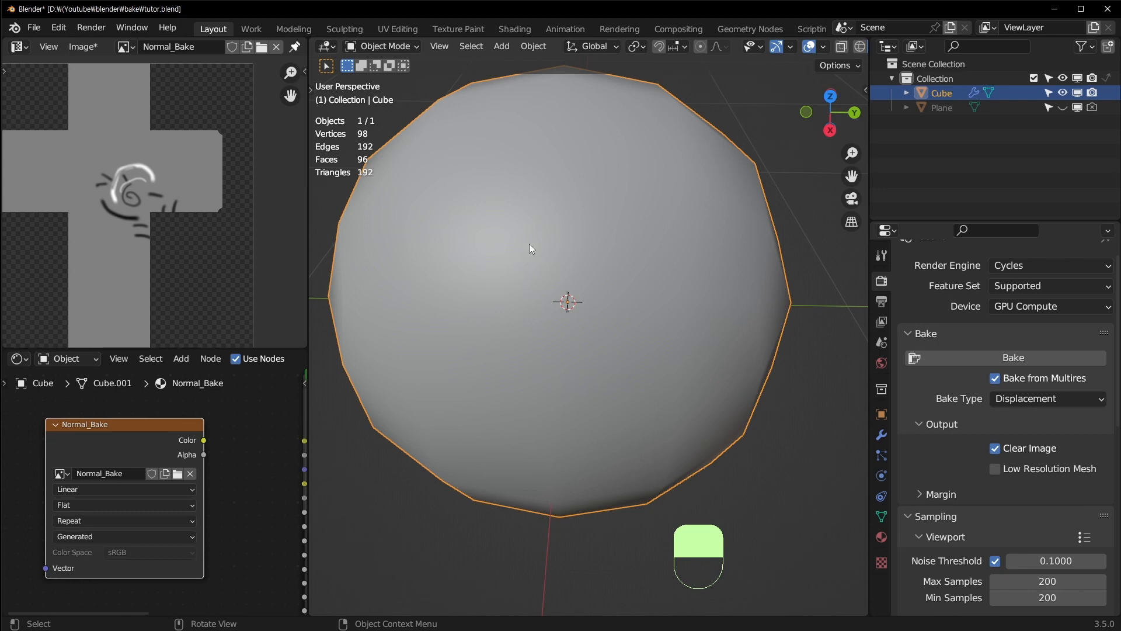
click(1064, 394)
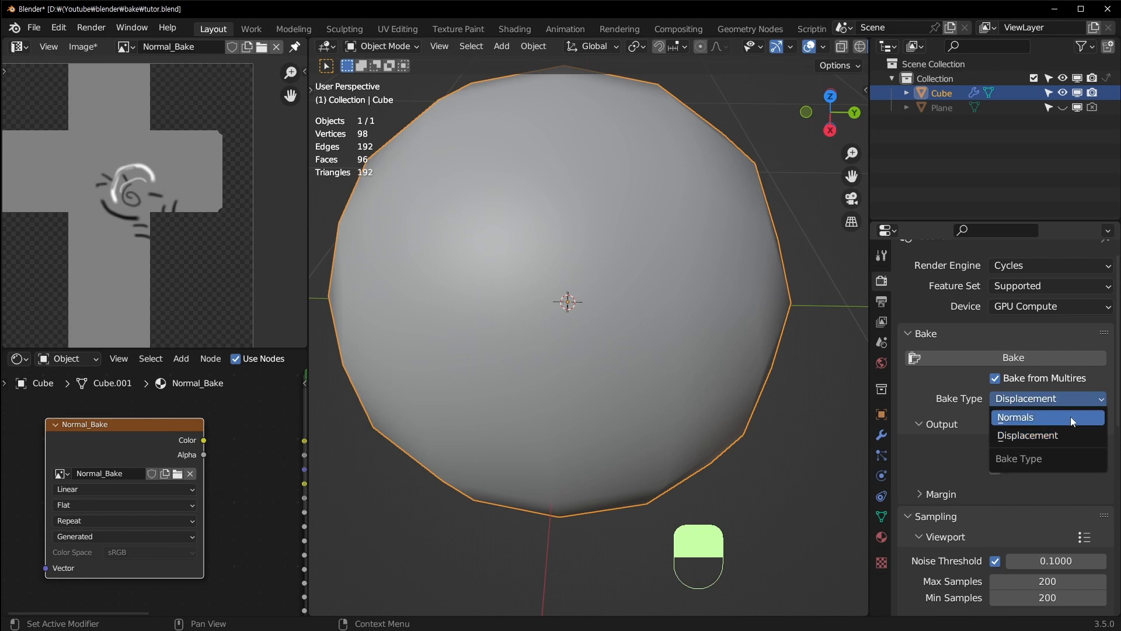
click(1069, 417)
click(1071, 398)
click(1045, 437)
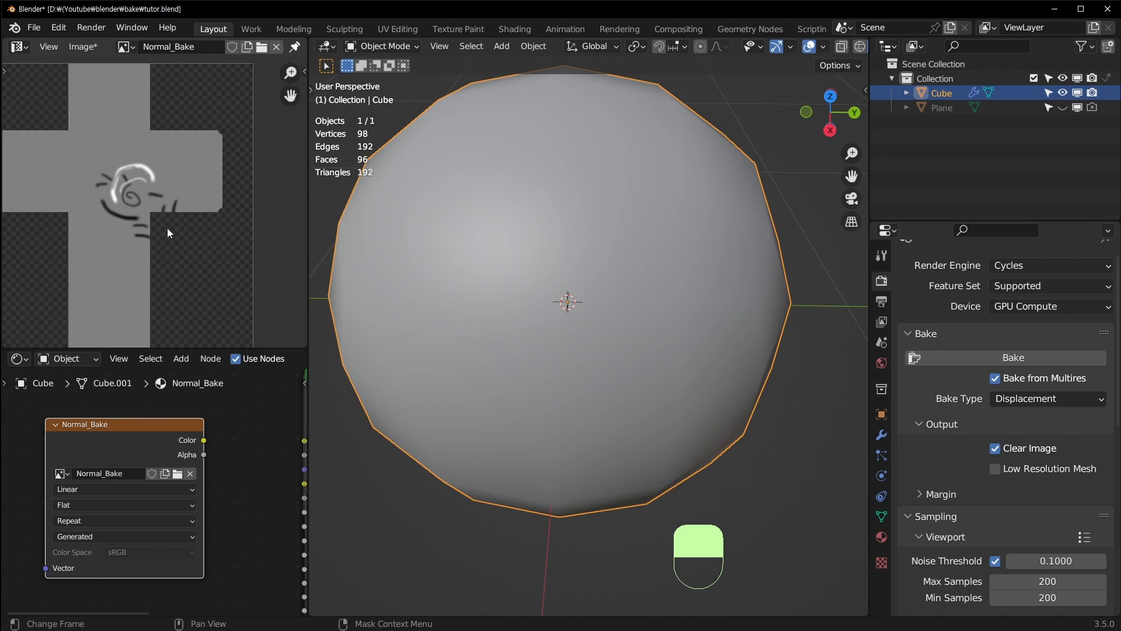
Change the Multires bake type back to Normals and rebake the Cube's normal map into the Normal_Bake image
click(1093, 403)
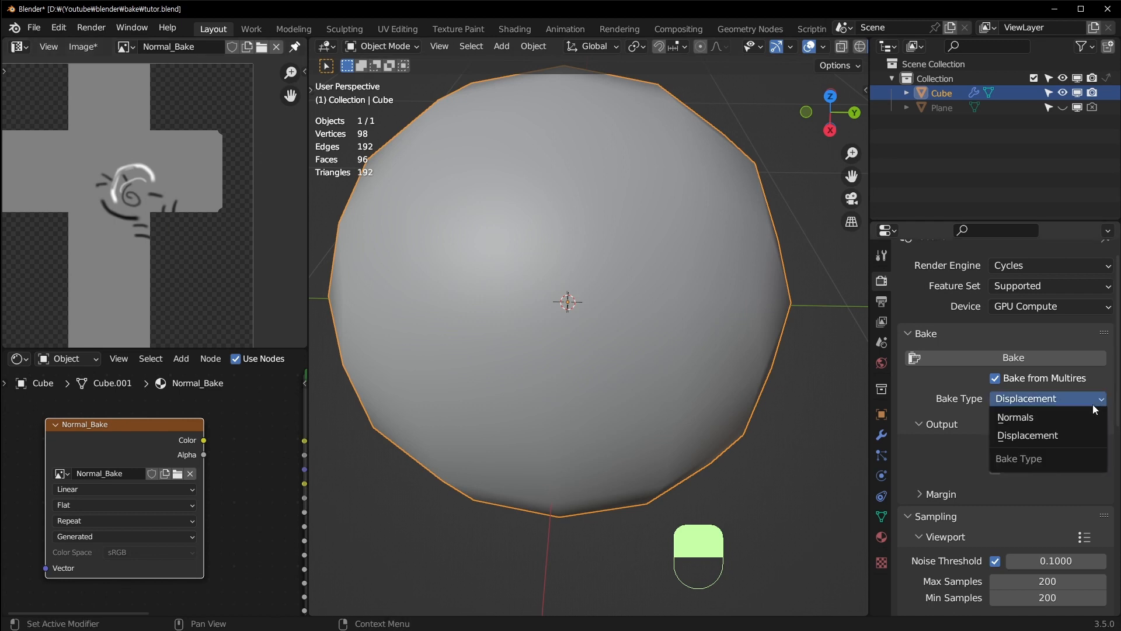
click(1067, 414)
middle_drag(530, 295, 850, 292)
click(979, 350)
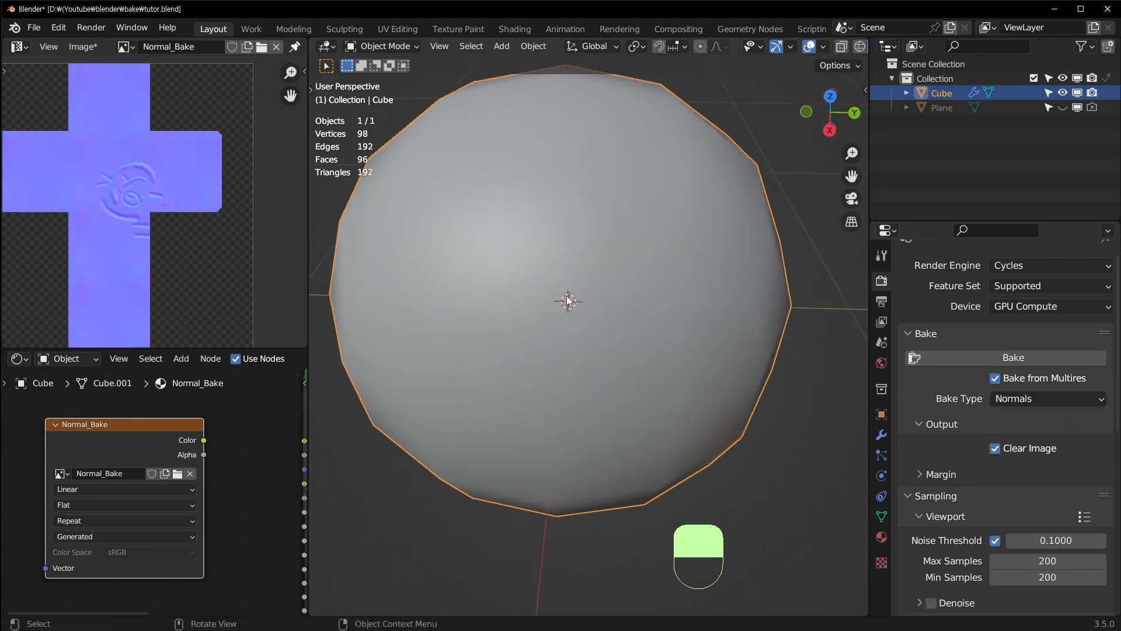
middle_drag(153, 229, 175, 237)
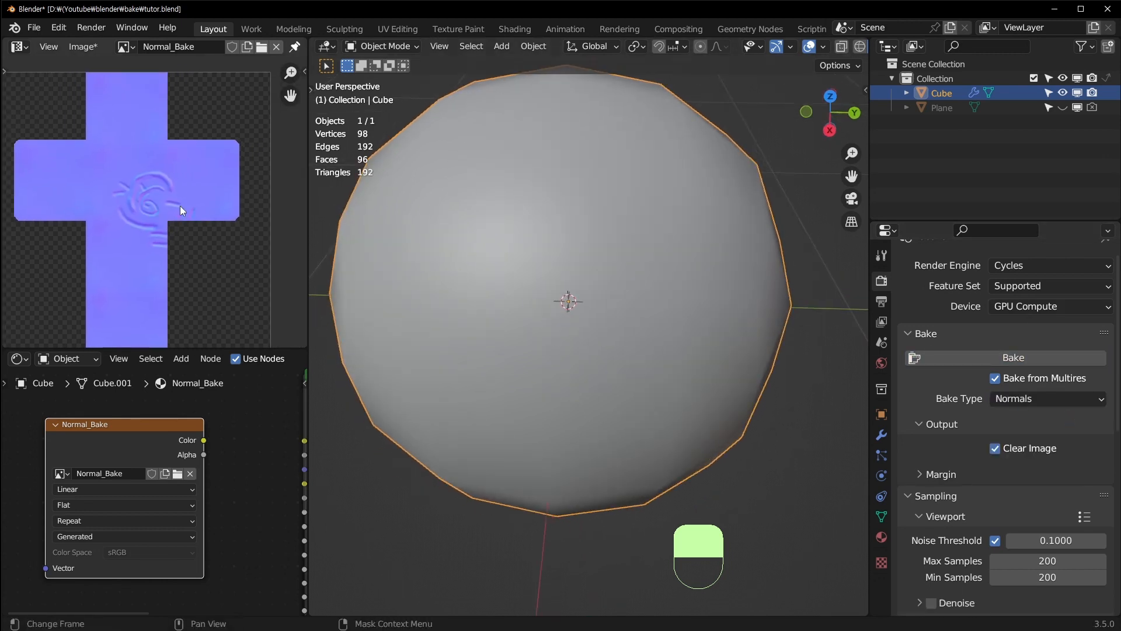
middle_drag(635, 297, 609, 302)
scroll(610, 303, down, 4)
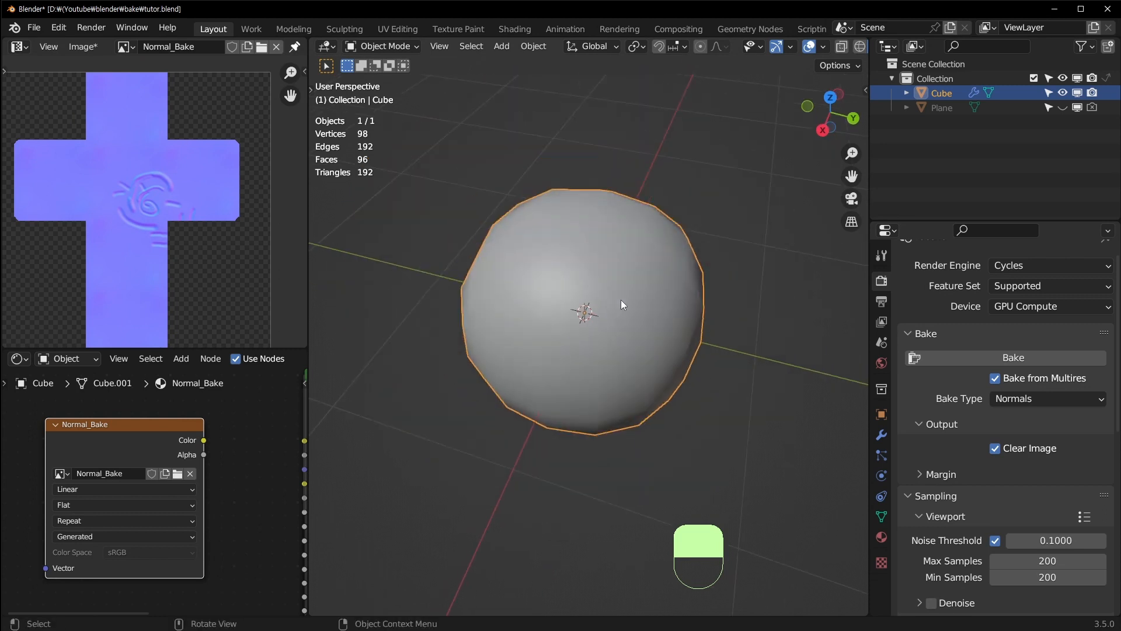
Duplicate the Cube with its Multires modifier, and undo the first small move of the copy along X
click(882, 432)
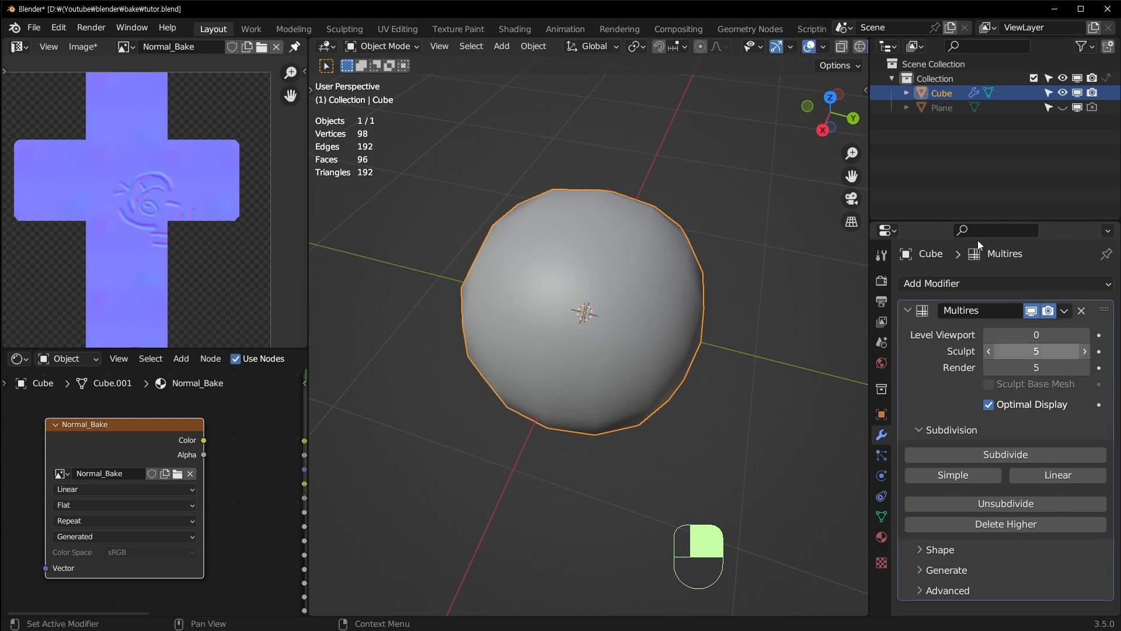
scroll(661, 341, up, 2)
middle_drag(661, 341, 695, 321)
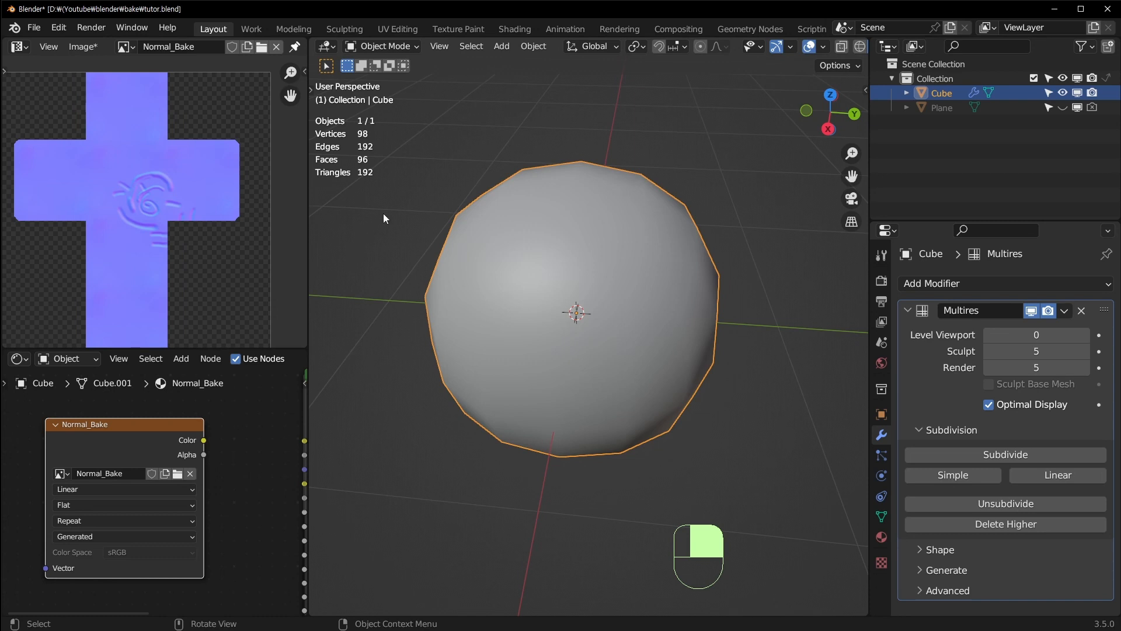
scroll(641, 301, down, 3)
shift+middle_drag(641, 302, 689, 306)
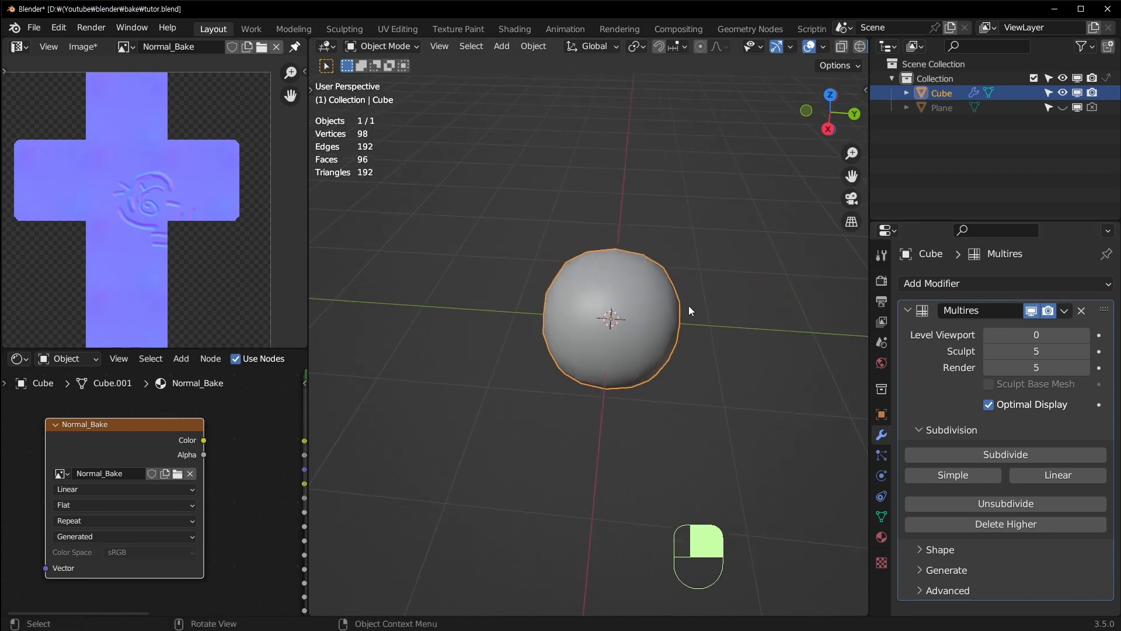
scroll(724, 302, up, 2)
key(shift+d)
key(g)
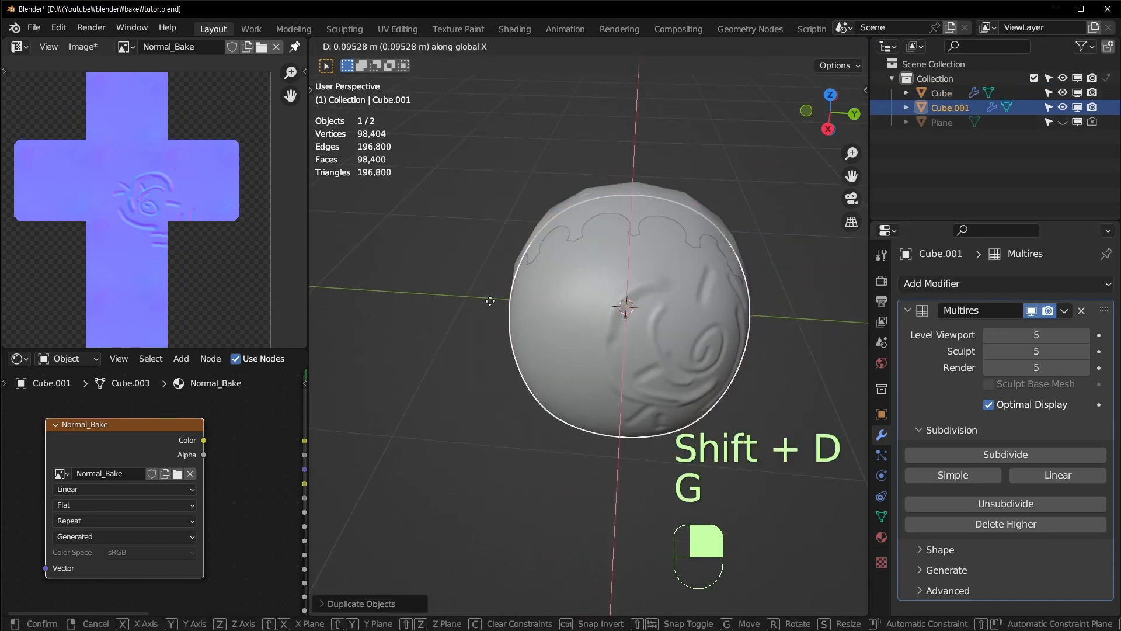
click(510, 293)
key(ctrl+z)
Move the duplicate about 1.5 m along the X axis, beside the original Cube
middle_drag(679, 277, 559, 284)
scroll(560, 285, down, 2)
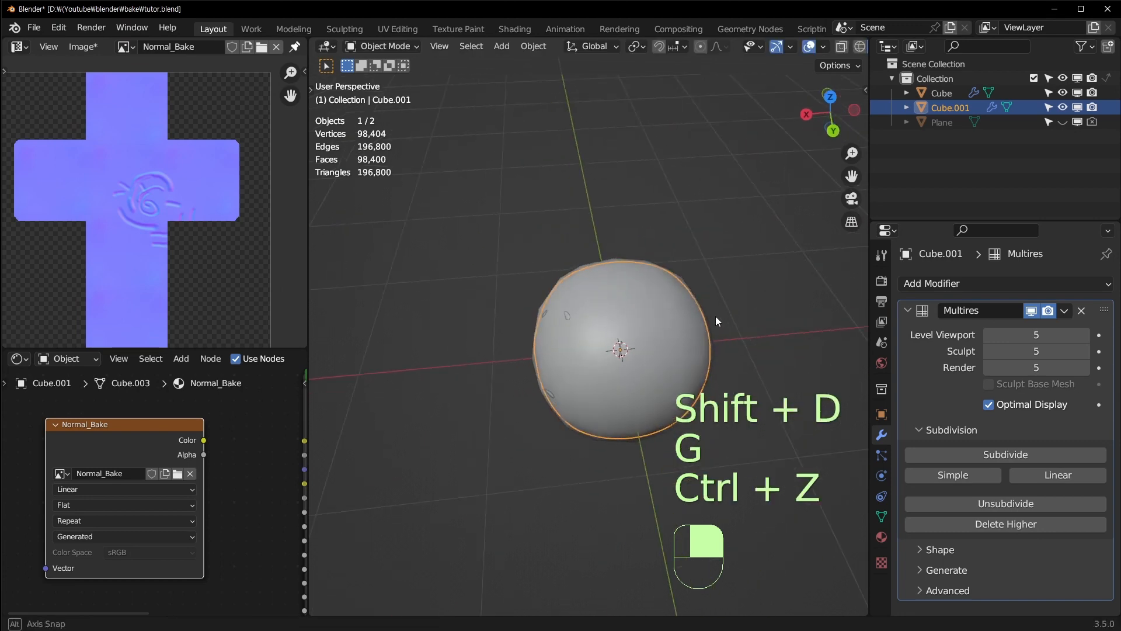
key(g)
click(525, 321)
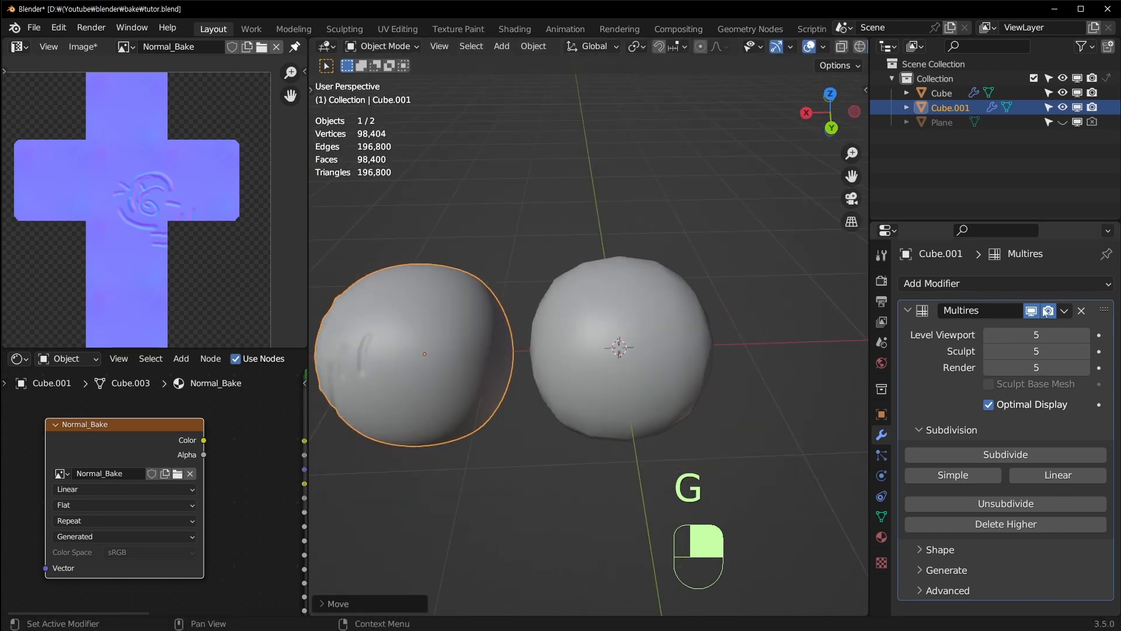
Apply the duplicate's Multires modifier at level 5 and check its dense mesh in Edit Mode
key(Tab)
key(Tab)
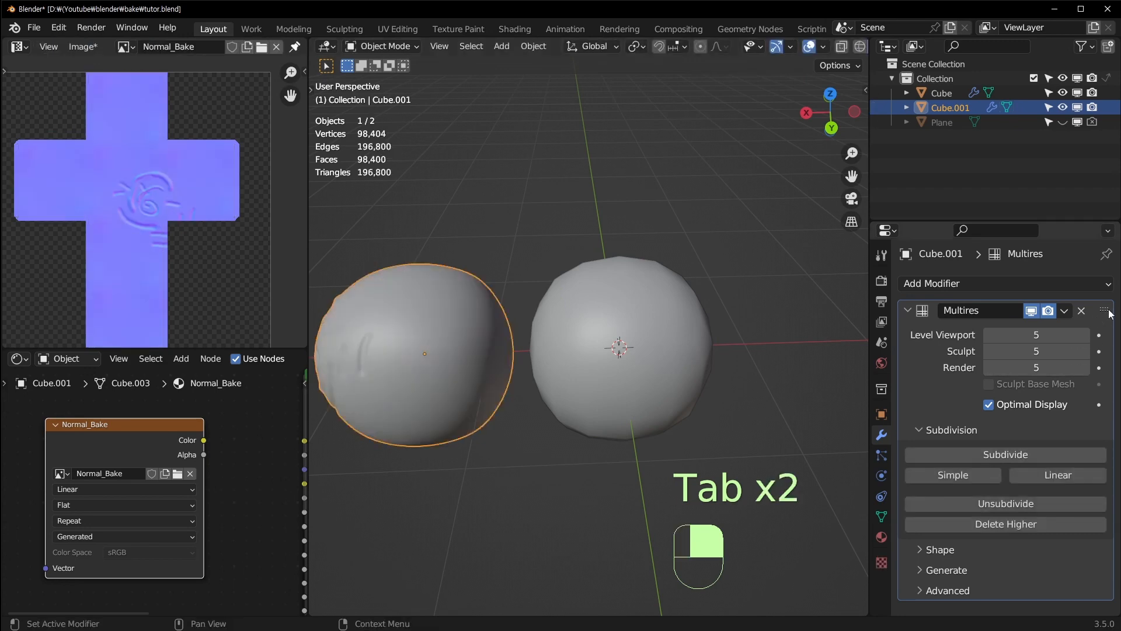
key(ctrl+a)
key(Tab)
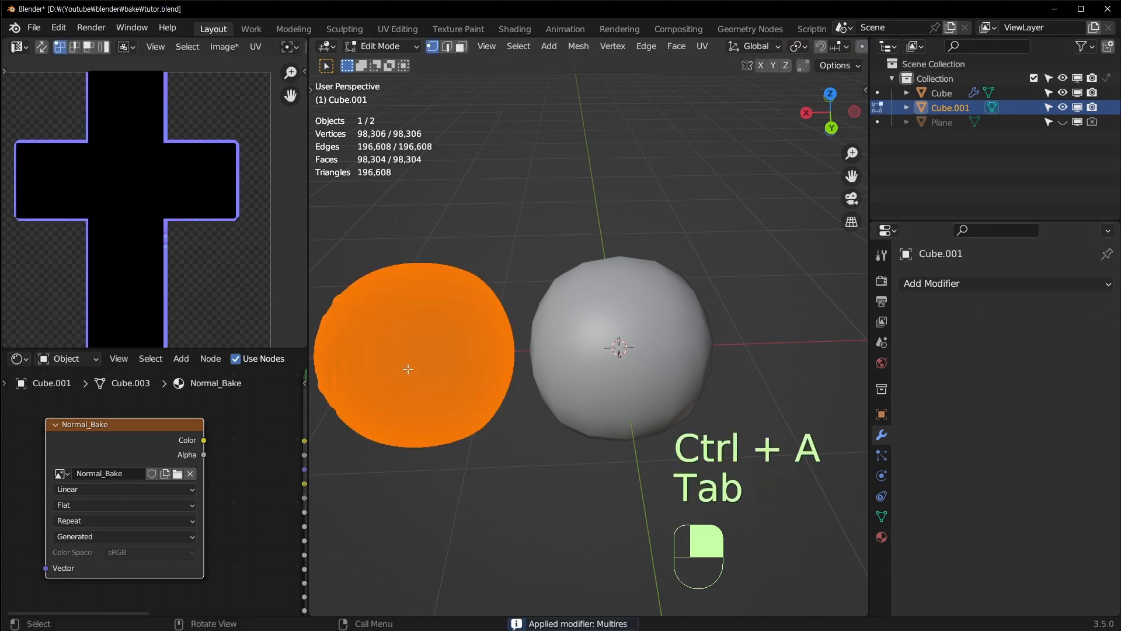
key(KP_Decimal)
key(Tab)
scroll(544, 321, down, 3)
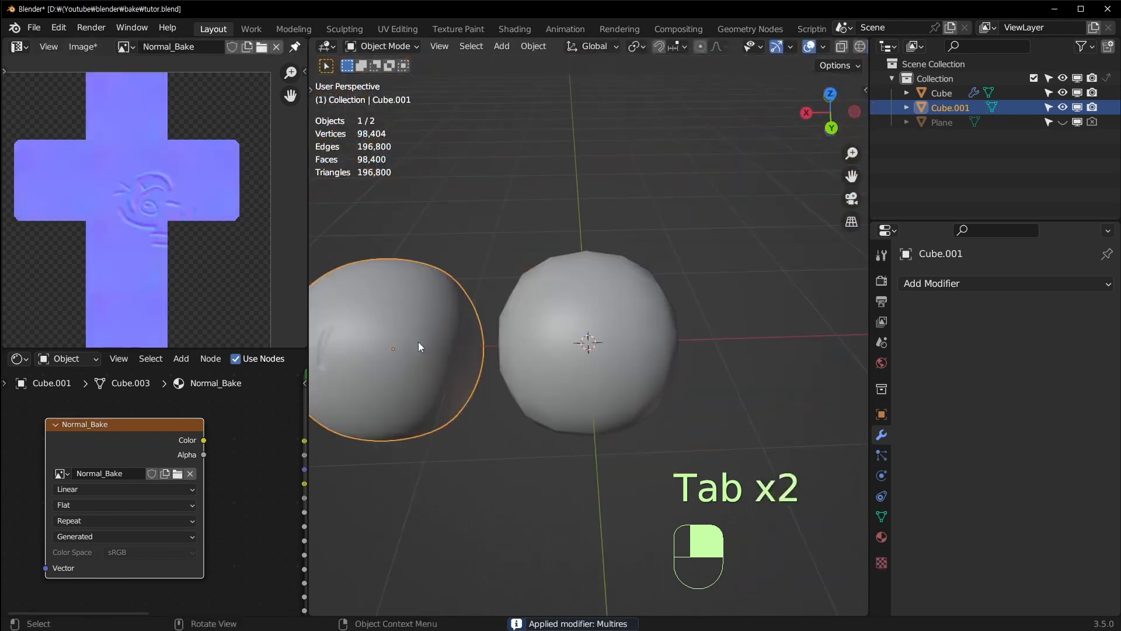
Disable the original Cube's Multires modifier for render and viewport, and check its base mesh in Edit Mode
click(560, 365)
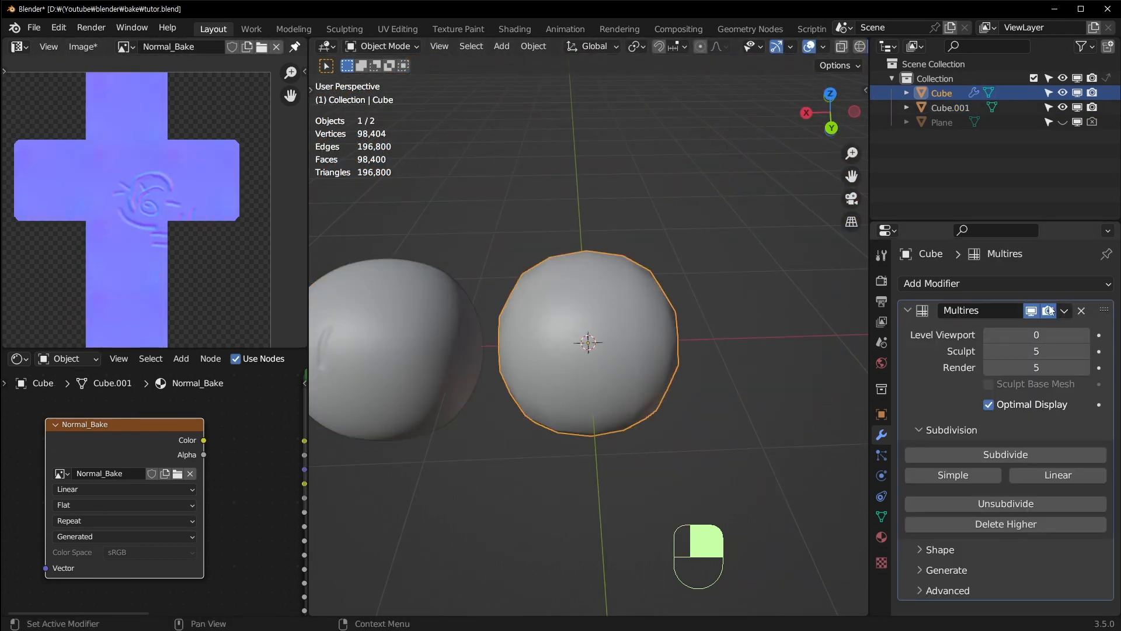
click(1049, 310)
click(1046, 310)
click(1031, 310)
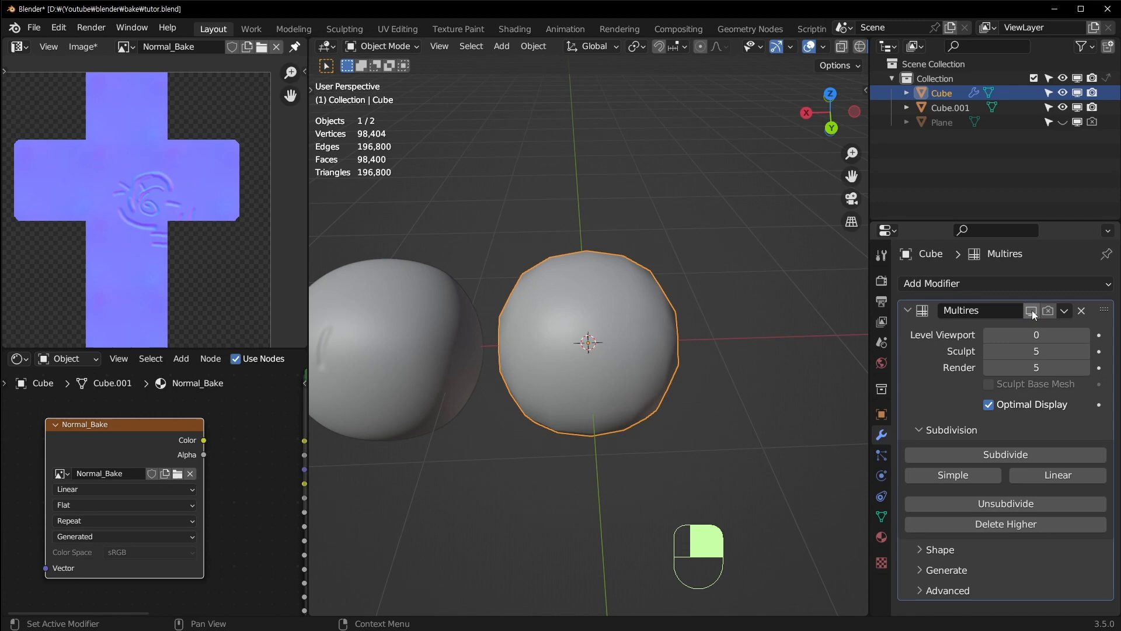
click(908, 310)
shift+middle_drag(611, 432, 672, 308)
key(Tab)
key(Tab)
key(Tab)
key(Tab)
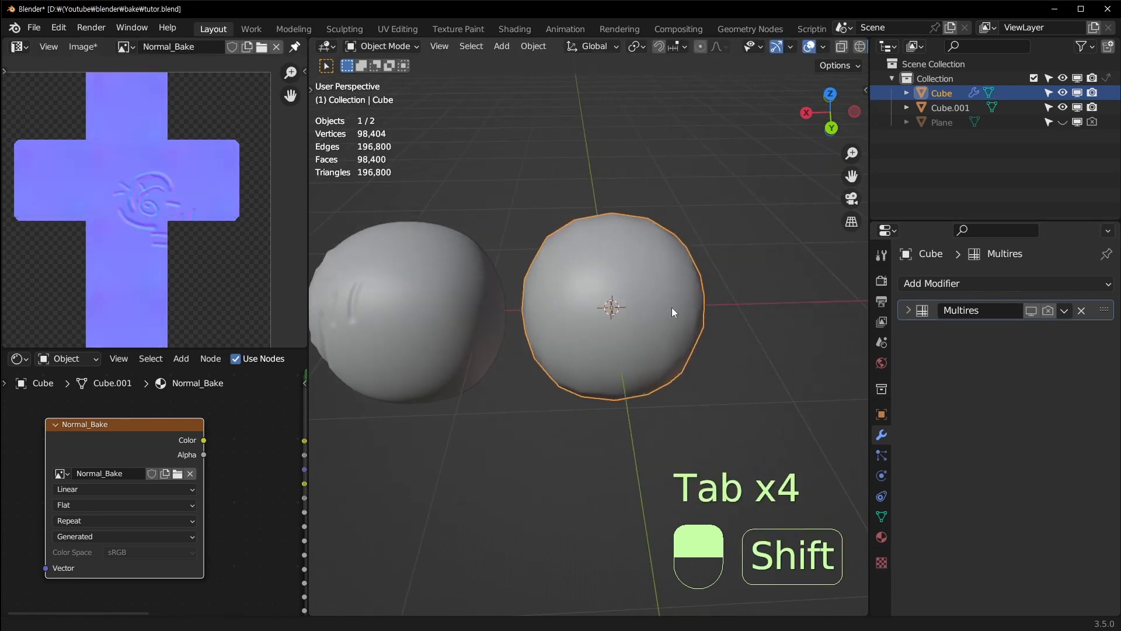
Save the file and rename the original Cube object to Cube_Low
key(ctrl+s)
double_click(942, 92)
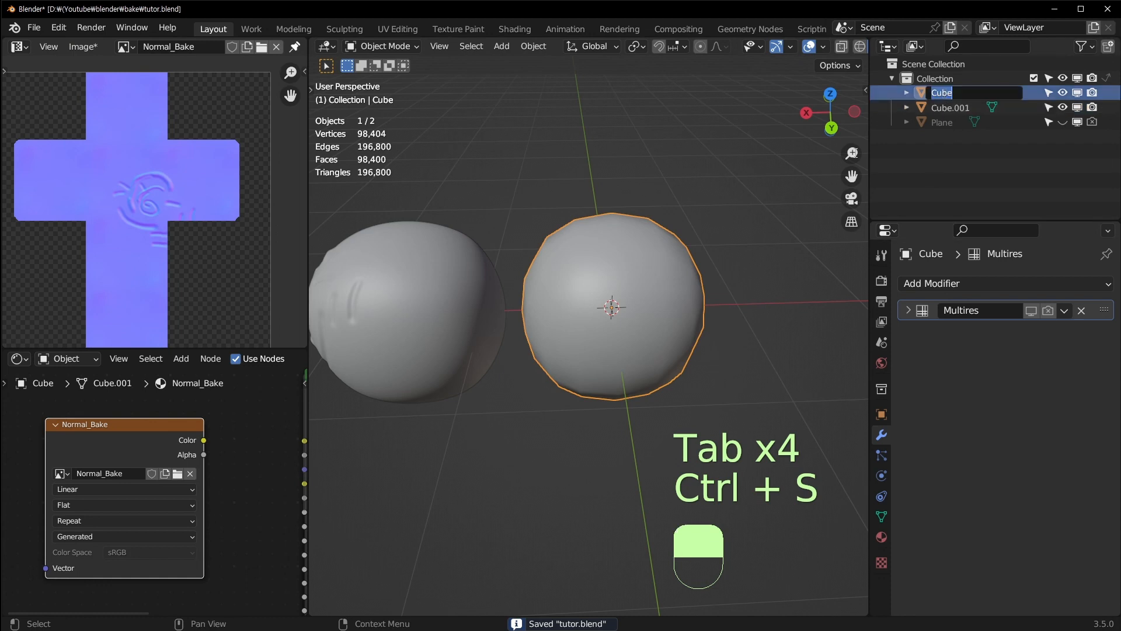
key(Right)
text(_)
text(ow)
key(Return)
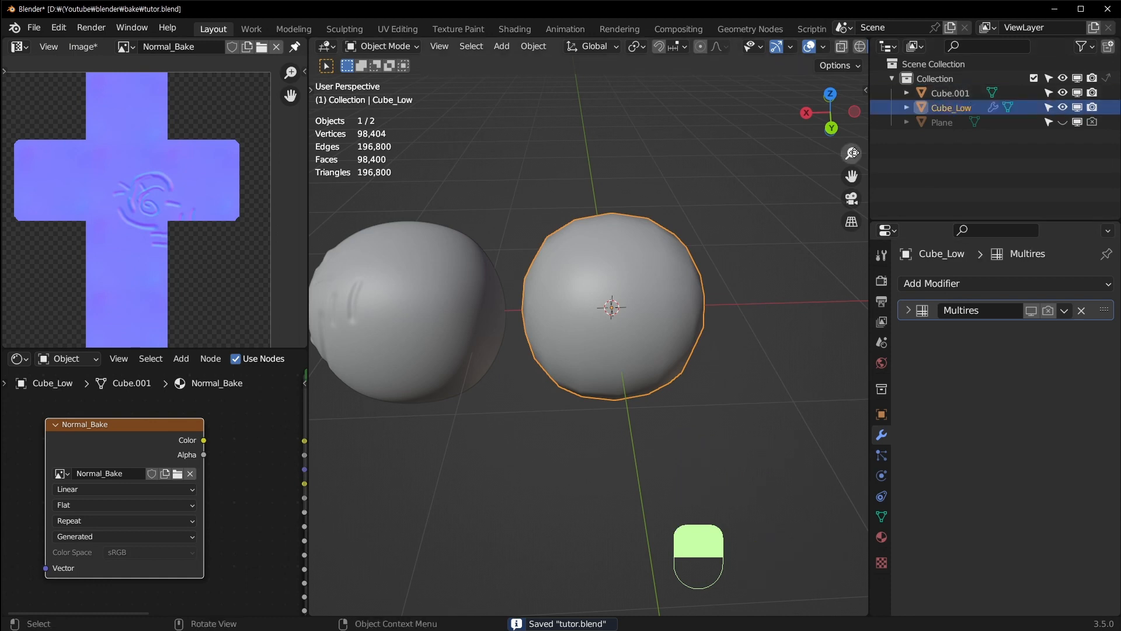
Rename the duplicated Cube.001 object to Cube_High
click(958, 92)
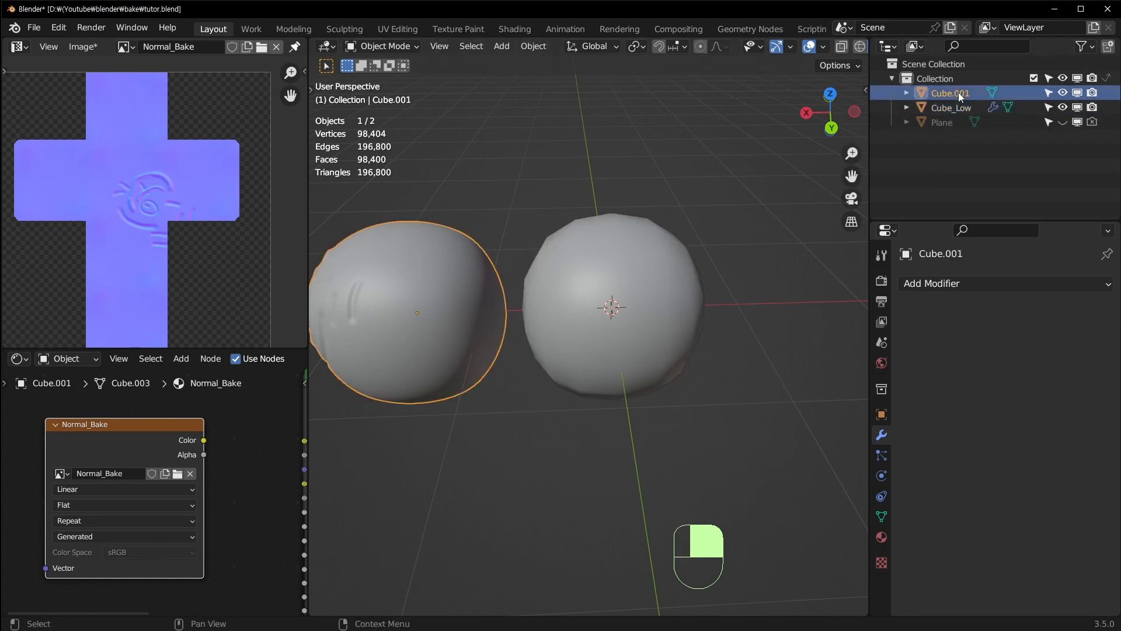
double_click(941, 95)
key(BackSpace)
key(BackSpace)
key(BackSpace)
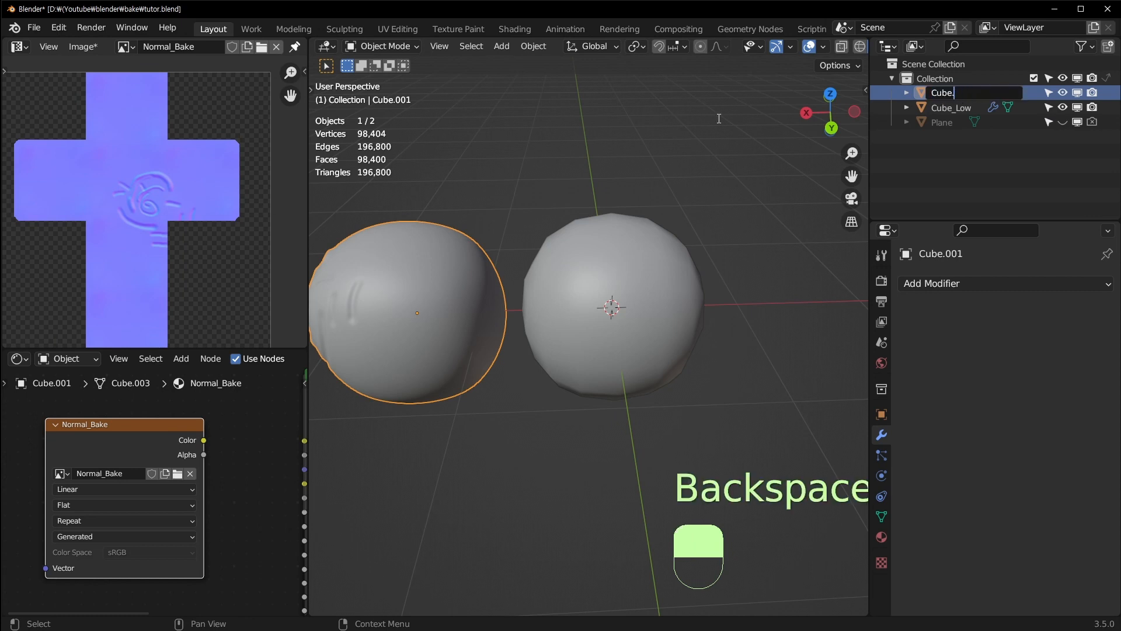
key(BackSpace)
text(_High)
key(Return)
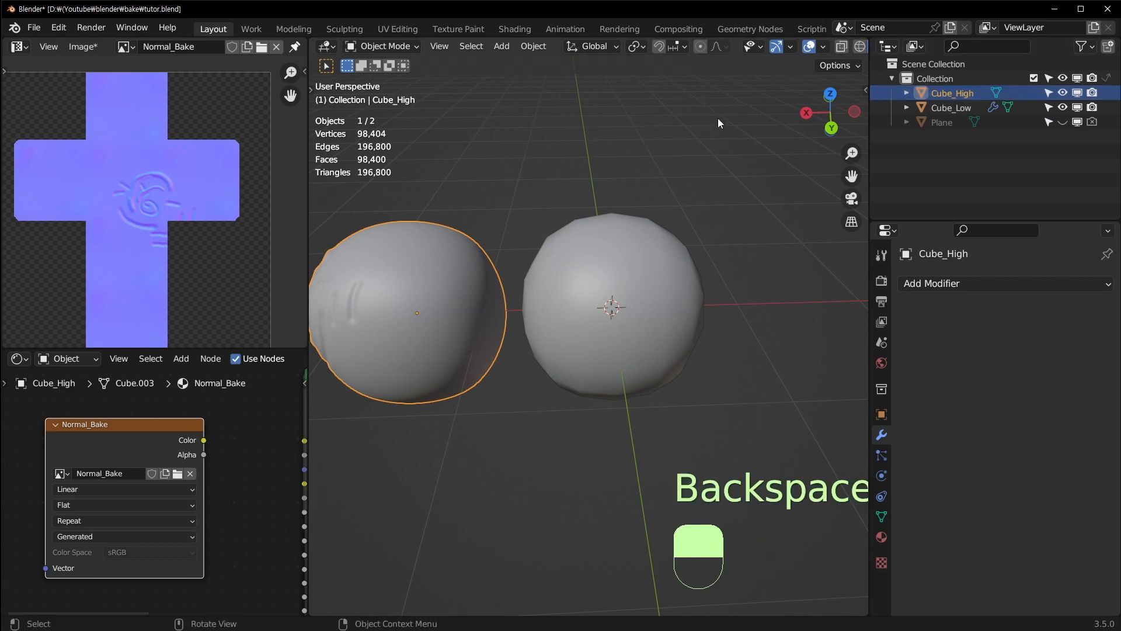
Show the wireframe overlay on the objects and compare the mesh density of Cube_High and Cube_Low
click(594, 347)
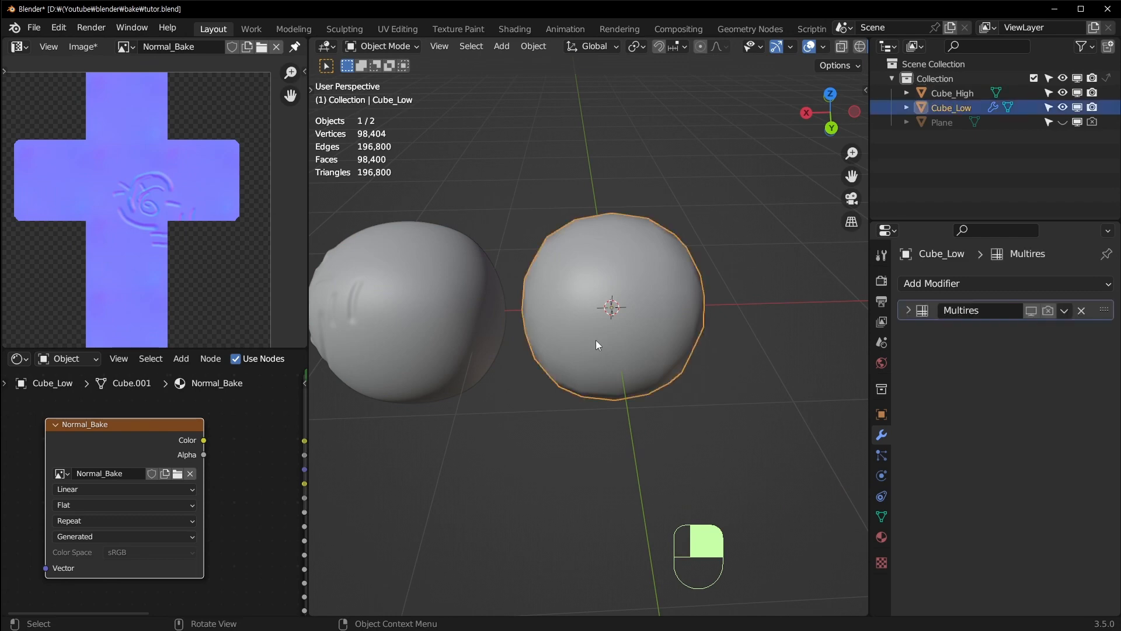
click(412, 317)
key(ctrl+w)
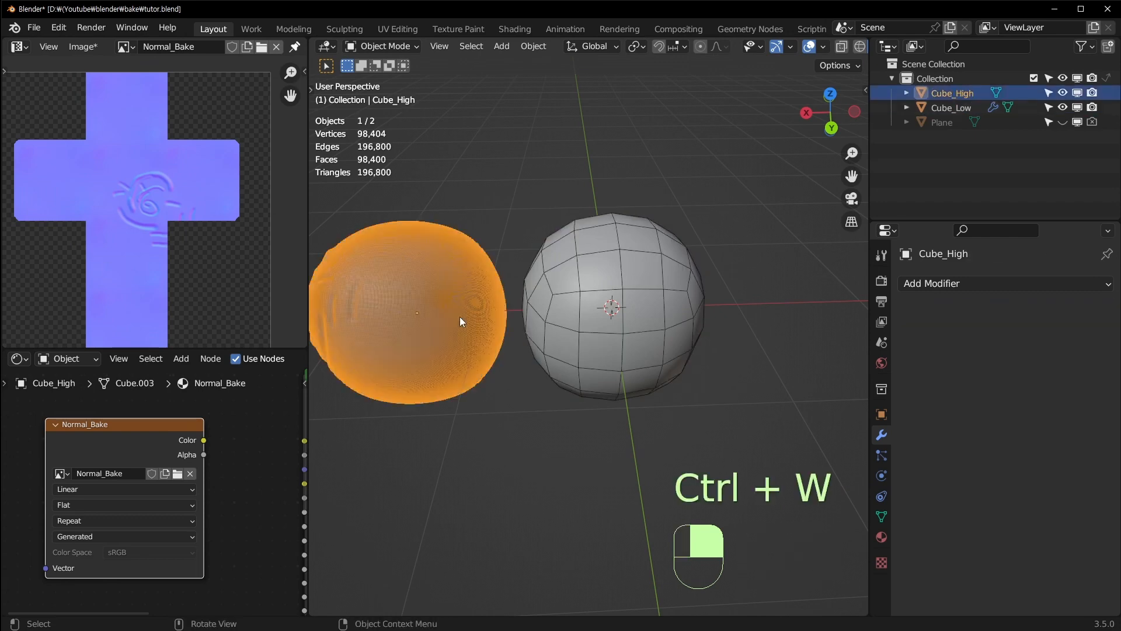
shift+middle_drag(460, 316, 530, 314)
click(714, 247)
scroll(565, 319, up, 2)
click(447, 294)
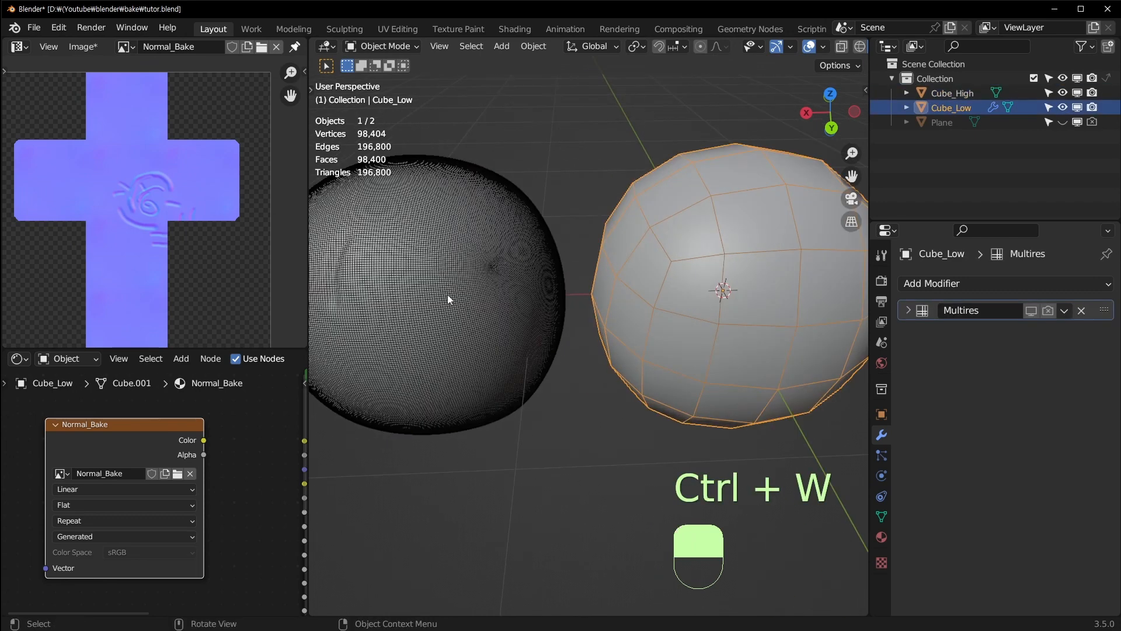
click(764, 261)
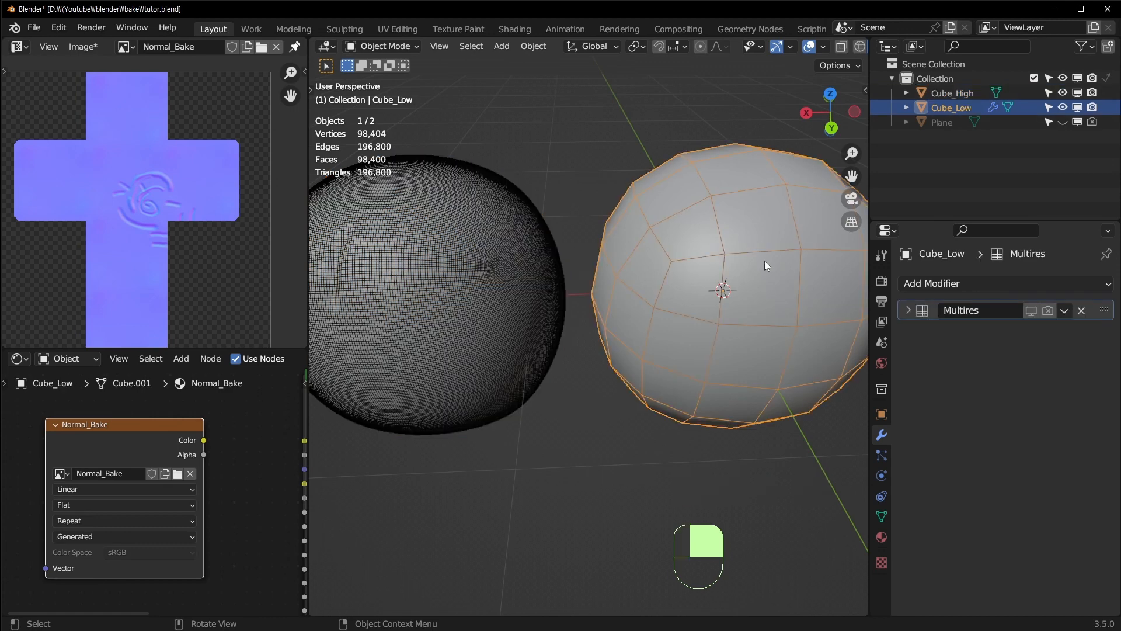
shift+middle_drag(726, 272, 622, 300)
scroll(623, 300, down, 2)
click(405, 352)
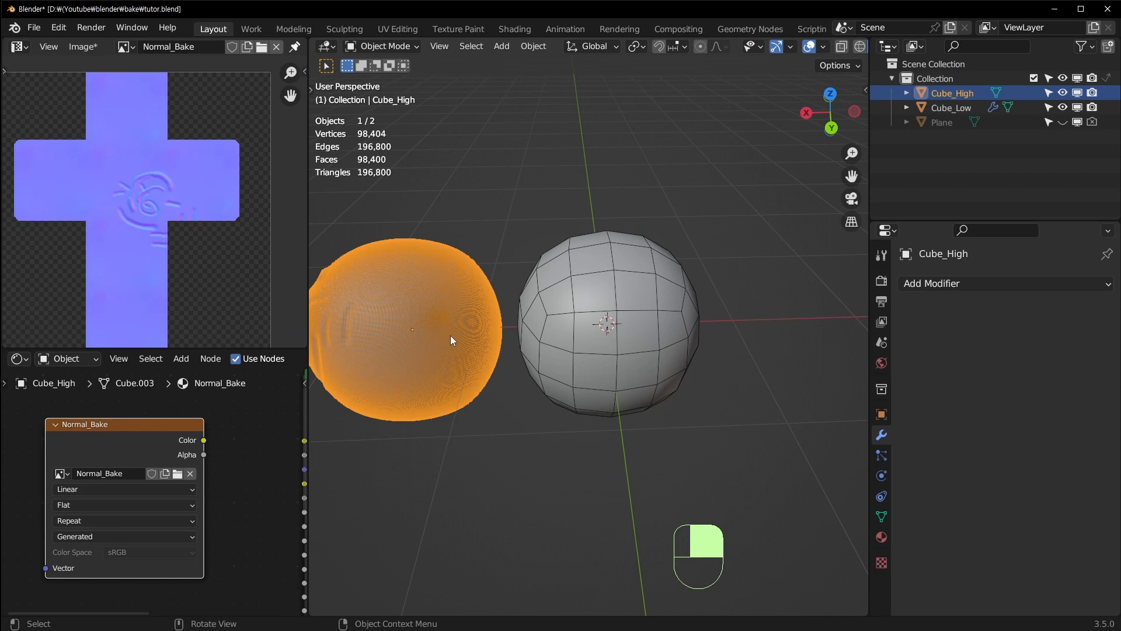
Set Cube_High's X location to 0 m so it overlaps Cube_Low, and clear the selection
key(n)
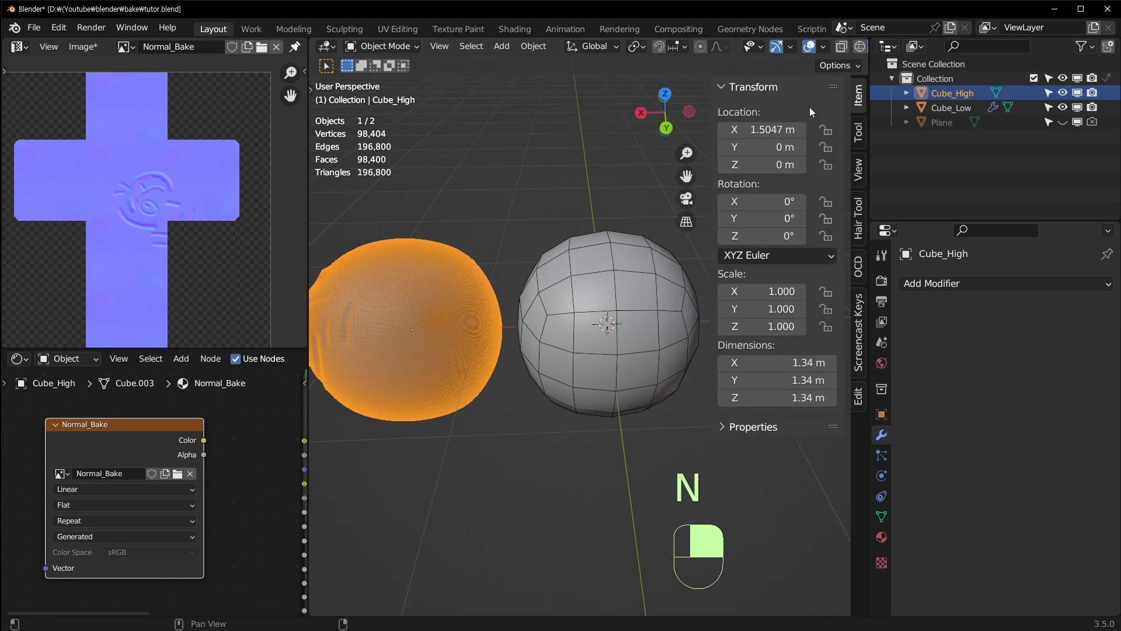
click(762, 130)
text(0)
key(Return)
click(611, 444)
scroll(611, 443, up, 4)
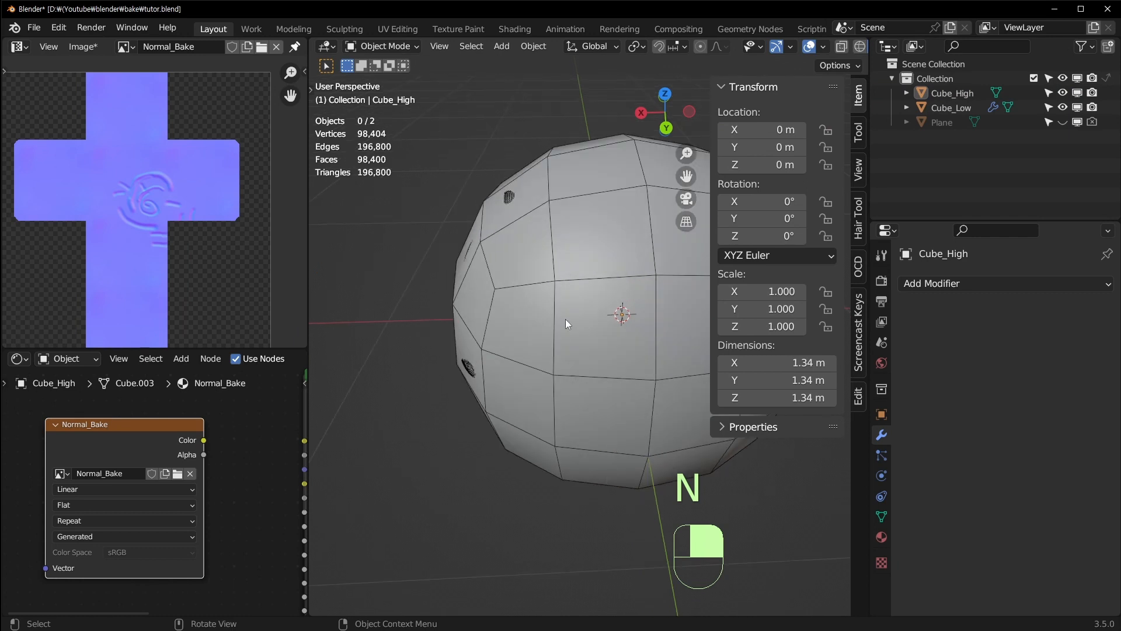
Select Cube_Low, inspect where Cube_High pokes through its surface, and save the file
key(m)
click(566, 344)
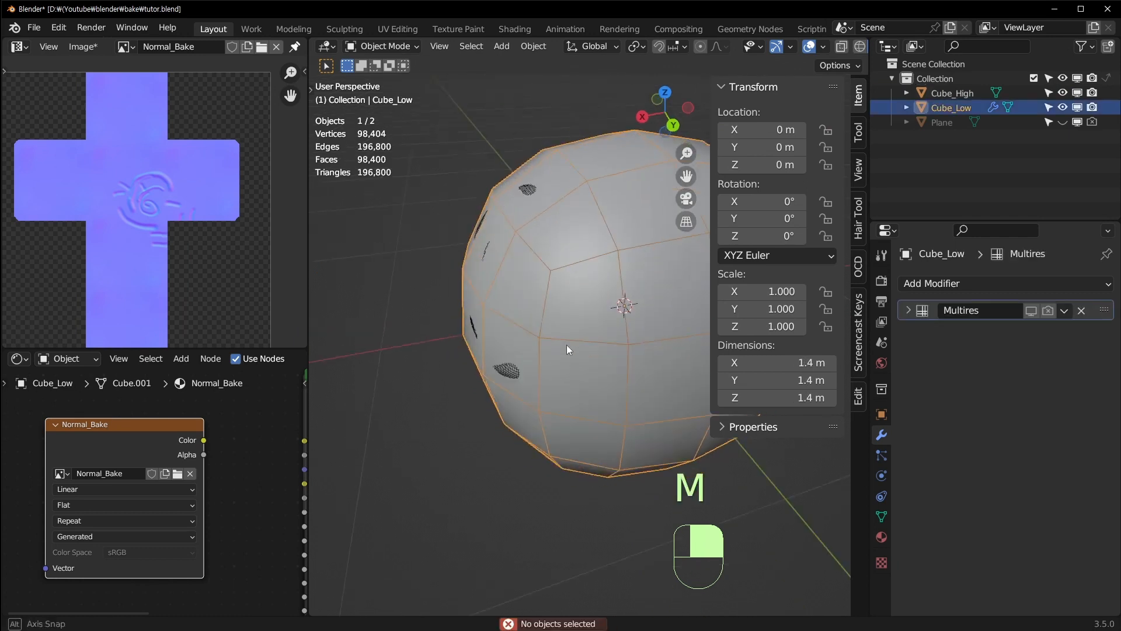
middle_drag(567, 345, 520, 338)
key(n)
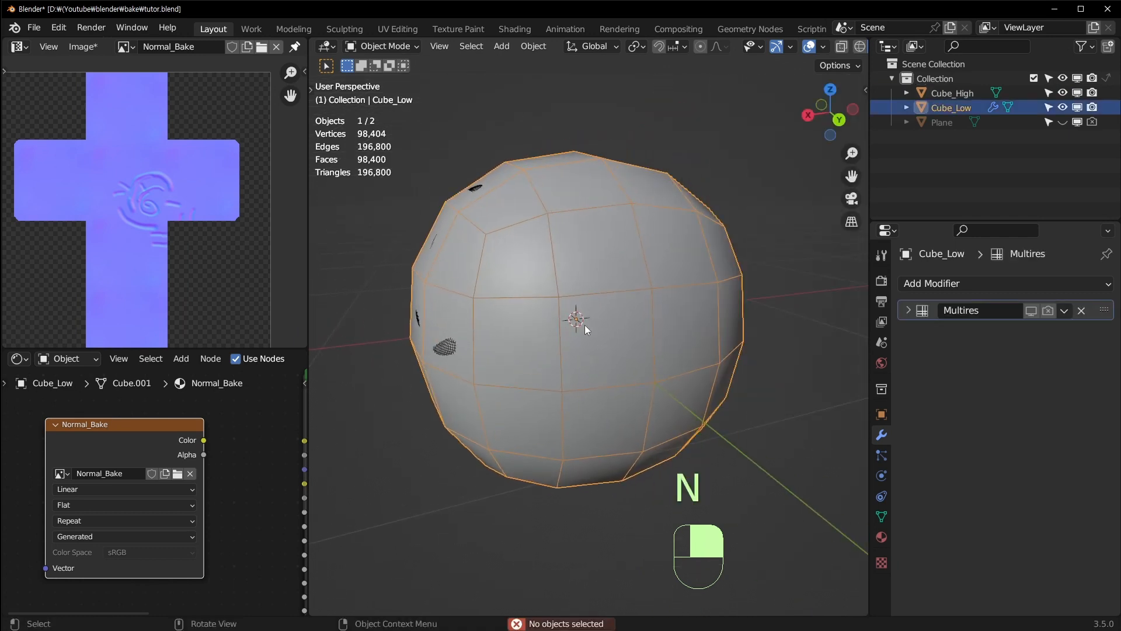
key(ctrl+s)
middle_drag(755, 286, 744, 292)
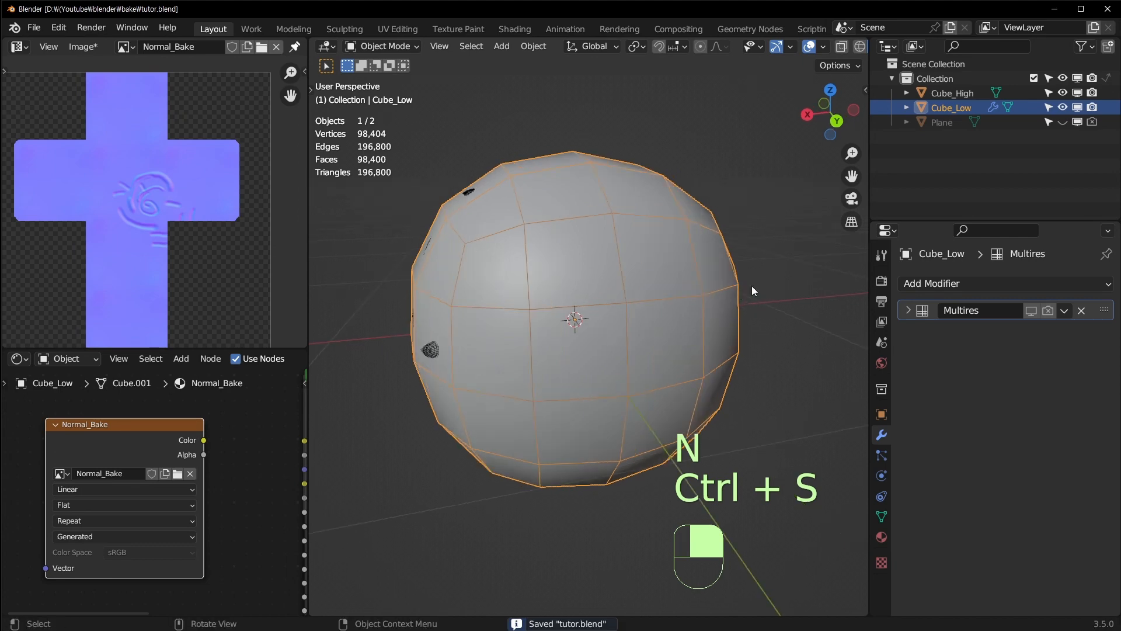
Scale Cube_Low up uniformly by about 1.01 to enclose Cube_High, and check the coverage with X-ray
key(s)
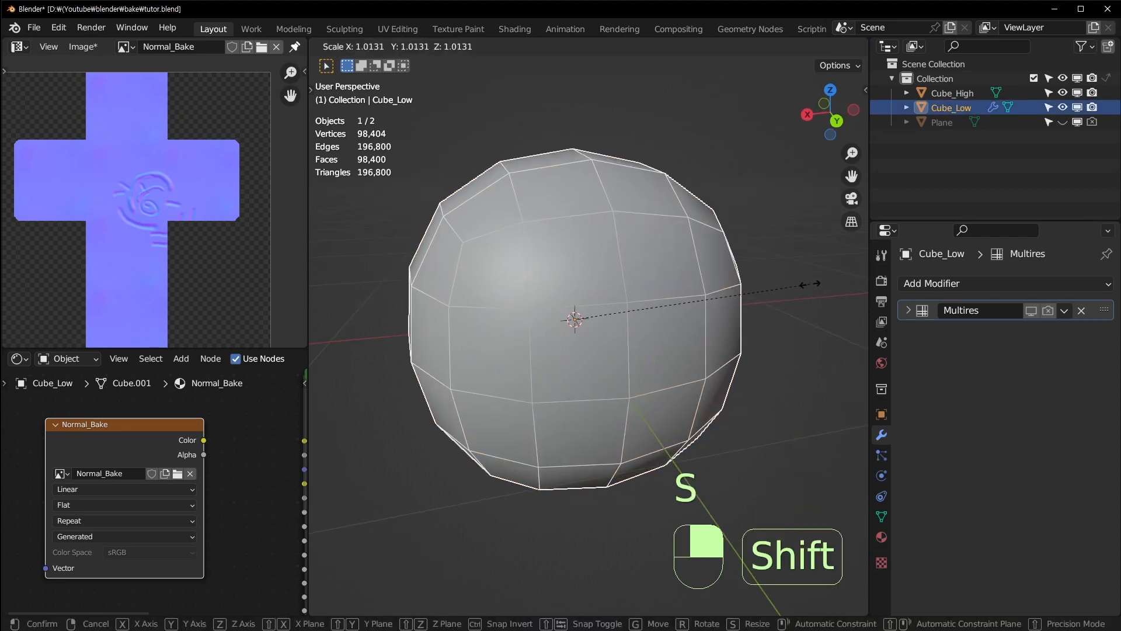
click(810, 283)
key(alt+z)
middle_drag(586, 356, 611, 163)
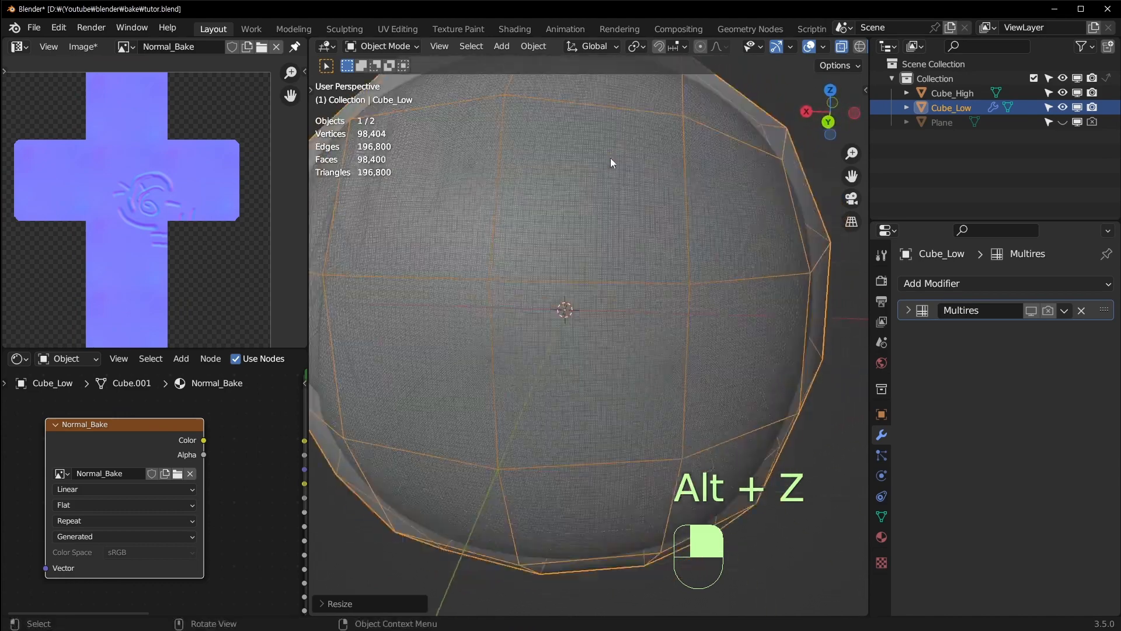
key(alt+z)
shift+middle_drag(679, 174, 673, 225)
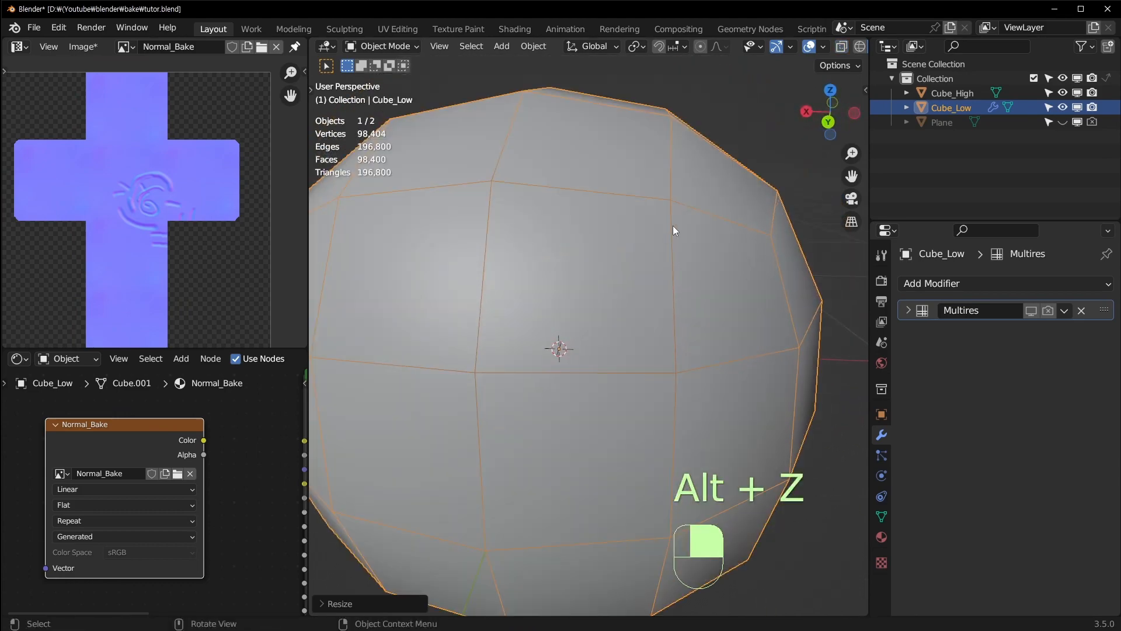
key(alt+z)
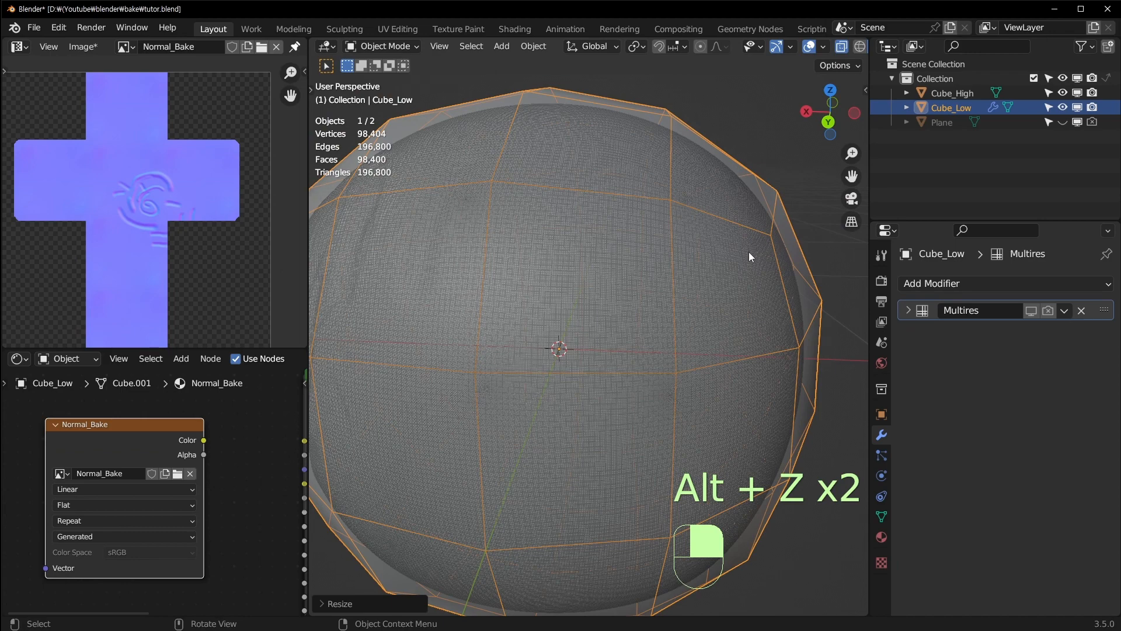
Turn off X-ray, scale Cube_Low down slightly so Cube_High pokes through, and inspect the exposed patches
key(alt+z)
scroll(742, 262, down, 3)
key(s)
key(shift)
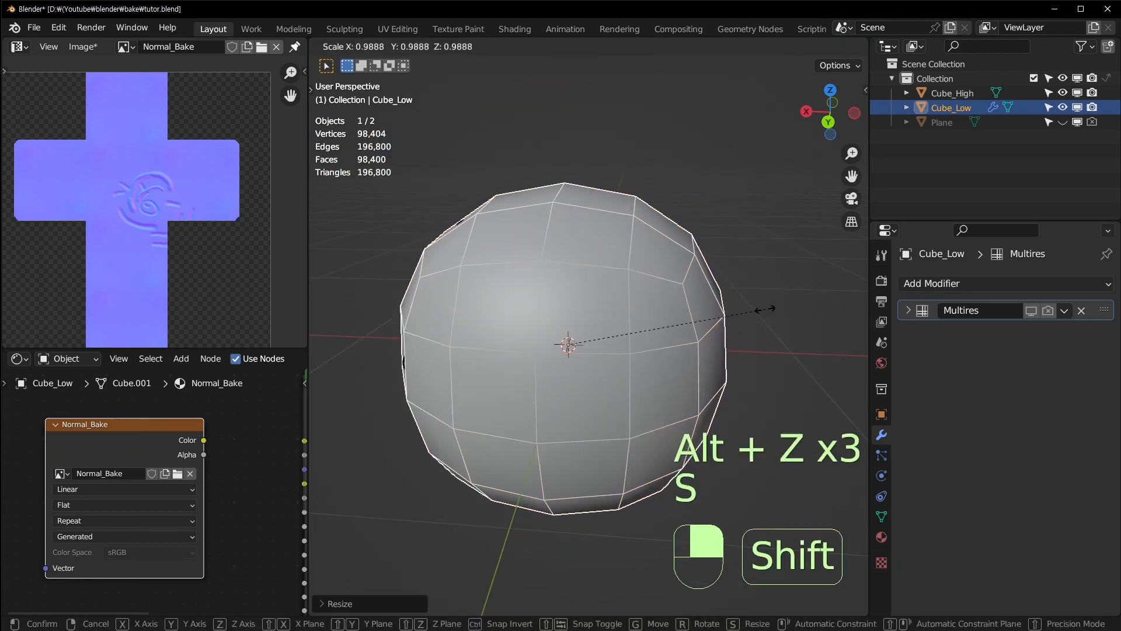
click(718, 310)
middle_drag(606, 357, 648, 345)
scroll(514, 344, up, 1)
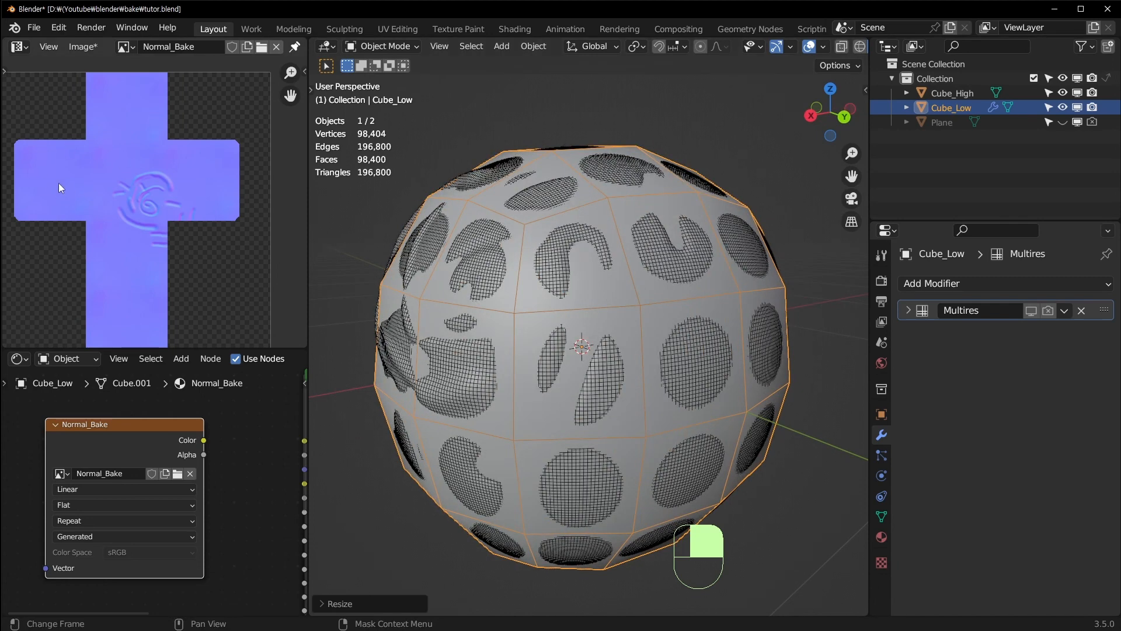
middle_drag(630, 337, 611, 346)
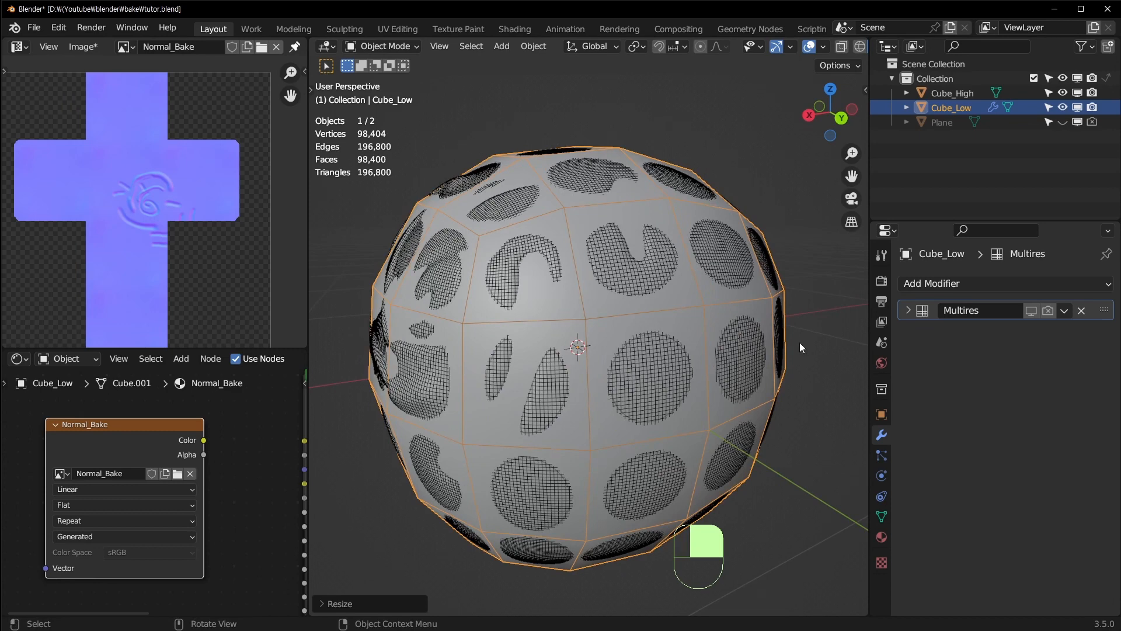
Scale Cube_Low up uniformly until it encloses Cube_High, and apply its scale
key(s)
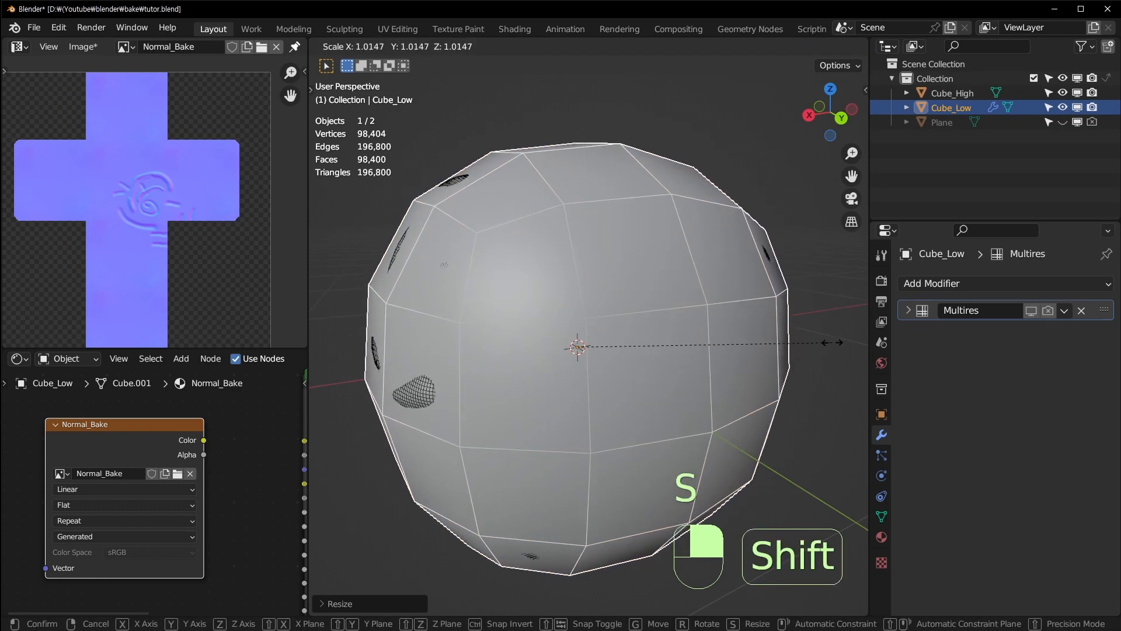
click(831, 342)
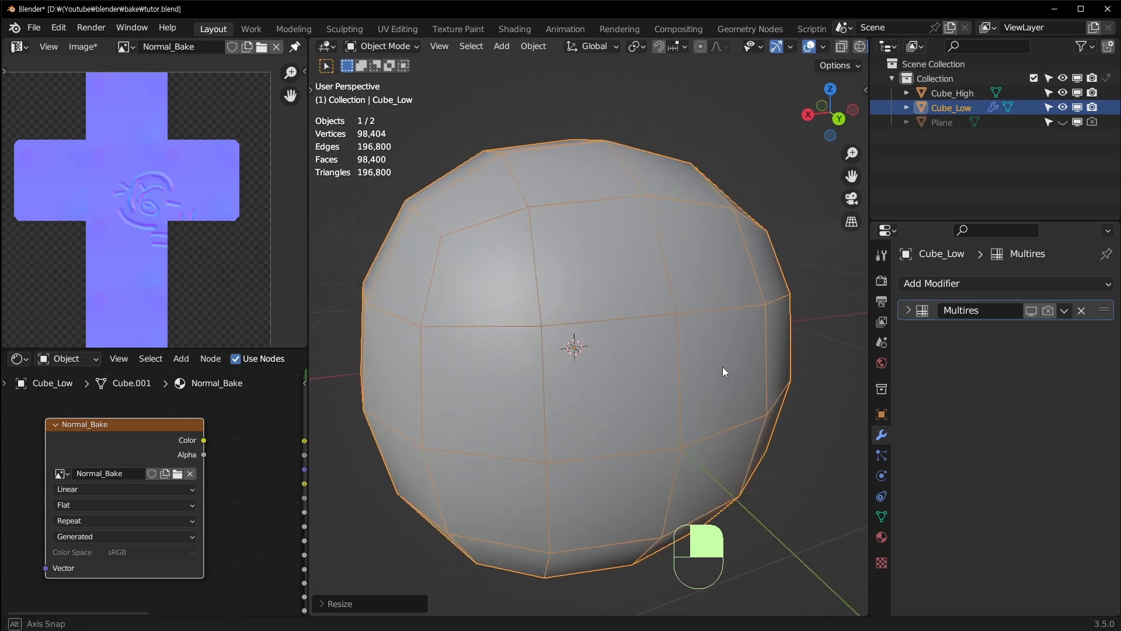
key(ctrl+a)
click(691, 337)
Disable Bake from Multires in the Cycles bake settings, keep the bake type Normal, and review the swizzle G options
click(882, 281)
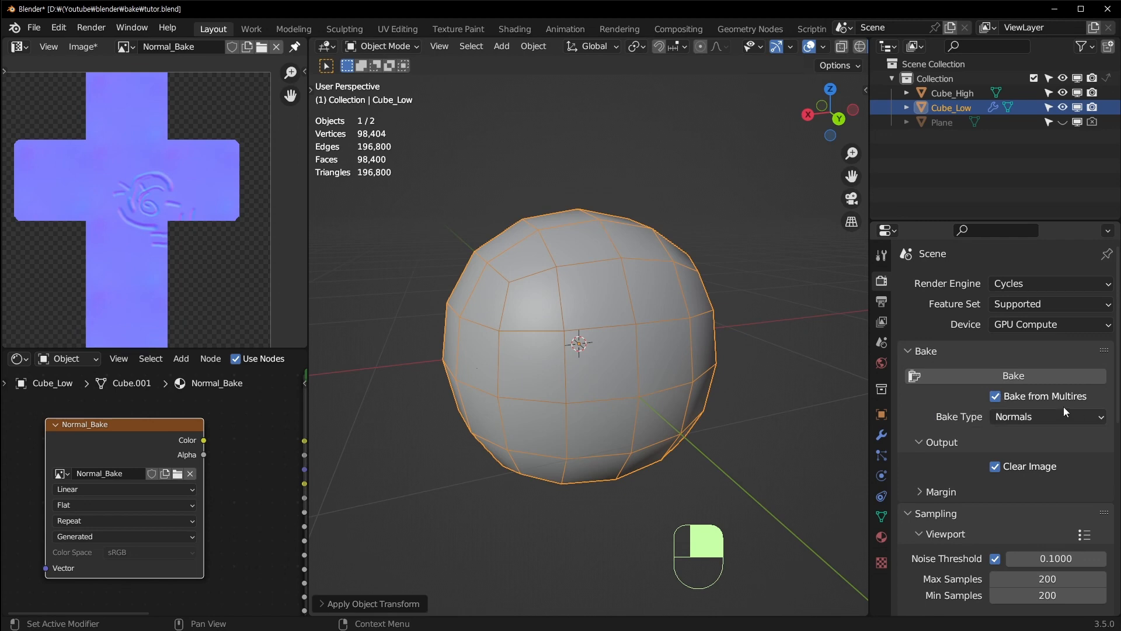
click(996, 397)
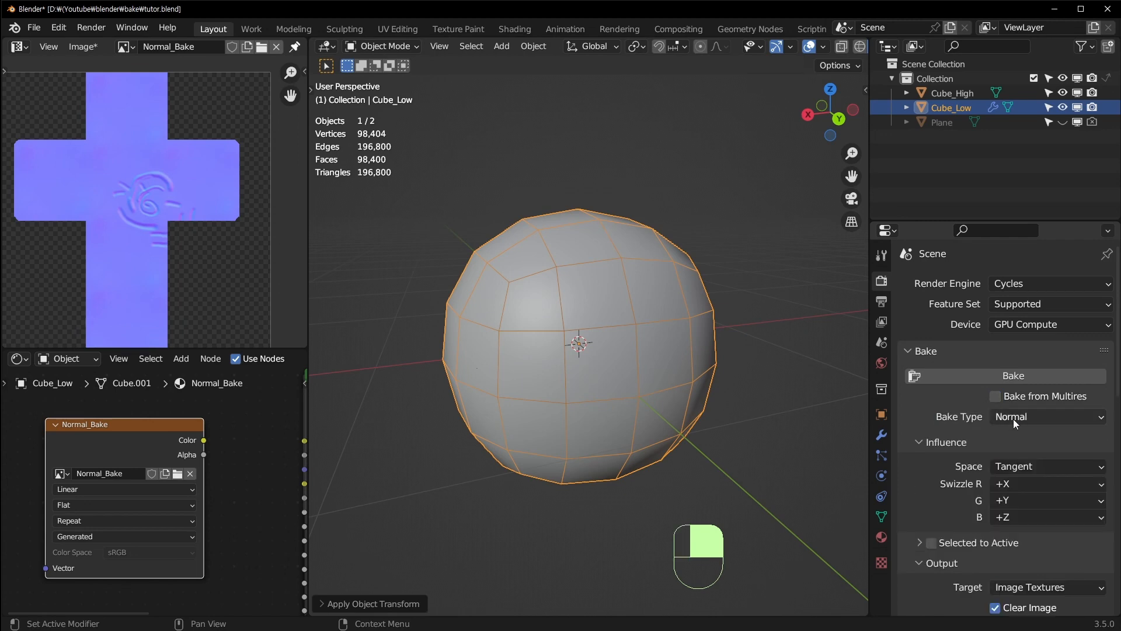
scroll(817, 373, down, 3)
scroll(724, 383, up, 2)
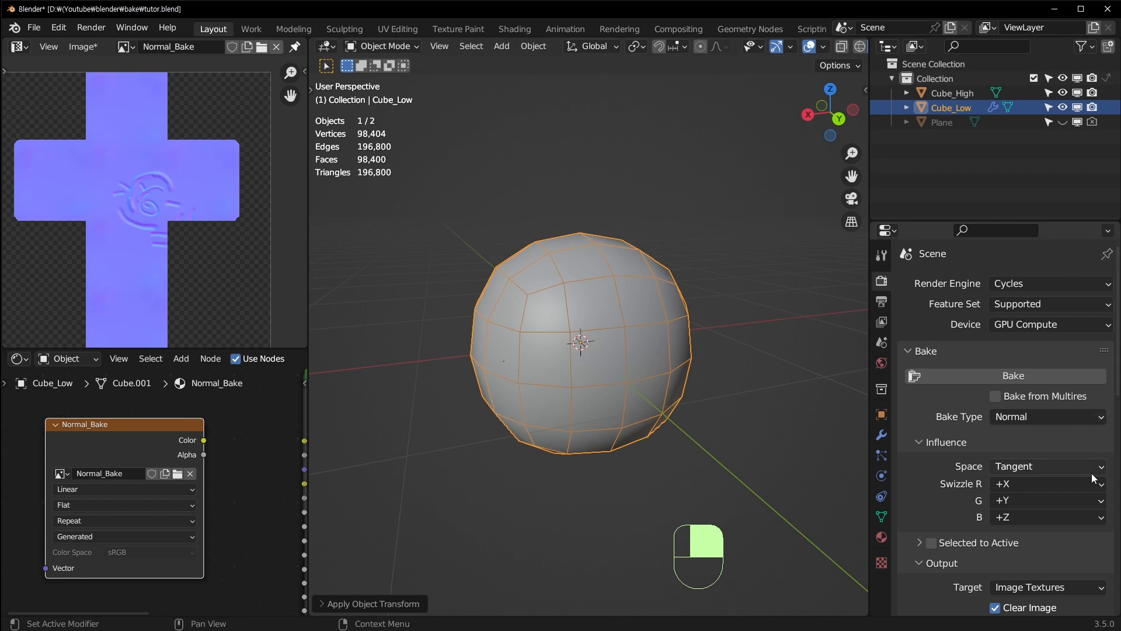
scroll(1040, 504, down, 4)
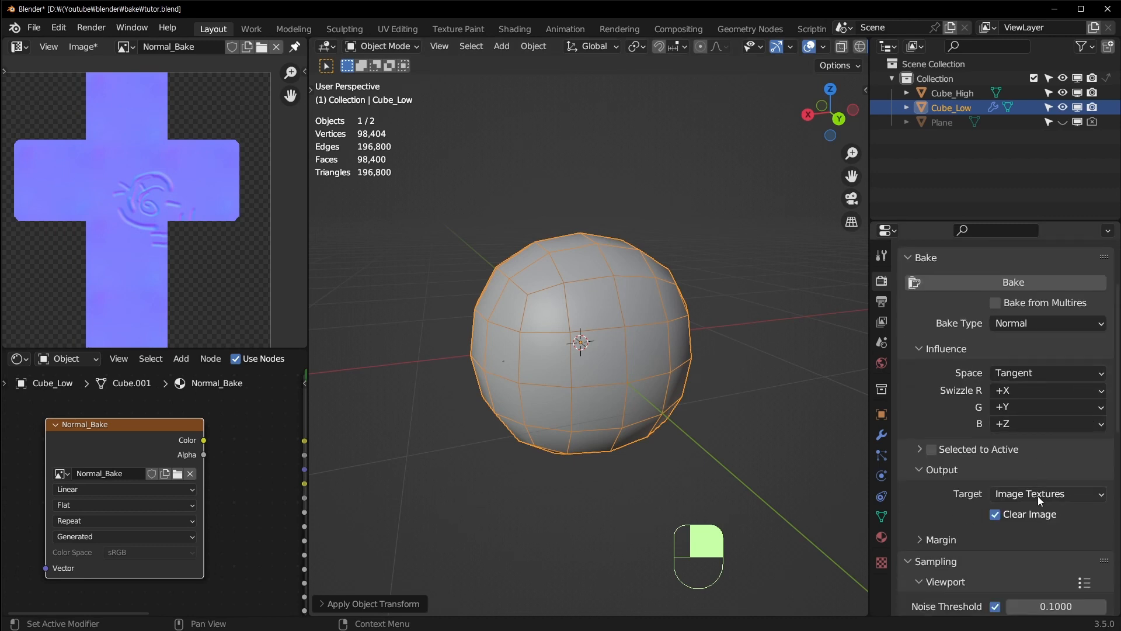
click(1018, 408)
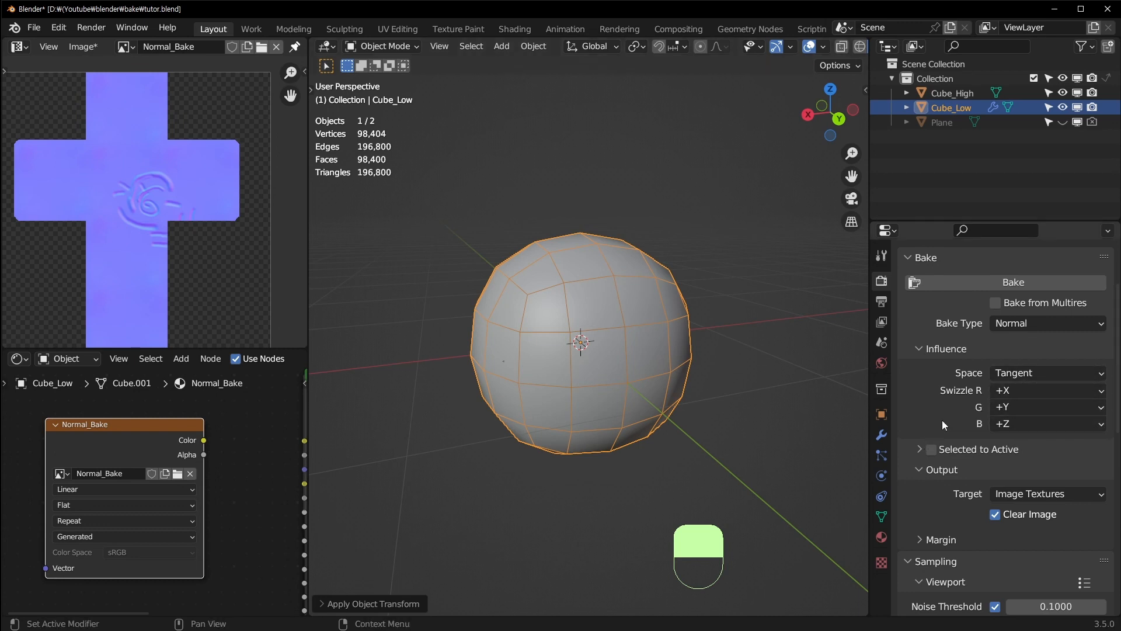
click(1025, 406)
Select Cube_High and then Cube_Low as the active object, and enable Selected to Active for the bake
scroll(696, 370, up, 3)
middle_drag(711, 281, 672, 290)
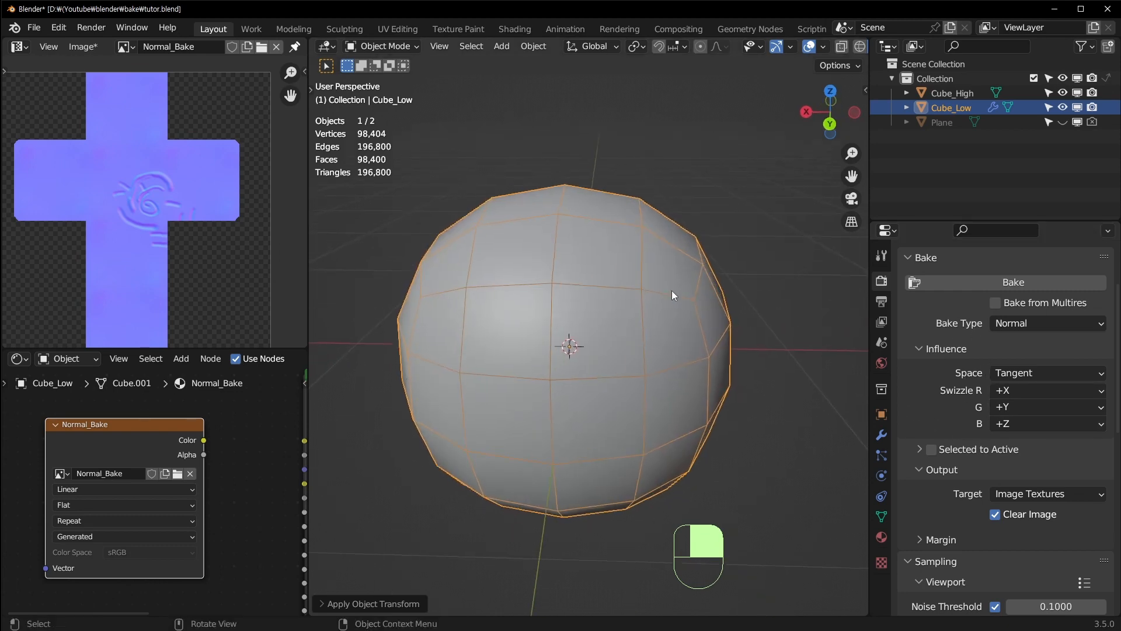
click(941, 97)
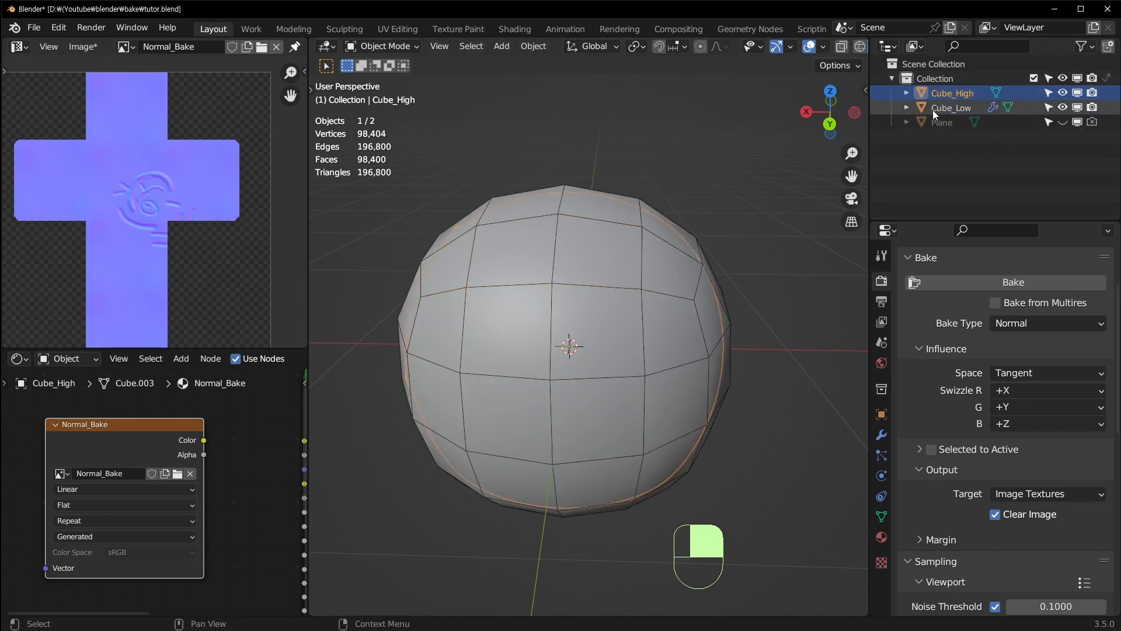
ctrl+click(949, 111)
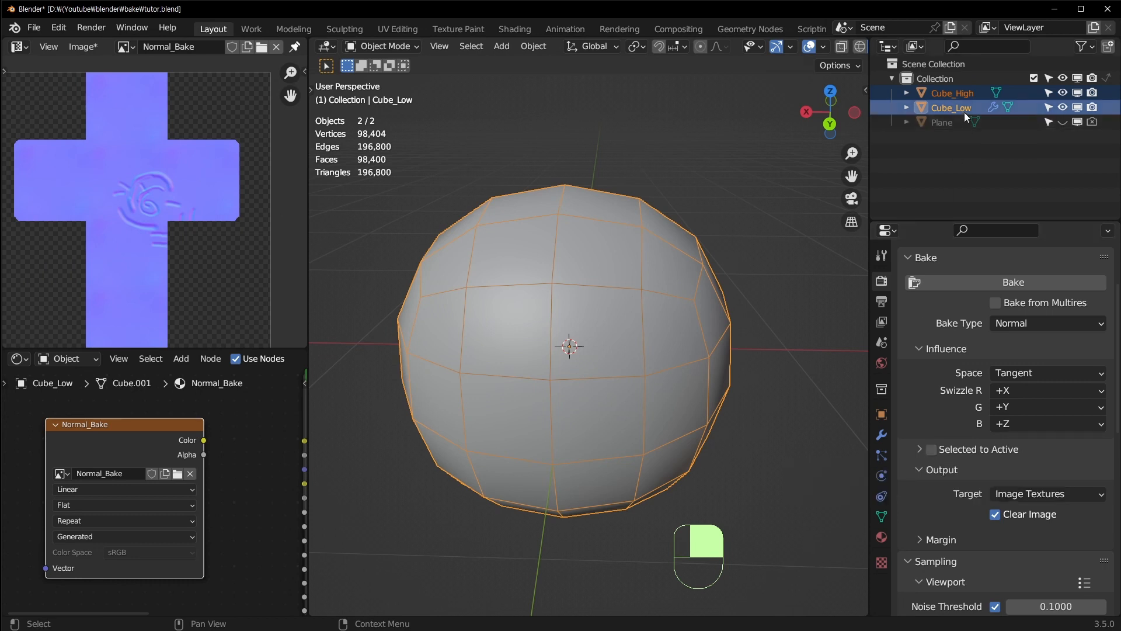
click(921, 450)
click(922, 450)
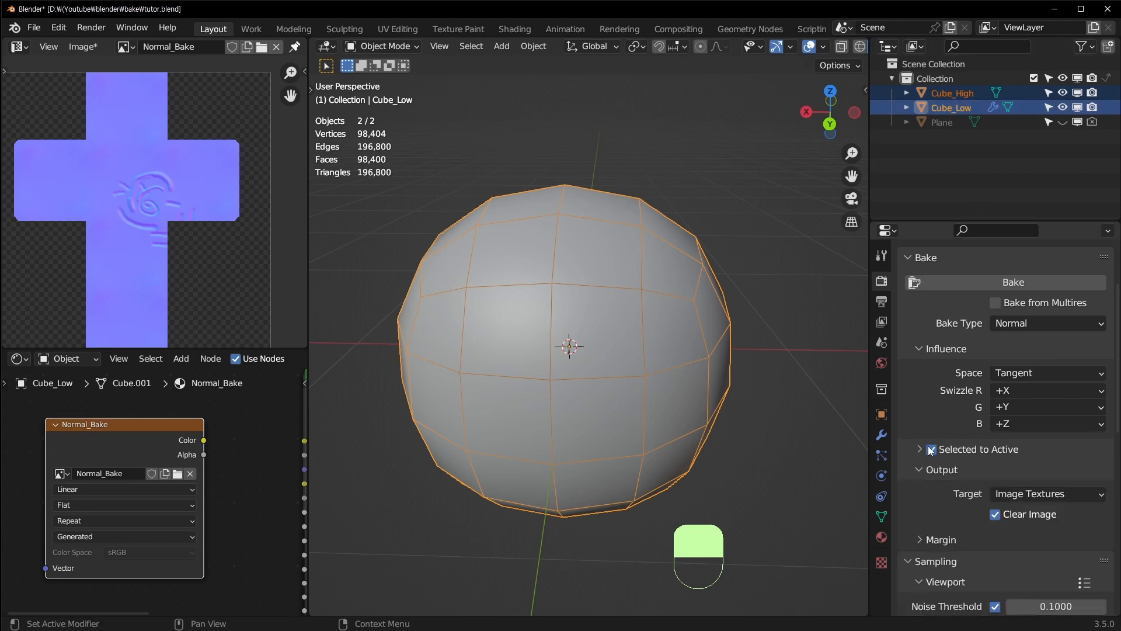
click(932, 449)
click(937, 451)
Collapse the Sampling settings below the bake options
scroll(1019, 501, down, 5)
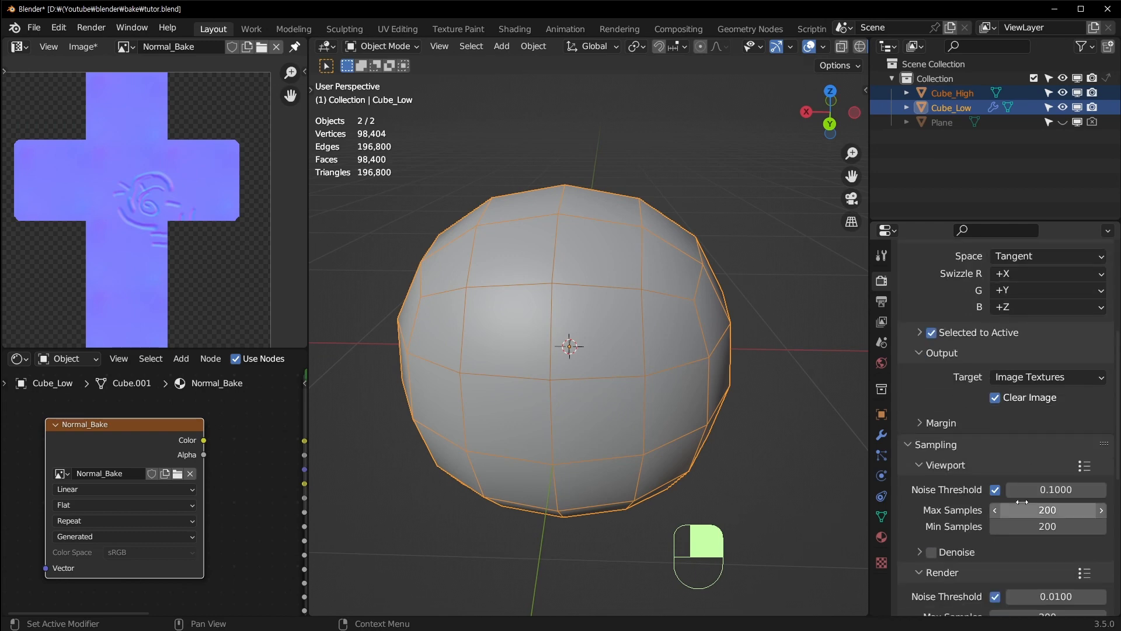
scroll(1011, 496, up, 1)
click(914, 467)
scroll(935, 432, up, 5)
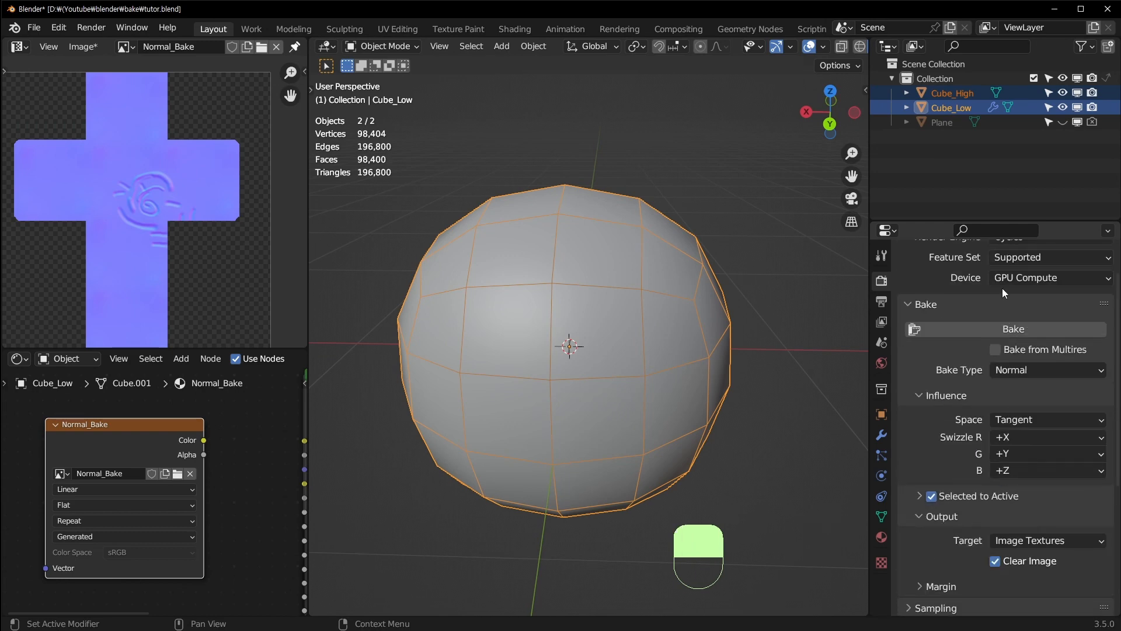
Reselect Cube_High with Cube_Low active, save the file, and bake the normal map with Selected to Active turned off
click(797, 331)
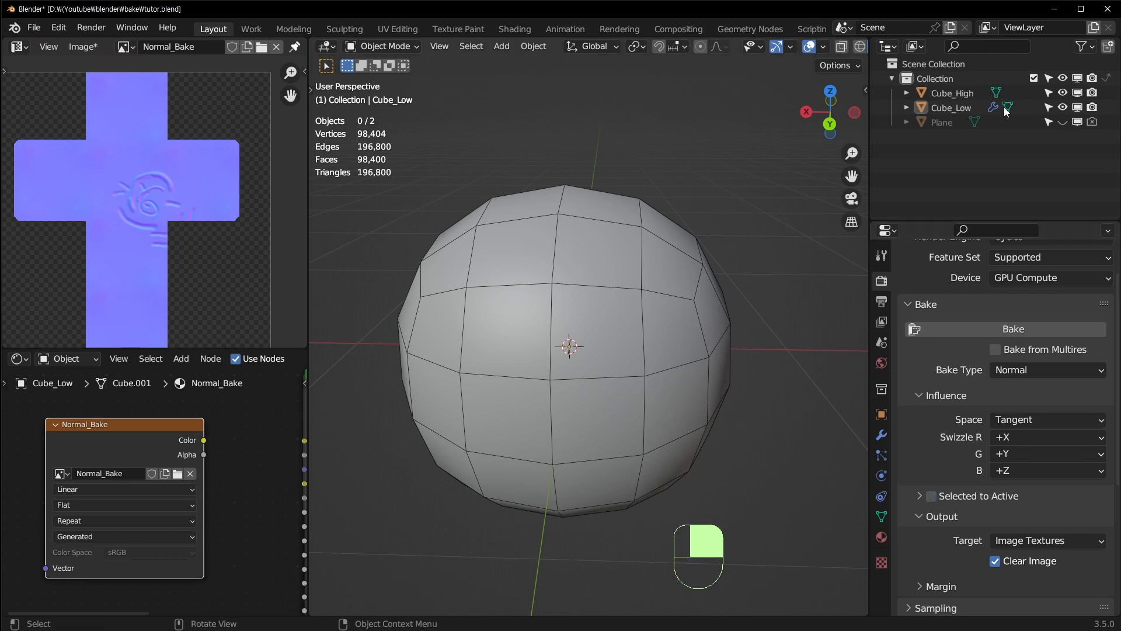
click(946, 92)
ctrl+click(949, 113)
key(ctrl+s)
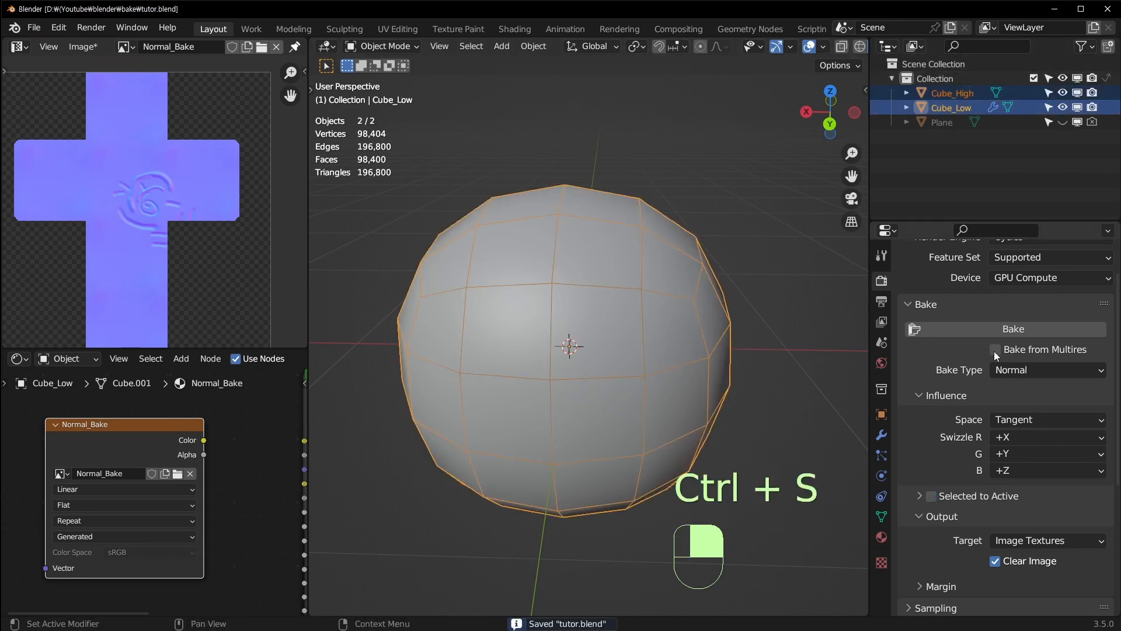
click(1007, 329)
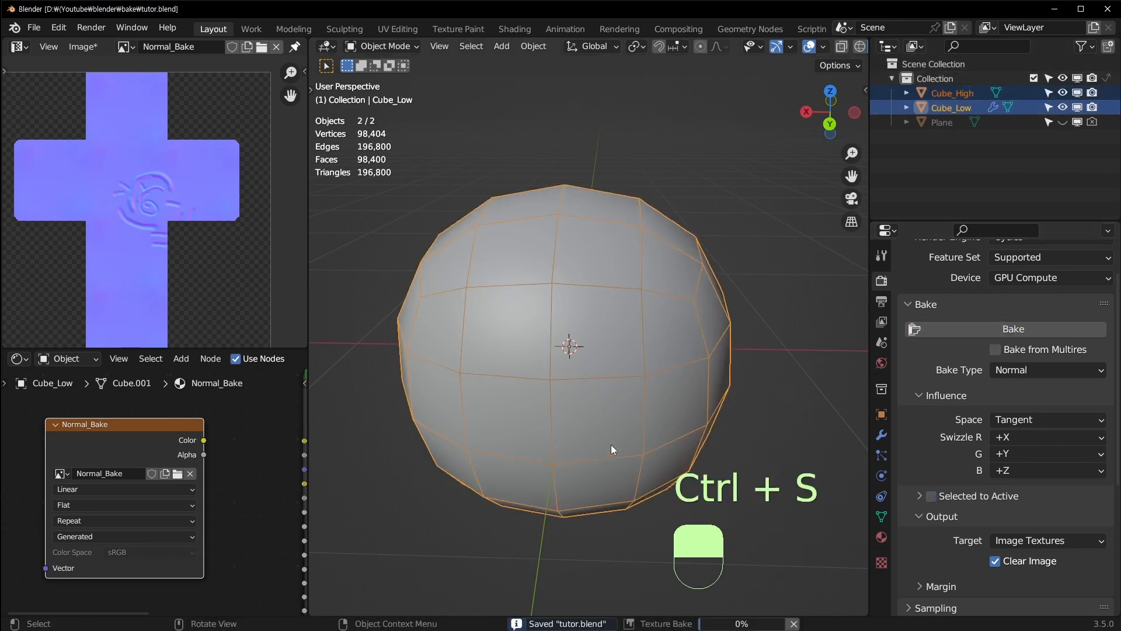
middle_drag(611, 445, 635, 435)
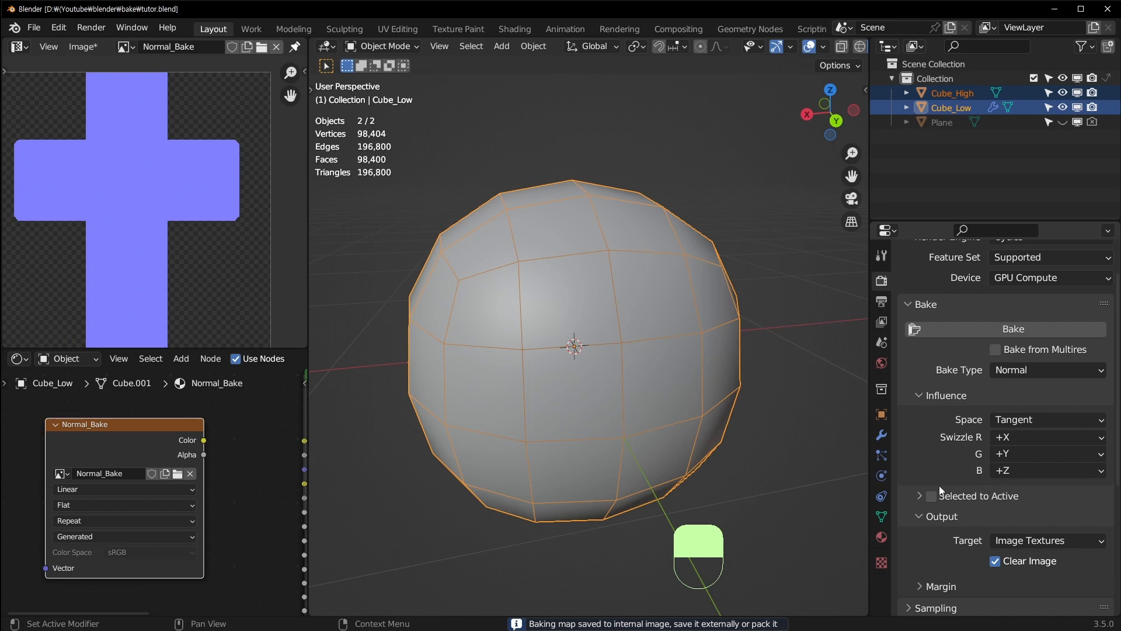
Reselect Cube_High with Cube_Low active, bake the normal map with Selected to Active enabled, and inspect the carved detail in Normal_Bake
click(950, 95)
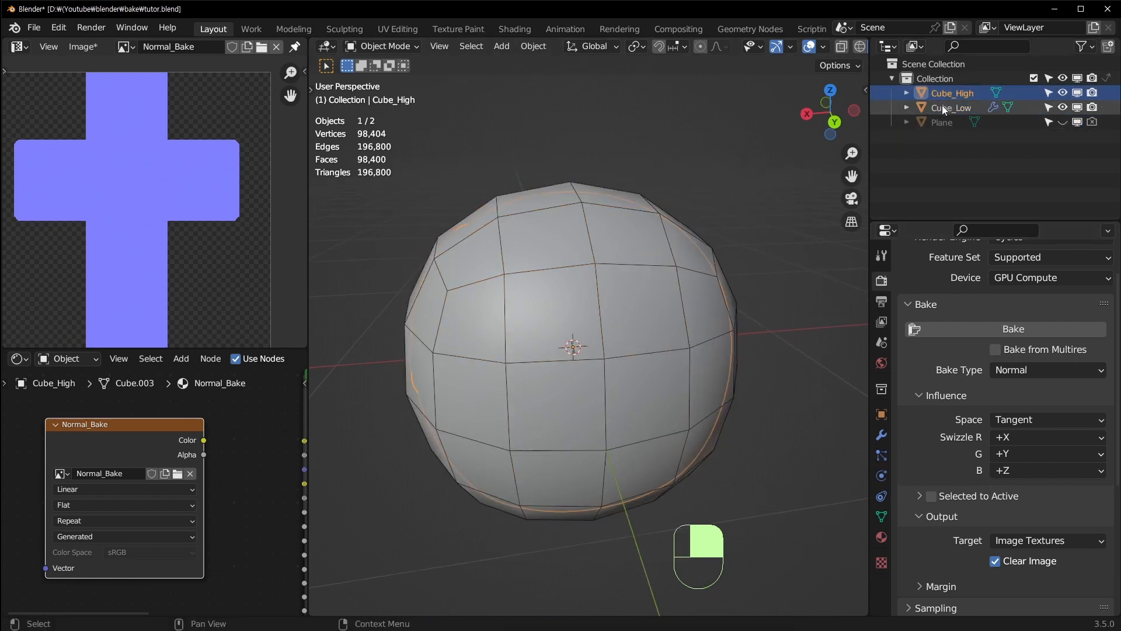
ctrl+click(942, 105)
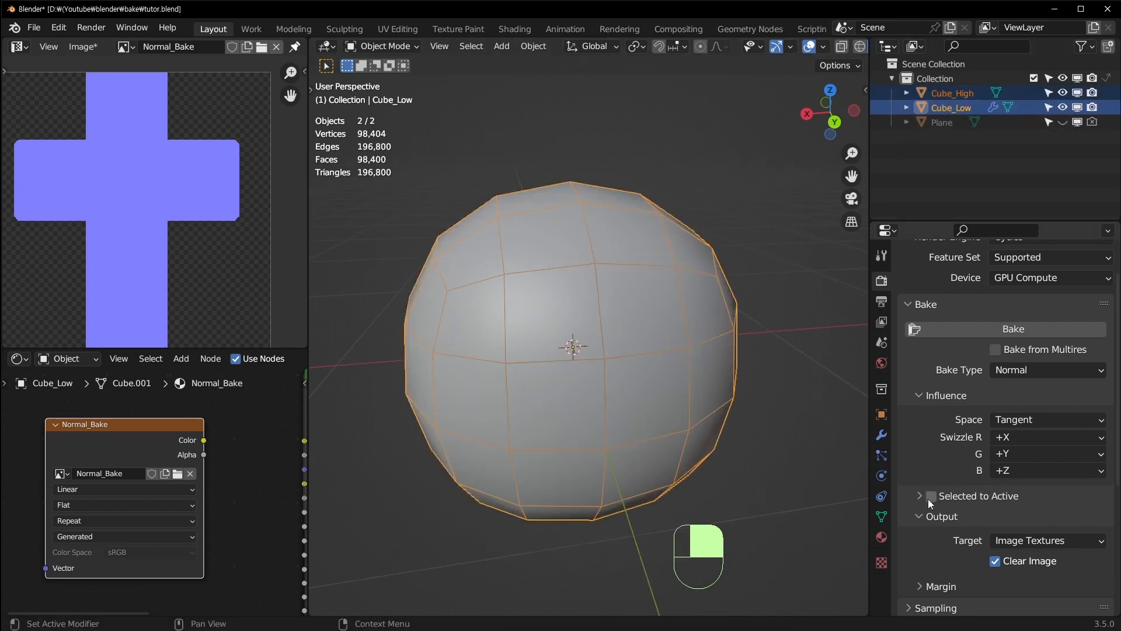
click(959, 322)
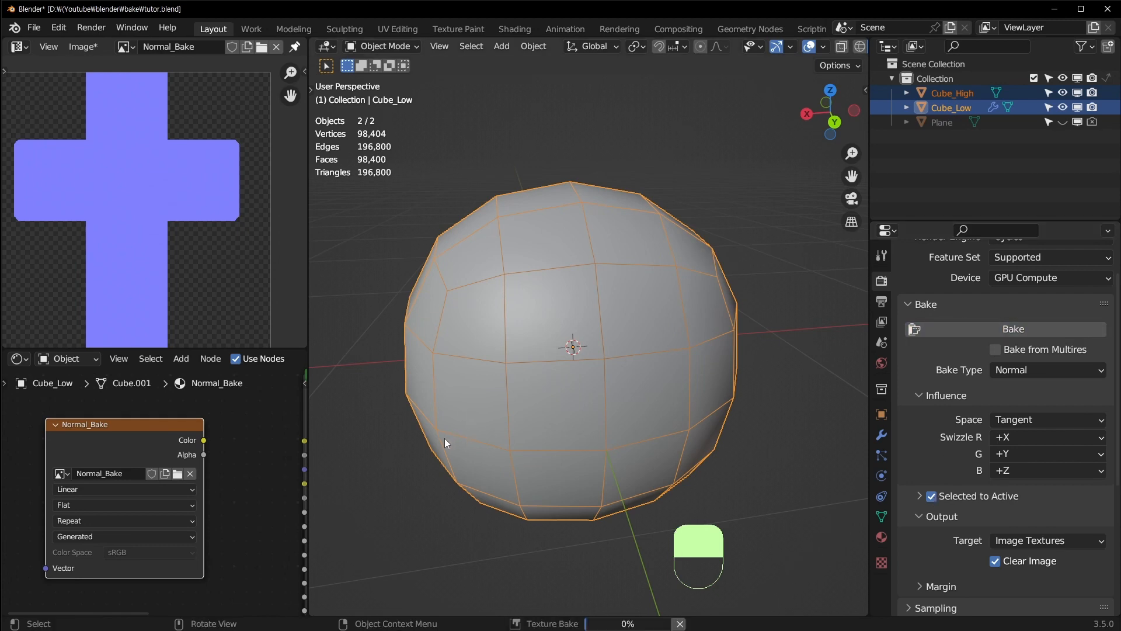
scroll(101, 198, up, 3)
scroll(150, 202, down, 4)
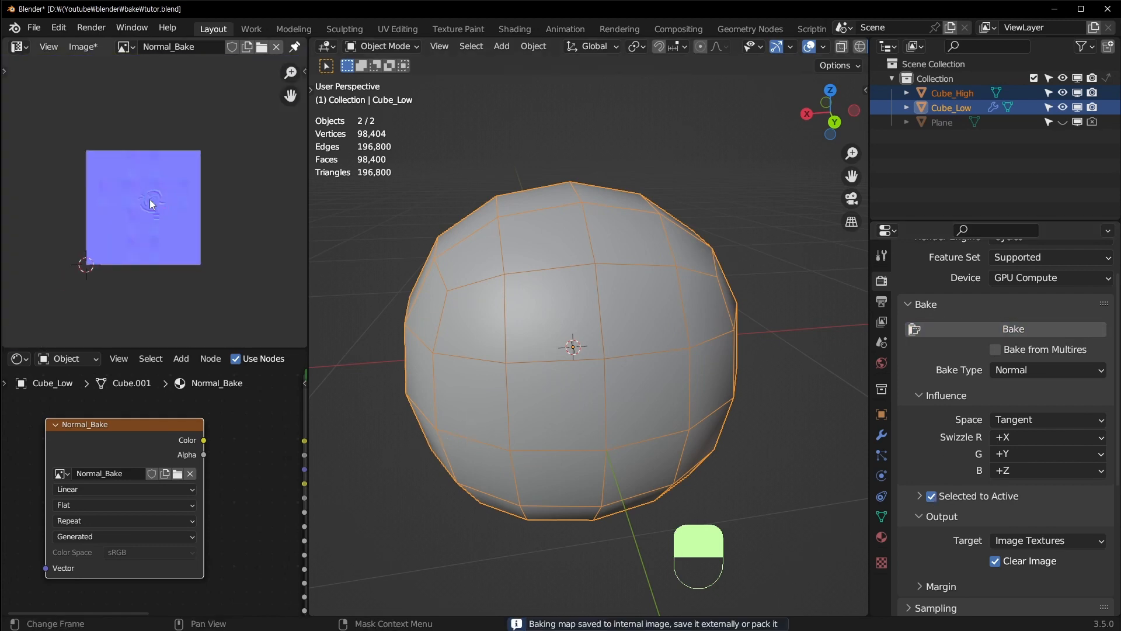
scroll(153, 207, up, 7)
scroll(153, 193, down, 4)
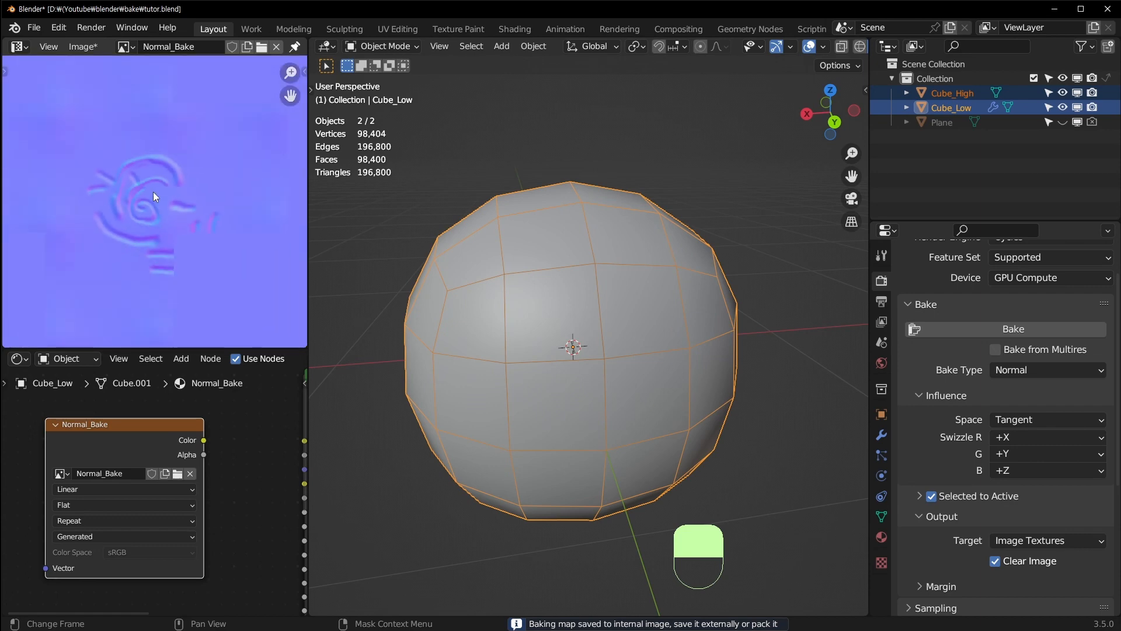
scroll(153, 191, up, 2)
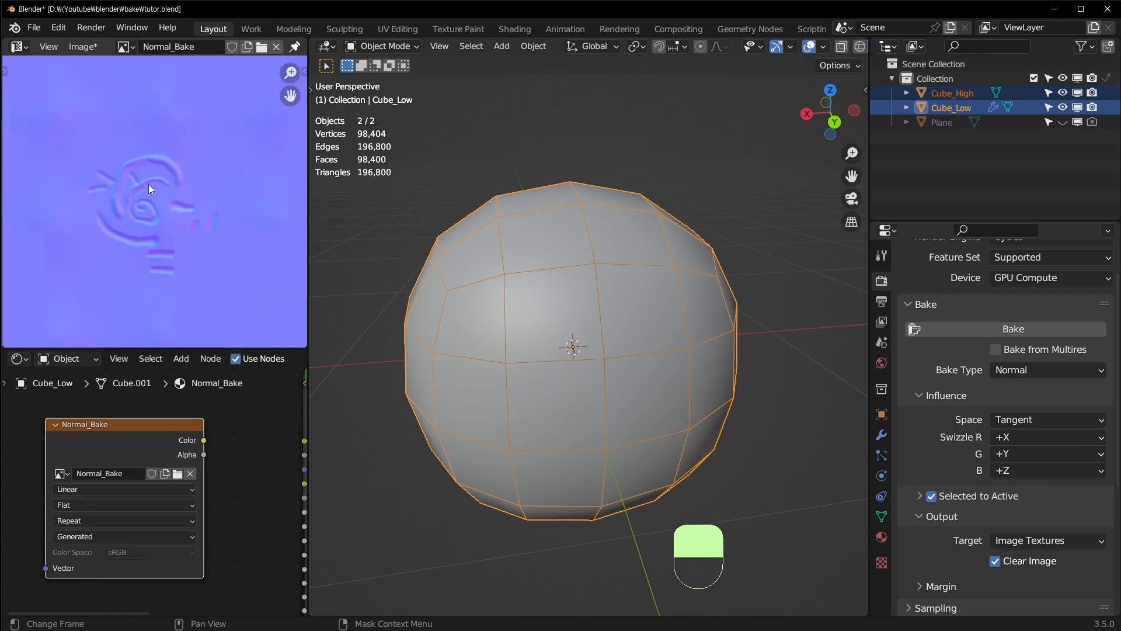
scroll(163, 184, up, 2)
Move Cube_High along the X axis so it only partly overlaps Cube_Low
scroll(708, 254, down, 3)
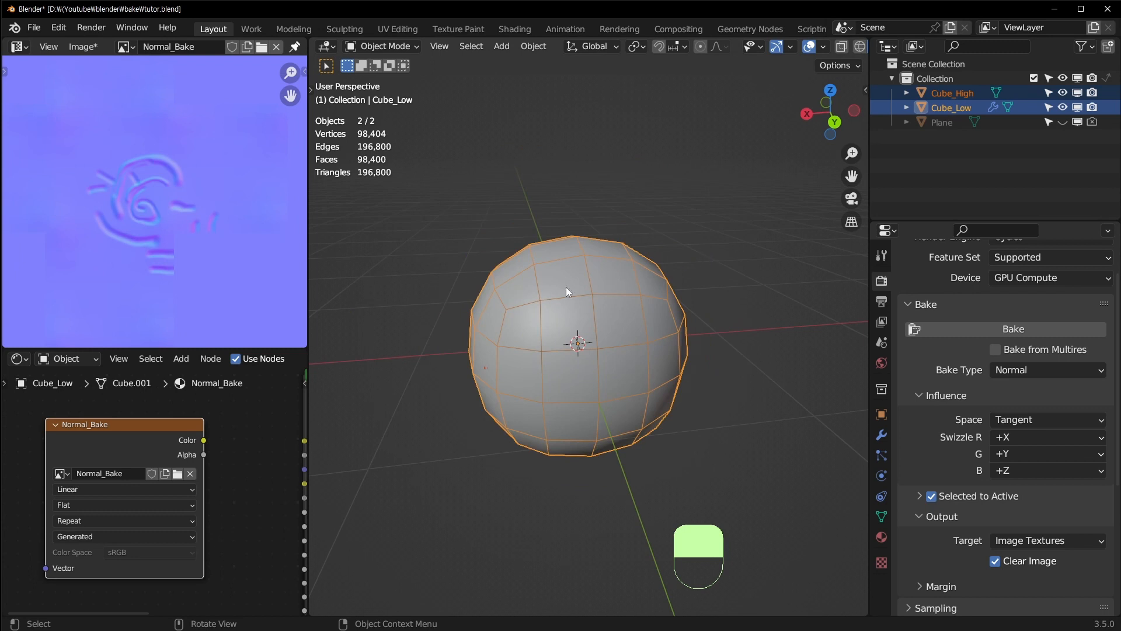
click(945, 92)
key(g)
key(x)
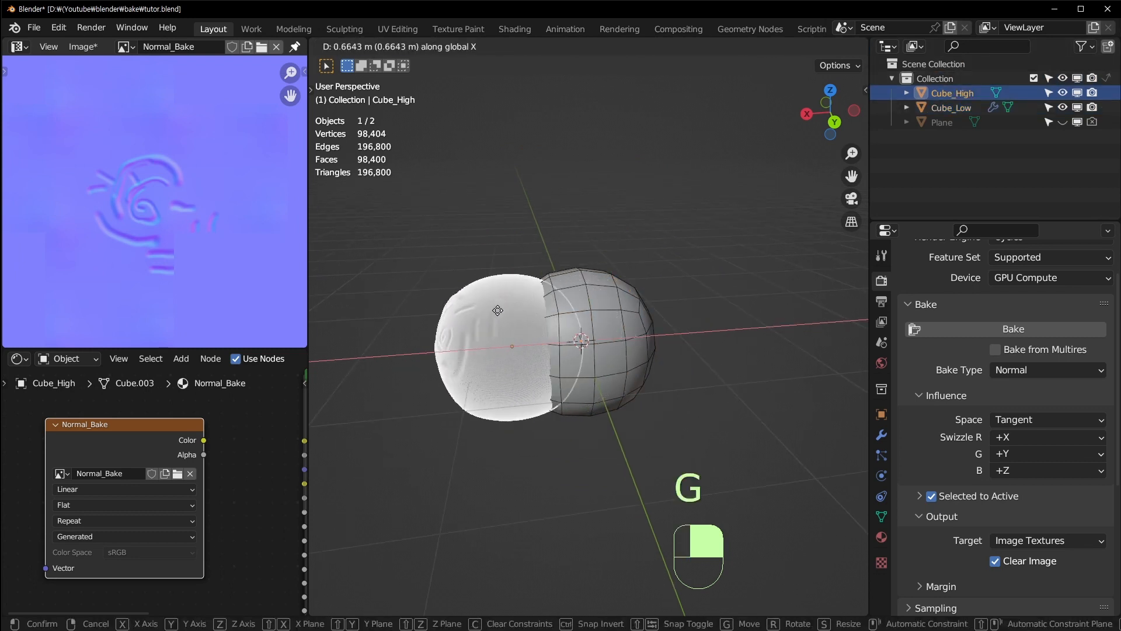
click(441, 315)
key(g)
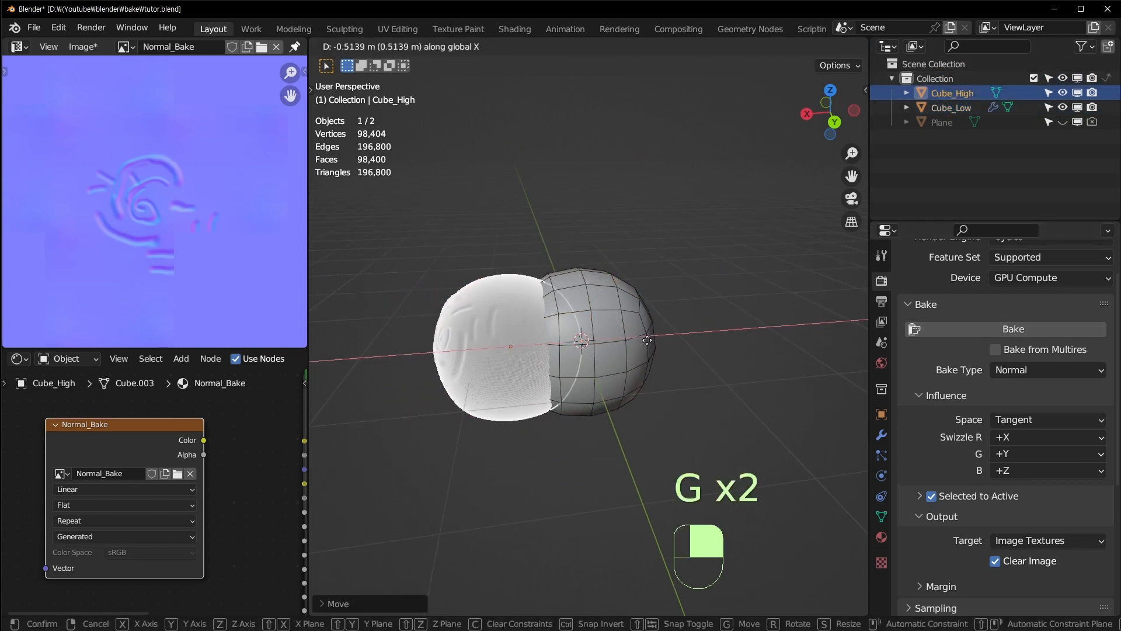
click(689, 326)
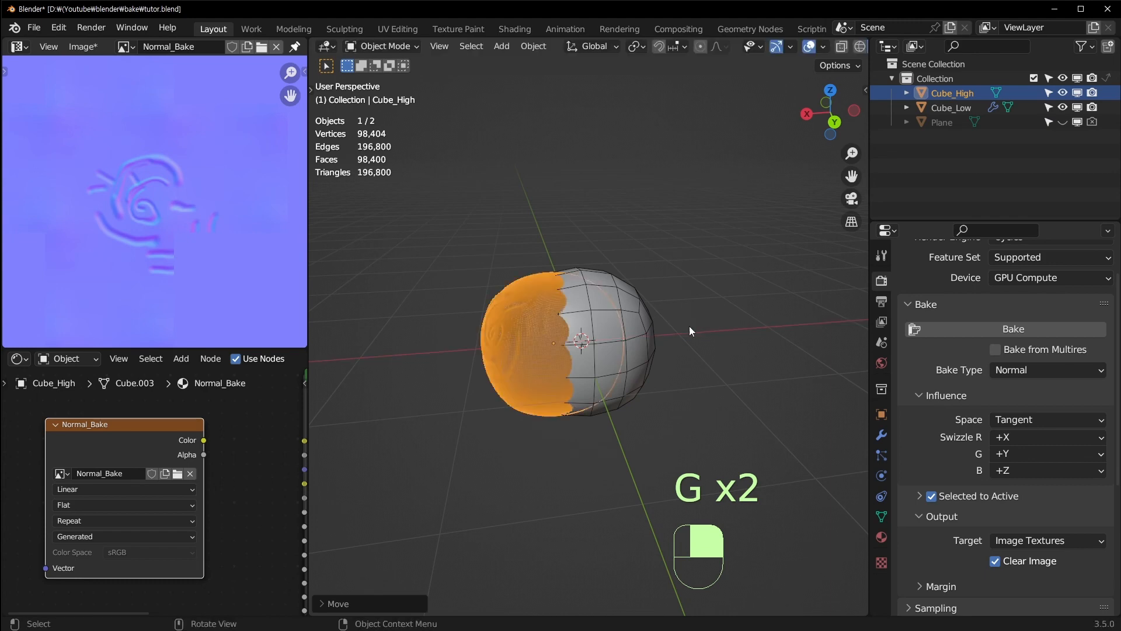
Add Cube_Low to the selection as the active object, bake from the offset Cube_High, and inspect Normal_Bake
shift+click(643, 322)
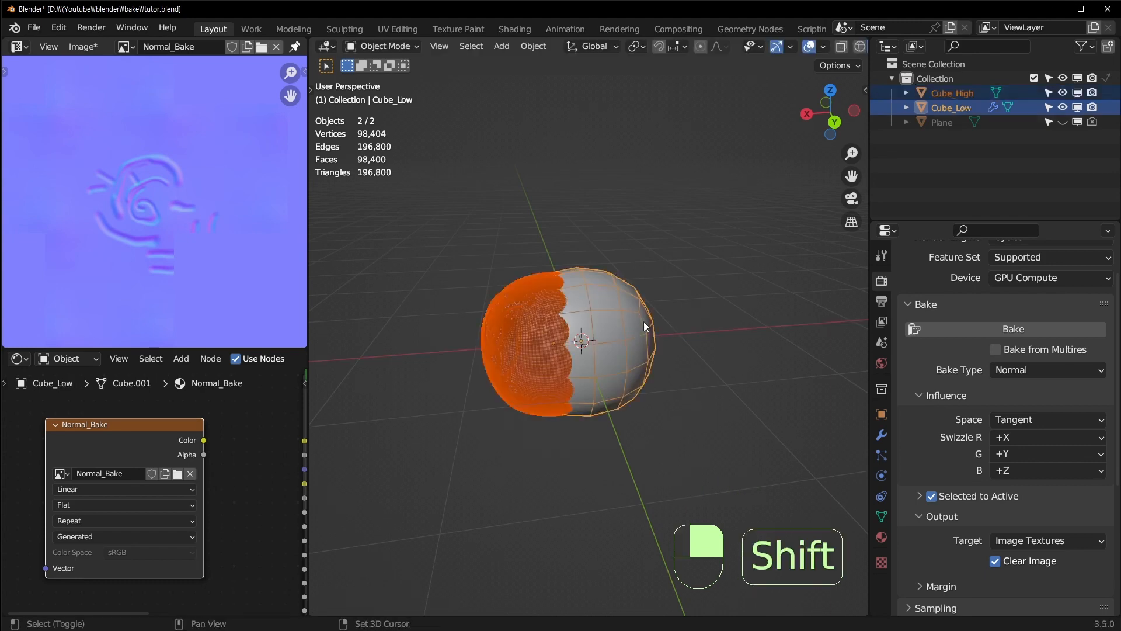
click(1042, 324)
scroll(573, 374, up, 4)
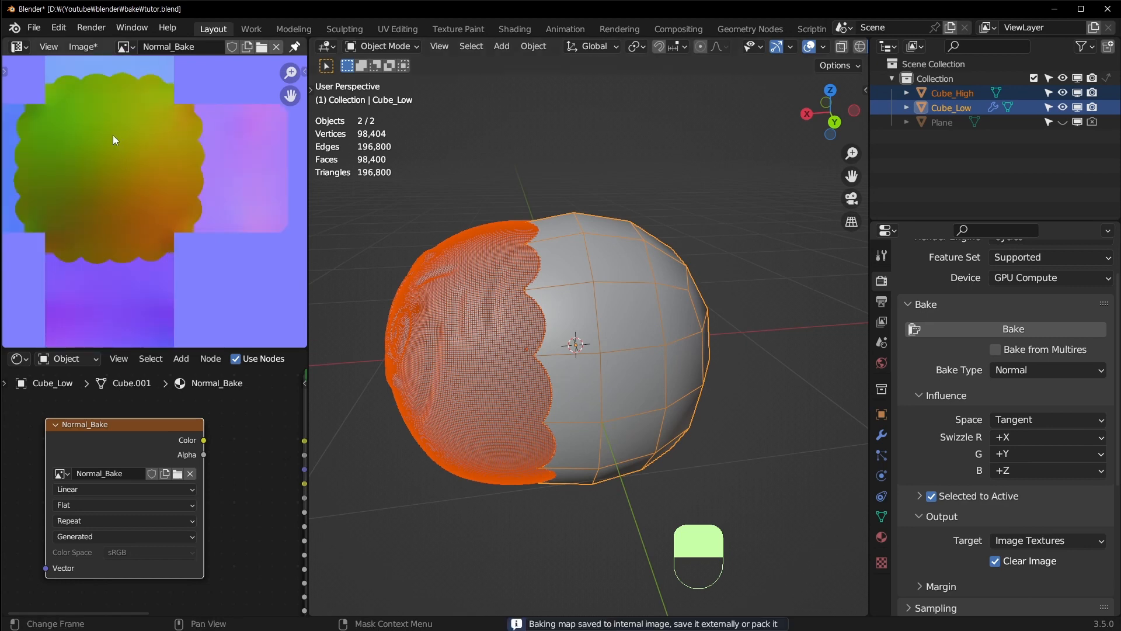
shift+middle_drag(114, 135, 114, 203)
scroll(528, 220, up, 2)
Set Cube_High's X location to 0 m so it overlaps Cube_Low again, and select Cube_Low
click(416, 320)
scroll(584, 319, down, 4)
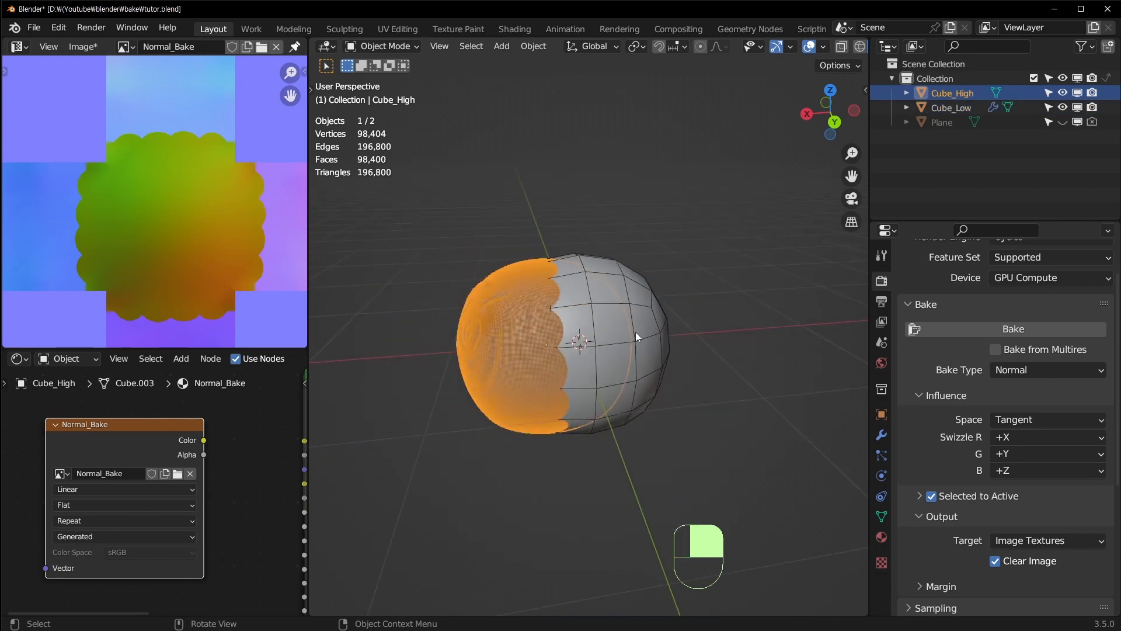
key(n)
click(755, 128)
text(0)
key(Return)
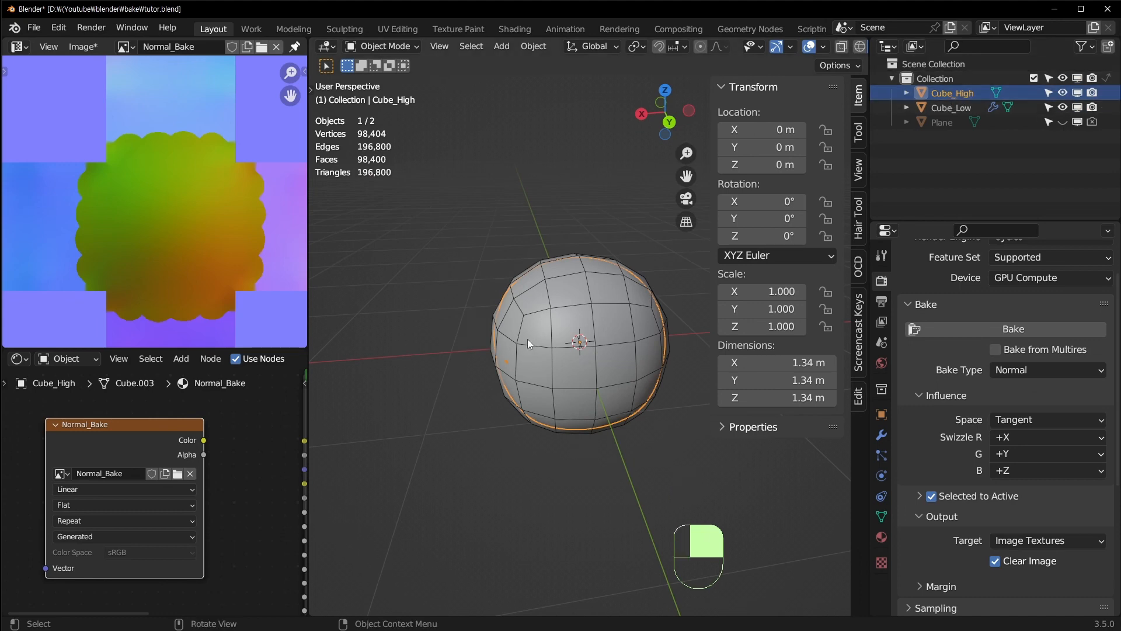
scroll(559, 240, up, 3)
click(559, 240)
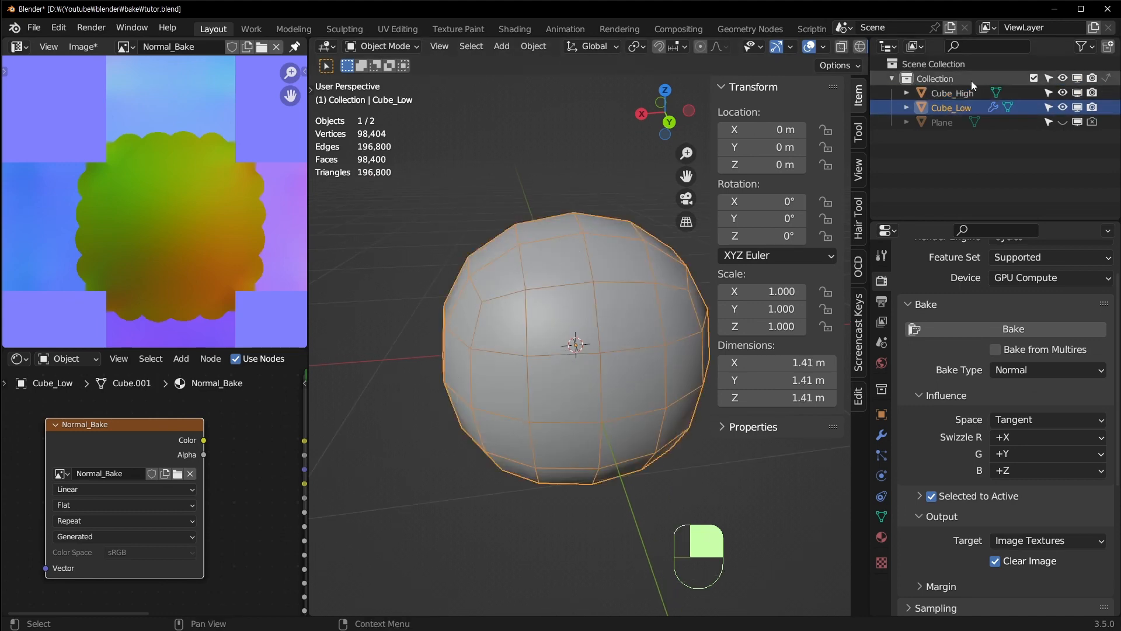
Add Cube_High to the selection with Cube_Low active, bake the normal map from the aligned meshes, and inspect Normal_Bake
ctrl+click(940, 96)
ctrl+click(932, 108)
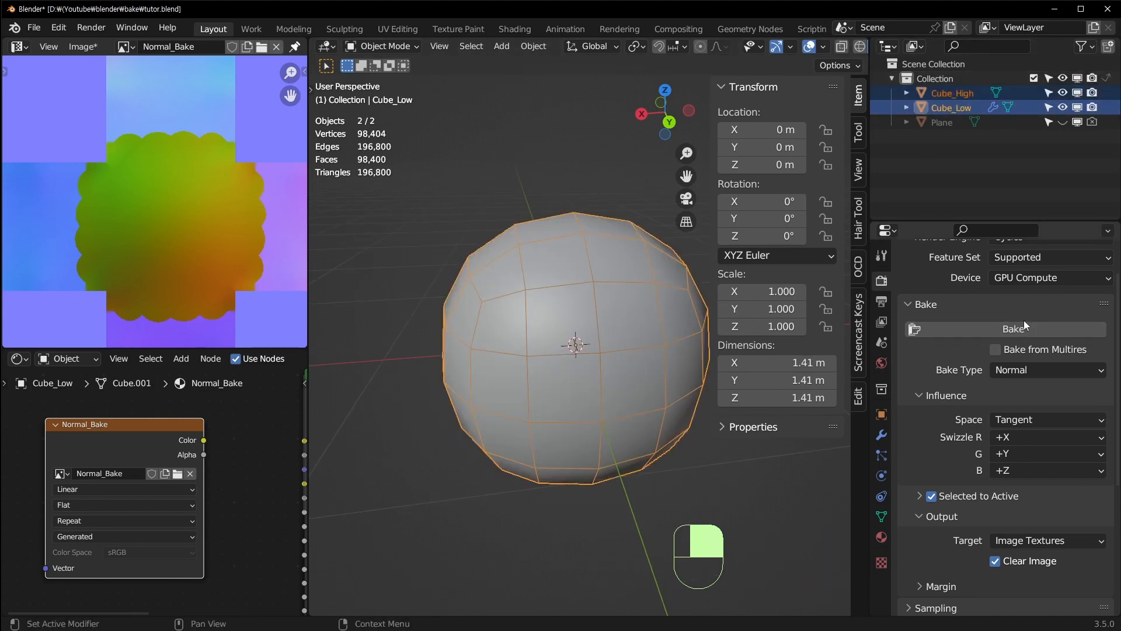
click(996, 334)
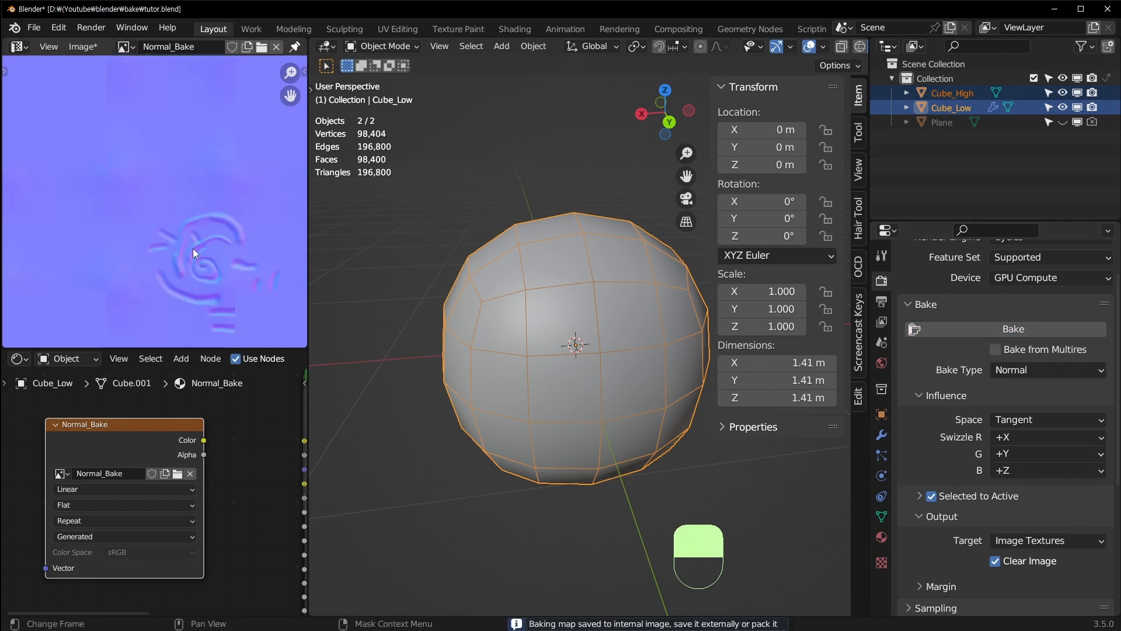
scroll(160, 195, down, 5)
scroll(167, 230, up, 3)
middle_drag(167, 230, 158, 193)
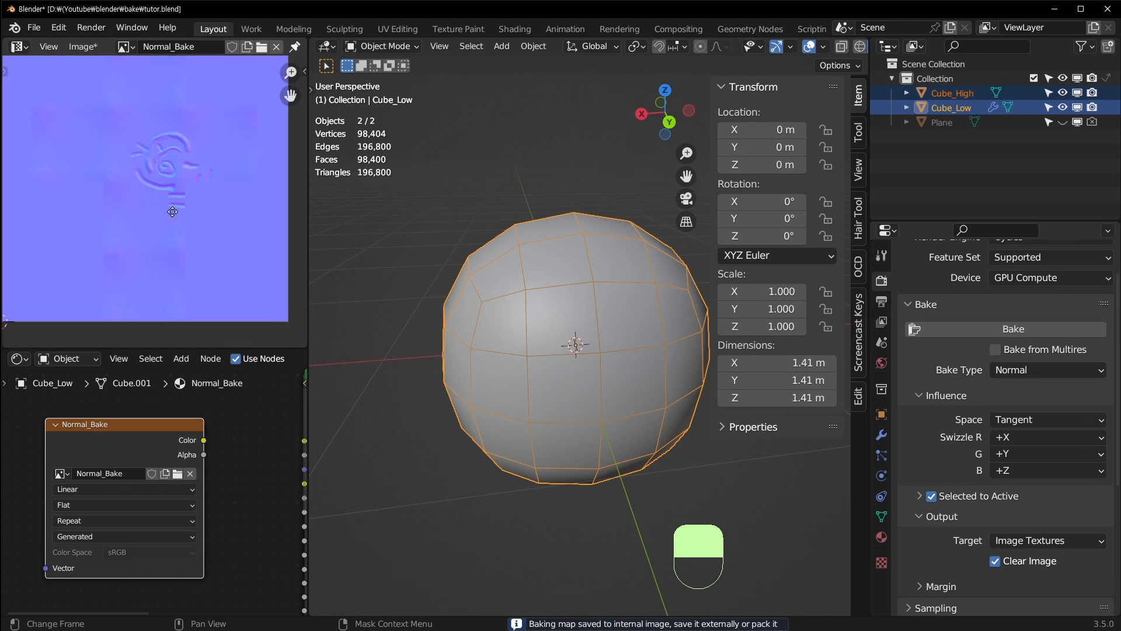
Move Cube_Low about 1.39 m along the X axis so it sits beside Cube_High, and turn off the wireframe display
click(562, 262)
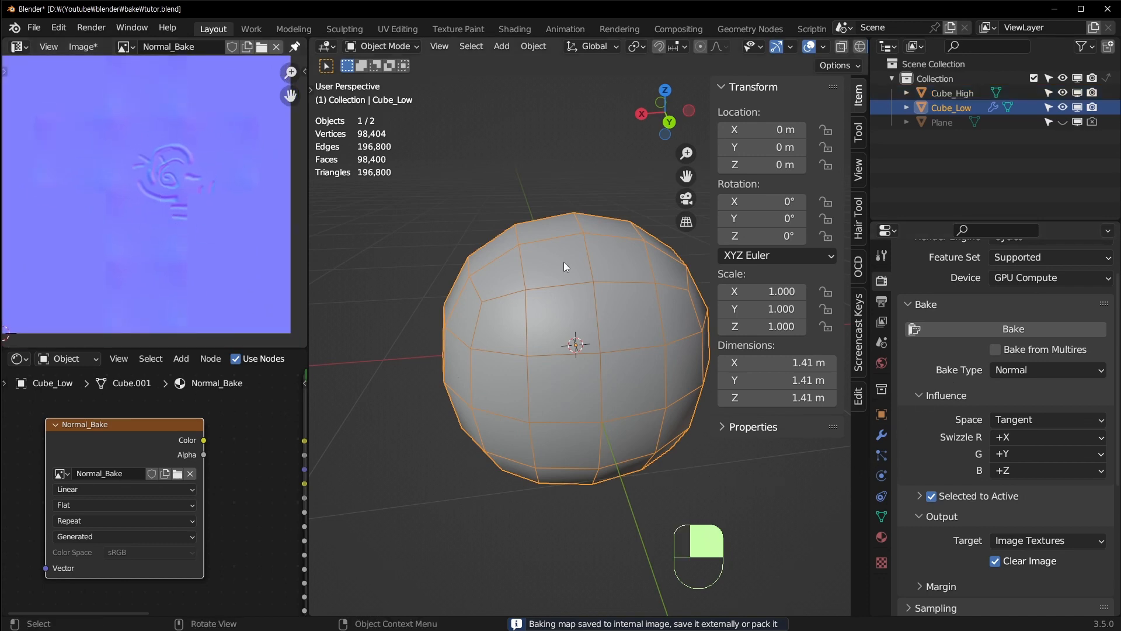
scroll(579, 383, down, 2)
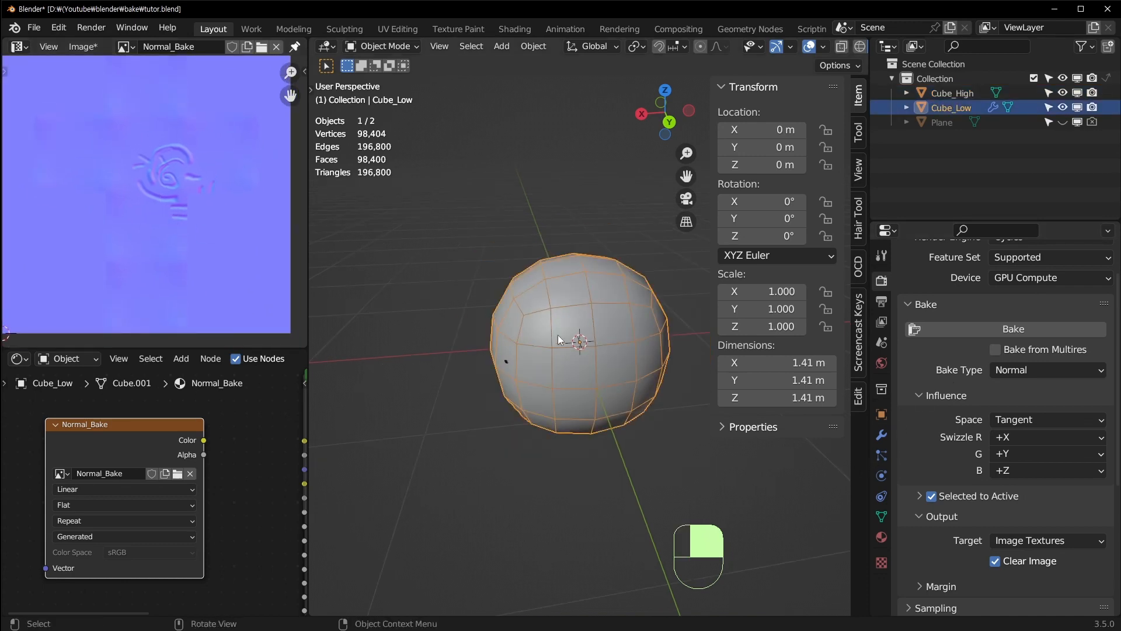
key(g)
key(x)
click(420, 347)
key(ctrl+w)
shift+middle_drag(530, 338, 613, 334)
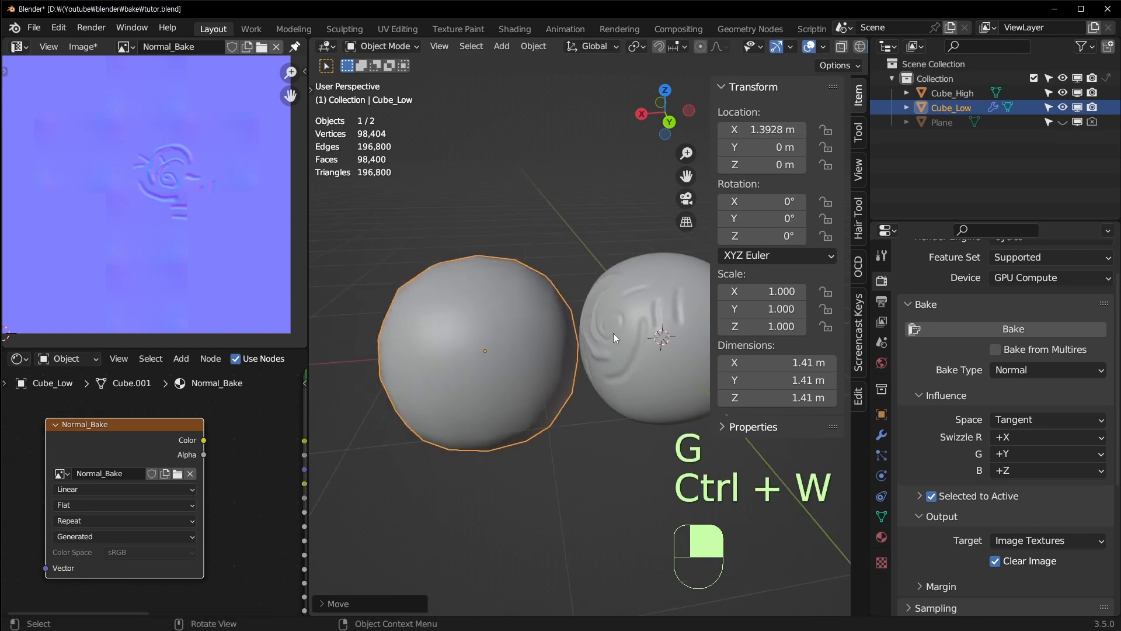
key(n)
Switch the viewport to Material Preview shading and examine the sculpted detail on Cube_High up close
middle_drag(133, 387, 225, 372)
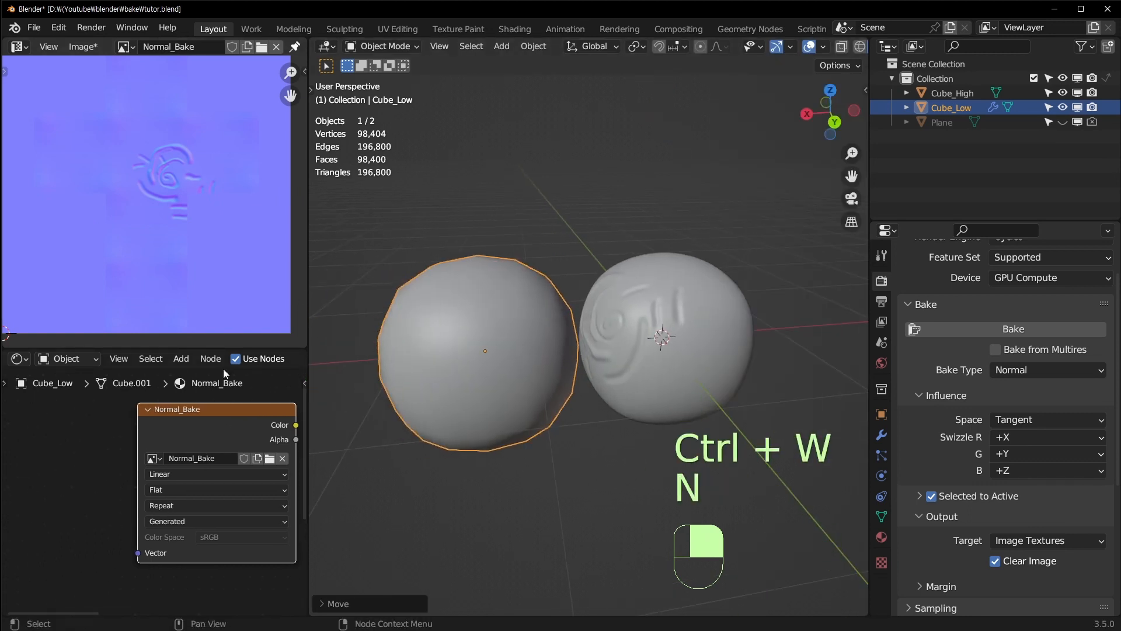
shift+middle_drag(441, 375, 549, 401)
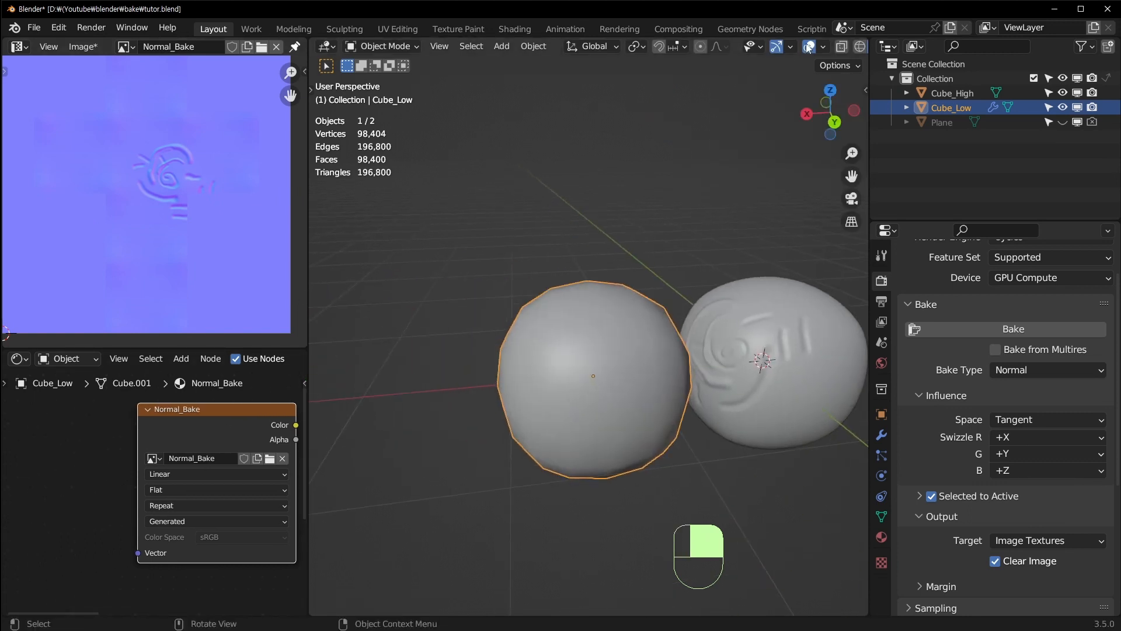
scroll(809, 46, down, 3)
click(830, 50)
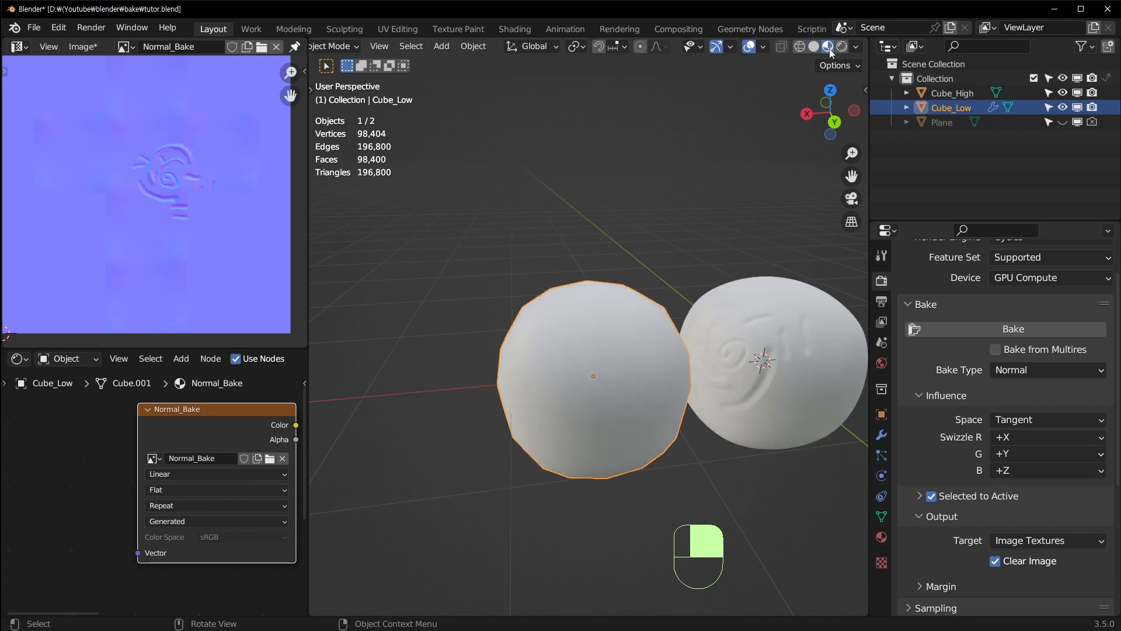
click(753, 390)
scroll(751, 423, up, 4)
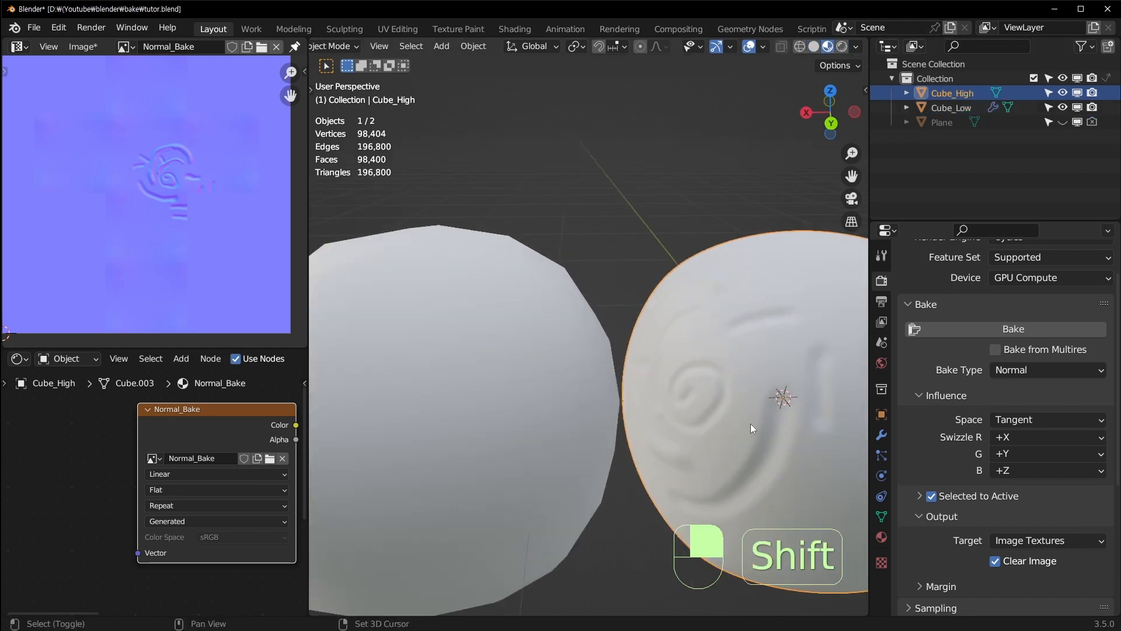
key(KP_Decimal)
key(ctrl+w)
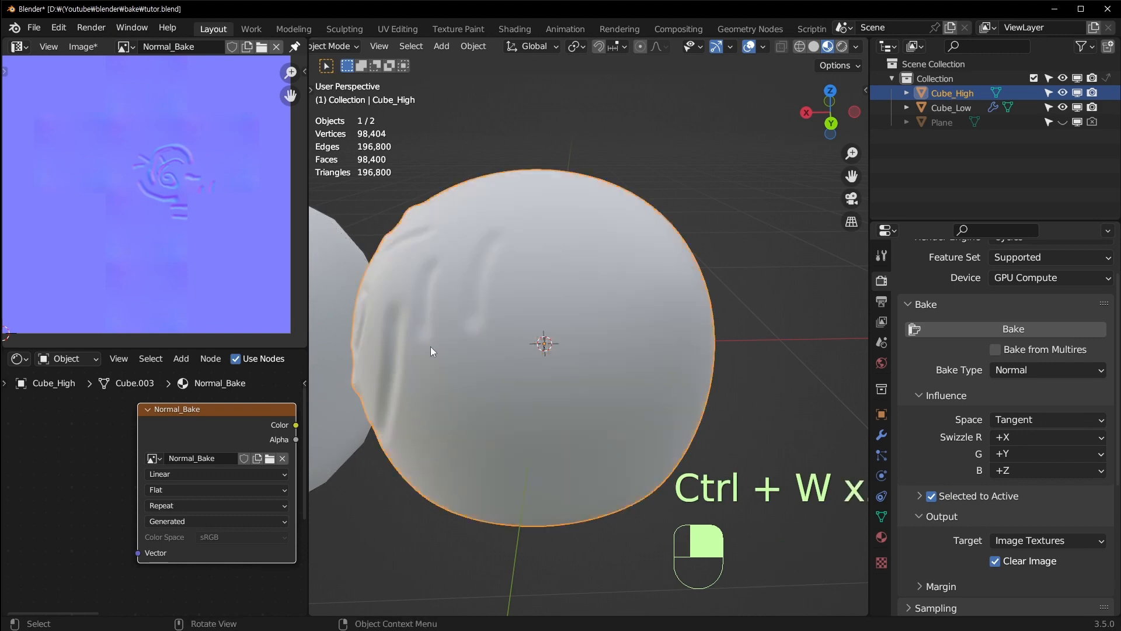
Select Cube_Low and move its Normal_Bake image texture node farther away from the Principled BSDF in the material's node tree
shift+middle_drag(430, 346, 794, 333)
click(681, 283)
scroll(115, 480, down, 2)
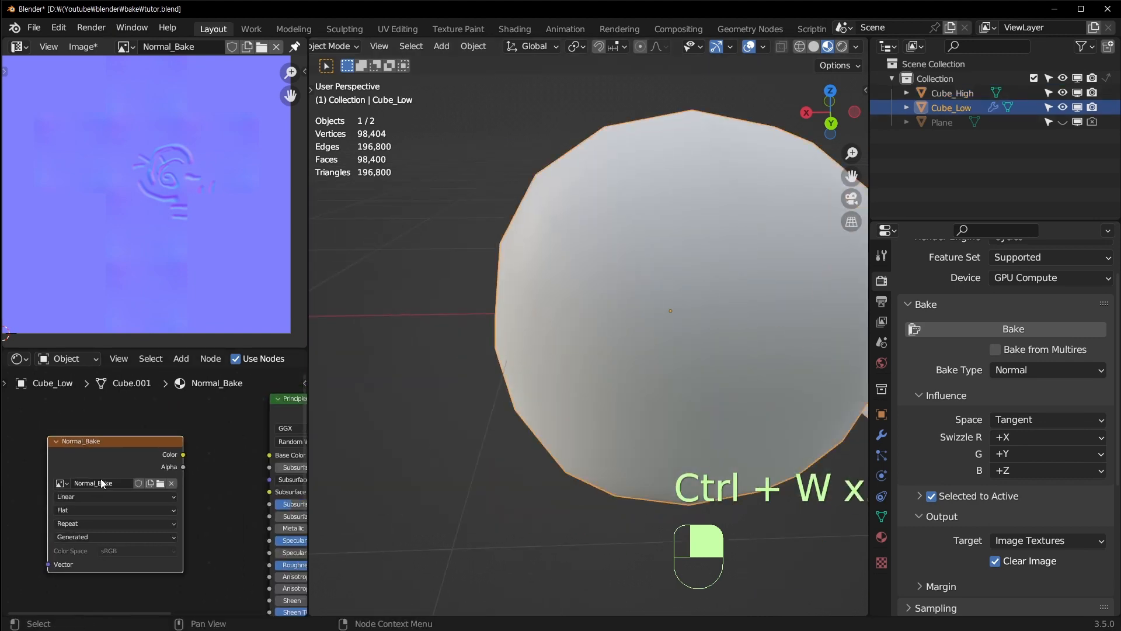
scroll(188, 424, down, 1)
middle_drag(166, 501, 207, 423)
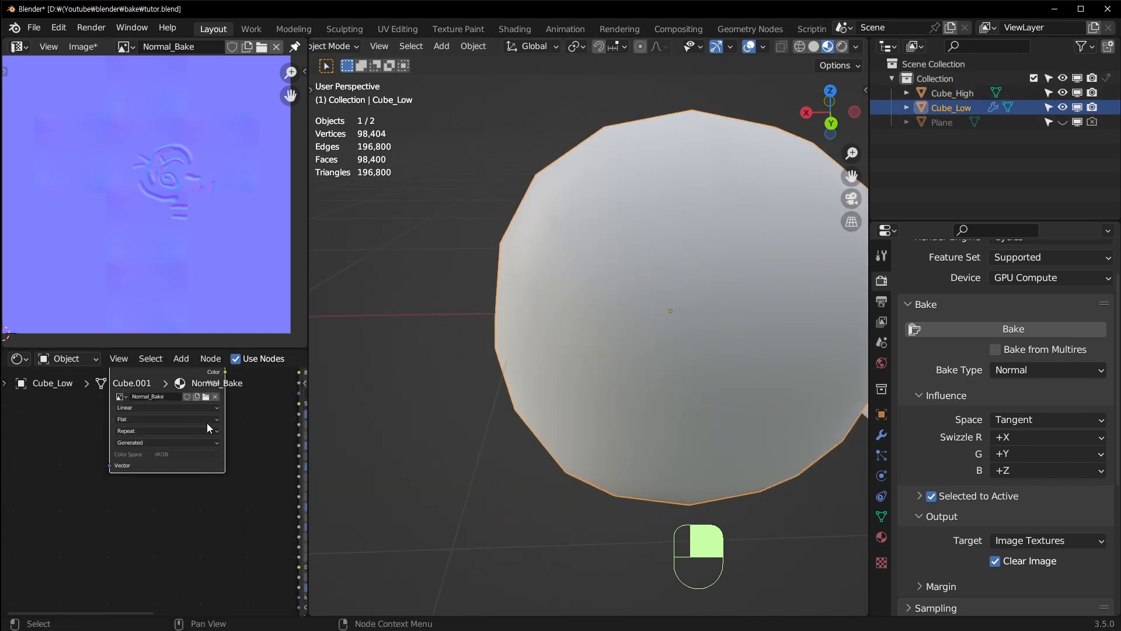
middle_drag(212, 371, 195, 453)
key(ctrl+space)
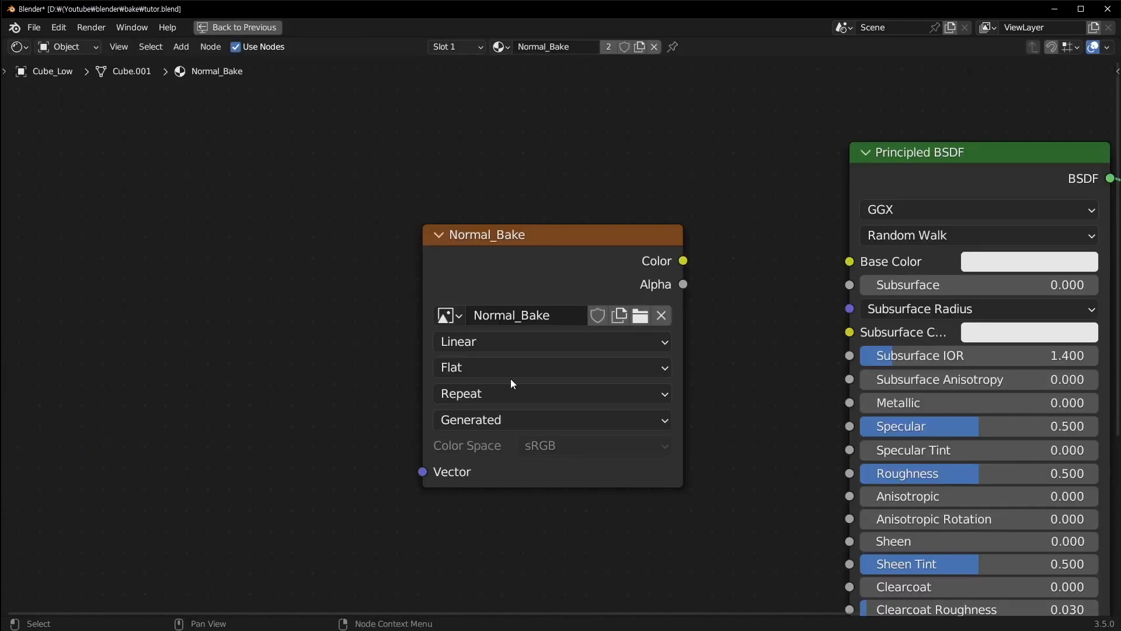
drag(543, 254, 206, 275)
scroll(374, 311, down, 2)
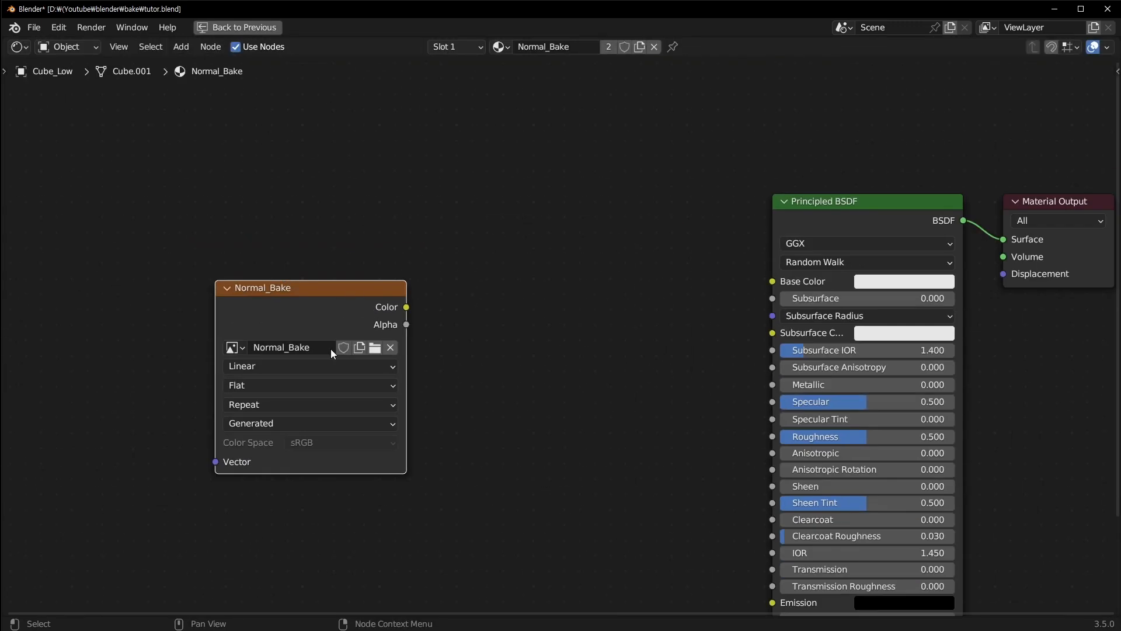
drag(332, 336, 330, 349)
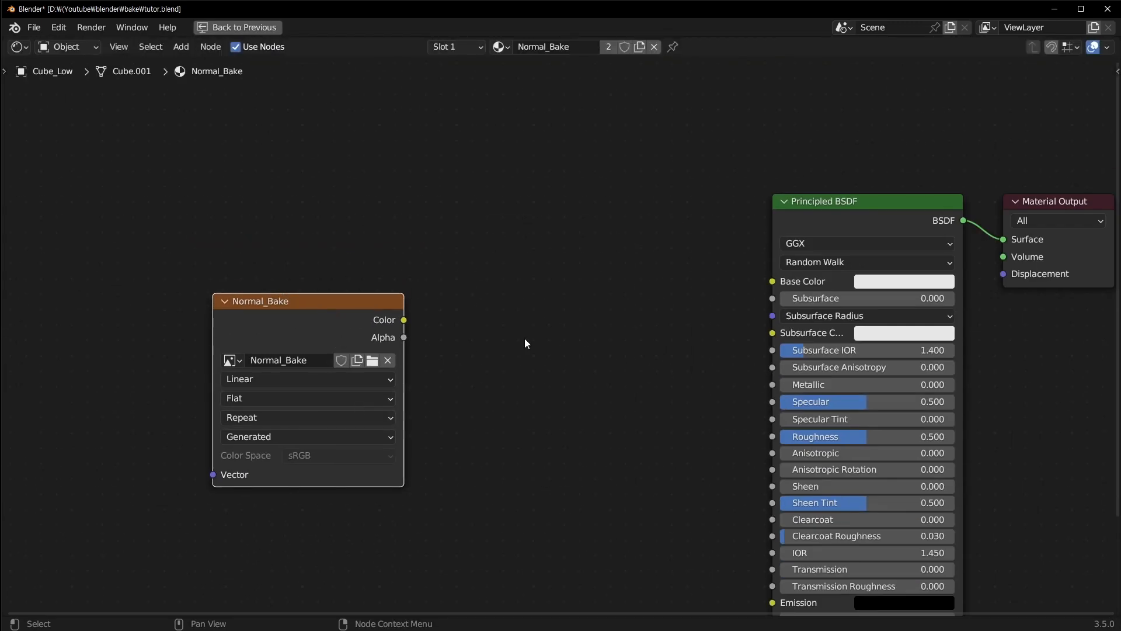
key(ctrl+space)
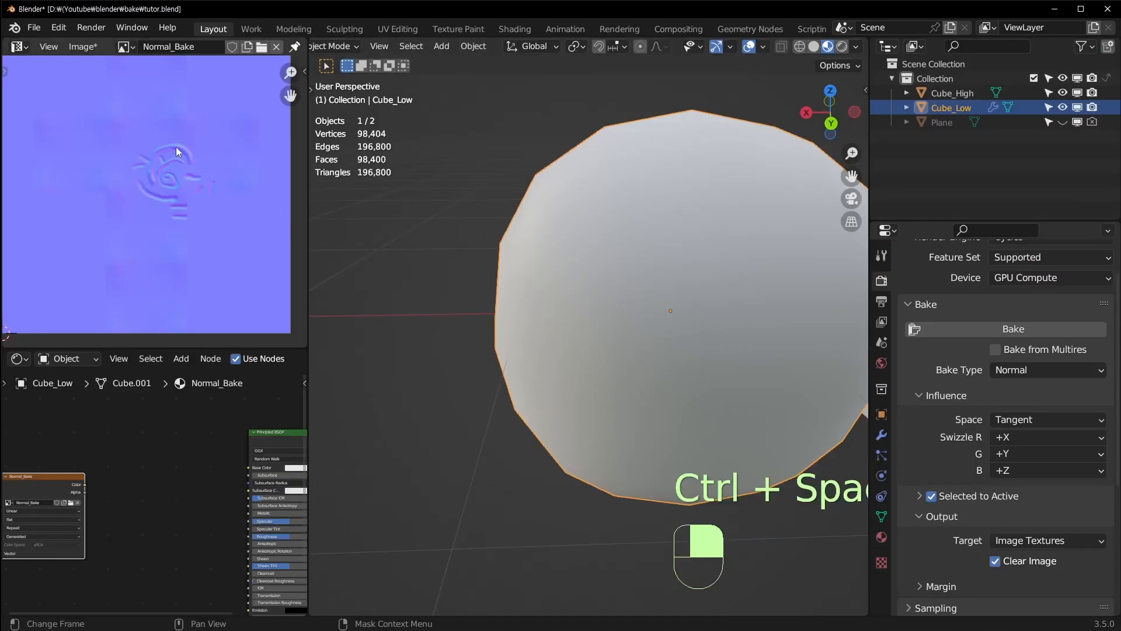
Save the baked image as Normal_Bake.png in the bake folder, in PNG format with the sRGB color space
key(n)
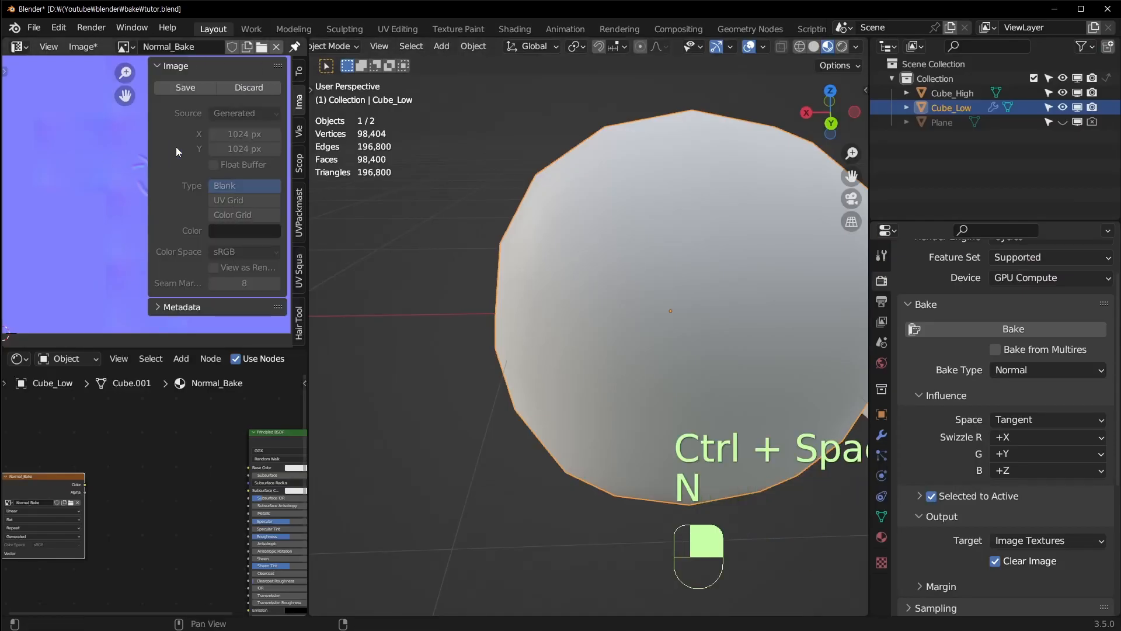
click(186, 88)
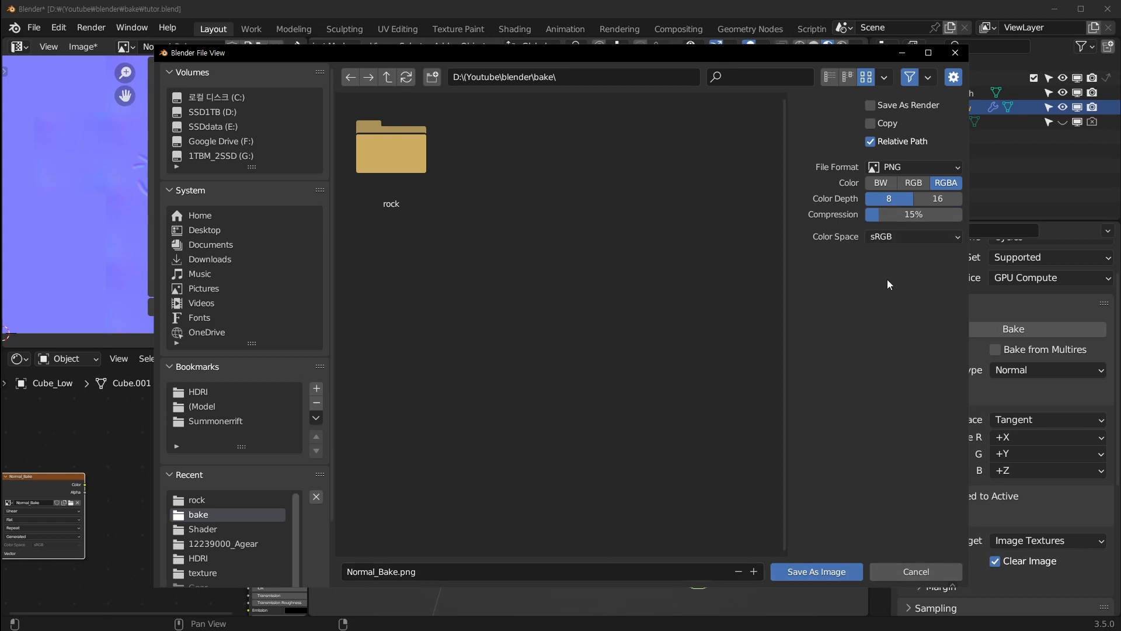
click(914, 239)
click(823, 572)
key(n)
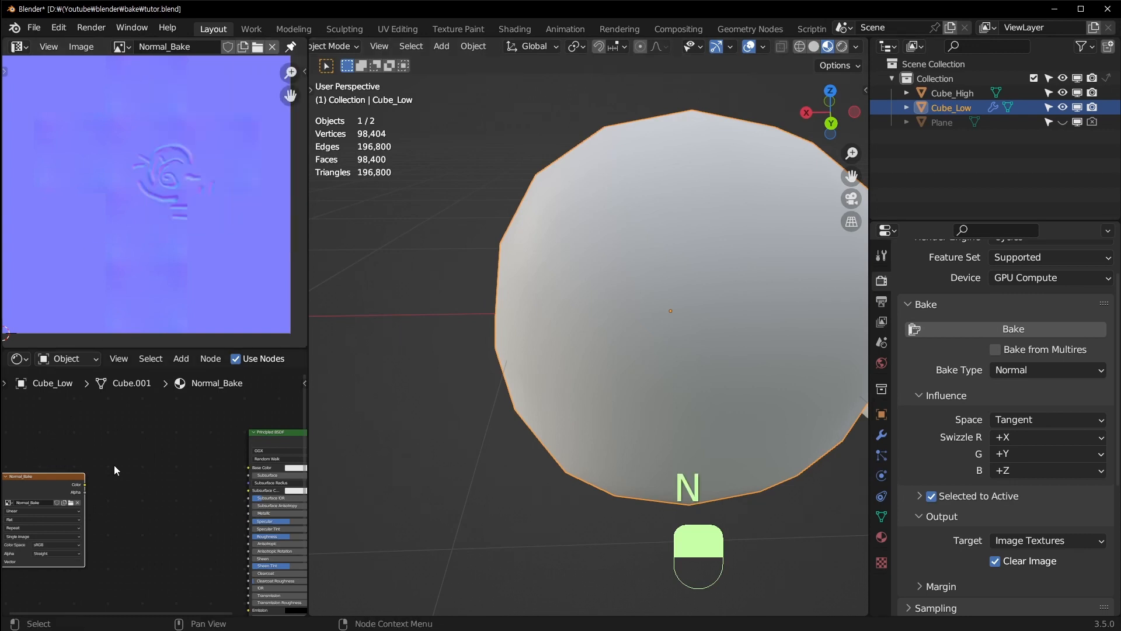
Add a Normal Map node between the Normal_Bake texture and the Principled BSDF, and move the texture node lower to make room
middle_drag(106, 496, 218, 469)
scroll(176, 493, up, 3)
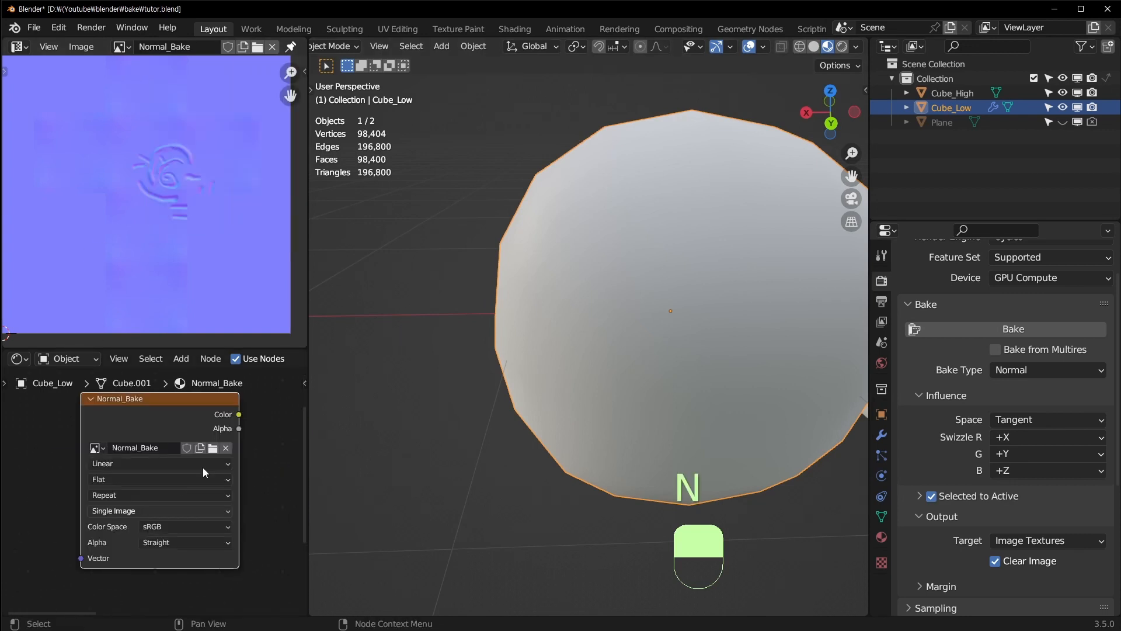
click(264, 475)
key(ctrl+space)
middle_drag(565, 229, 451, 290)
scroll(451, 290, down, 1)
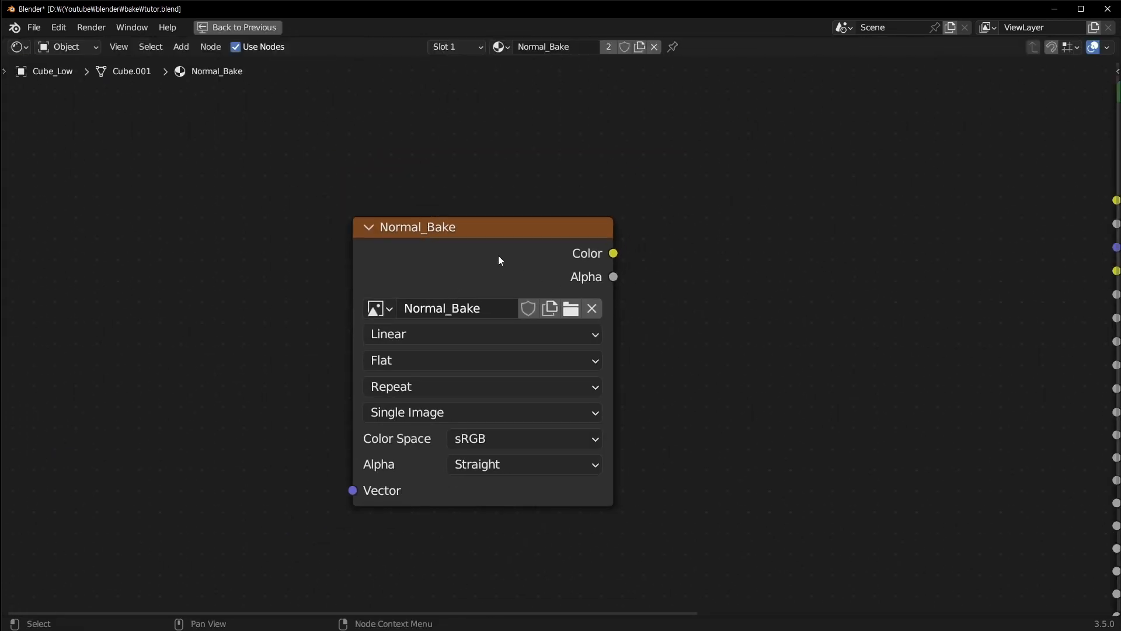
scroll(500, 261, down, 2)
scroll(360, 345, up, 1)
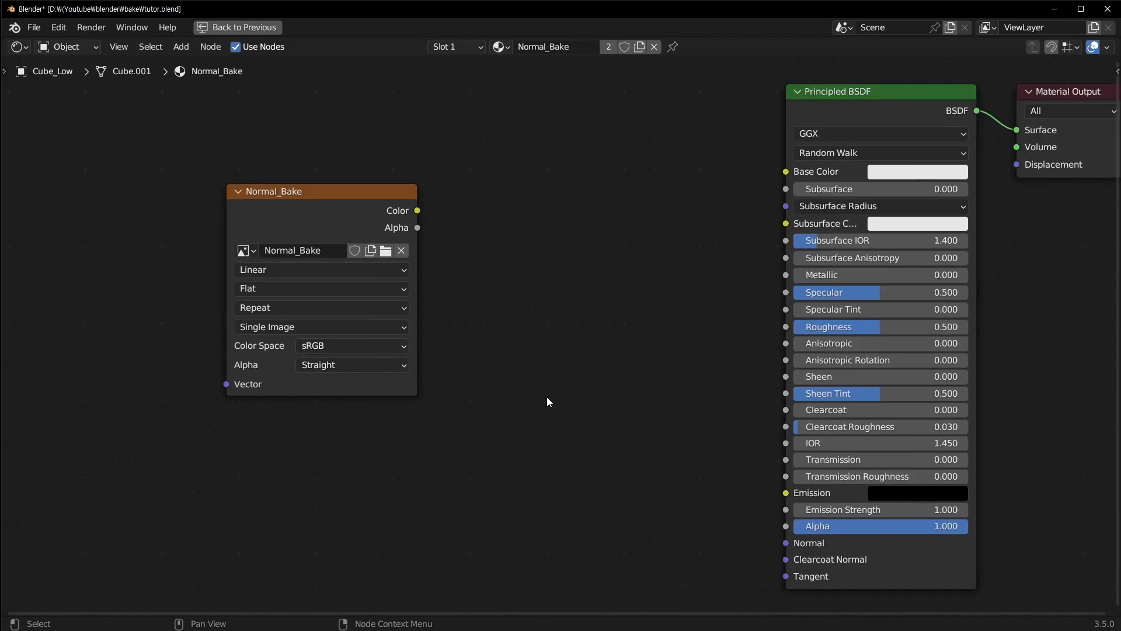
key(shift+a)
mouse_move(510, 403)
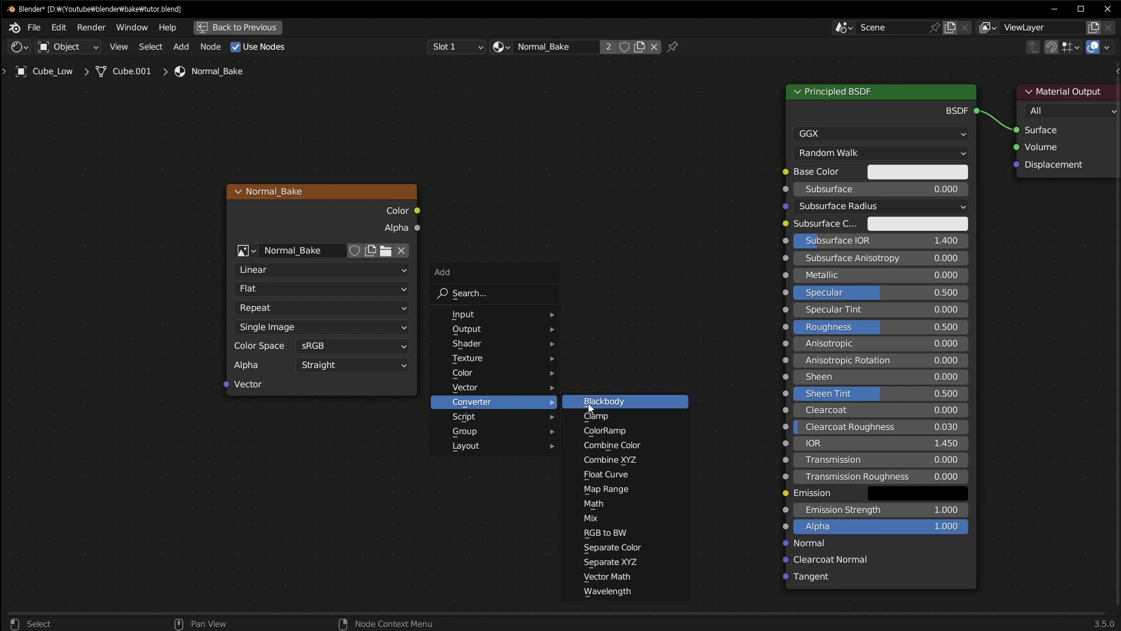
click(624, 445)
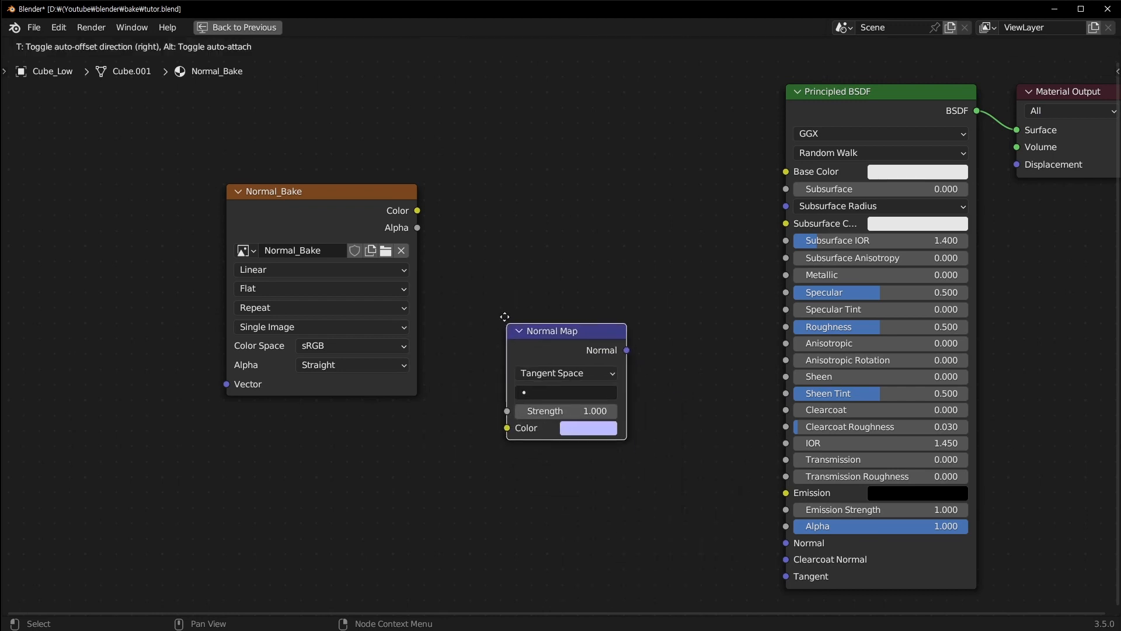
click(506, 295)
drag(337, 210, 314, 387)
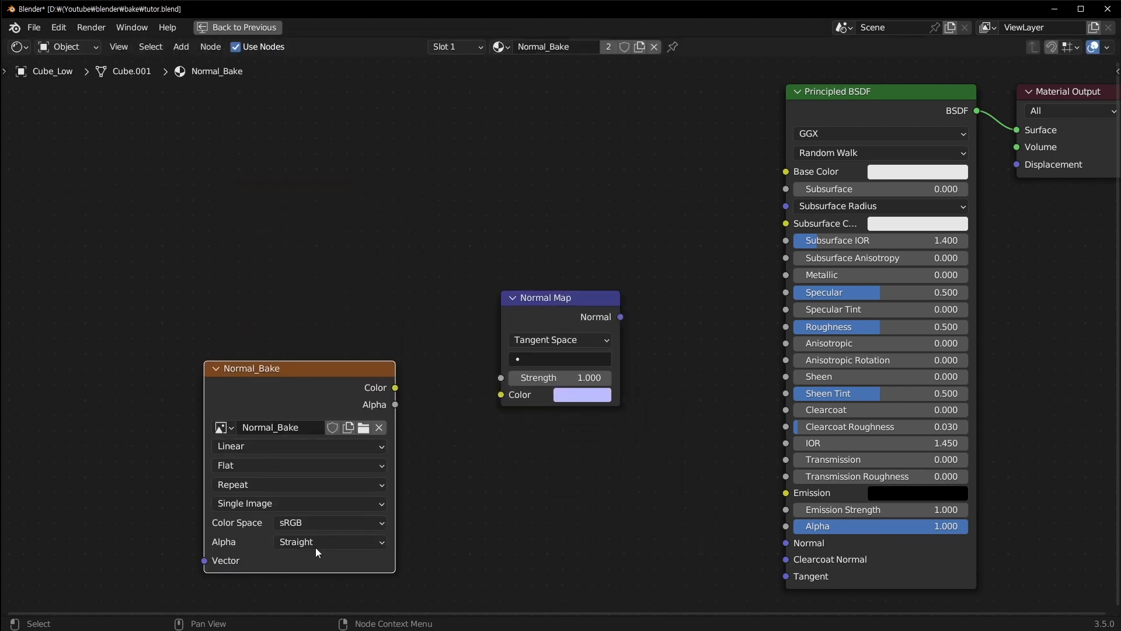
Set the color space of the Normal_Bake image texture to Non-Color
click(346, 523)
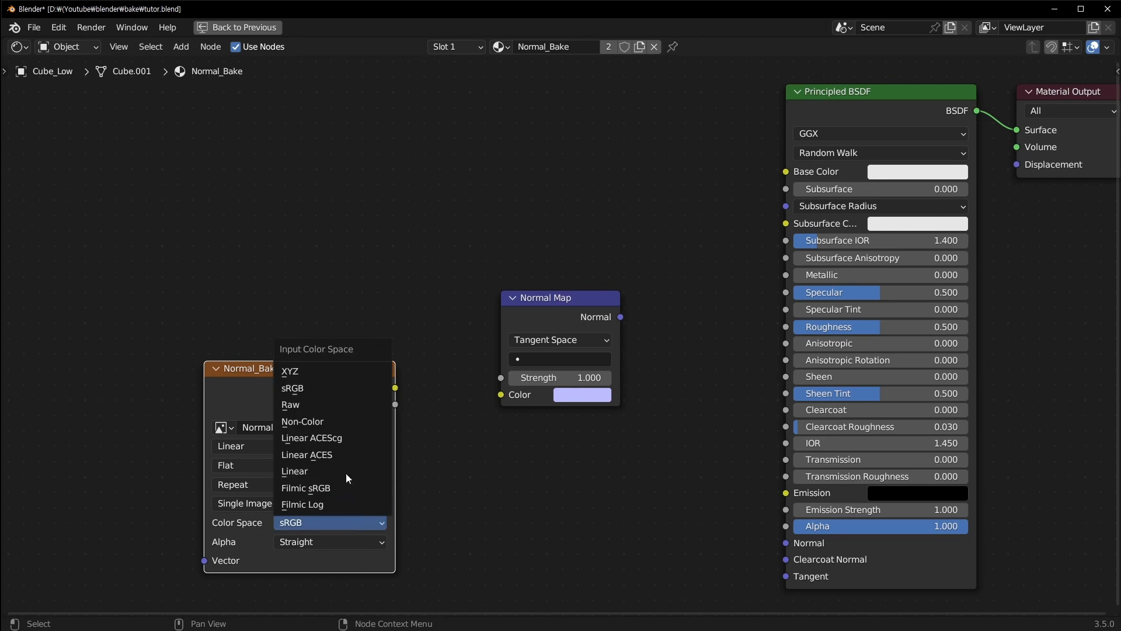
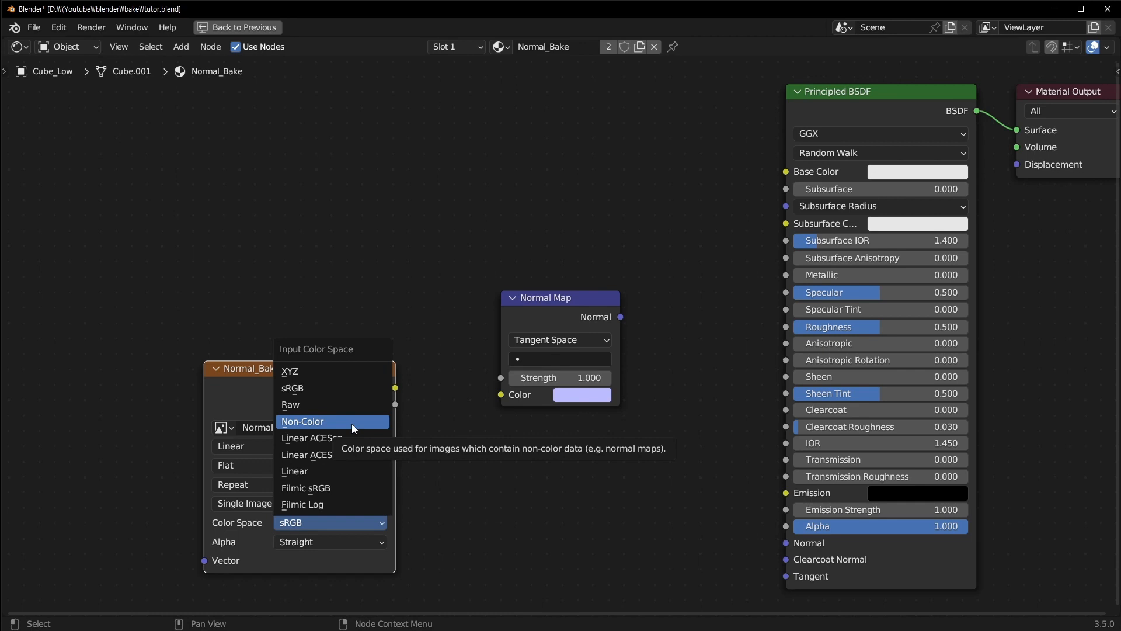
click(341, 522)
click(332, 524)
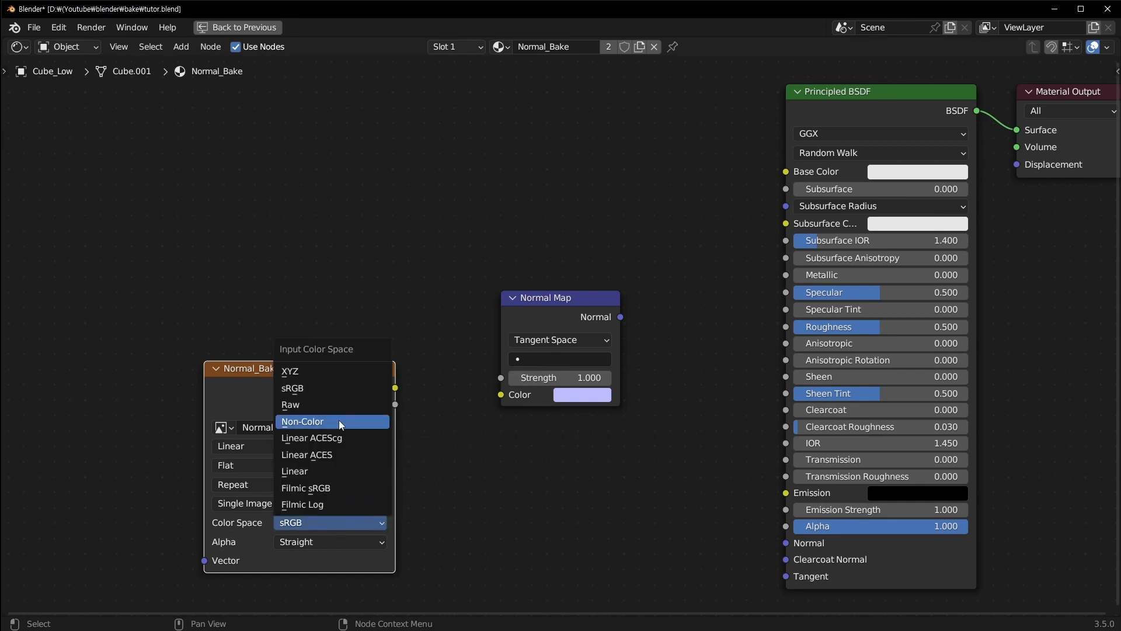
click(338, 420)
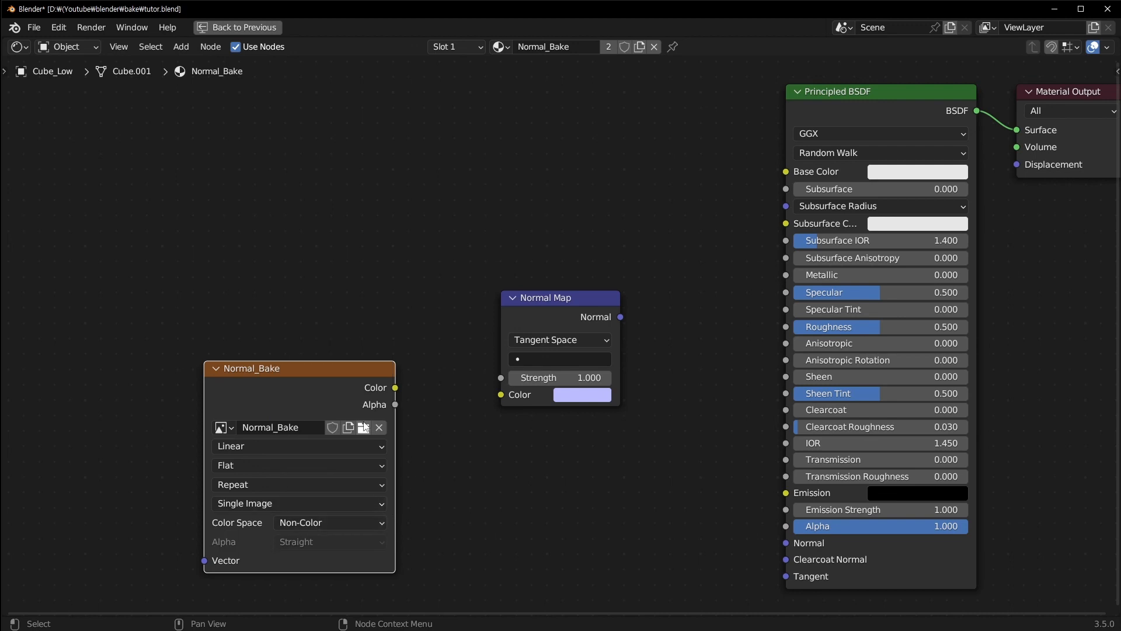
Connect Normal_Bake's Color output to the Normal Map's Color input, and its Normal output to the Principled BSDF's Normal input
drag(401, 388, 502, 396)
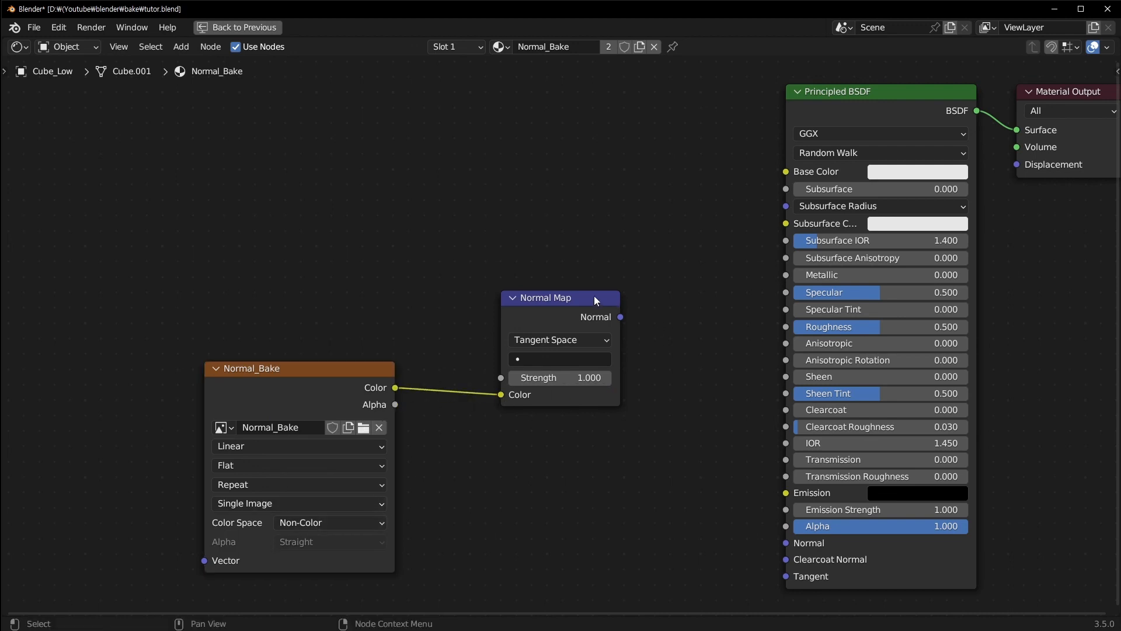
drag(594, 295, 786, 542)
key(ctrl+space)
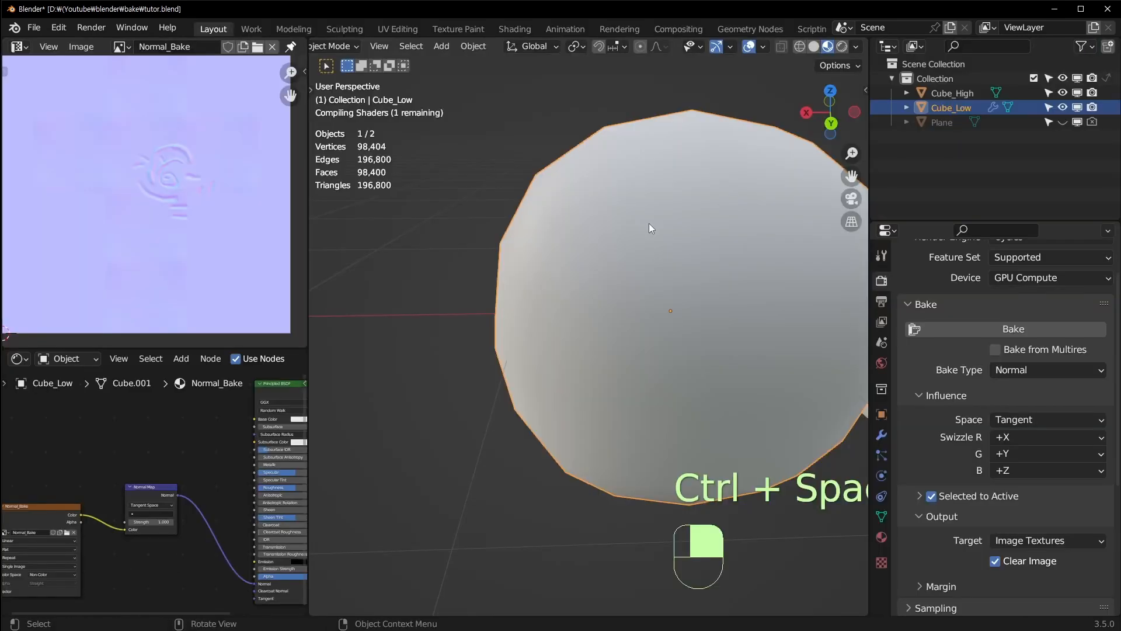
Examine the baked detail on Cube_Low up close beside Cube_High, and show the wireframe over the low-poly mesh
scroll(408, 417, down, 6)
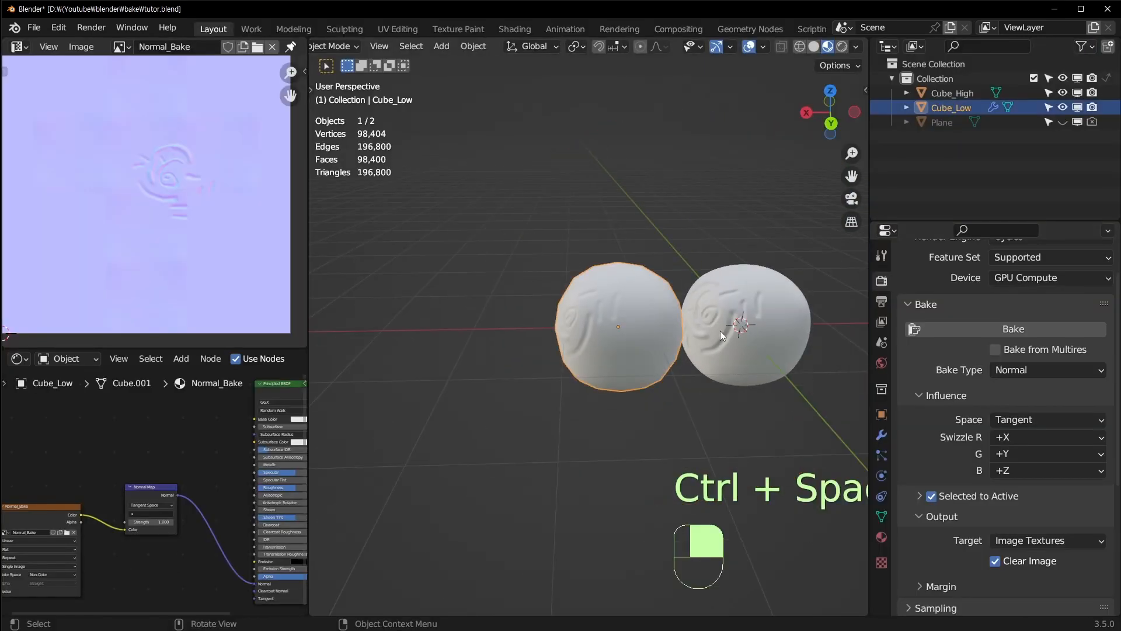
middle_drag(564, 352, 596, 352)
scroll(596, 353, up, 3)
shift+middle_drag(685, 345, 651, 361)
scroll(651, 360, up, 2)
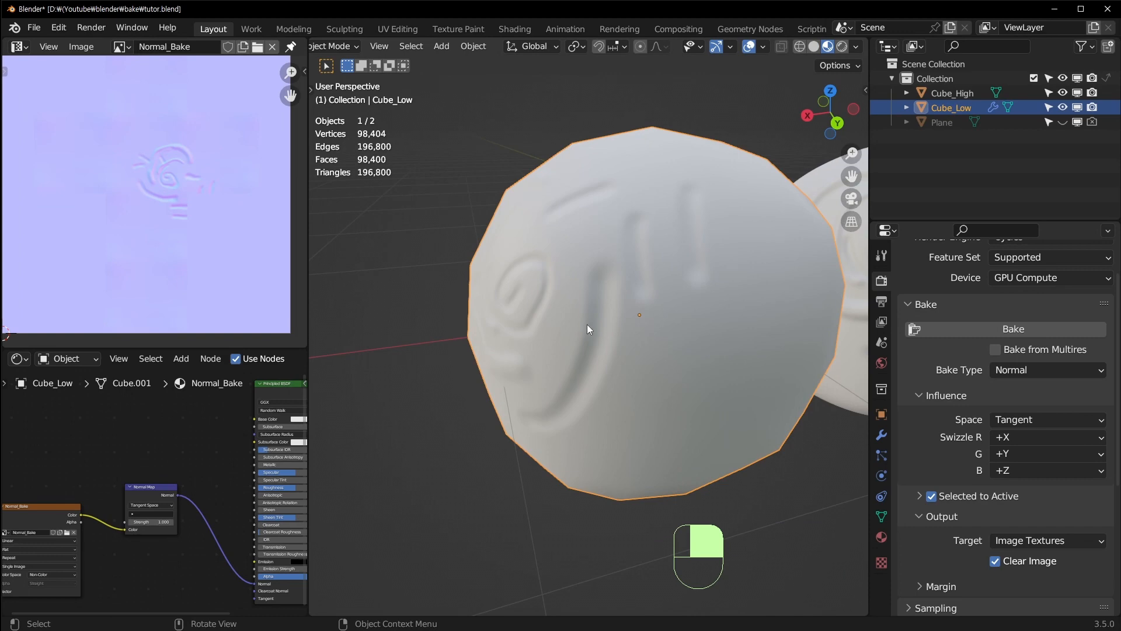
key(ctrl+w)
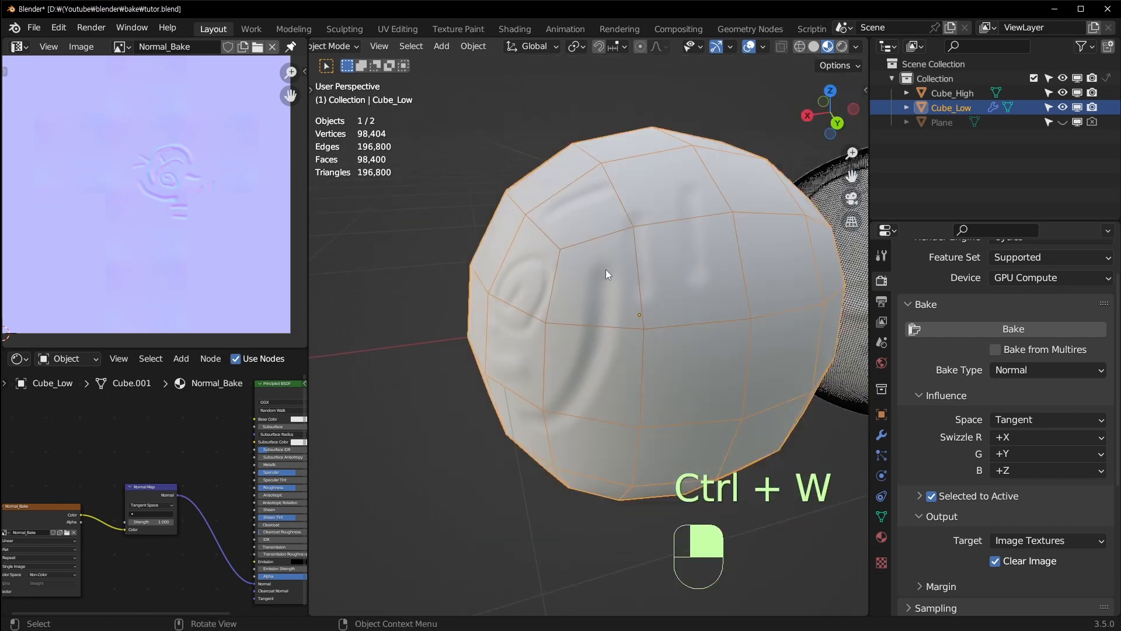
Hide the wireframe on Cube_Low and examine its baked detail next to Cube_High from several angles with nothing selected
middle_drag(605, 269, 520, 314)
key(ctrl+w)
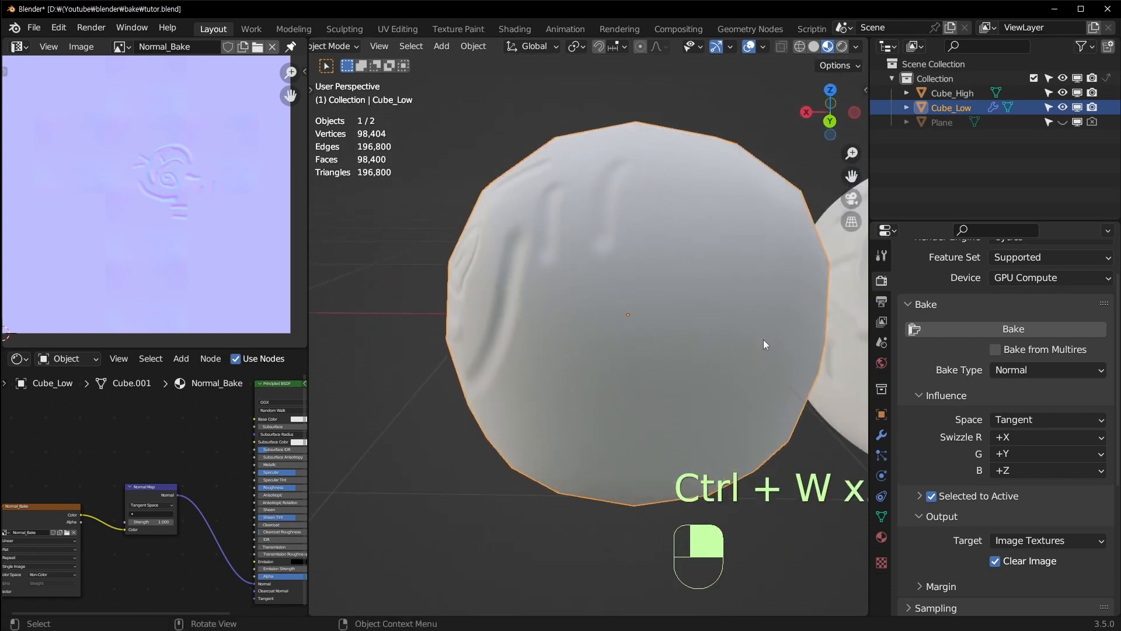
shift+middle_drag(762, 339, 660, 350)
scroll(498, 331, down, 3)
scroll(484, 300, up, 1)
middle_drag(514, 151, 696, 390)
scroll(604, 298, down, 6)
click(700, 397)
middle_drag(758, 466, 658, 473)
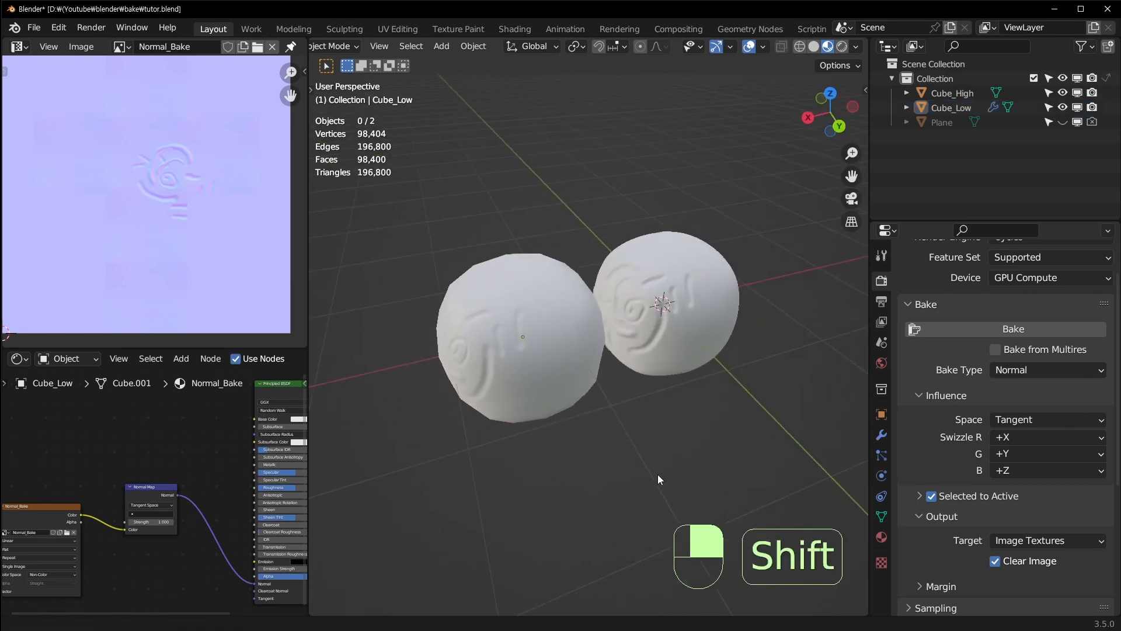
Compare Cube_Low's baked surface with Cube_High in a maximized 3D viewport, checking the low-poly wireframe, and restore the full layout
key(ctrl+space)
middle_drag(693, 518, 642, 461)
click(458, 375)
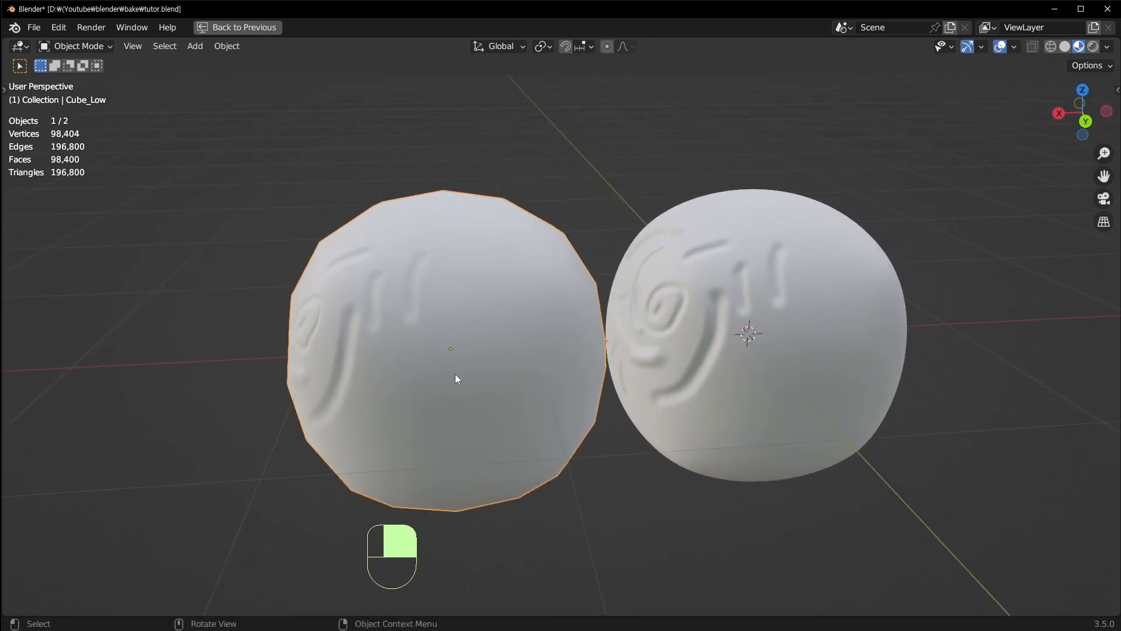
click(628, 295)
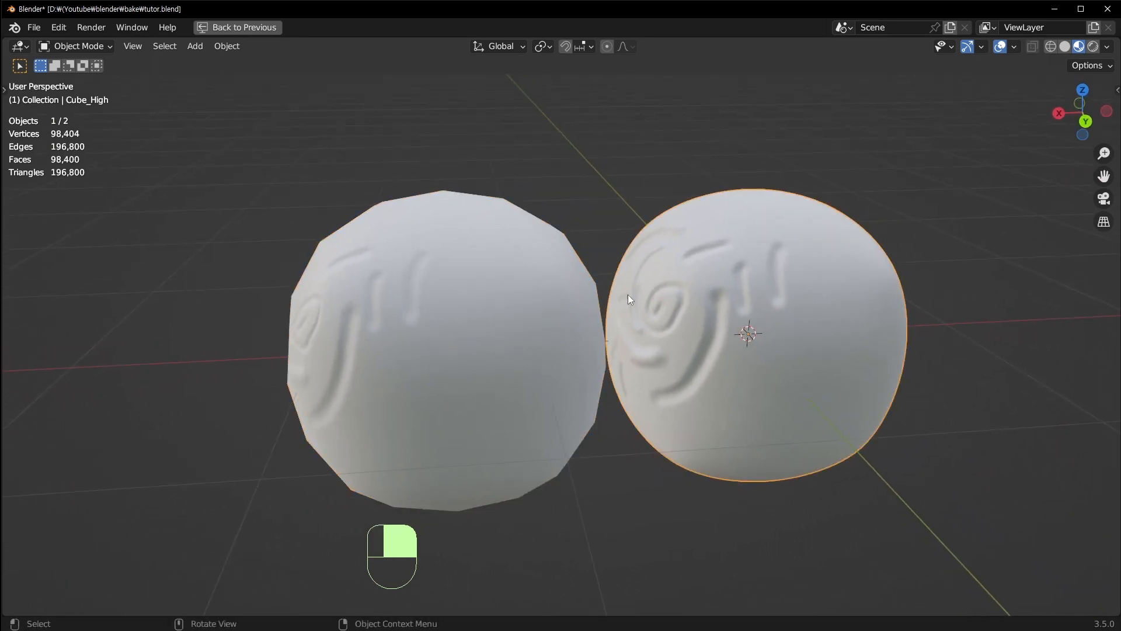
click(441, 286)
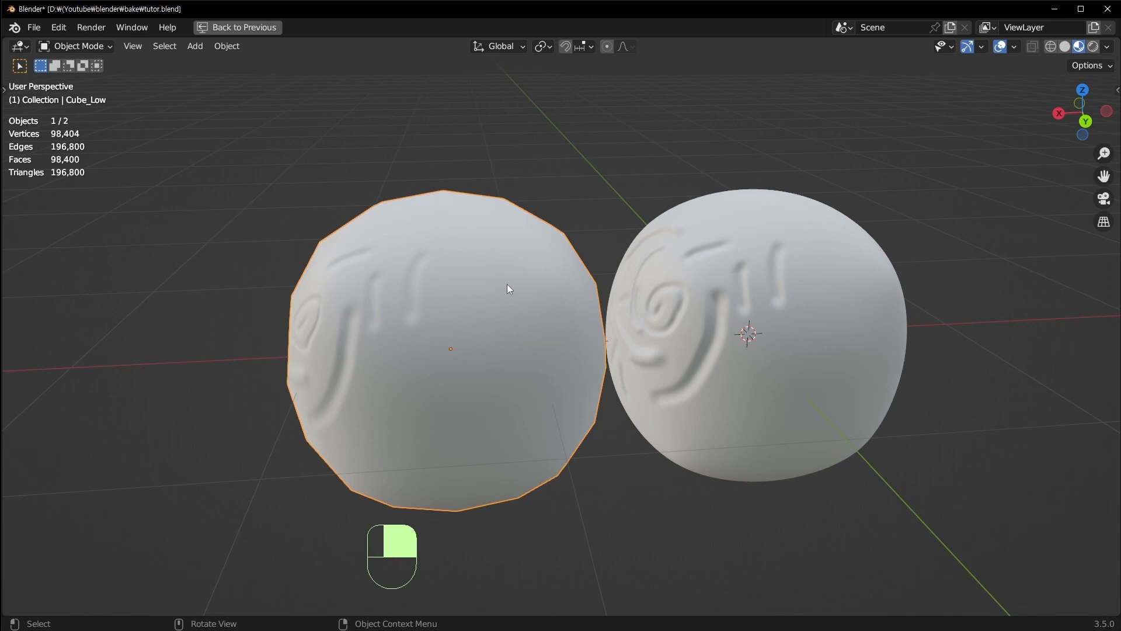
middle_drag(495, 322, 562, 331)
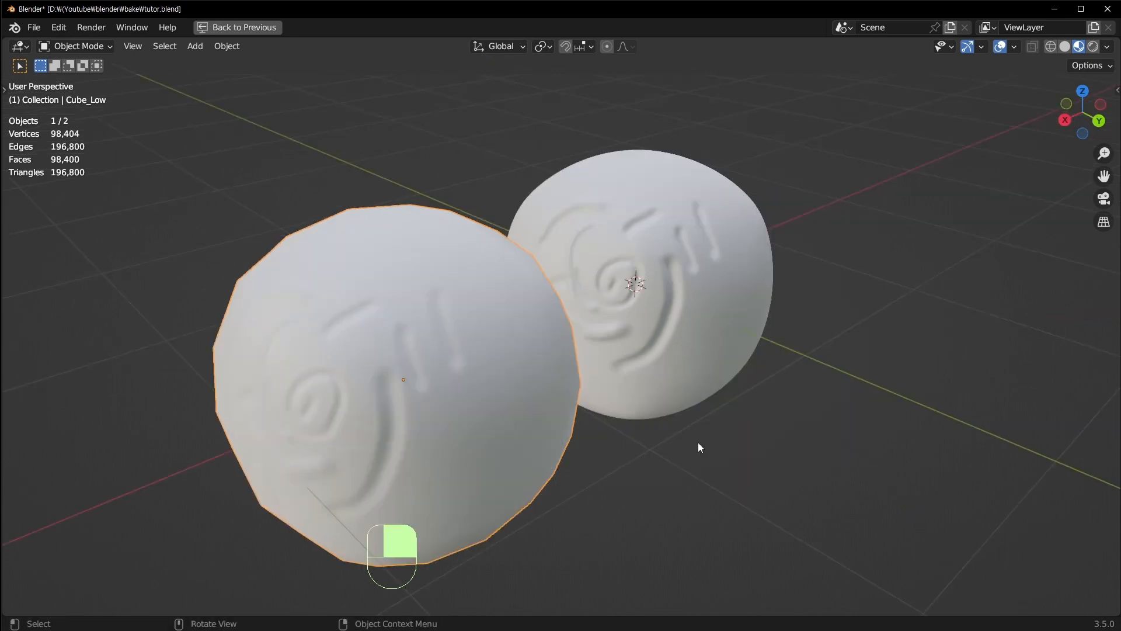
middle_drag(538, 508, 577, 476)
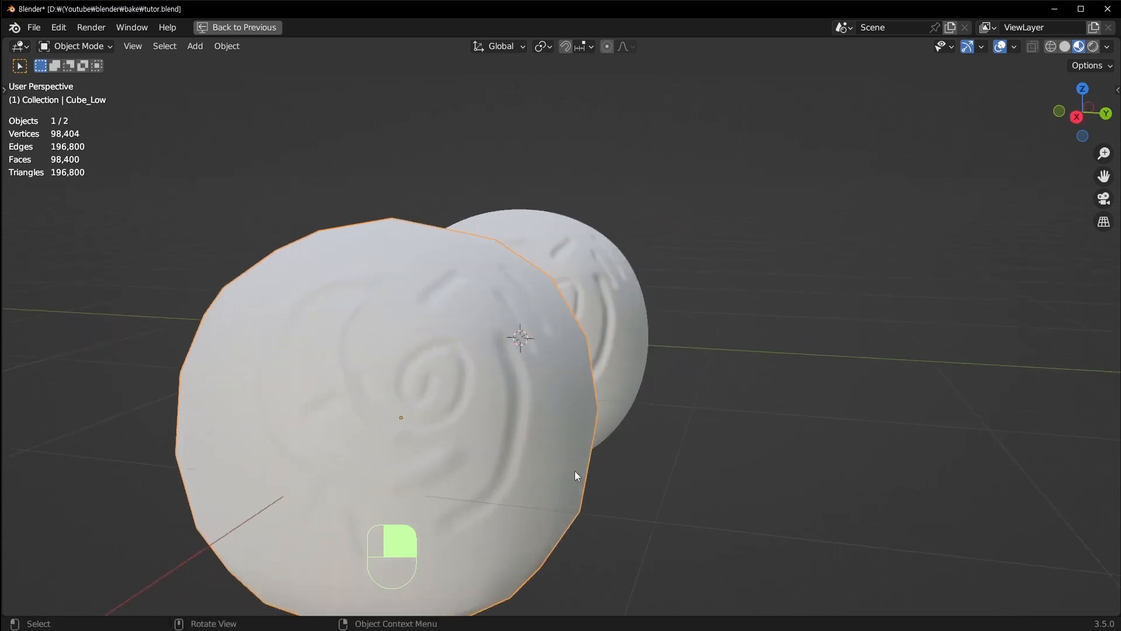
middle_drag(578, 426, 517, 411)
key(ctrl+w)
key(ctrl+w)
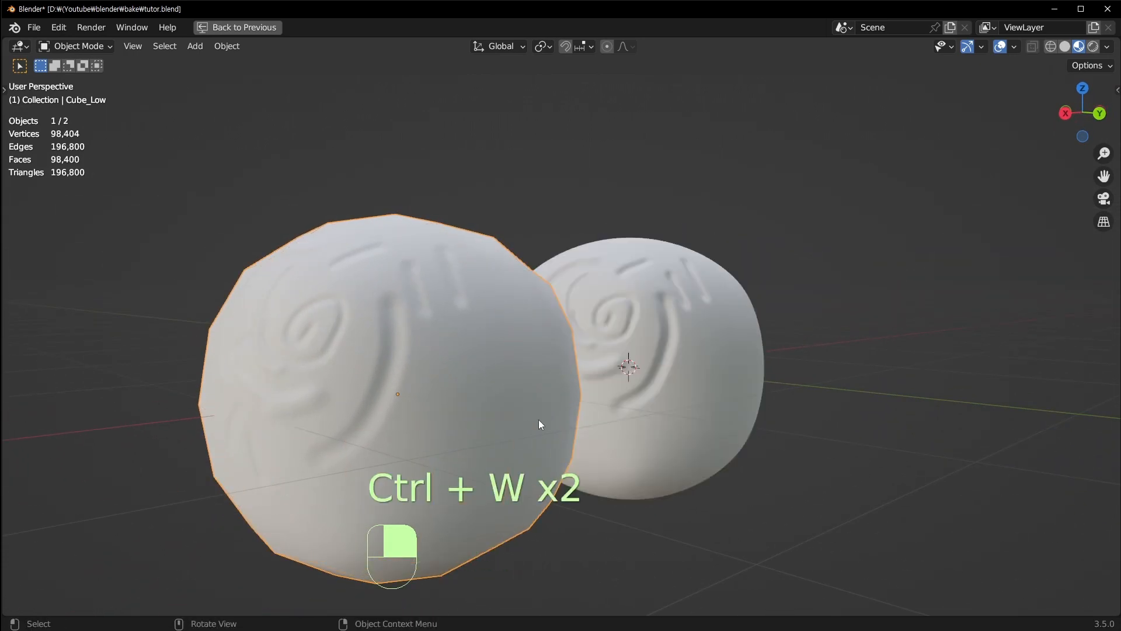
key(ctrl+space)
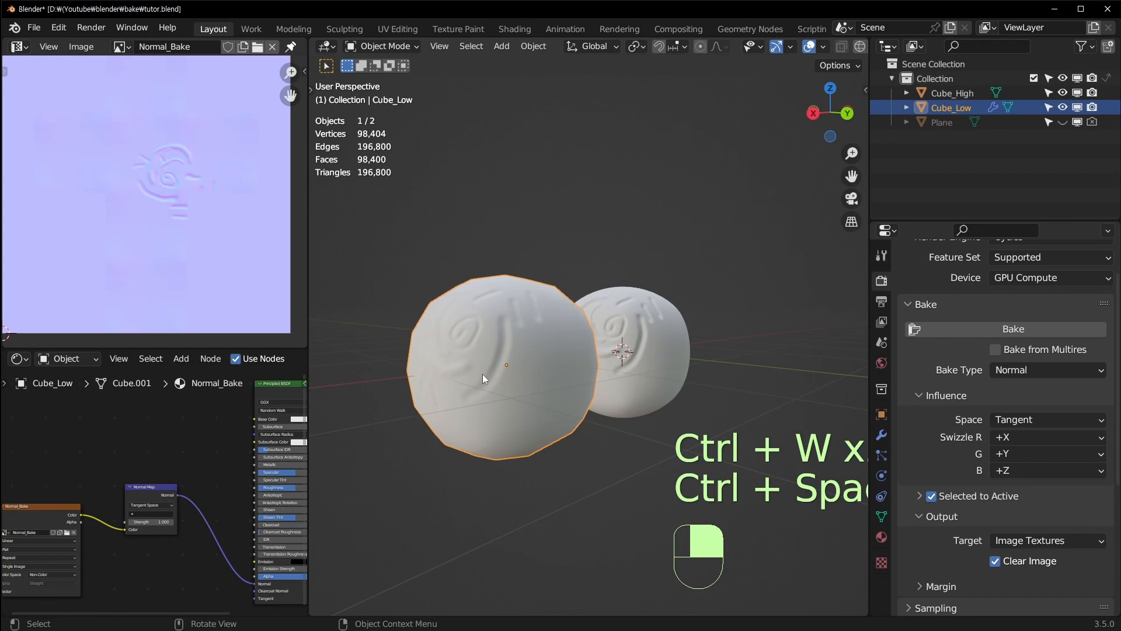
Review the bake setup by selecting Cube_High with Cube_Low as the active object, and end with only Cube_Low selected
click(642, 330)
middle_drag(648, 331, 659, 359)
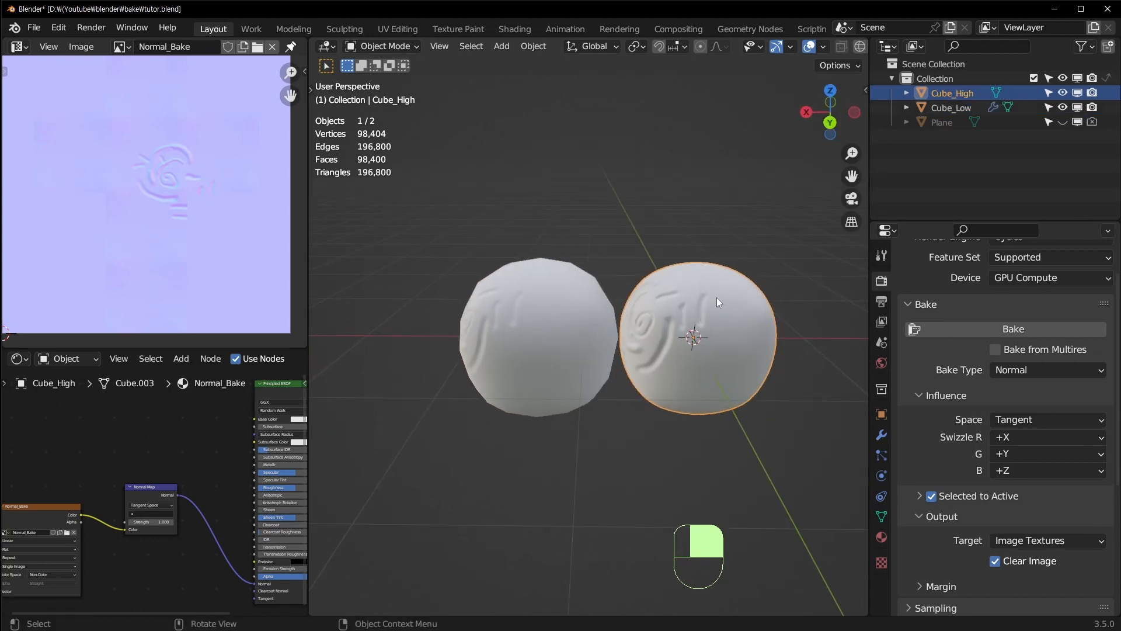
middle_drag(503, 310, 560, 351)
click(509, 374)
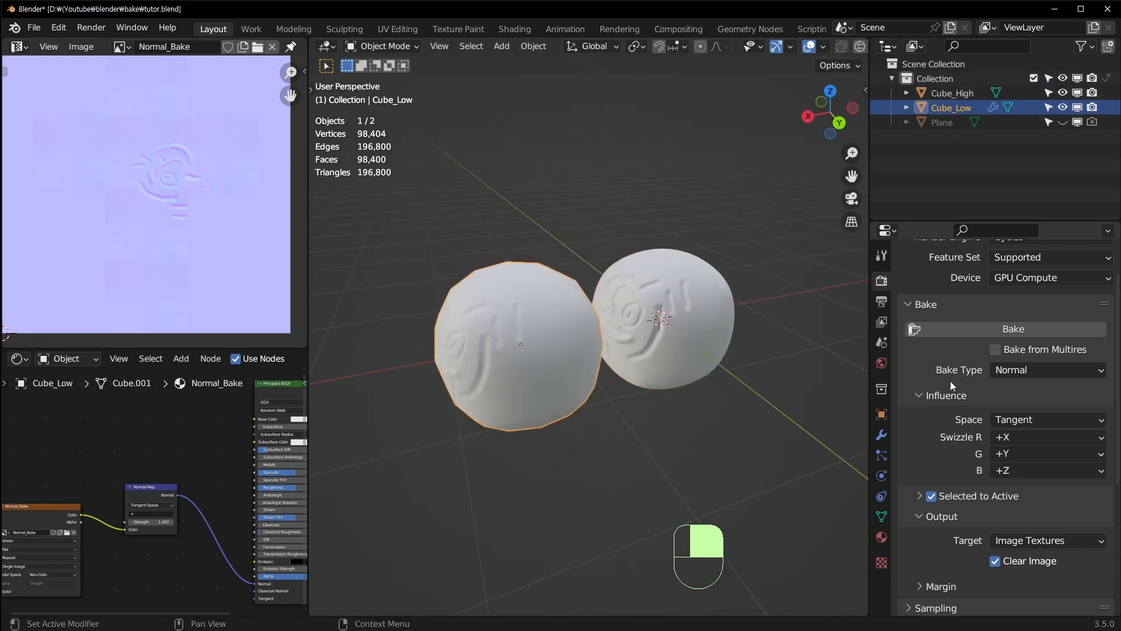
click(704, 316)
shift+click(511, 336)
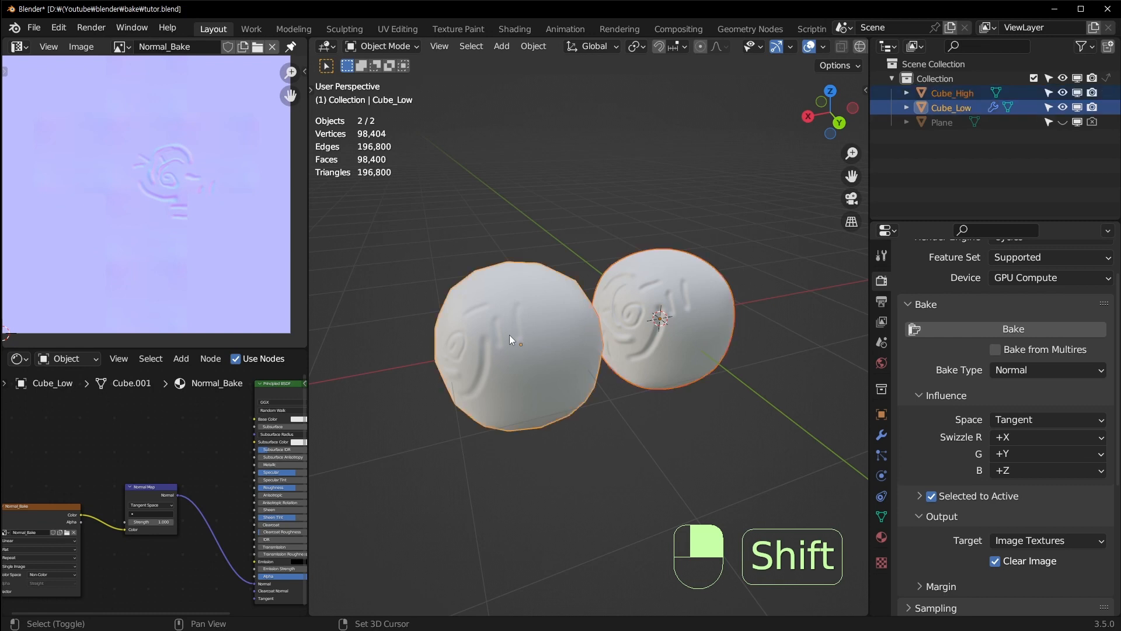
scroll(975, 394, down, 5)
scroll(975, 396, up, 5)
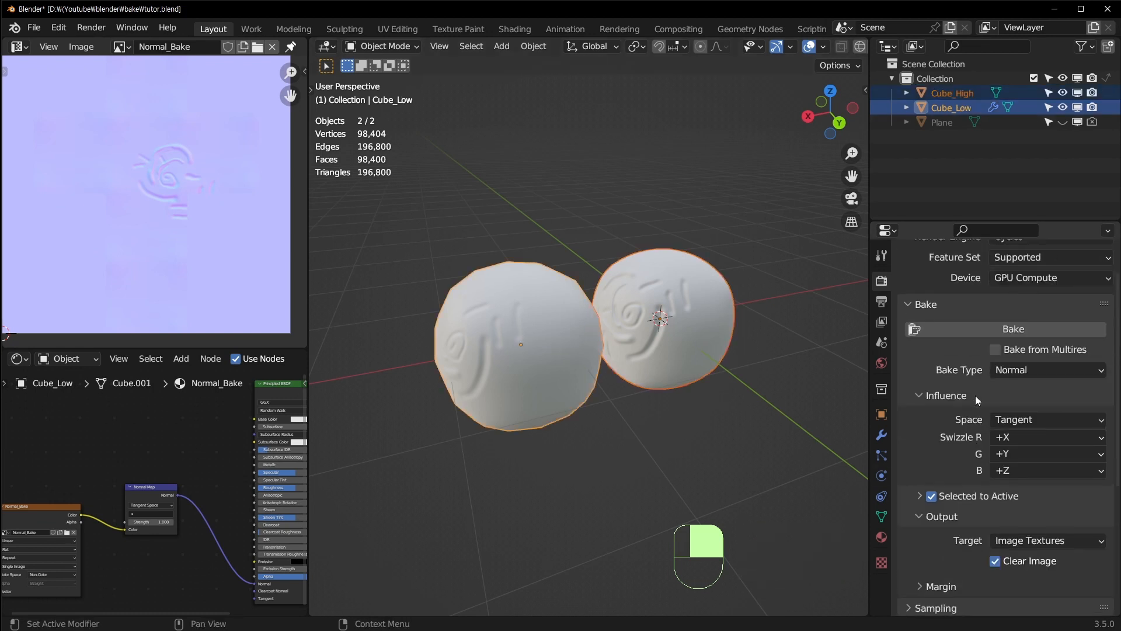
click(562, 345)
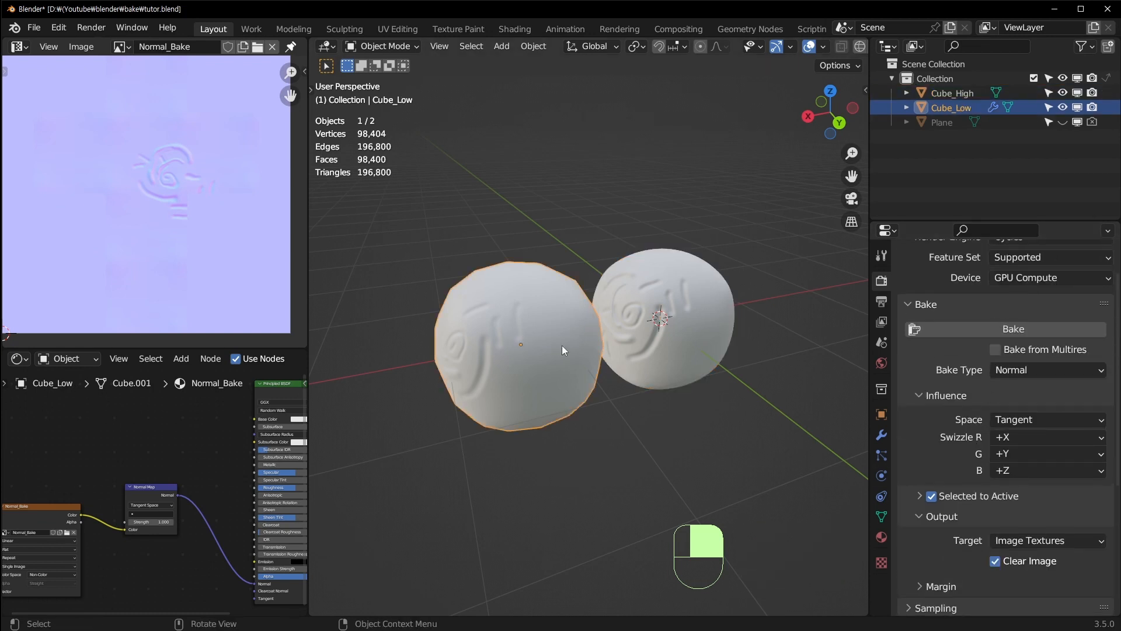
middle_drag(561, 345, 512, 348)
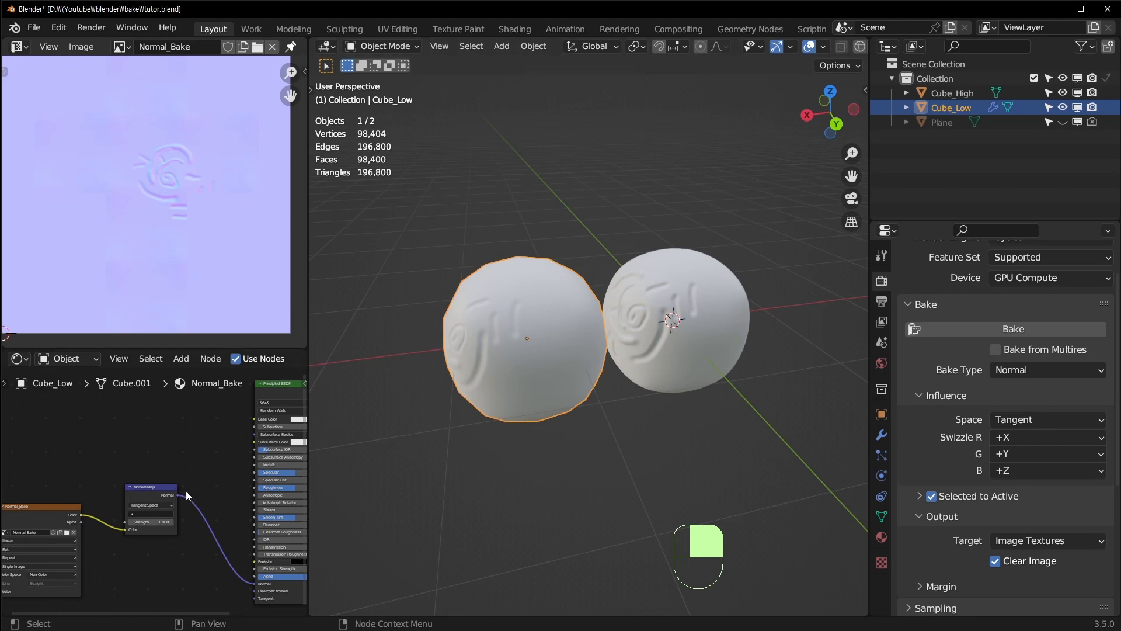
Select the Normal Map node in Cube_Low's Normal_Bake material and save the file
middle_drag(168, 496, 181, 497)
click(159, 488)
key(ctrl+s)
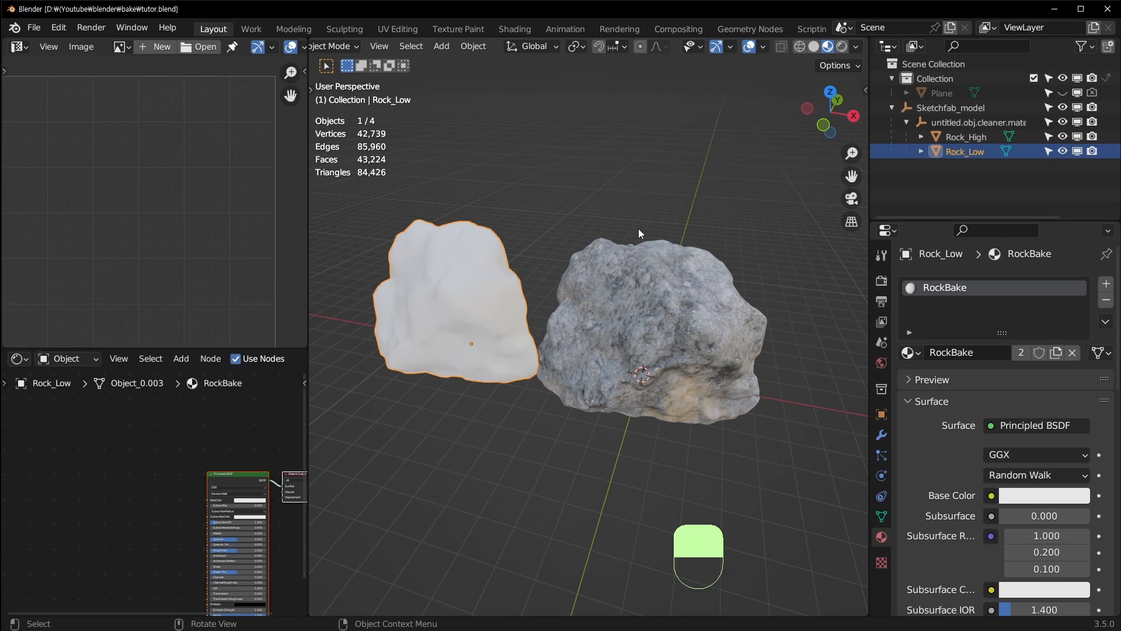
Examine the two rocks from several angles and inspect Rock_High's dense mesh in Edit Mode
middle_drag(615, 302, 611, 322)
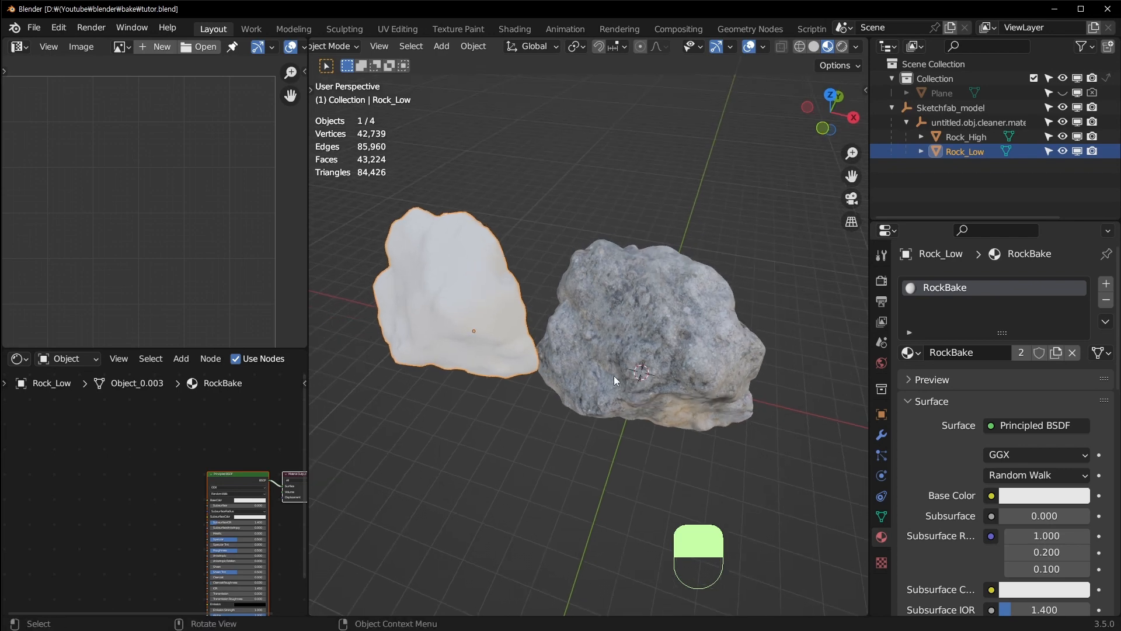
middle_drag(613, 375, 699, 309)
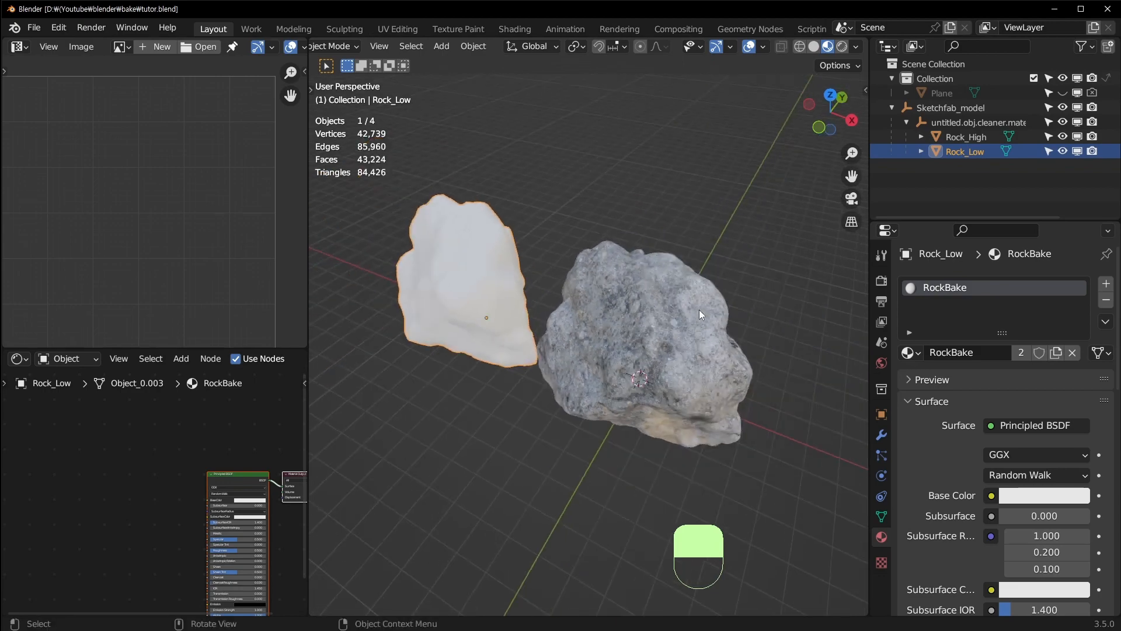
middle_drag(634, 357, 611, 396)
click(687, 320)
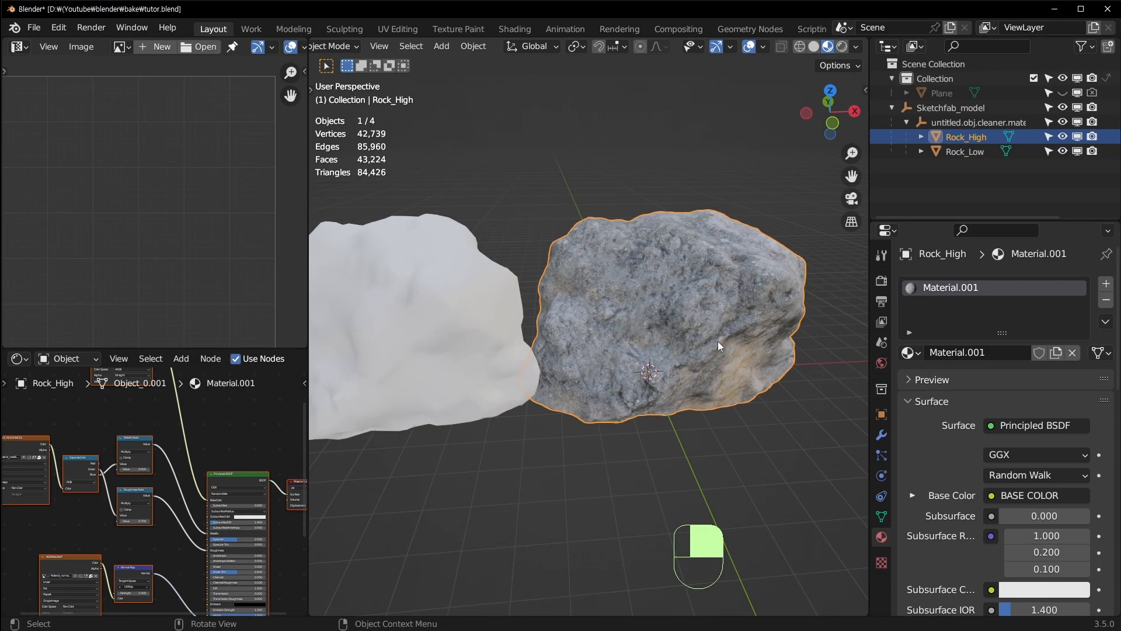
key(Tab)
scroll(717, 341, up, 2)
key(Tab)
scroll(714, 334, down, 3)
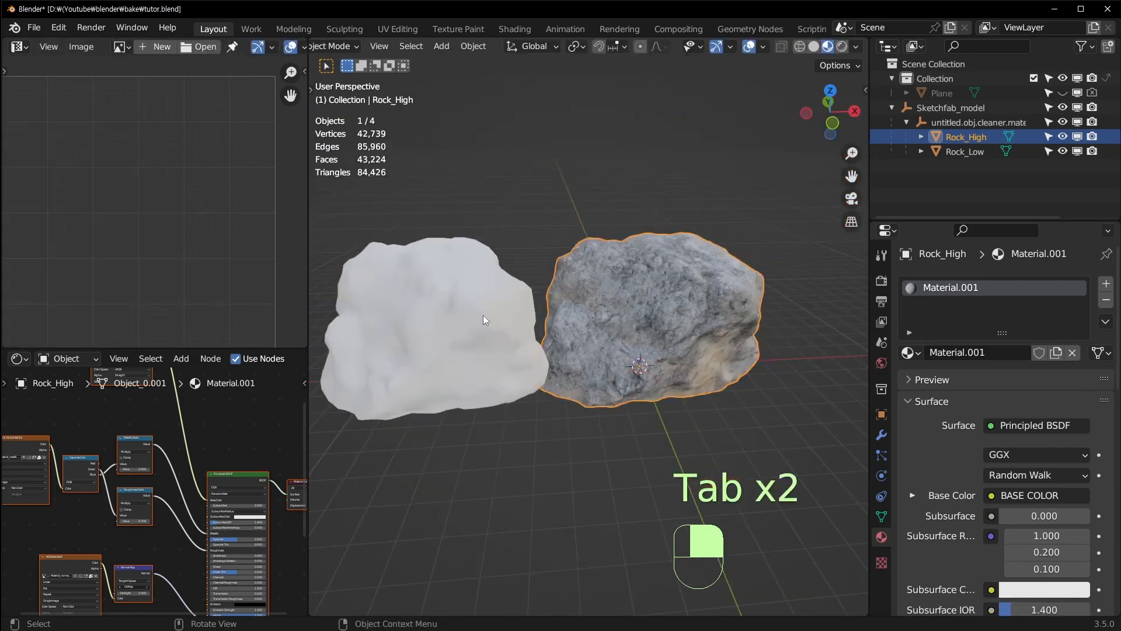
Inspect Rock_Low's mesh and UV layout in Edit Mode, and compare it with the textured Rock_High
click(455, 317)
key(Tab)
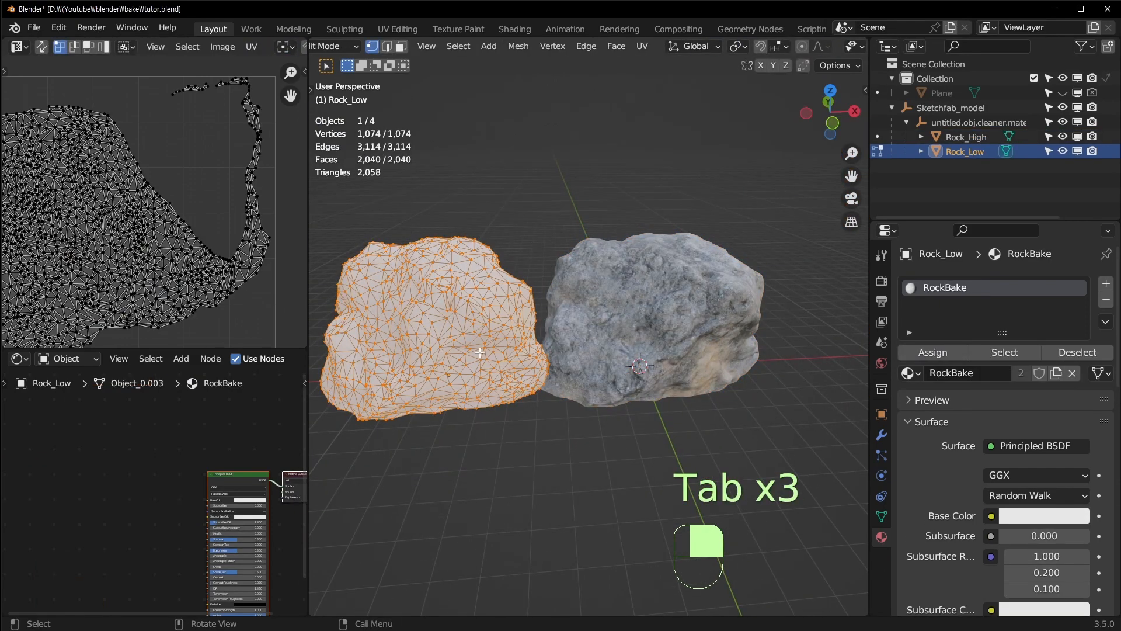
key(Tab)
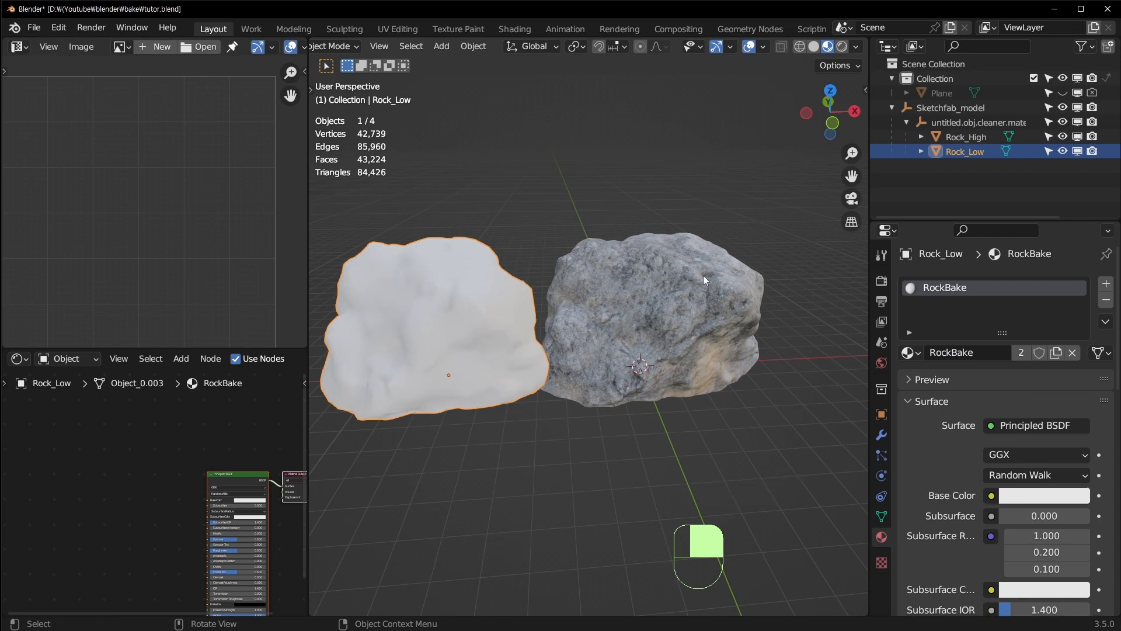
scroll(730, 307, up, 3)
scroll(695, 259, down, 5)
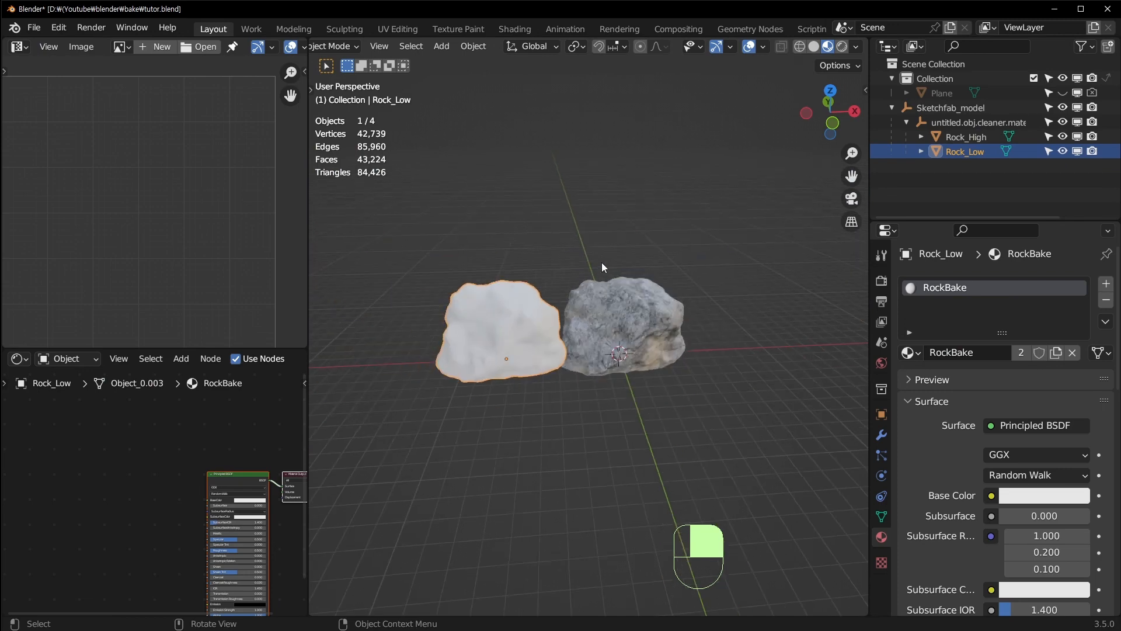
scroll(690, 345, up, 2)
click(651, 352)
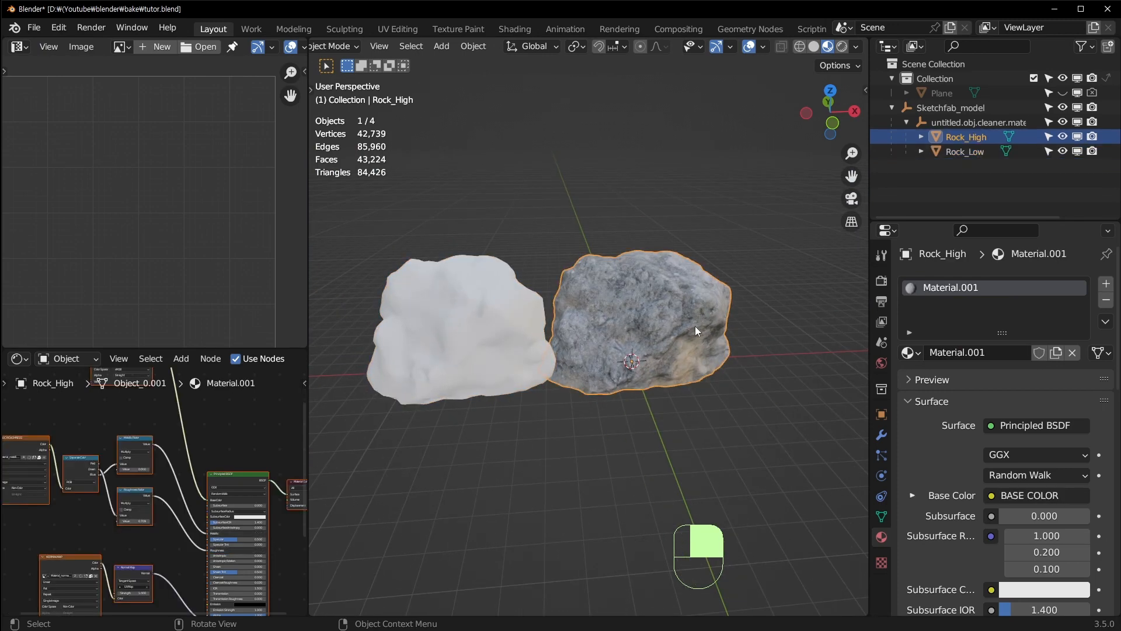
middle_drag(696, 326, 552, 423)
Move Rock_Low onto Rock_High by setting its X location to 0
click(455, 328)
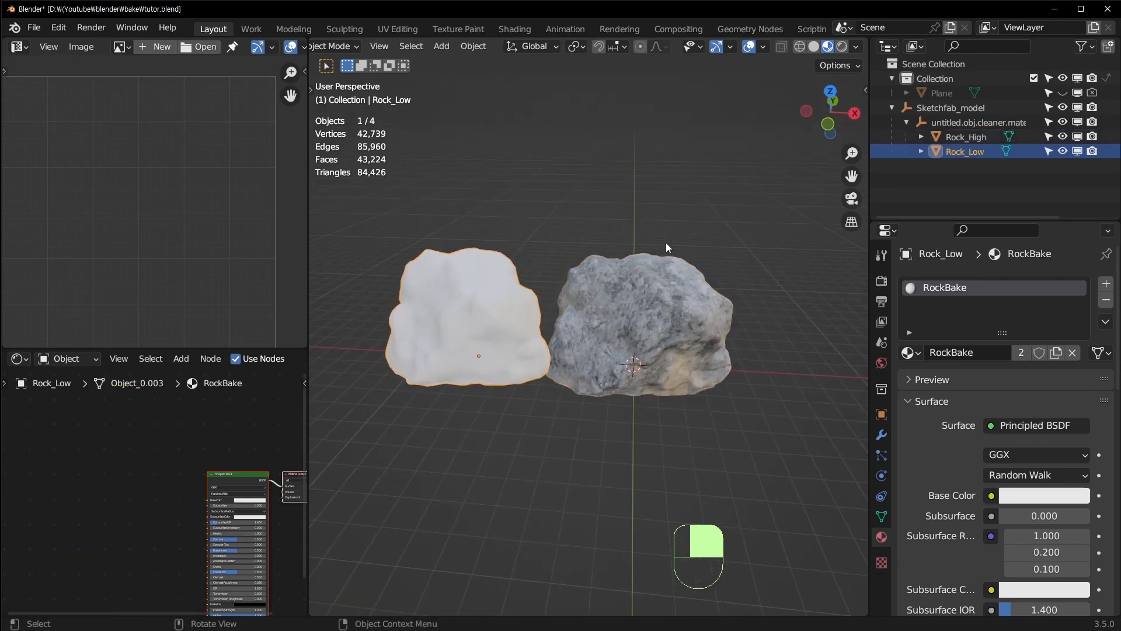
key(n)
click(753, 130)
text(0)
key(Return)
middle_drag(522, 363, 575, 331)
key(n)
scroll(596, 336, up, 3)
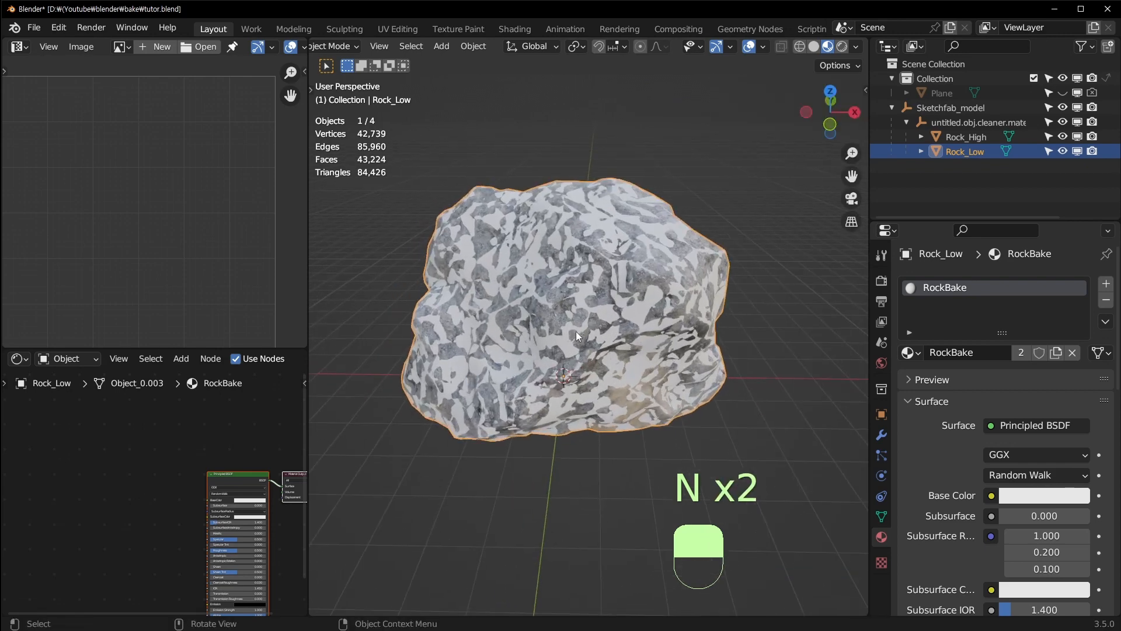
Try scaling the overlapping Rock_Low, undo the scaling, and save the file
key(s)
click(715, 310)
key(ctrl+z)
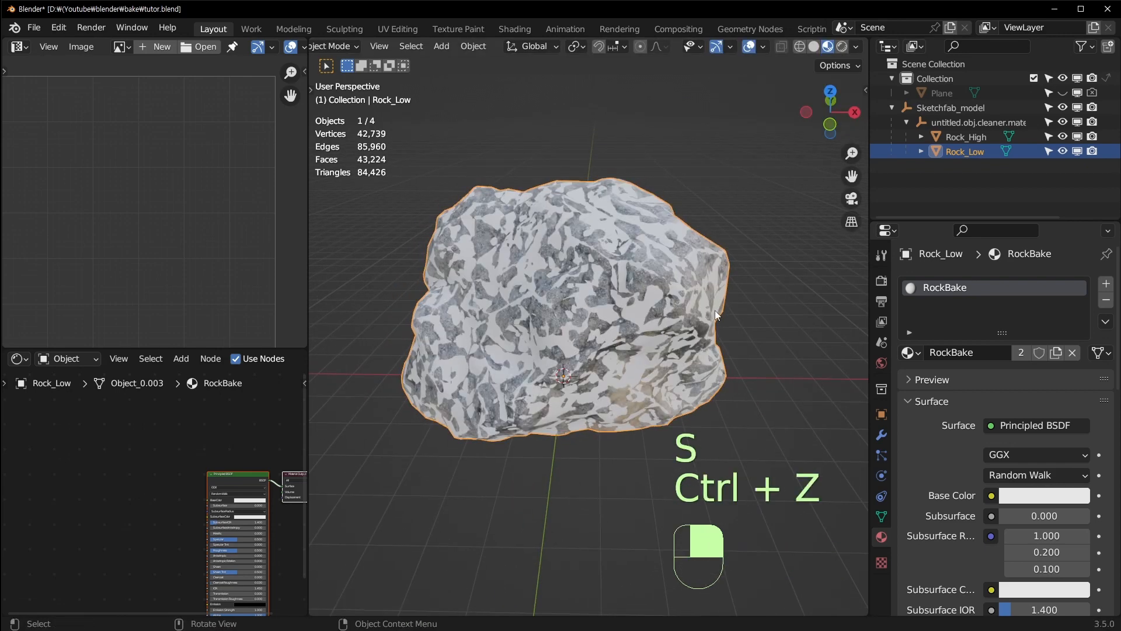
key(ctrl+s)
Try scaling Rock_Low uniformly by about 1.008 to cover Rock_High, and undo the scaling
mouse_move(715, 310)
middle_down()
mouse_move(554, 301)
mouse_move(709, 293)
middle_up()
key(s)
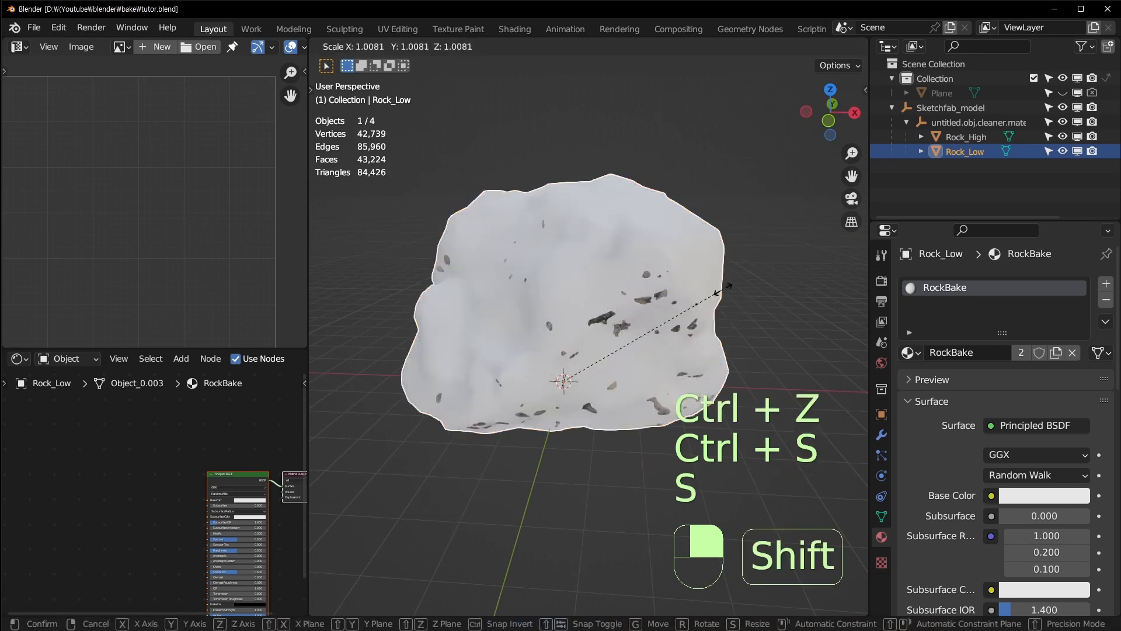
click(724, 288)
middle_drag(733, 332, 760, 275)
key(ctrl+z)
middle_drag(740, 317, 818, 265)
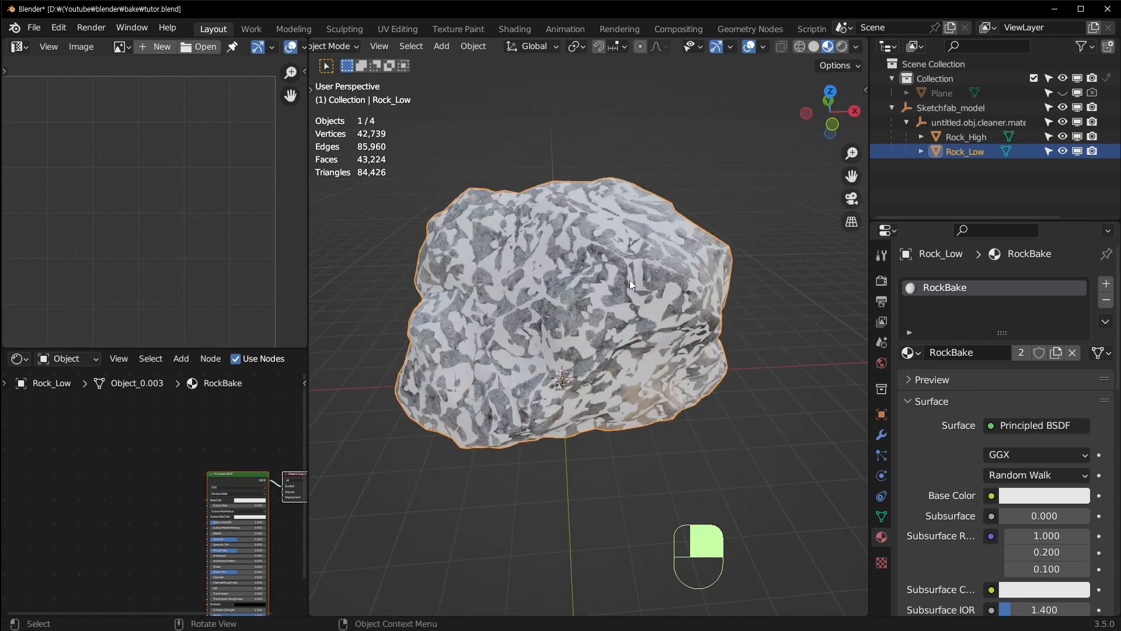
Enlarge the whole Rock_Low mesh along its normals with Shrink/Fatten by about 0.046 m, and return to Object Mode
key(Tab)
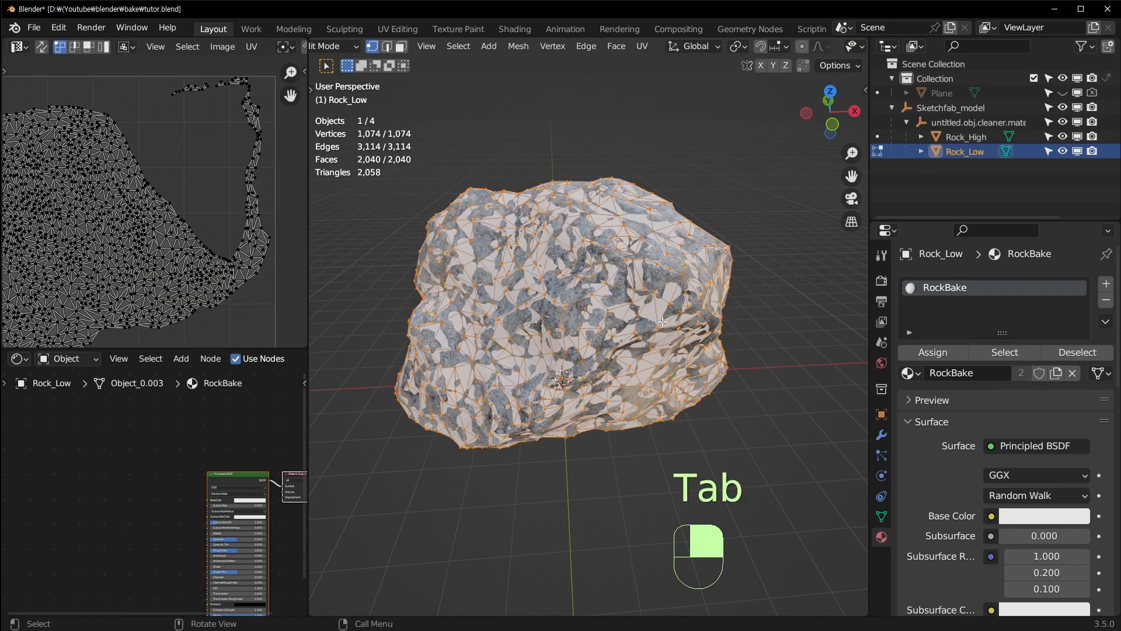
key(a)
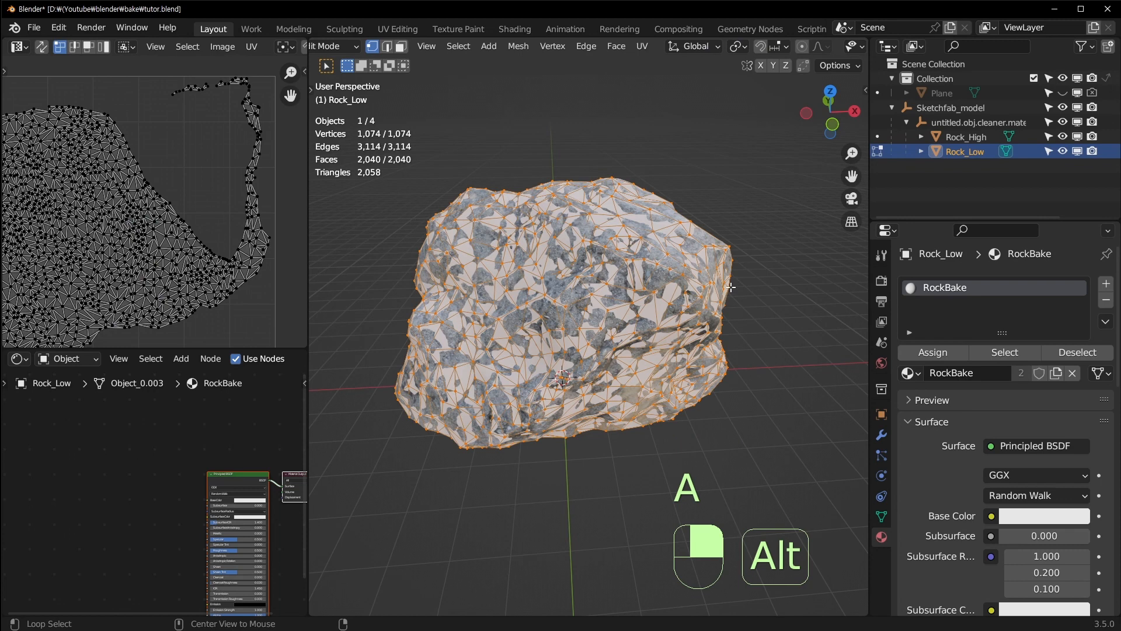
key(alt+s)
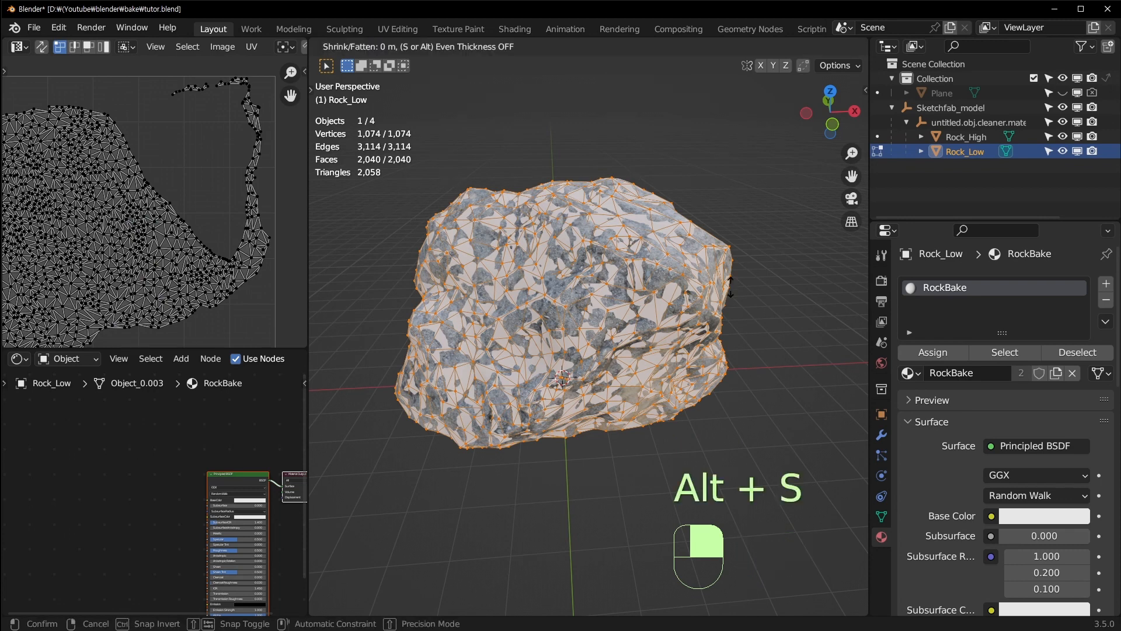
key(shift)
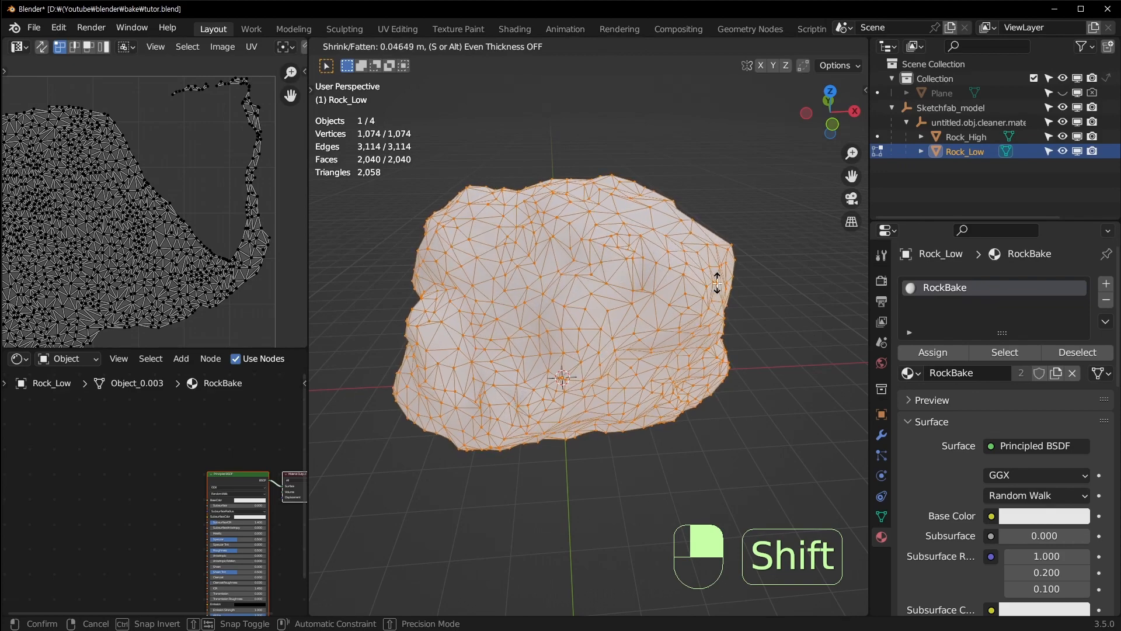
click(714, 284)
middle_drag(714, 285, 654, 309)
key(Tab)
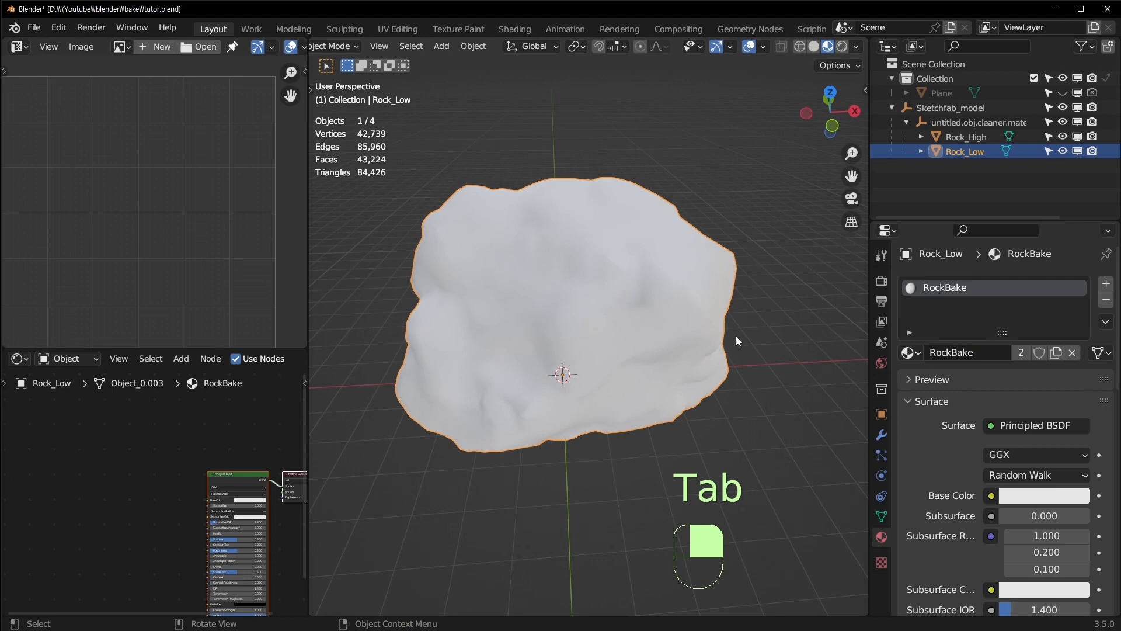
key(s)
key(ctrl+z)
middle_drag(765, 333, 693, 347)
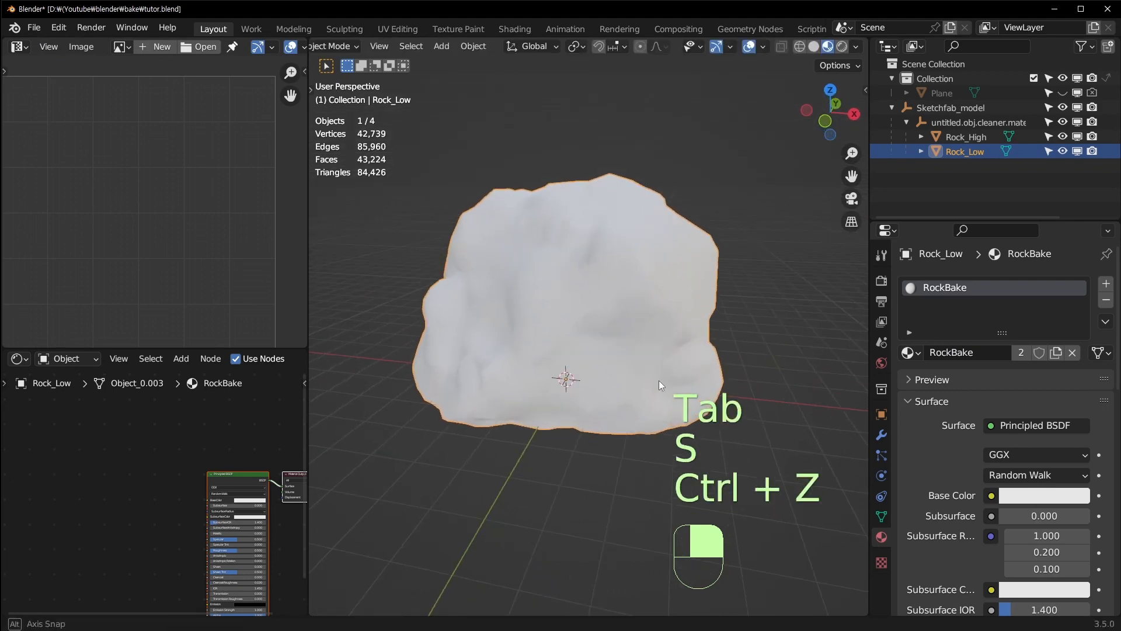
Try scaling the whole Rock_Low object once more and undo the scaling
key(s)
key(ctrl+z)
middle_drag(628, 380, 630, 353)
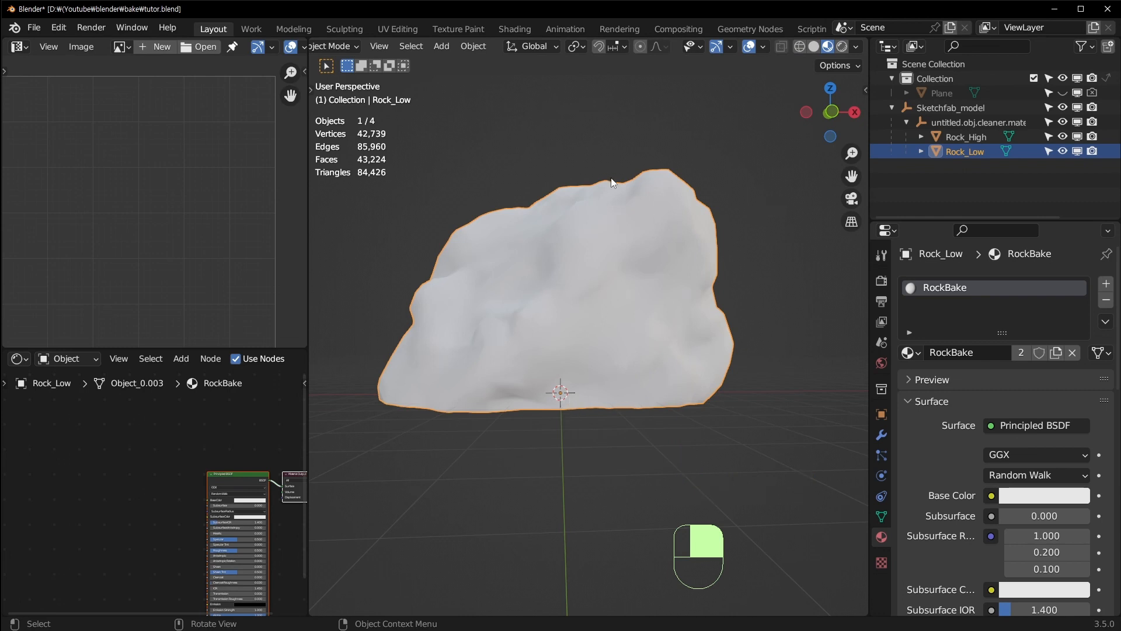
middle_drag(715, 335, 560, 280)
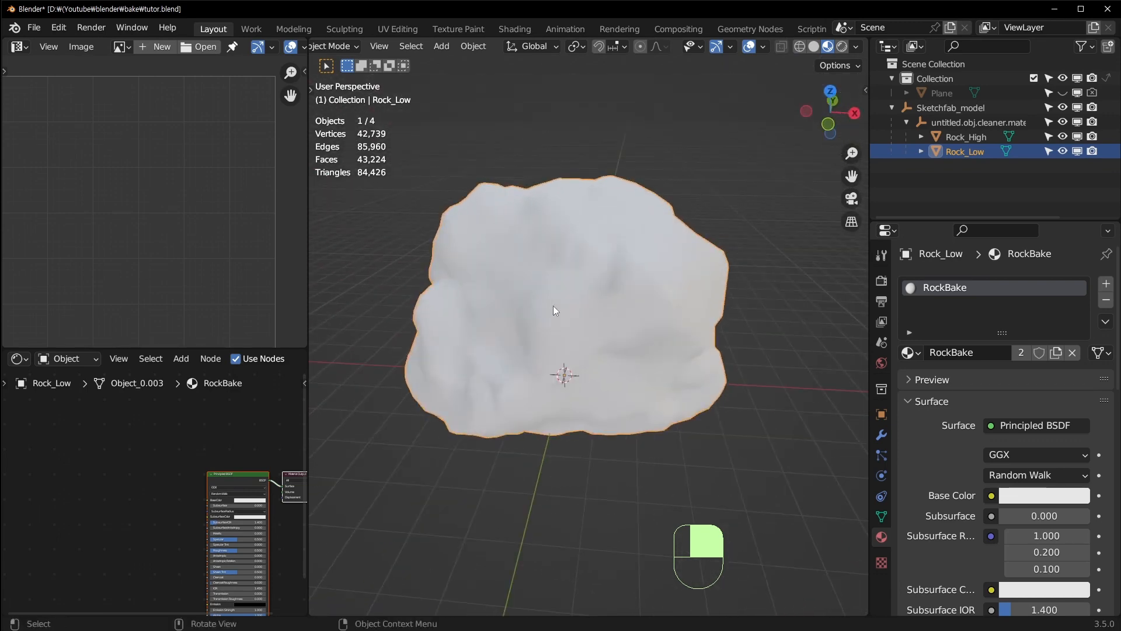
Save the file, examine Rock_Low's mesh in Edit Mode, and return to Object Mode
key(ctrl+s)
mouse_move(615, 304)
middle_down()
mouse_move(698, 281)
mouse_move(613, 322)
middle_up()
key(Tab)
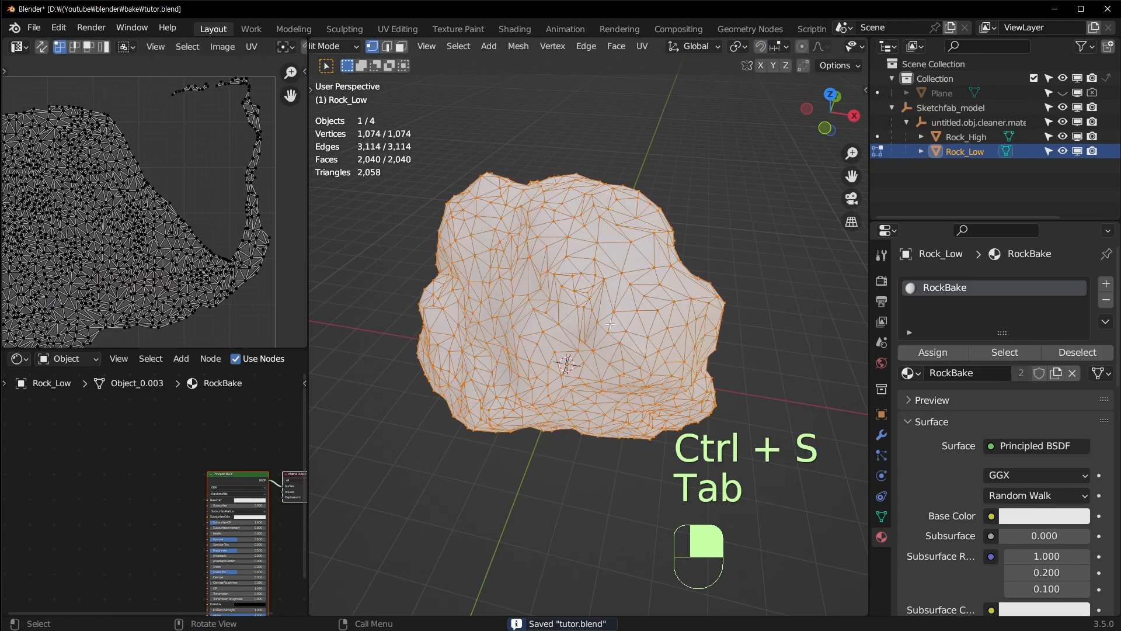
scroll(613, 300, up, 4)
scroll(611, 302, down, 4)
key(Tab)
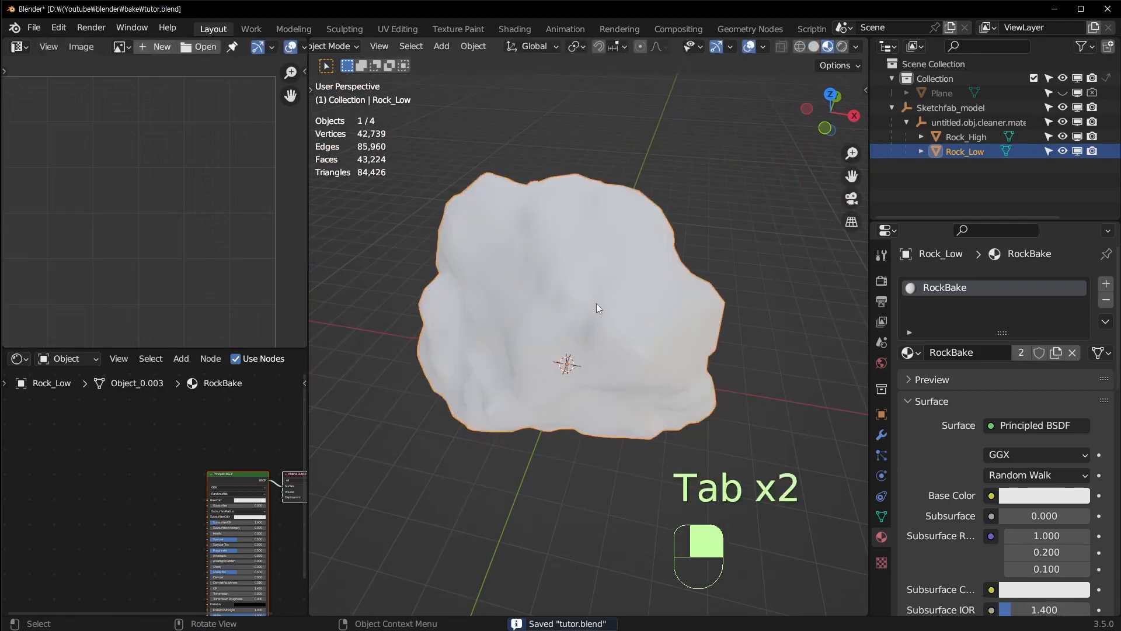
middle_drag(596, 304, 811, 265)
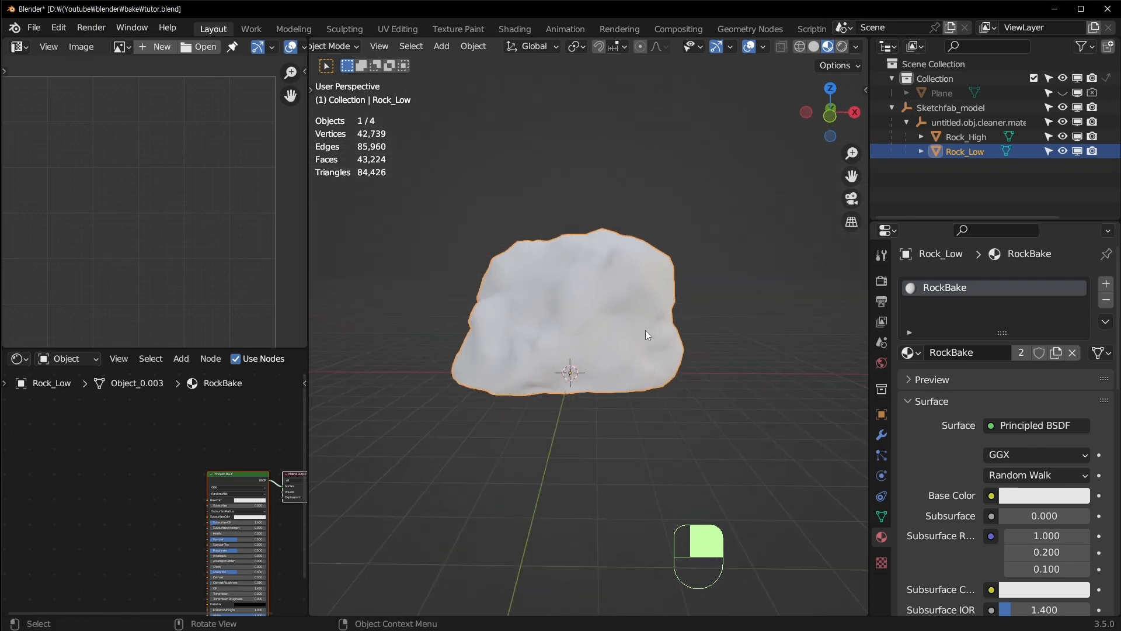
Inspect how Rock_Low covers Rock_High using X-ray and Solid shading, save the file, and restore opaque Material Preview shading
key(alt+z)
scroll(642, 336, up, 3)
scroll(641, 336, down, 3)
mouse_move(613, 222)
middle_down()
mouse_move(649, 252)
mouse_move(656, 228)
mouse_move(649, 370)
middle_up()
key(ctrl+s)
click(813, 46)
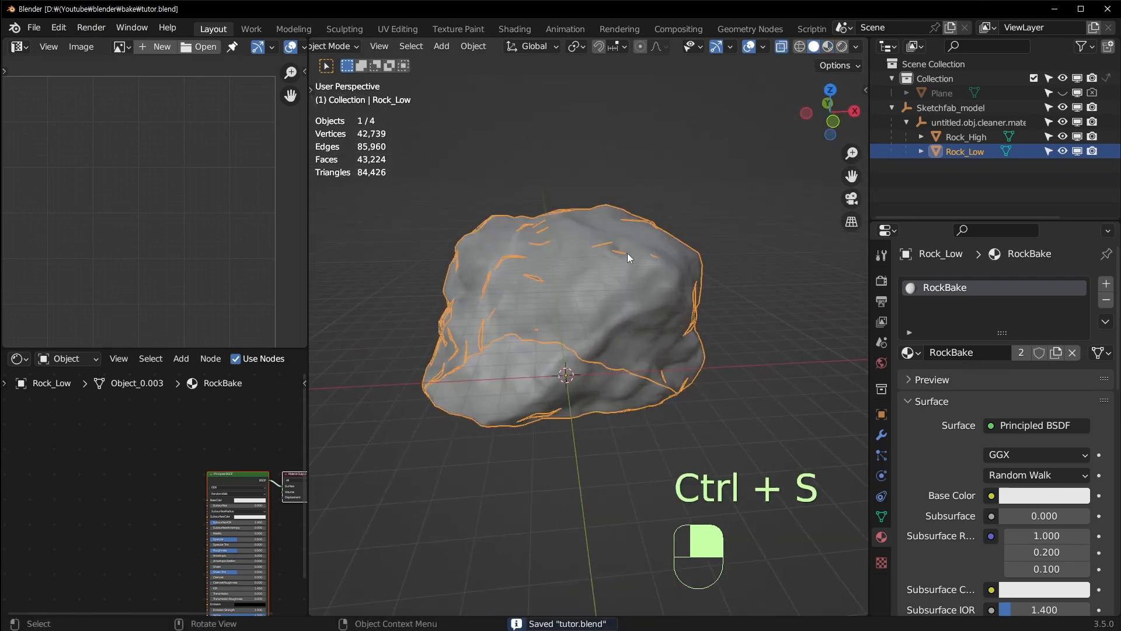
mouse_move(628, 254)
middle_down()
mouse_move(742, 288)
mouse_move(687, 280)
mouse_move(567, 311)
mouse_move(633, 295)
mouse_move(666, 314)
middle_up()
key(alt+z)
key(alt+z)
key(alt+z)
click(828, 46)
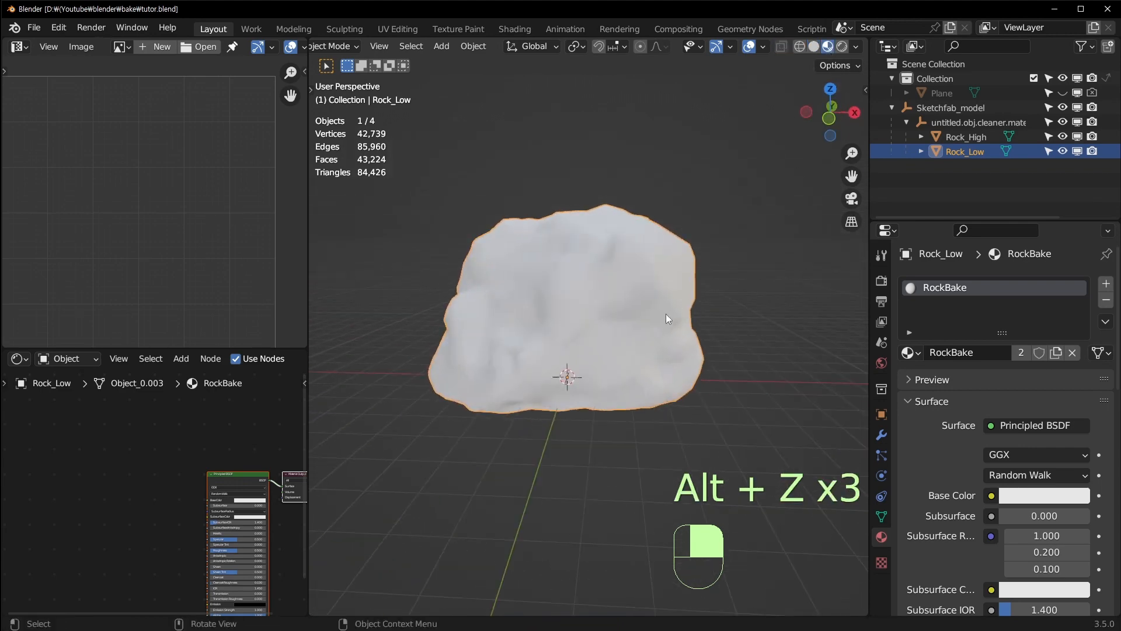
Save the file and add an Image Texture node to Rock_Low's RockBake material
key(ctrl+s)
middle_drag(157, 524, 159, 493)
scroll(126, 480, up, 1)
scroll(142, 486, up, 2)
key(shift+a)
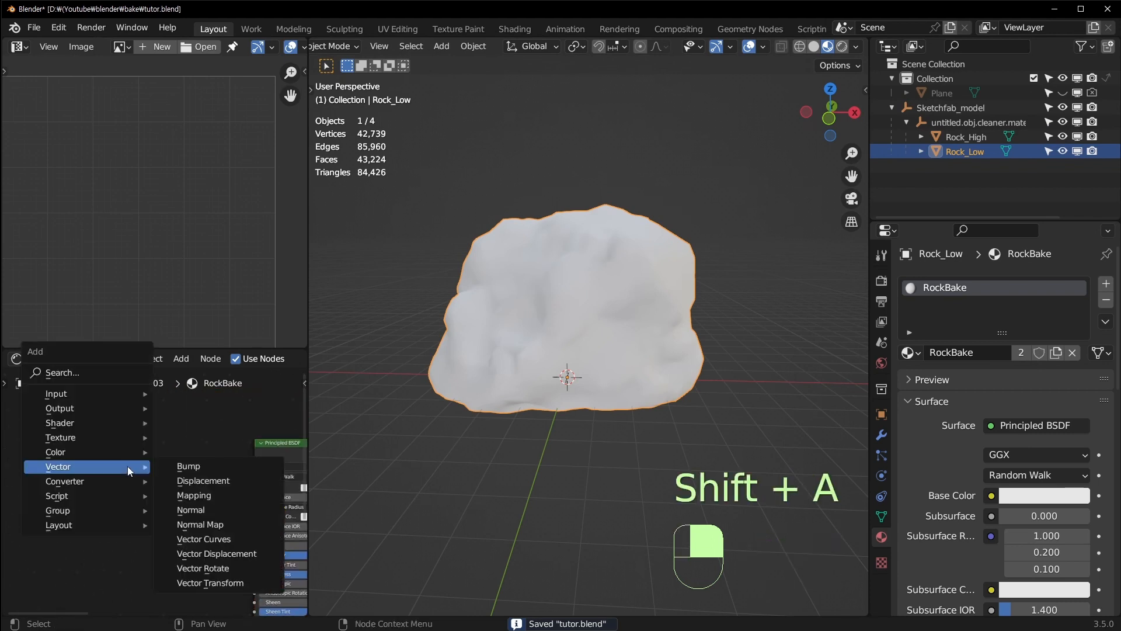
mouse_move(83, 437)
click(206, 320)
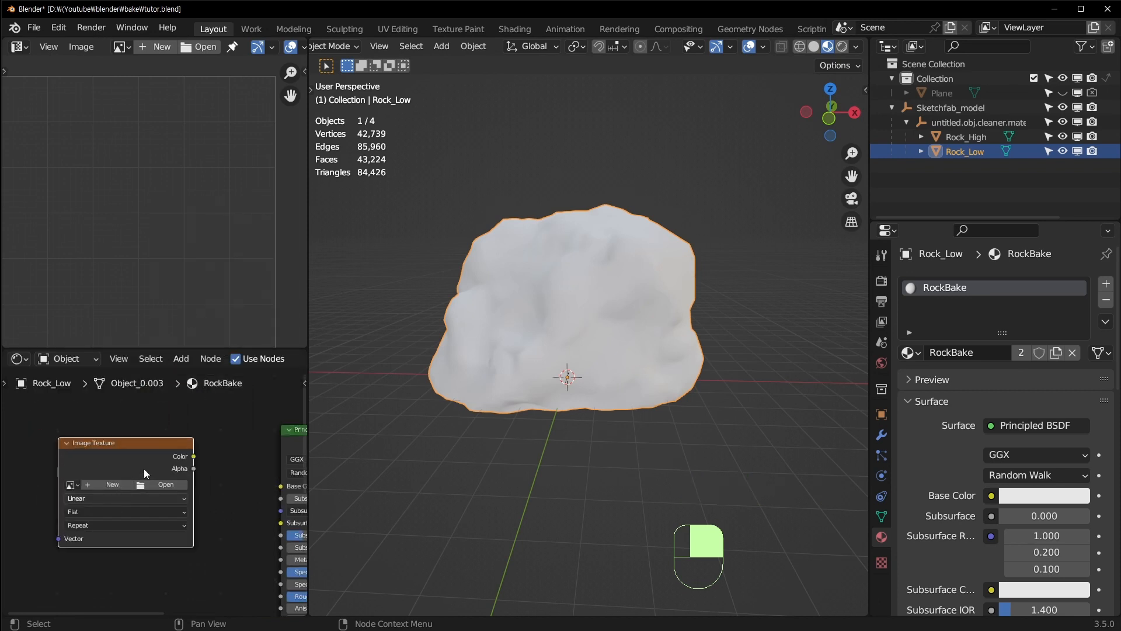
Create a new 1024 × 1024 px image named Rock_Bake in the Image Texture node and reposition the node beside the Principled BSDF
click(120, 481)
click(112, 483)
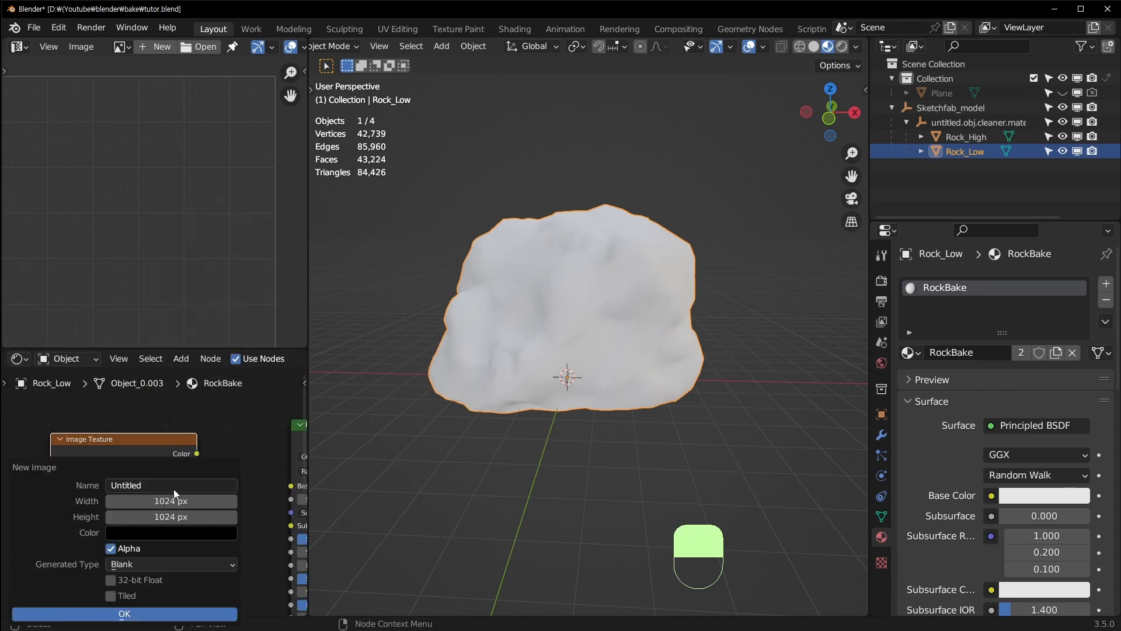
text(Rock_)
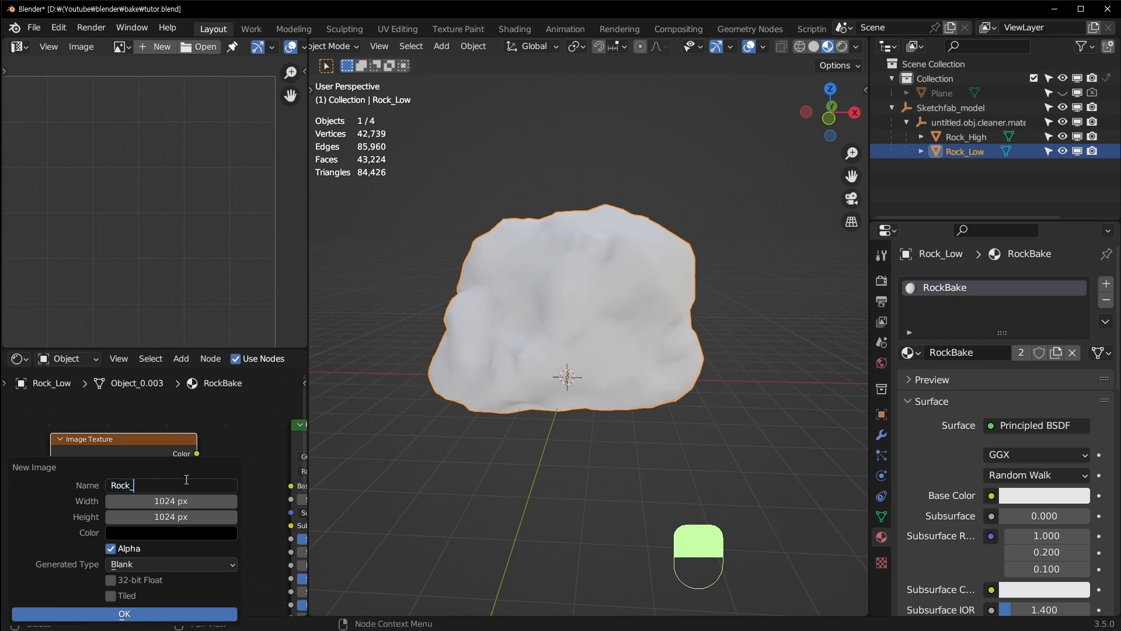
text(Bake)
key(Return)
drag(114, 437, 145, 425)
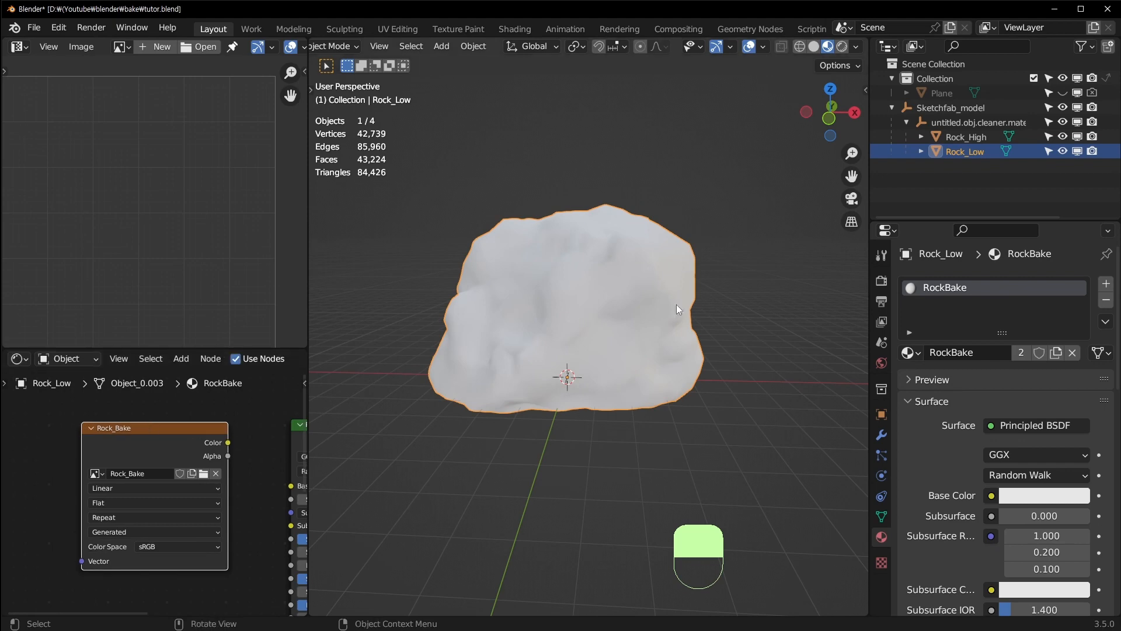
Select Rock_High and add Rock_Low to the selection as the active object, then save the file
ctrl+click(963, 137)
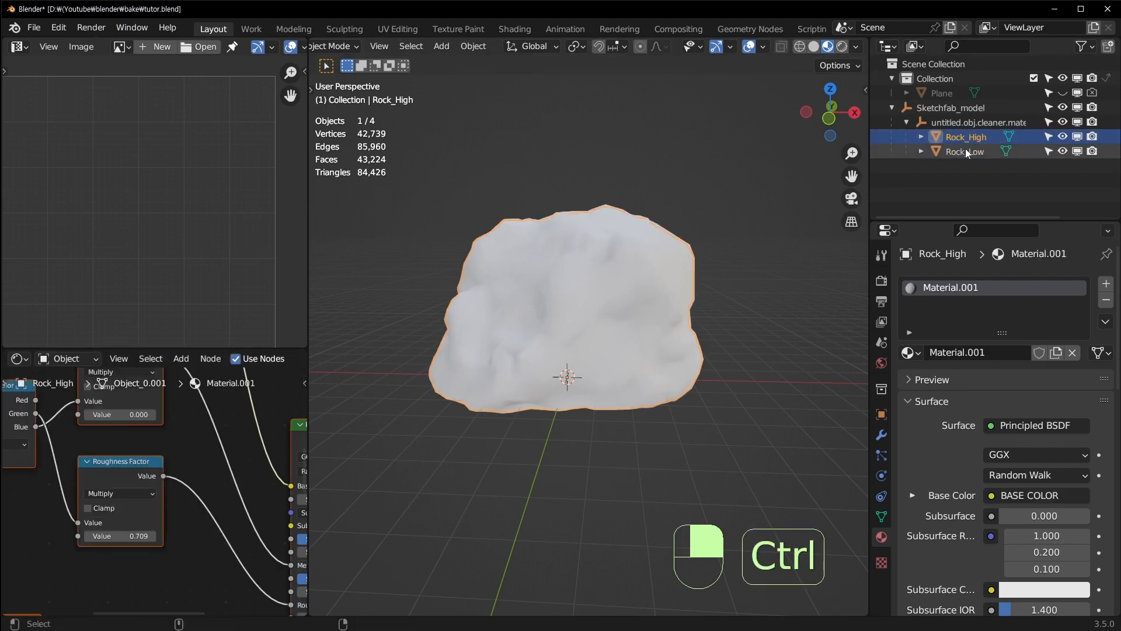
ctrl+click(965, 152)
key(ctrl+s)
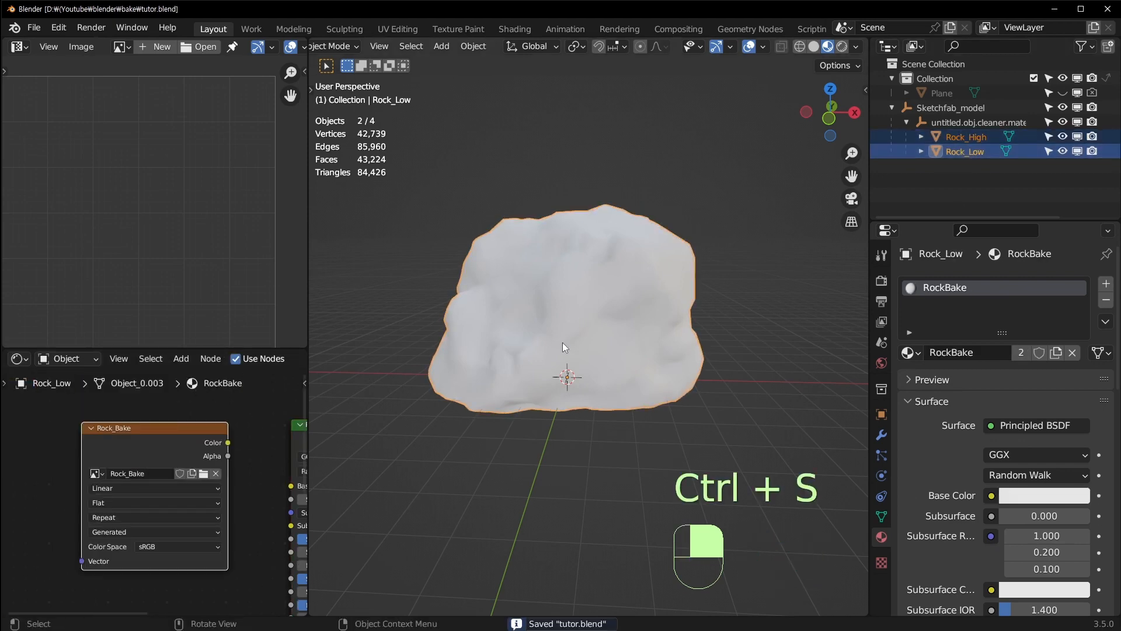
middle_drag(652, 346, 658, 343)
Set the Cycles bake type to Normal in the render settings
click(881, 282)
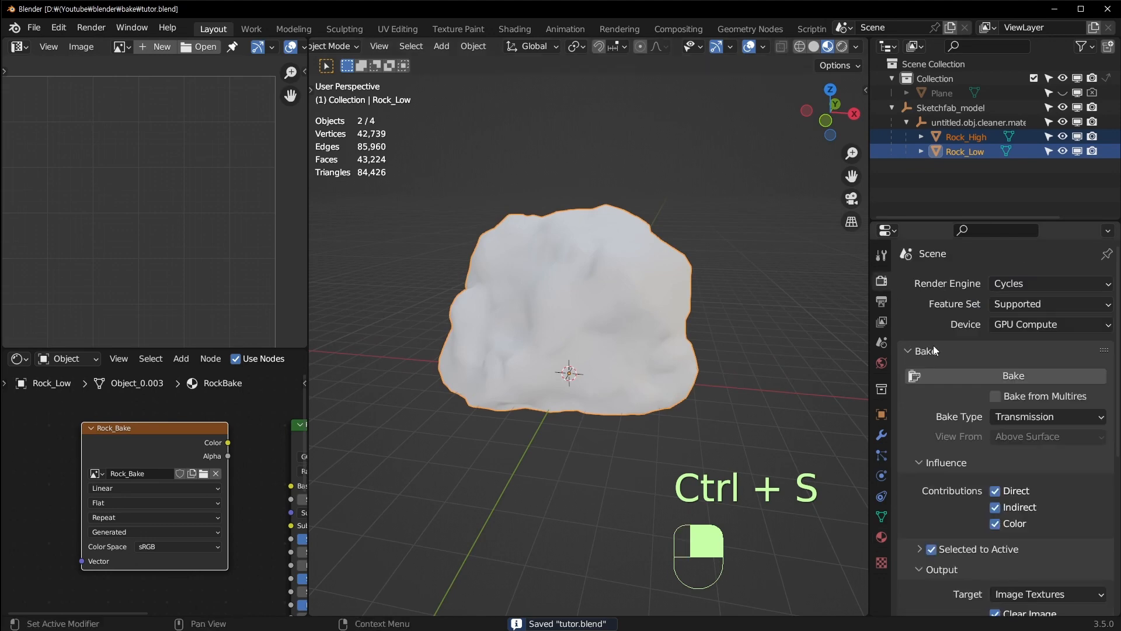
click(1051, 418)
click(1023, 326)
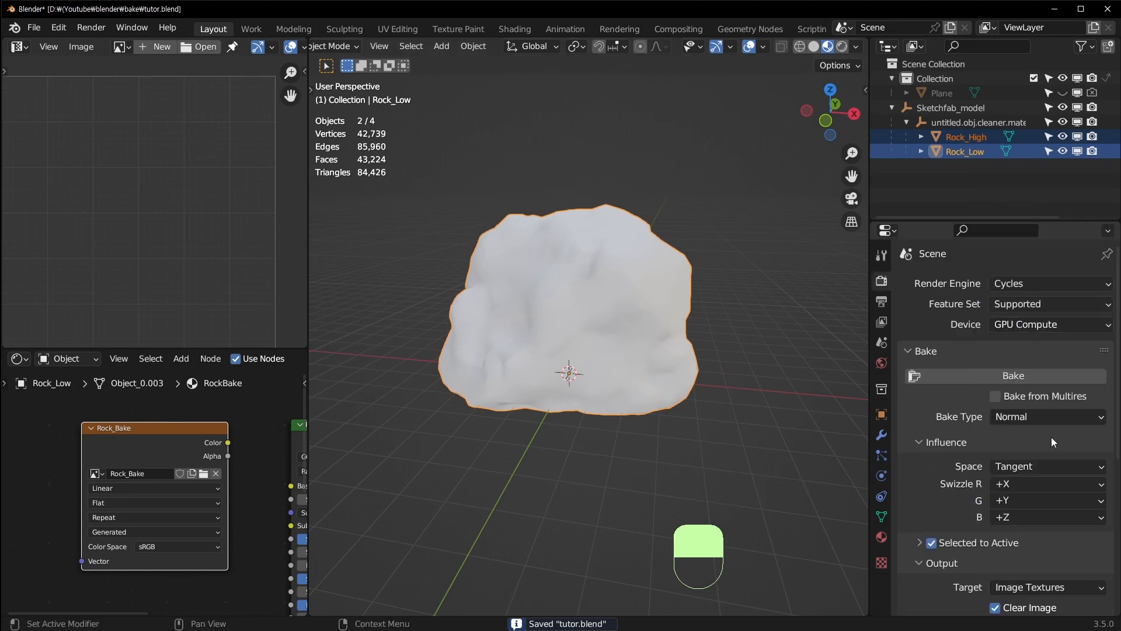
scroll(1054, 480, down, 3)
scroll(977, 369, up, 3)
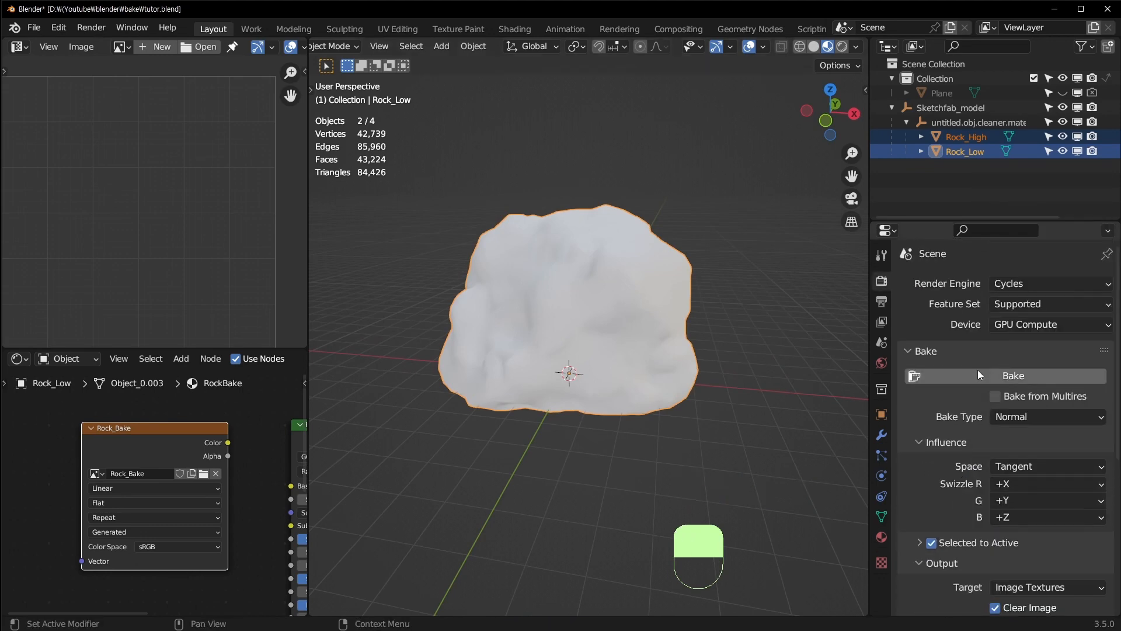
Display the Rock_Bake image in the Image Editor and fit it in view
click(121, 47)
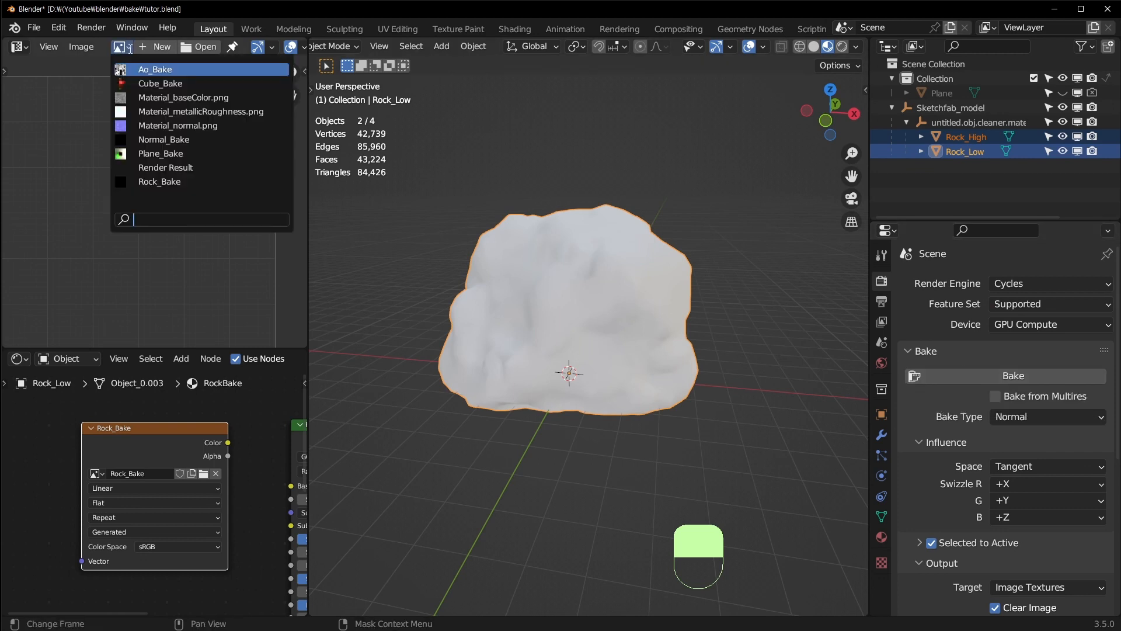
click(176, 182)
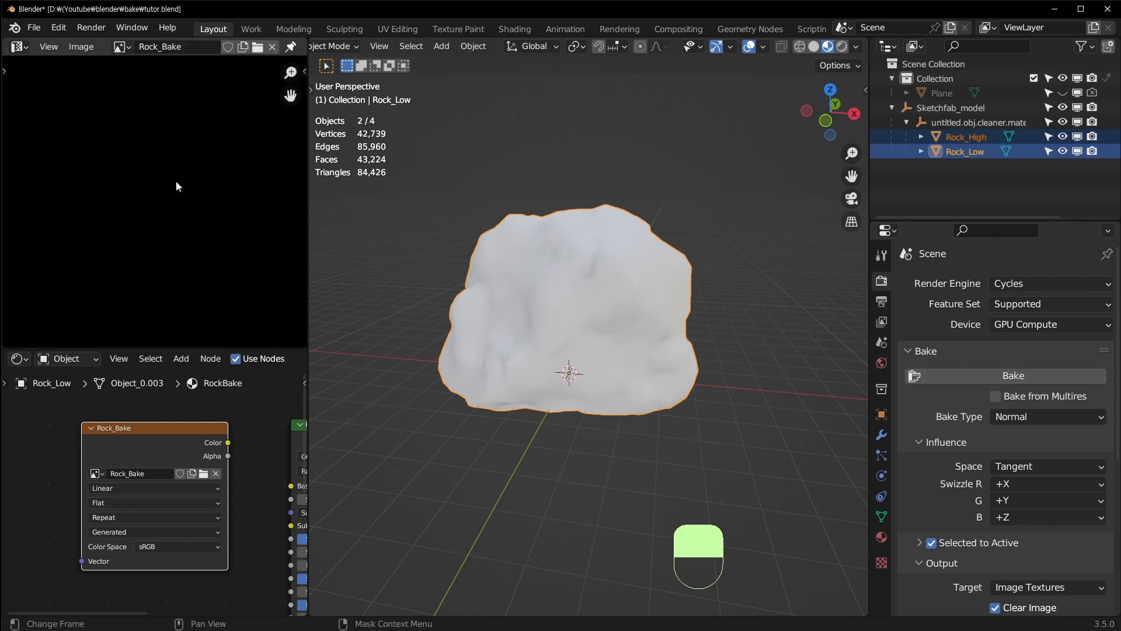
scroll(177, 188, up, 5)
scroll(162, 213, down, 3)
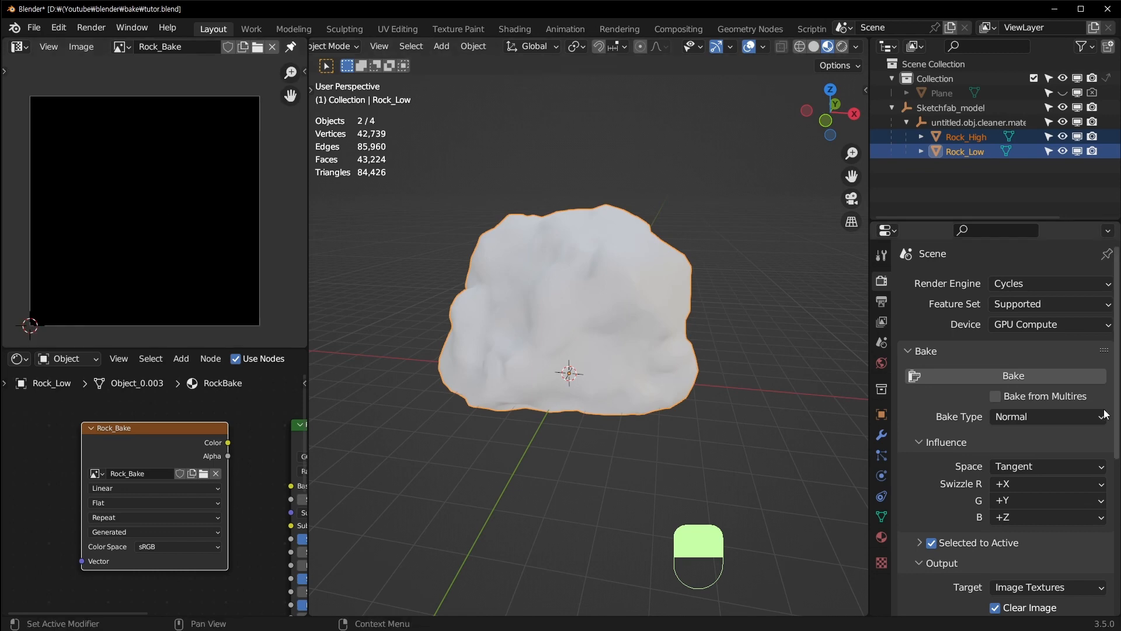
Bake the Rock_High normals to Rock_Bake with the +Y green channel and examine the map's detail
click(1046, 374)
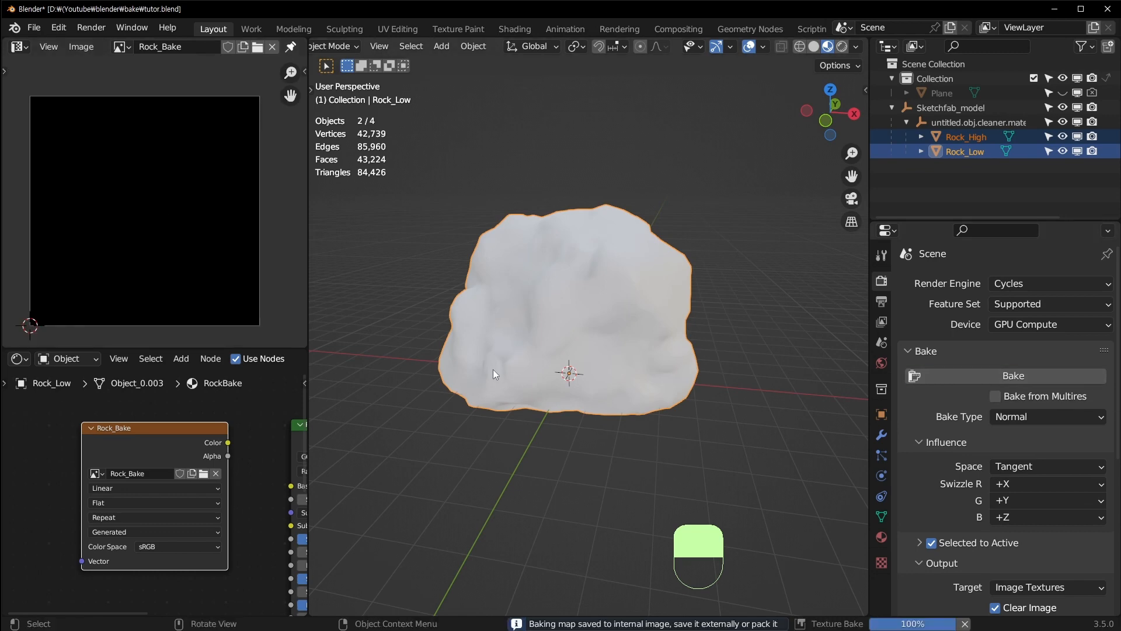
scroll(124, 199, up, 3)
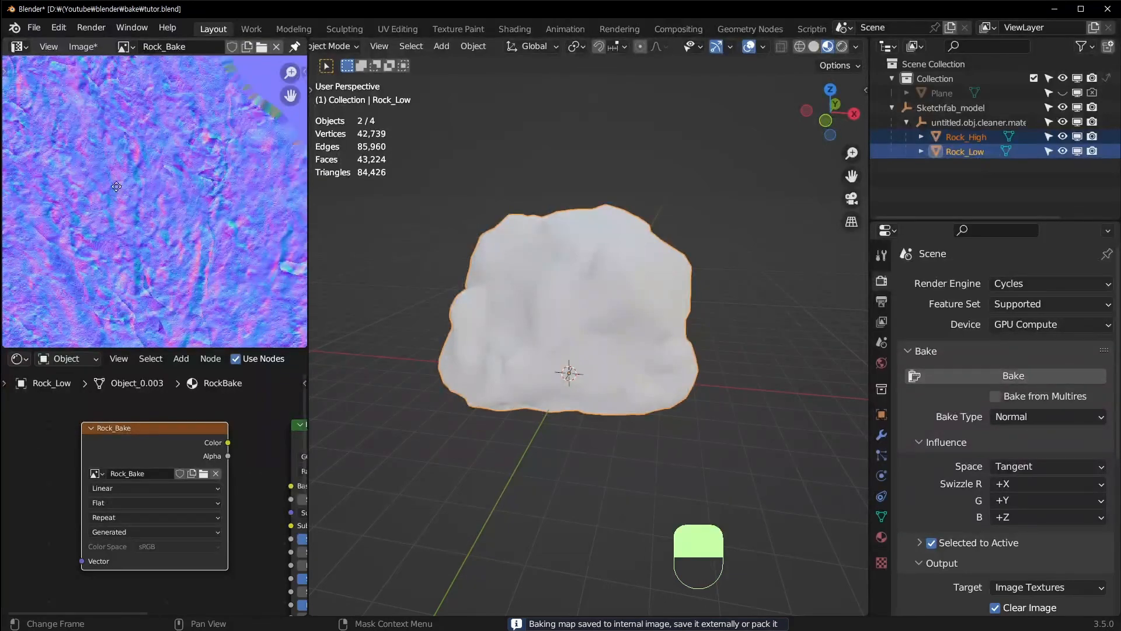
scroll(224, 217, up, 4)
scroll(145, 245, down, 3)
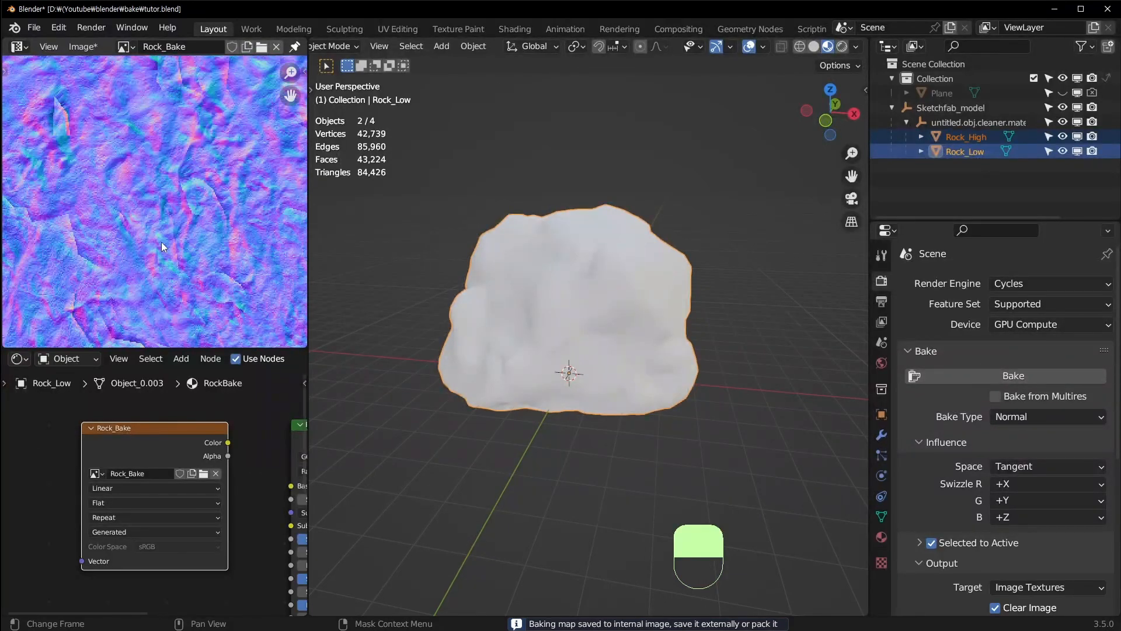
Set the green swizzle to -Y, rebake the normals to Rock_Bake, and examine the map's detail
click(1054, 500)
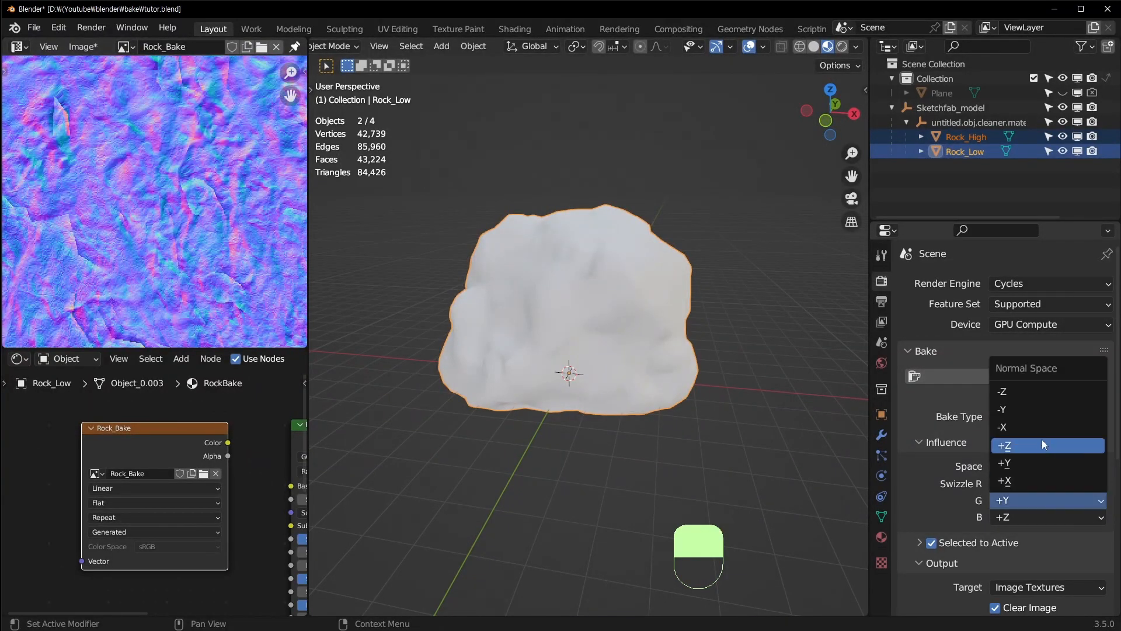
click(1054, 409)
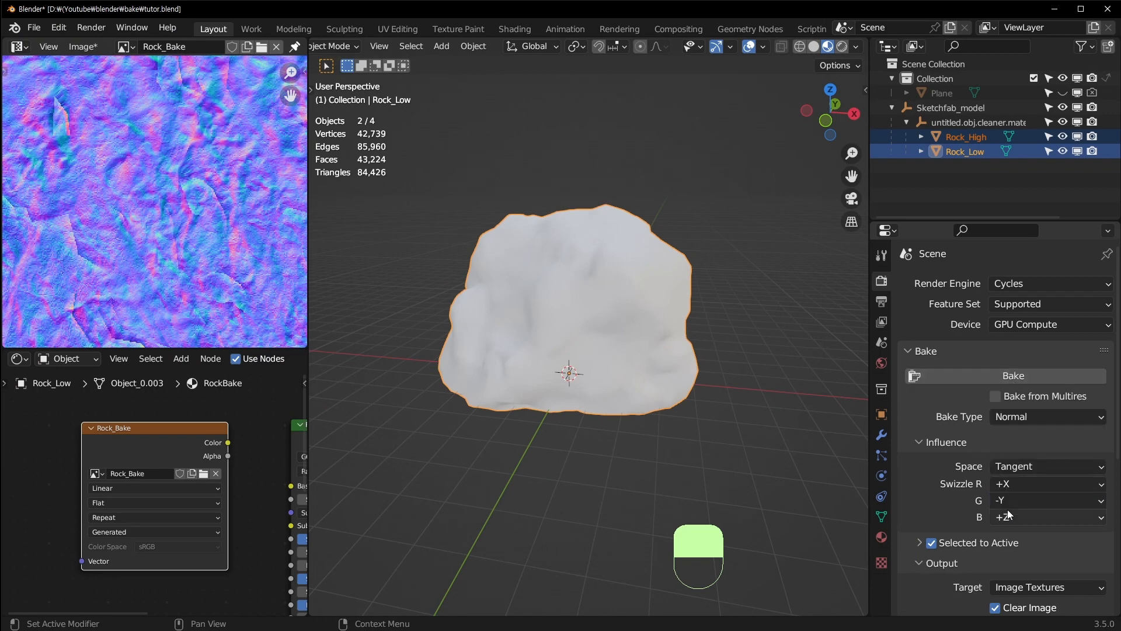
click(1020, 376)
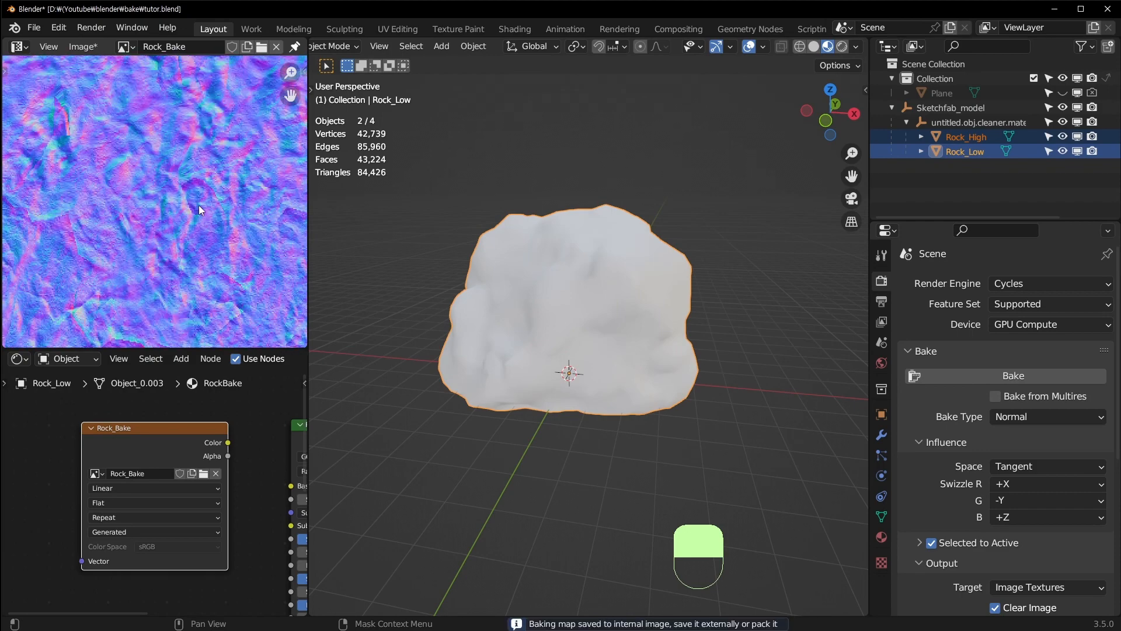
scroll(194, 234, down, 2)
scroll(147, 234, up, 3)
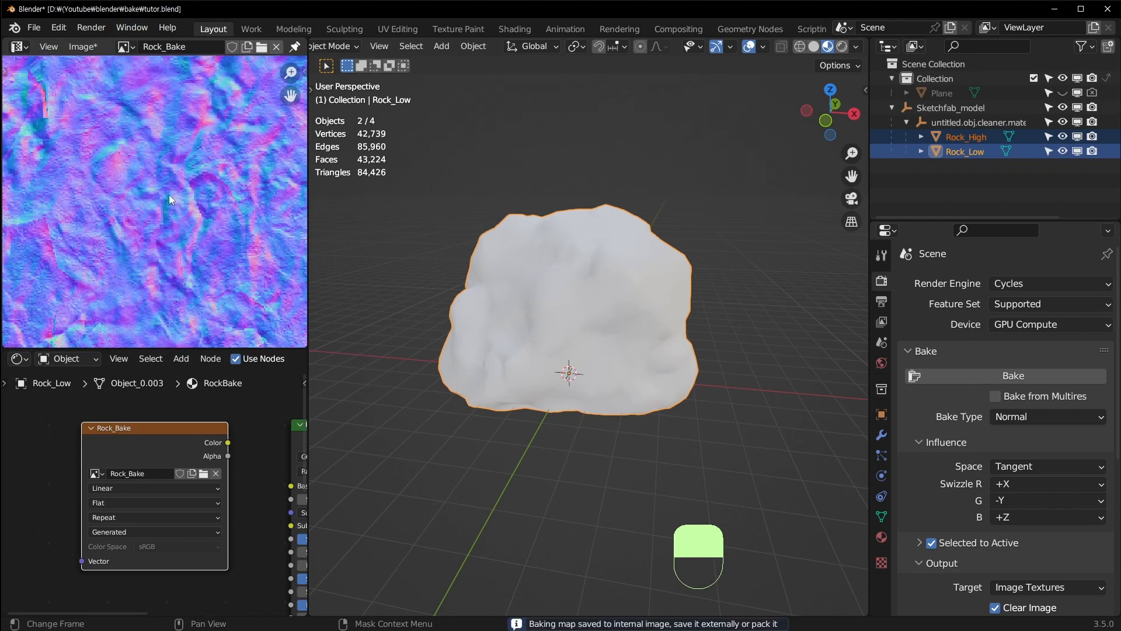
scroll(287, 51, down, 5)
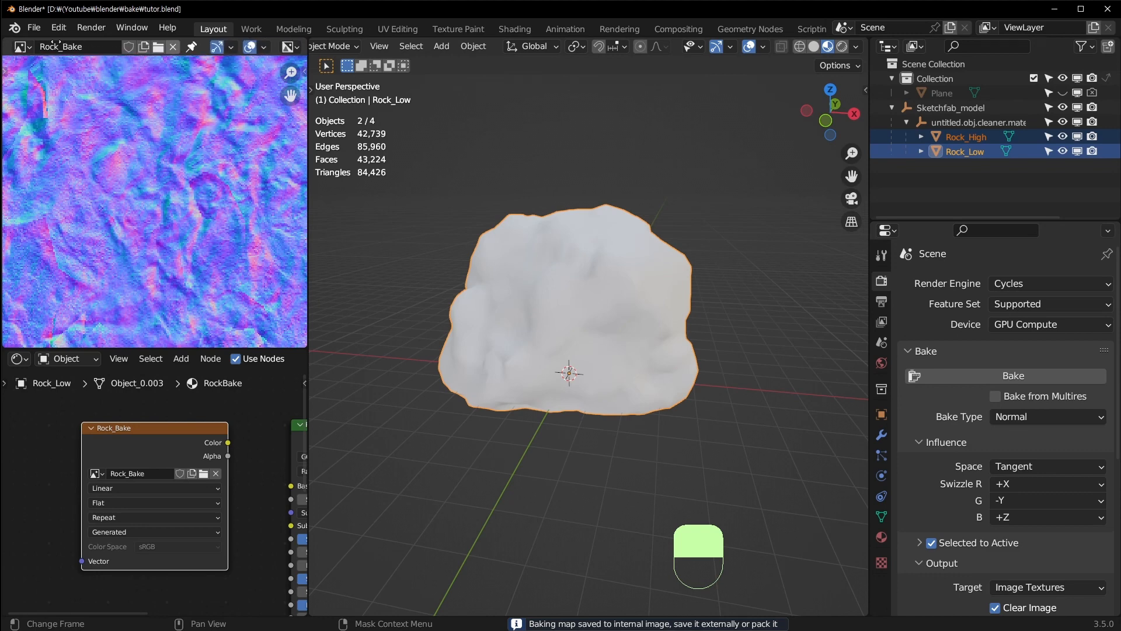
Display only the Red channel of the Rock_Bake normal map and examine its shading
click(286, 51)
click(313, 111)
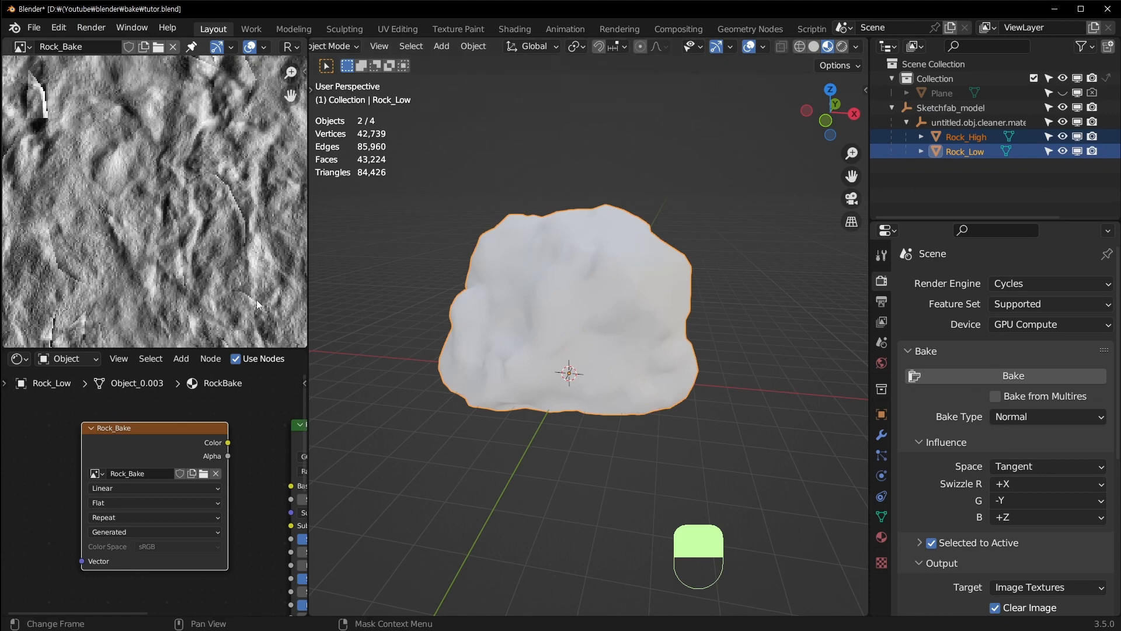
scroll(259, 209, down, 4)
scroll(241, 216, up, 3)
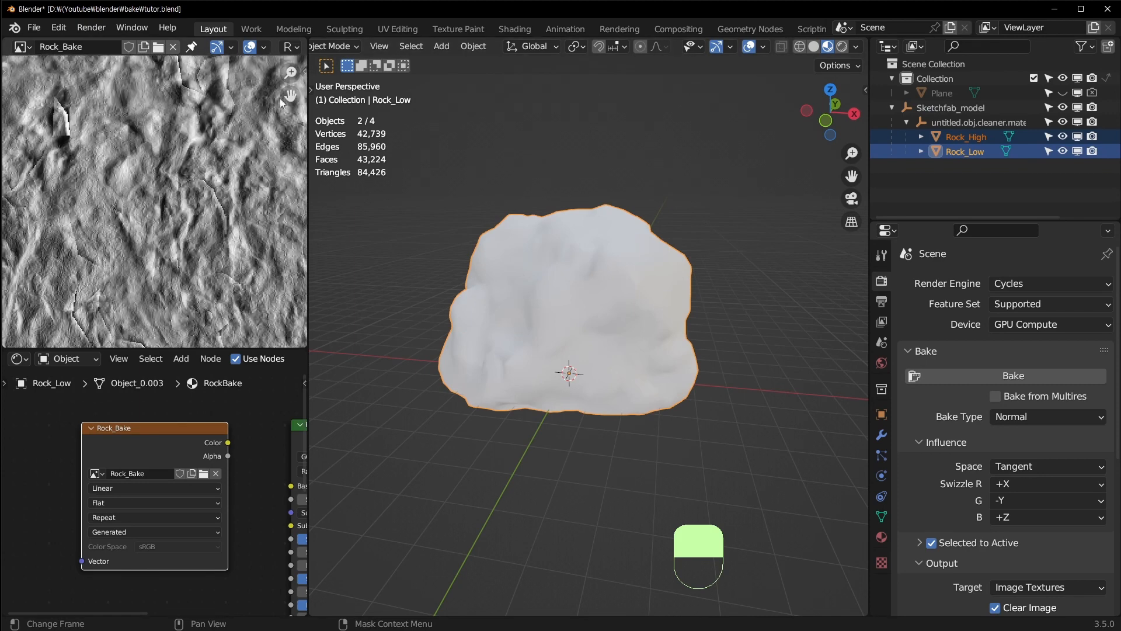
scroll(71, 175, up, 2)
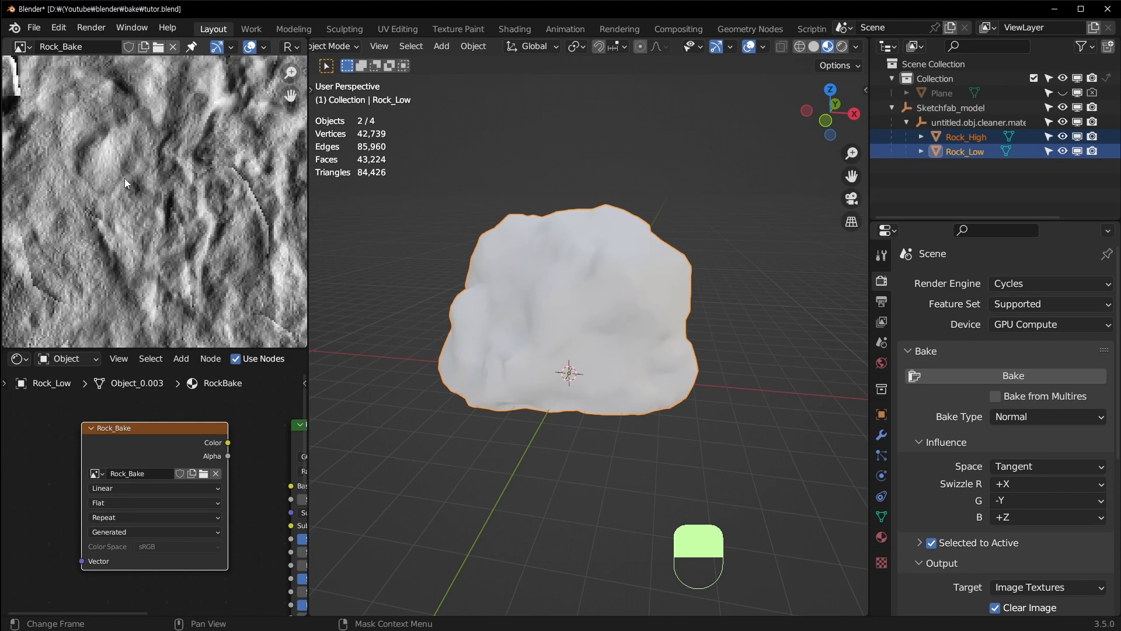
Display only the Green channel of the Rock_Bake normal map and examine its shading
click(284, 46)
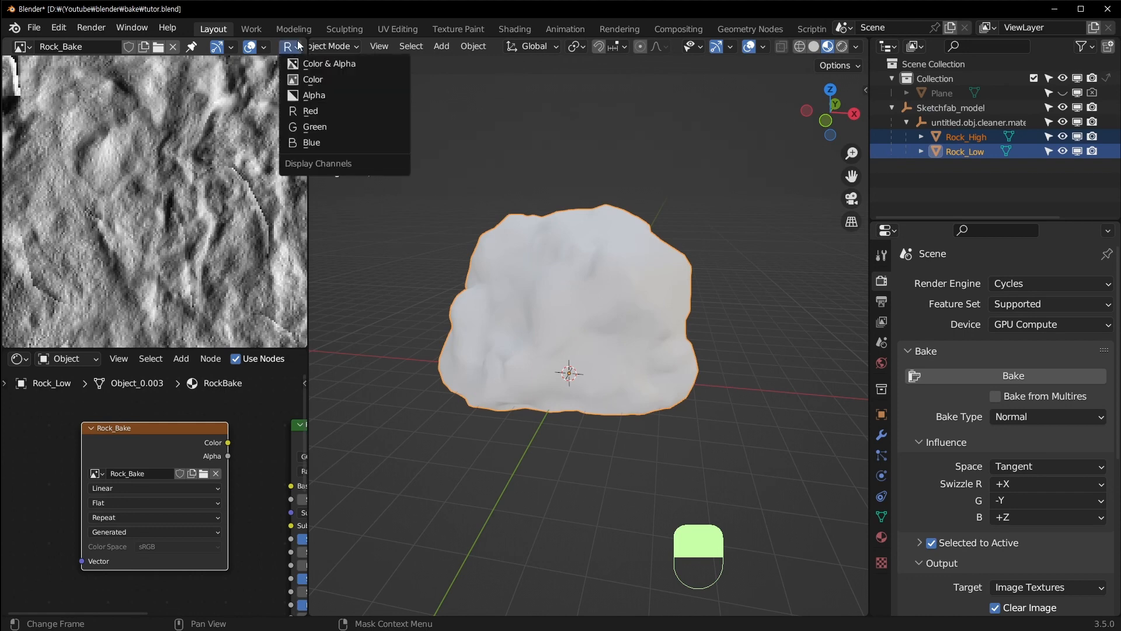
click(321, 125)
scroll(160, 207, down, 2)
scroll(182, 195, up, 1)
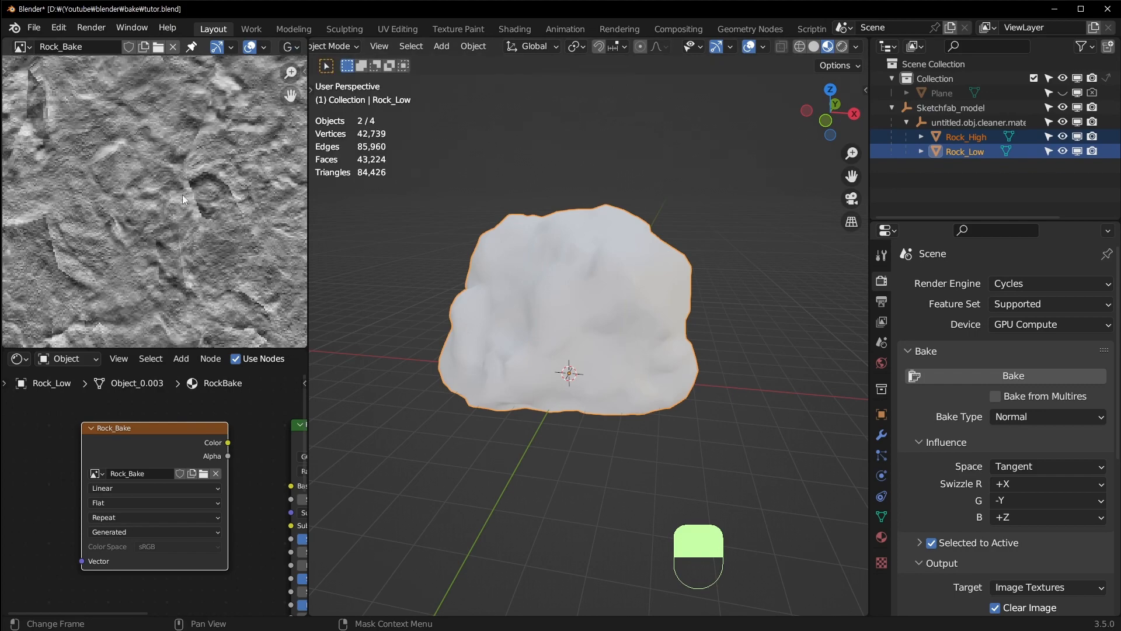
shift+middle_drag(190, 130, 144, 206)
scroll(144, 205, up, 2)
scroll(175, 202, down, 2)
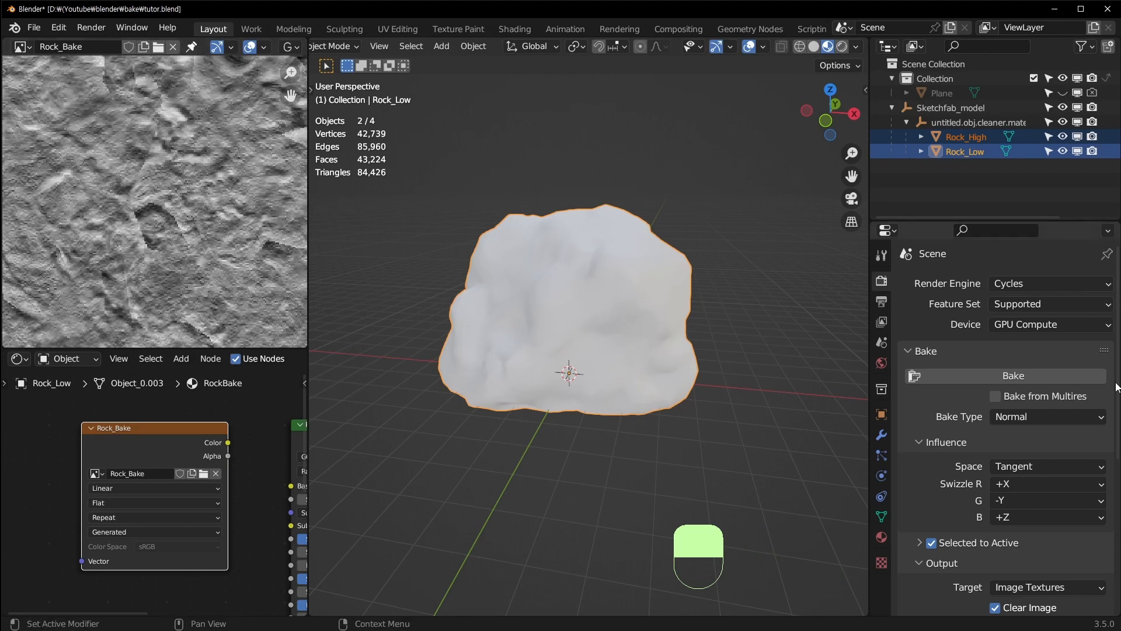
Display the Rock_Bake normal map in full color and examine its details
scroll(195, 212, down, 2)
click(290, 47)
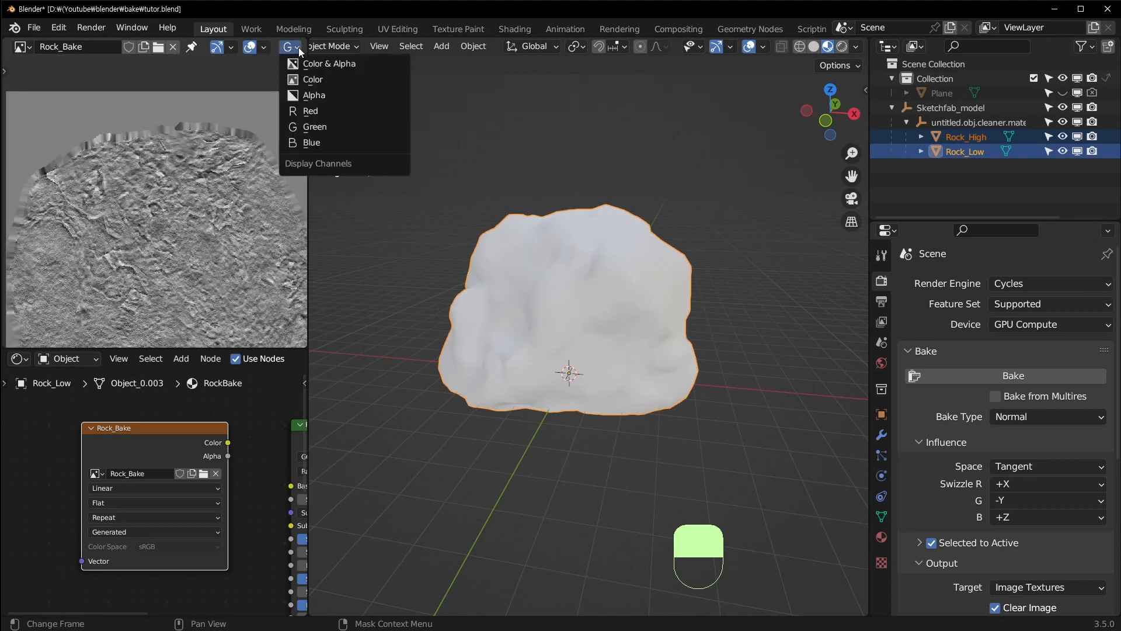
click(310, 77)
middle_drag(170, 252, 157, 181)
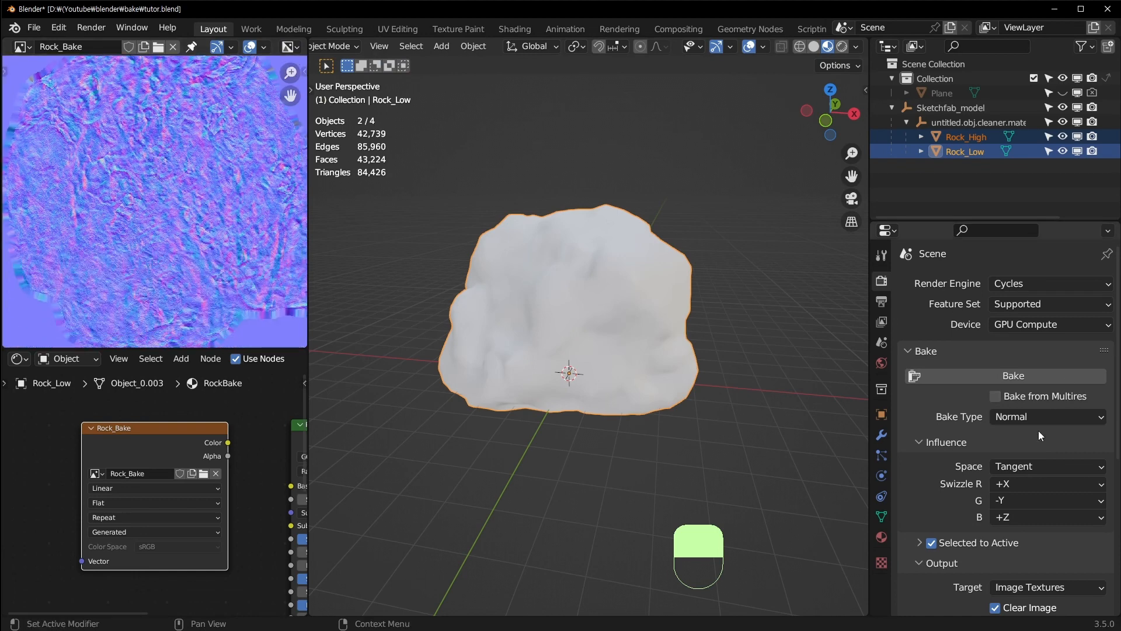
Set the bake's green swizzle to +Y, select only Rock_Low, and save the file
click(1038, 499)
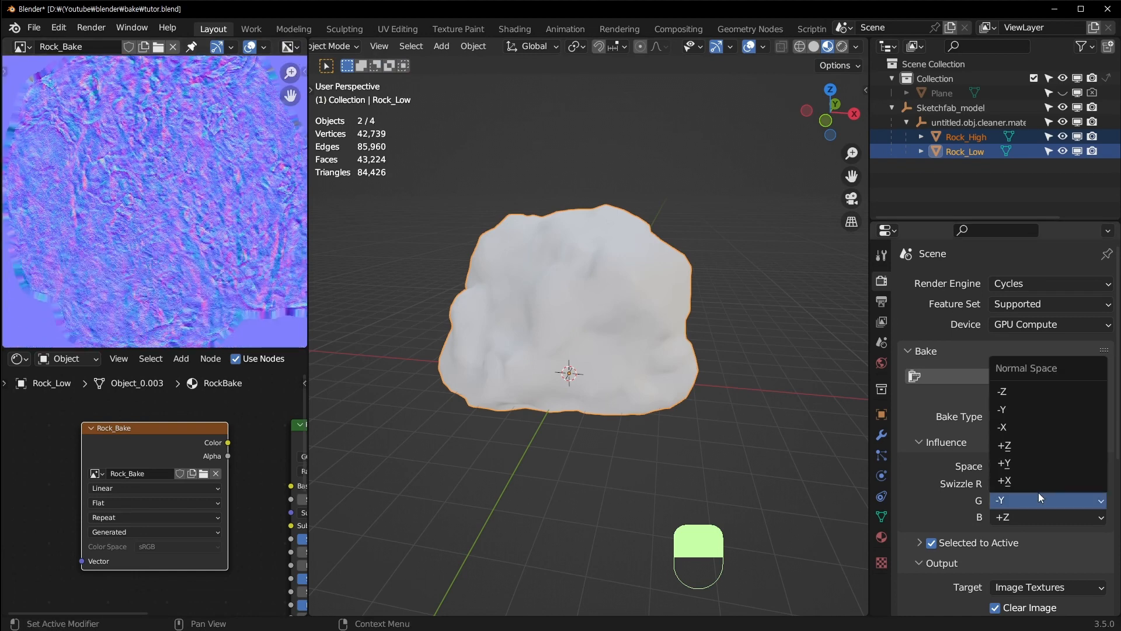
click(1039, 462)
middle_drag(238, 498, 211, 498)
scroll(531, 371, up, 2)
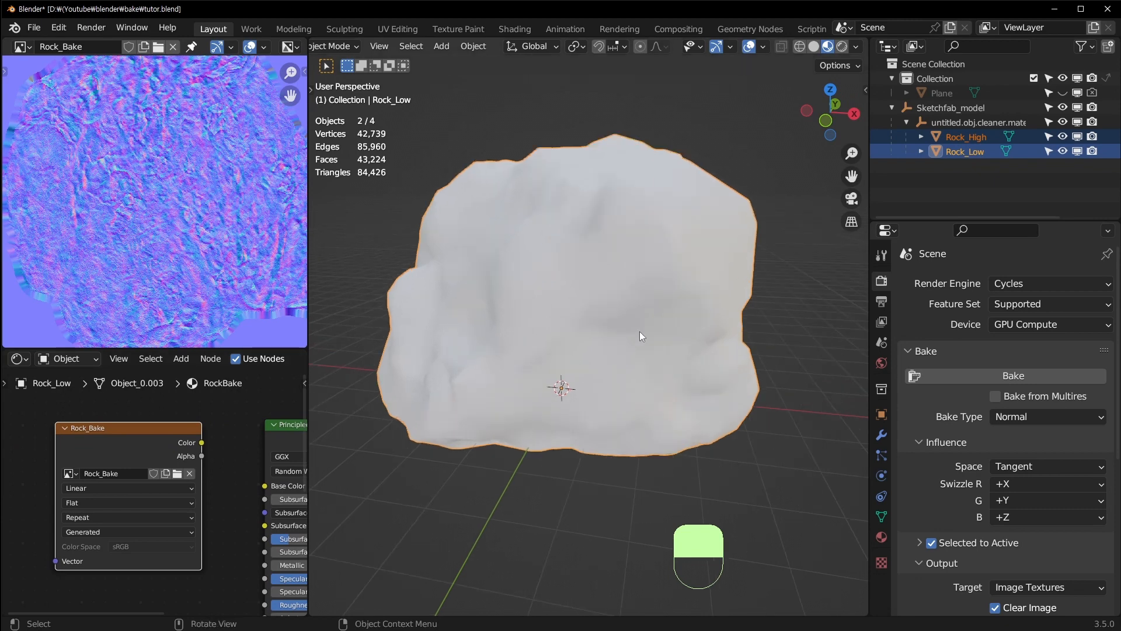
click(512, 232)
key(ctrl+s)
scroll(596, 255, down, 2)
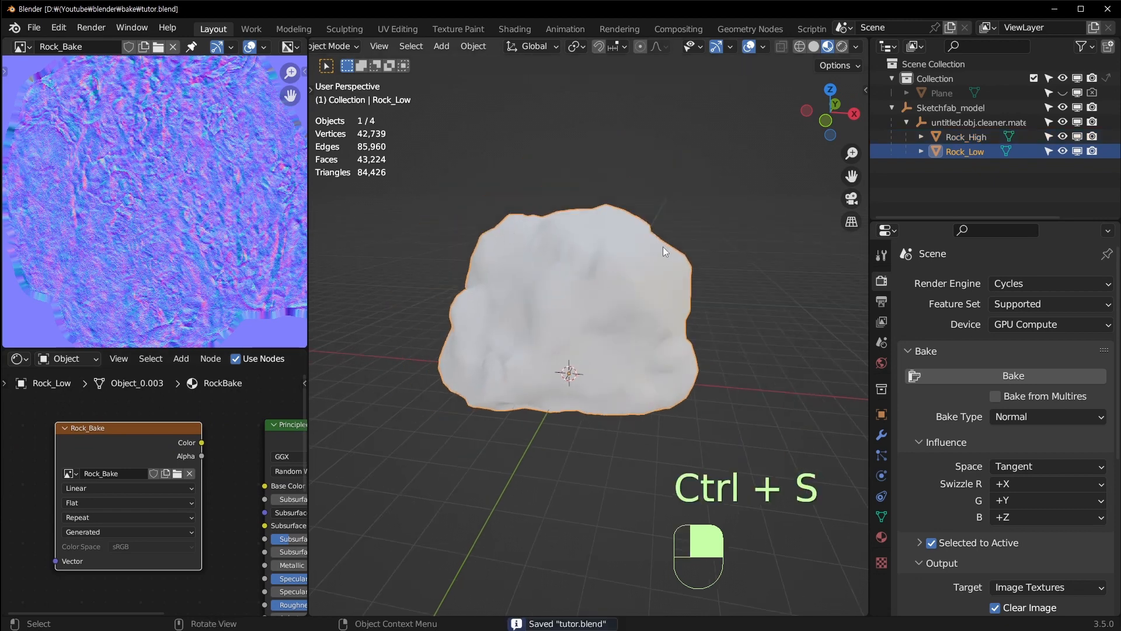
Move Rock_Low about 5 m along negative X, clear of Rock_High, and examine Rock_High's textured surface up close
key(g)
click(502, 232)
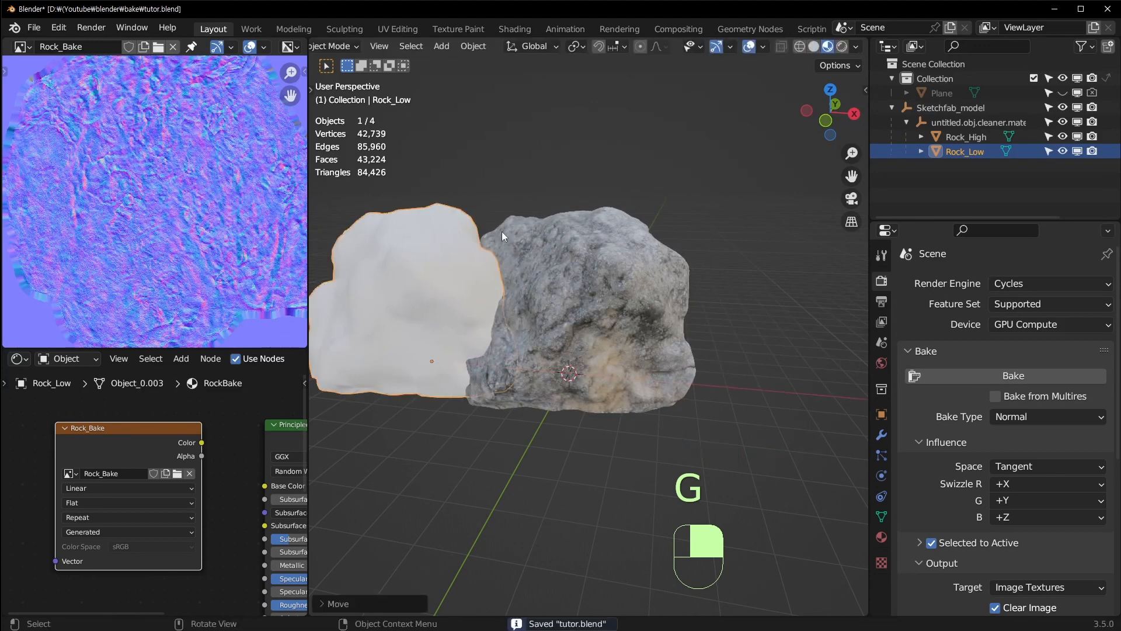
scroll(619, 298, up, 2)
middle_drag(618, 293, 640, 304)
click(695, 307)
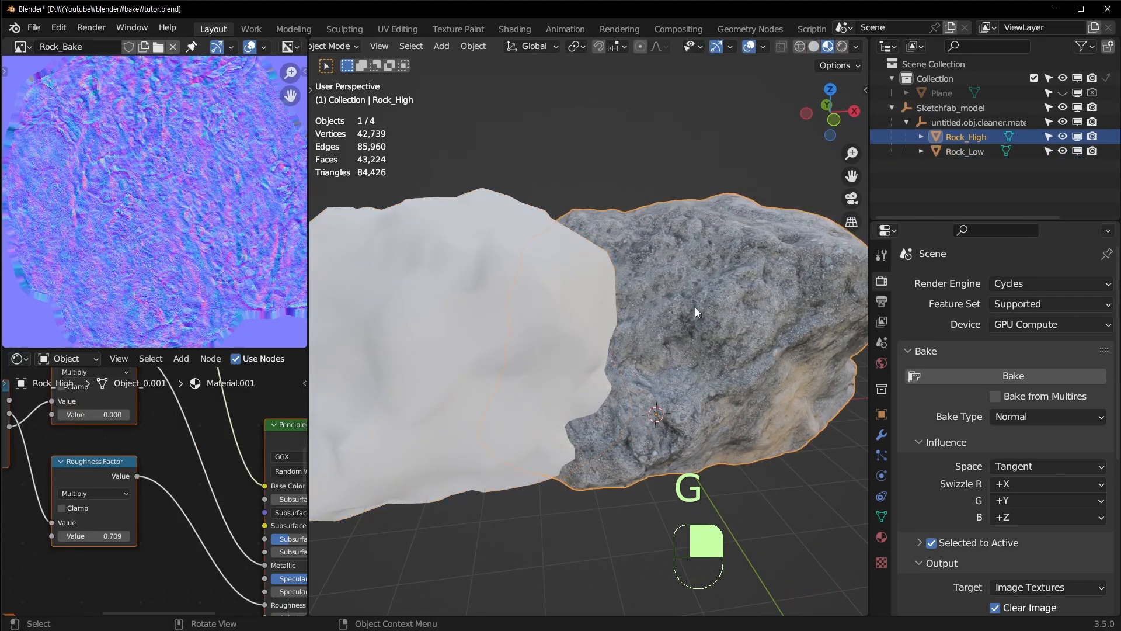
middle_drag(708, 307, 673, 314)
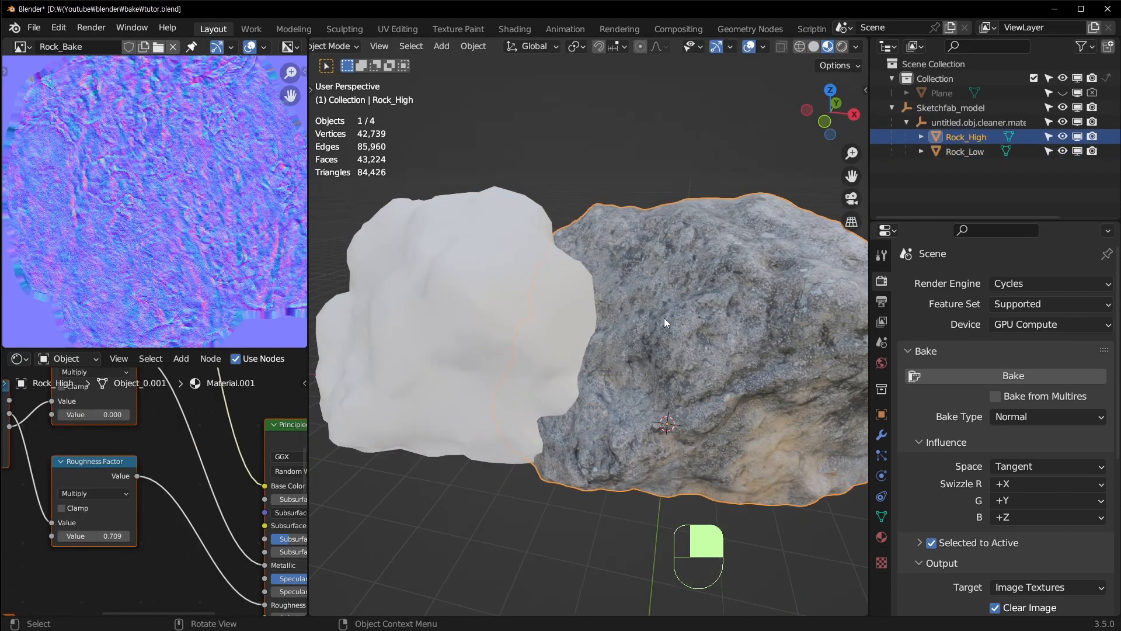
scroll(570, 330, up, 4)
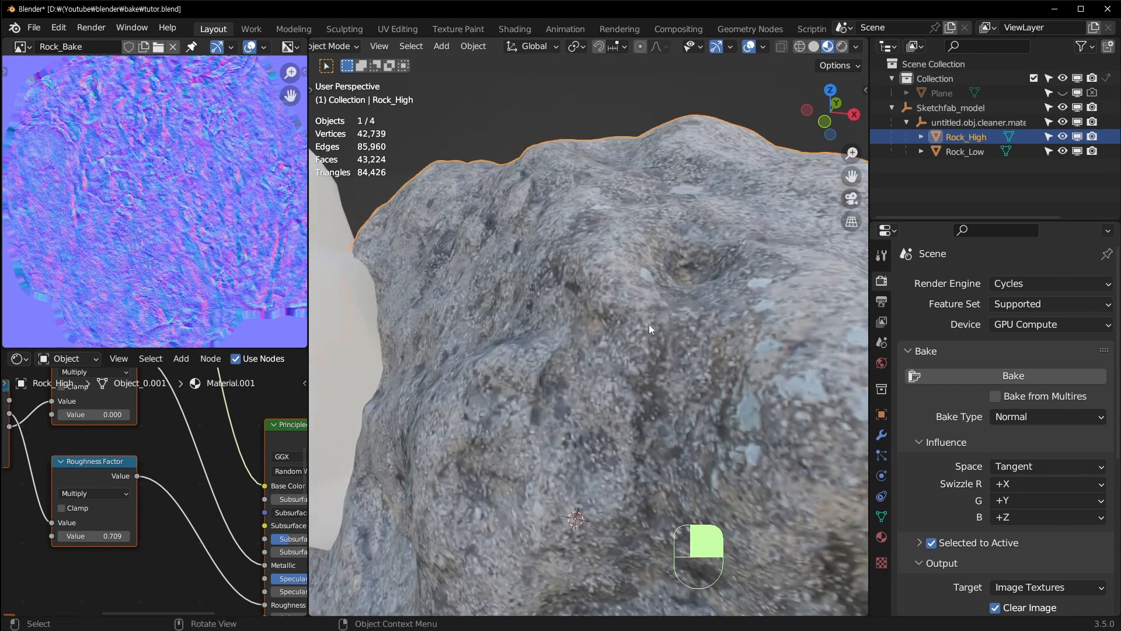
scroll(649, 324, down, 4)
shift+middle_drag(666, 324, 543, 306)
Select Rock_Low, set the bake type to Combined, and review its lighting and contribution options against both rocks
click(498, 257)
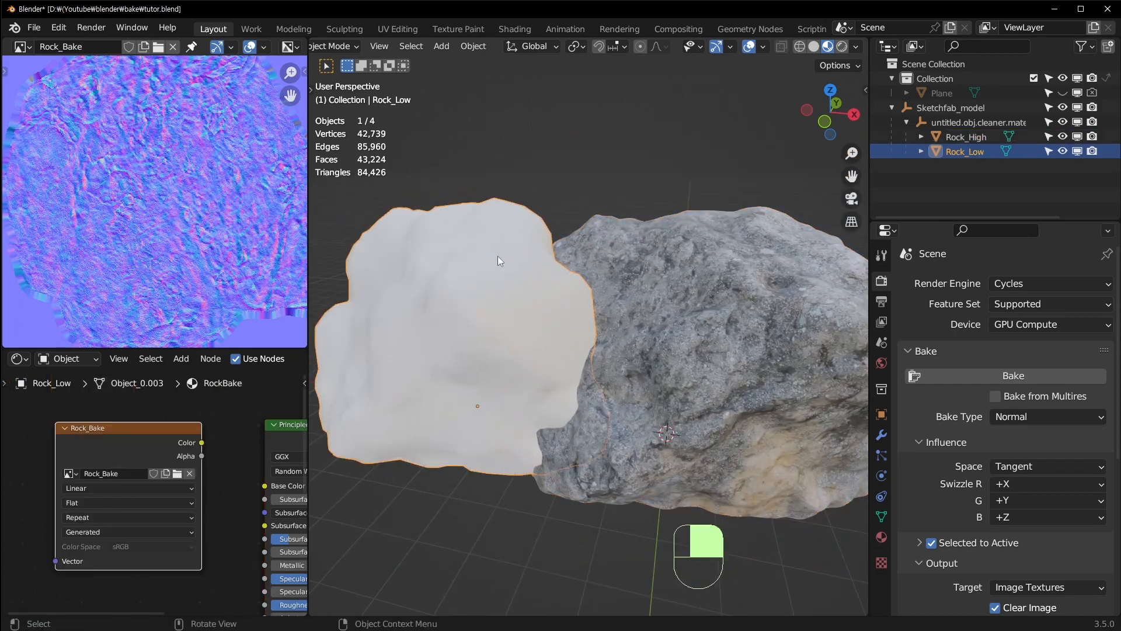
click(1051, 414)
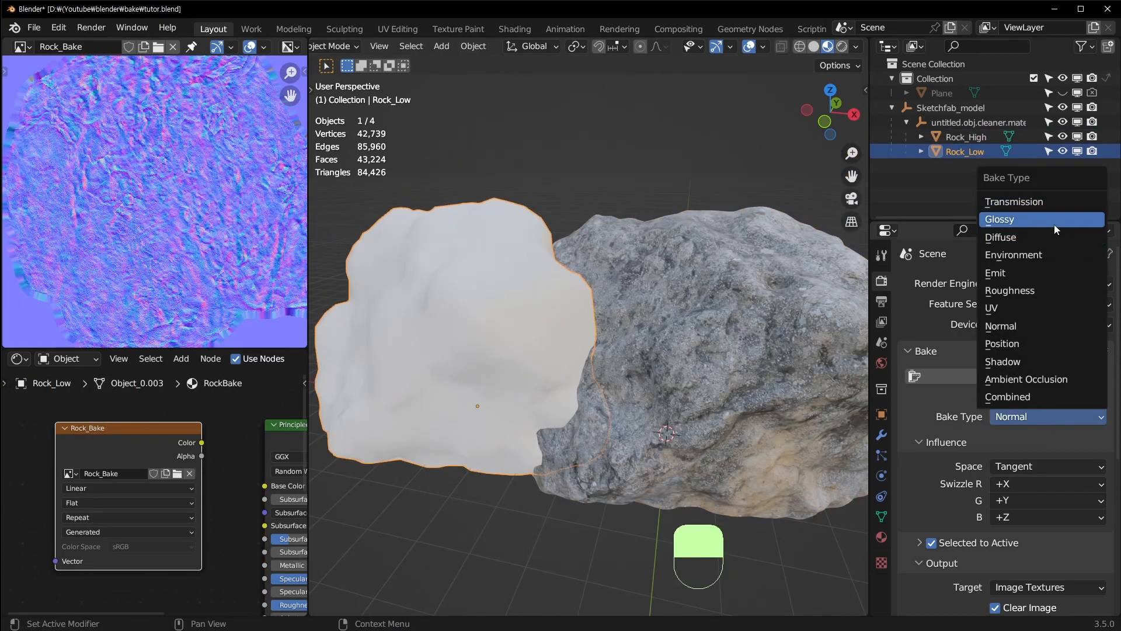
click(1039, 397)
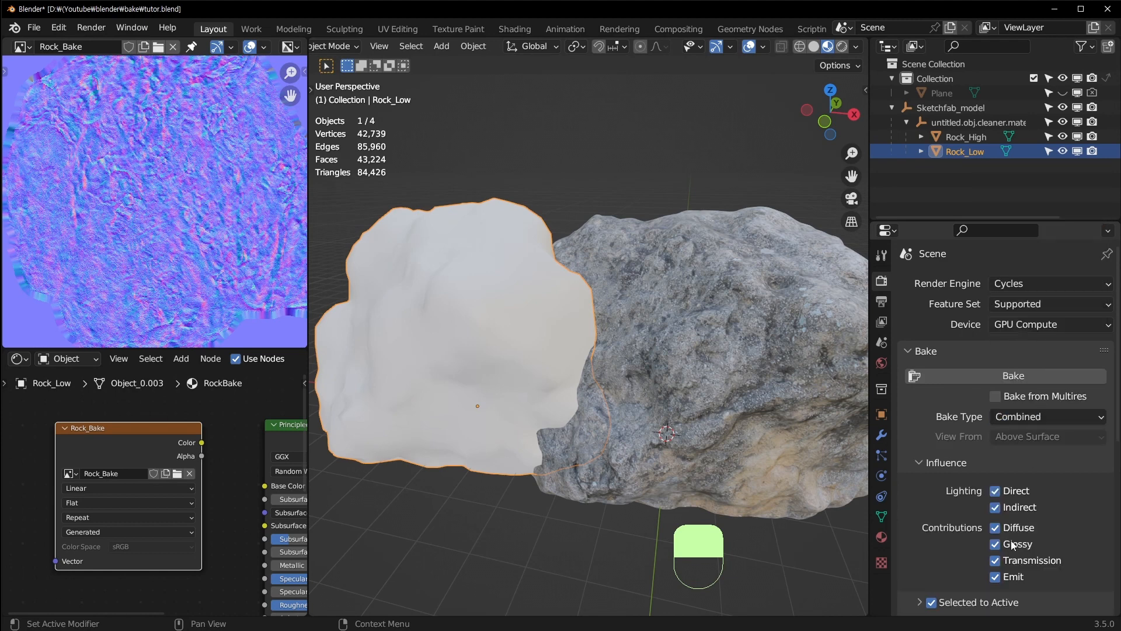
scroll(1013, 546, down, 5)
scroll(1012, 420, up, 5)
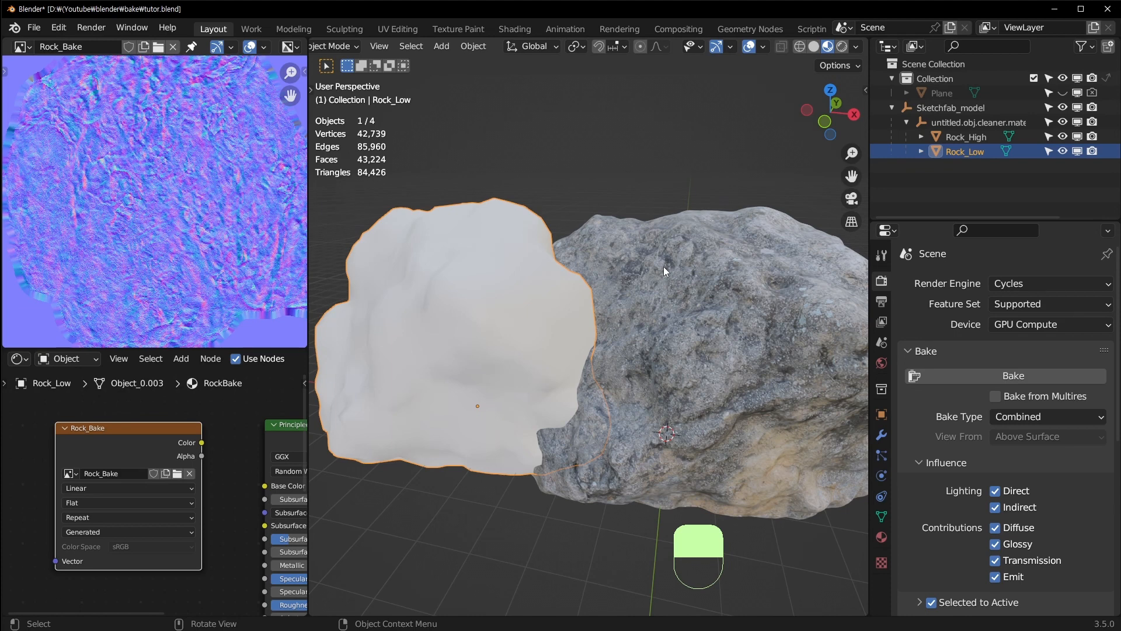
scroll(633, 263, down, 2)
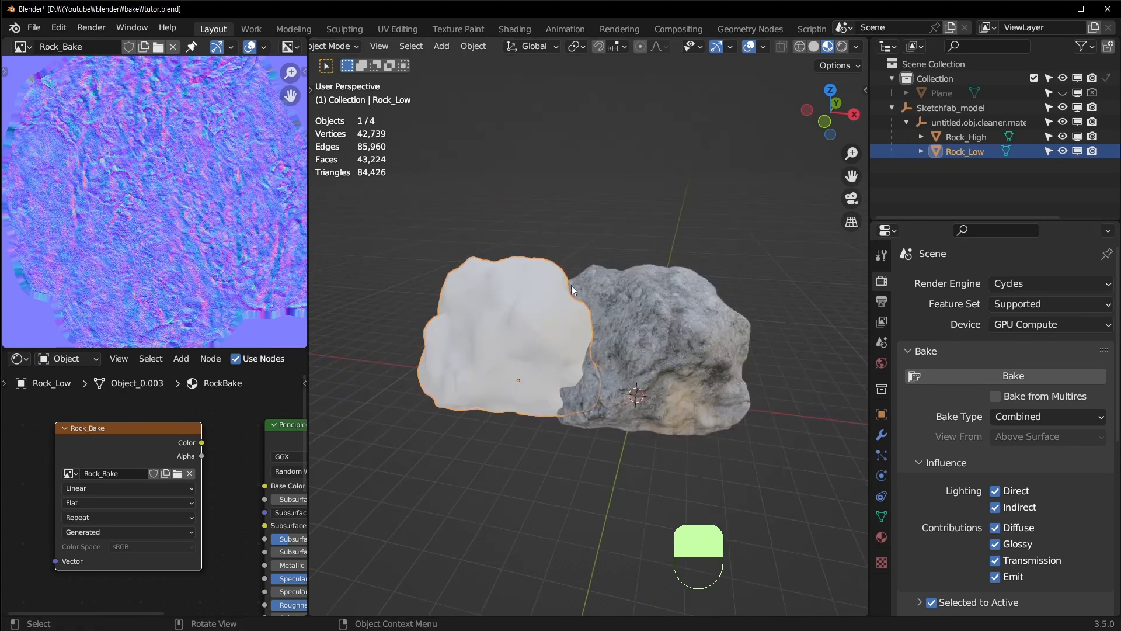
scroll(700, 337, up, 2)
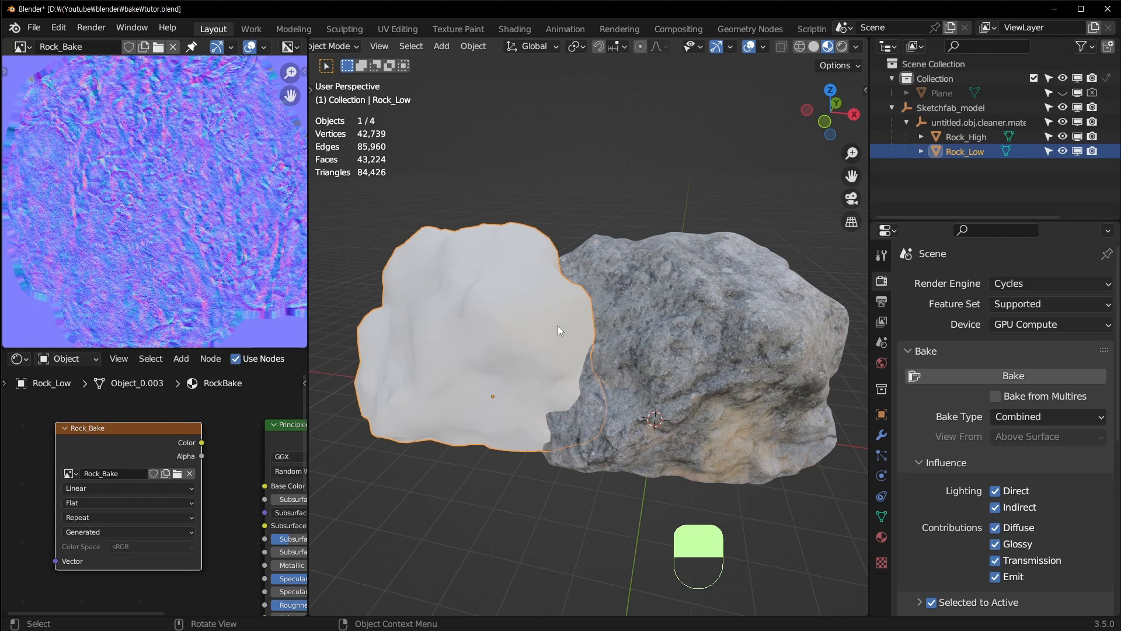
Switch the viewport to solid shading with Flat lighting and Texture color to show both rocks without scene lighting
shift+click(749, 358)
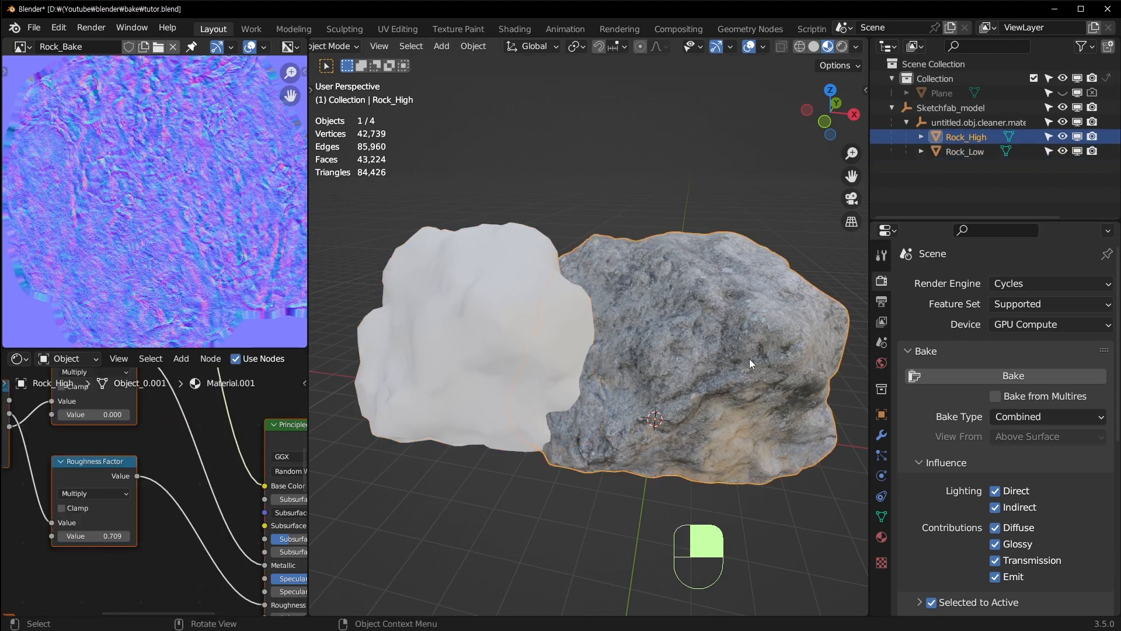
scroll(671, 358, up, 2)
shift+middle_drag(672, 359, 649, 362)
click(814, 46)
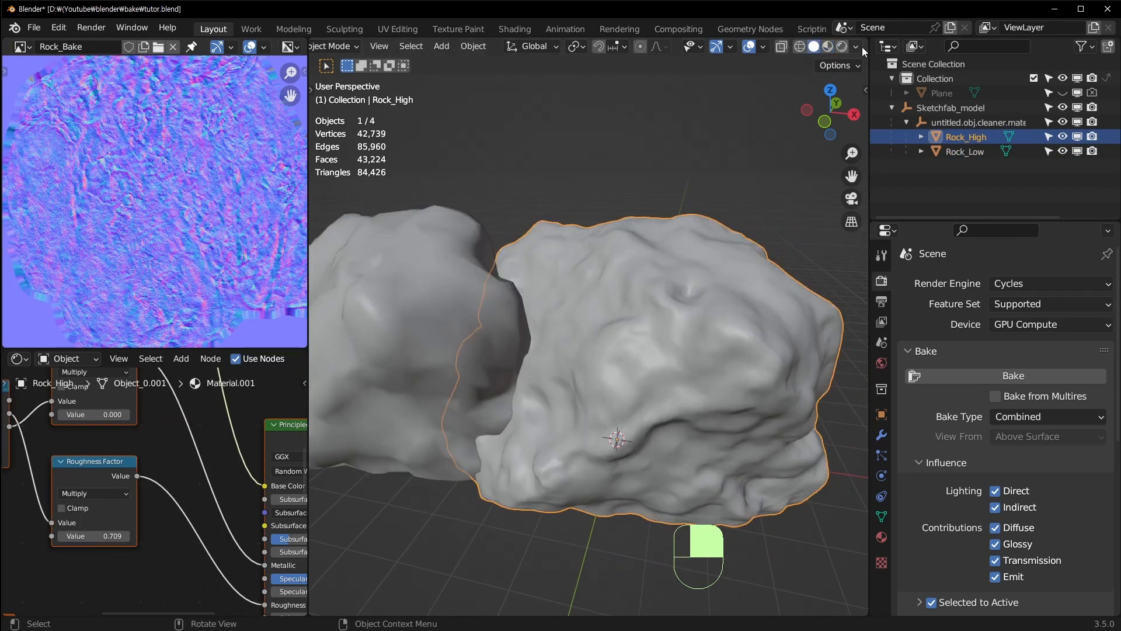
click(857, 47)
click(911, 115)
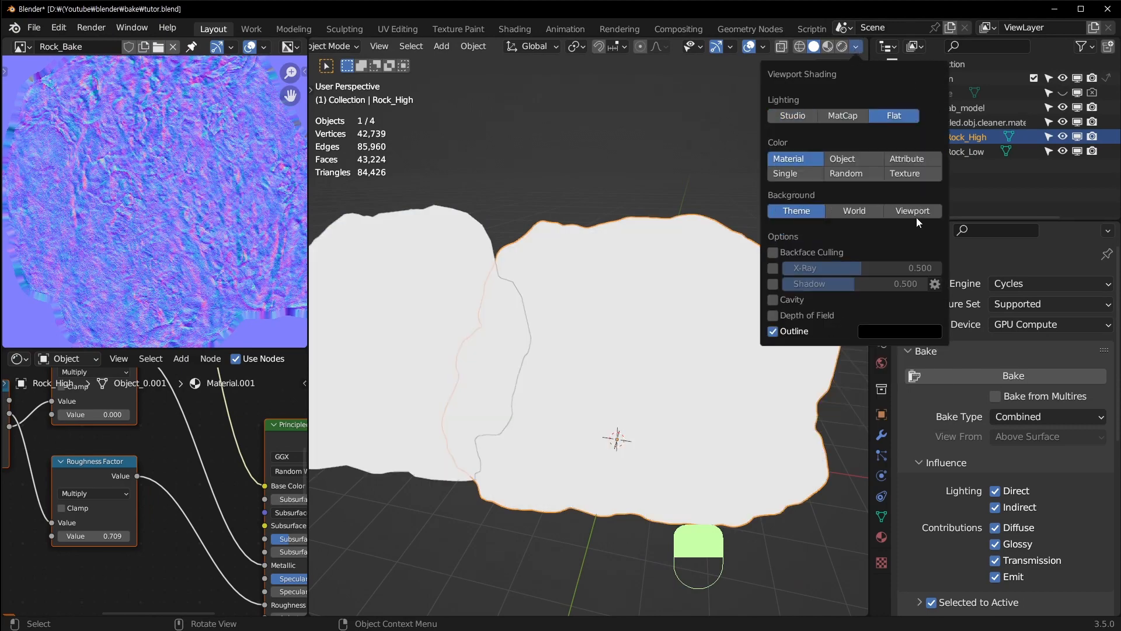
click(910, 177)
click(627, 184)
Examine Rock_High's unlit color texture and compare it with the normal map displayed on Rock_Low
scroll(658, 302, up, 3)
shift+middle_drag(658, 302, 644, 259)
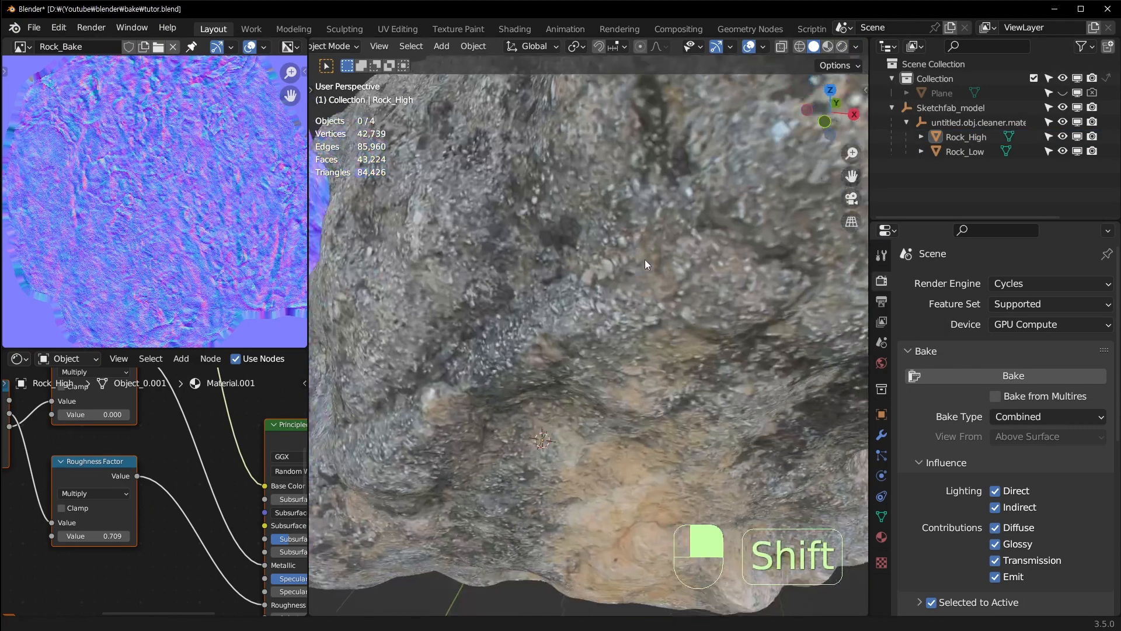
middle_drag(612, 300, 643, 290)
shift+middle_drag(453, 281, 680, 194)
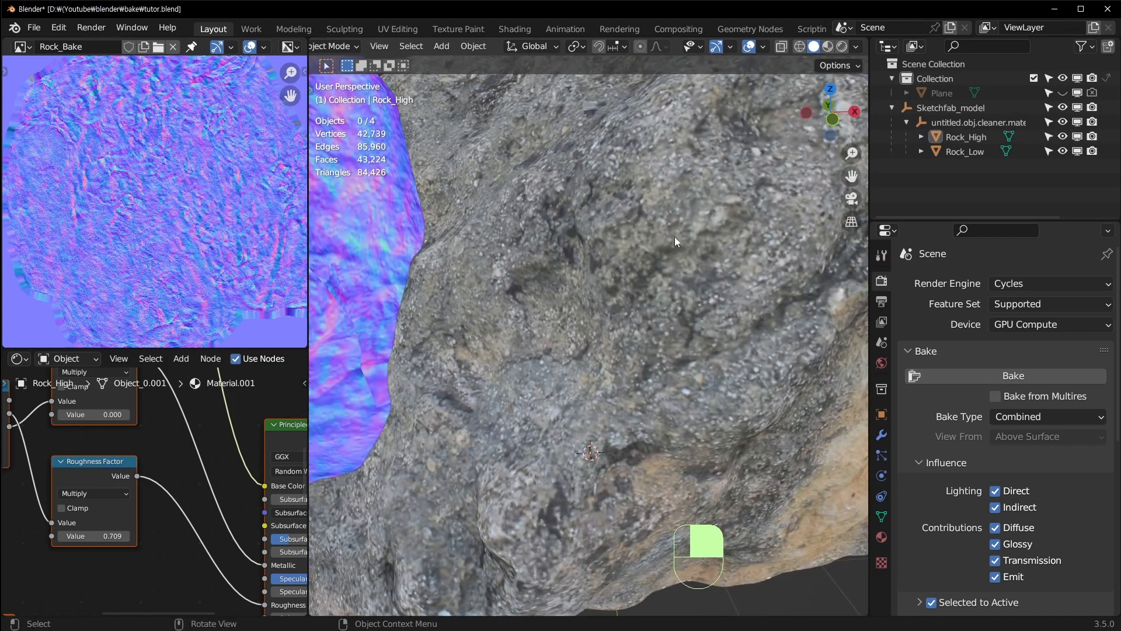
scroll(653, 246, down, 5)
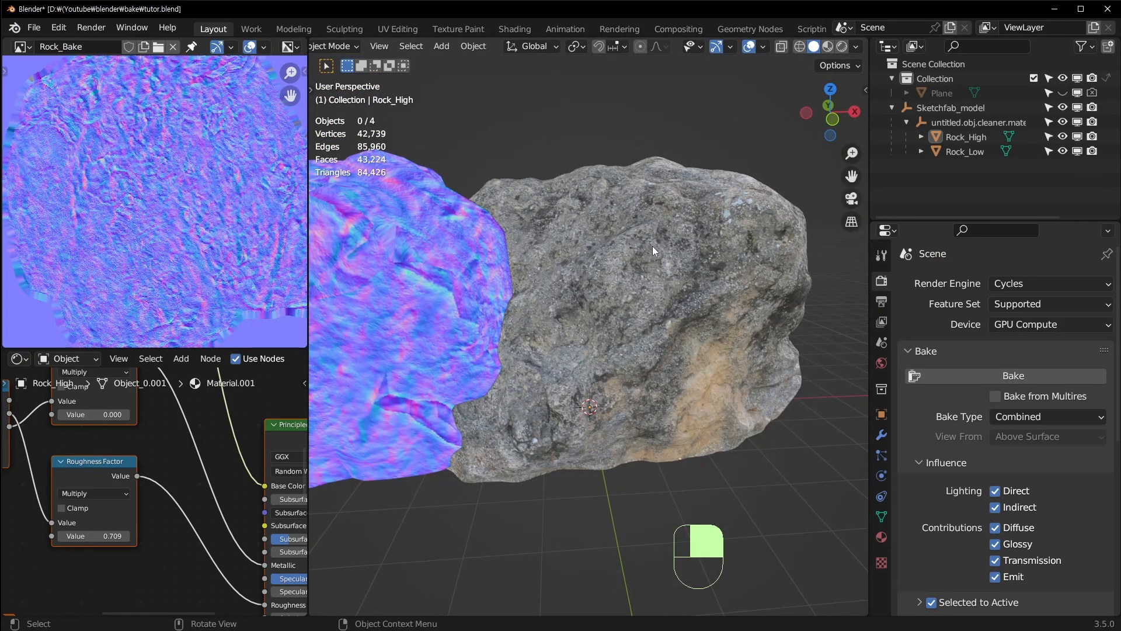
shift+middle_drag(511, 258, 608, 229)
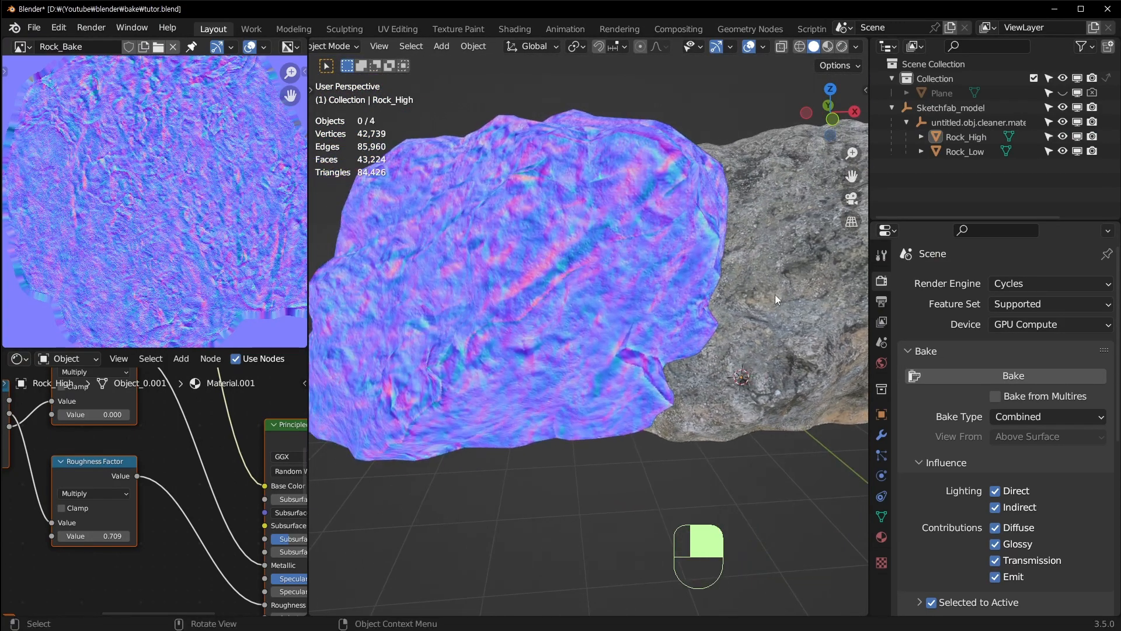
shift+middle_drag(775, 294, 533, 355)
scroll(655, 348, down, 3)
Set Rock_Low's X location to 0 m so it overlaps Rock_High
click(450, 308)
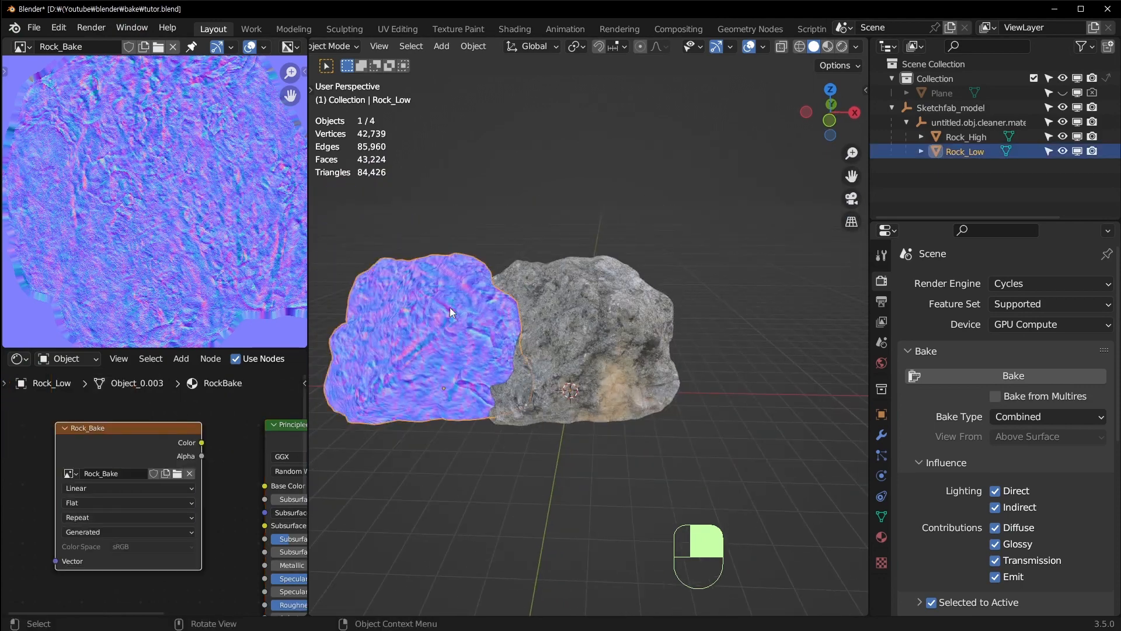
key(n)
click(782, 129)
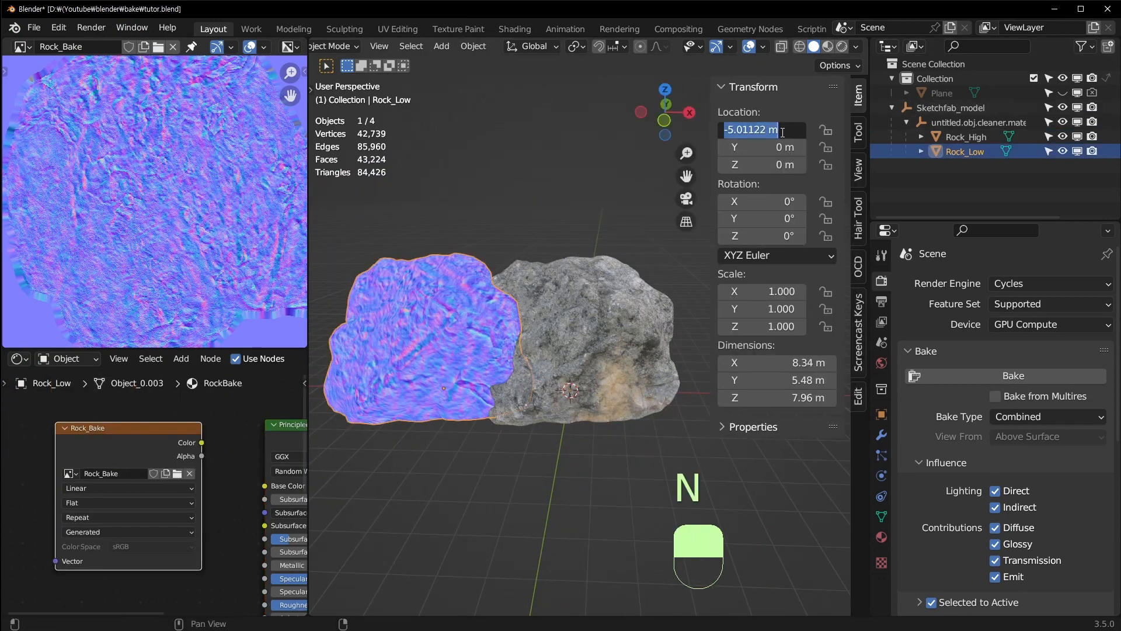
text(0)
key(Return)
scroll(531, 441, up, 3)
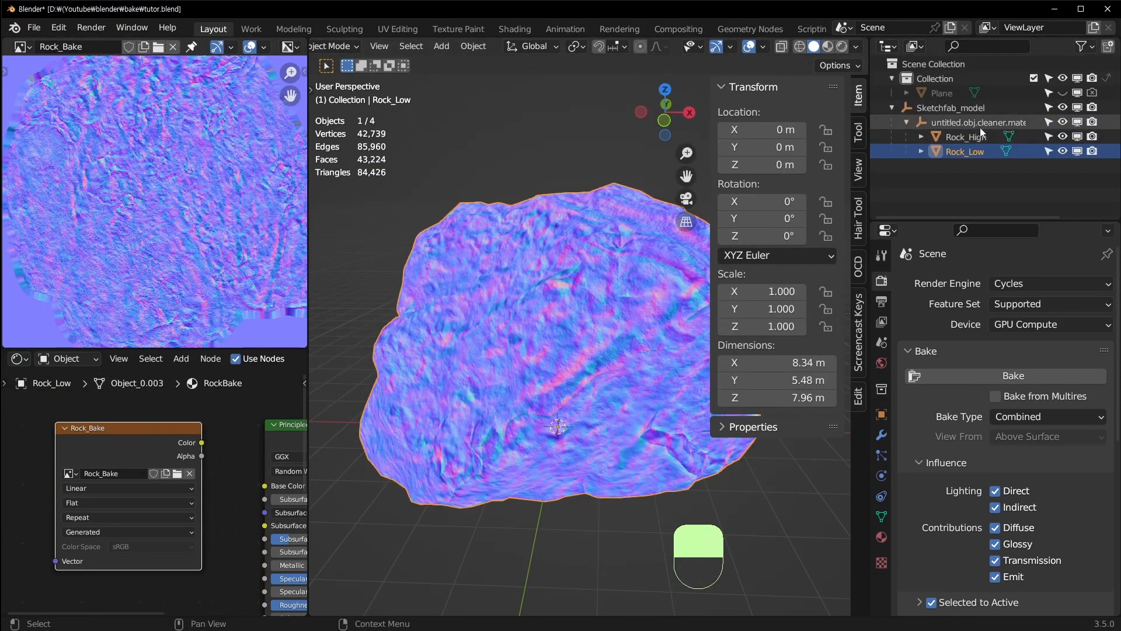
Select Rock_High together with Rock_Low as the active object, and review the available bake types without changing the current one
click(967, 137)
ctrl+click(967, 151)
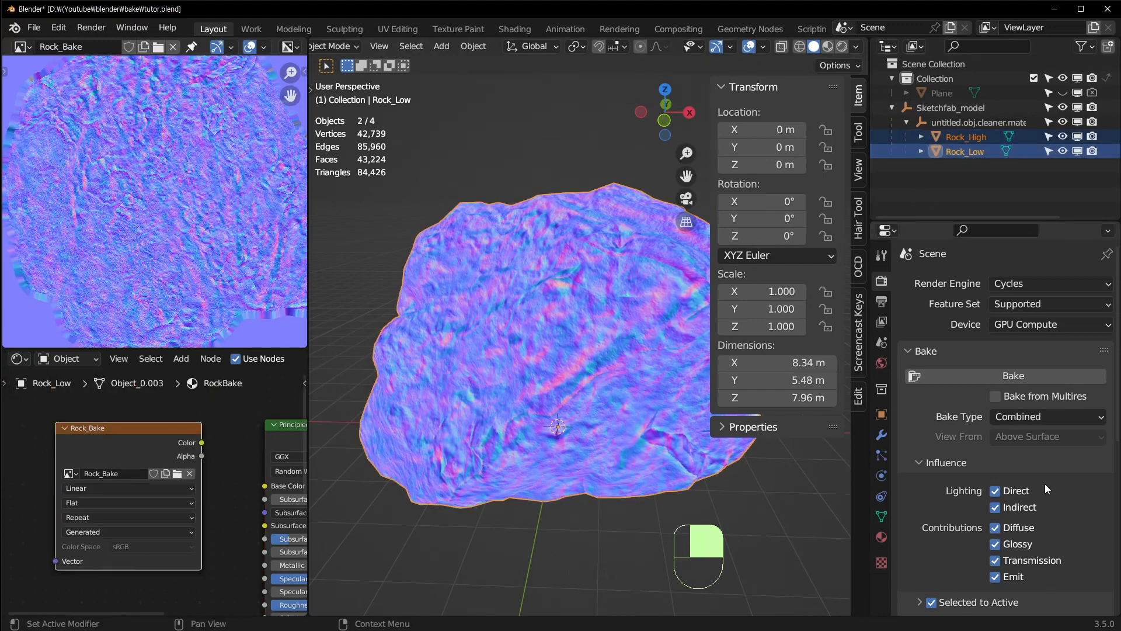
scroll(1010, 410, down, 2)
scroll(1015, 428, down, 3)
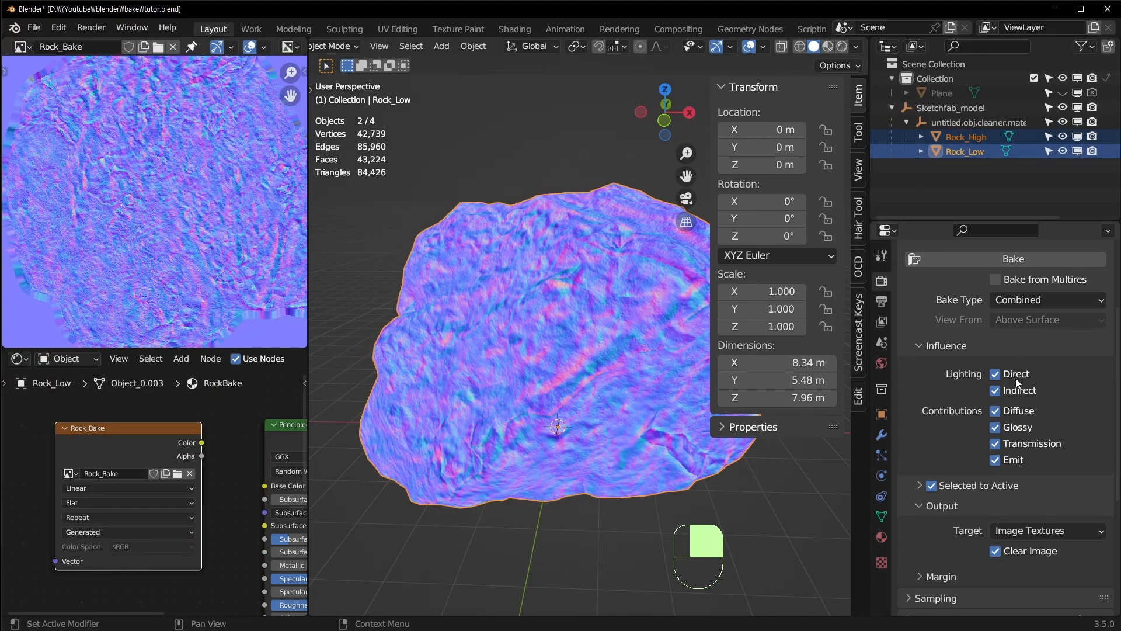
click(1078, 300)
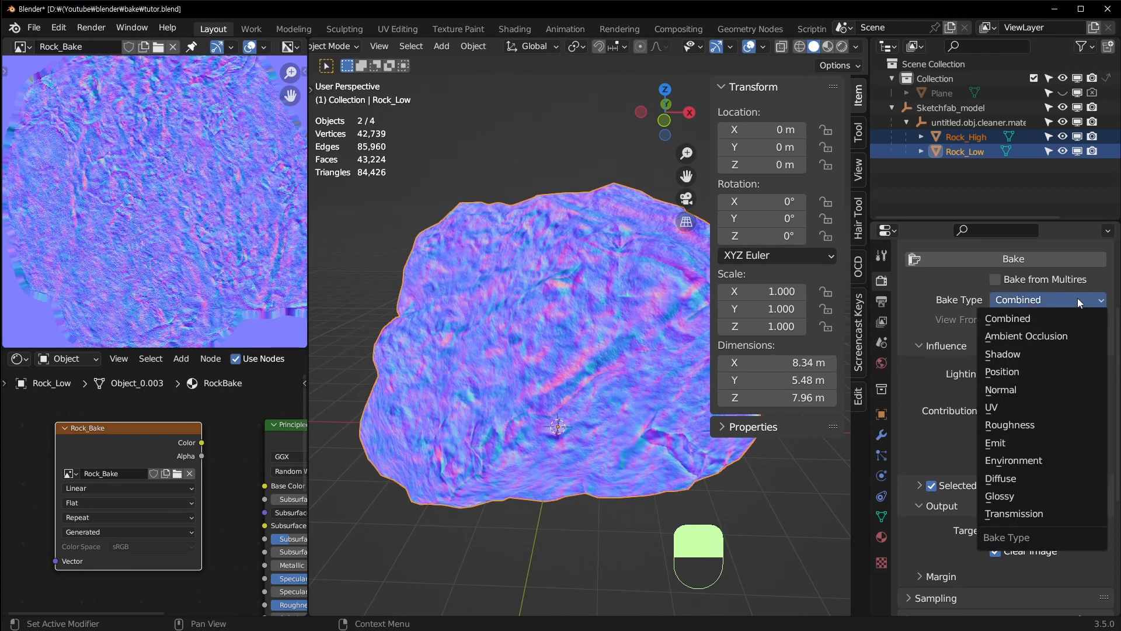
right_click(1077, 299)
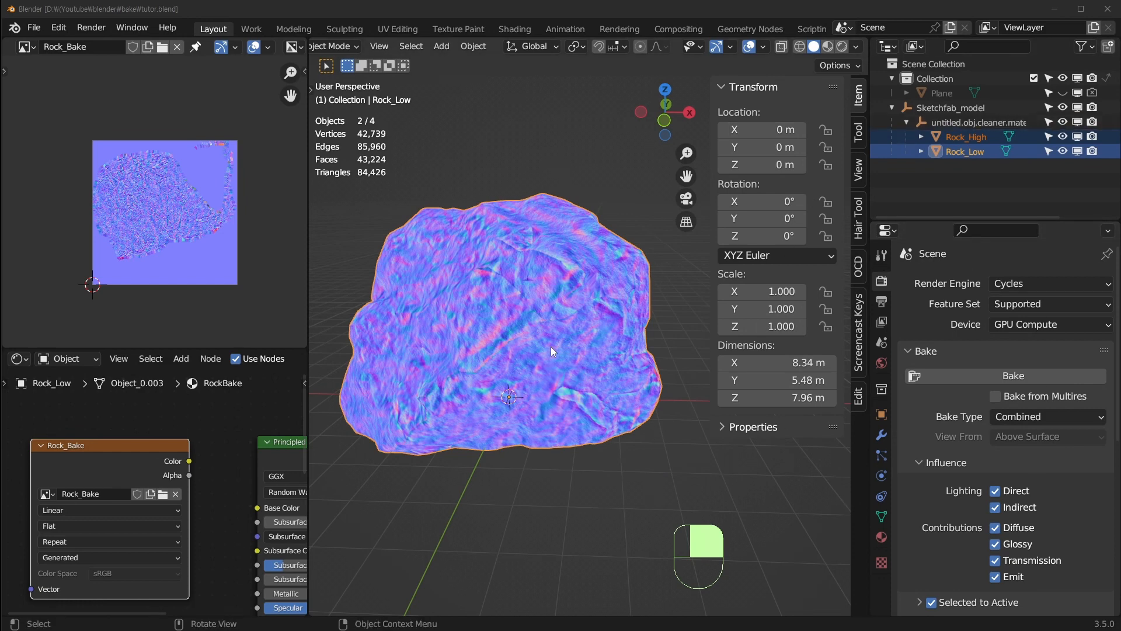
Set the bake type to Diffuse and turn off the Direct and Indirect contributions, leaving only Color enabled
click(1029, 417)
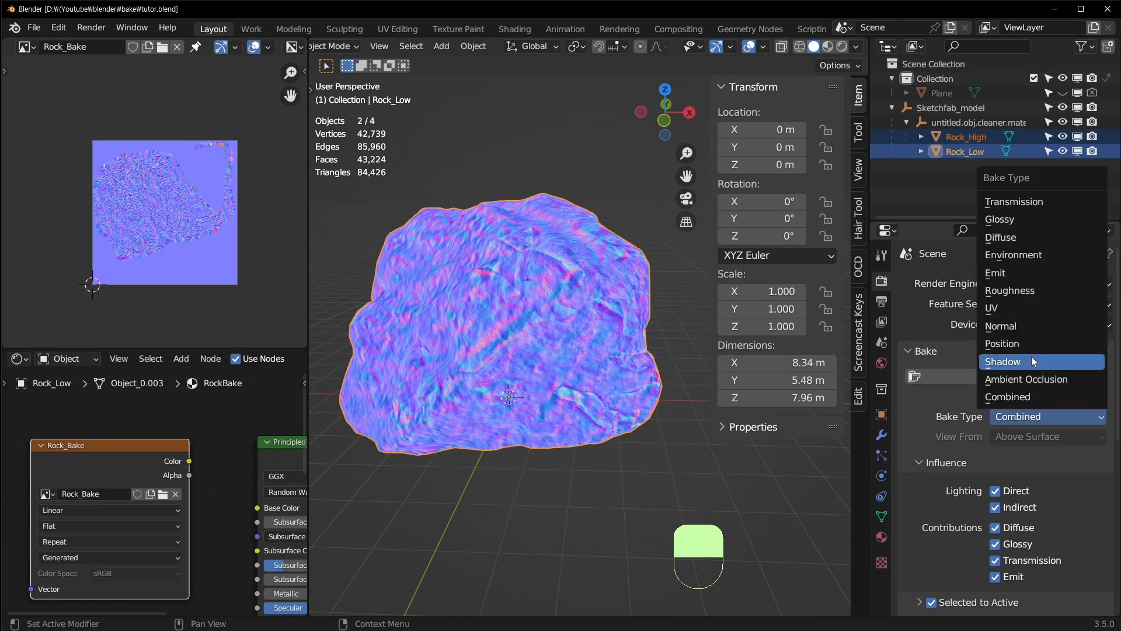
click(1034, 238)
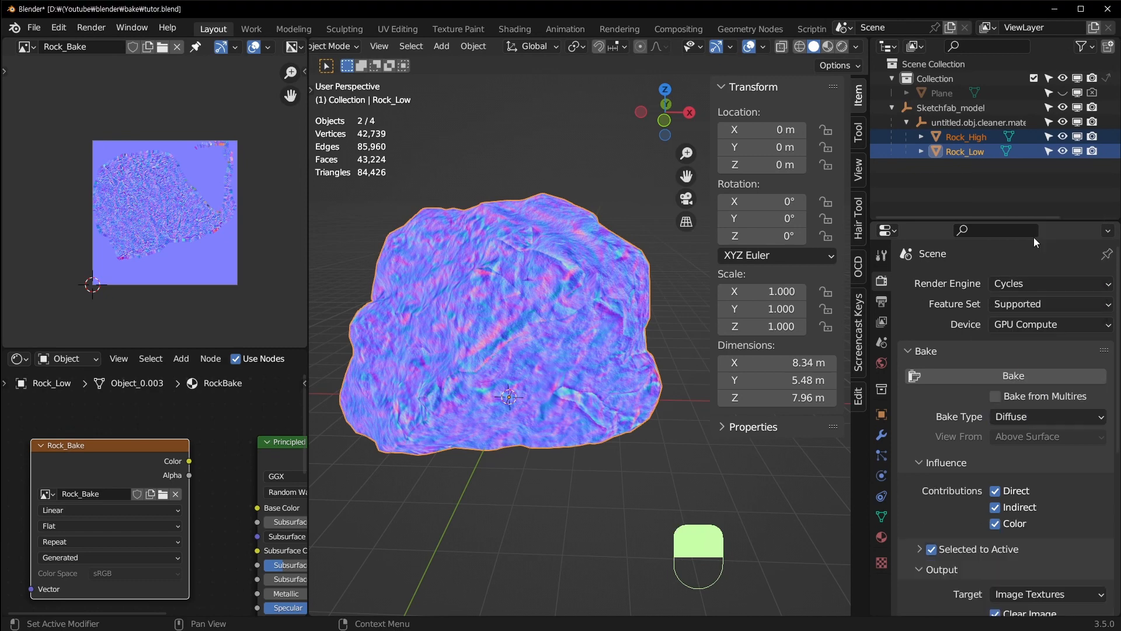
scroll(1010, 491, down, 2)
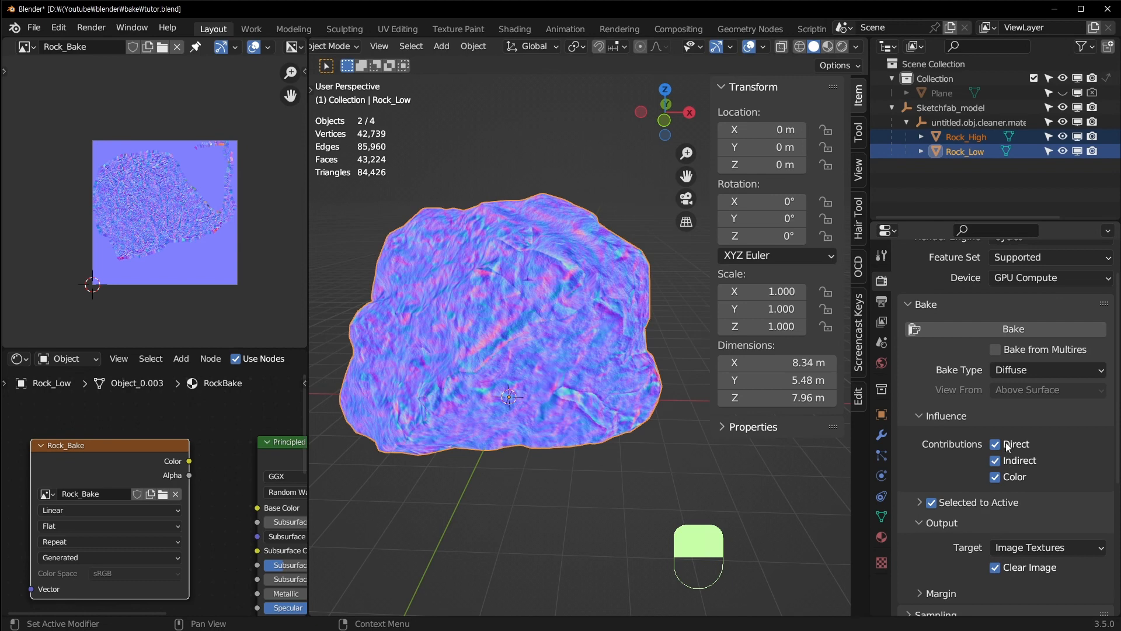
click(1000, 446)
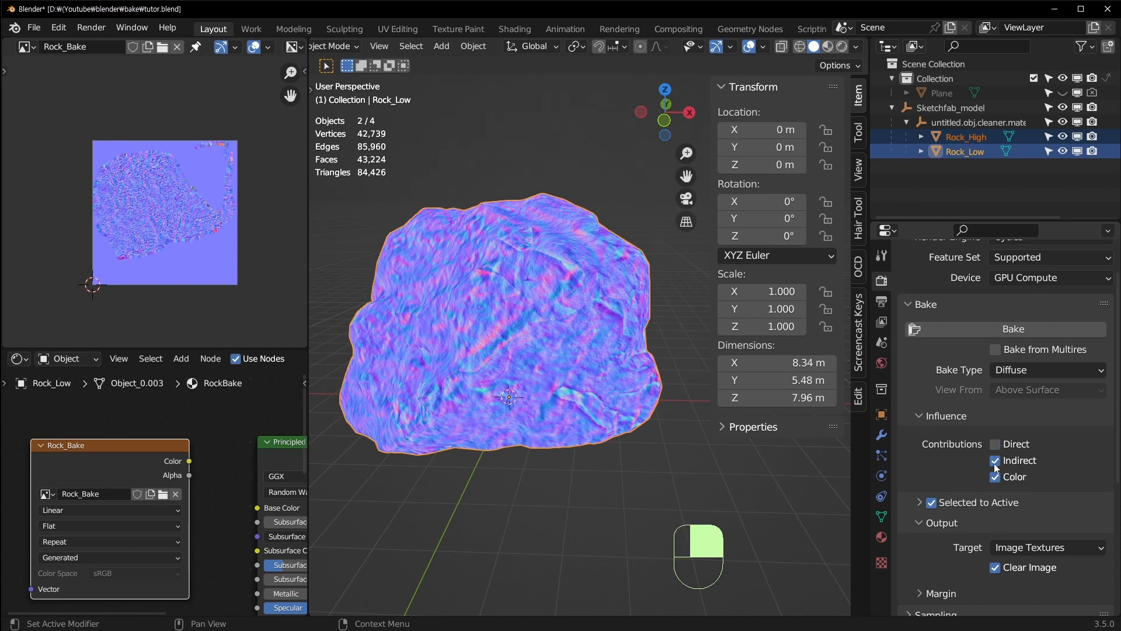
click(996, 462)
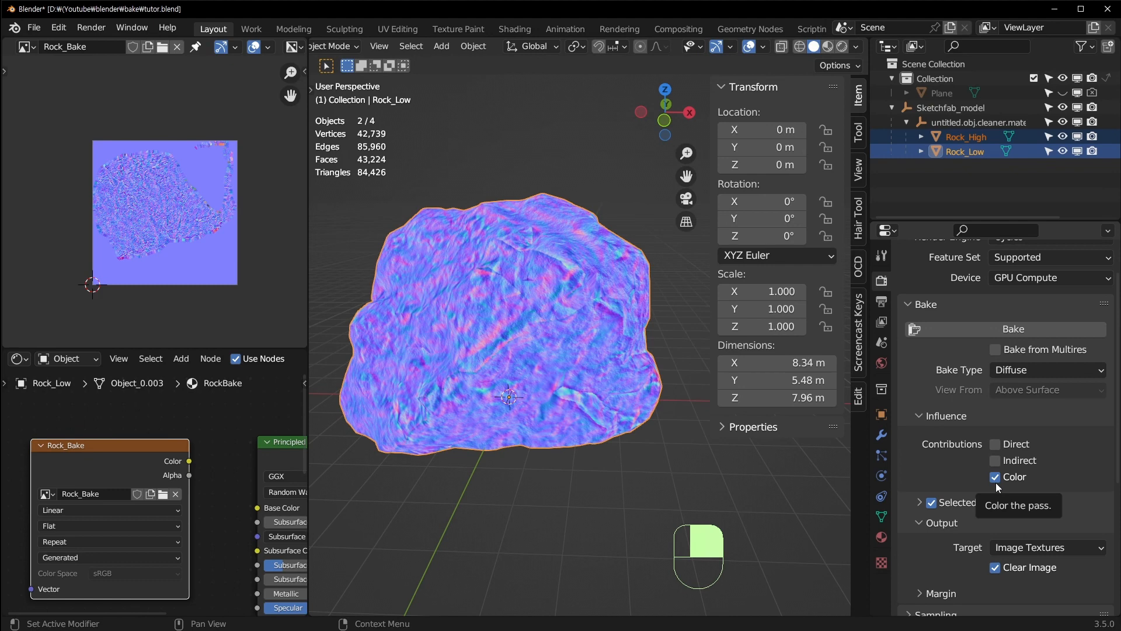
Hide Rock_Low to examine Rock_High's color texture up close, close the sidebar, and make Rock_Low visible again
click(1064, 152)
scroll(581, 260, up, 3)
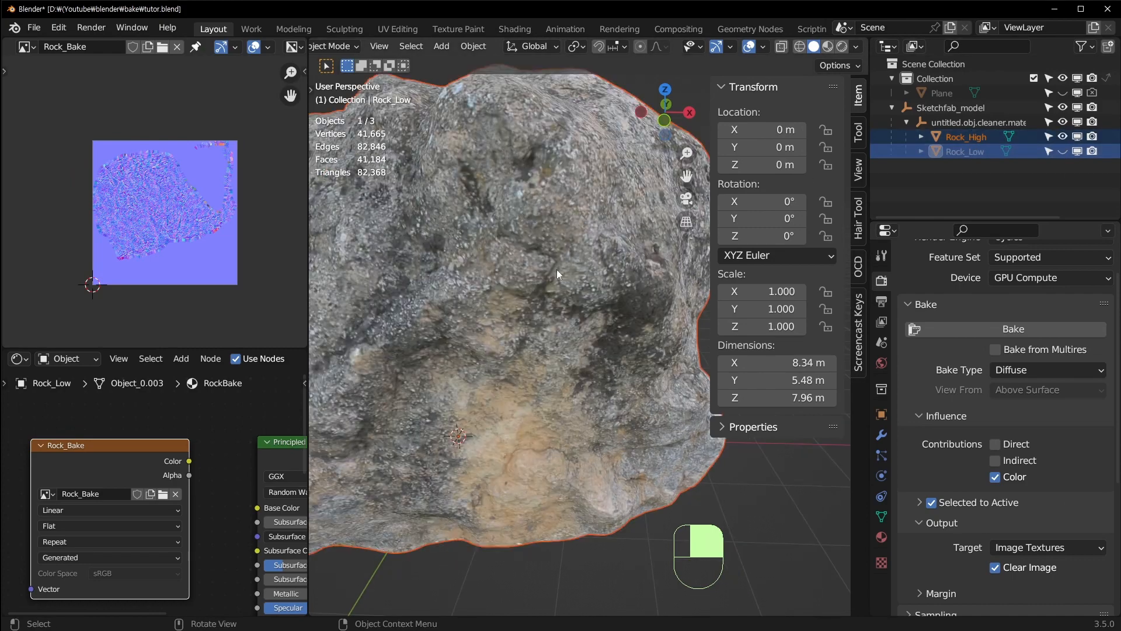
scroll(502, 273, up, 2)
scroll(502, 273, down, 2)
click(858, 47)
middle_drag(624, 346, 647, 309)
key(n)
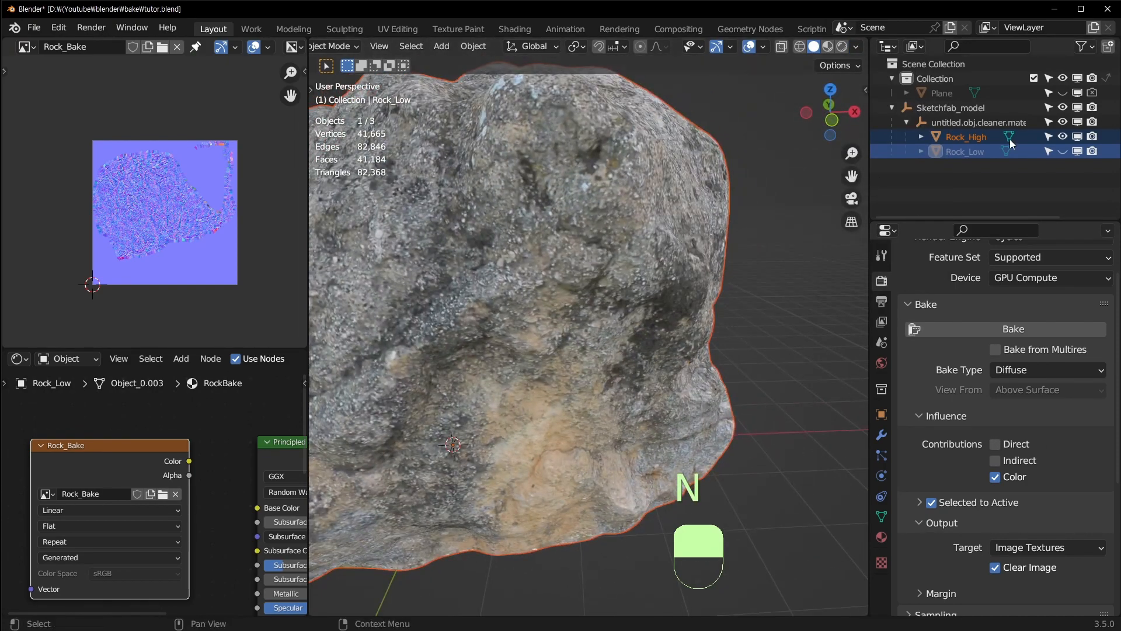
click(1066, 151)
scroll(690, 345, down, 2)
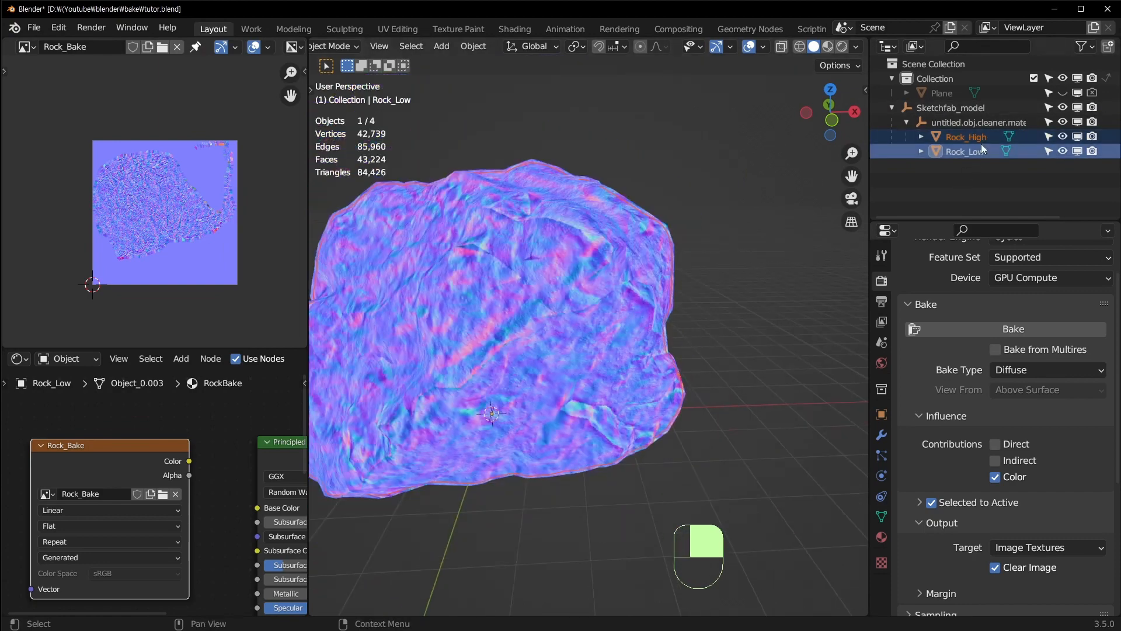
Select Rock_High with Rock_Low as the active object, save the file, and bake the Color-only Diffuse map
ctrl+click(965, 136)
ctrl+click(965, 149)
middle_drag(709, 383, 698, 391)
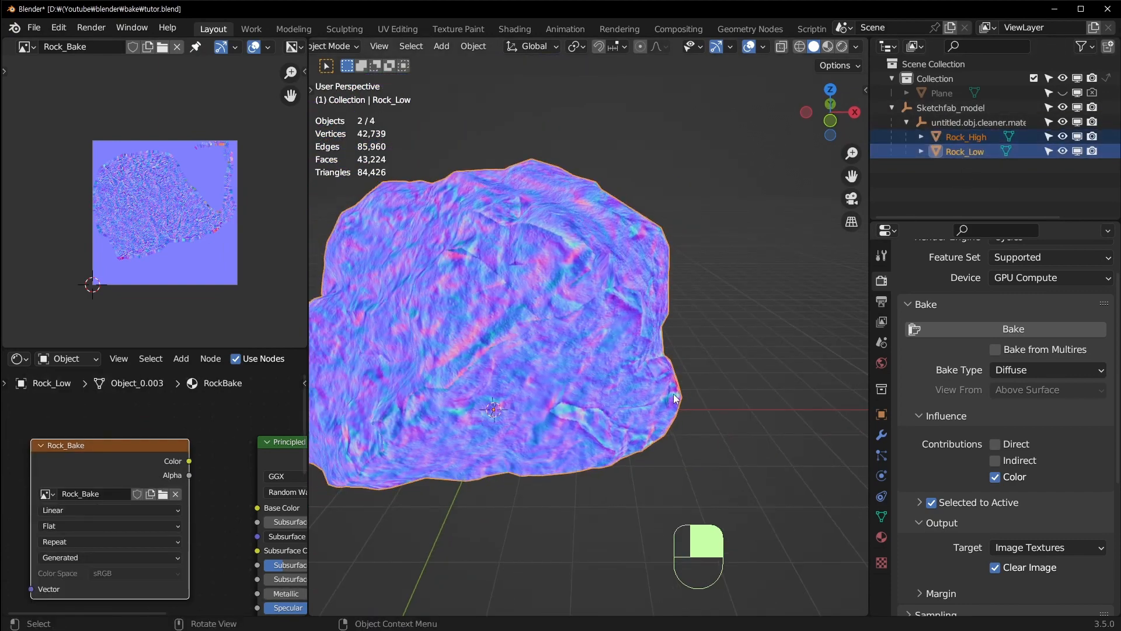
key(ctrl+s)
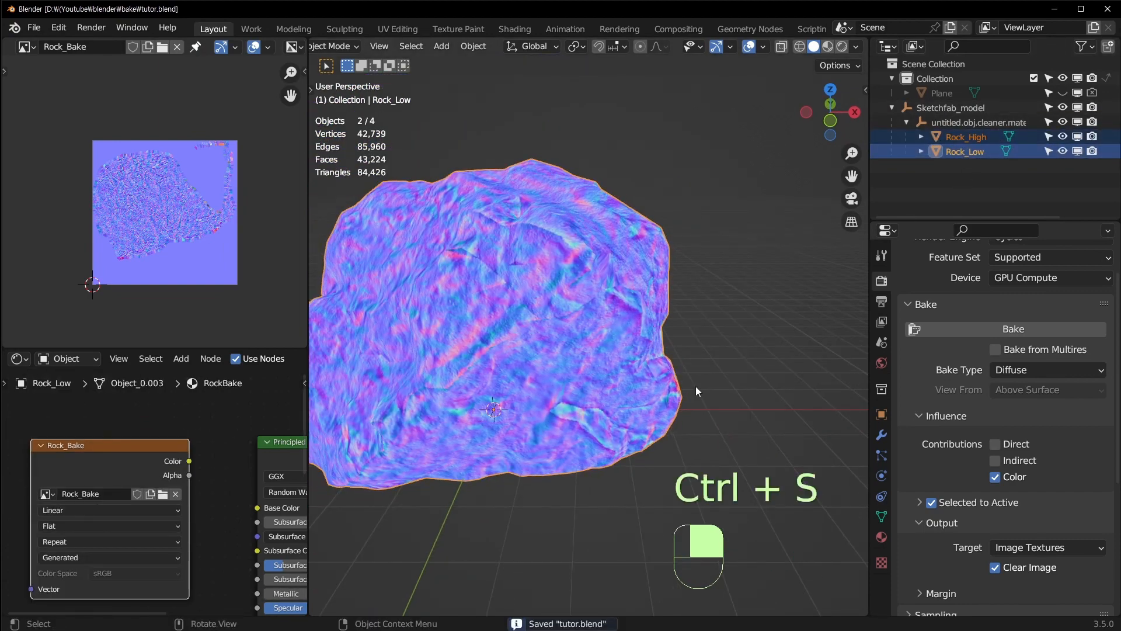
click(1012, 336)
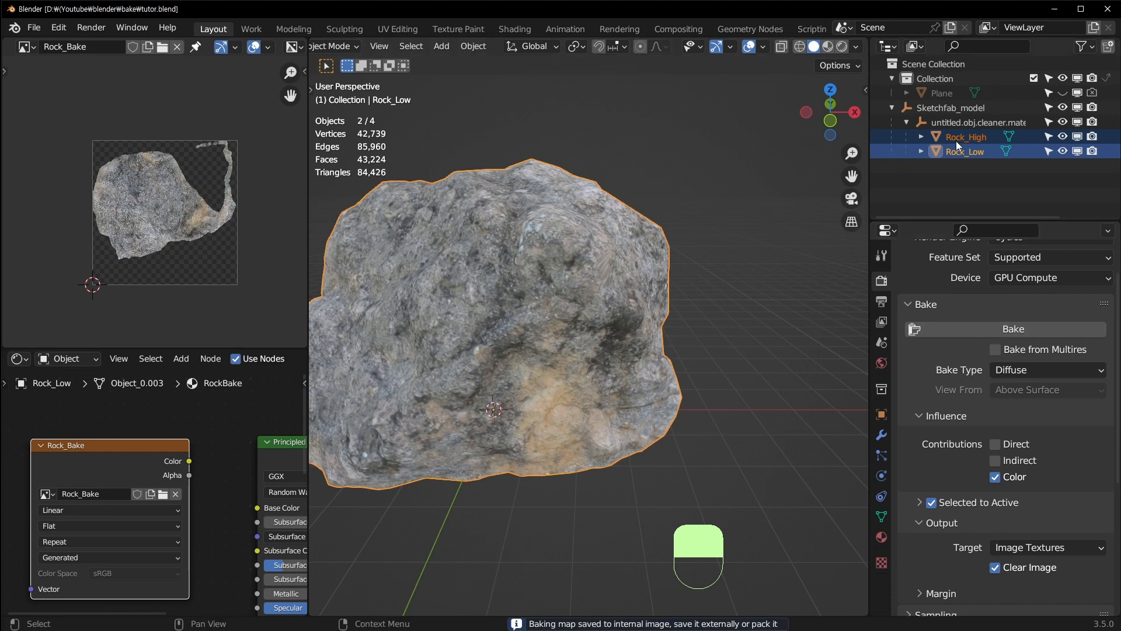
Reselect Rock_High with Rock_Low active and bake Diffuse with the Direct, Indirect and Color contributions enabled
click(982, 141)
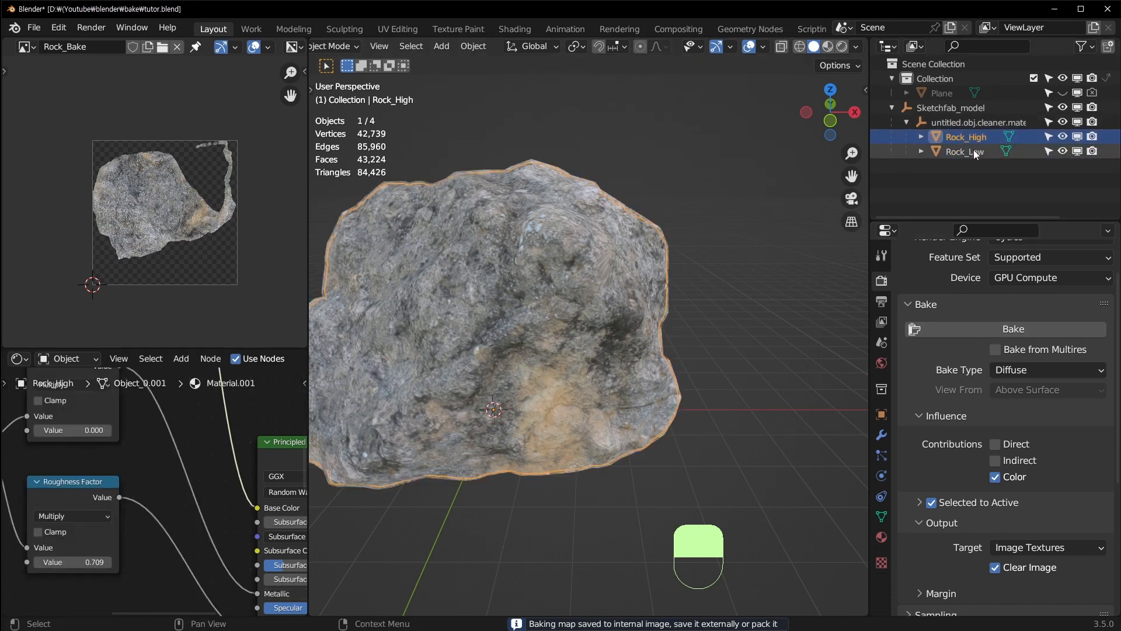
click(976, 152)
shift+middle_drag(507, 316, 610, 285)
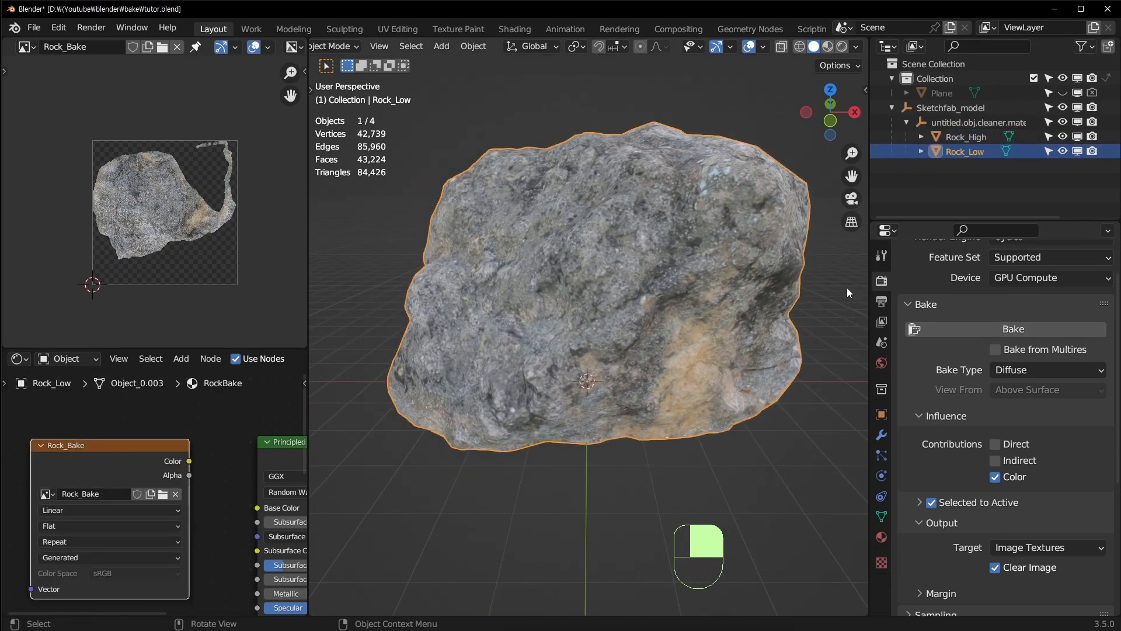
ctrl+click(966, 137)
ctrl+click(964, 152)
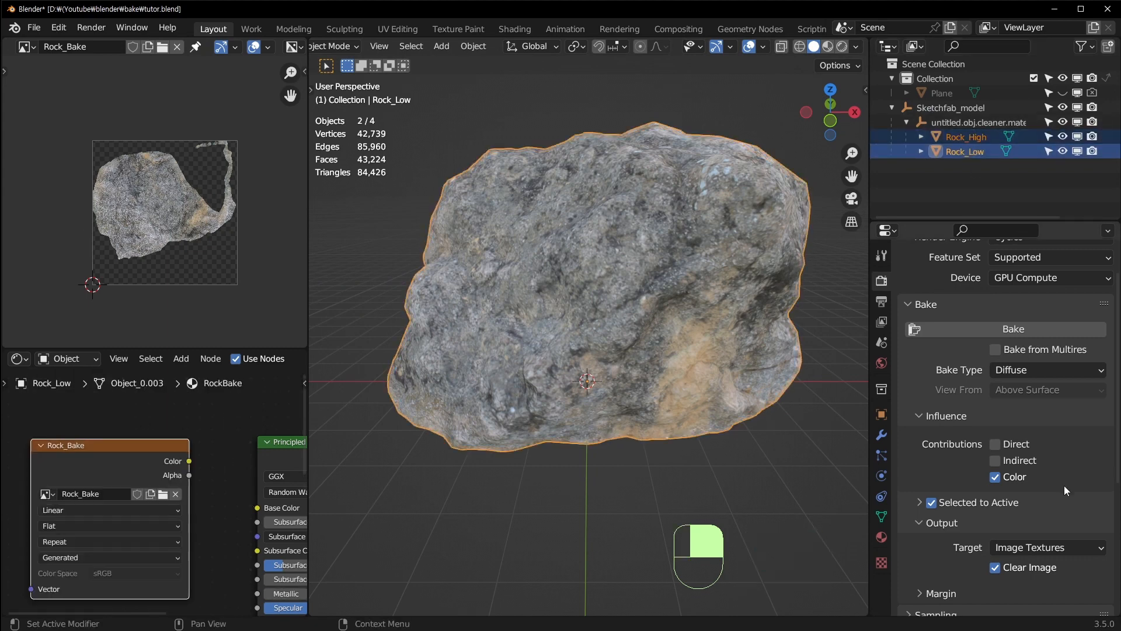
click(996, 444)
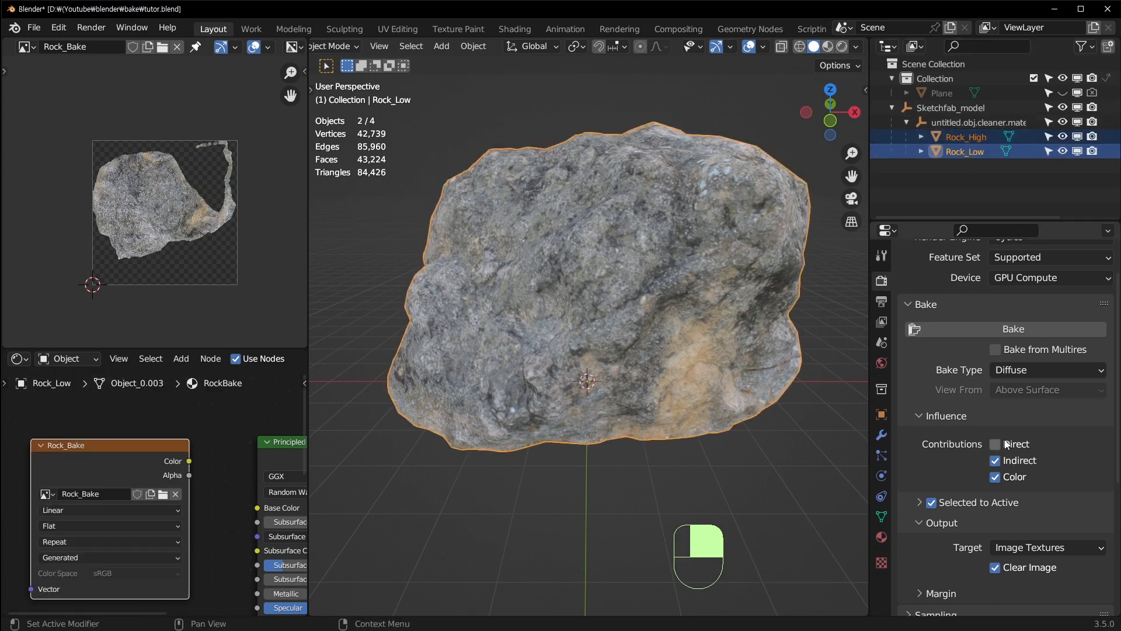
click(985, 333)
scroll(589, 397, up, 2)
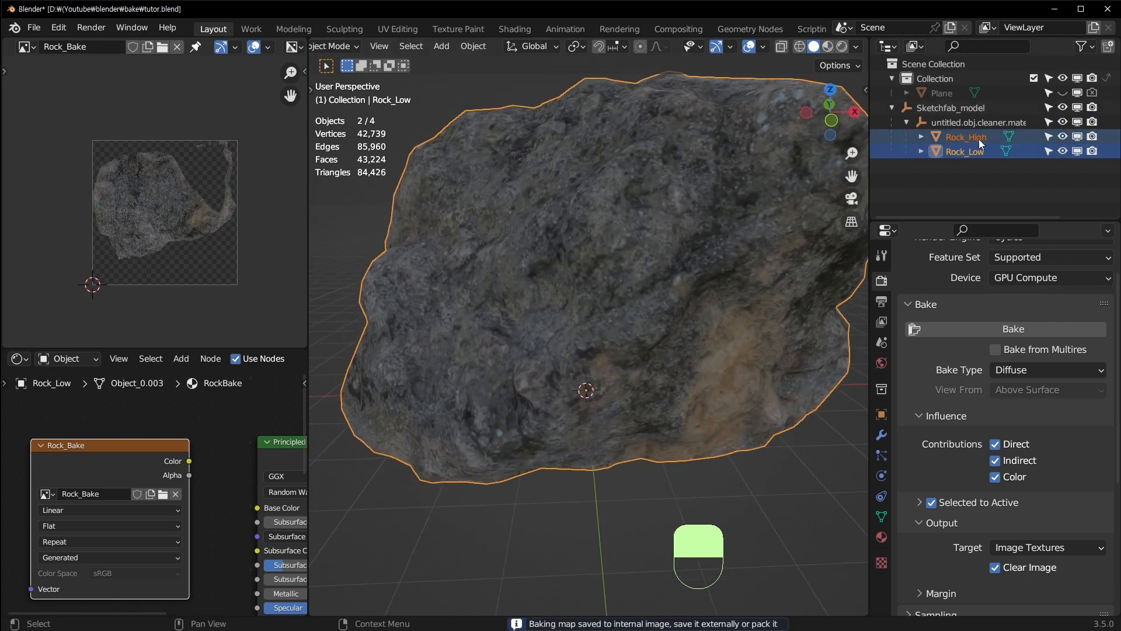
Move Rock_Low along X to about -4.66 m beside Rock_High and review the World background color and strength
click(979, 137)
click(957, 153)
key(g)
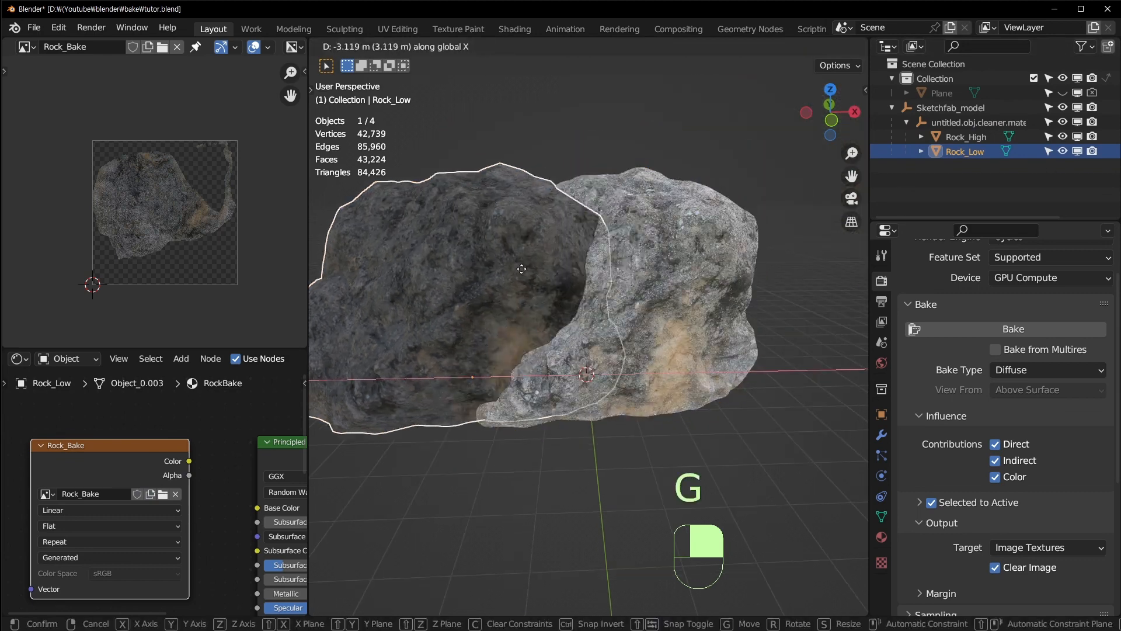
click(657, 256)
shift+middle_drag(483, 247, 592, 306)
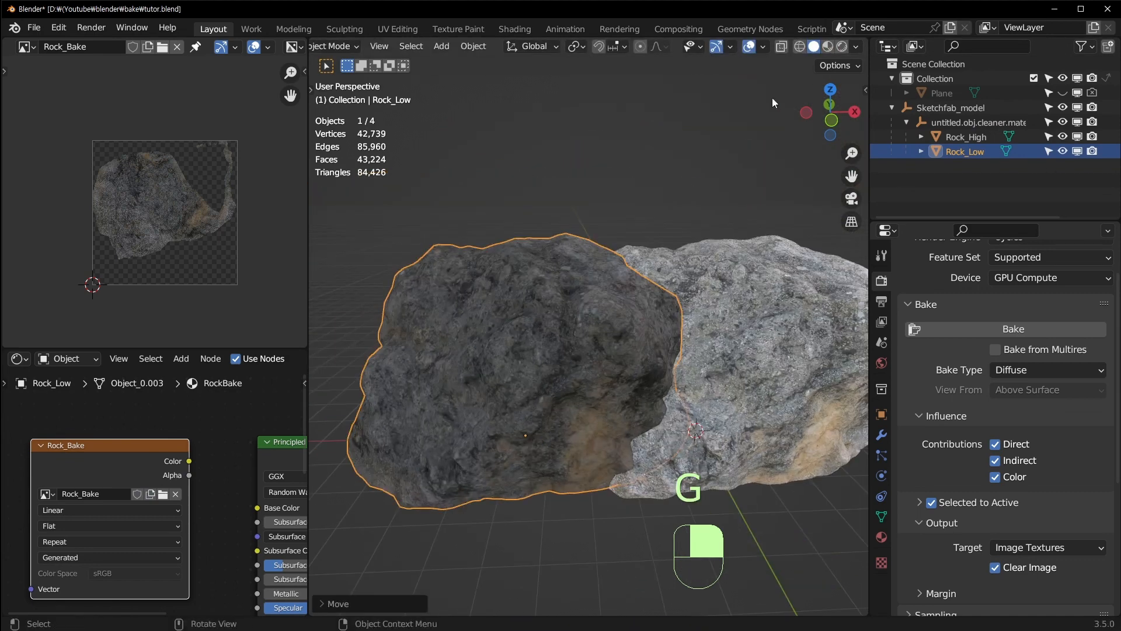
click(882, 362)
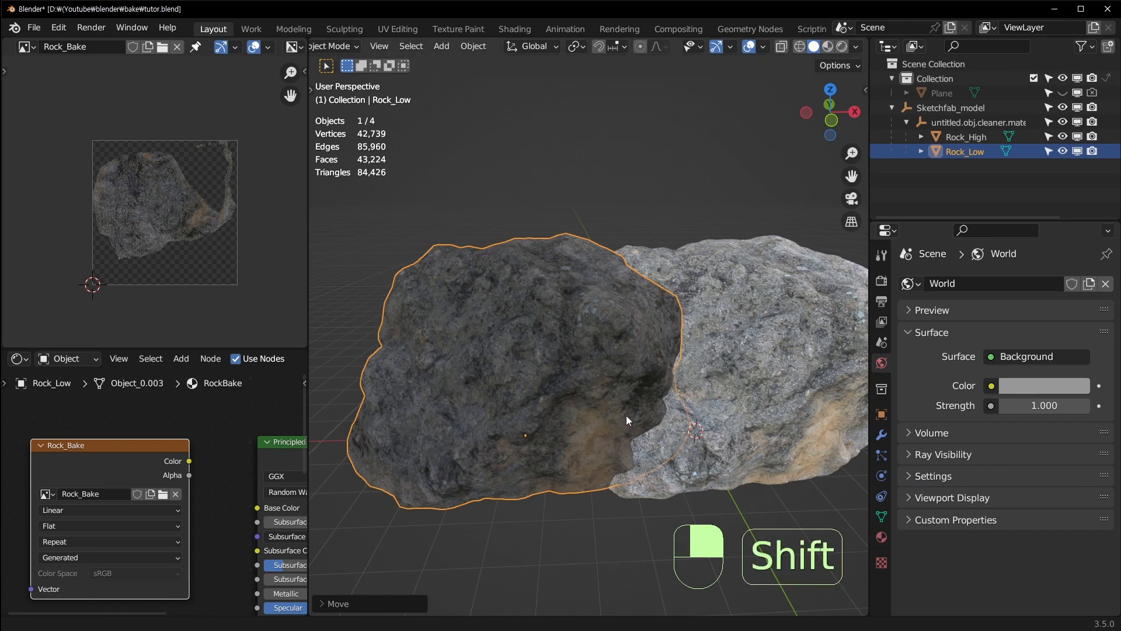
shift+middle_drag(627, 416, 572, 418)
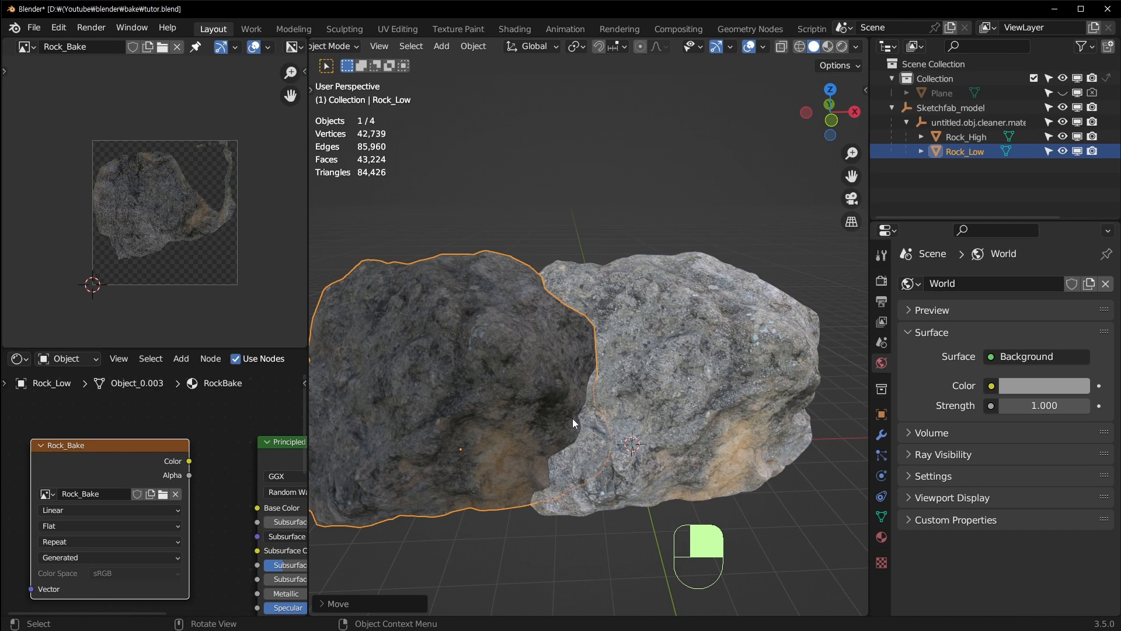
Reset Rock_Low's X location to 0 m and select Rock_High together with Rock_Low as the active object
key(n)
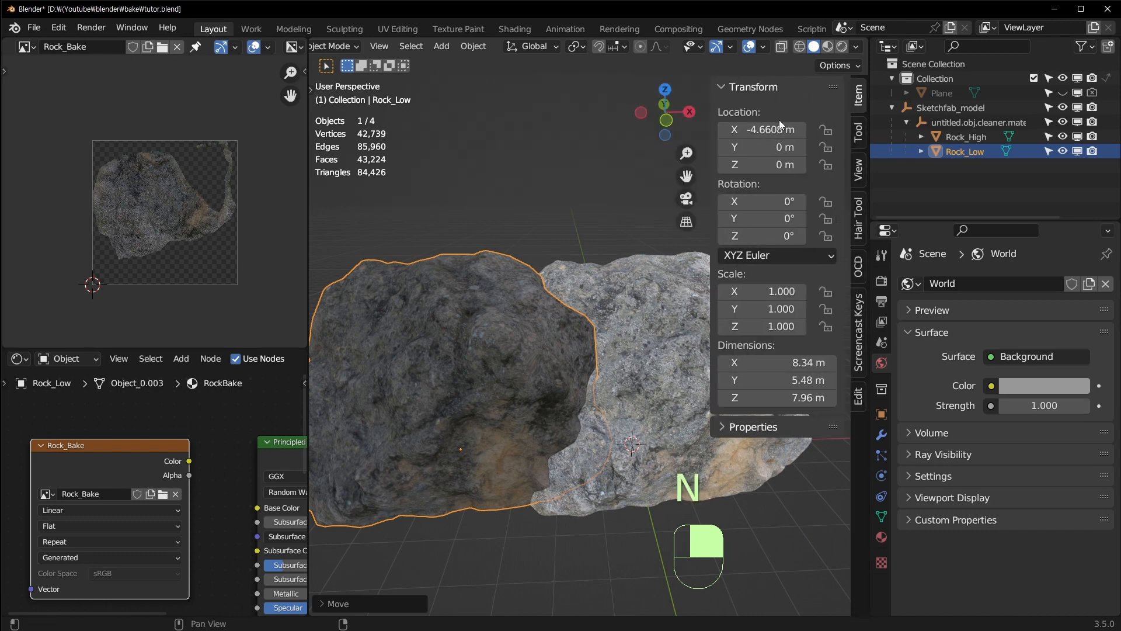
key(BackSpace)
ctrl+click(970, 137)
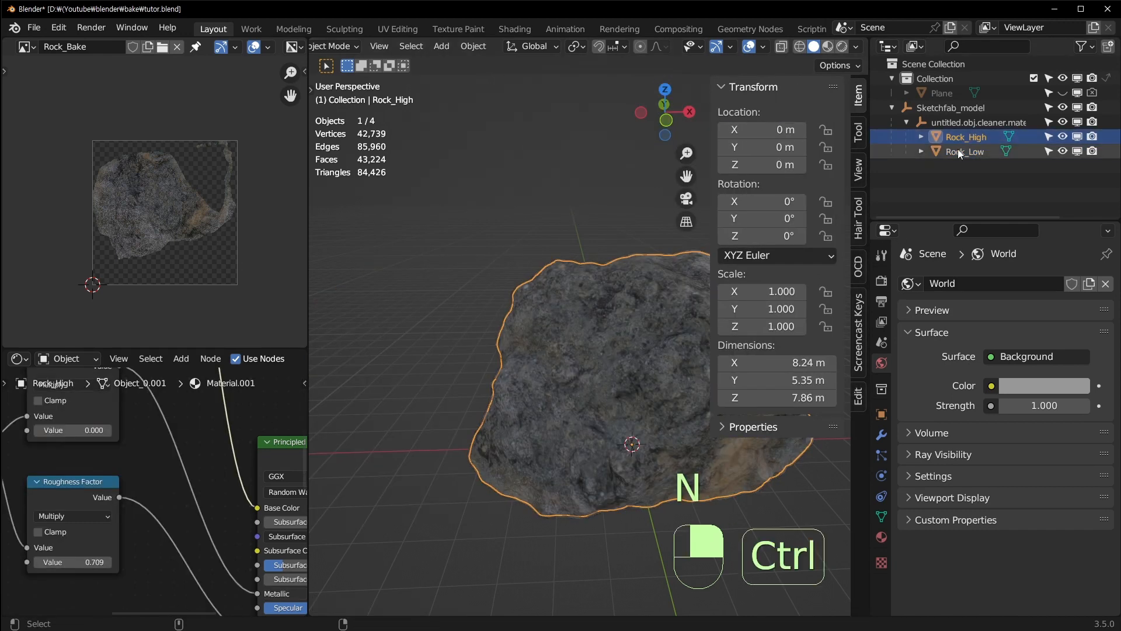
shift+click(587, 440)
shift+middle_drag(586, 440, 545, 440)
Turn off the Direct and Indirect contributions and bake the Diffuse map with only Color enabled
click(881, 303)
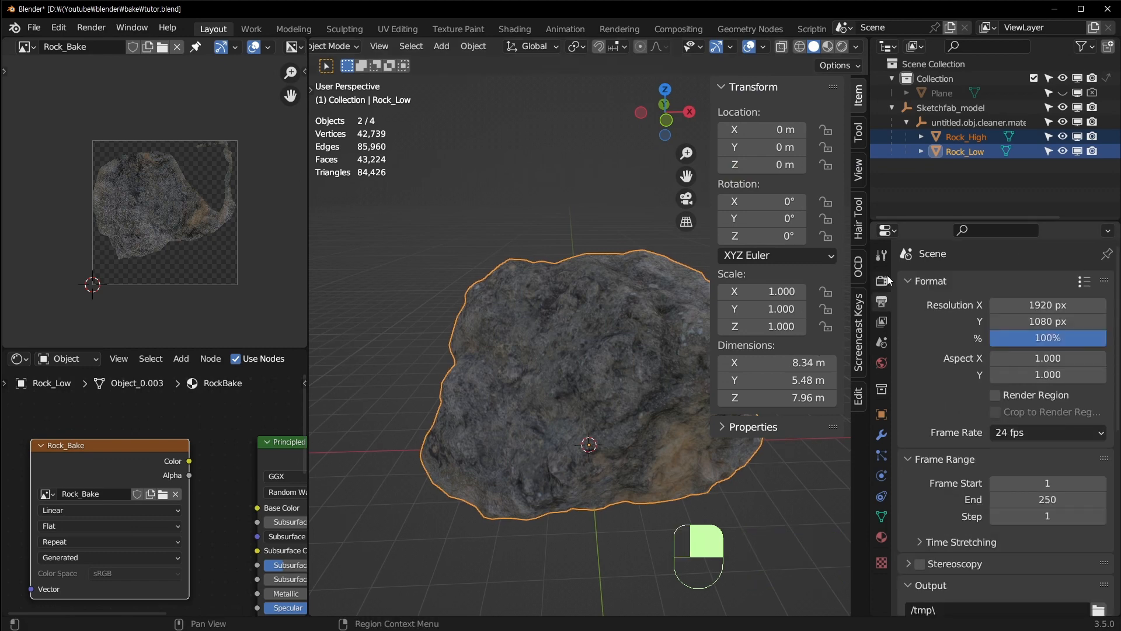
click(881, 282)
click(995, 507)
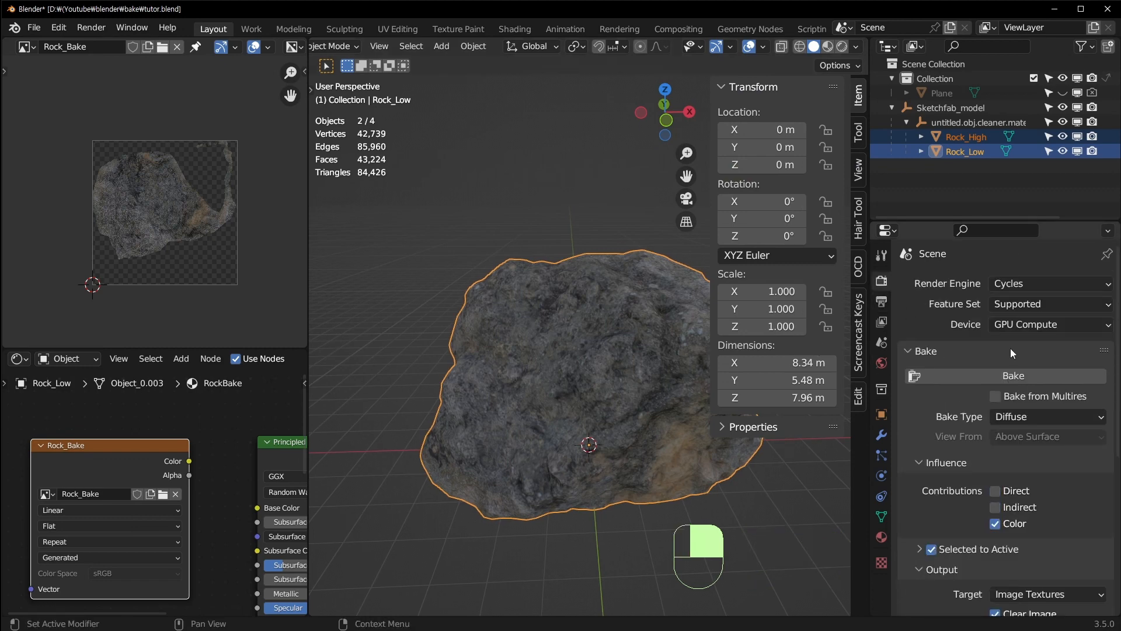
scroll(1019, 502, down, 5)
click(1050, 252)
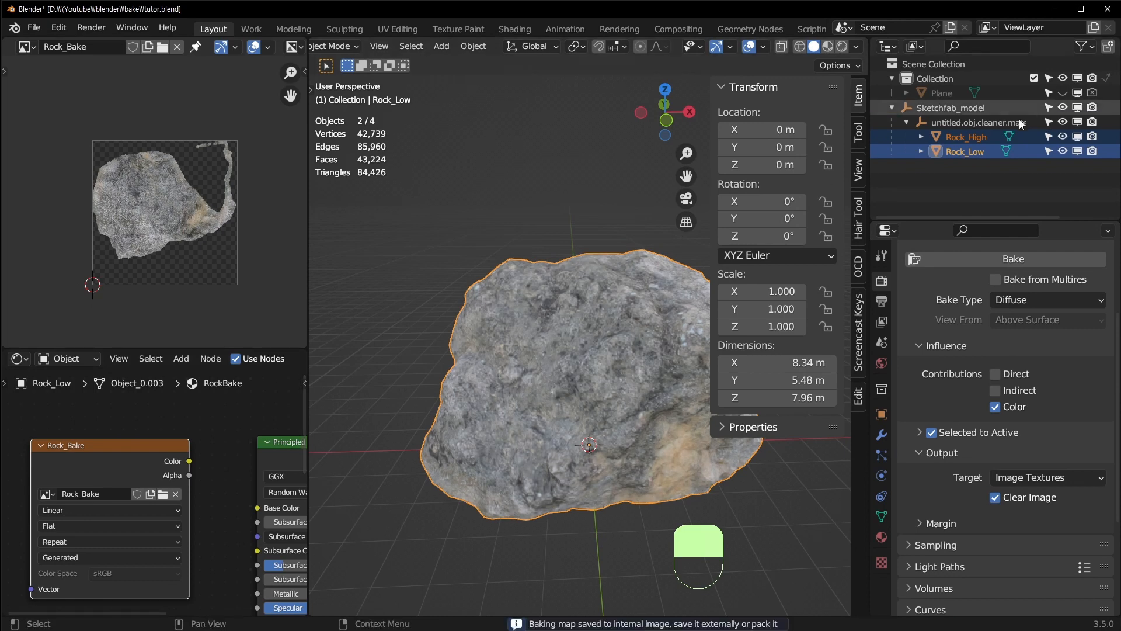
Move Rock_Low along X to about -4.8 m beside Rock_High and maximize the 3D viewport
click(965, 150)
key(g)
key(x)
click(413, 346)
key(ctrl+space)
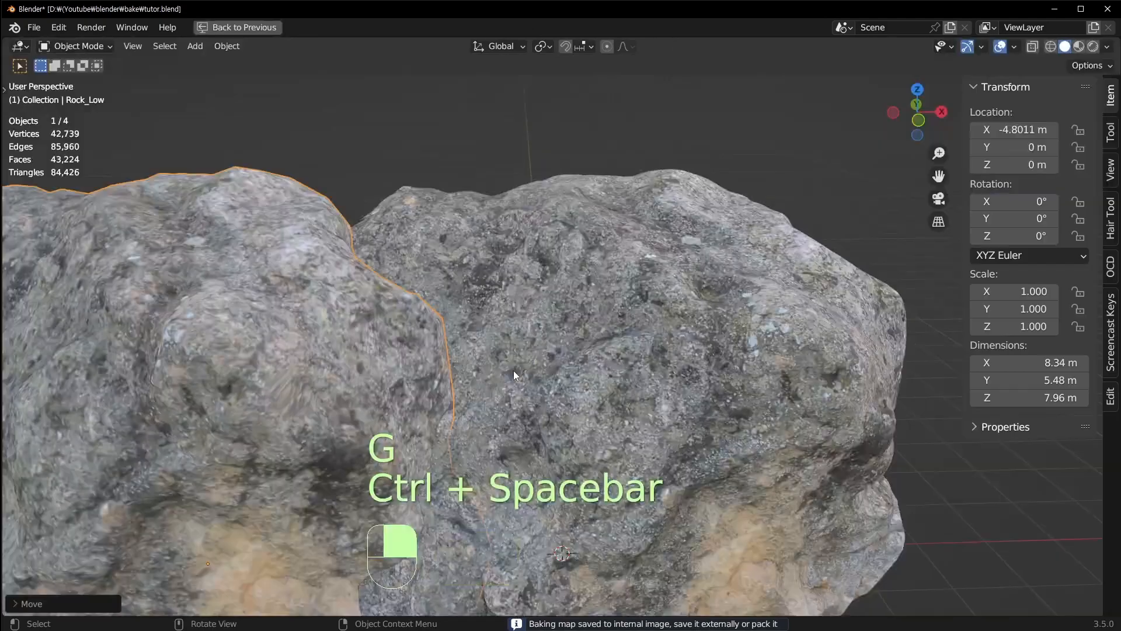
Compare Rock_Low's baked color texture with Rock_High's original texture from the front and the back
shift+click(584, 285)
shift+middle_drag(585, 285, 643, 239)
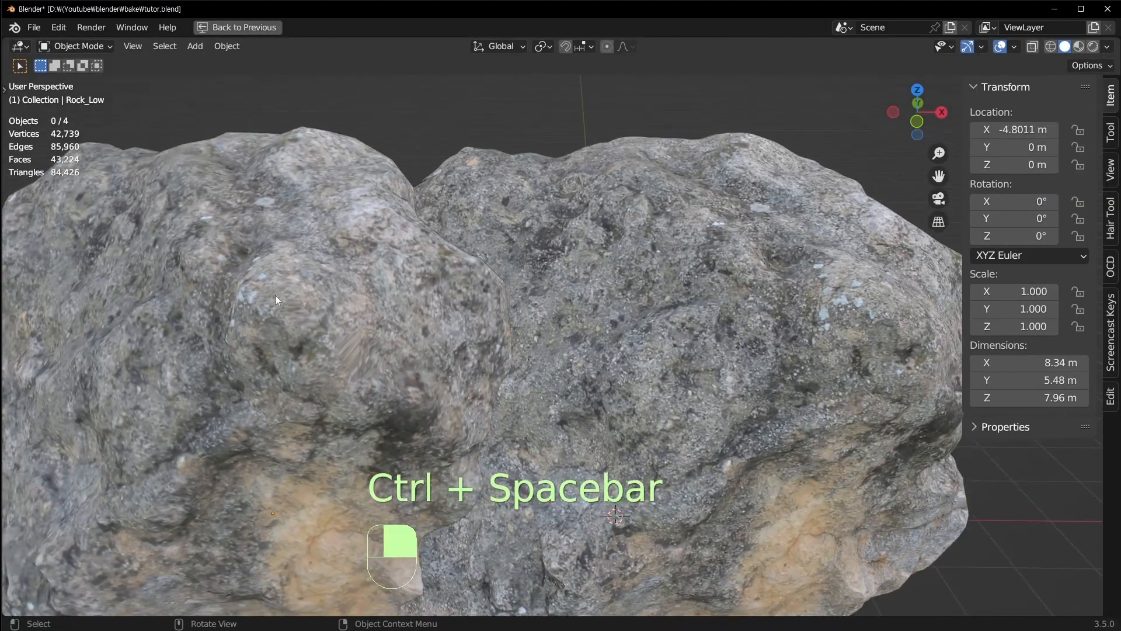
click(461, 301)
middle_drag(551, 303, 573, 318)
shift+middle_drag(749, 299, 549, 278)
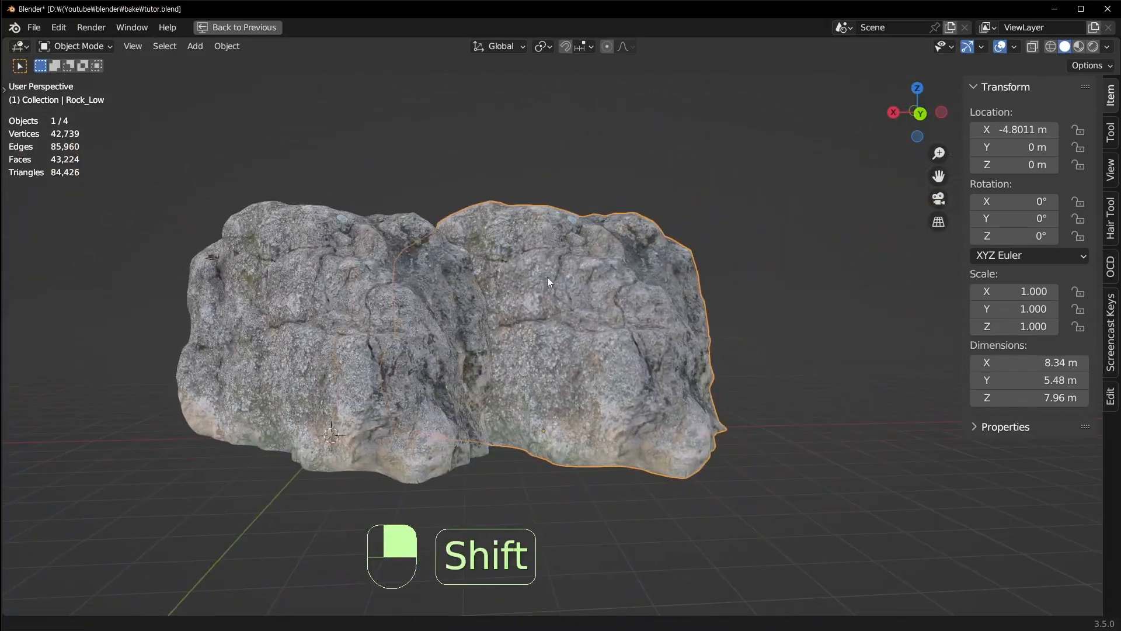
scroll(200, 342, up, 3)
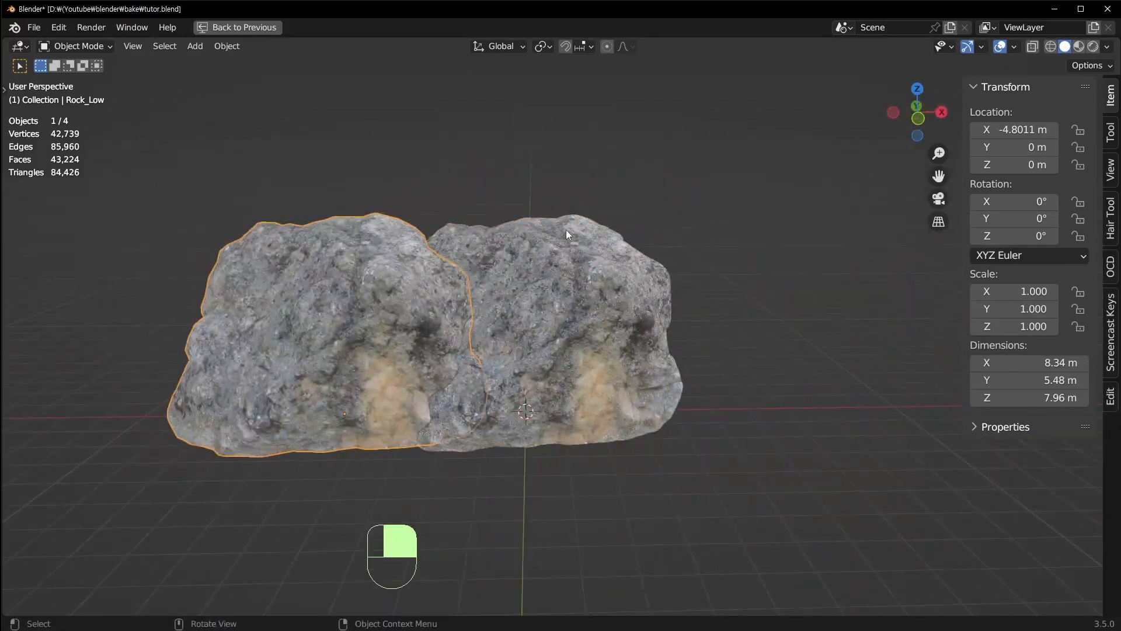
click(607, 210)
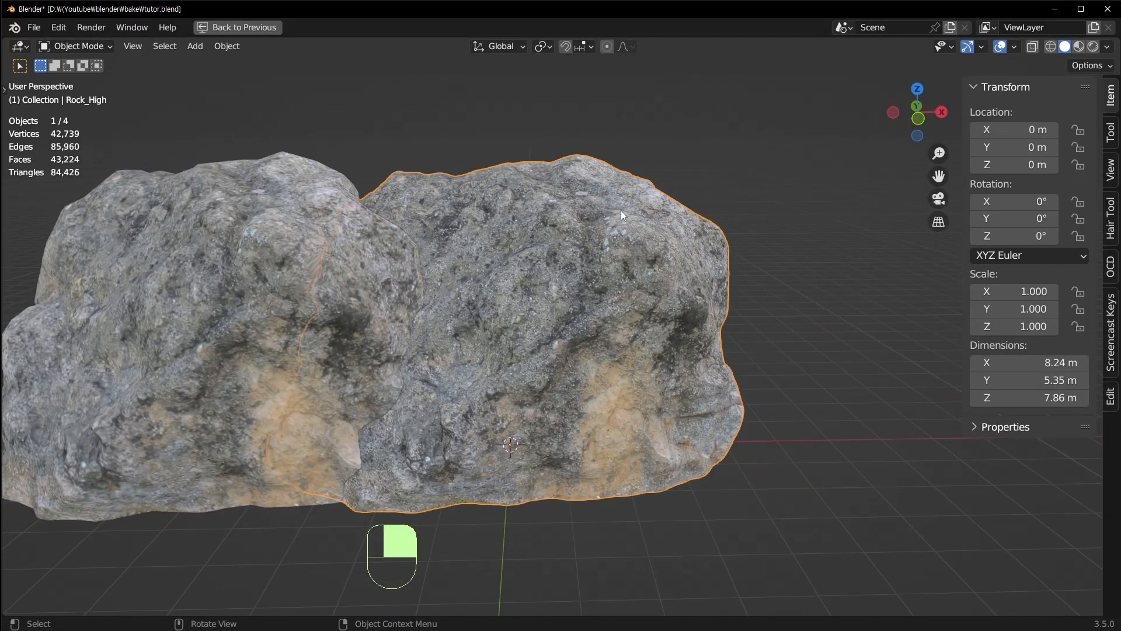
key(Tab)
key(Tab)
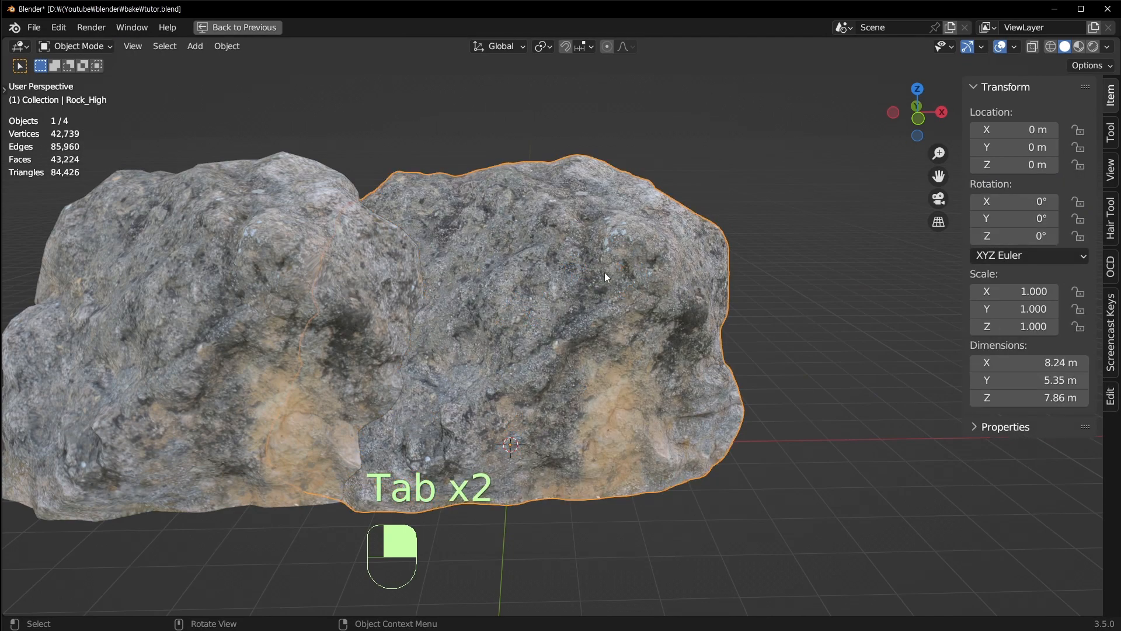
scroll(458, 307, down, 3)
Turn on the wireframe overlay and move Rock_Low along X to about -7.38 m, clear of Rock_High
click(420, 320)
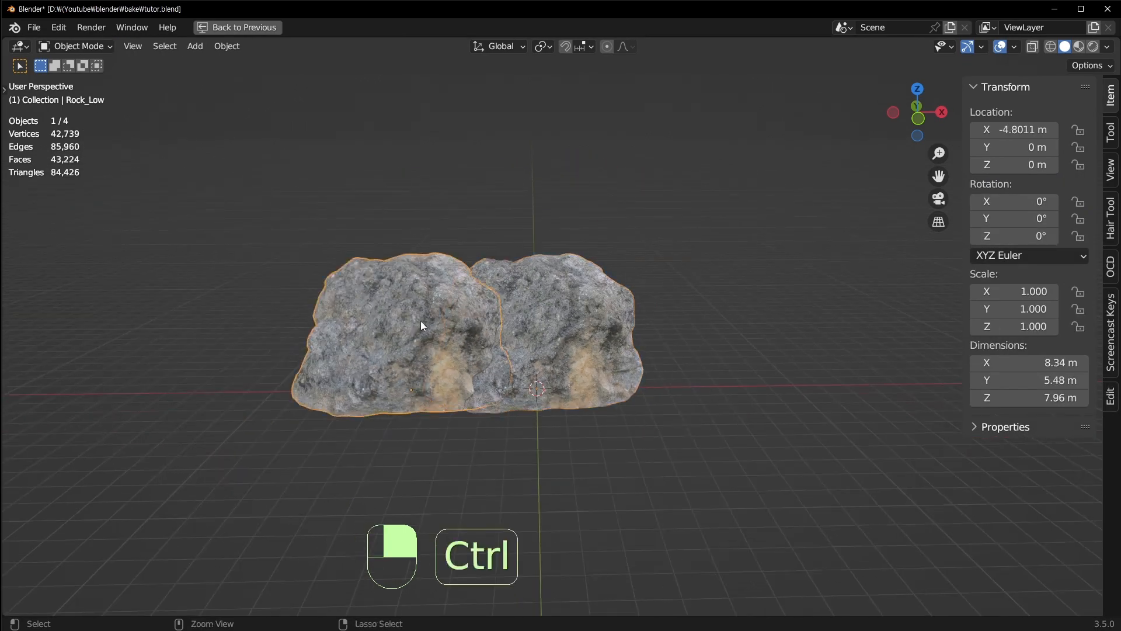
key(ctrl+w)
key(g)
key(x)
click(386, 361)
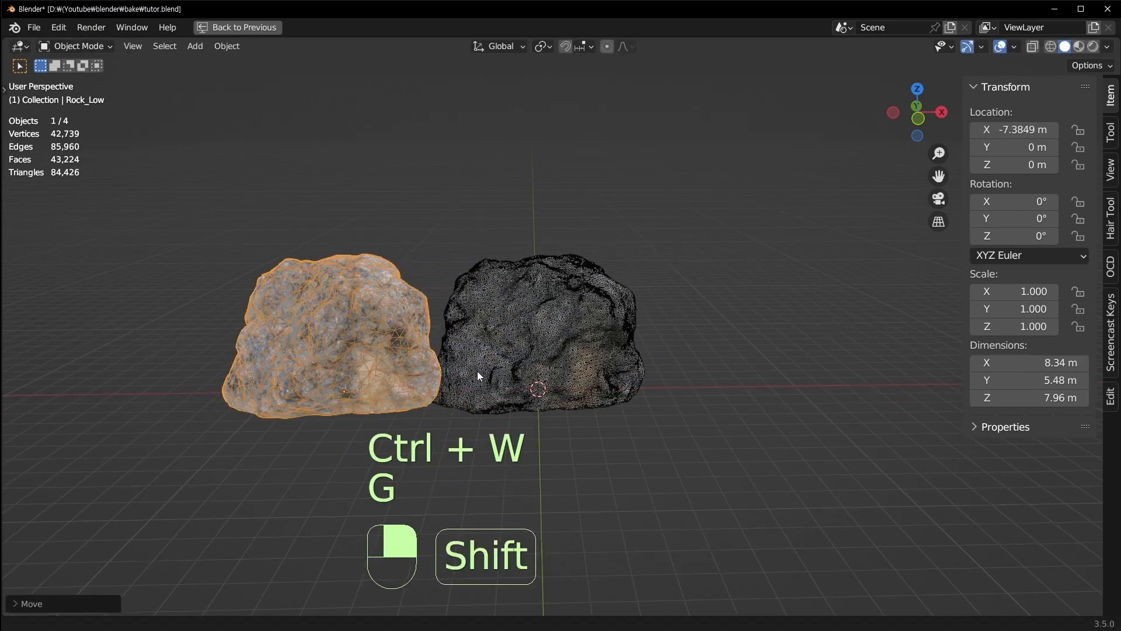
Compare the mesh density of Rock_Low and Rock_High in the wireframe overlay, and turn the overlay off
shift+middle_drag(478, 371, 631, 368)
scroll(631, 368, up, 3)
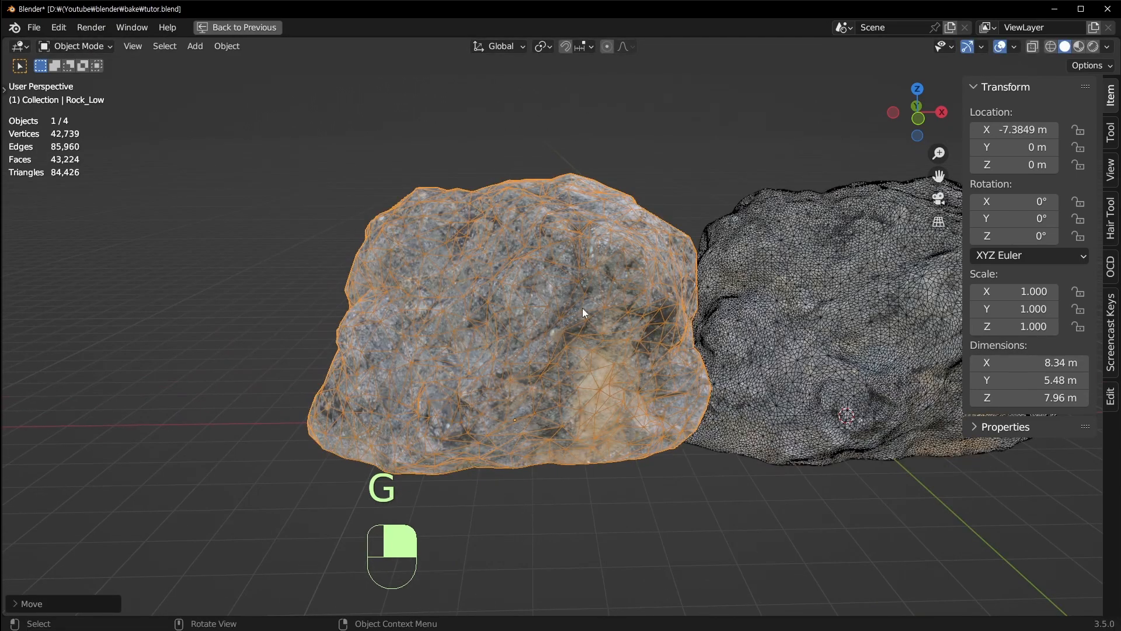
shift+middle_drag(440, 278, 777, 256)
click(817, 278)
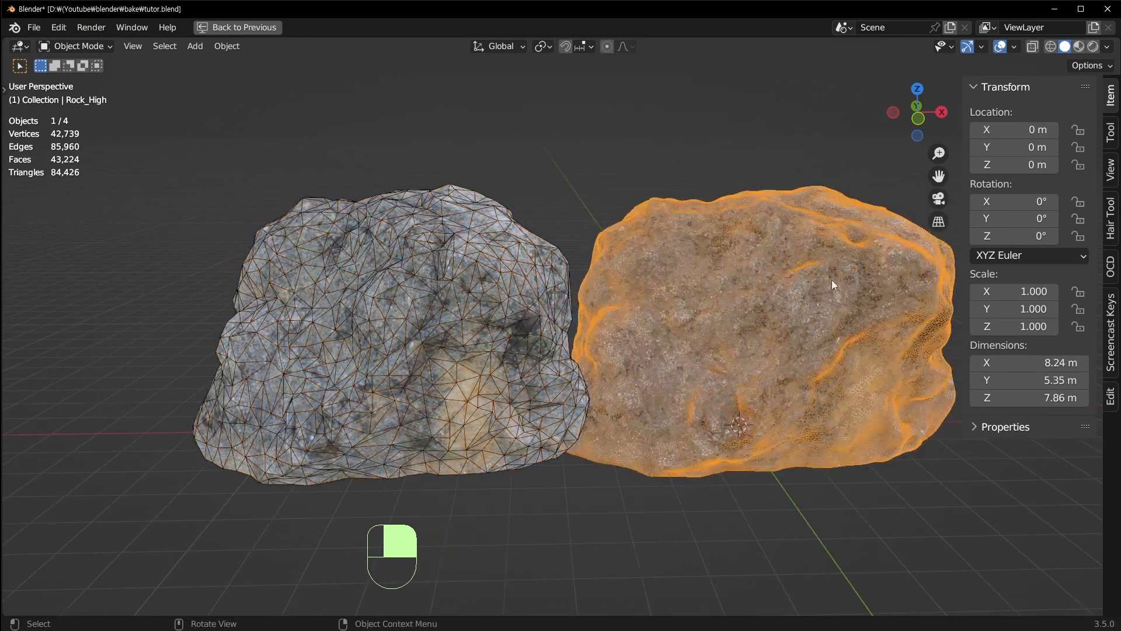
shift+middle_drag(833, 285, 677, 294)
click(643, 159)
click(577, 389)
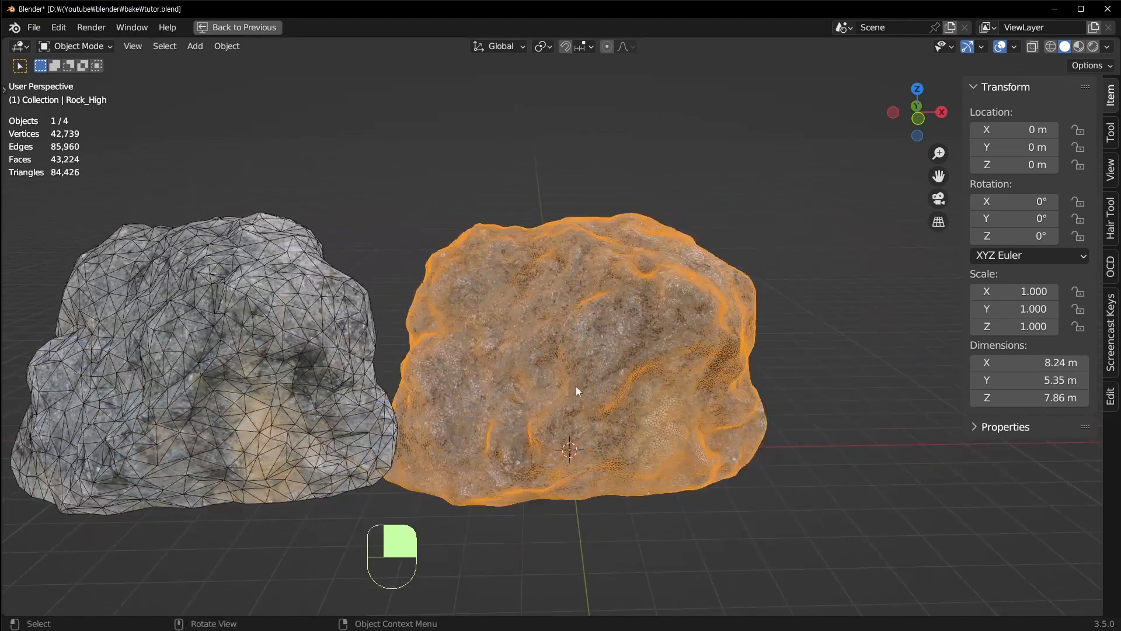
key(ctrl+w)
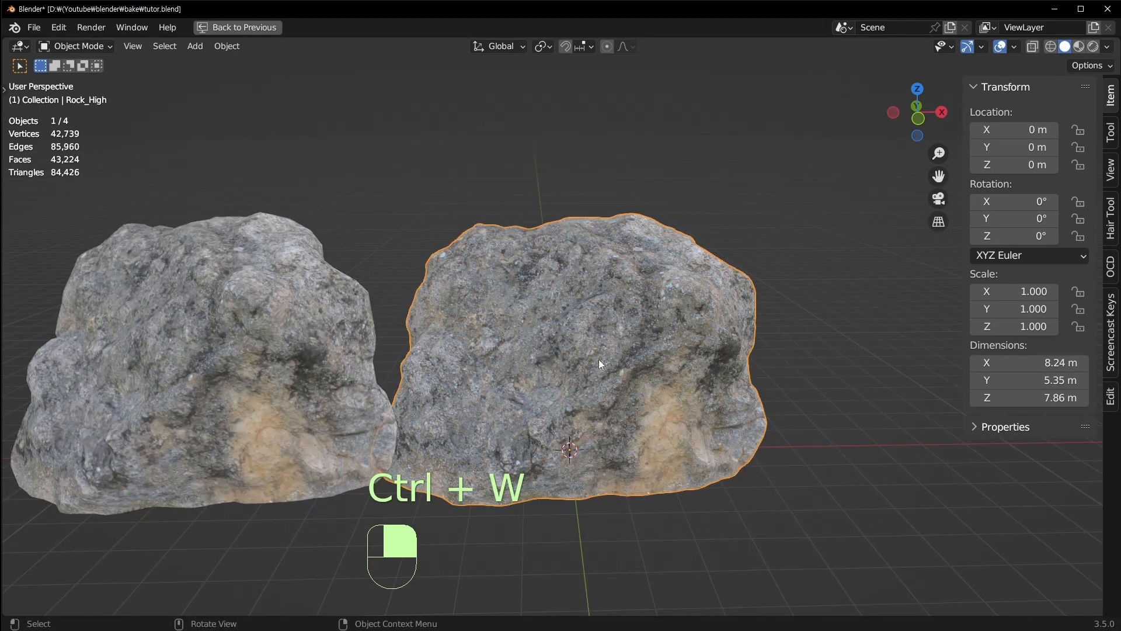
Compare both textured rocks without wireframes, turn the wireframe overlay back on, and deselect everything to examine their topology
scroll(598, 359, up, 2)
scroll(631, 339, down, 3)
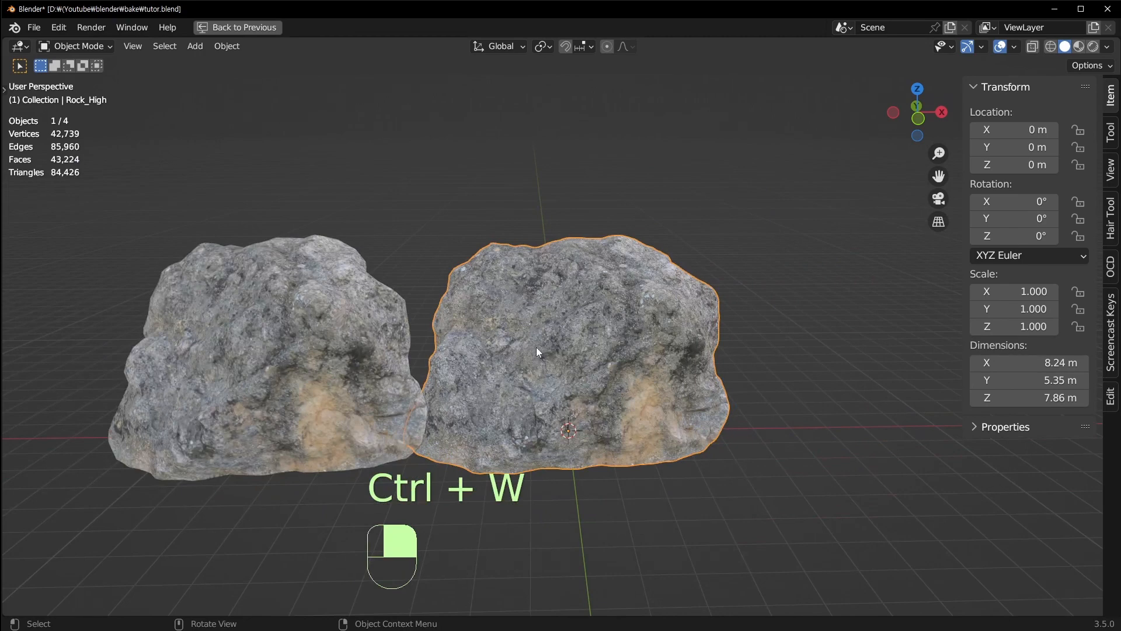
shift+middle_drag(572, 337, 615, 321)
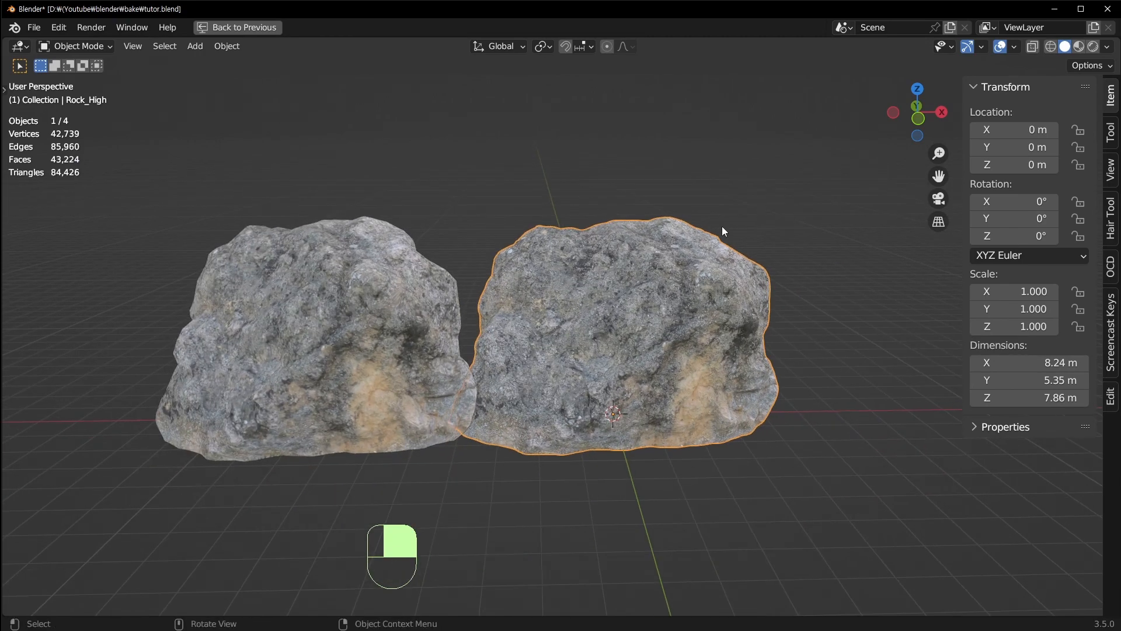
click(397, 301)
key(ctrl+w)
shift+middle_drag(411, 379, 468, 371)
scroll(468, 371, up, 3)
click(458, 167)
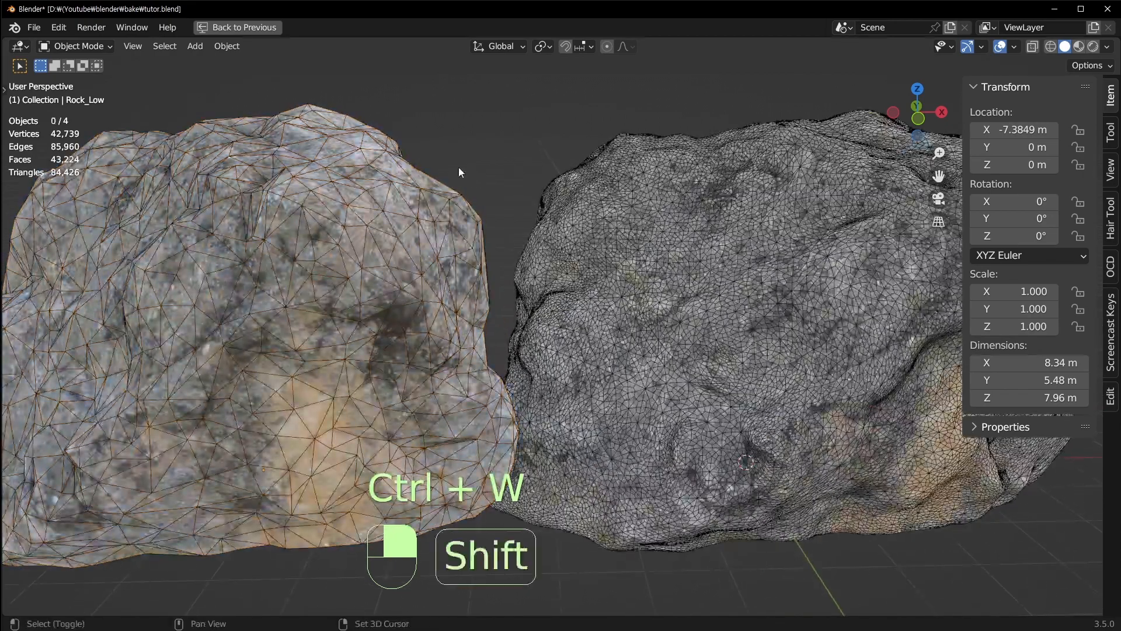
Turn off the wireframe overlay and compare the textured Rock_Low with Rock_High, selecting each in turn
shift+middle_drag(459, 167, 557, 208)
click(493, 304)
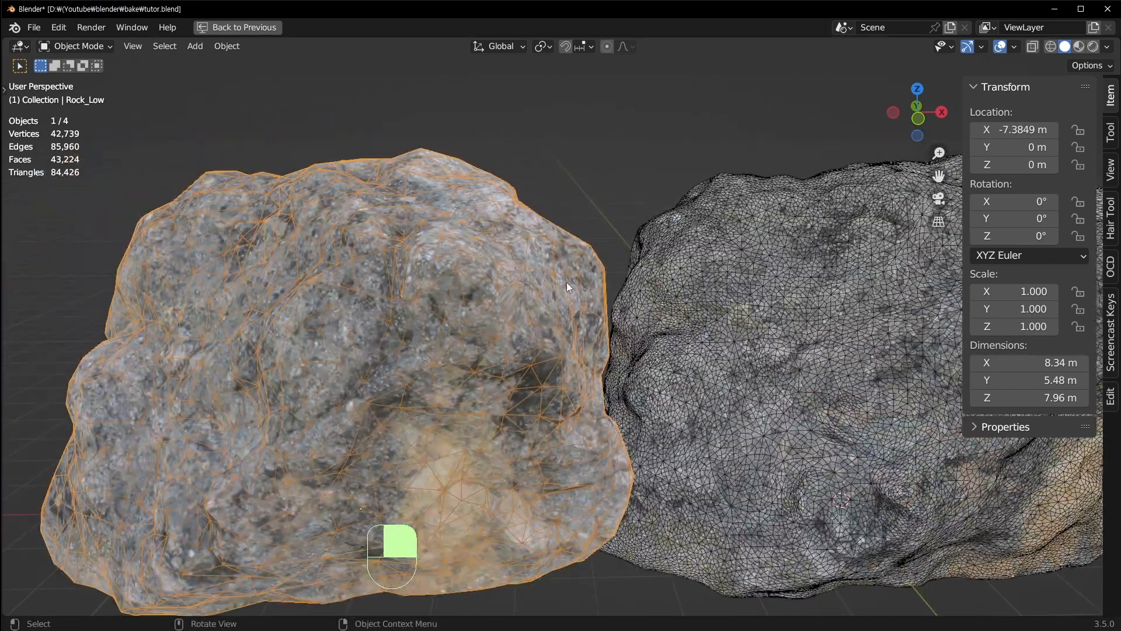
key(ctrl+w)
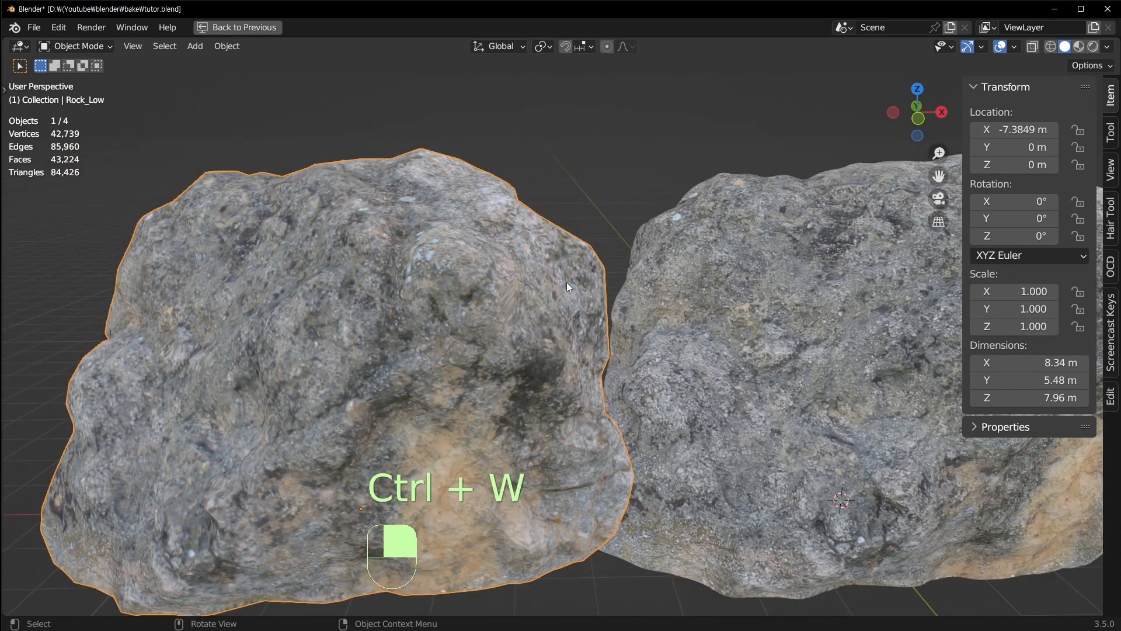
click(760, 289)
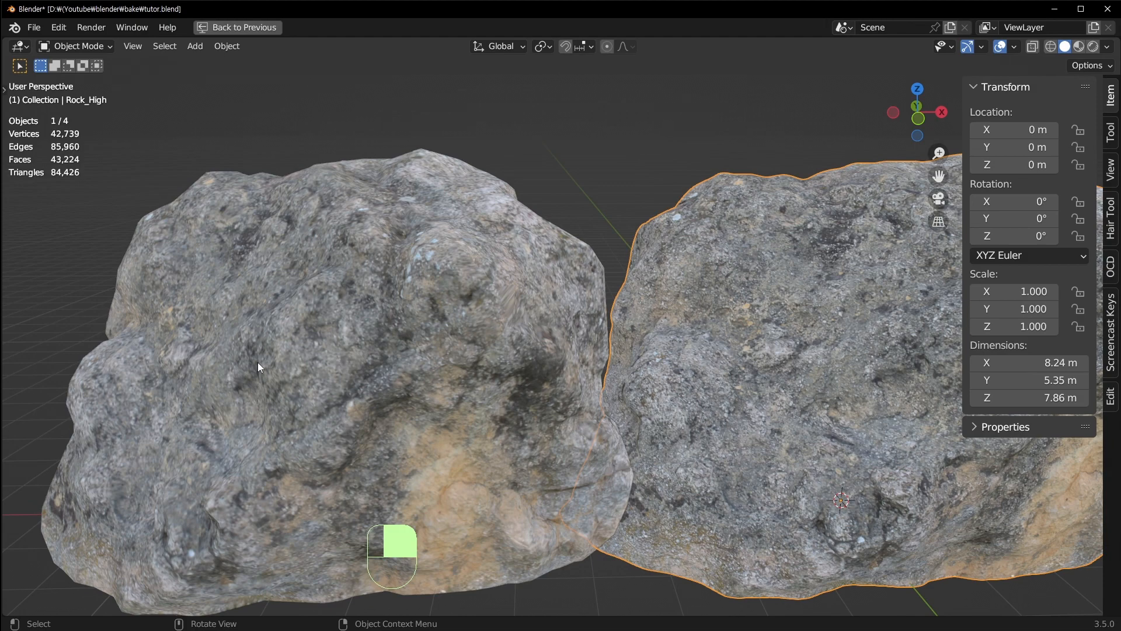
scroll(428, 346, down, 5)
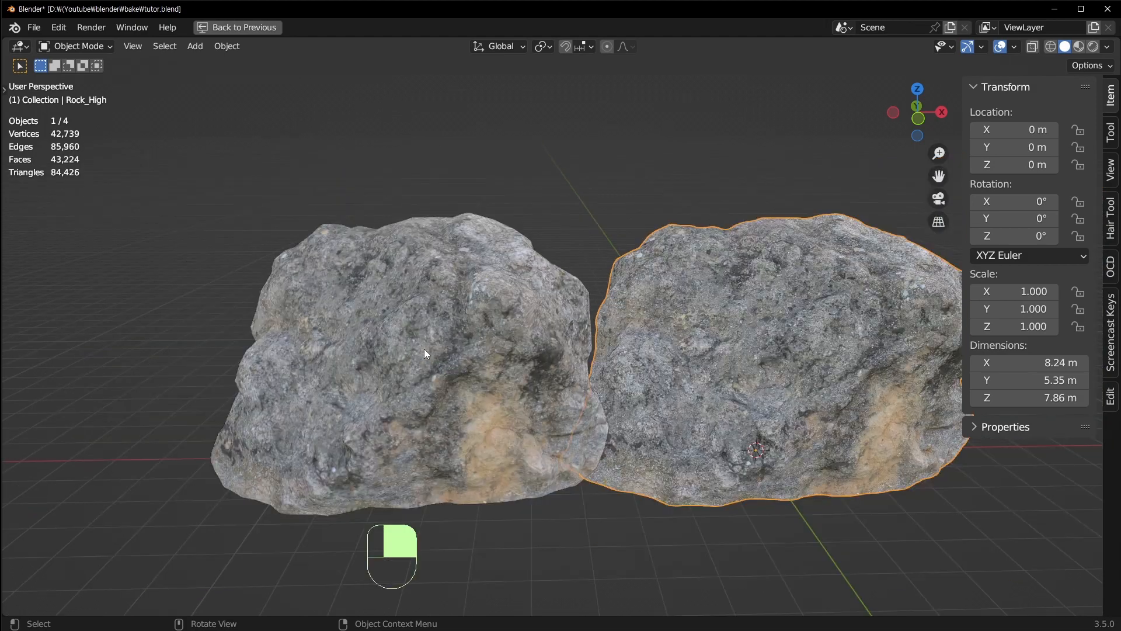
Restore the full Layout workspace from the maximized viewport, select Rock_Low and show its transform values
key(n)
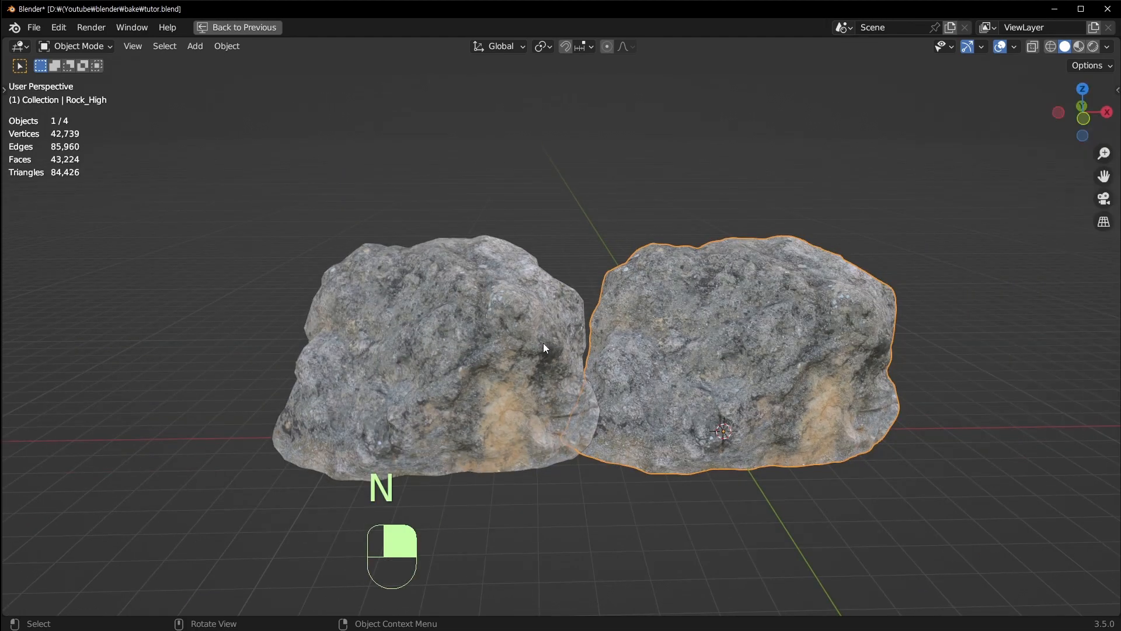
key(n)
key(ctrl+space)
shift+middle_drag(713, 243, 497, 299)
key(n)
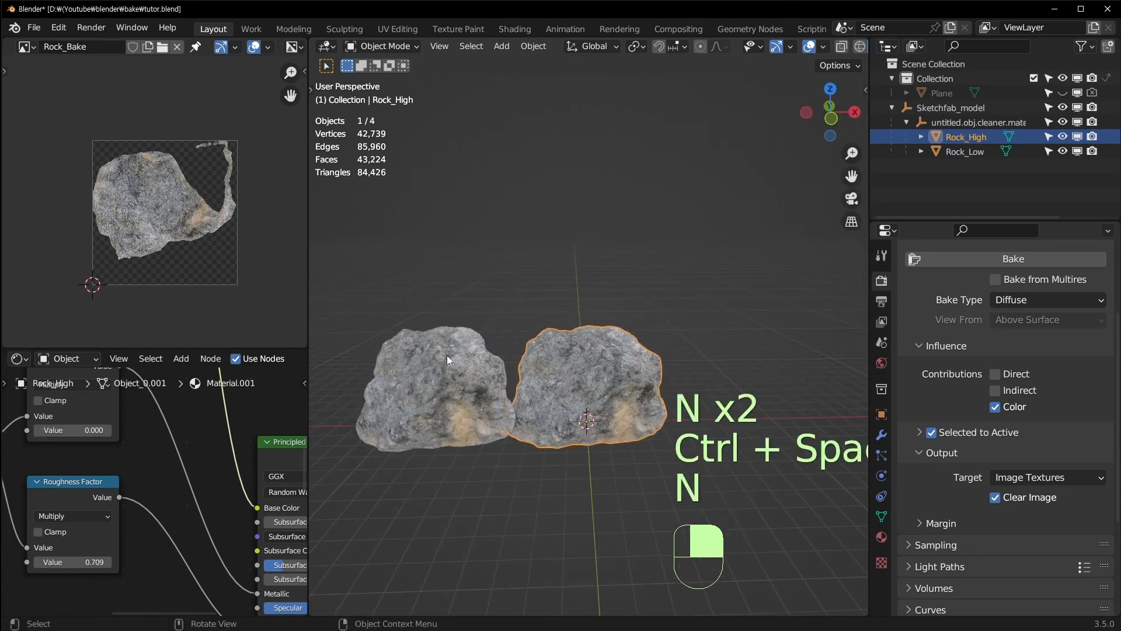
click(442, 358)
key(n)
click(772, 129)
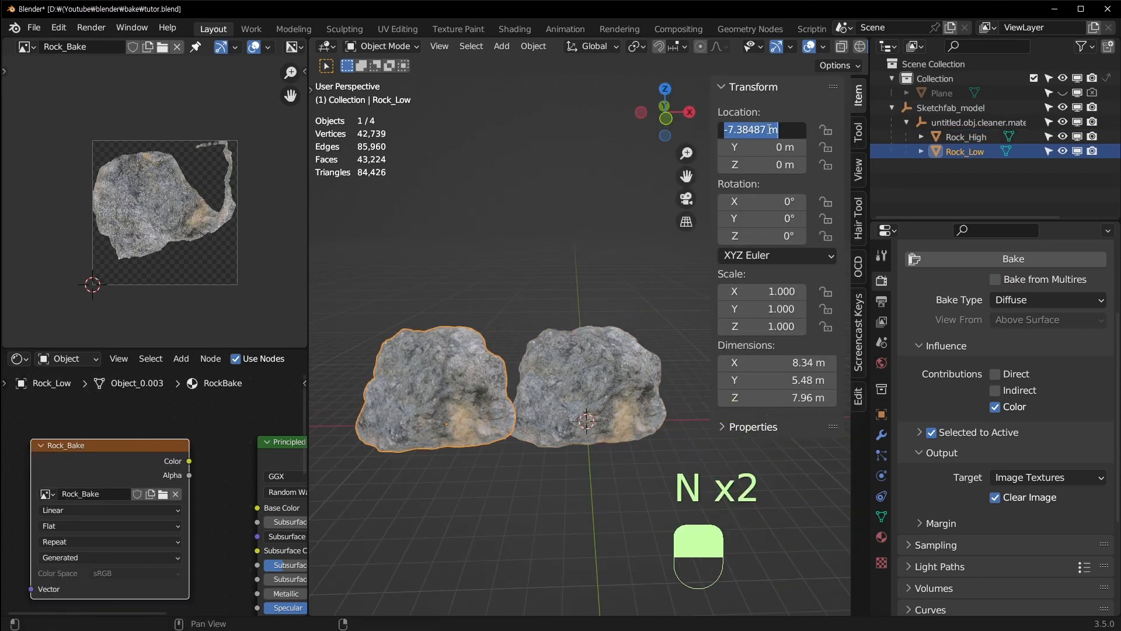
click(541, 302)
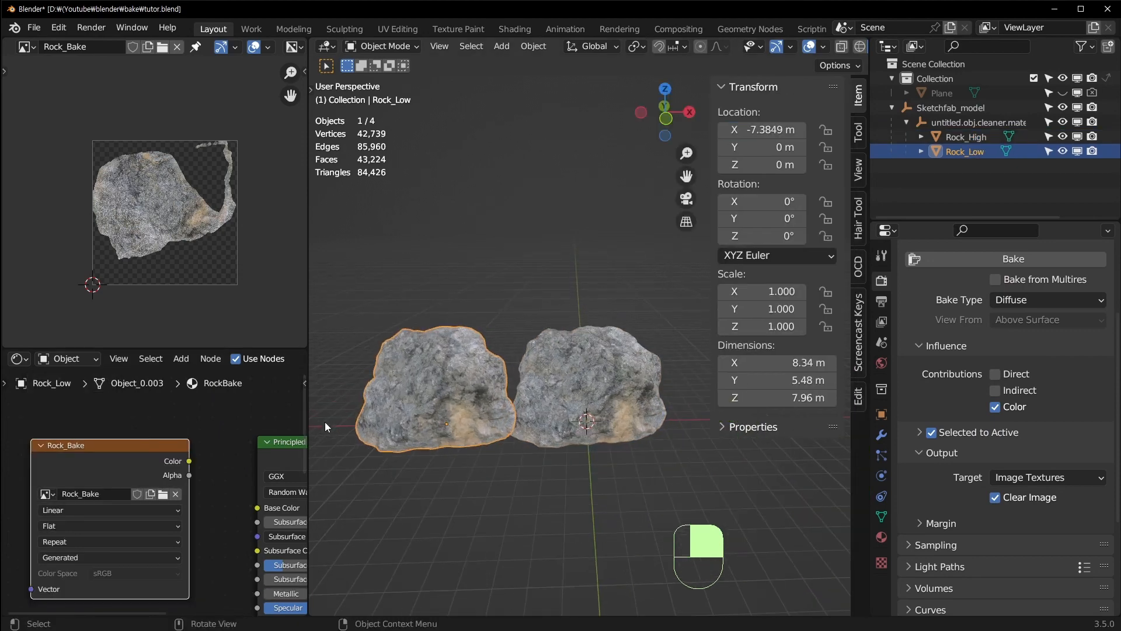
scroll(333, 434, up, 2)
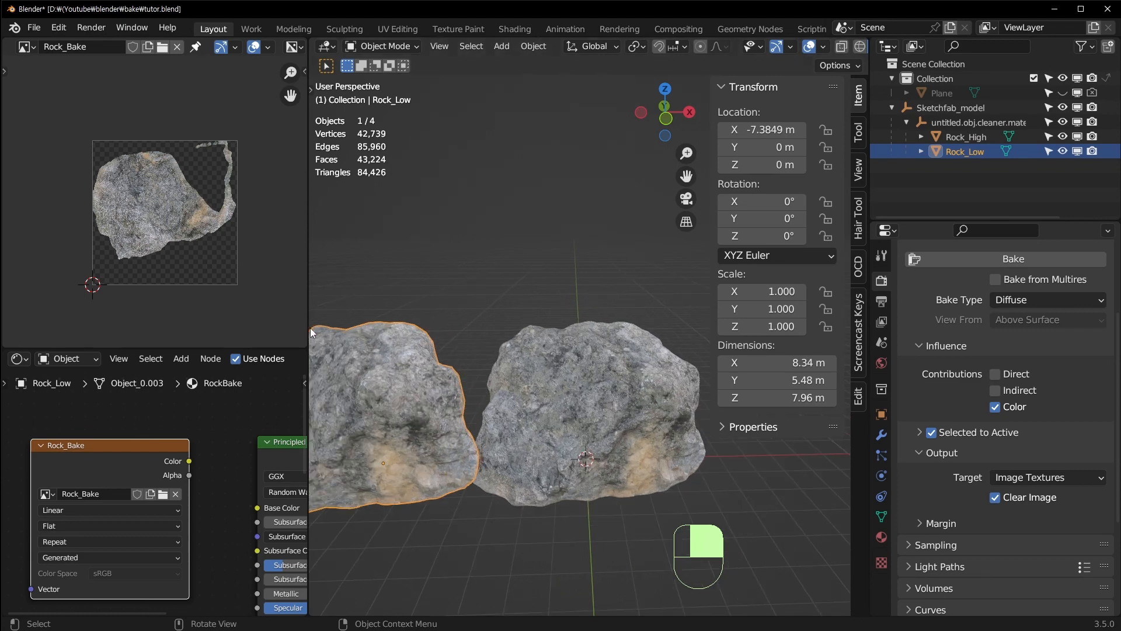
Enlarge the shader editor in both directions and frame Rock_Low's Rock_Bake image node and Principled BSDF
drag(309, 328, 395, 330)
drag(306, 348, 309, 236)
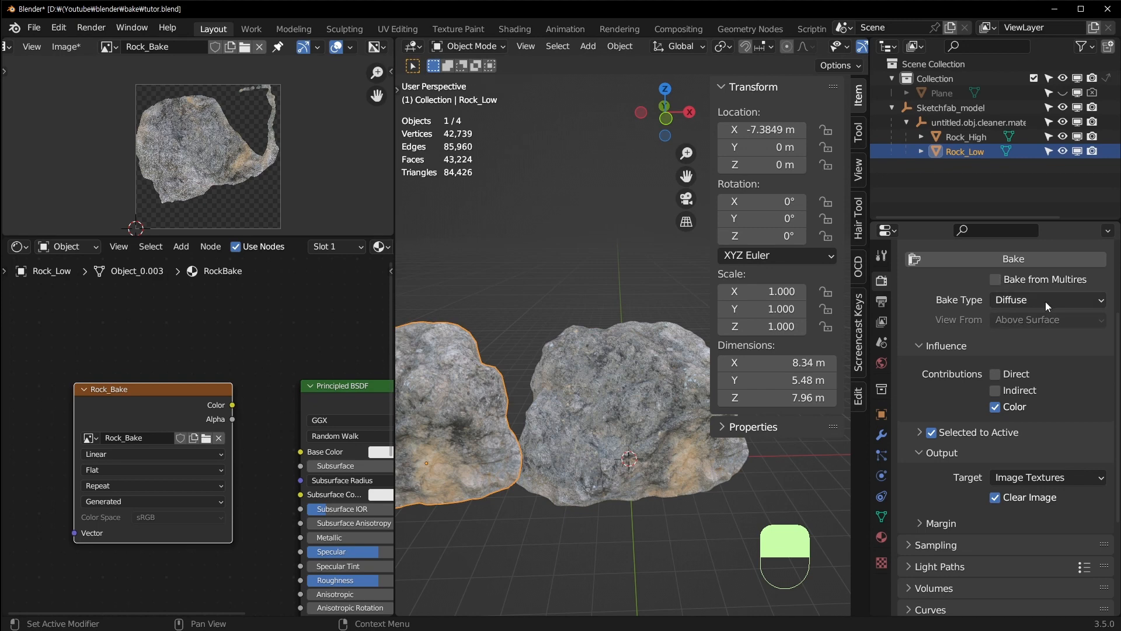
middle_drag(264, 449, 184, 390)
scroll(184, 390, down, 1)
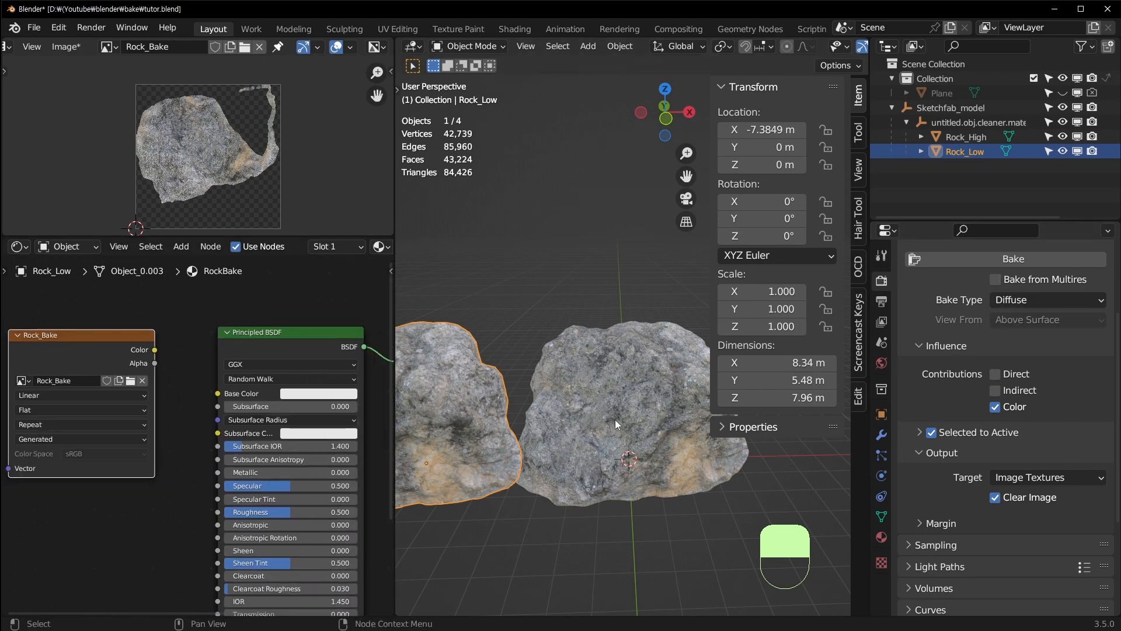
Select Rock_High, save the file, hide the transform sidebar, and examine the Material.001 nodes from the base color image to the Principled BSDF's Normal input
click(659, 360)
key(ctrl+s)
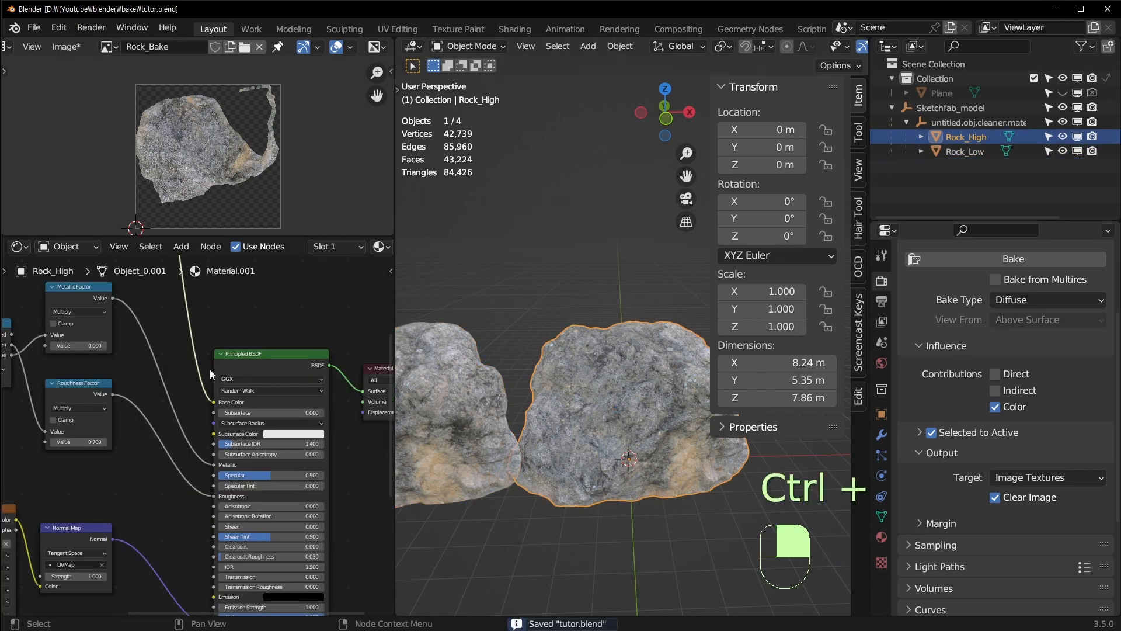
middle_drag(210, 369, 225, 404)
key(n)
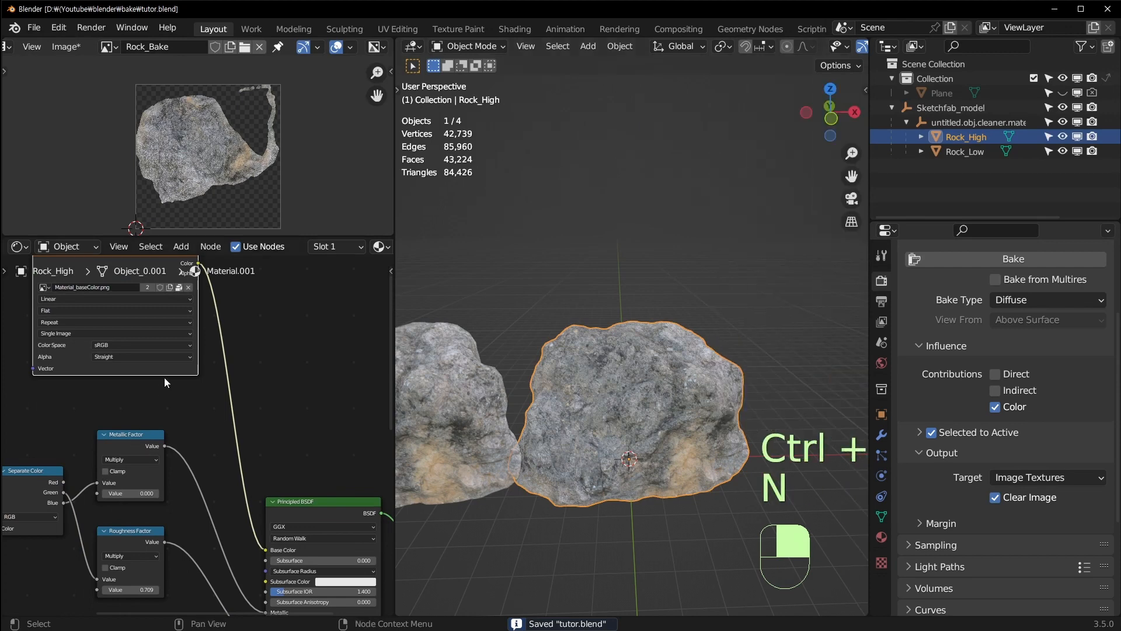
middle_drag(163, 377, 228, 424)
scroll(229, 424, up, 1)
middle_drag(259, 461, 217, 344)
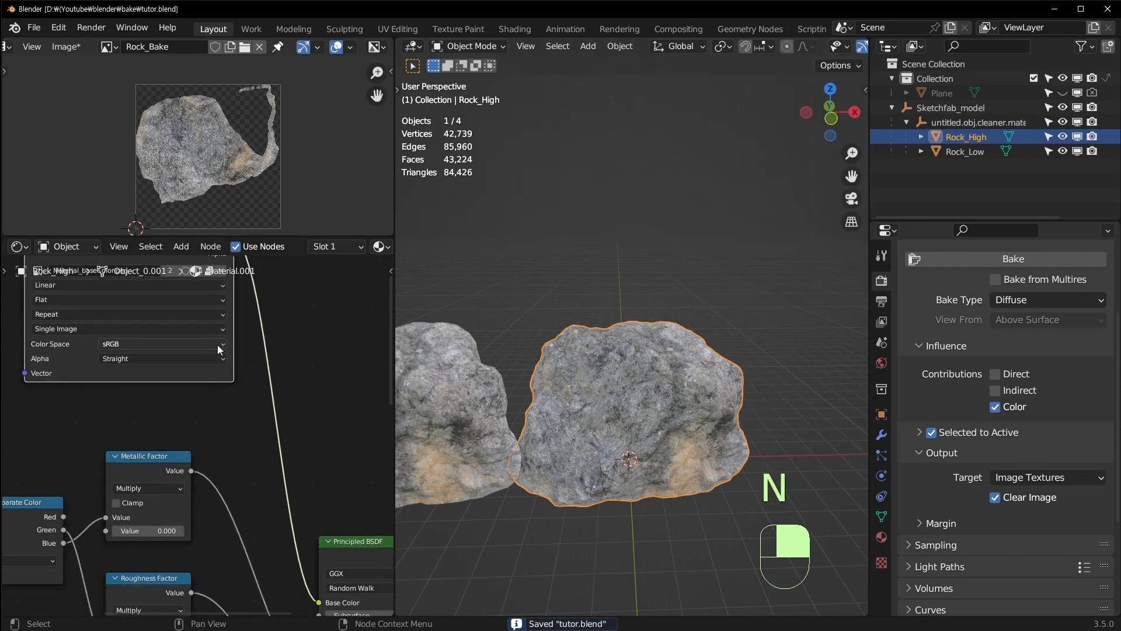
middle_drag(292, 608, 222, 375)
middle_drag(261, 501, 222, 398)
scroll(214, 482, up, 3)
scroll(195, 486, up, 1)
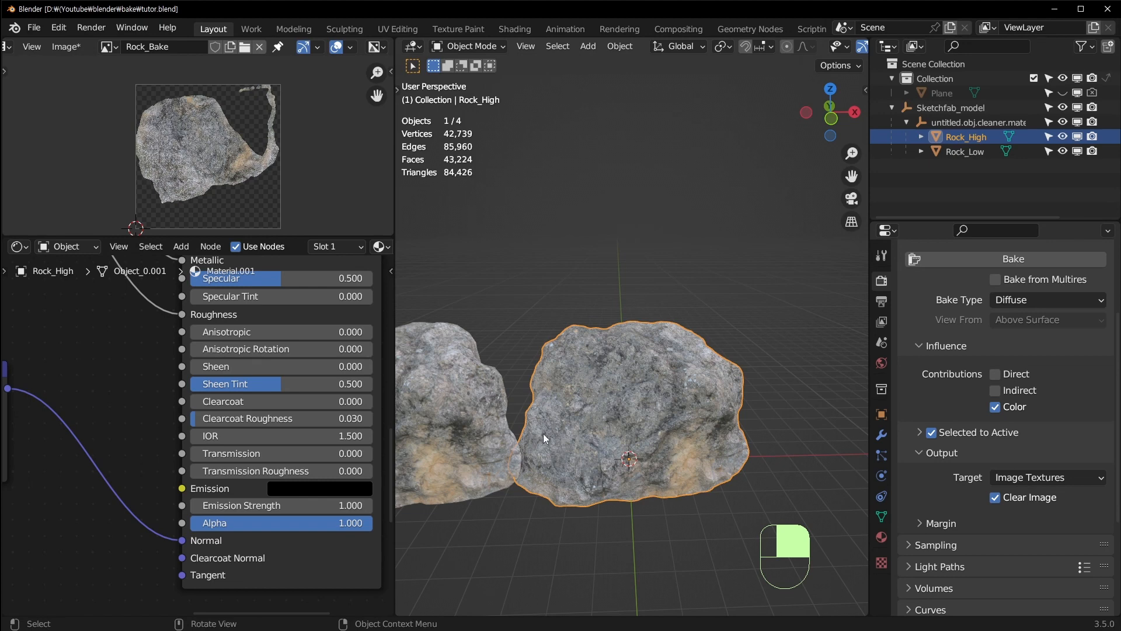
Set the bake type to Emit and select Rock_Low as the active object
click(1058, 301)
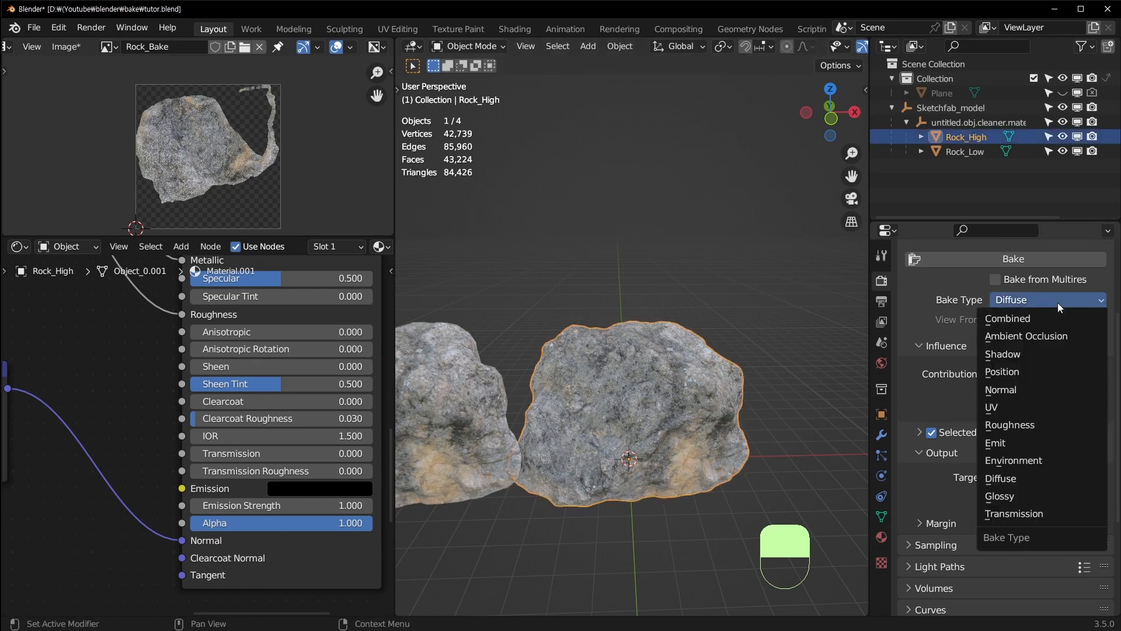
click(1040, 443)
shift+middle_drag(597, 333, 722, 325)
click(566, 406)
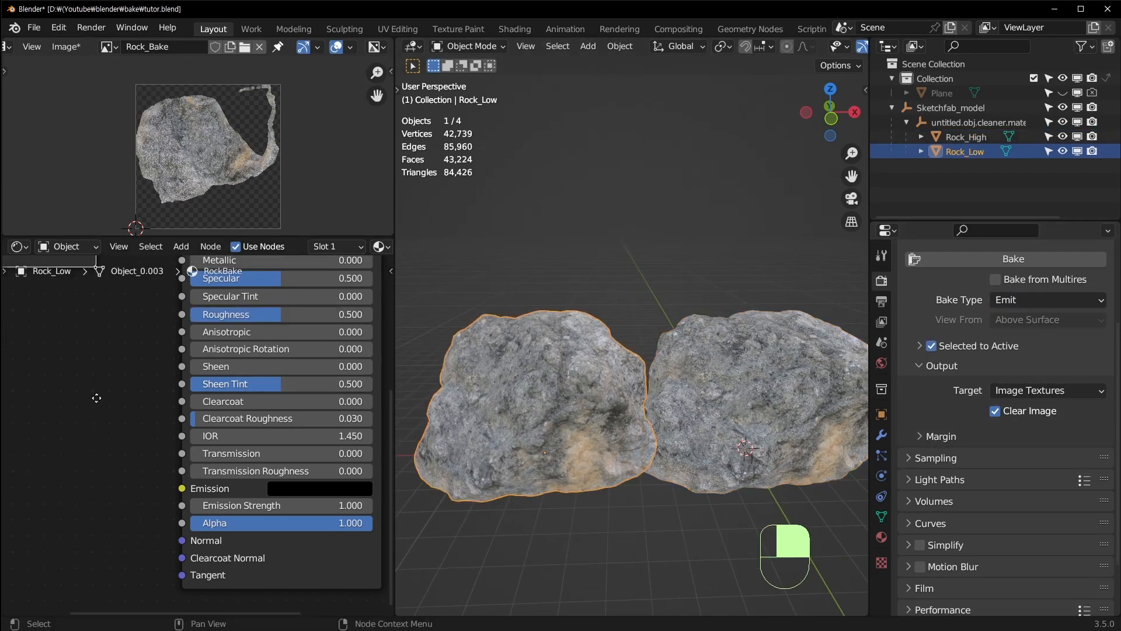
click(1053, 298)
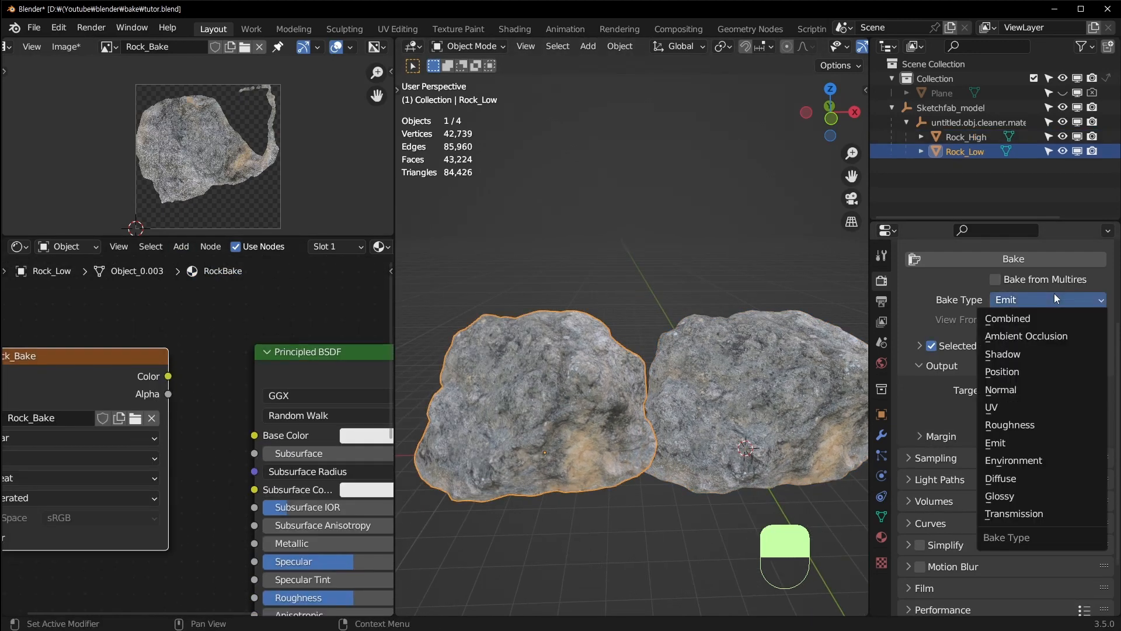
click(1034, 444)
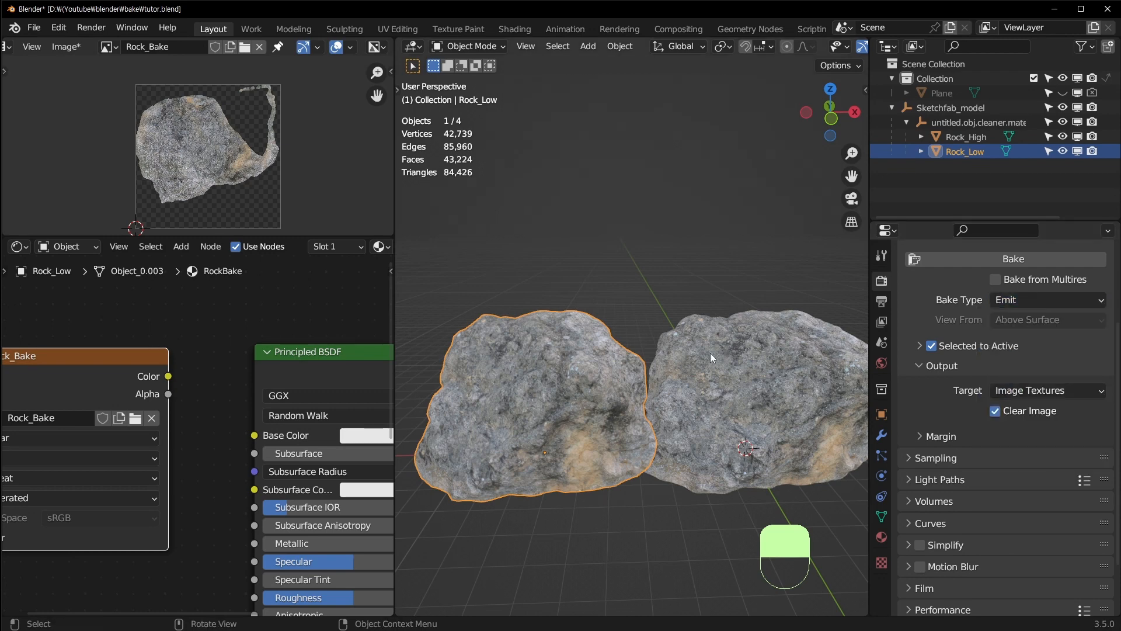
scroll(591, 469, up, 1)
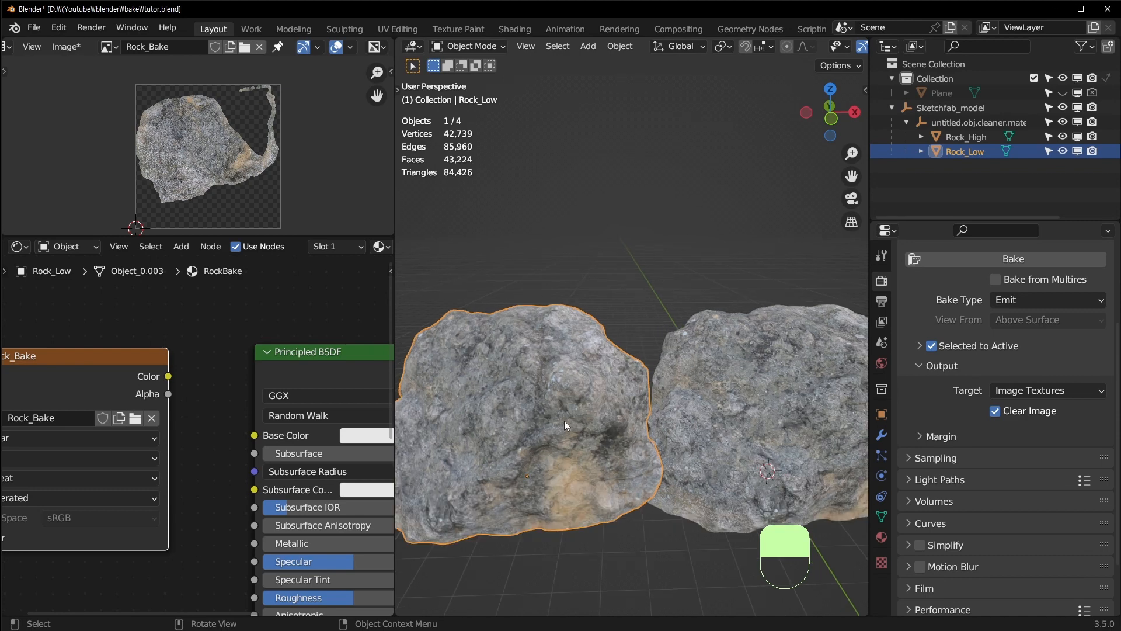
Set the bake type to Diffuse, widen the 3D viewport, and reselect Rock_Low after checking Rock_High's material
click(1011, 301)
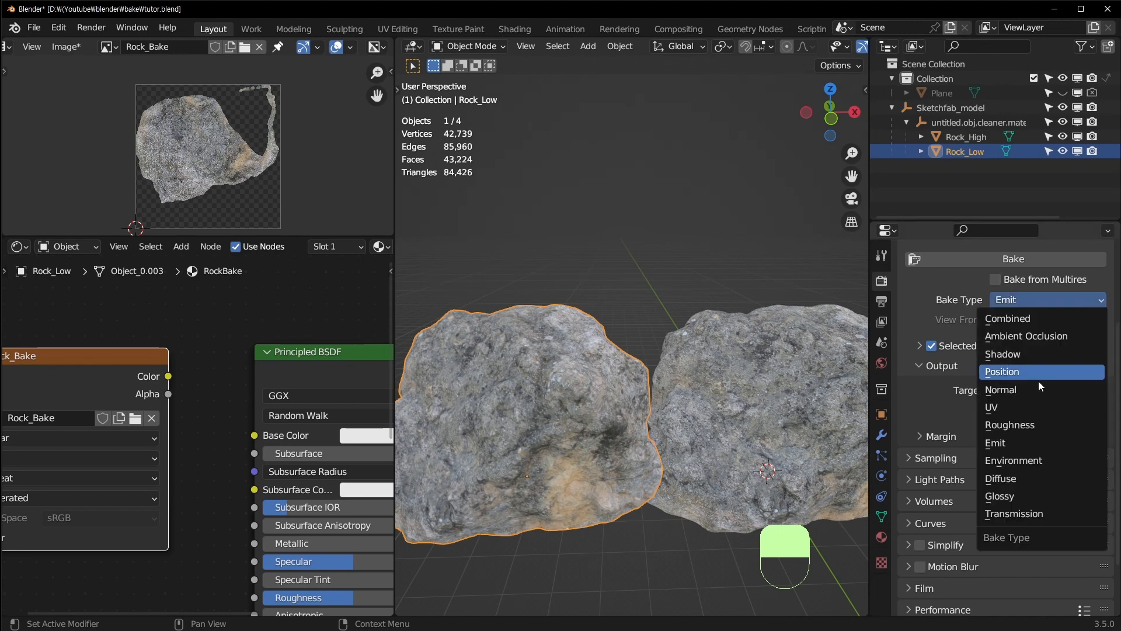
click(1044, 479)
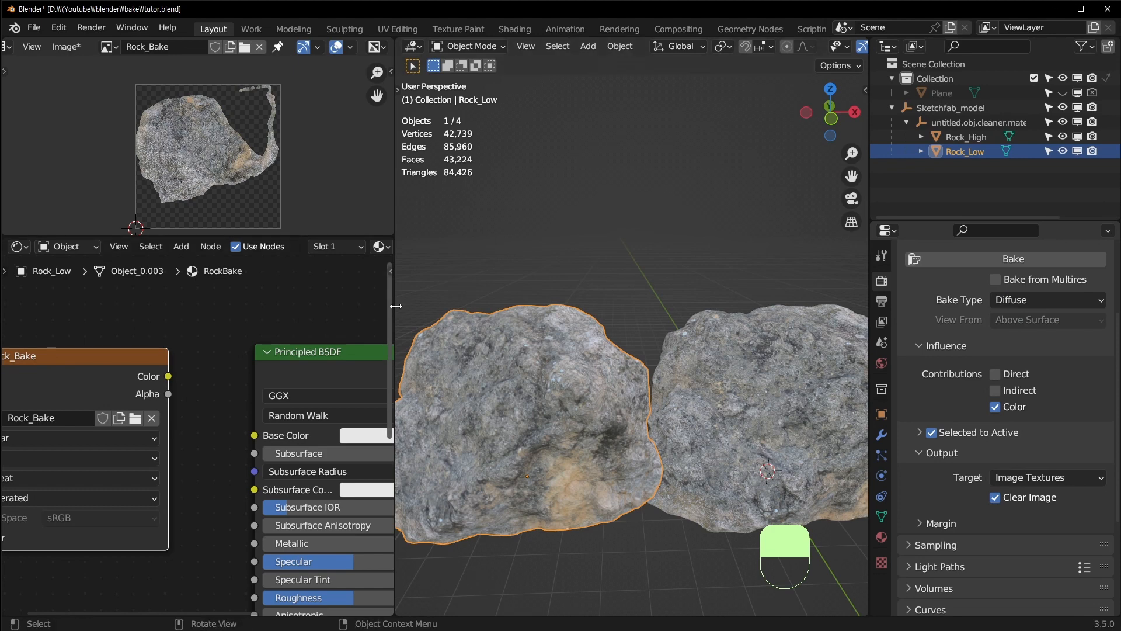
drag(393, 309, 355, 308)
click(691, 360)
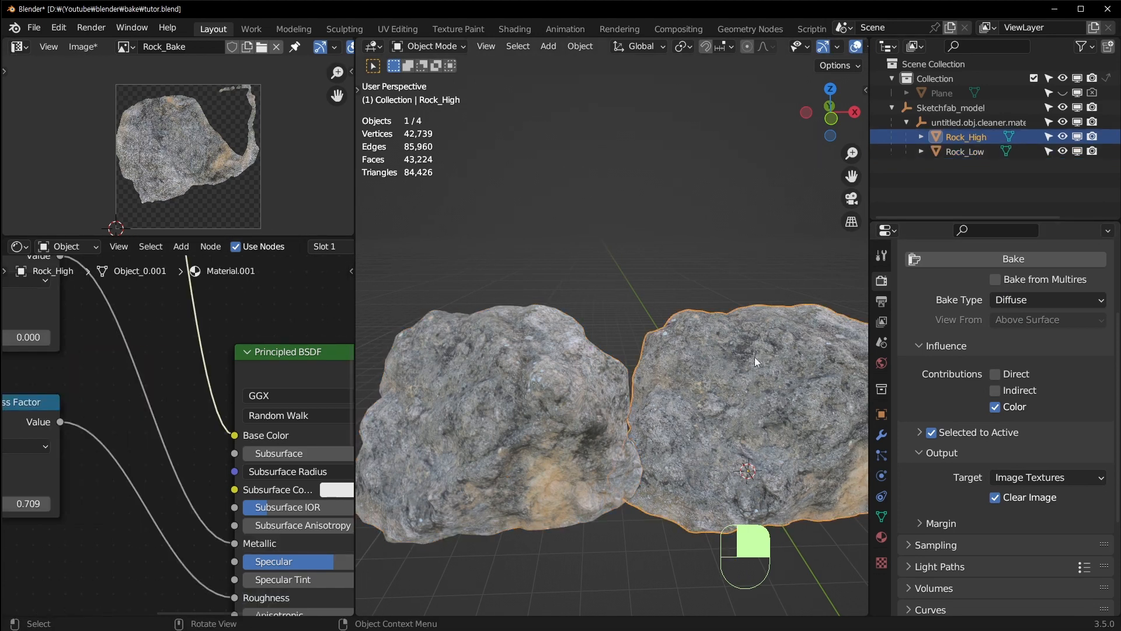
click(482, 355)
middle_drag(642, 337, 665, 351)
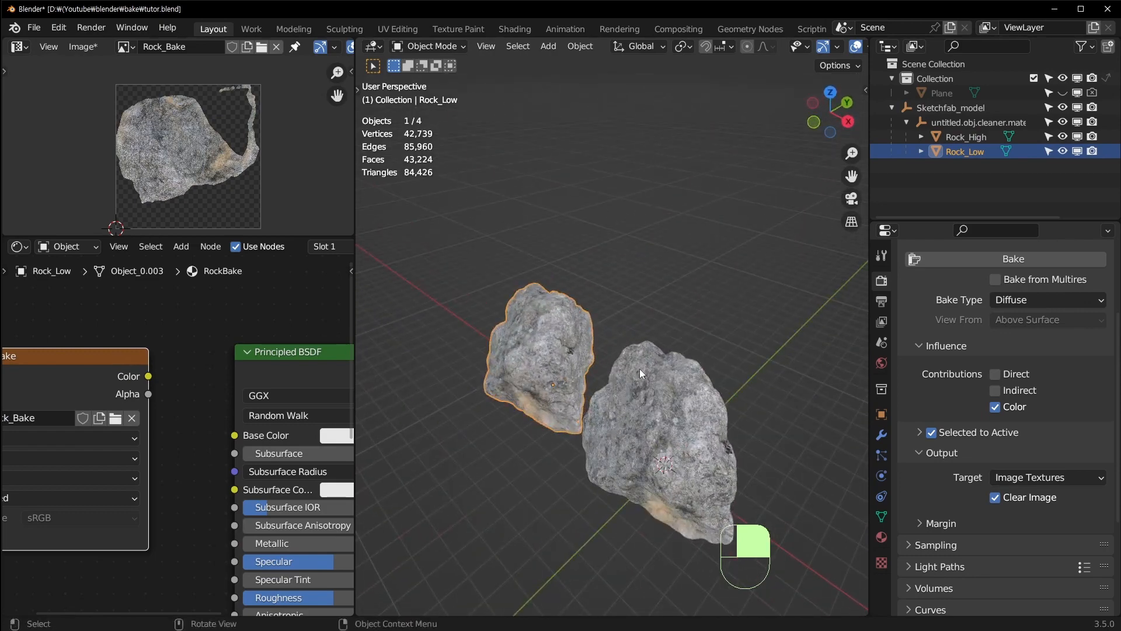
Set the bake type to Combined and enable both Direct and Indirect lighting
click(1045, 298)
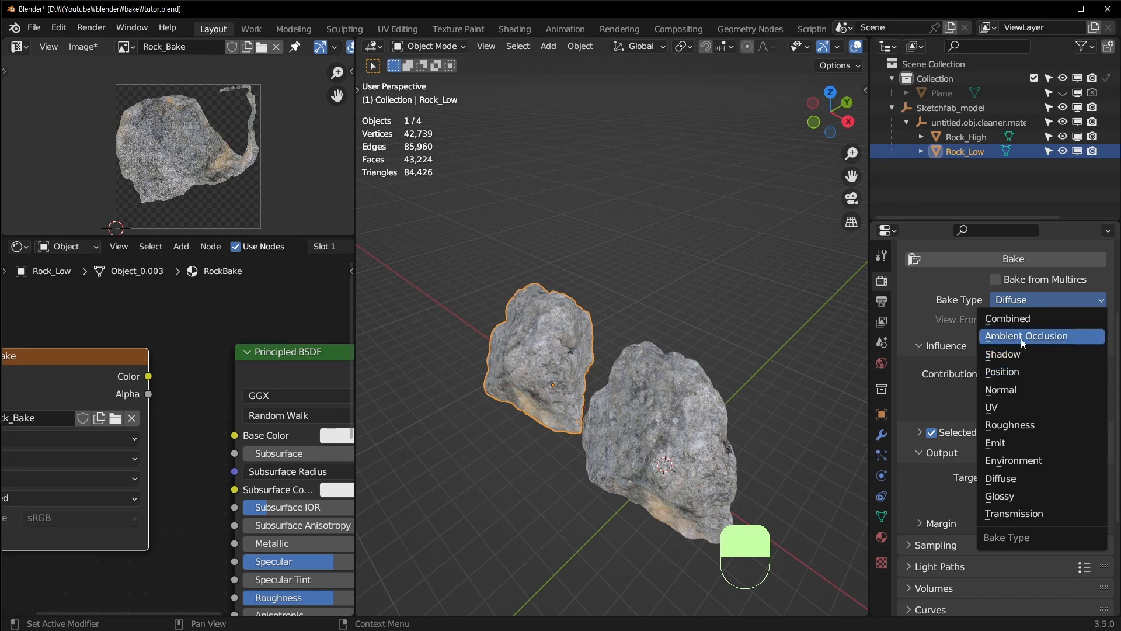
middle_drag(590, 391, 650, 374)
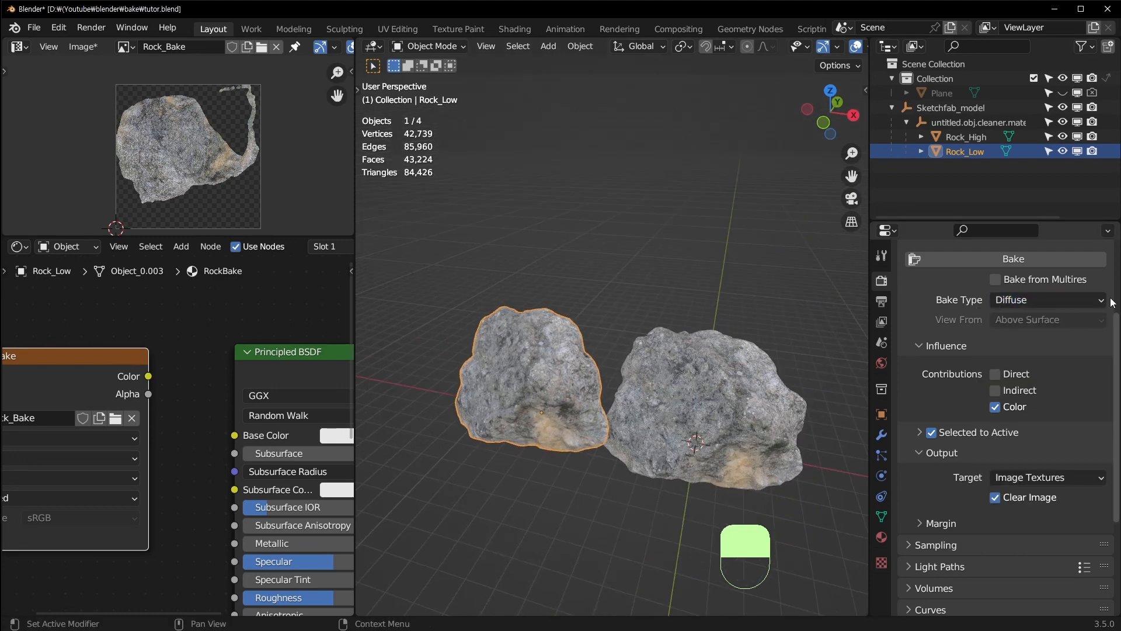
click(1060, 302)
click(1025, 320)
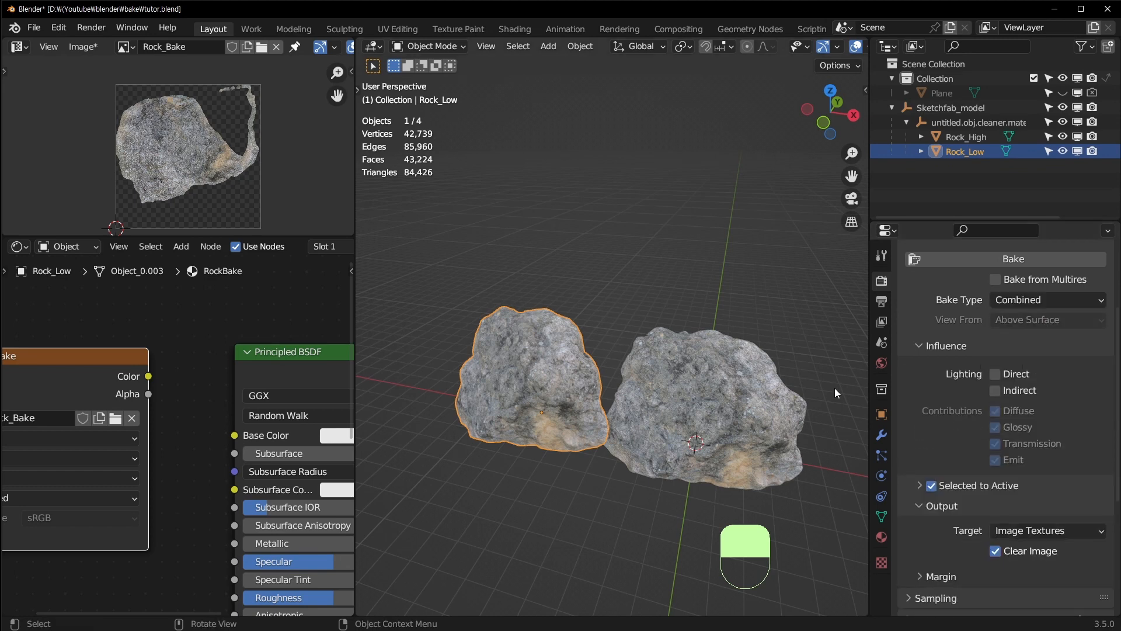
click(995, 374)
click(993, 390)
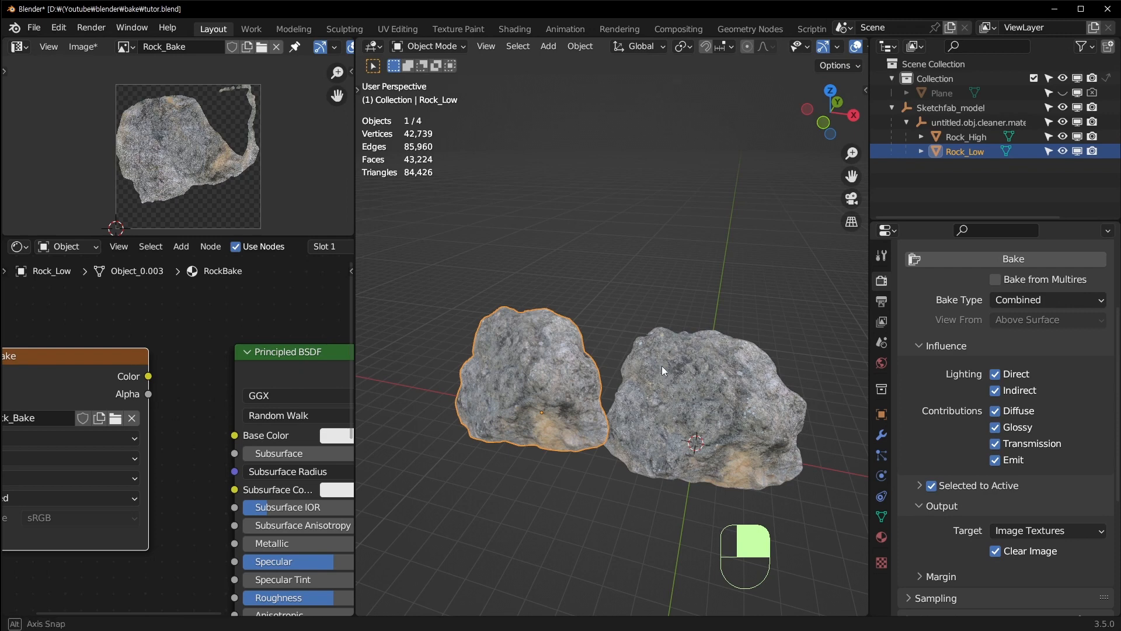
middle_drag(661, 366, 617, 433)
middle_drag(532, 433, 562, 432)
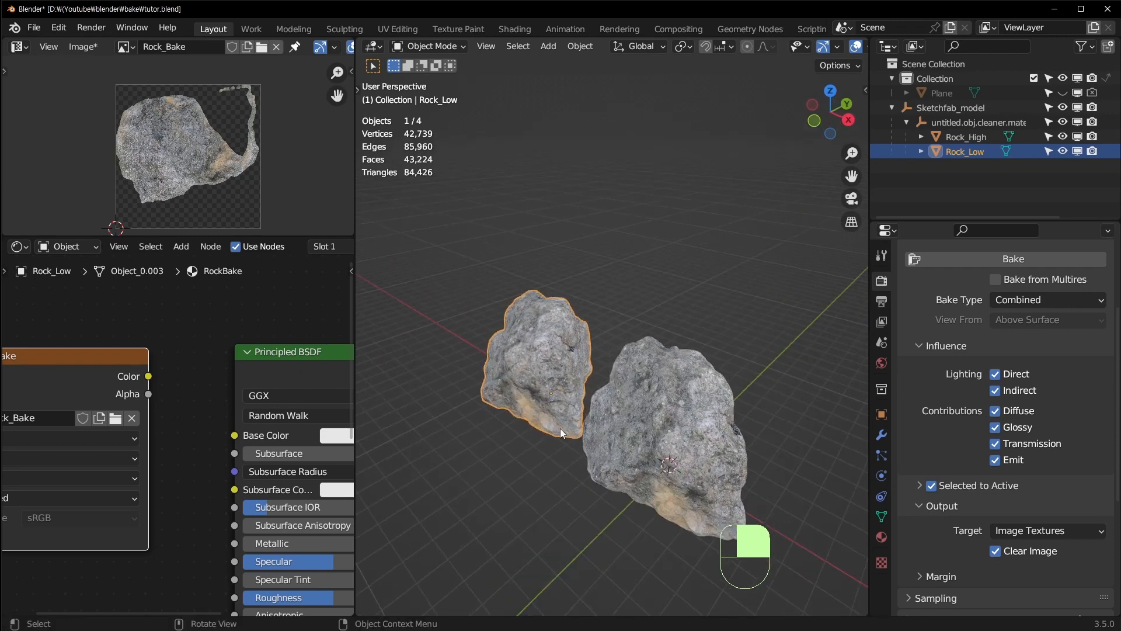
click(1077, 299)
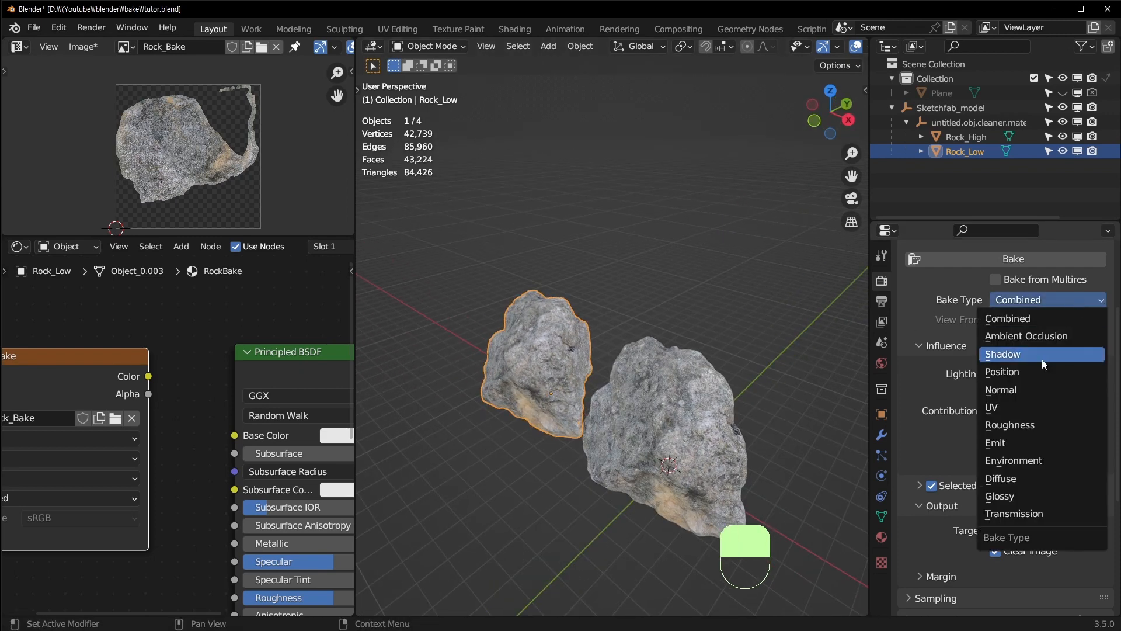
click(1016, 300)
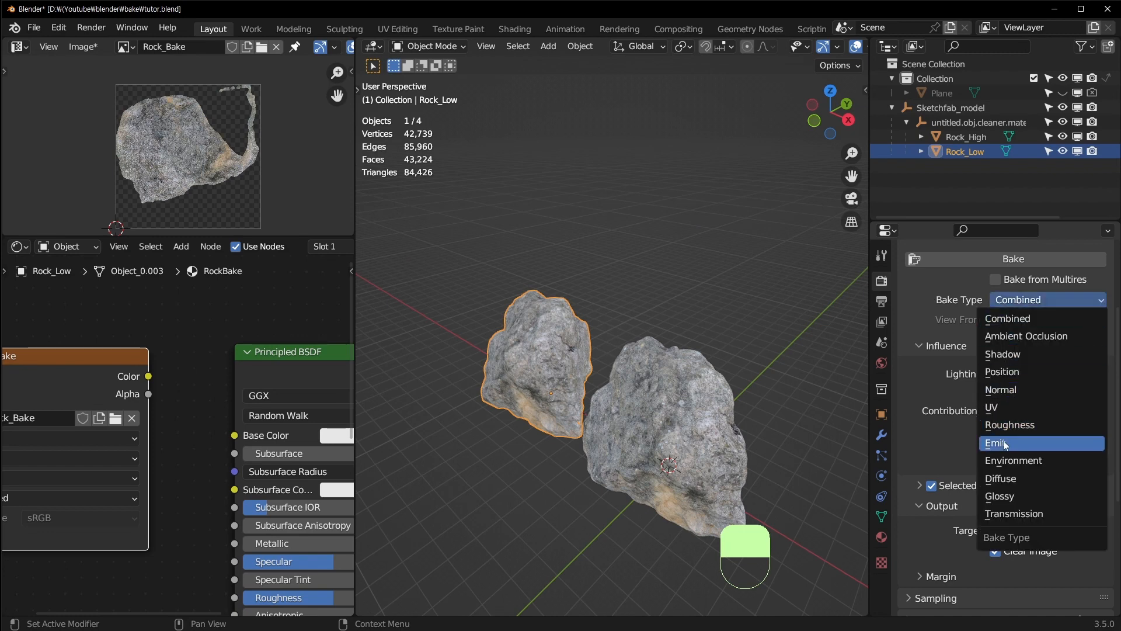
click(1019, 336)
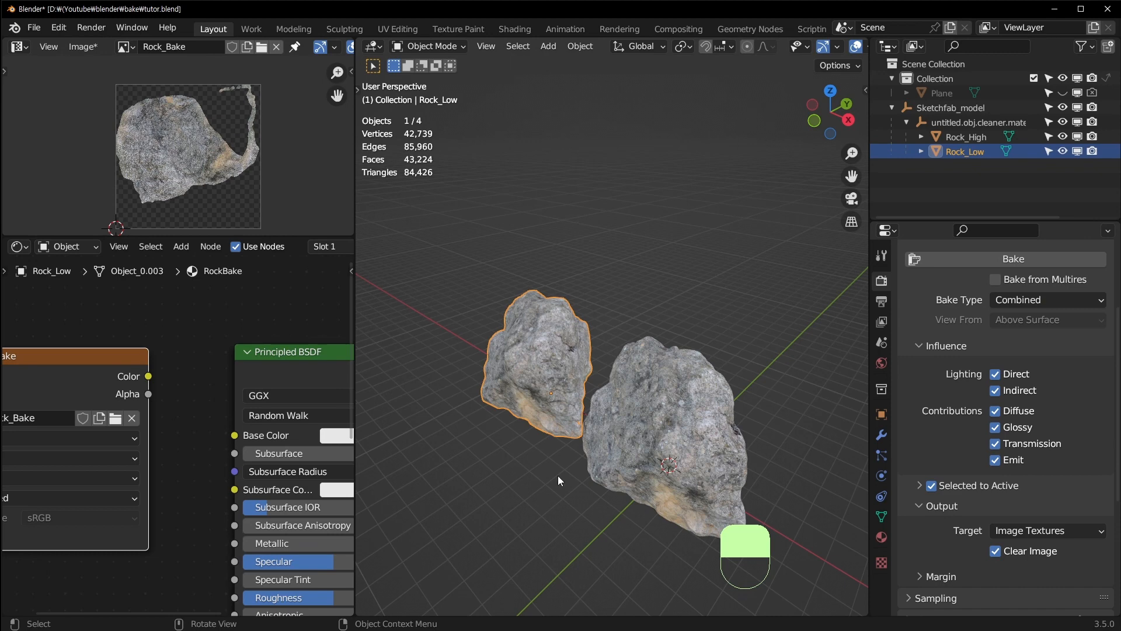
click(1036, 302)
middle_drag(760, 351, 669, 285)
Examine Rock_Low's Principled BSDF inputs, then select Rock_High and review its shader alongside the render engine and bake settings
middle_drag(275, 525, 236, 444)
middle_drag(209, 524, 218, 353)
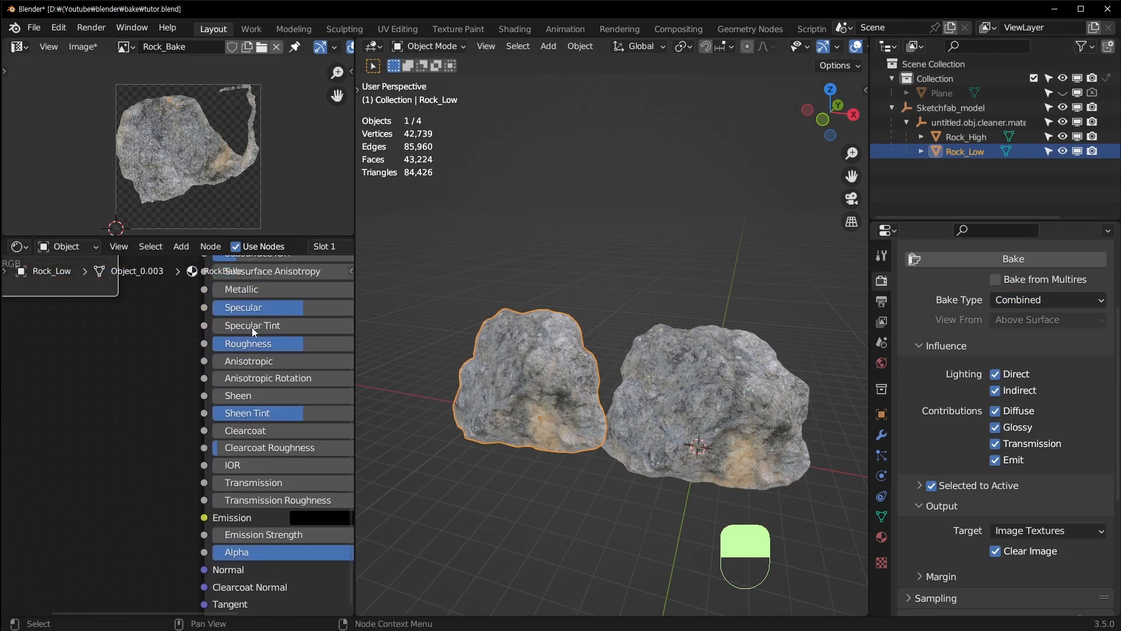
middle_drag(125, 405, 177, 587)
middle_drag(658, 330, 598, 387)
click(681, 380)
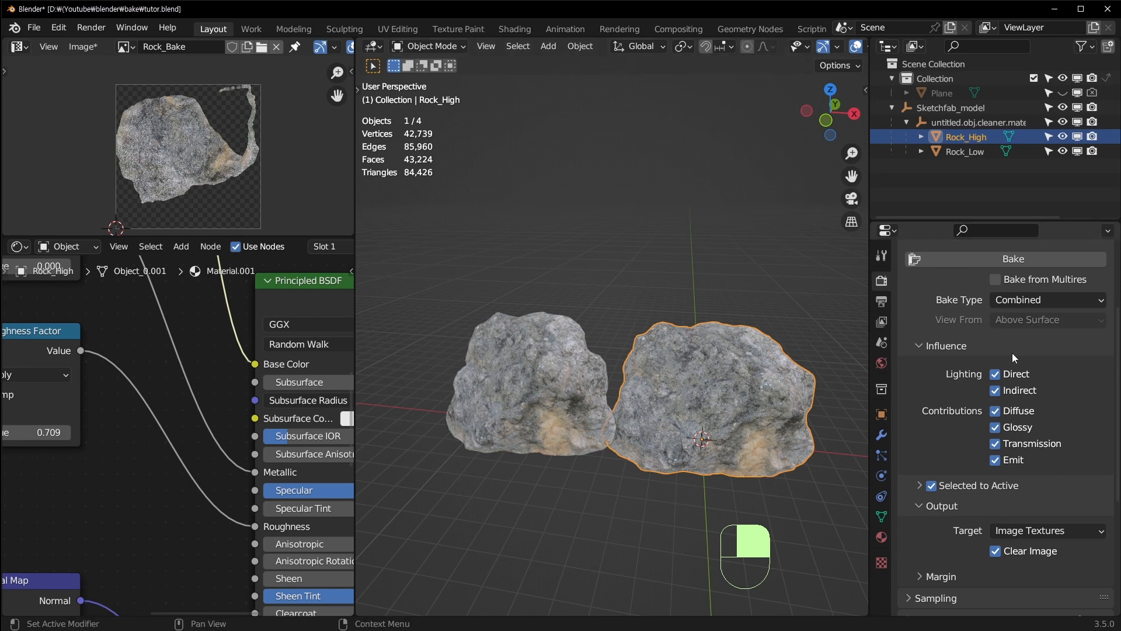
scroll(1011, 353, up, 5)
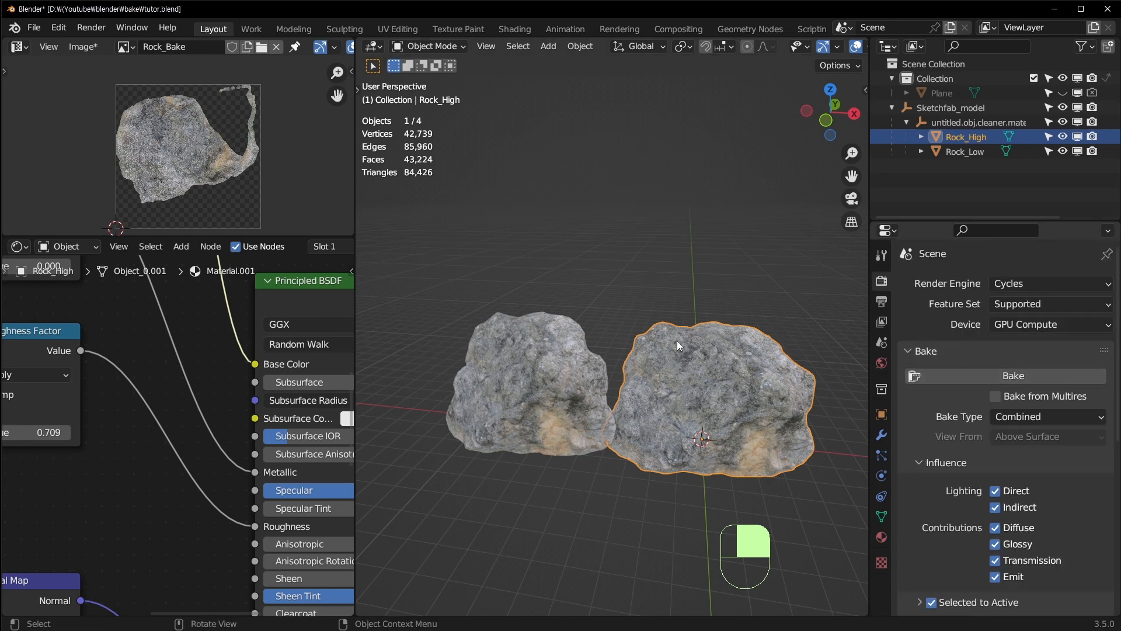